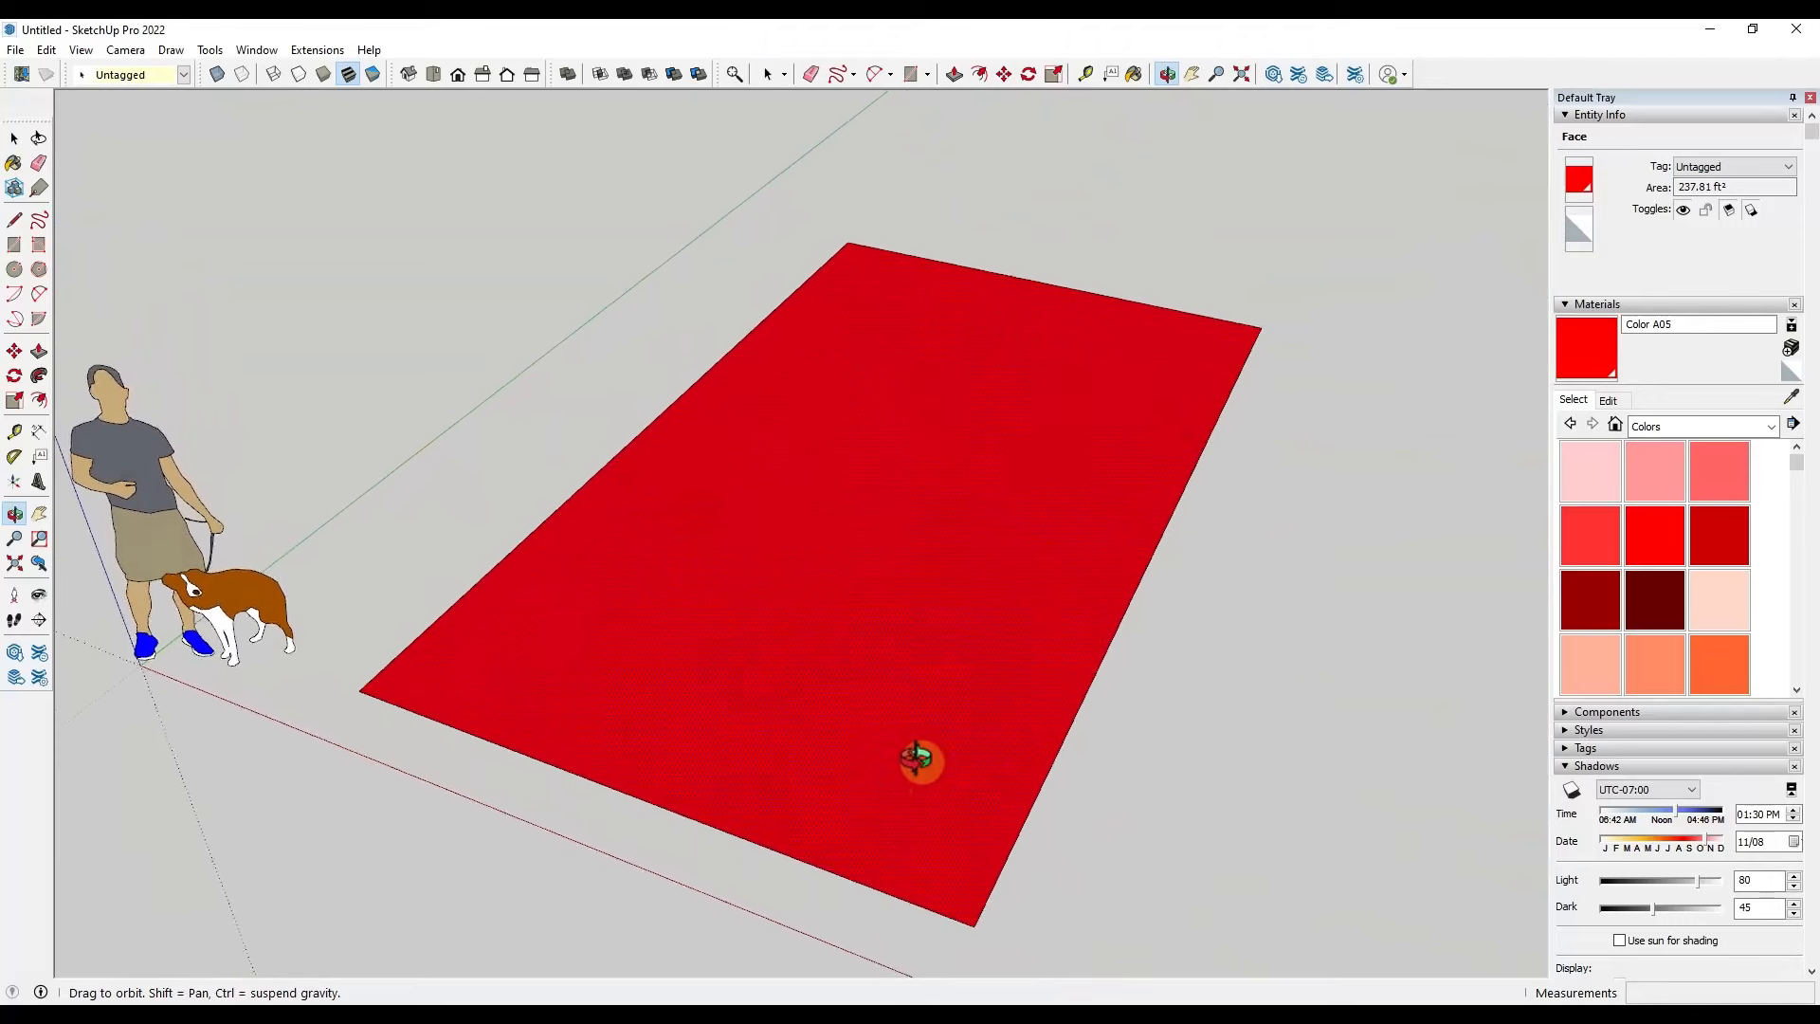
Paint the underside of the large rectangular face with Color A05
key("space")
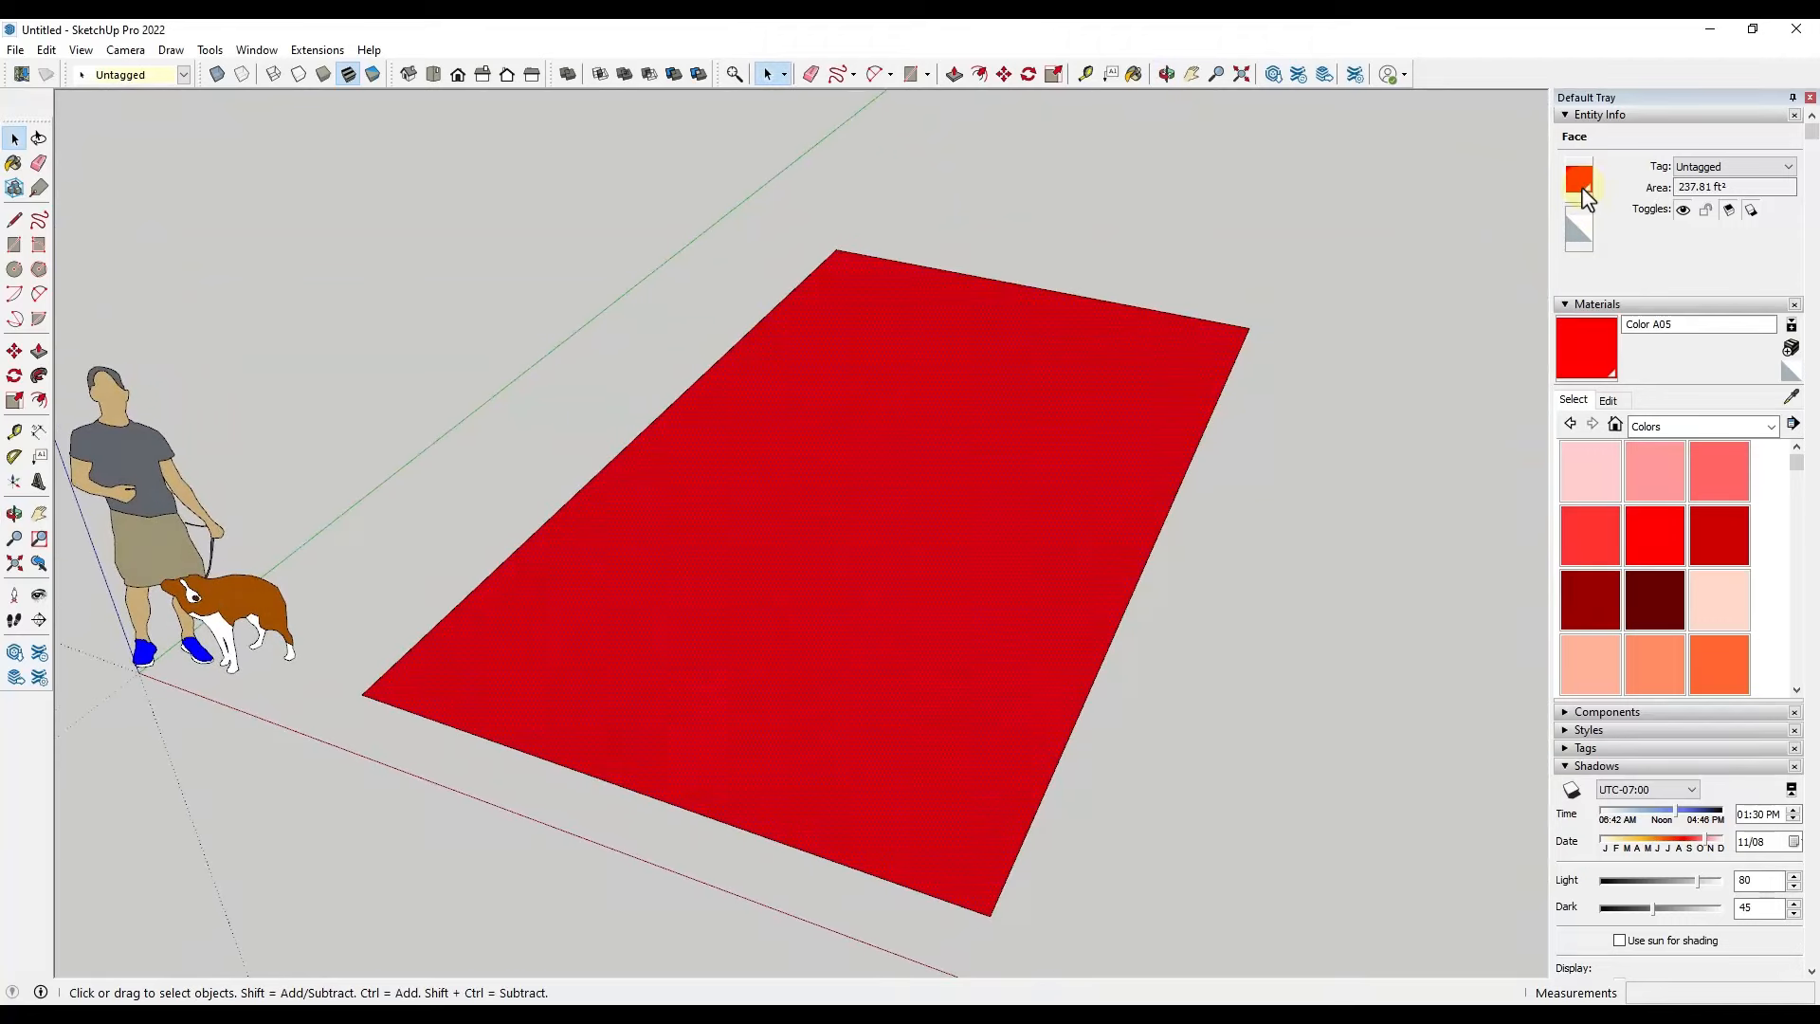
left_click(1094, 631)
middle_click_drag(1081, 709, 1375, 305)
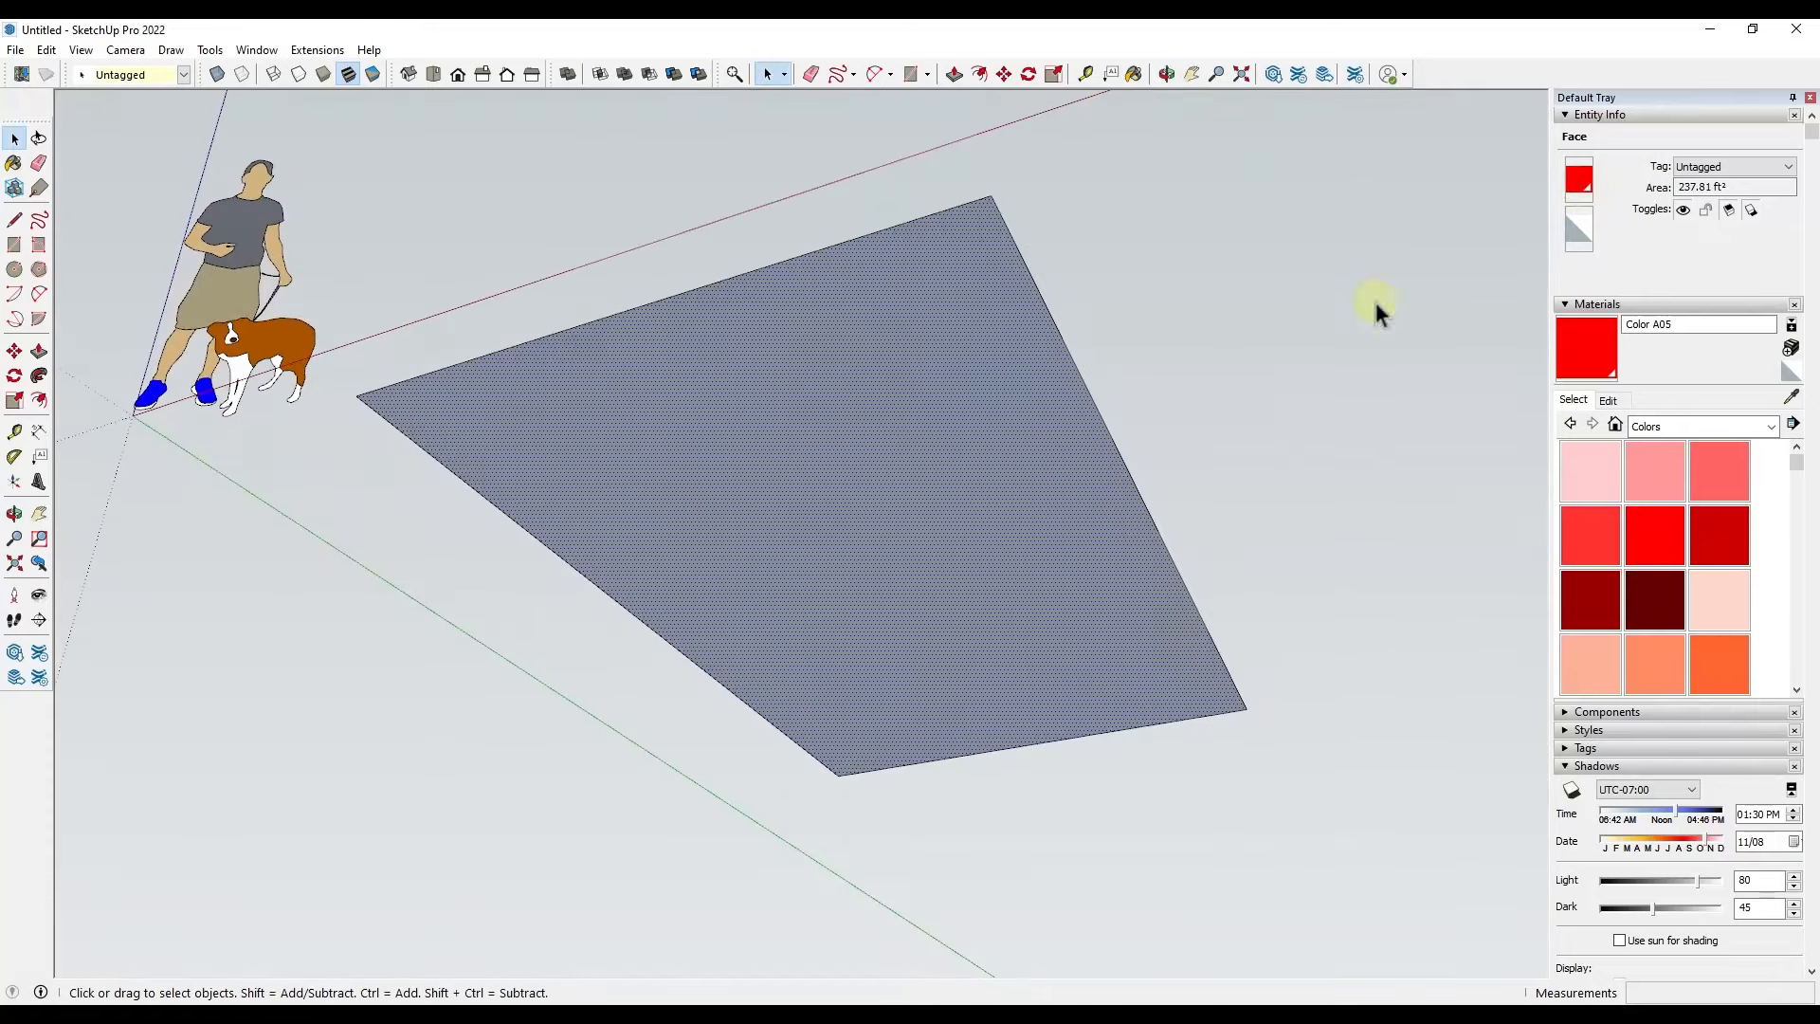
left_click(1589, 352)
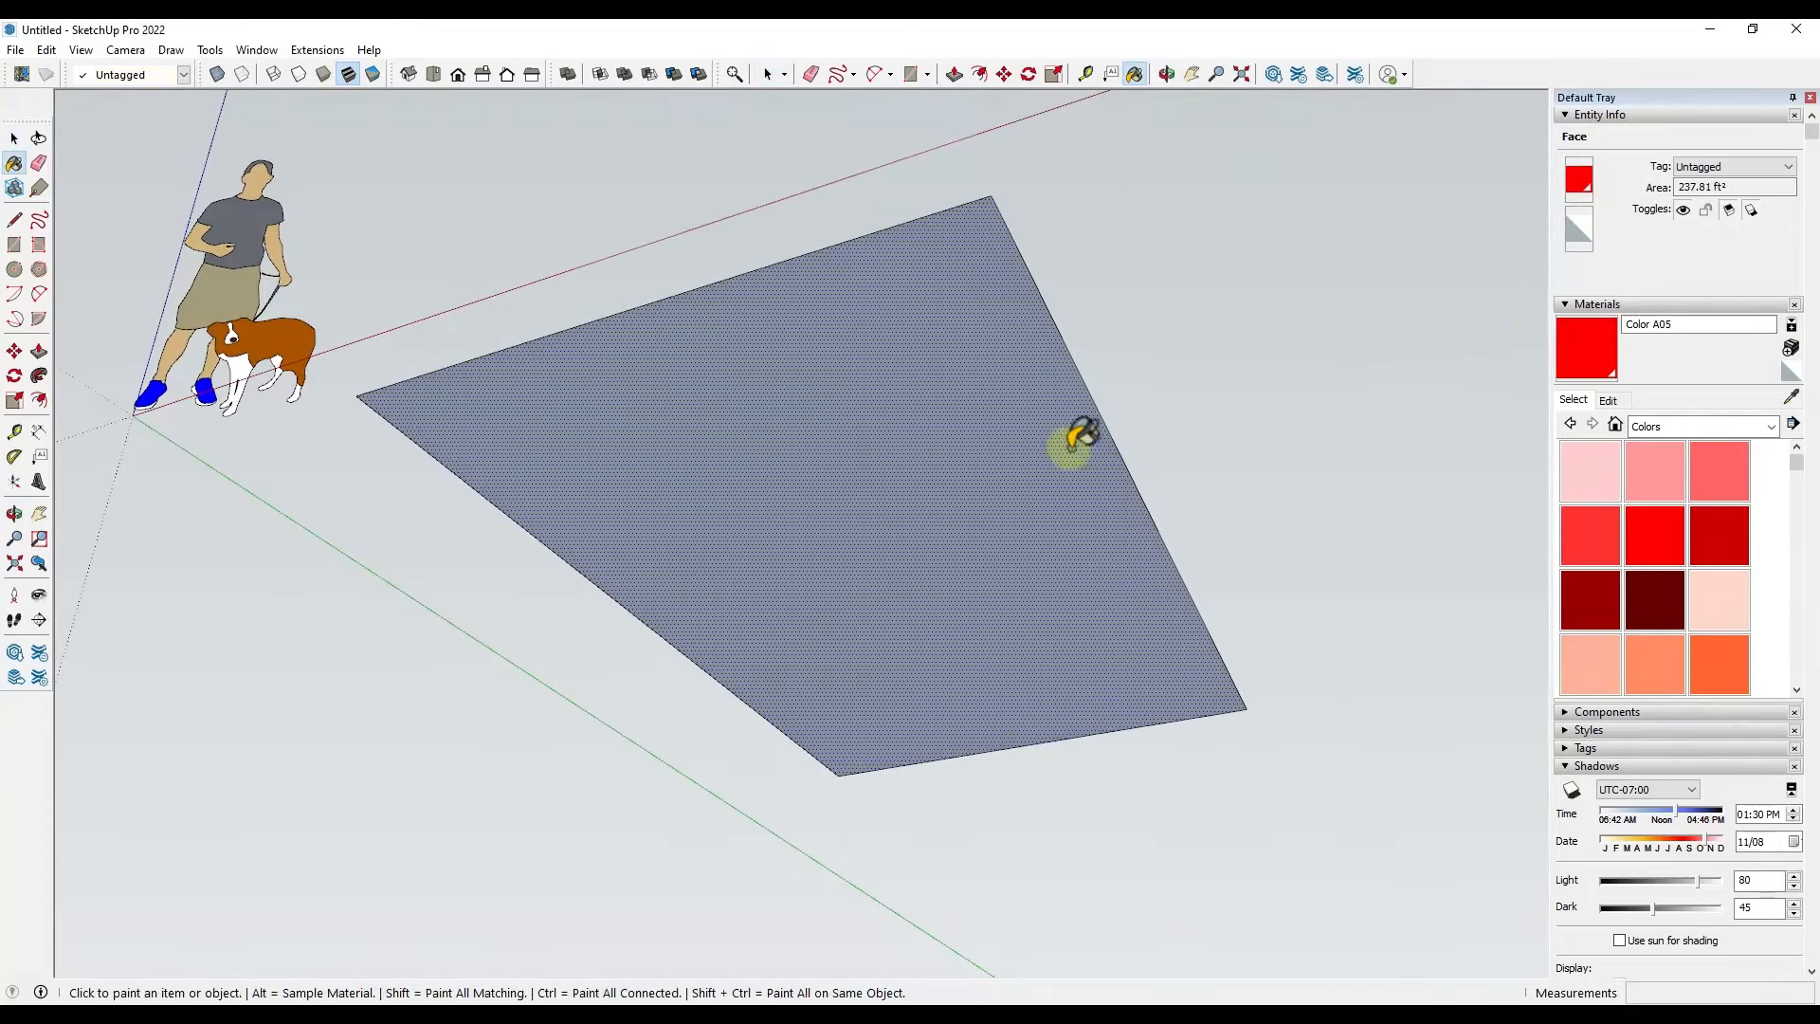
left_click(963, 407)
mouse_move(947, 272)
middle_mouse_down()
mouse_move(886, 395)
mouse_move(888, 751)
mouse_move(995, 641)
mouse_move(947, 520)
mouse_move(926, 528)
middle_mouse_up()
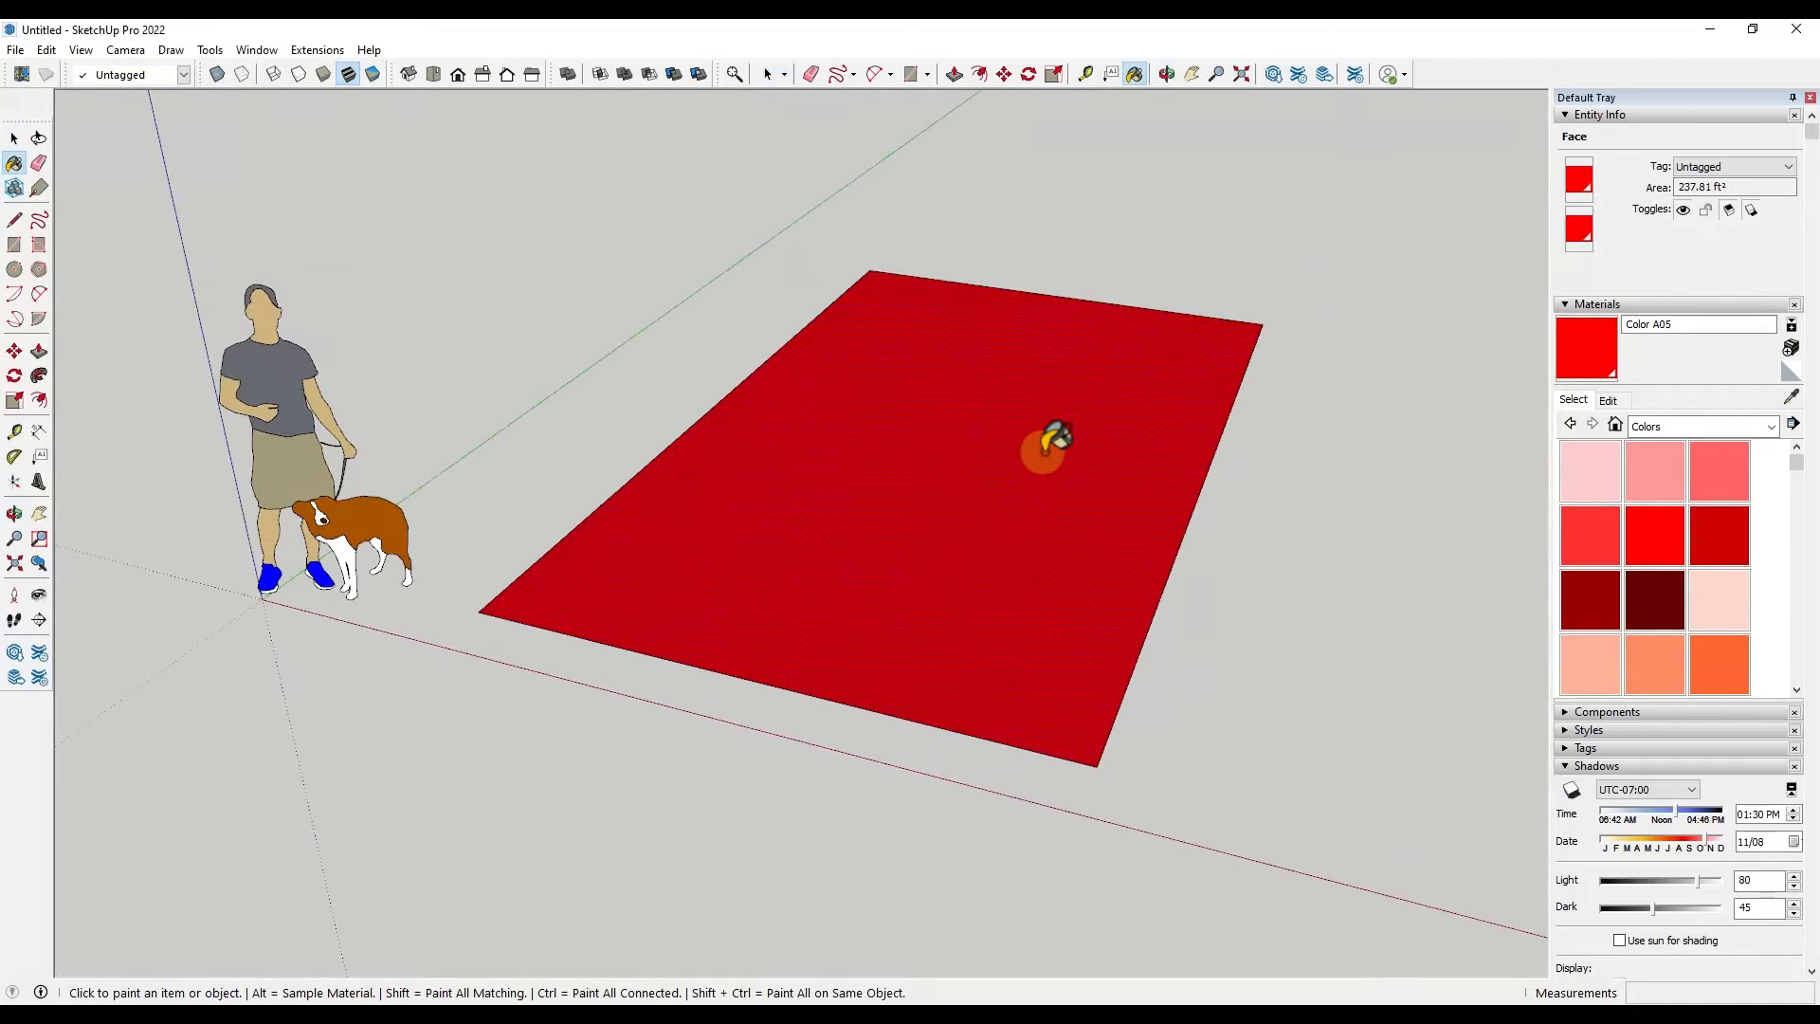
scroll(1047, 440, "up", 1)
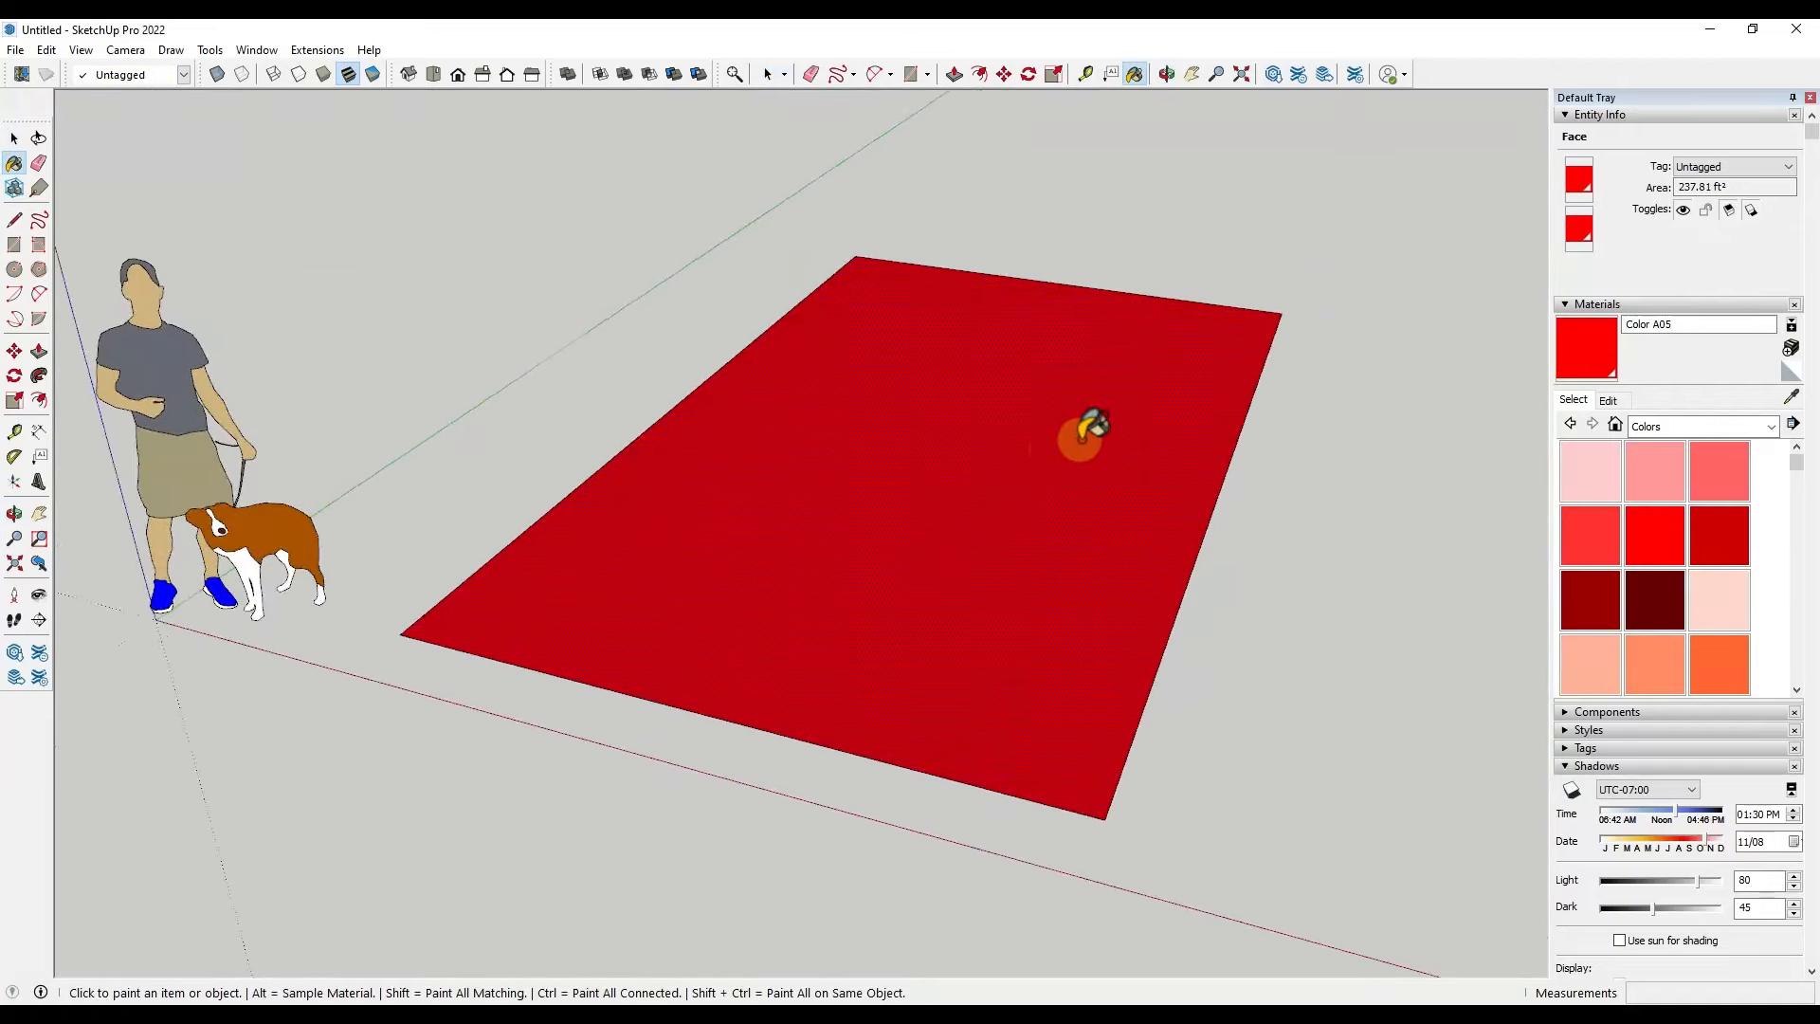
Restore the default material on both the top and the underside of the large rectangle
left_click(1790, 373)
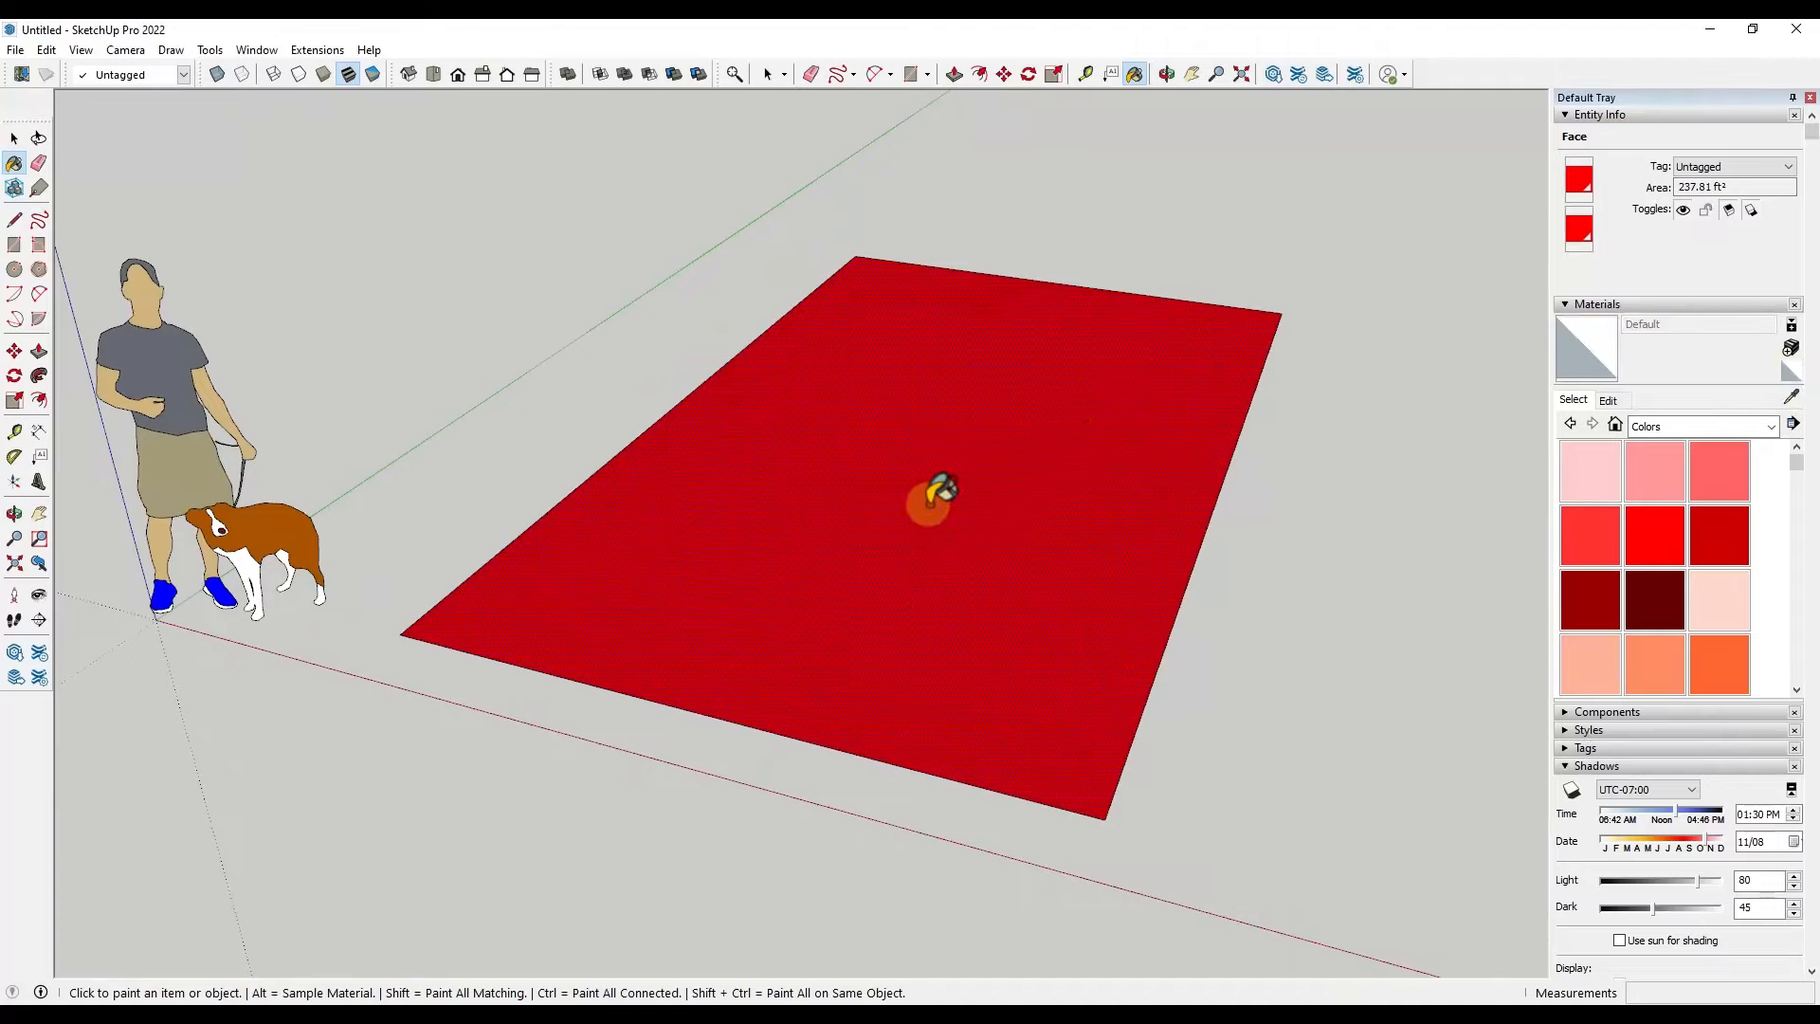
left_click(933, 491)
mouse_move(1077, 743)
middle_mouse_down()
mouse_move(1072, 418)
mouse_move(1047, 435)
middle_mouse_up()
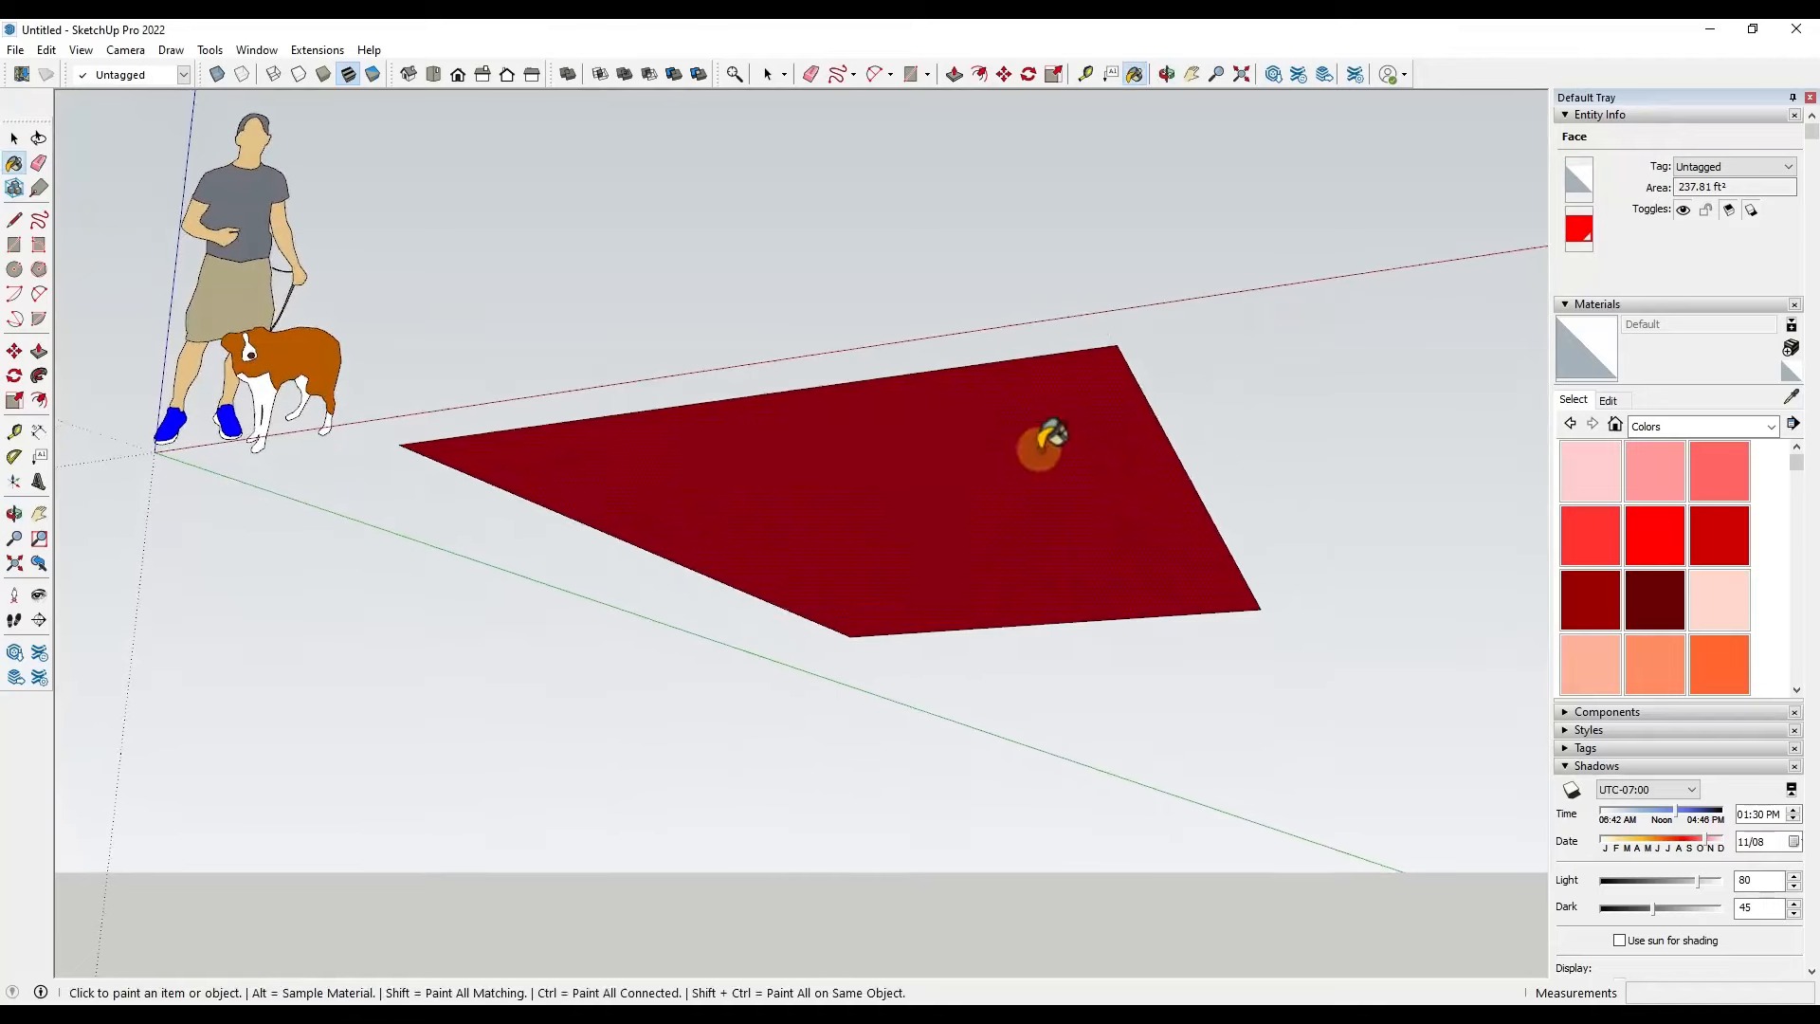
left_click(1047, 435)
middle_click_drag(1047, 255, 1009, 690)
scroll(1161, 349, "down", 2)
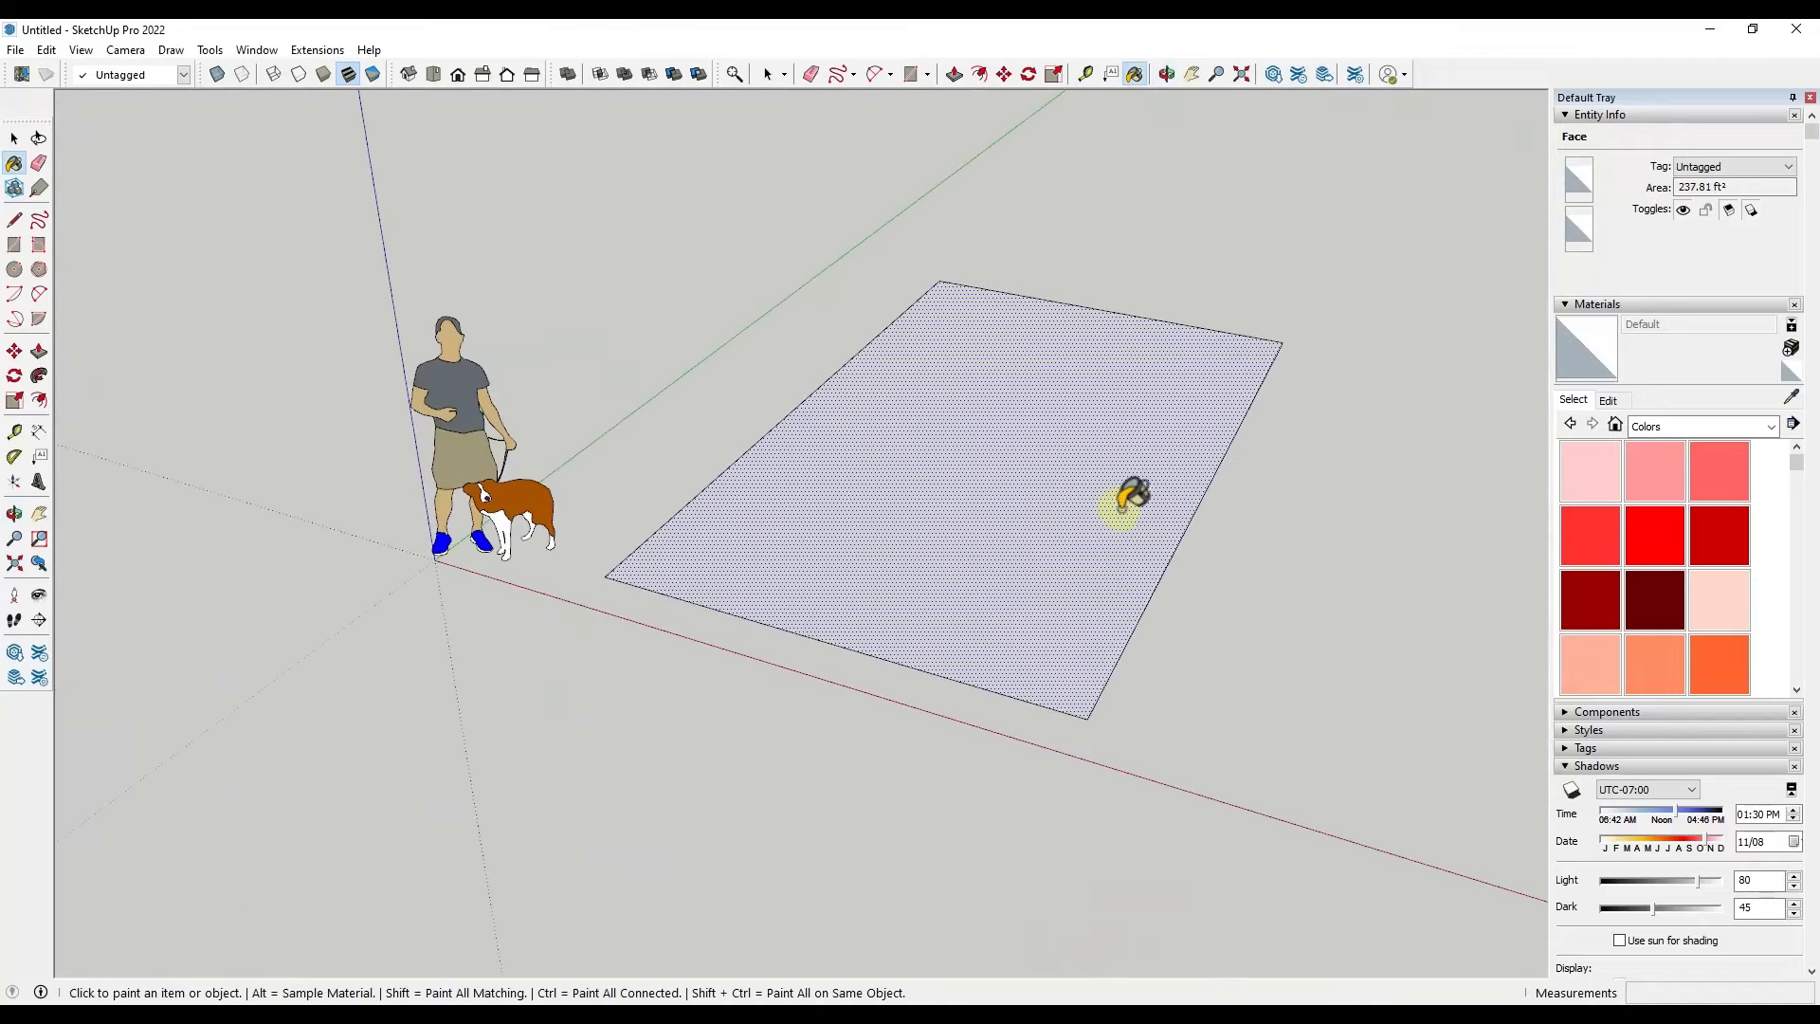
Create a new material and name it Custom Blue
scroll(1118, 513, "up", 2)
scroll(1090, 512, "up", 1)
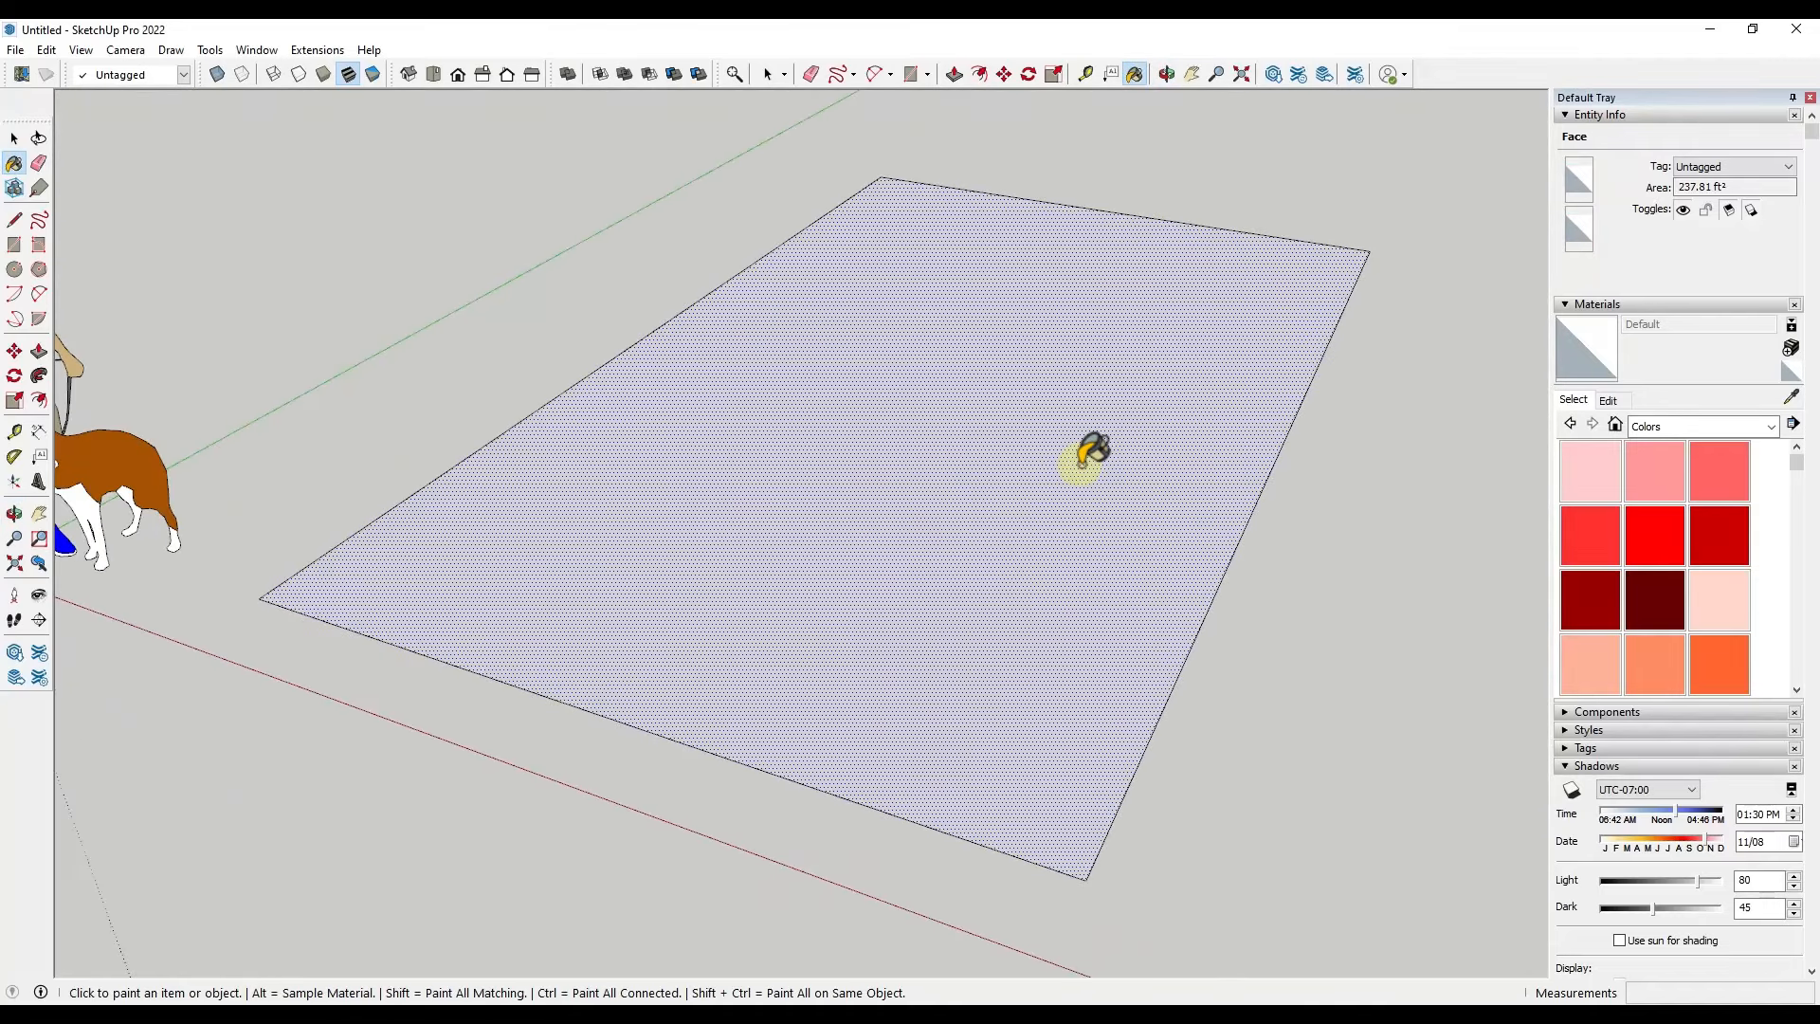
scroll(1654, 569, "down", 3)
left_click(1791, 351)
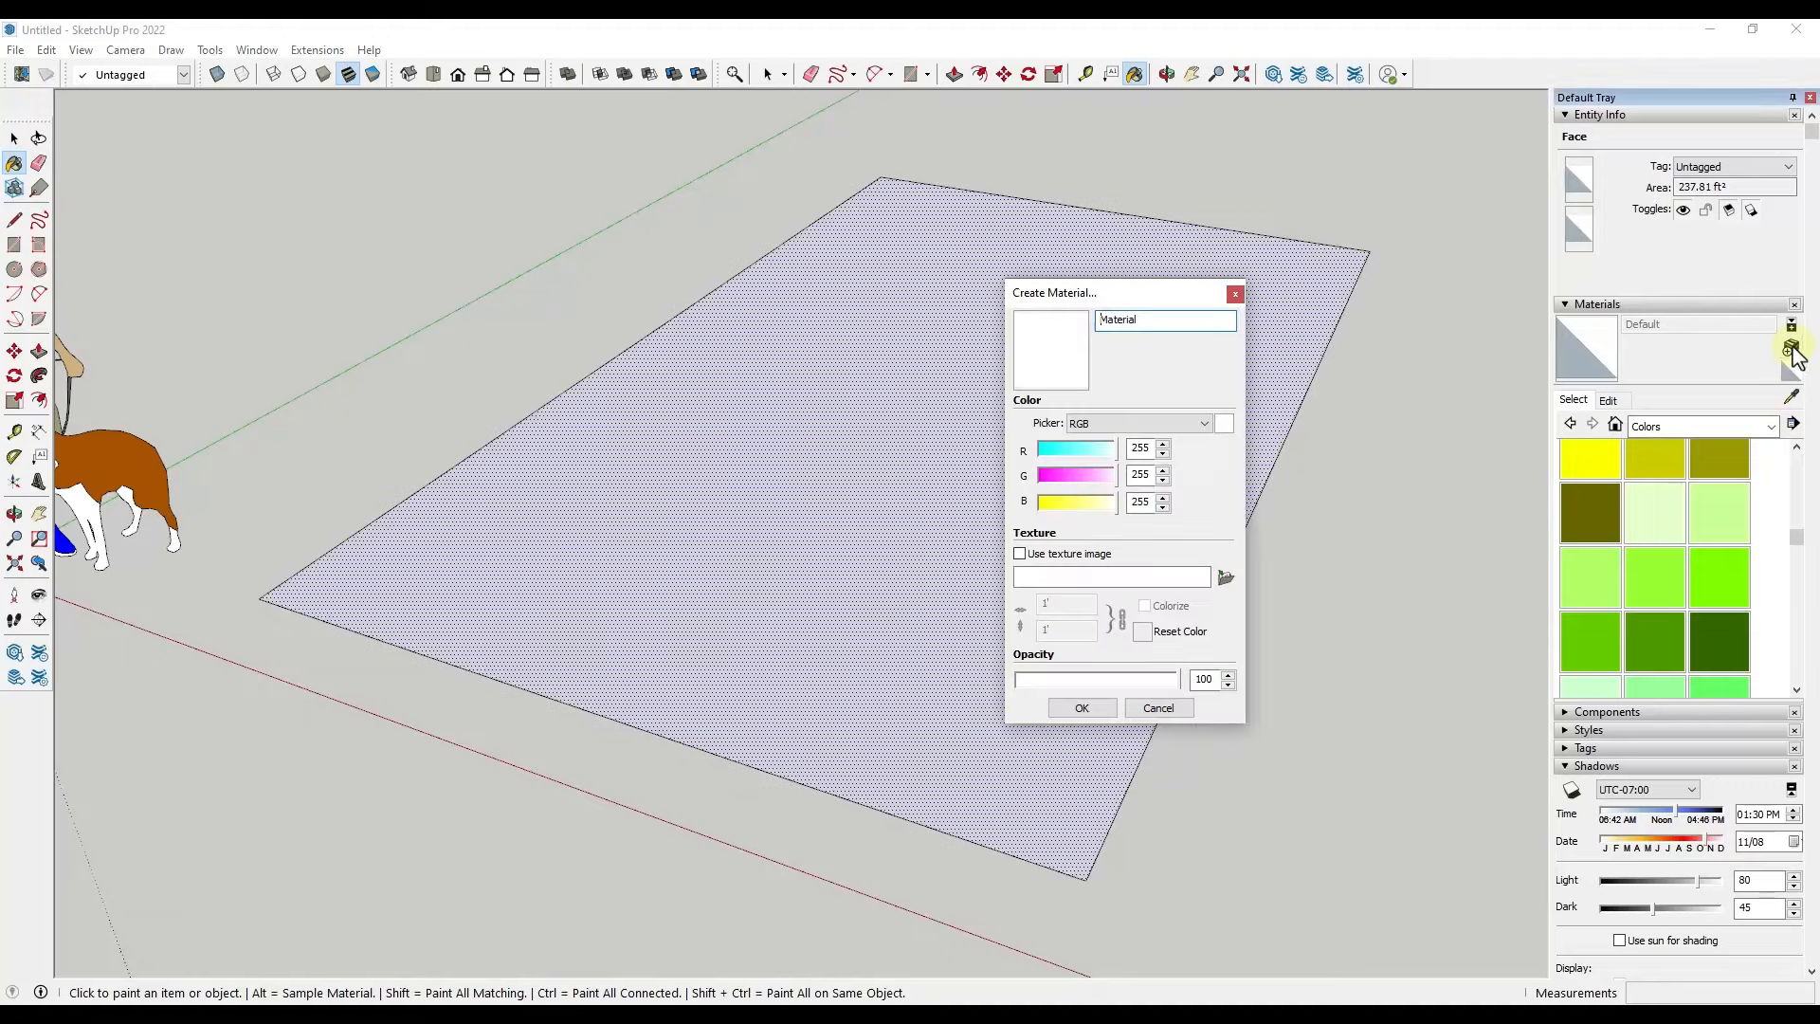
left_click_drag(1152, 320, 988, 322)
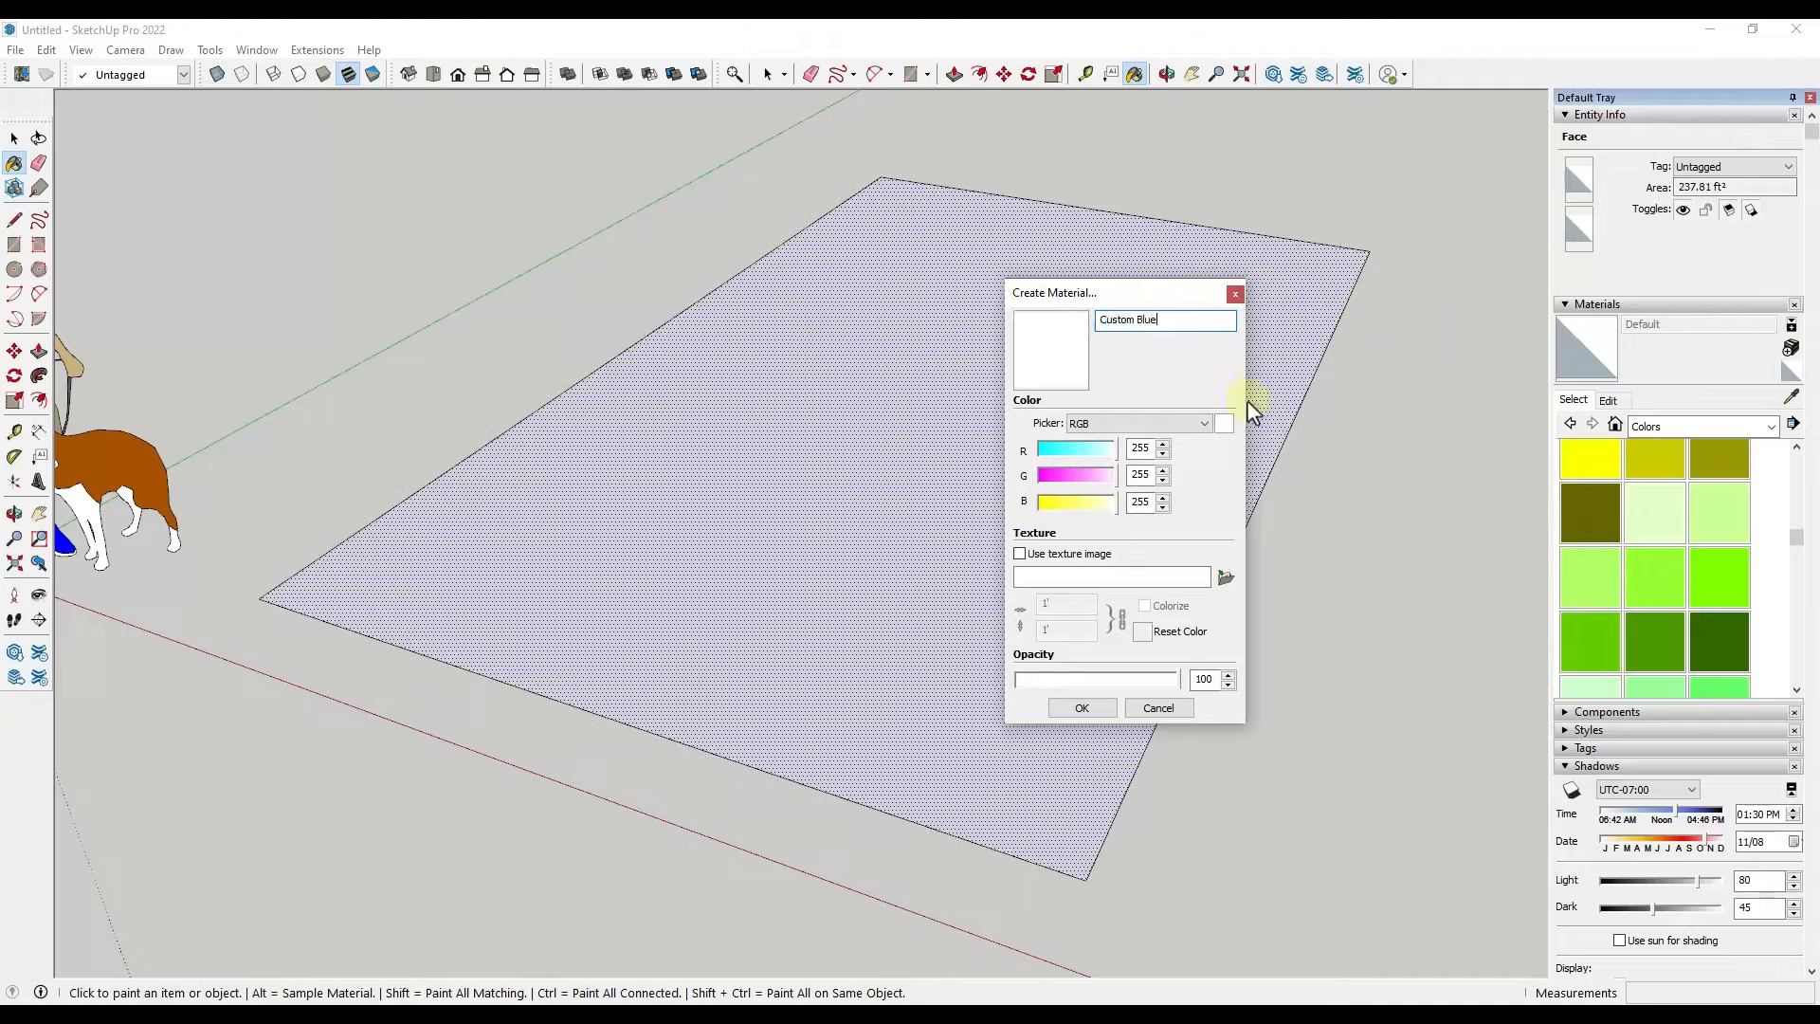
Give the new material a slightly darkened sky blue using the Color Wheel picker, and paint the large rectangle's top with it
left_click(1114, 428)
left_click(1109, 442)
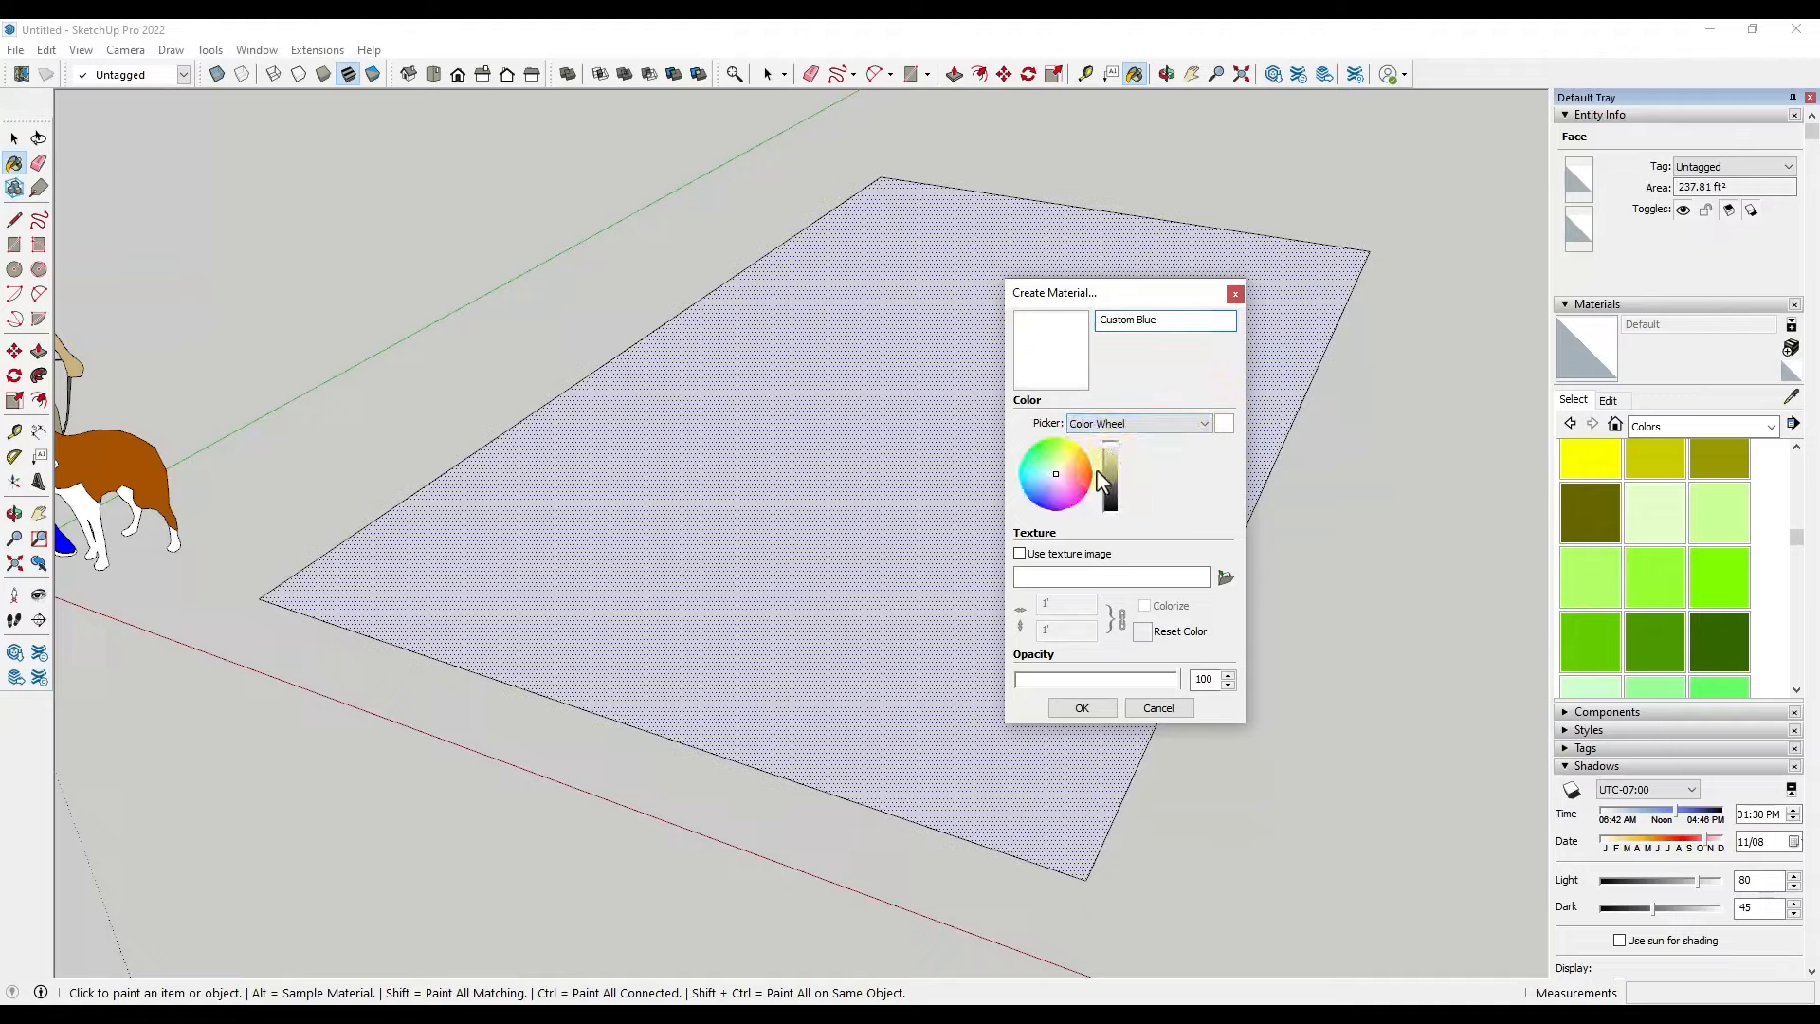
mouse_move(1037, 482)
left_mouse_down()
mouse_move(1037, 442)
mouse_move(1096, 470)
mouse_move(1066, 496)
mouse_move(1042, 490)
left_mouse_up()
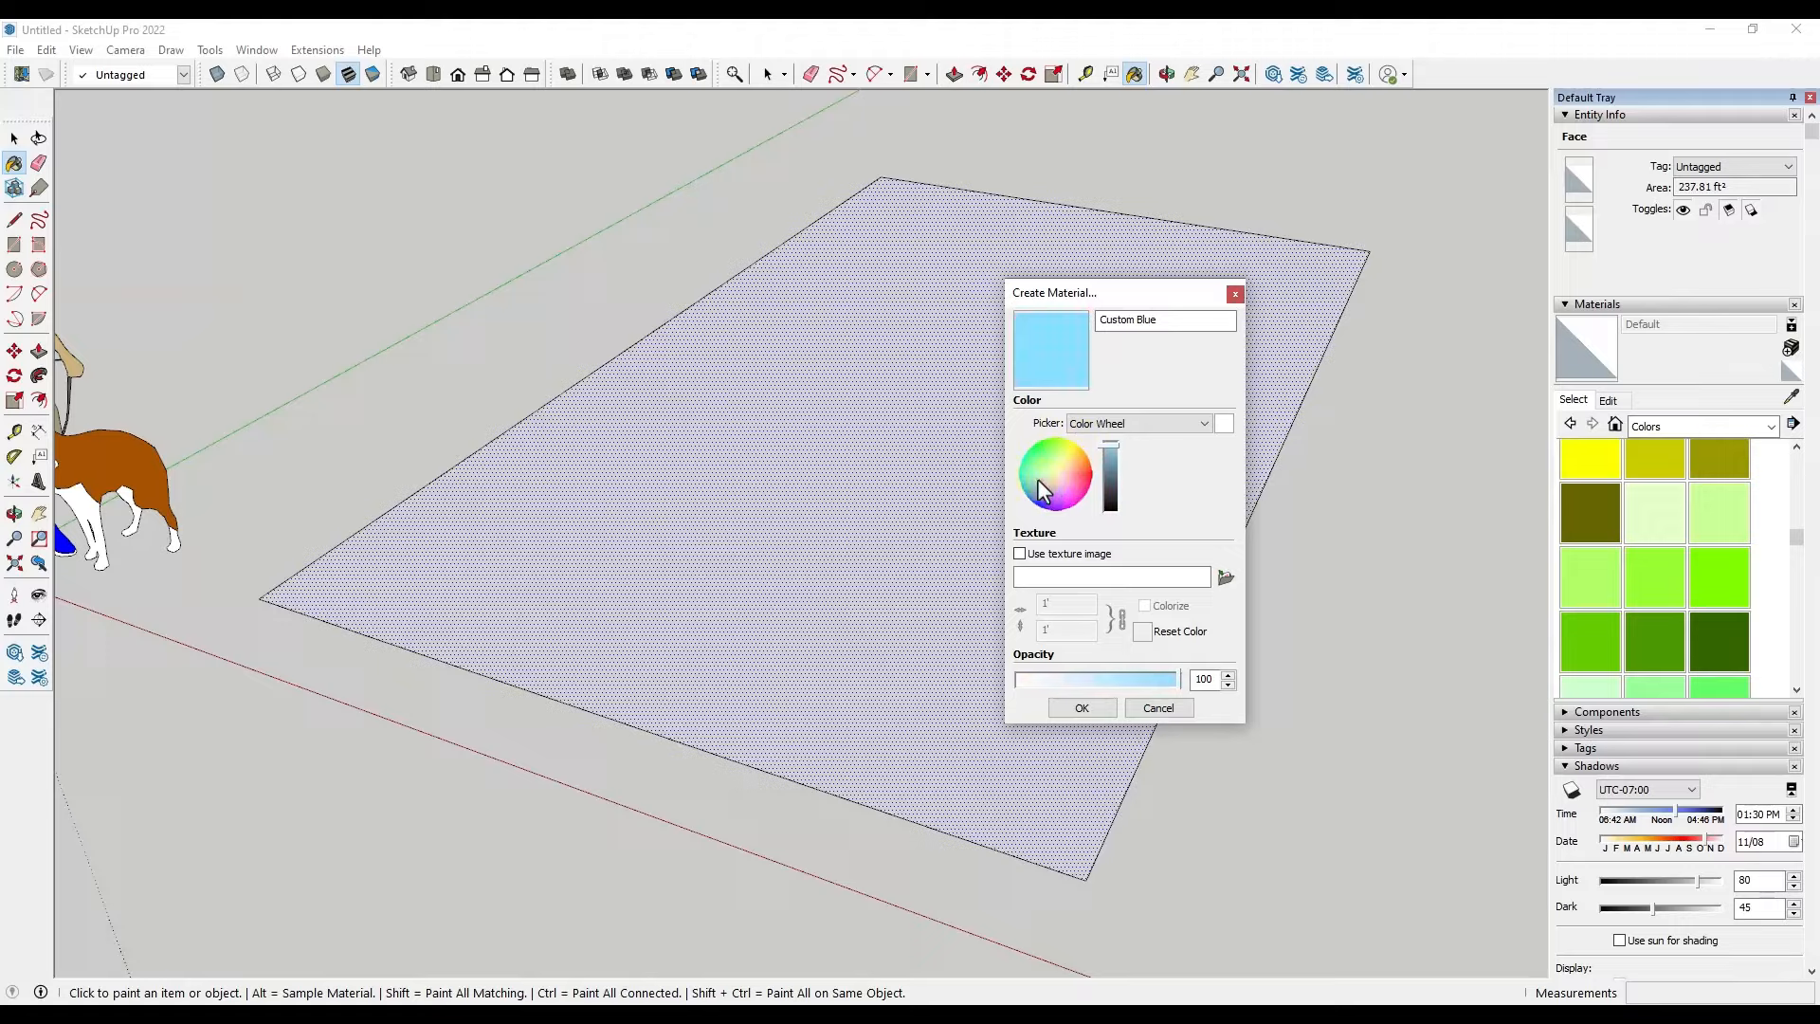
left_click(1105, 448)
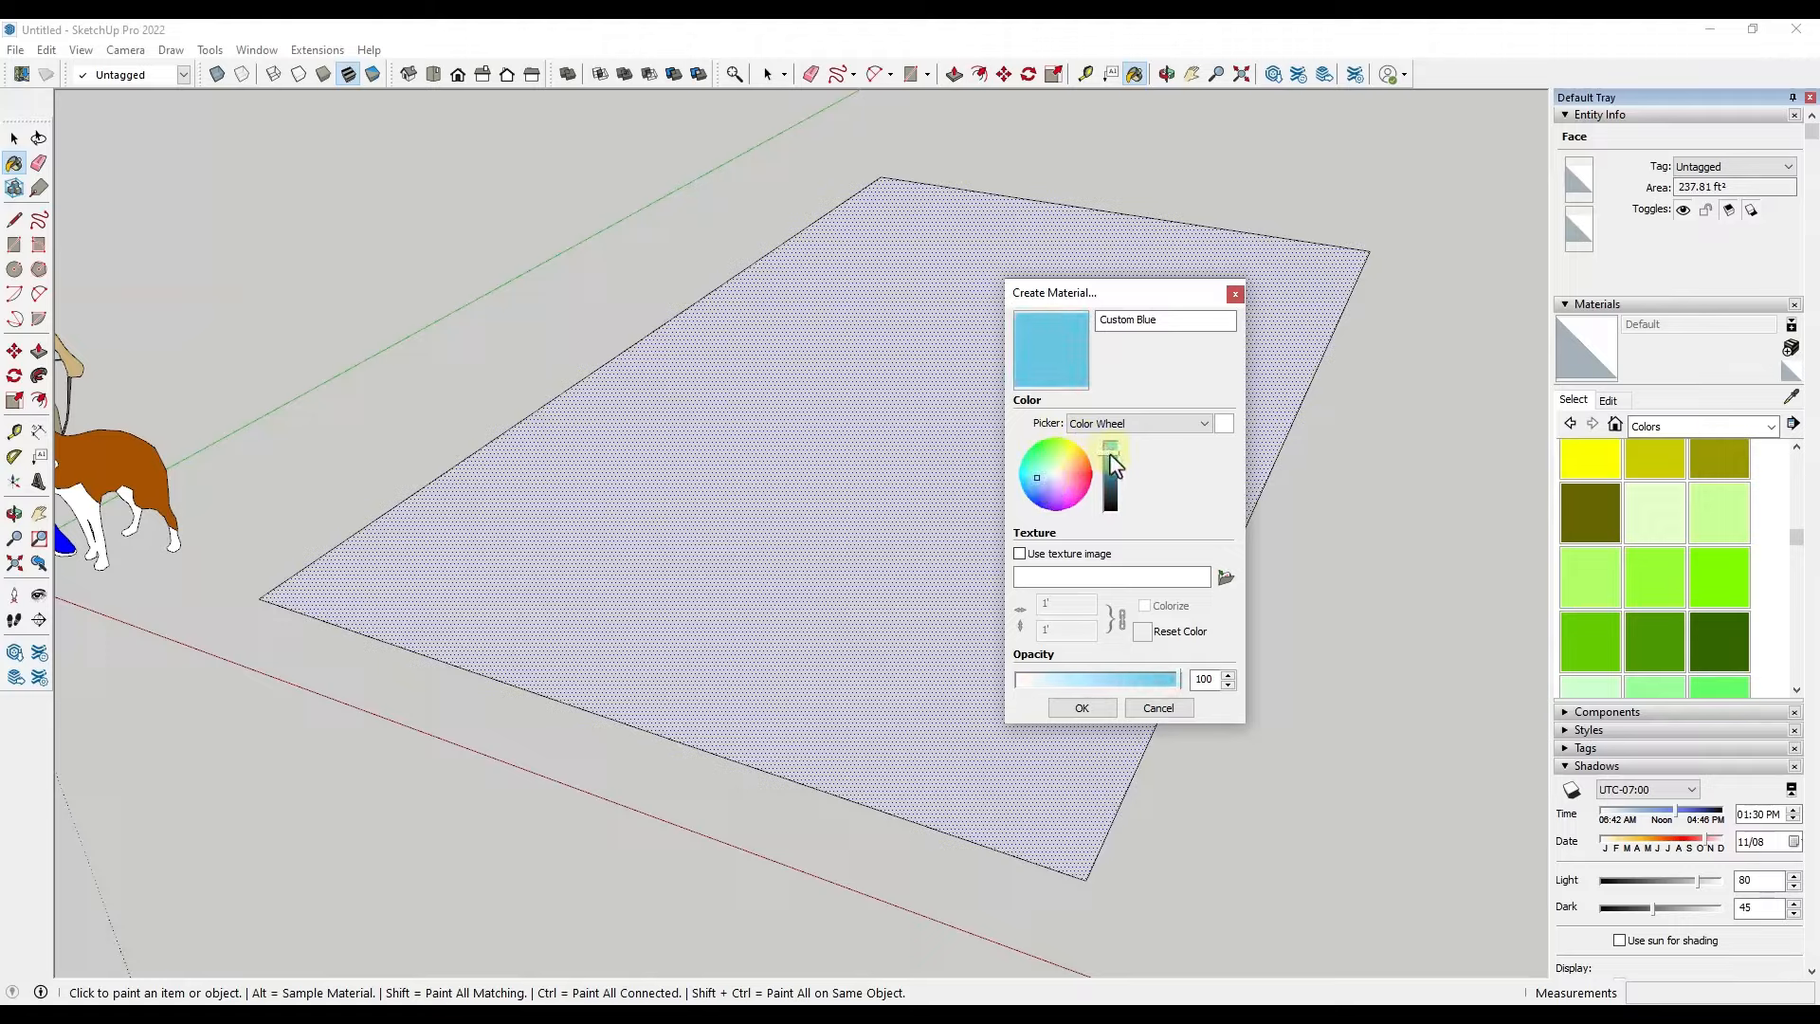
left_click(1081, 709)
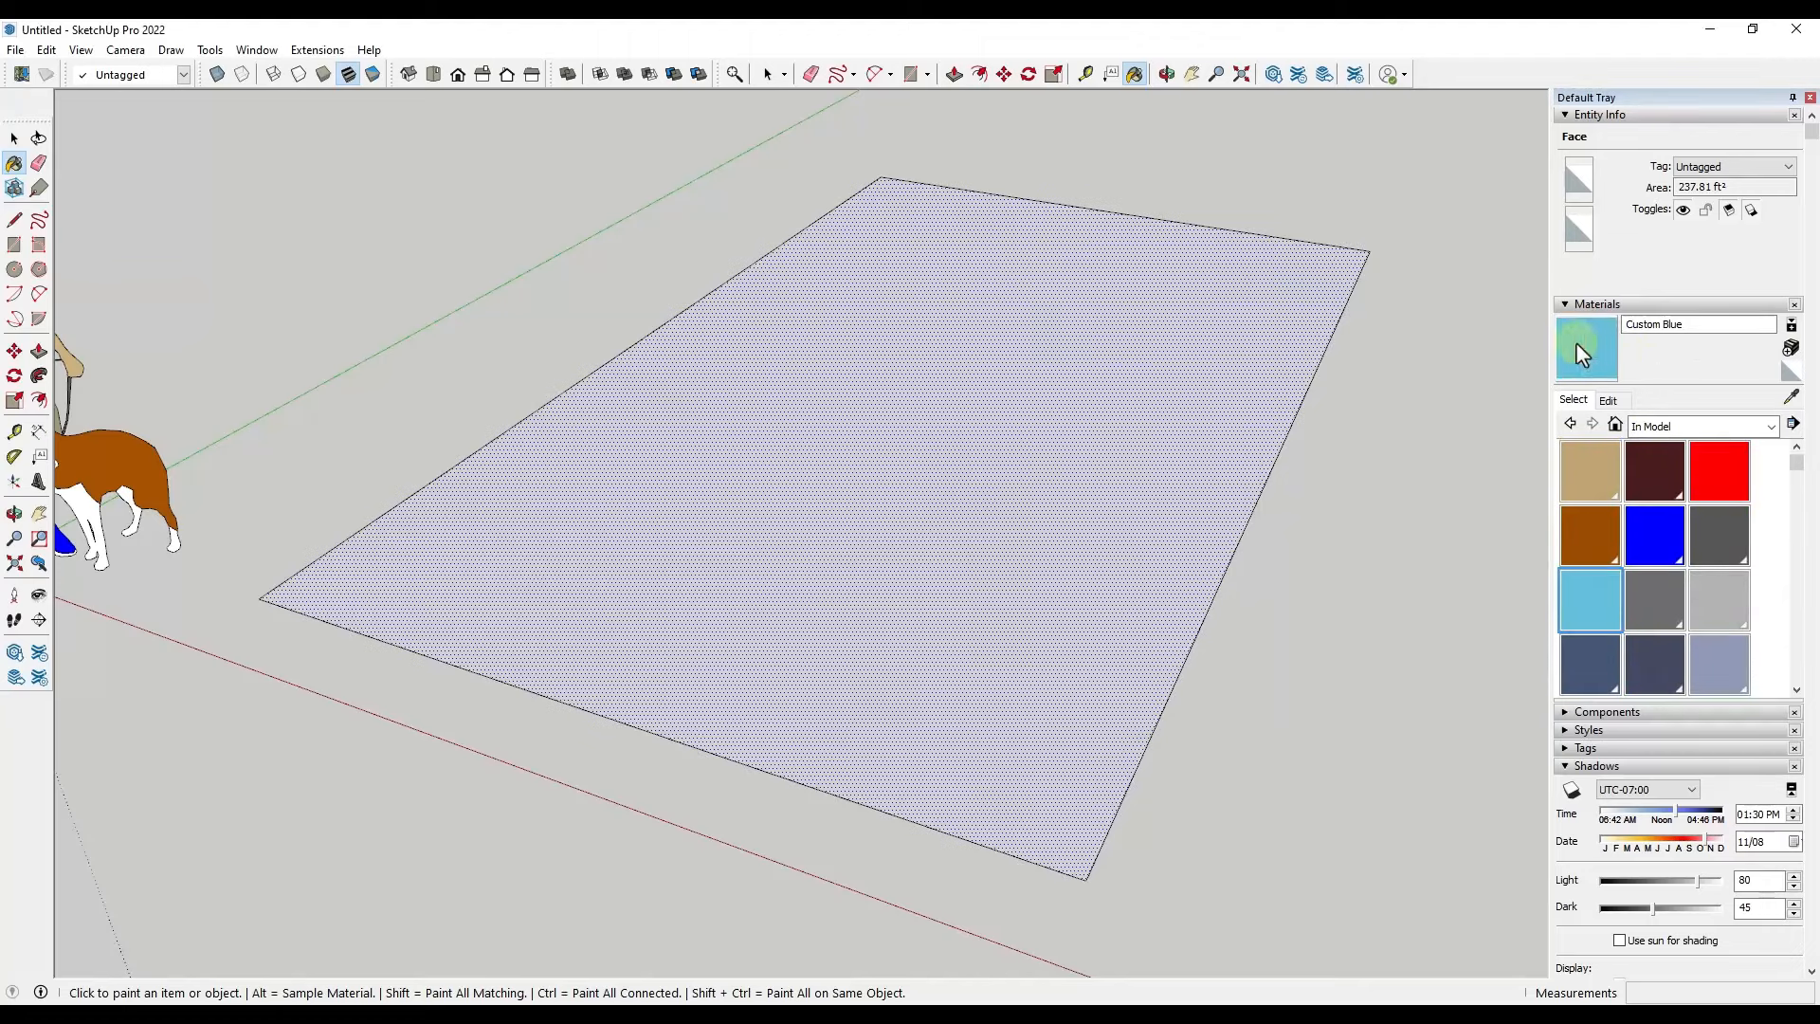
left_click(1015, 332)
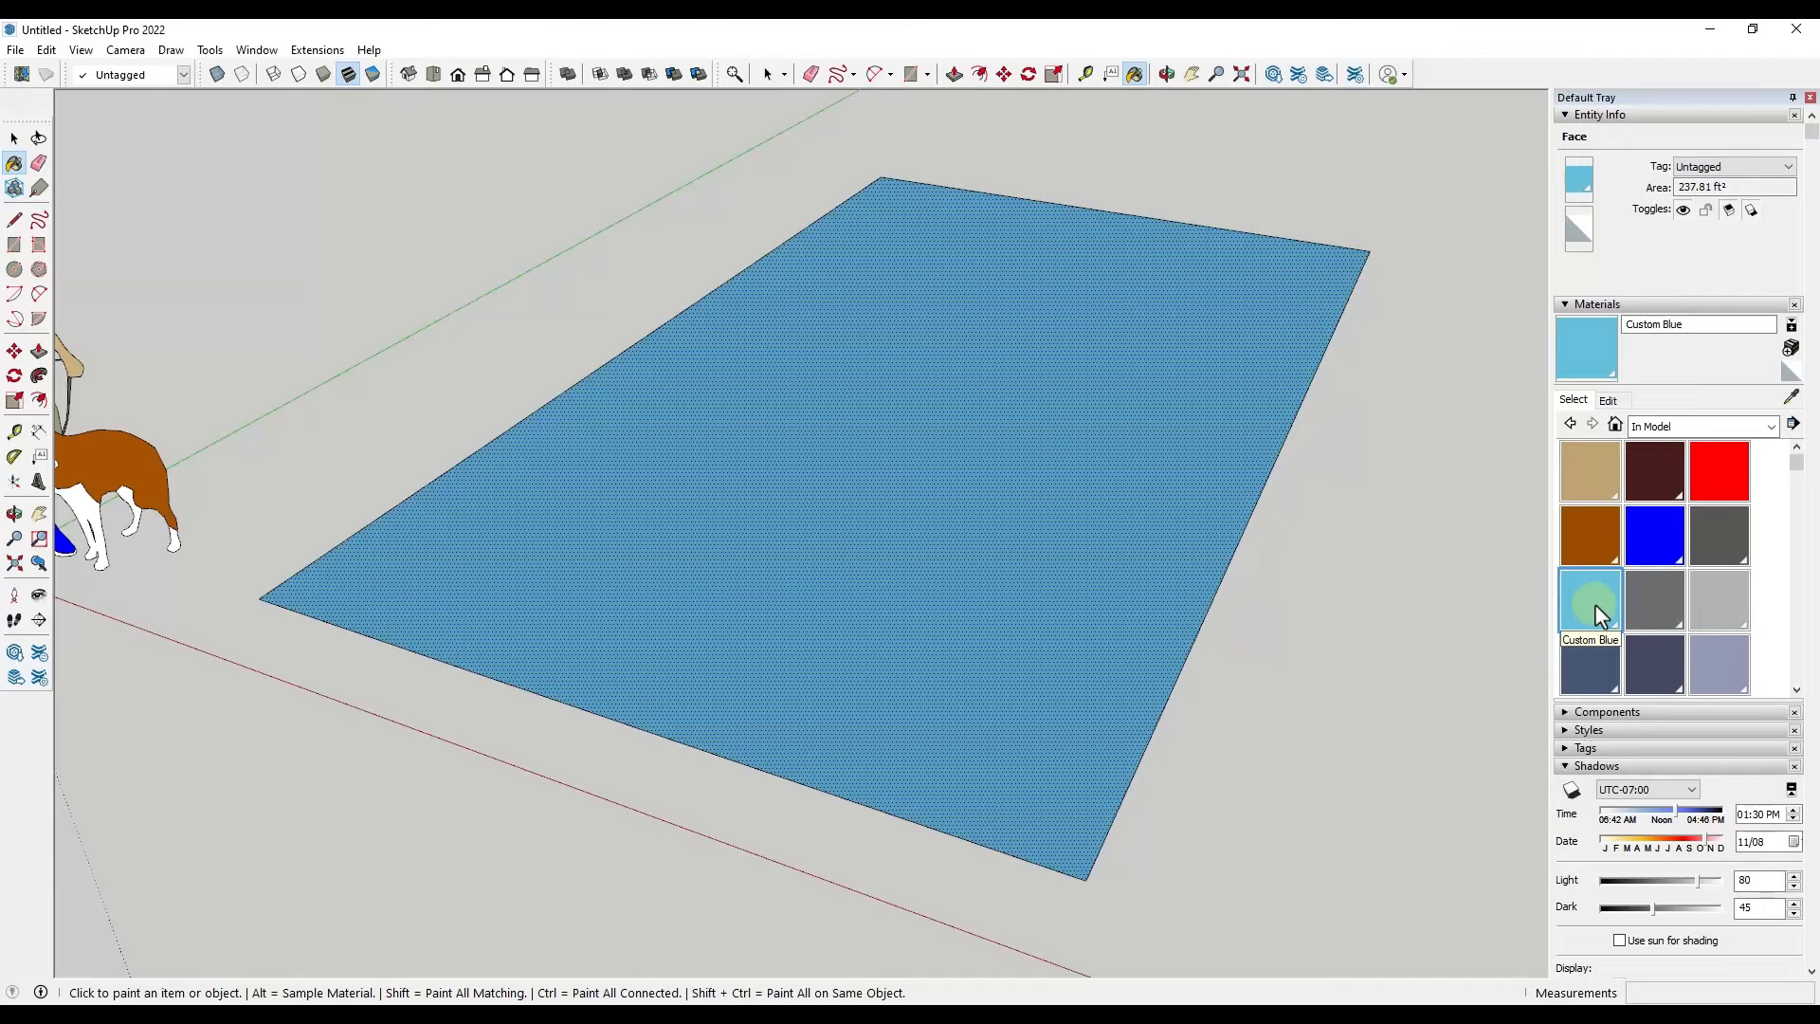
Edit Custom Blue with the Color Wheel picker, trying several shades and settling on a slightly different light blue
left_click(1609, 400)
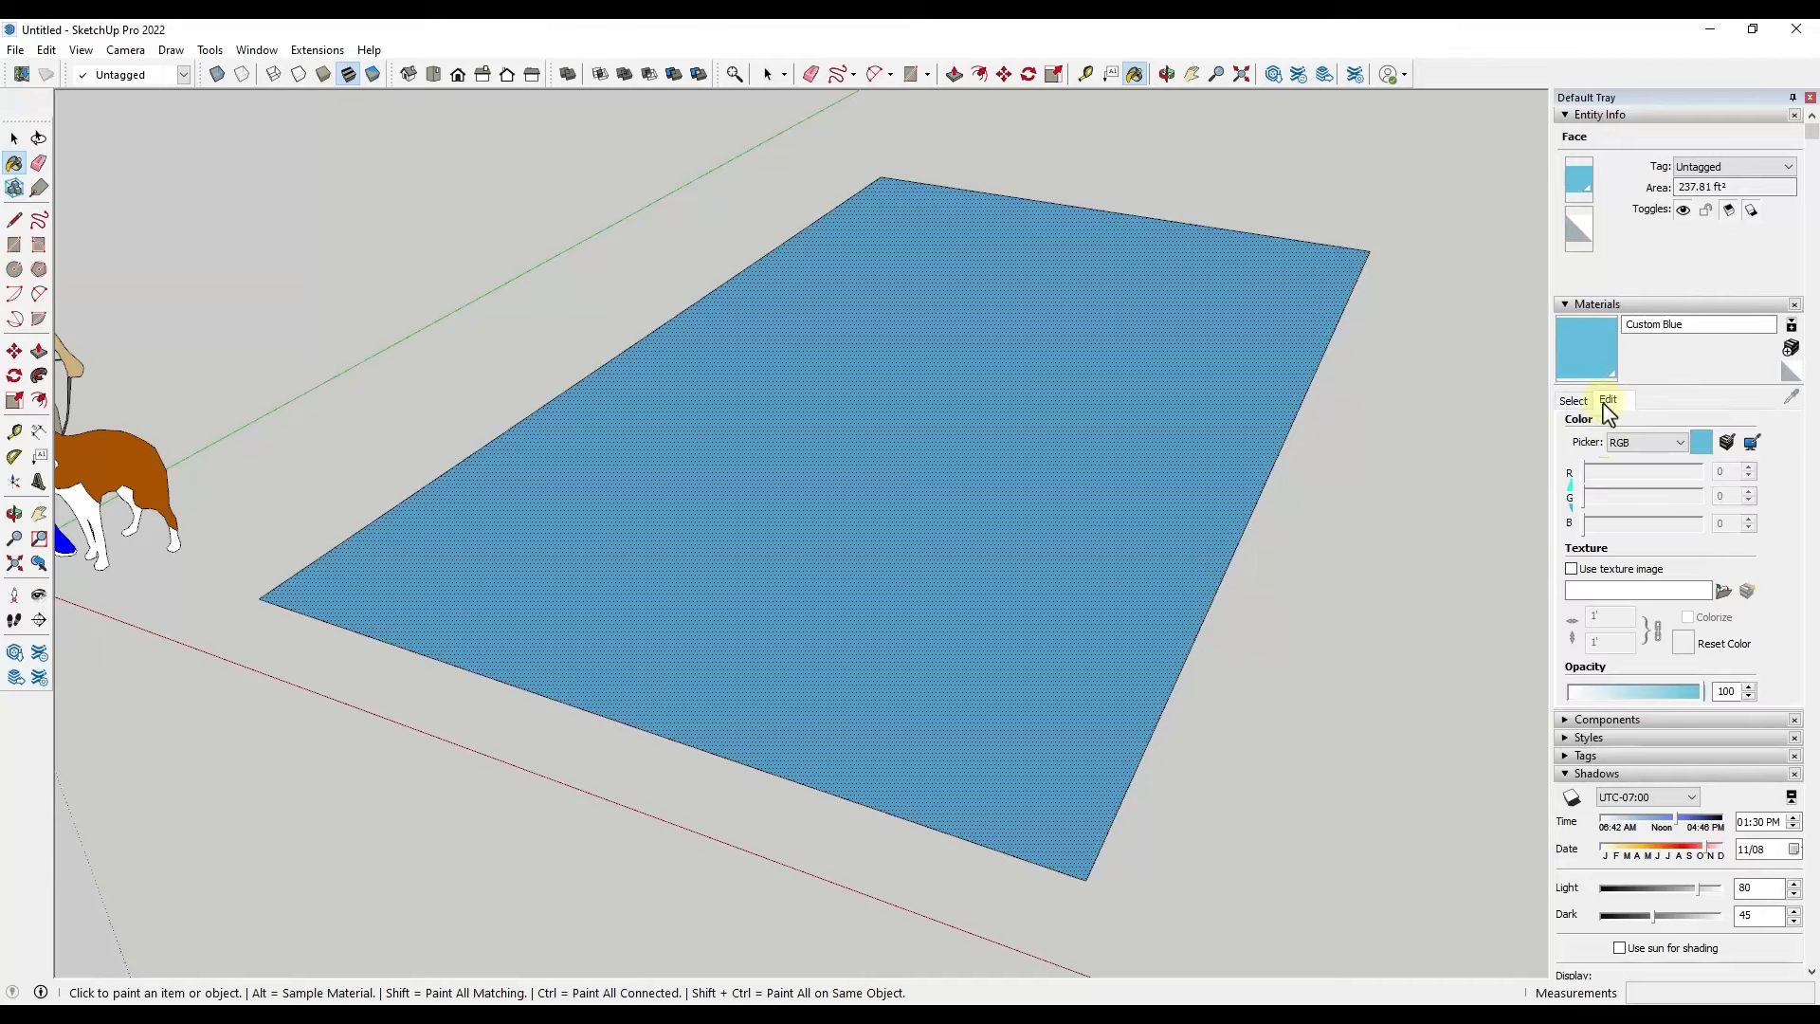
left_click(1676, 442)
left_click(1639, 459)
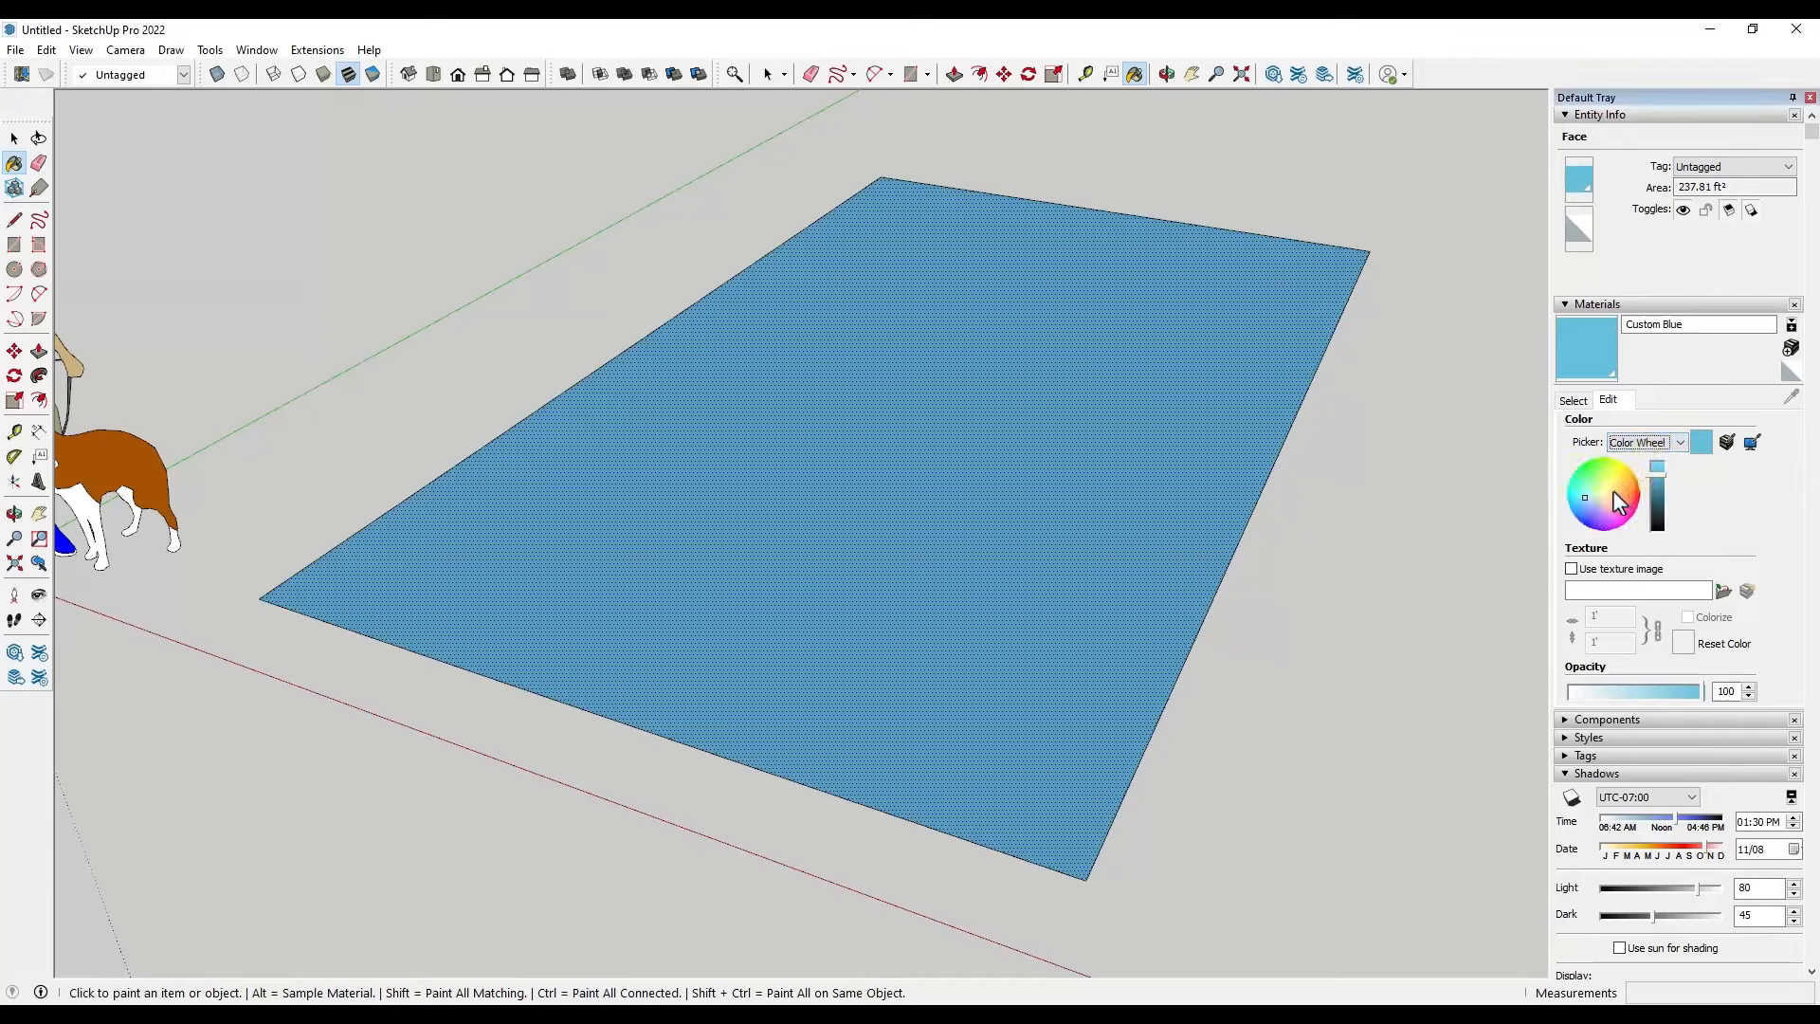
left_click(1579, 499)
left_click(1590, 505)
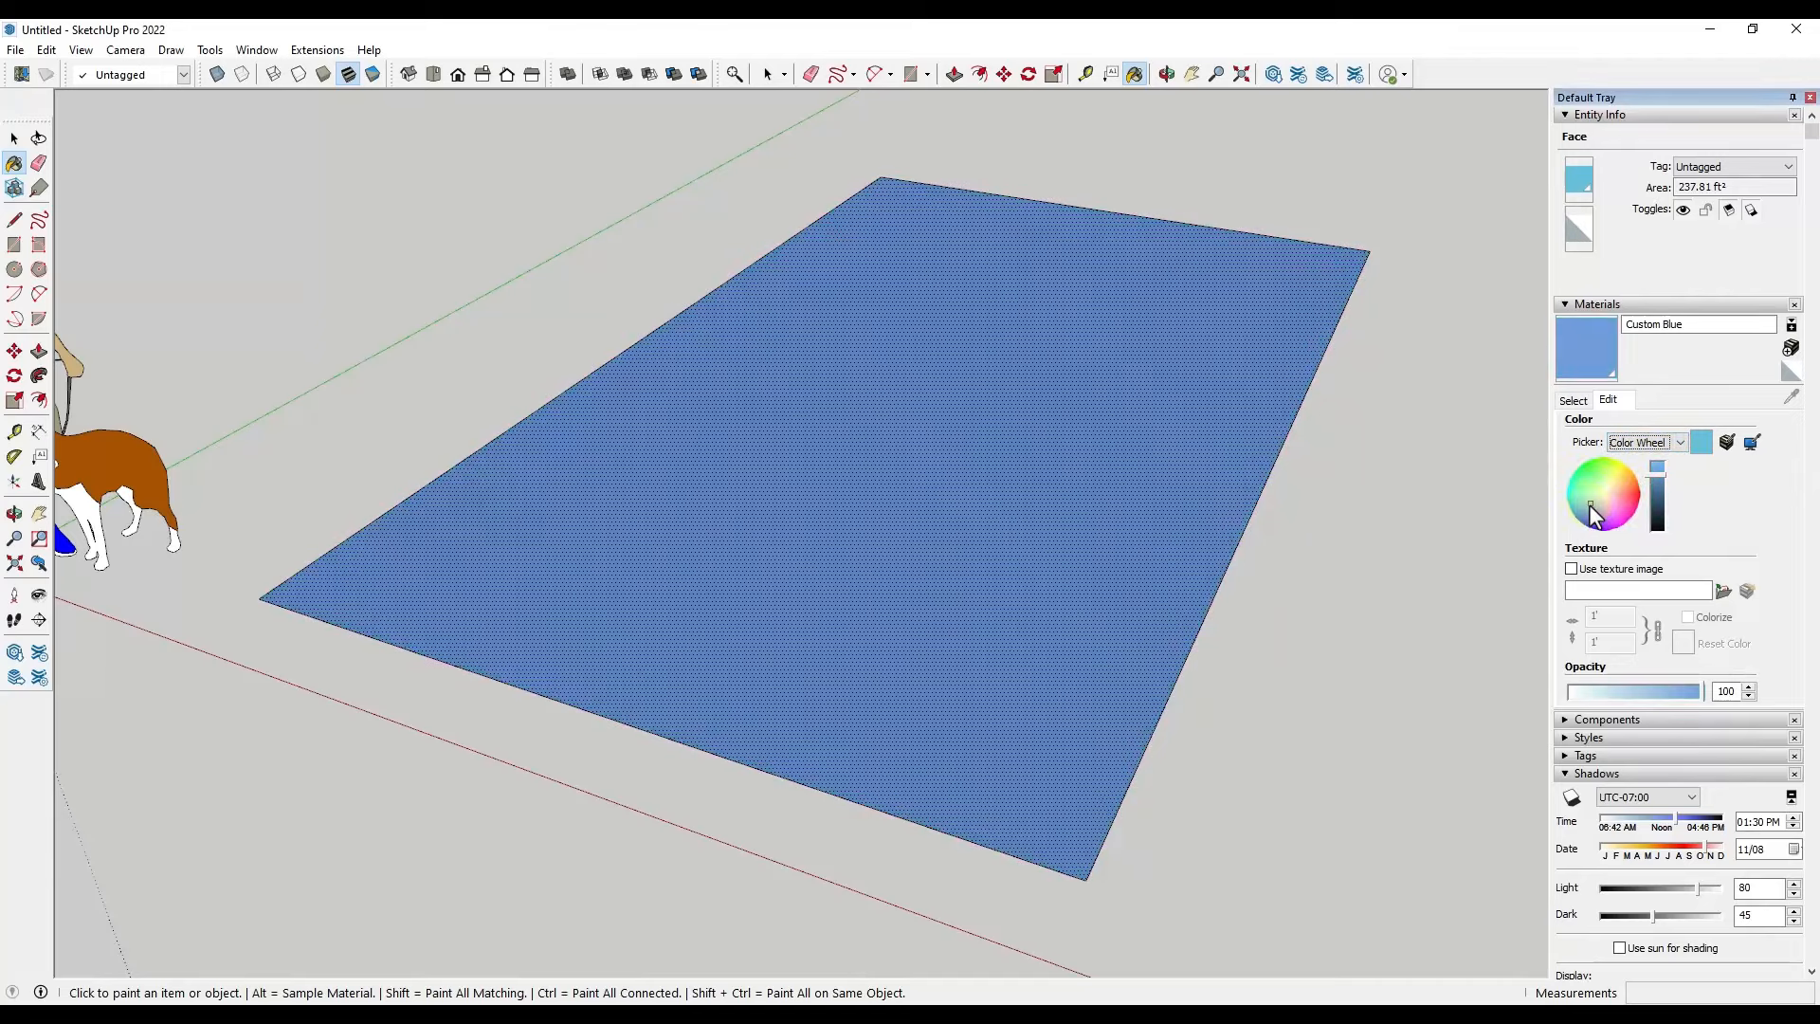
left_click(1582, 502)
left_click(1583, 497)
left_click(1588, 499)
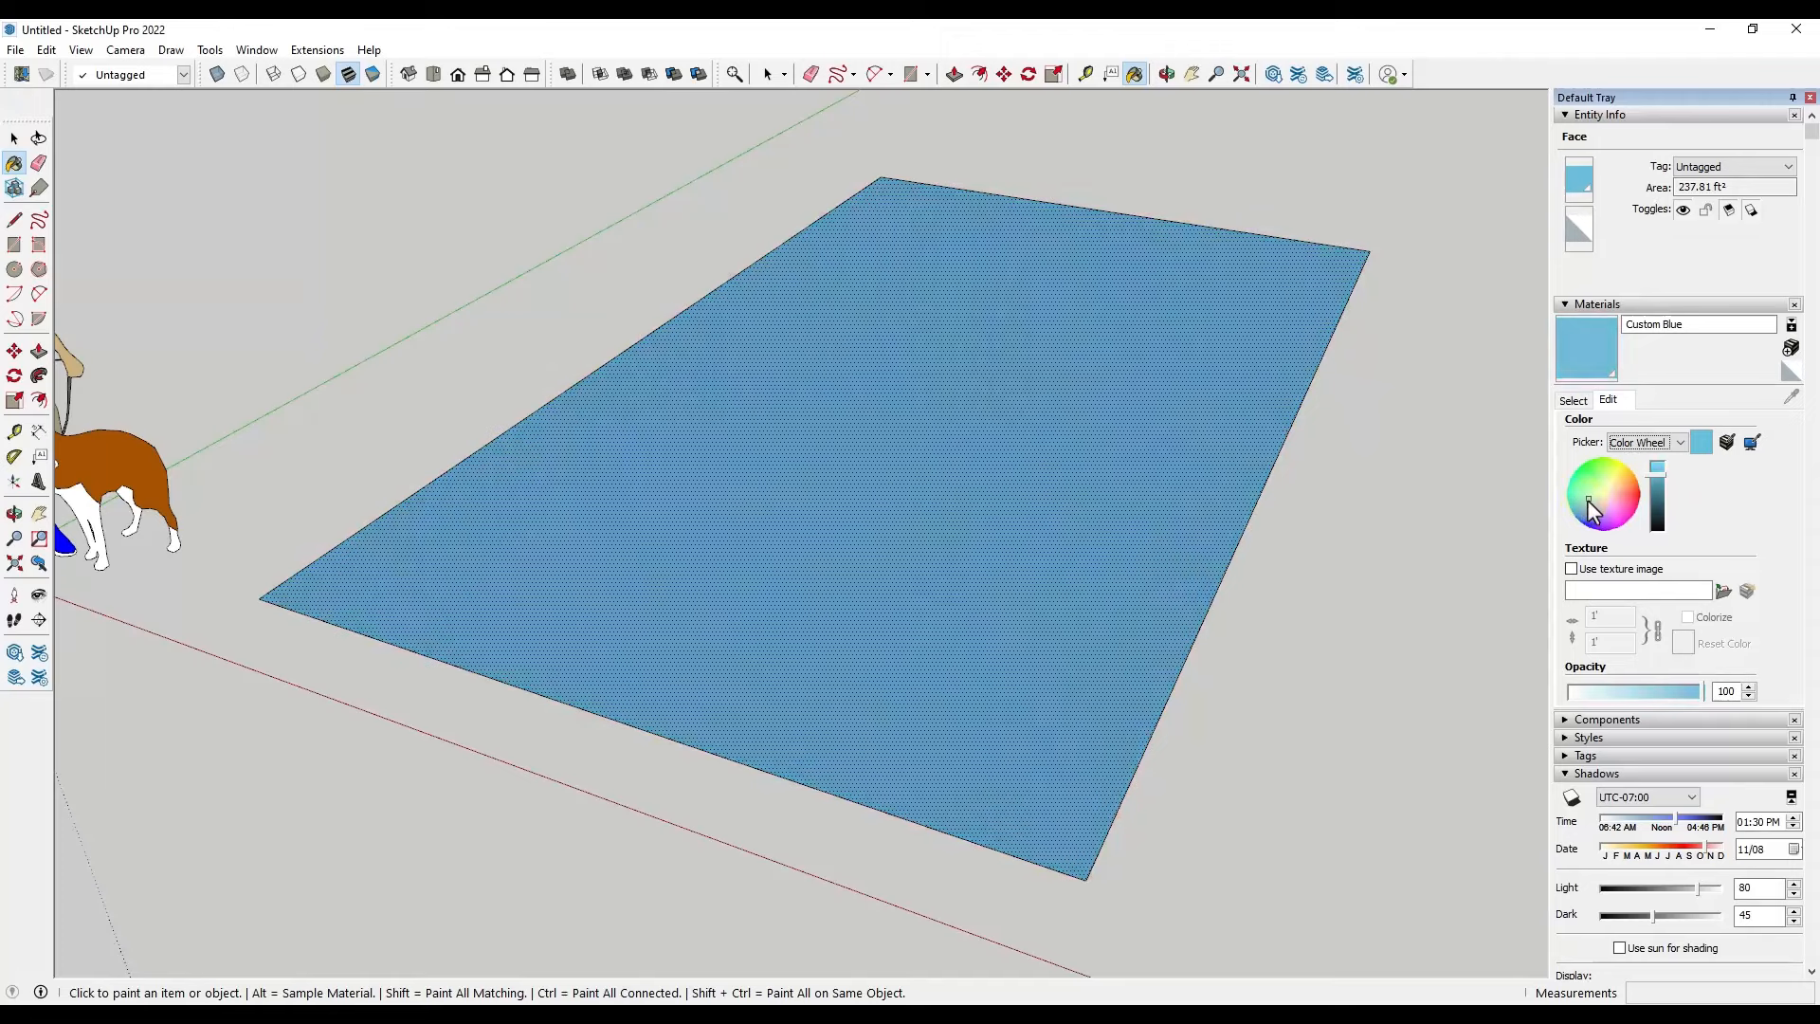
Go back to selecting materials and show the In Model collection to locate Custom Blue
left_click(1572, 401)
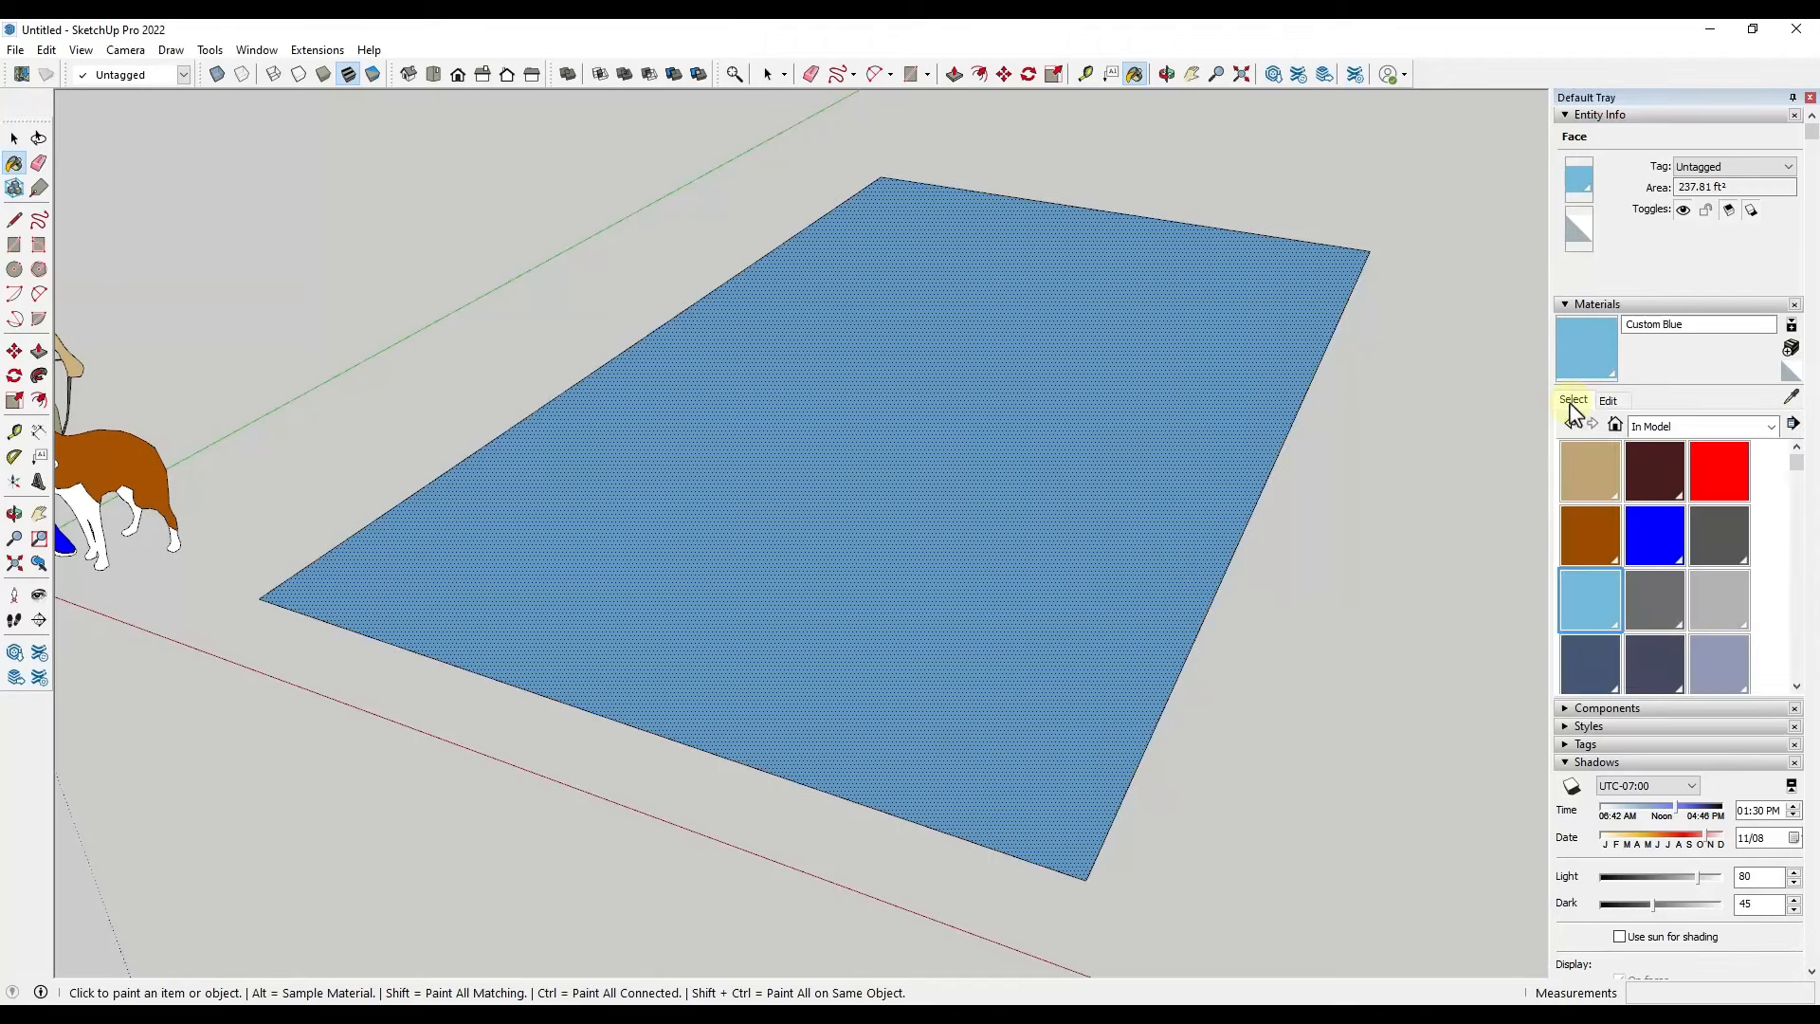
left_click(1681, 430)
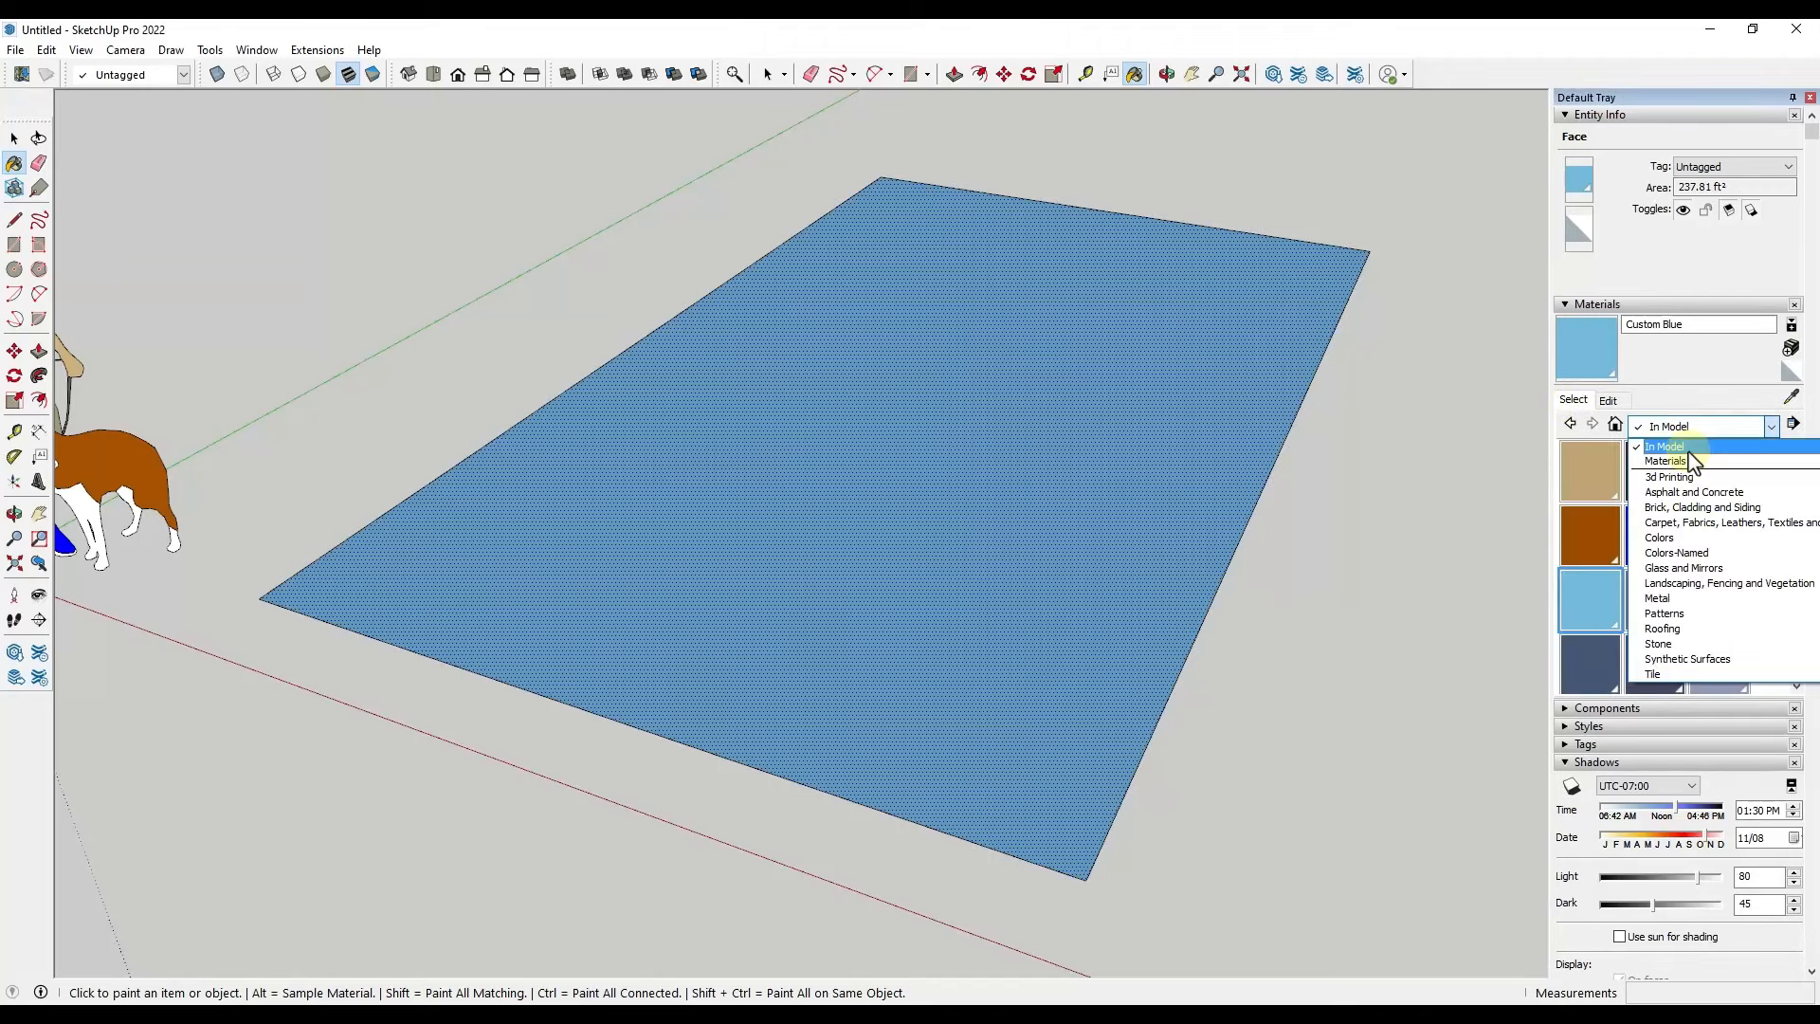
left_click(1685, 449)
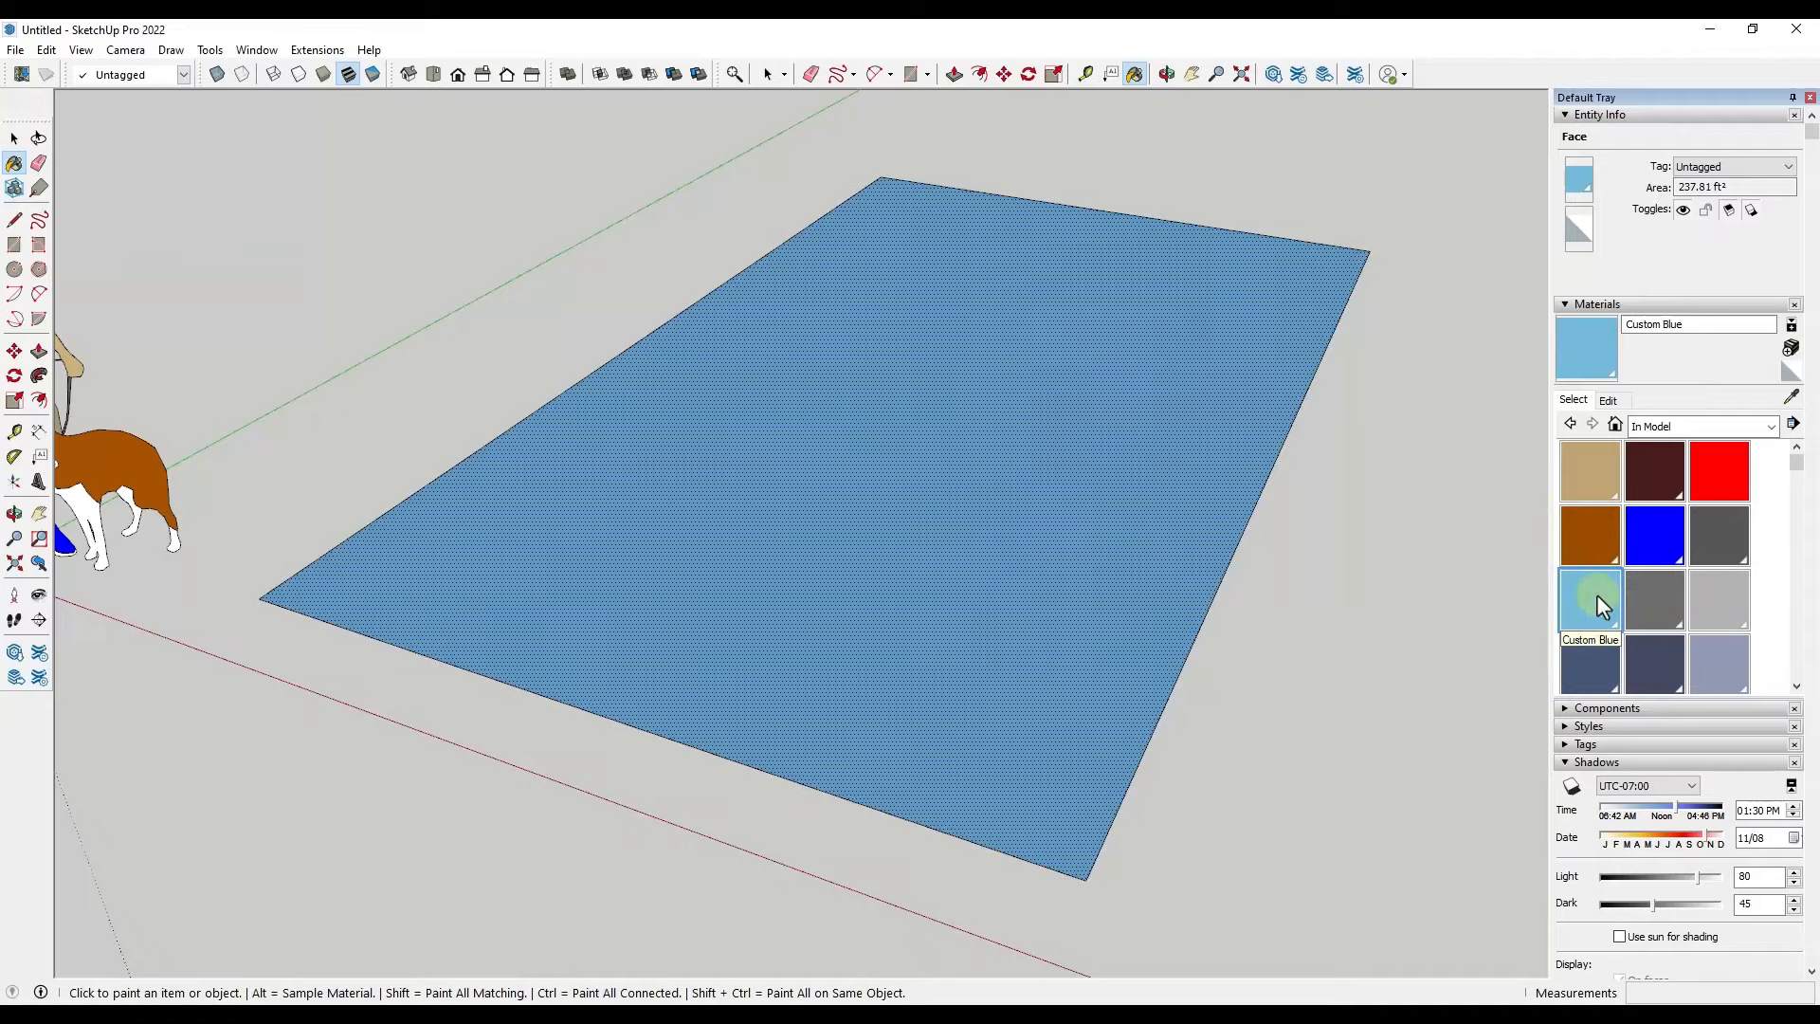
left_click(1152, 466)
Draw a square about 2' 8" by 2' 8" on the ground beside the blue rectangle
scroll(832, 300, "down", 3)
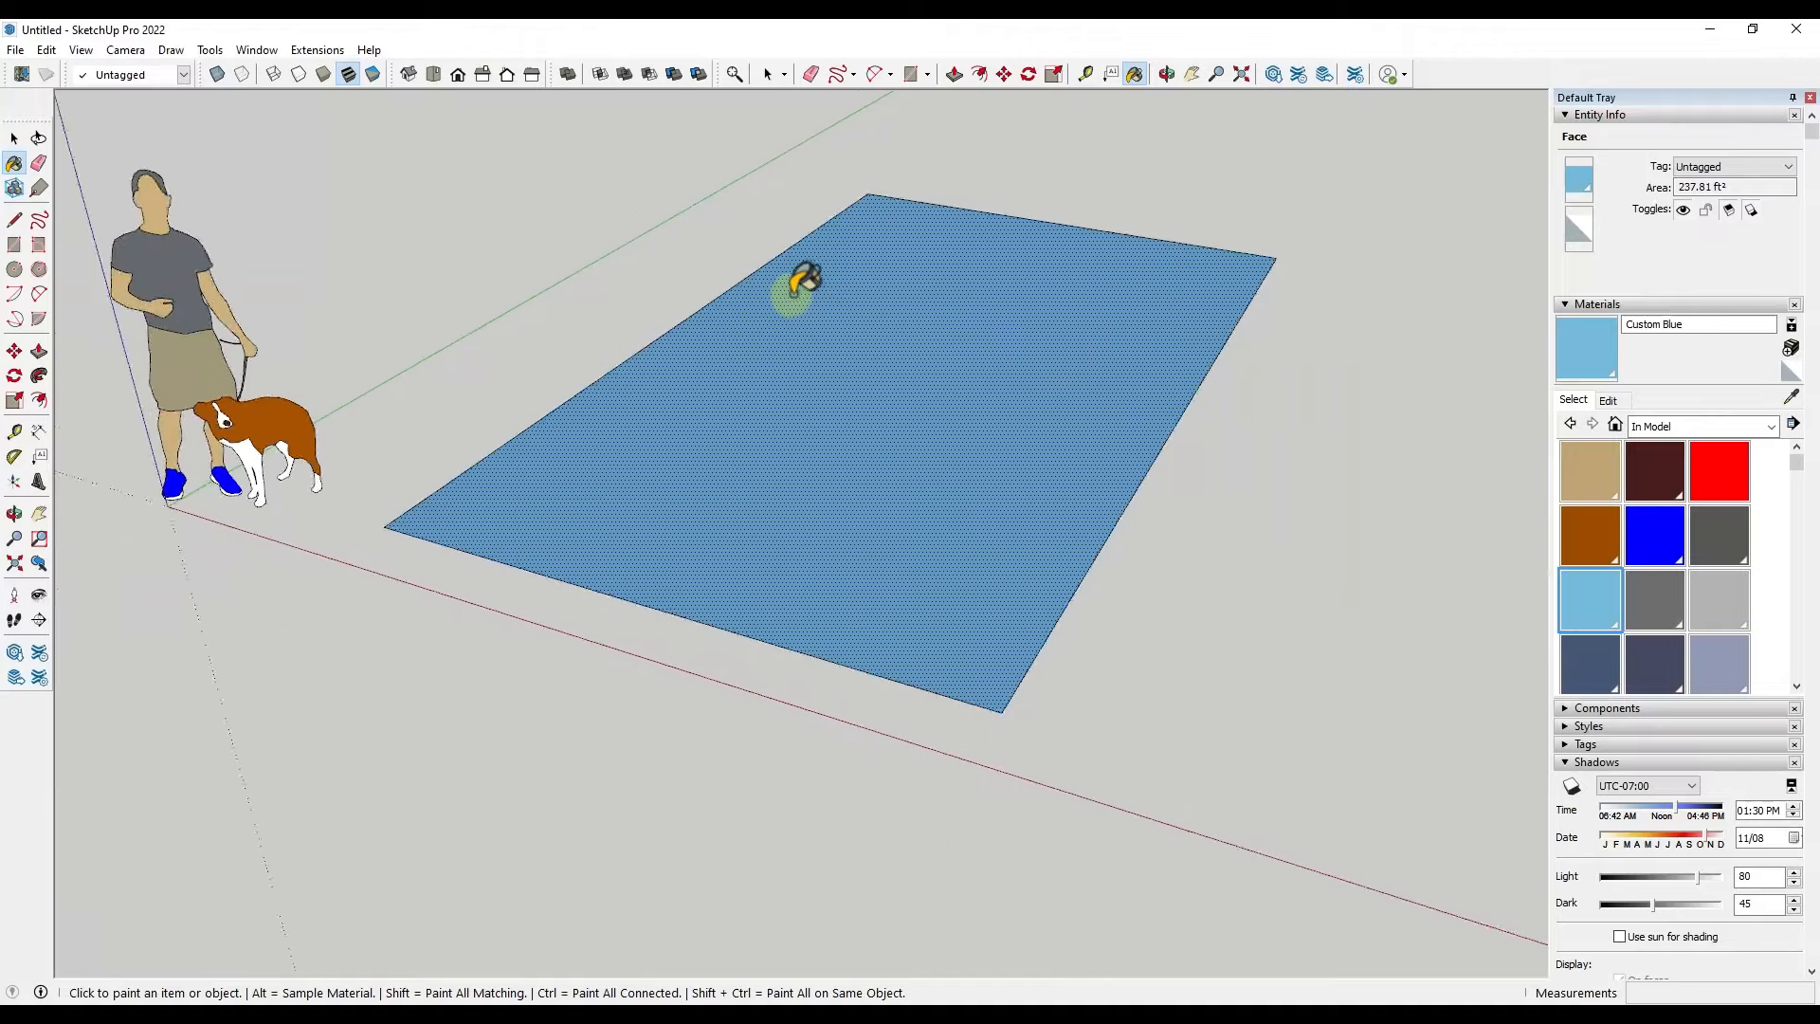
scroll(796, 298, "down", 4)
scroll(1429, 352, "up", 3)
key("space")
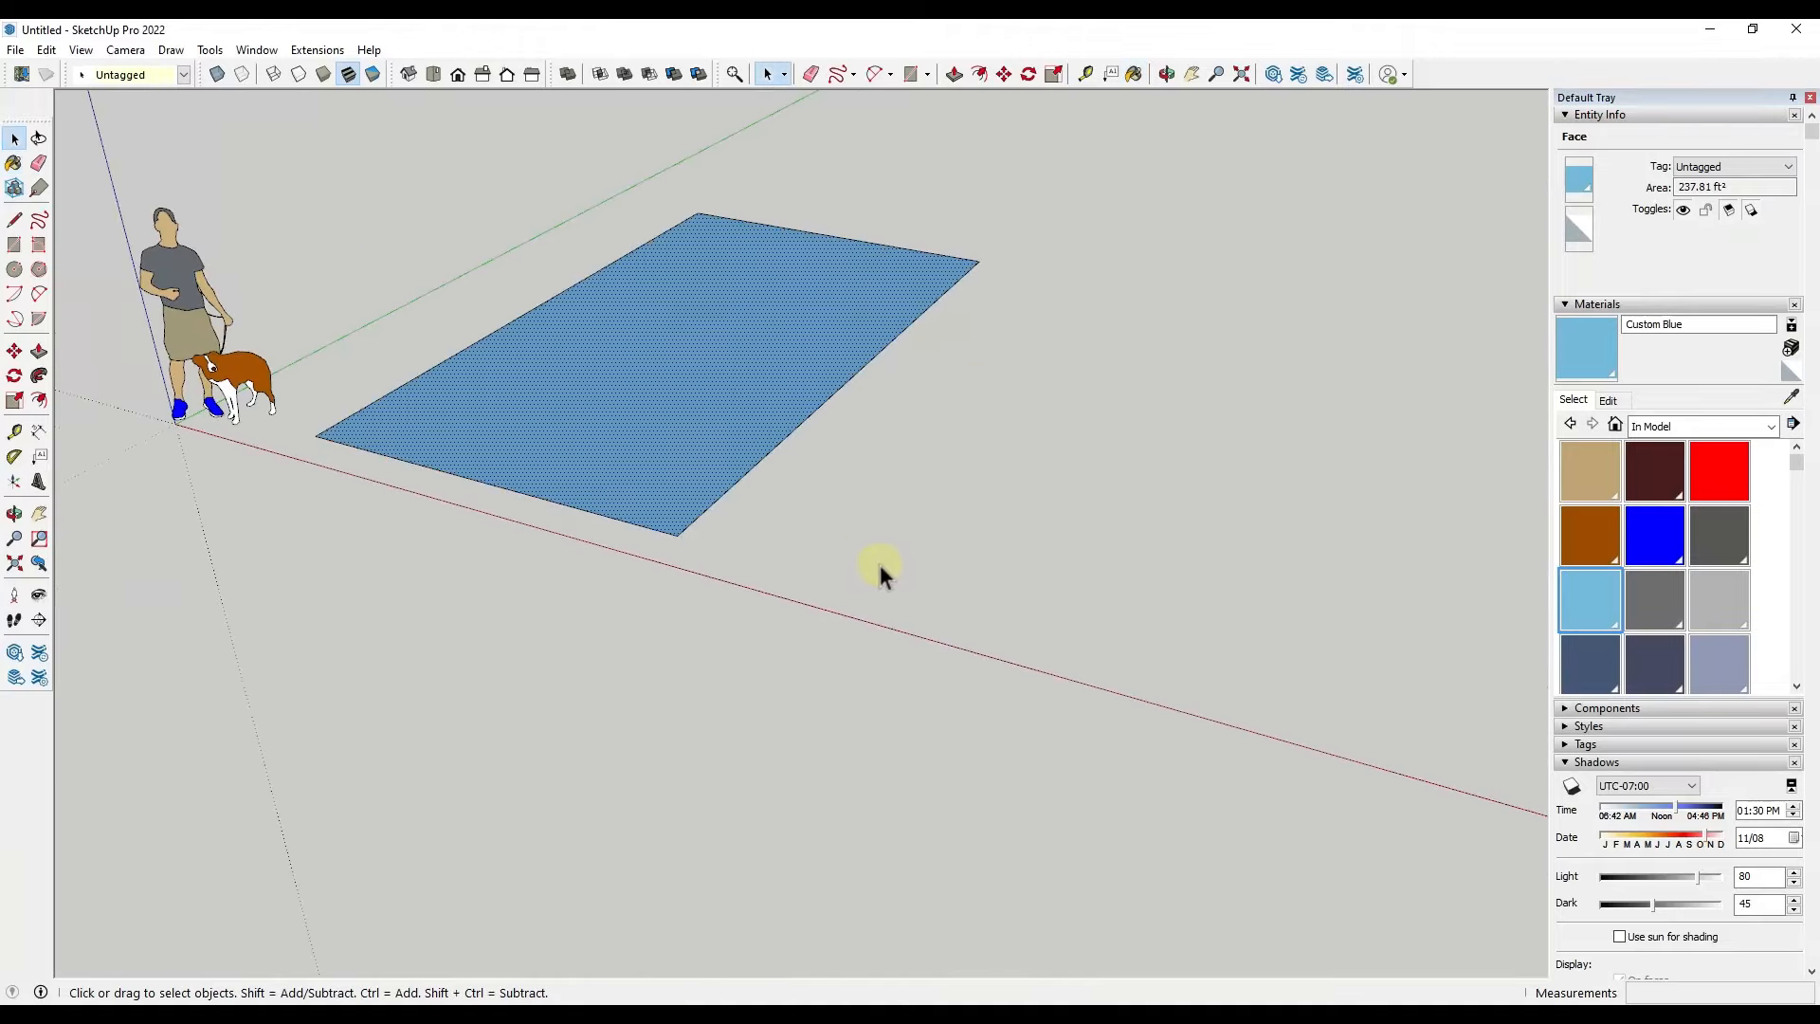
key("r")
left_click(830, 559)
left_click(978, 531)
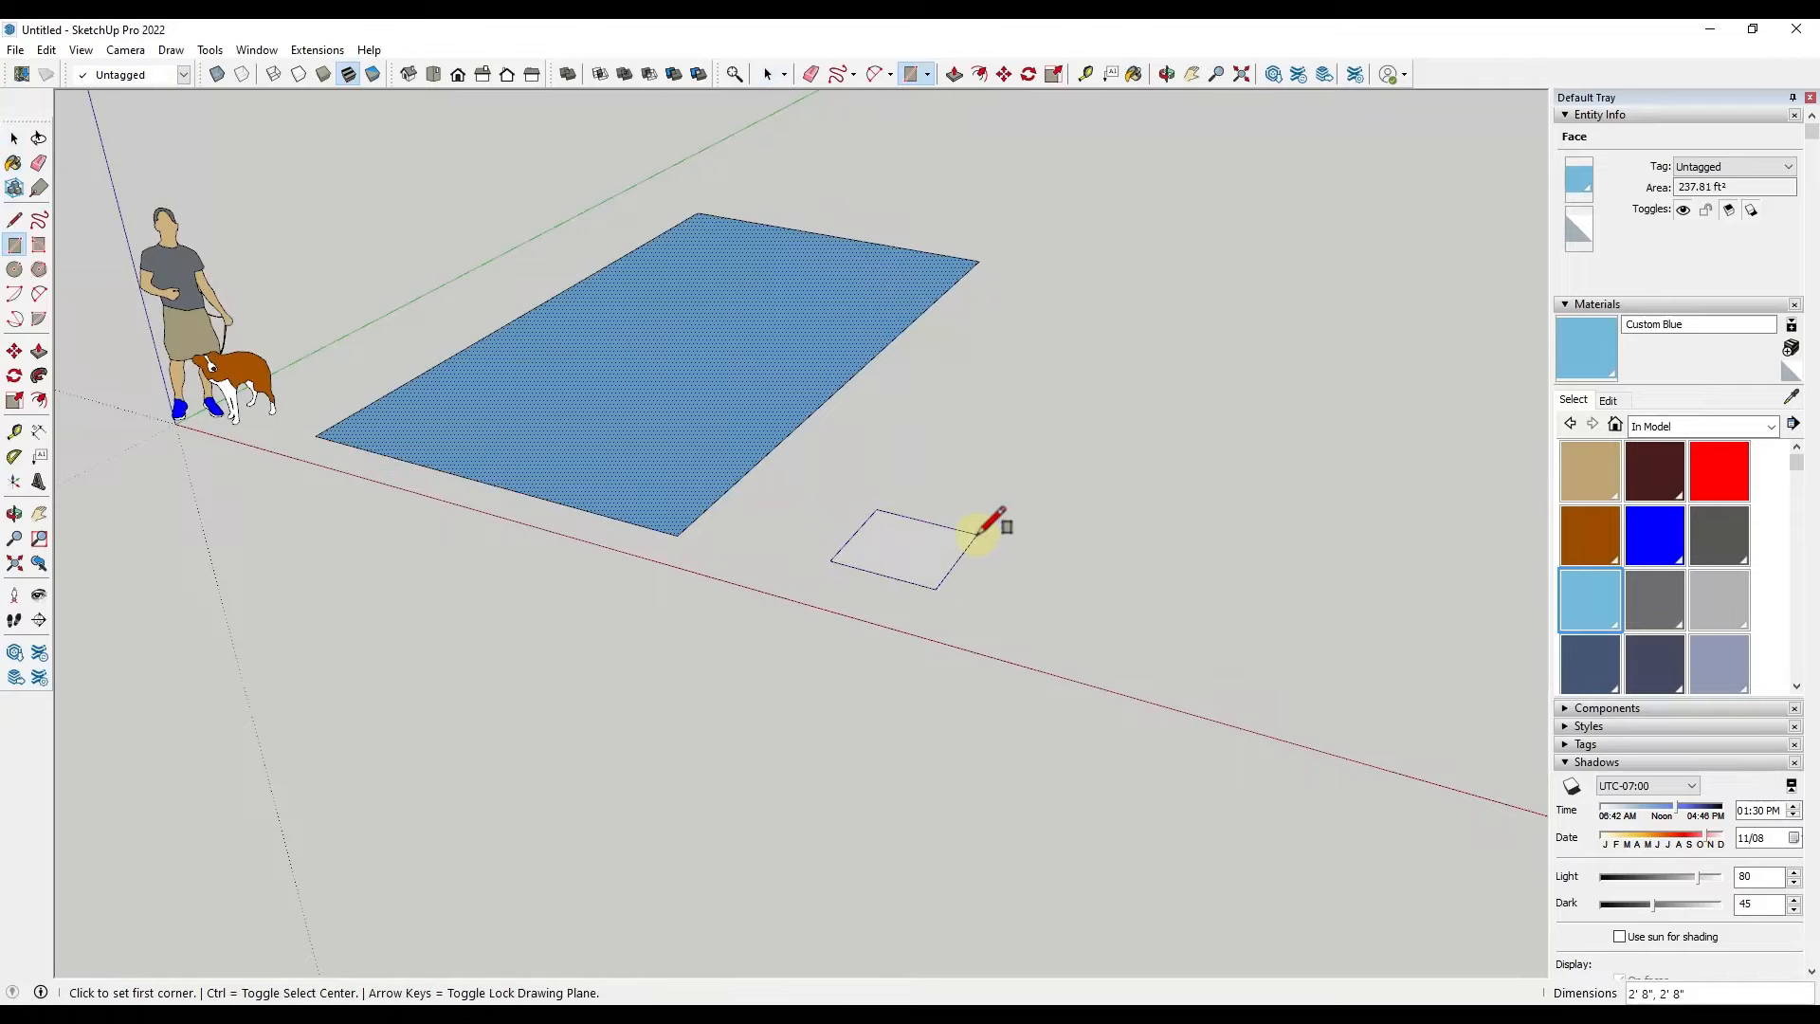
Push/Pull the small square upward into a cube
key("space")
key("p")
key("space")
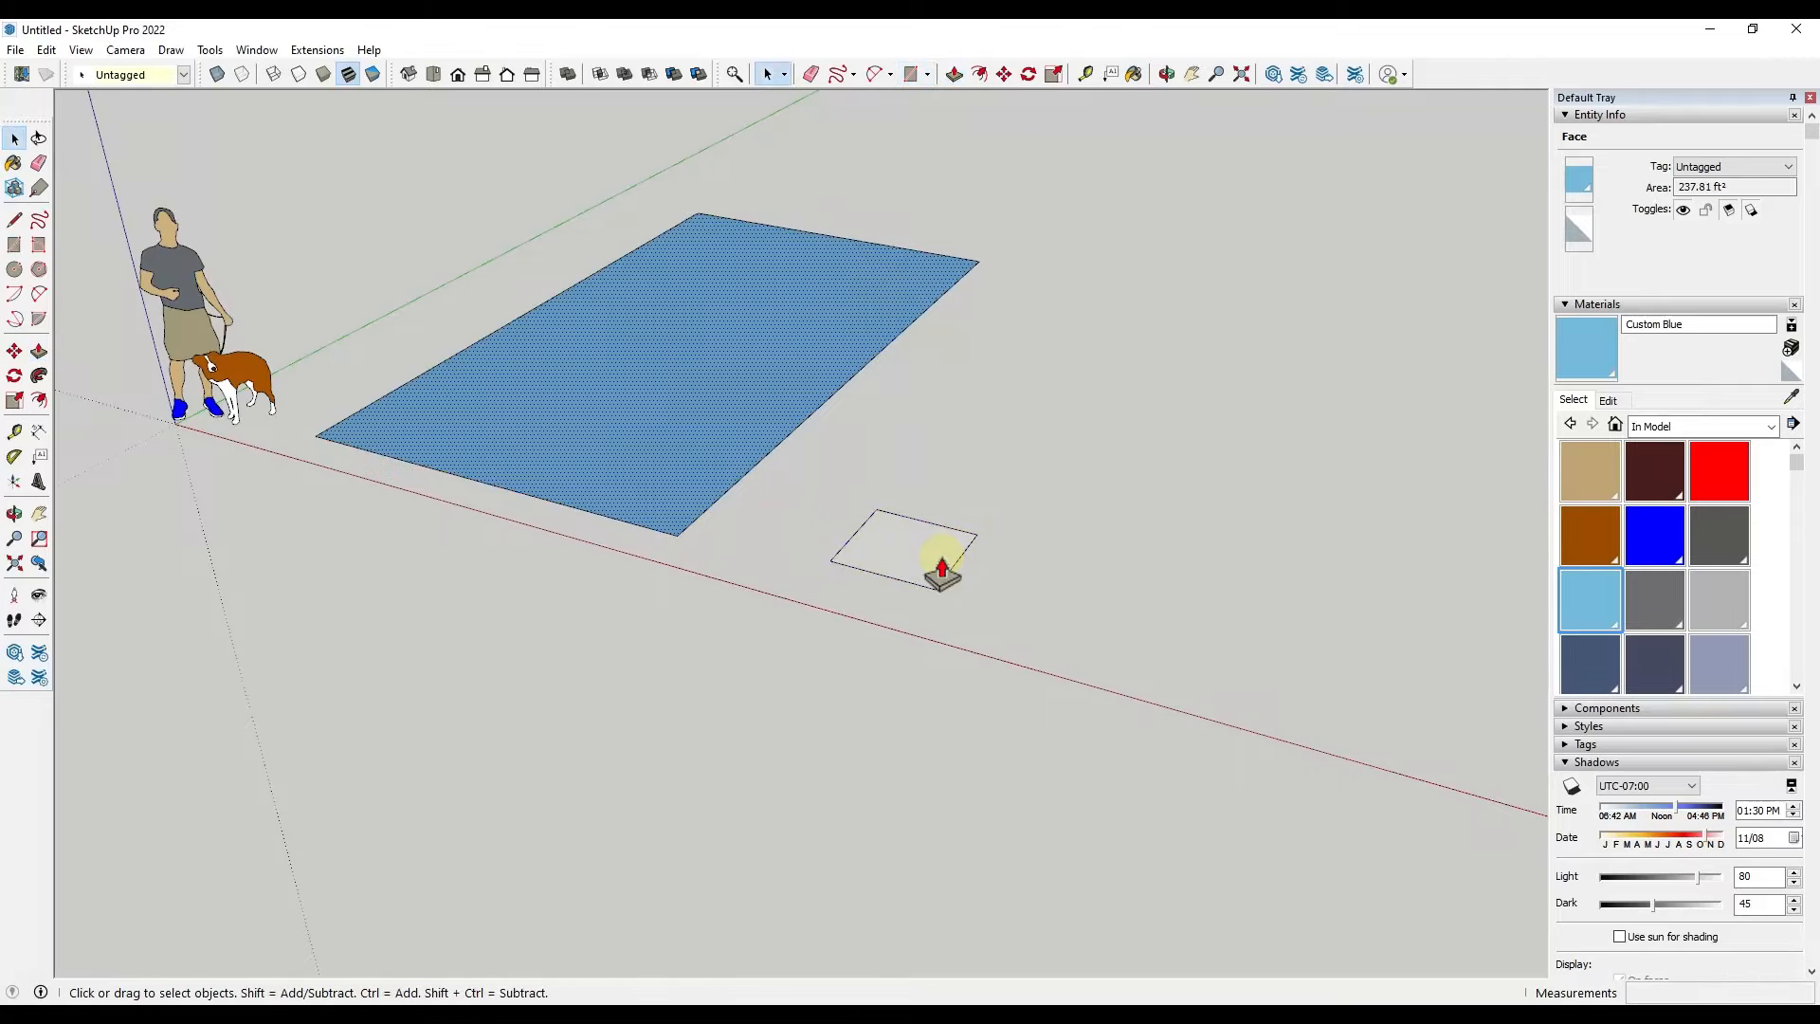
left_click(933, 563)
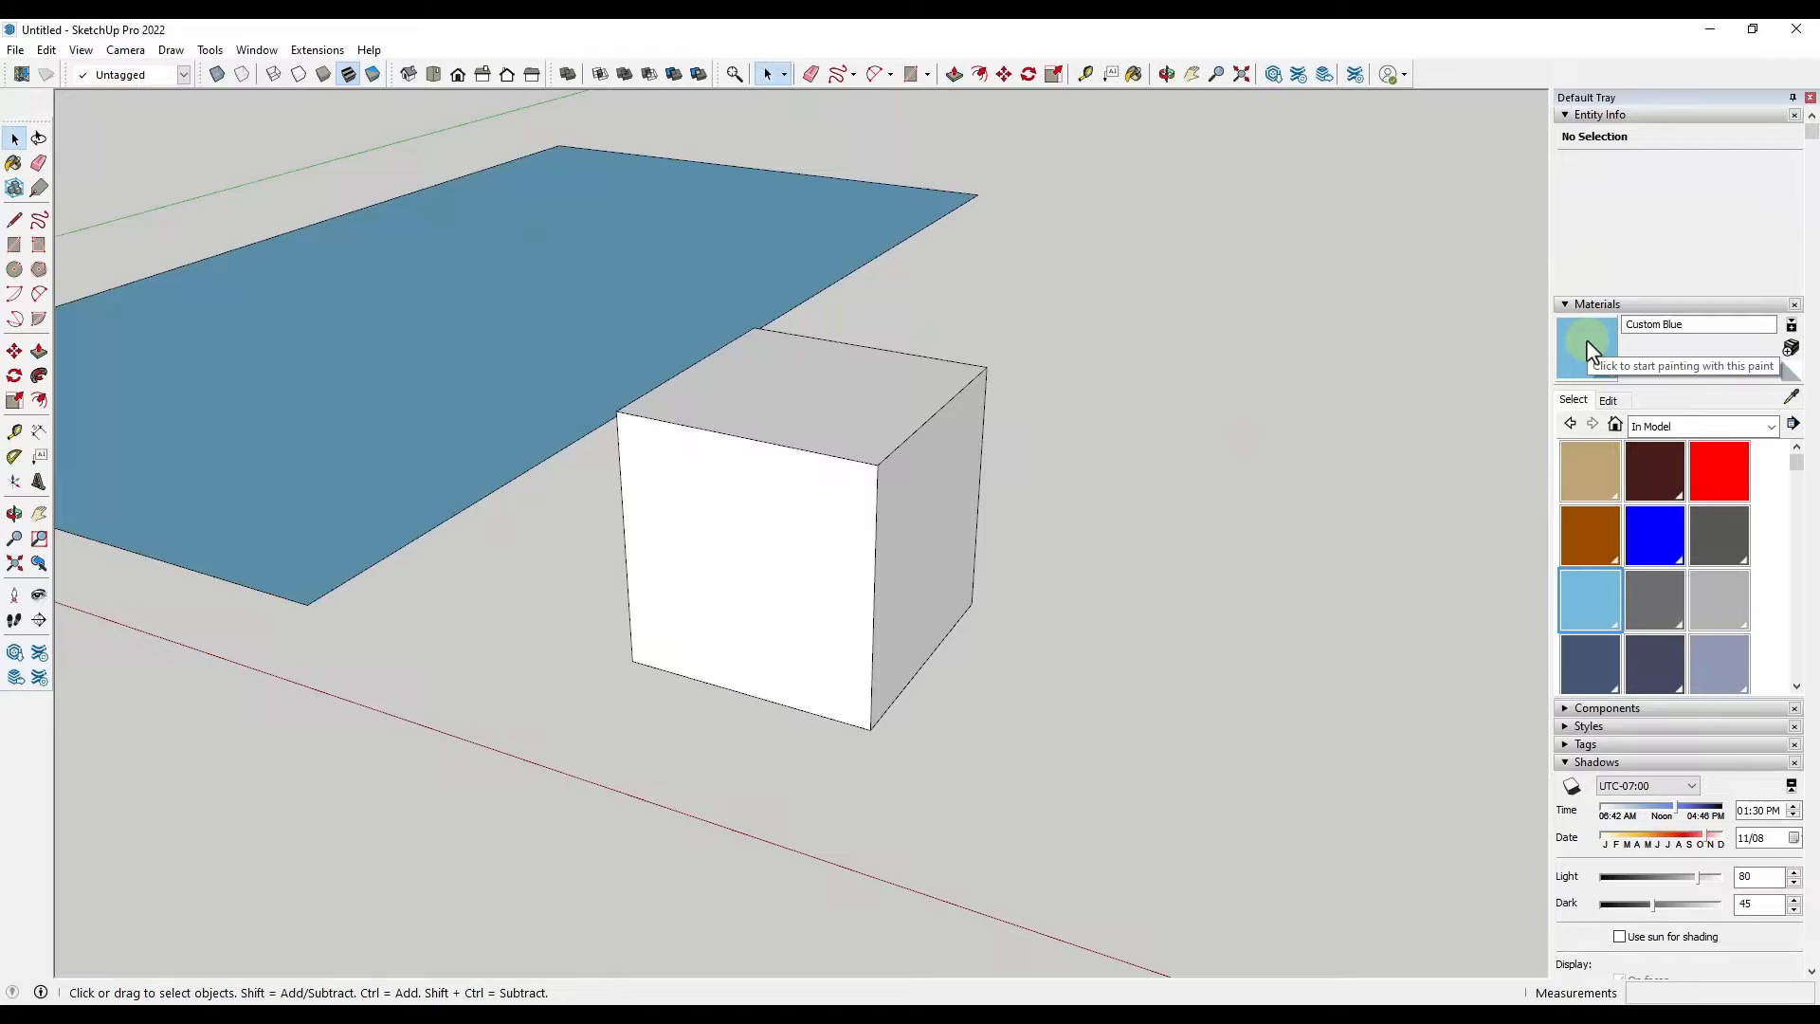
Paint the cube's top and two visible side faces one at a time with Custom Blue
left_click(1590, 350)
left_click(861, 377)
left_click(813, 510)
left_click(941, 515)
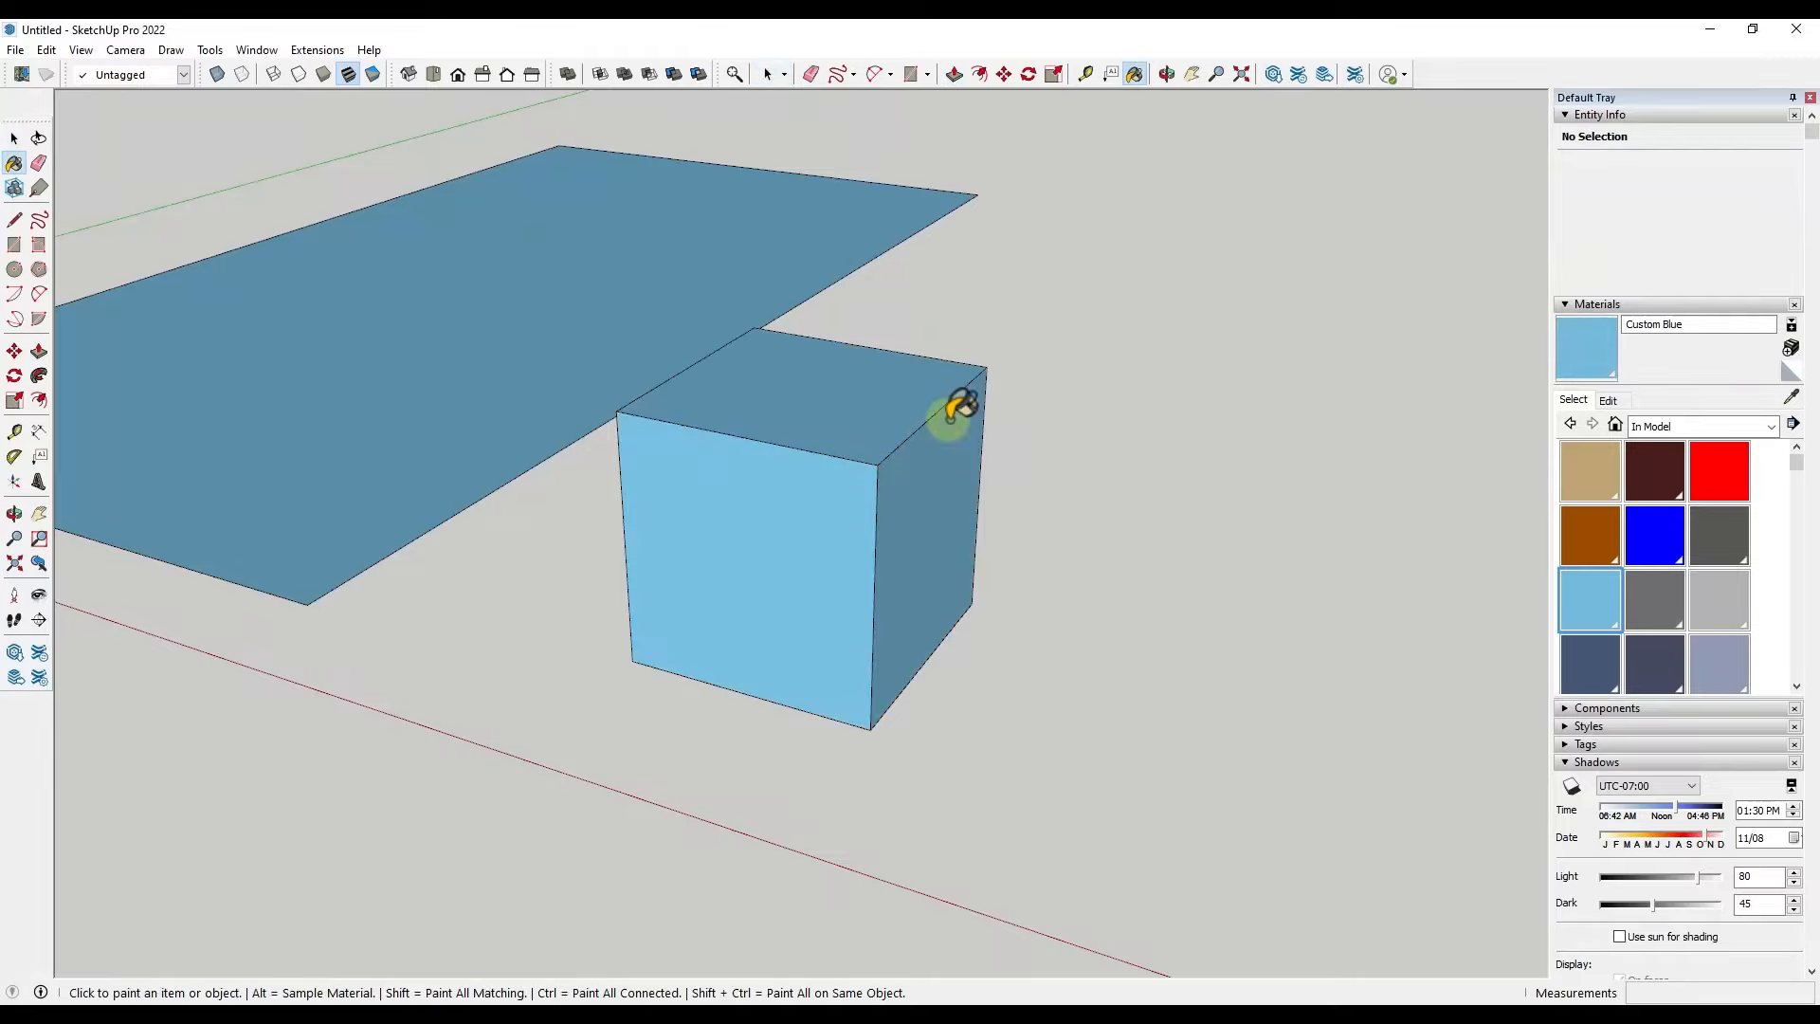
Undo the paint on the cube's three faces
key("ctrl+z")
key("ctrl+z")
key("ctrl+z")
Try painting the cube's three visible faces together as one selection with Custom Blue, and undo the paint
key("space")
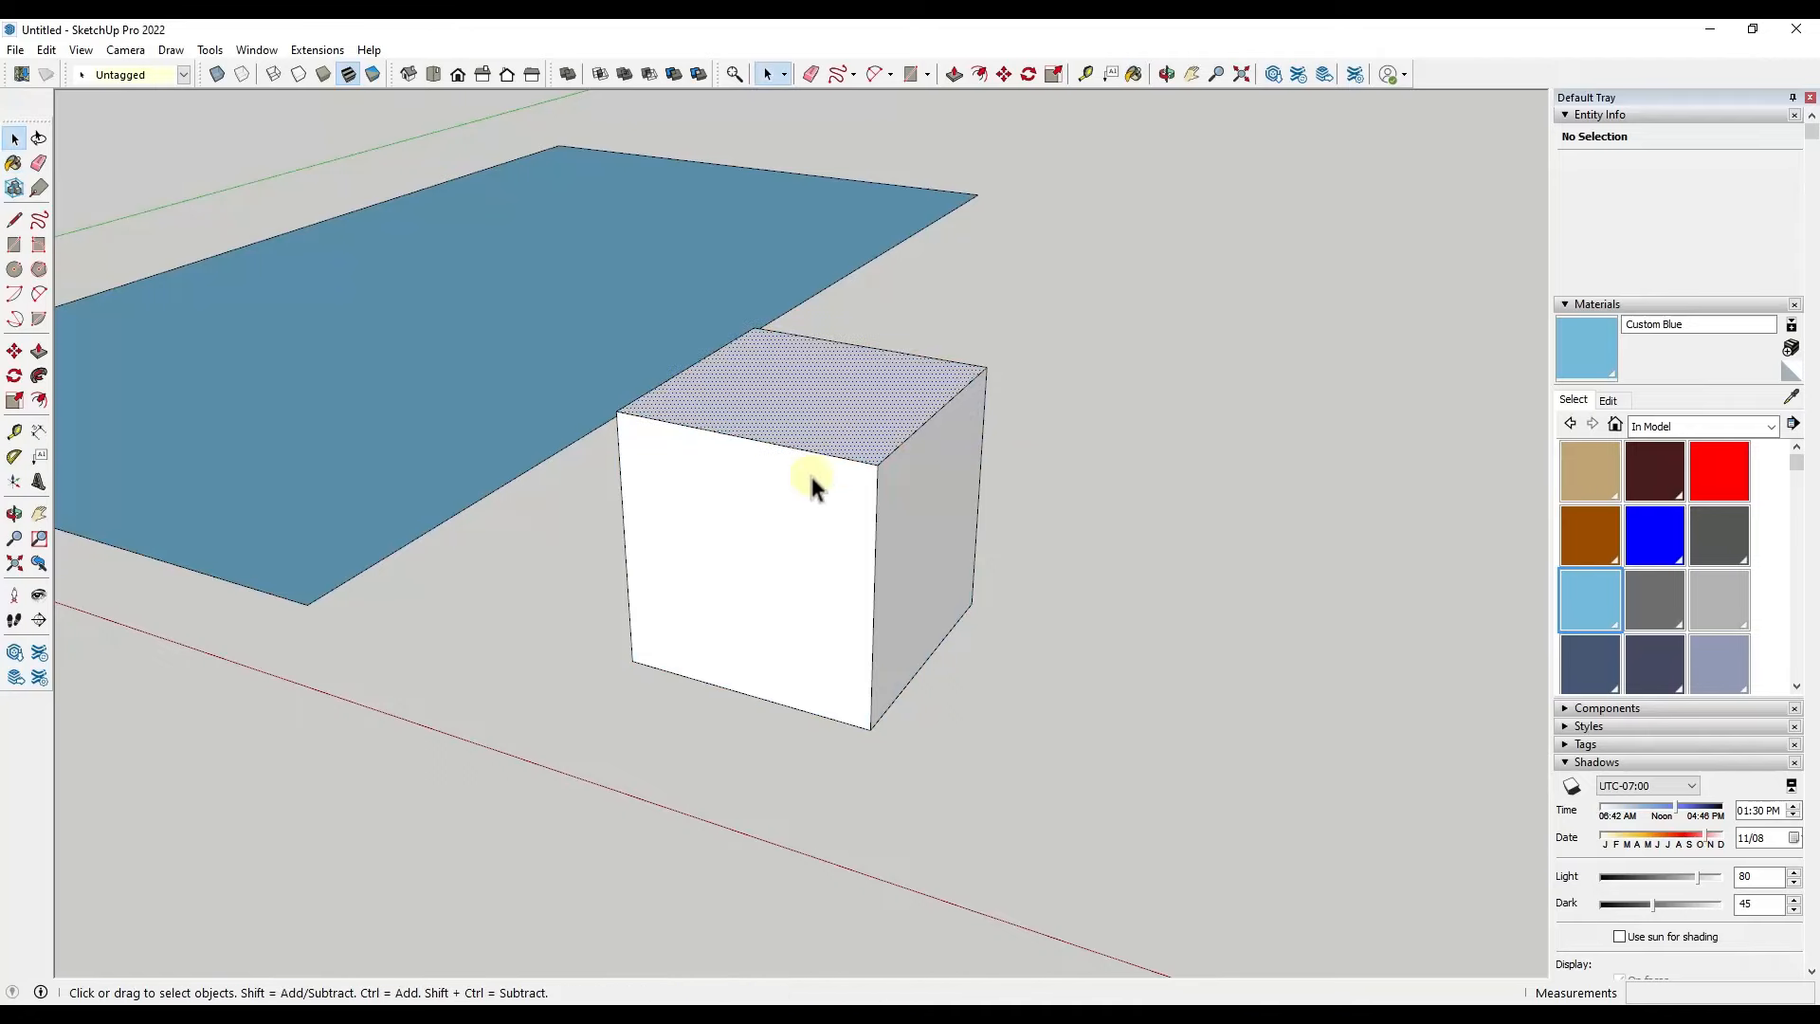
left_click(781, 521, "shift")
left_click(913, 525, "shift")
left_click(1578, 347)
middle_click_drag(913, 490, 1109, 471)
left_click(862, 463)
mouse_move(1280, 455)
middle_mouse_down()
mouse_move(1145, 486)
mouse_move(670, 492)
mouse_move(642, 520)
mouse_move(844, 637)
mouse_move(935, 513)
mouse_move(970, 544)
mouse_move(751, 512)
middle_mouse_up()
key("ctrl+z")
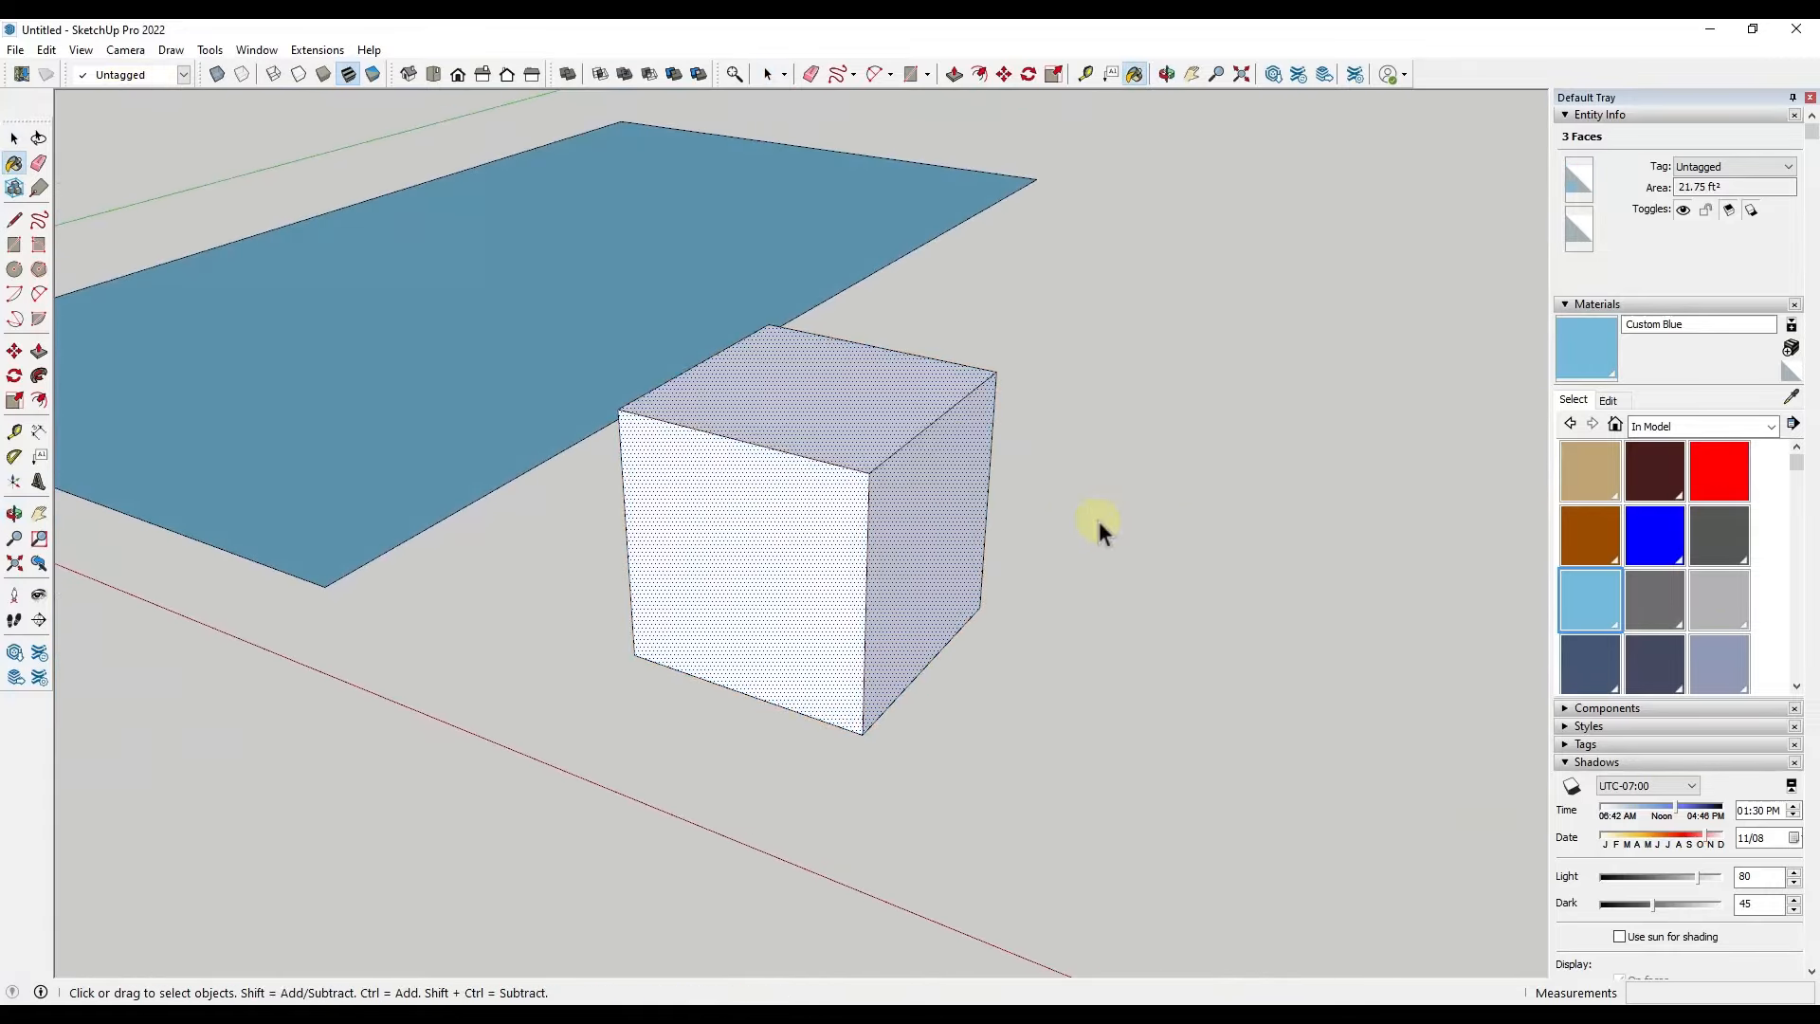
Select the entire cube and make it a group
mouse_move(1100, 520)
middle_mouse_down()
mouse_move(917, 521)
mouse_move(1271, 492)
middle_mouse_up()
key("space")
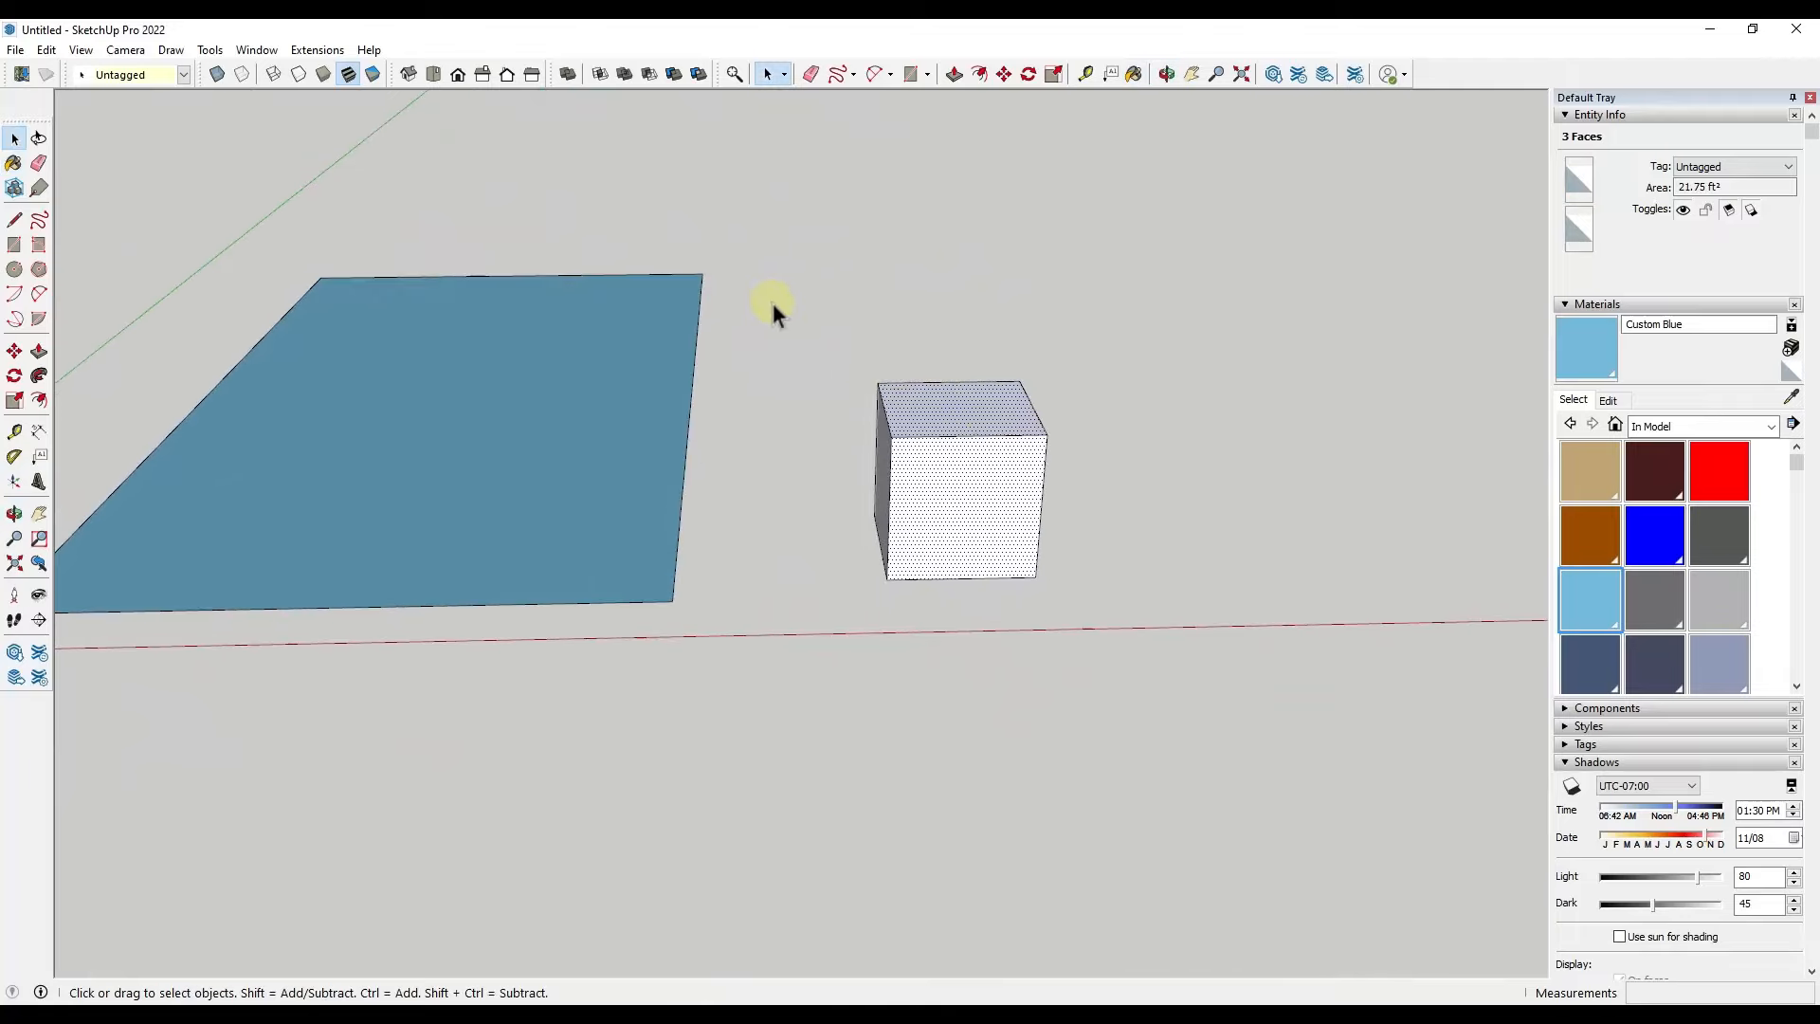
left_click_drag(824, 379, 1181, 649)
right_click(952, 493)
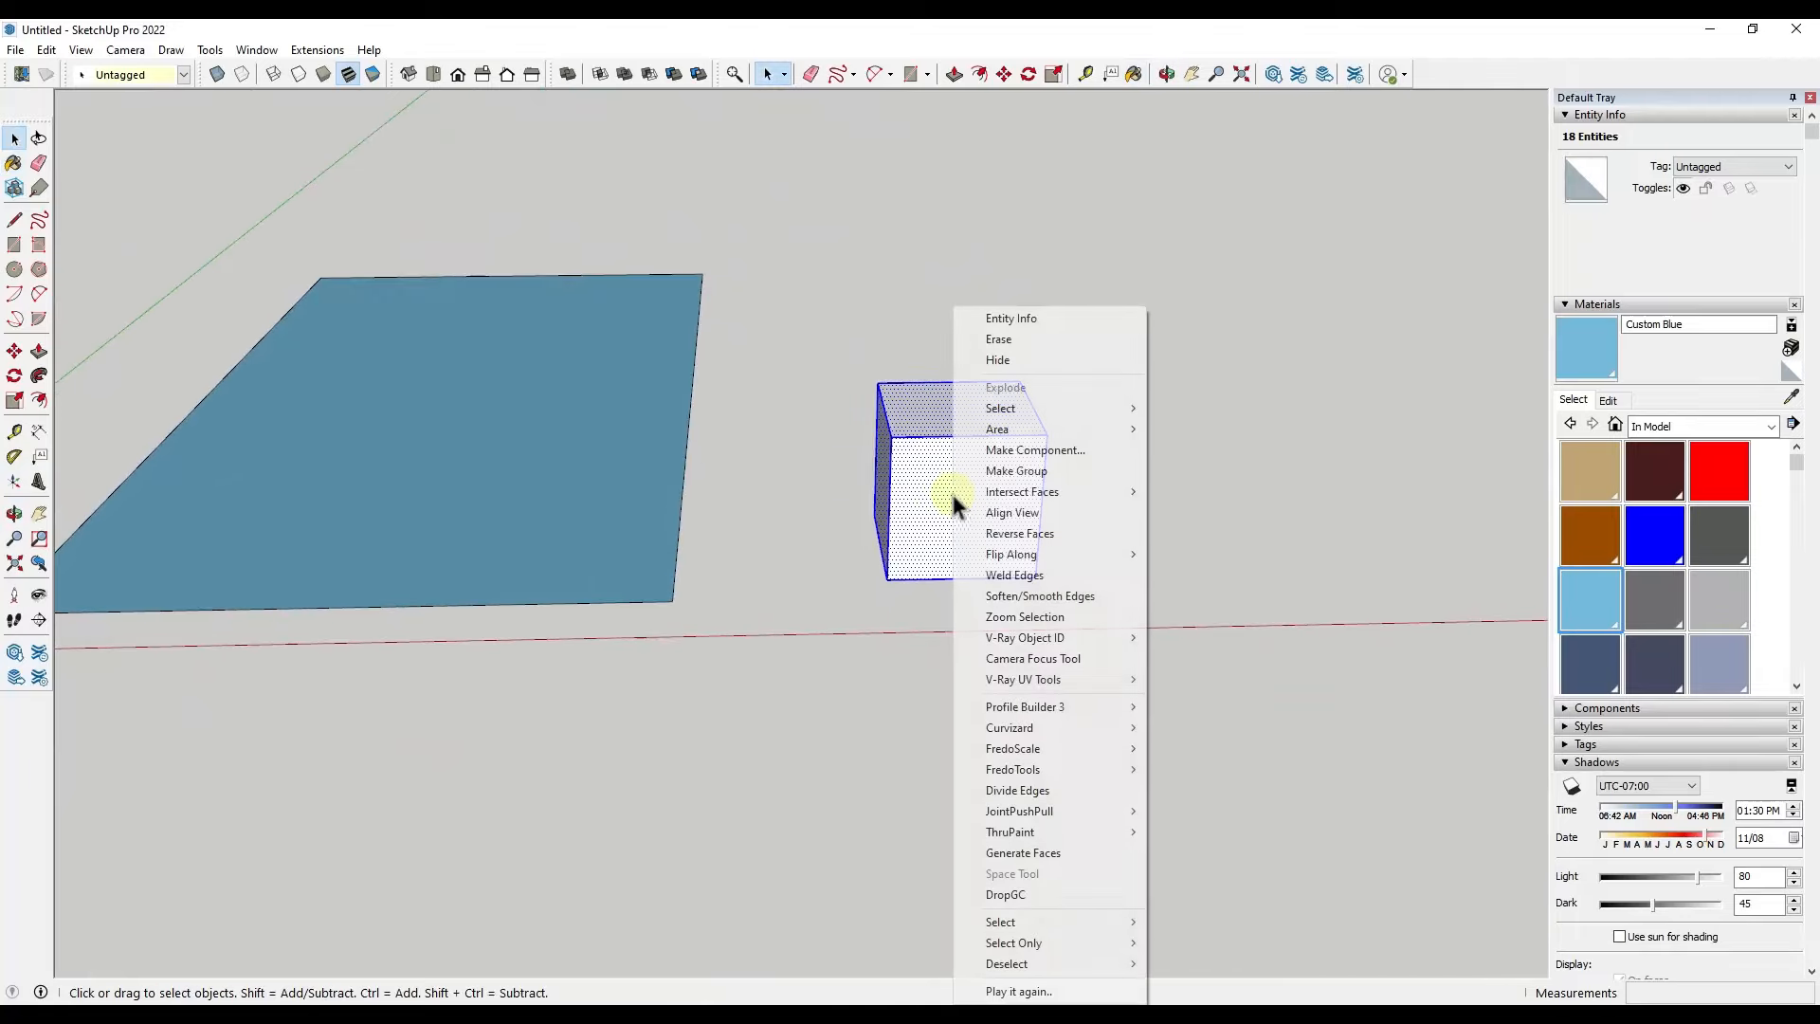
left_click(1016, 471)
Paint the whole cube group with Custom Blue
mouse_move(1090, 496)
middle_mouse_down()
mouse_move(1105, 500)
mouse_move(912, 497)
middle_mouse_up()
left_click(1582, 351)
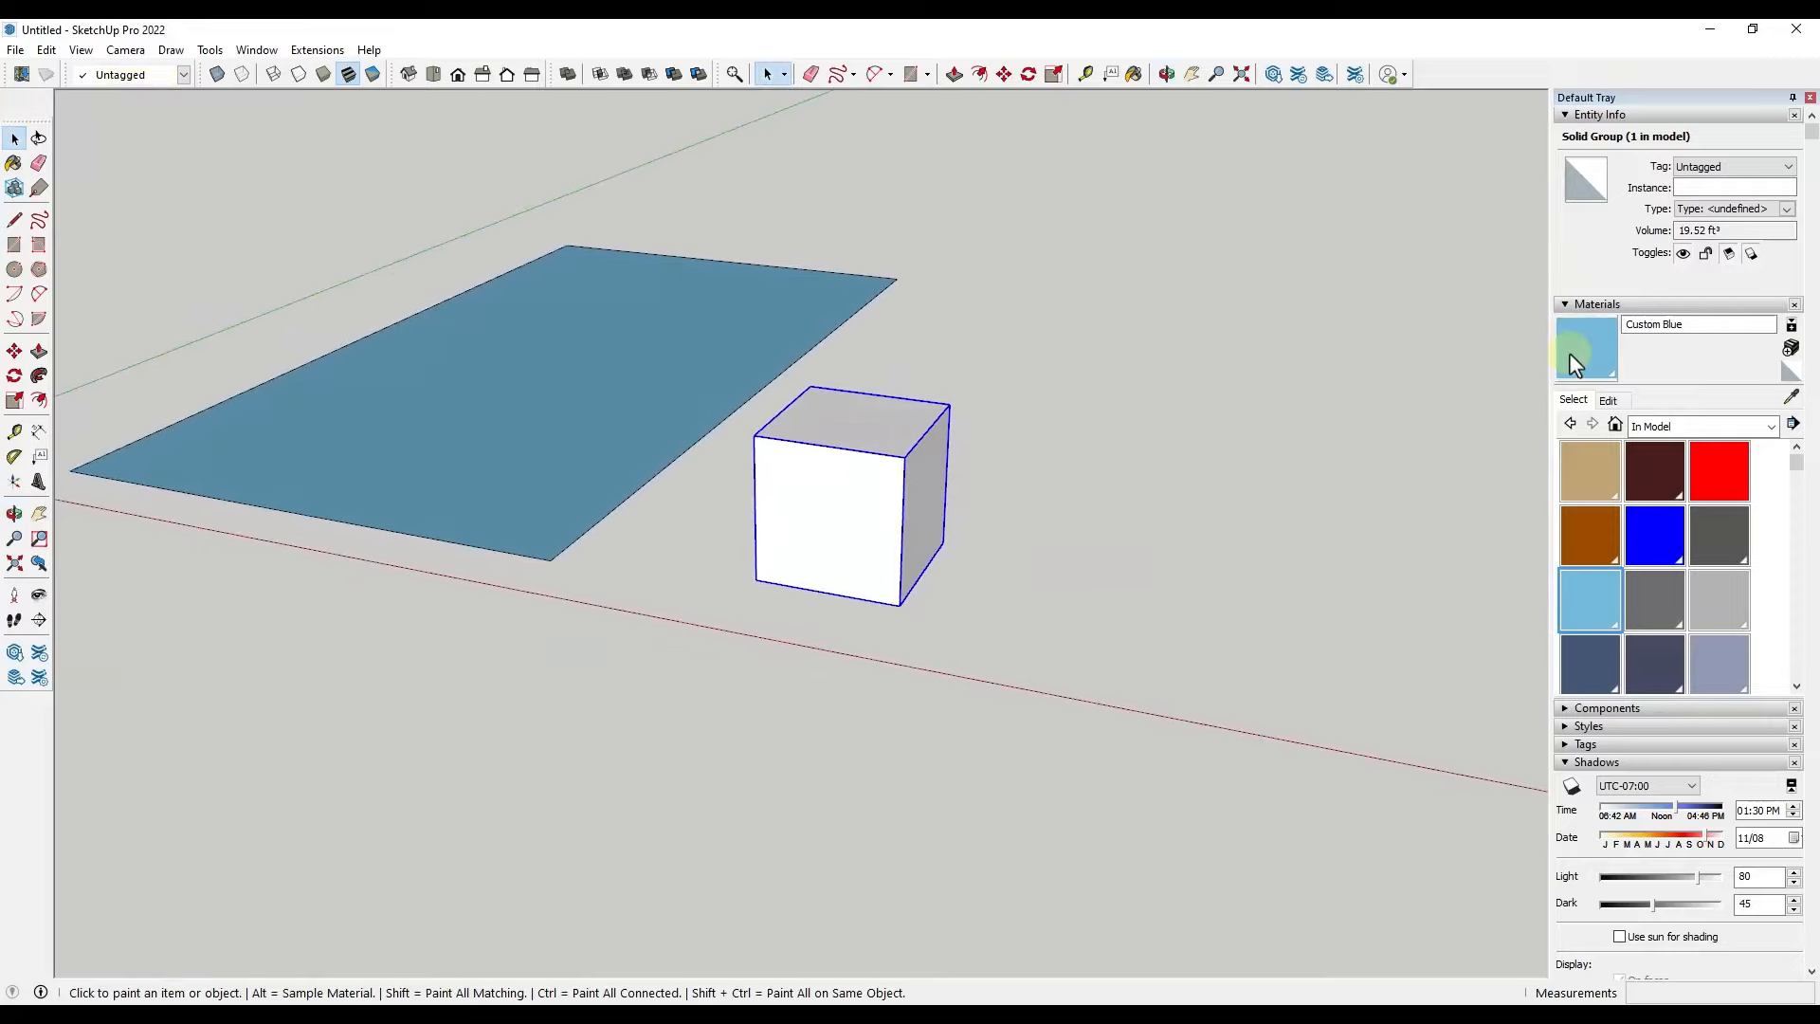
left_click(873, 415)
middle_click_drag(825, 515, 845, 464)
key("space")
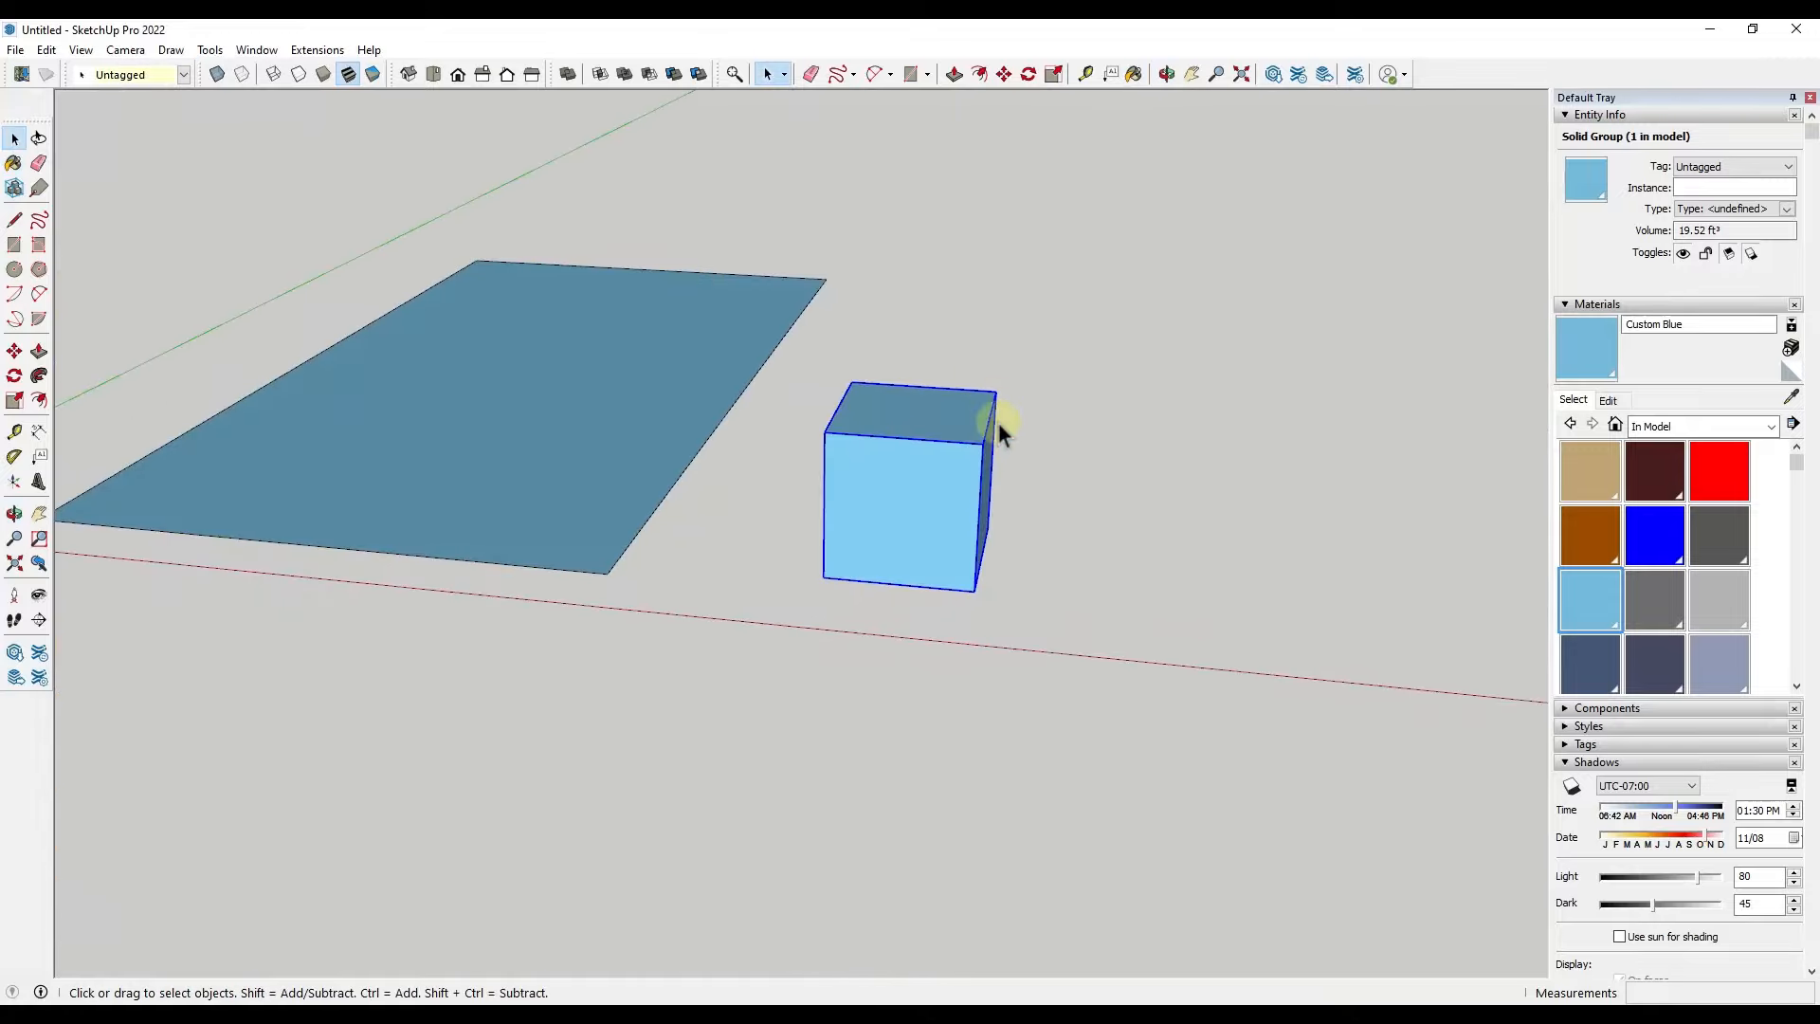
Inside the cube group, paint the top face and one side face with Color A05 and leave the group
double_click(932, 493)
middle_click_drag(1089, 516, 967, 515)
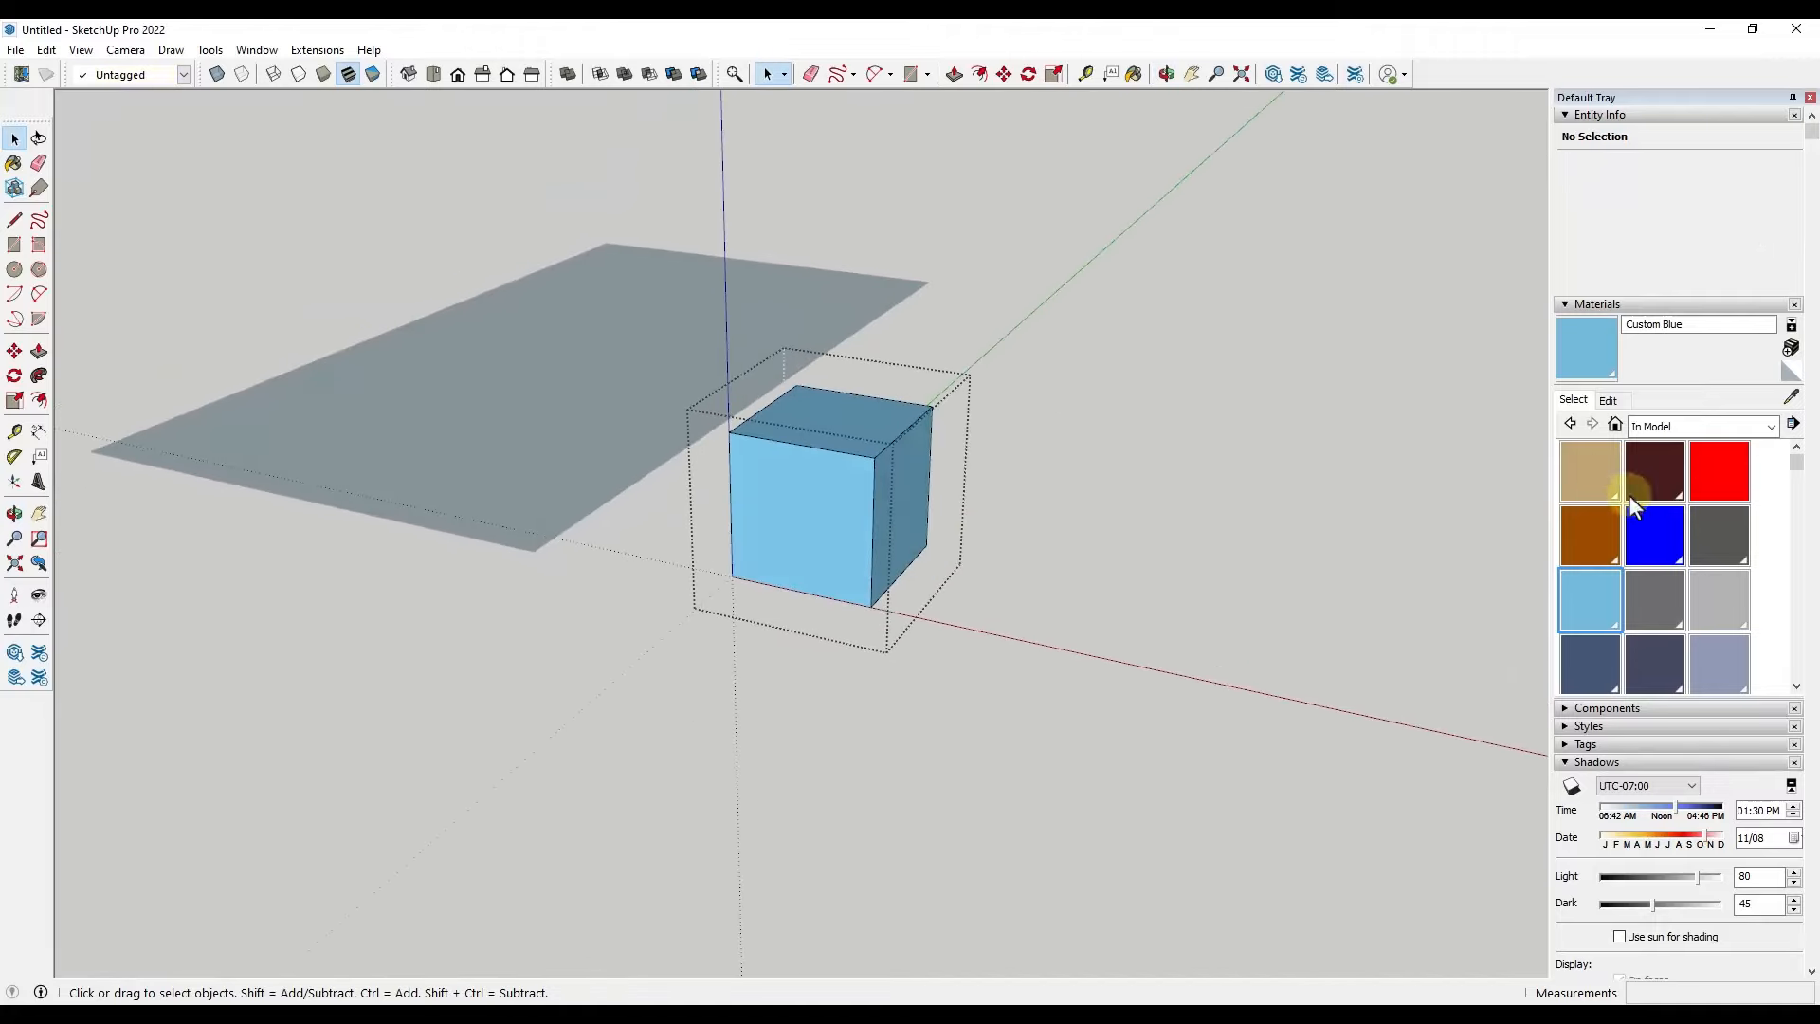
left_click(1702, 474)
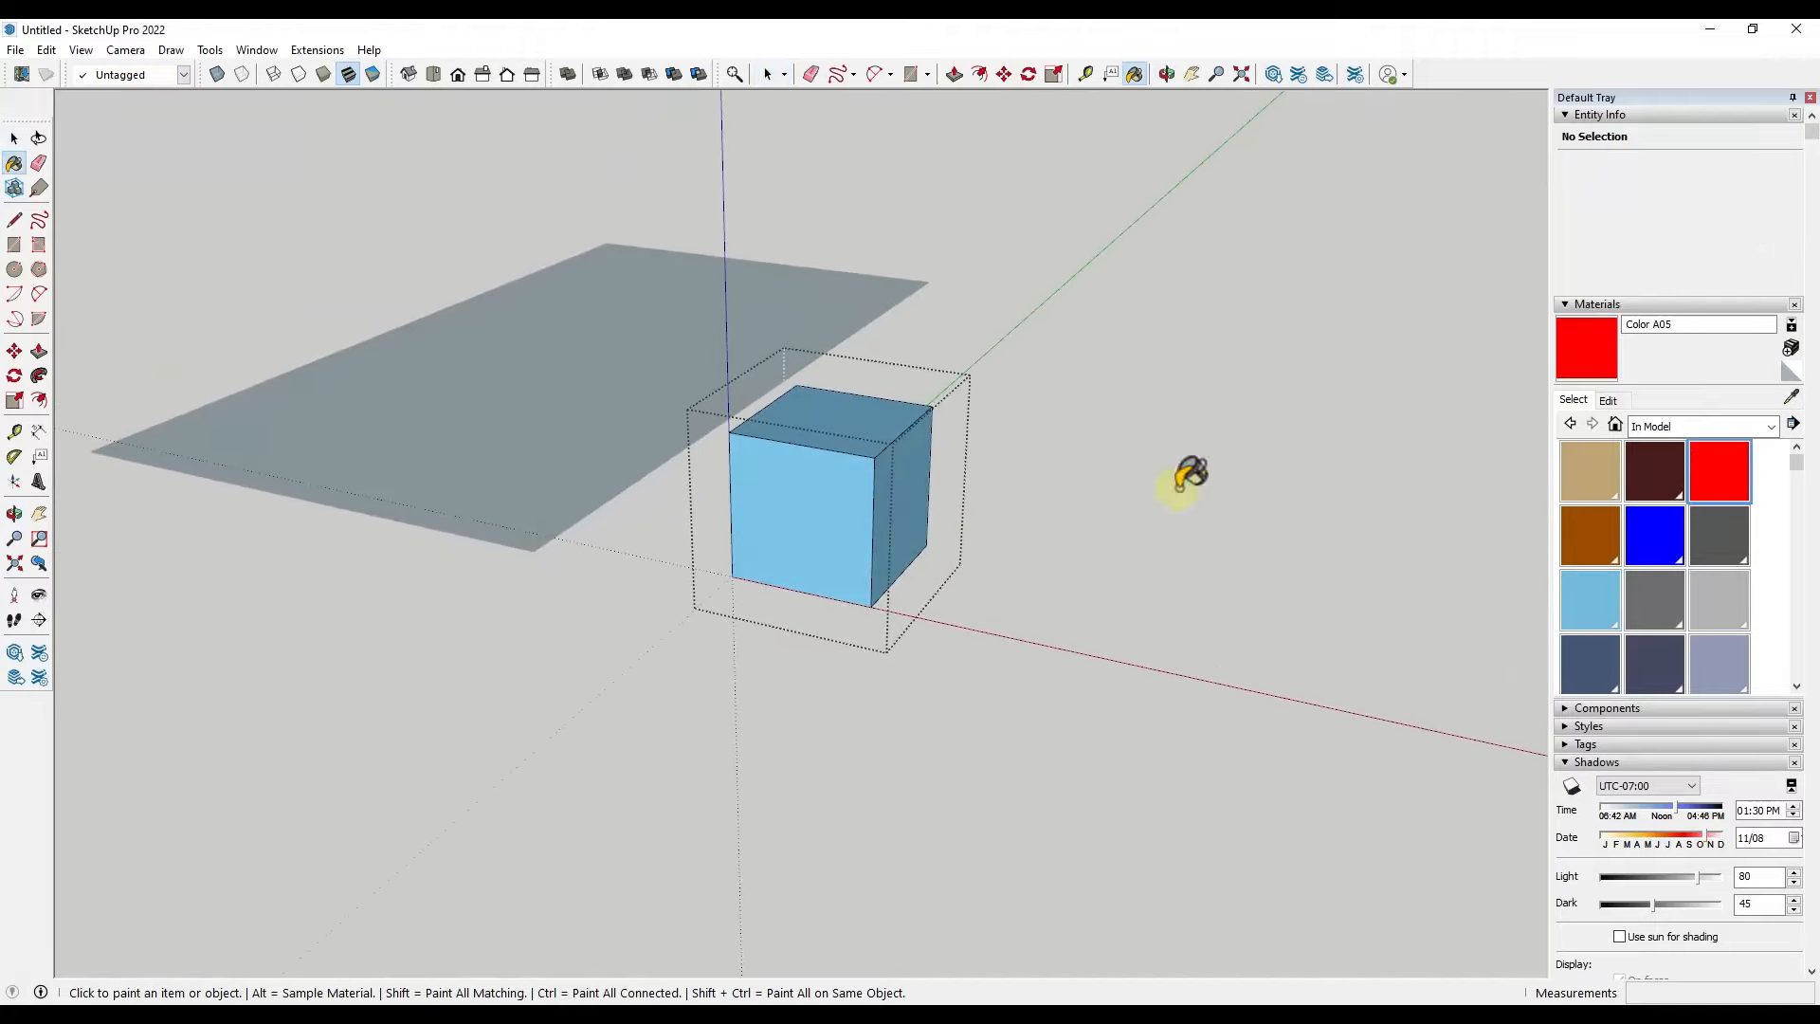
left_click(846, 424)
left_click(902, 474)
key("space")
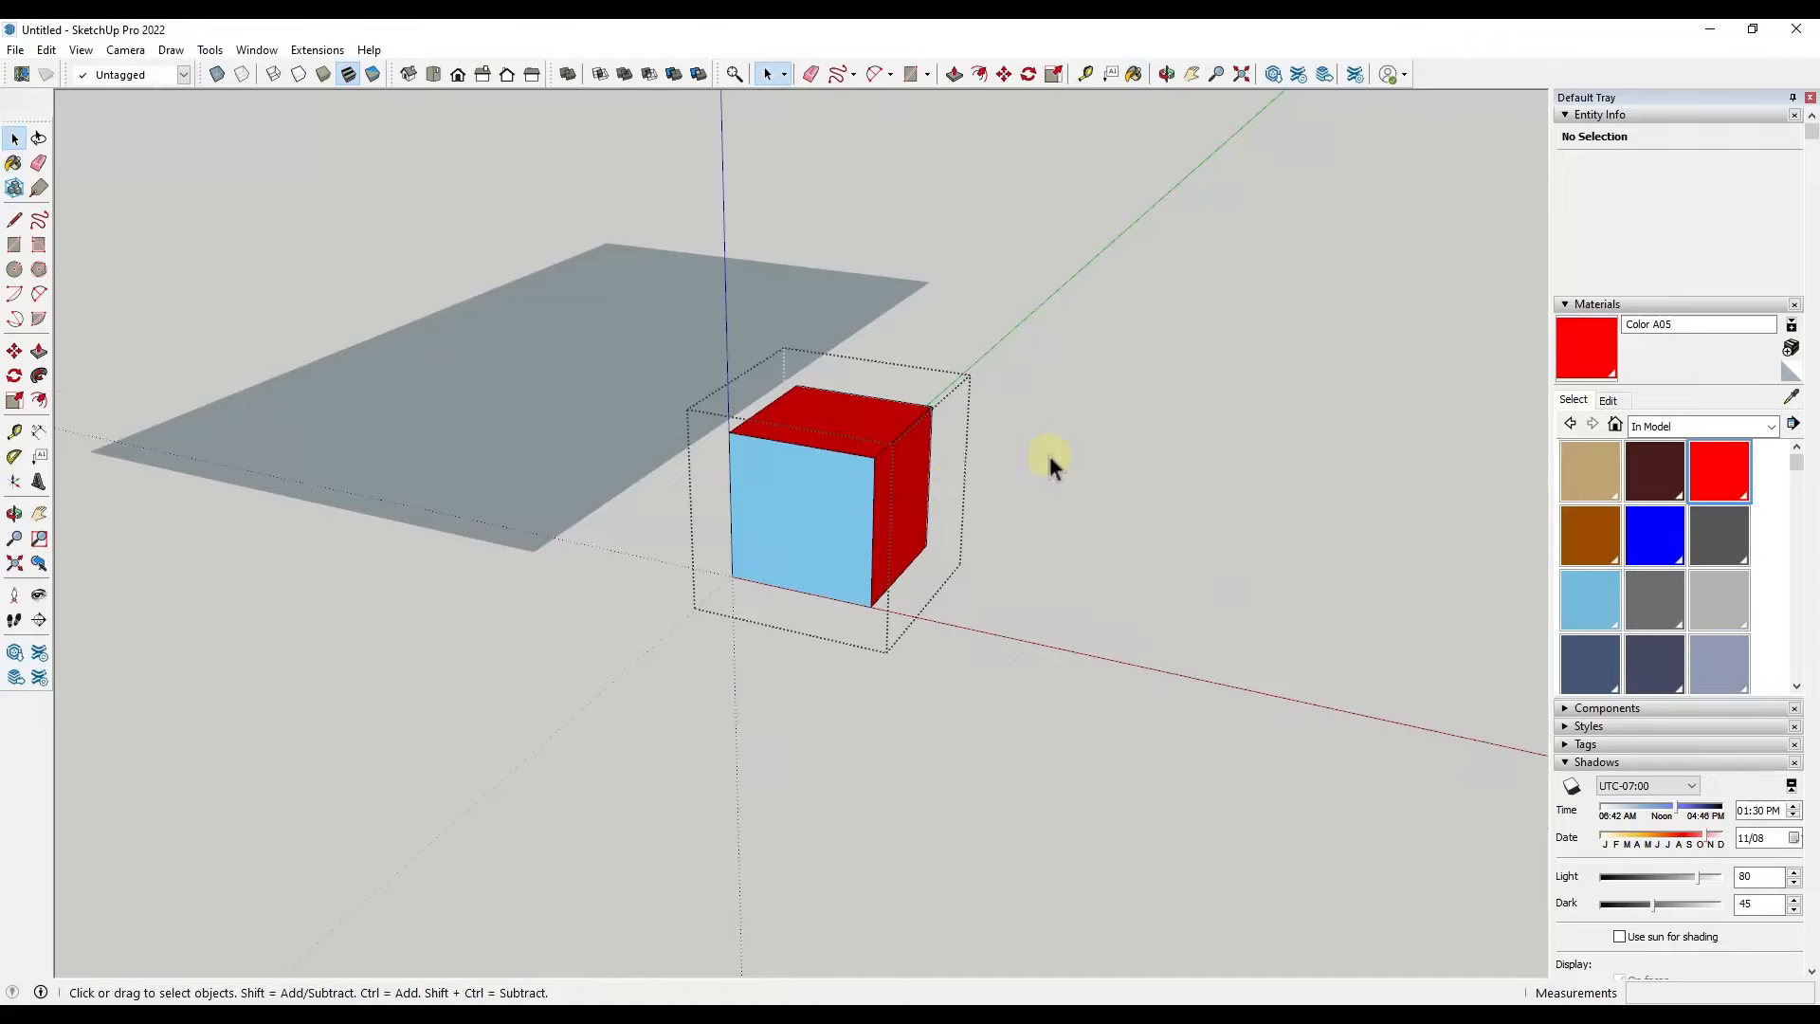
left_click(1049, 453)
Paint the cube group from outside with the bright blue material, and repaint it with Custom Blue
mouse_move(794, 470)
middle_mouse_down()
mouse_move(1494, 459)
mouse_move(800, 458)
mouse_move(1077, 455)
mouse_move(1253, 490)
mouse_move(1275, 530)
middle_mouse_up()
left_click(1655, 542)
left_click(801, 441)
left_click(1584, 612)
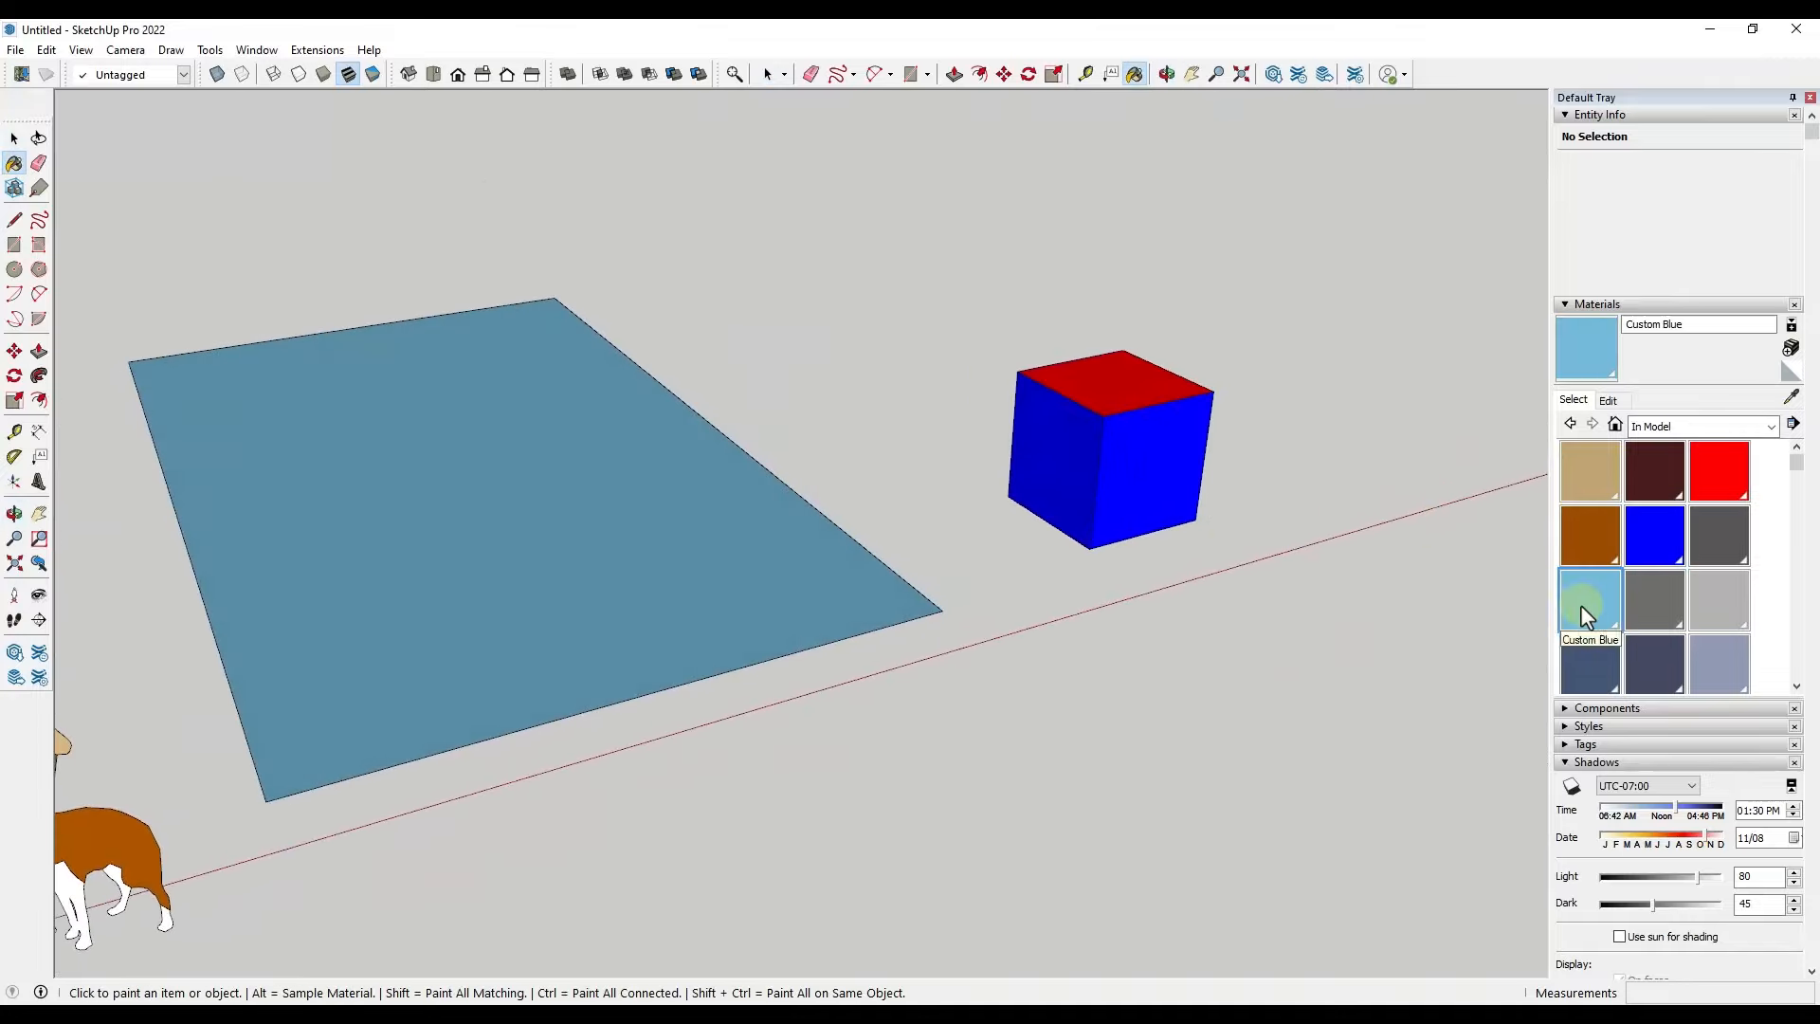
left_click(1084, 459)
Paint the cube group from outside with the Niraj_Hair_Dark material
left_click(1645, 611)
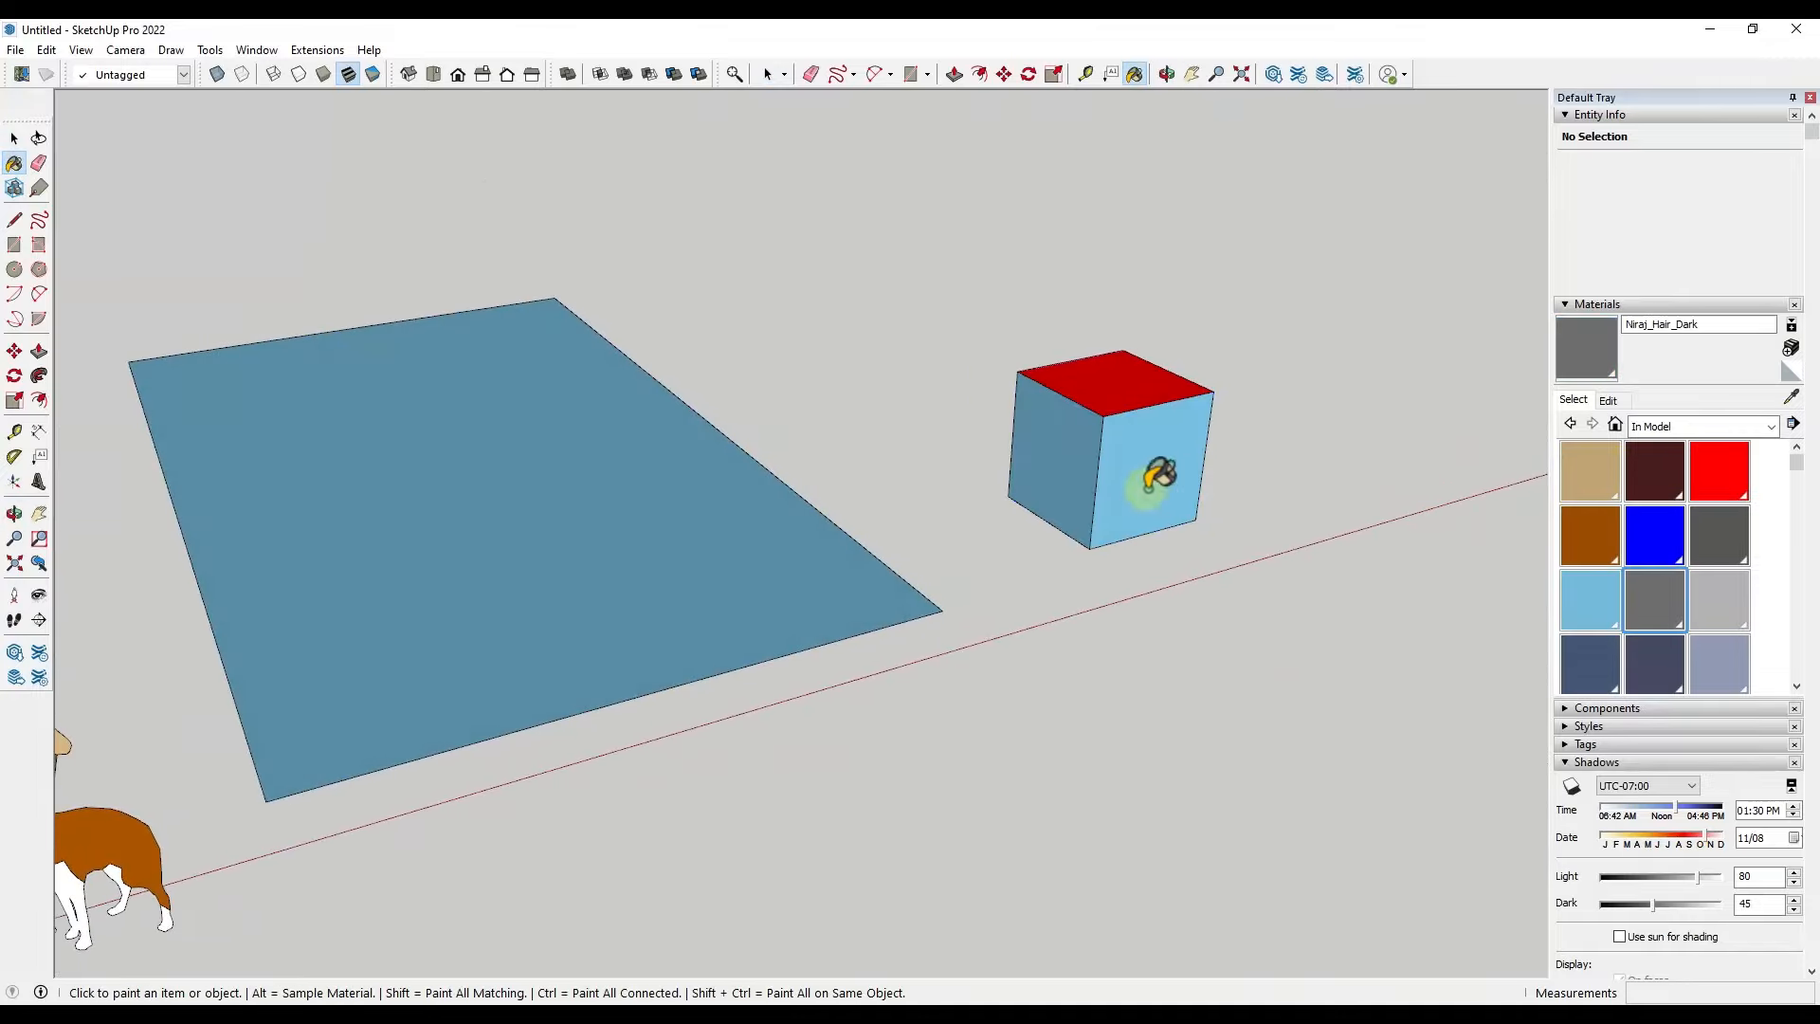
left_click(1149, 472)
key("space")
Compare the material assigned to a red face inside the cube group with the material assigned to the group itself
mouse_move(1255, 447)
middle_mouse_down()
mouse_move(840, 439)
mouse_move(1005, 538)
mouse_move(895, 438)
mouse_move(926, 537)
mouse_move(963, 540)
mouse_move(979, 459)
mouse_move(951, 519)
middle_mouse_up()
double_click(884, 458)
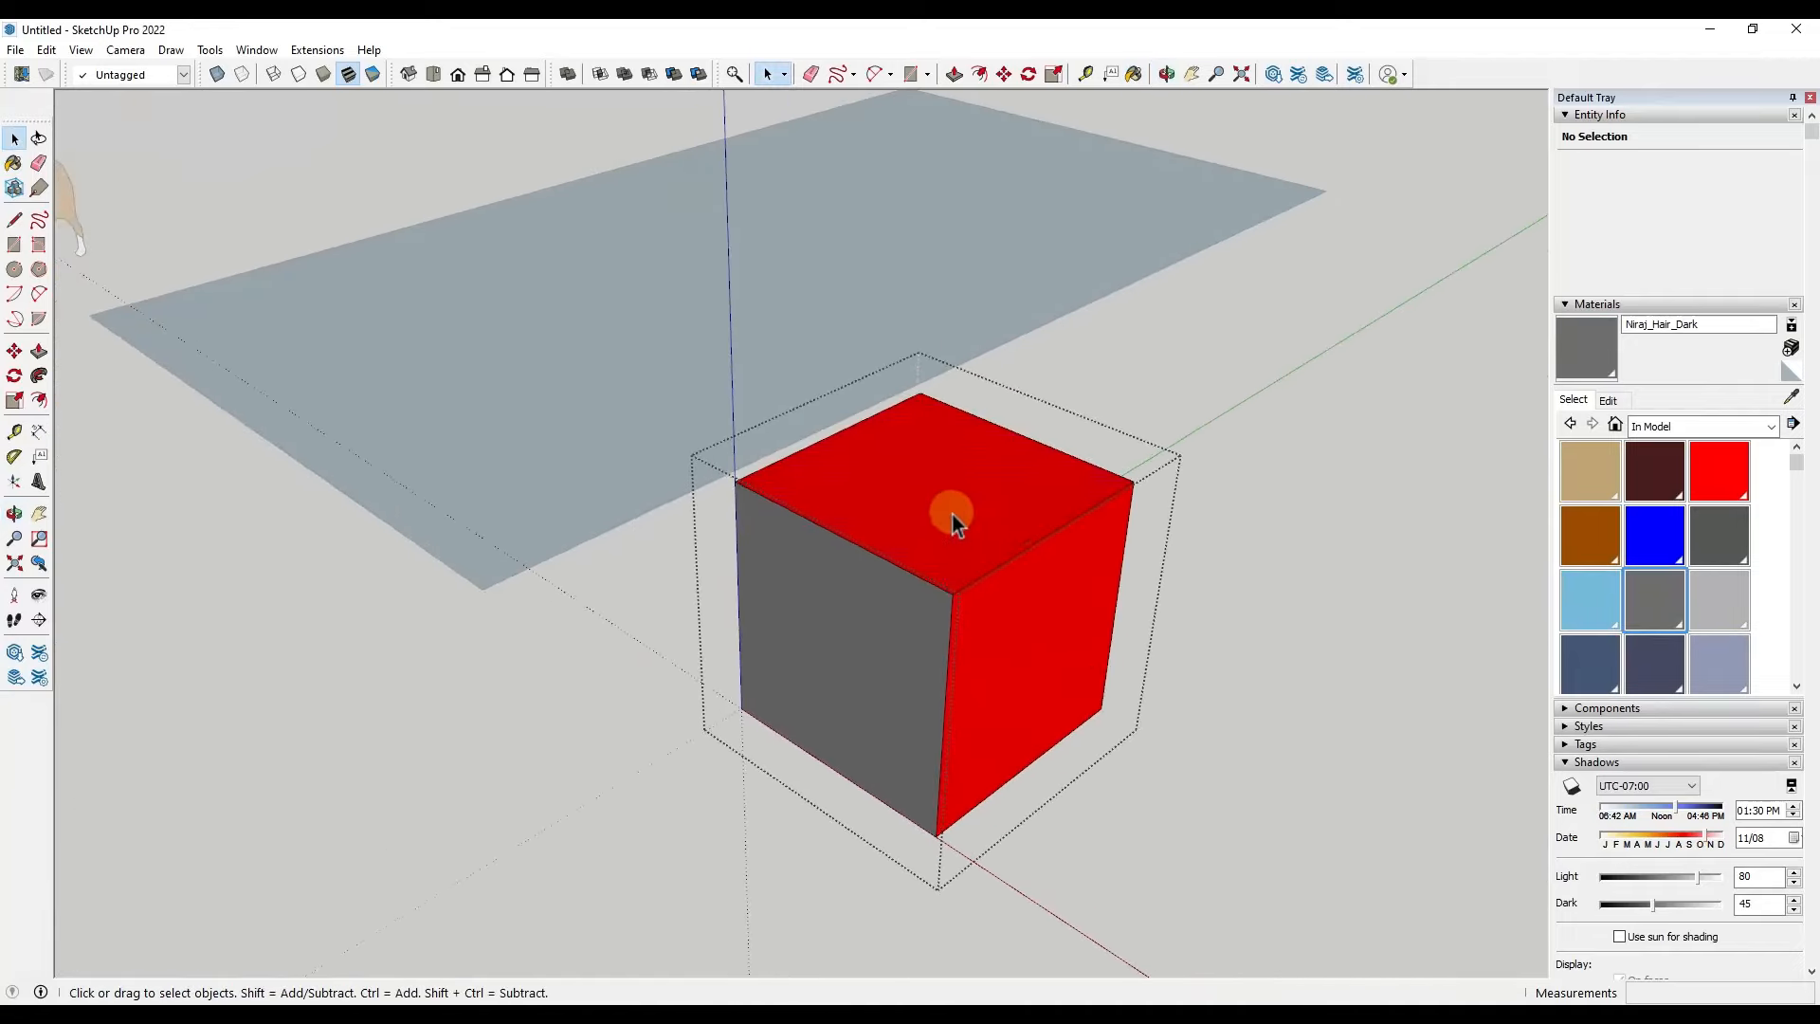
left_click(1021, 621)
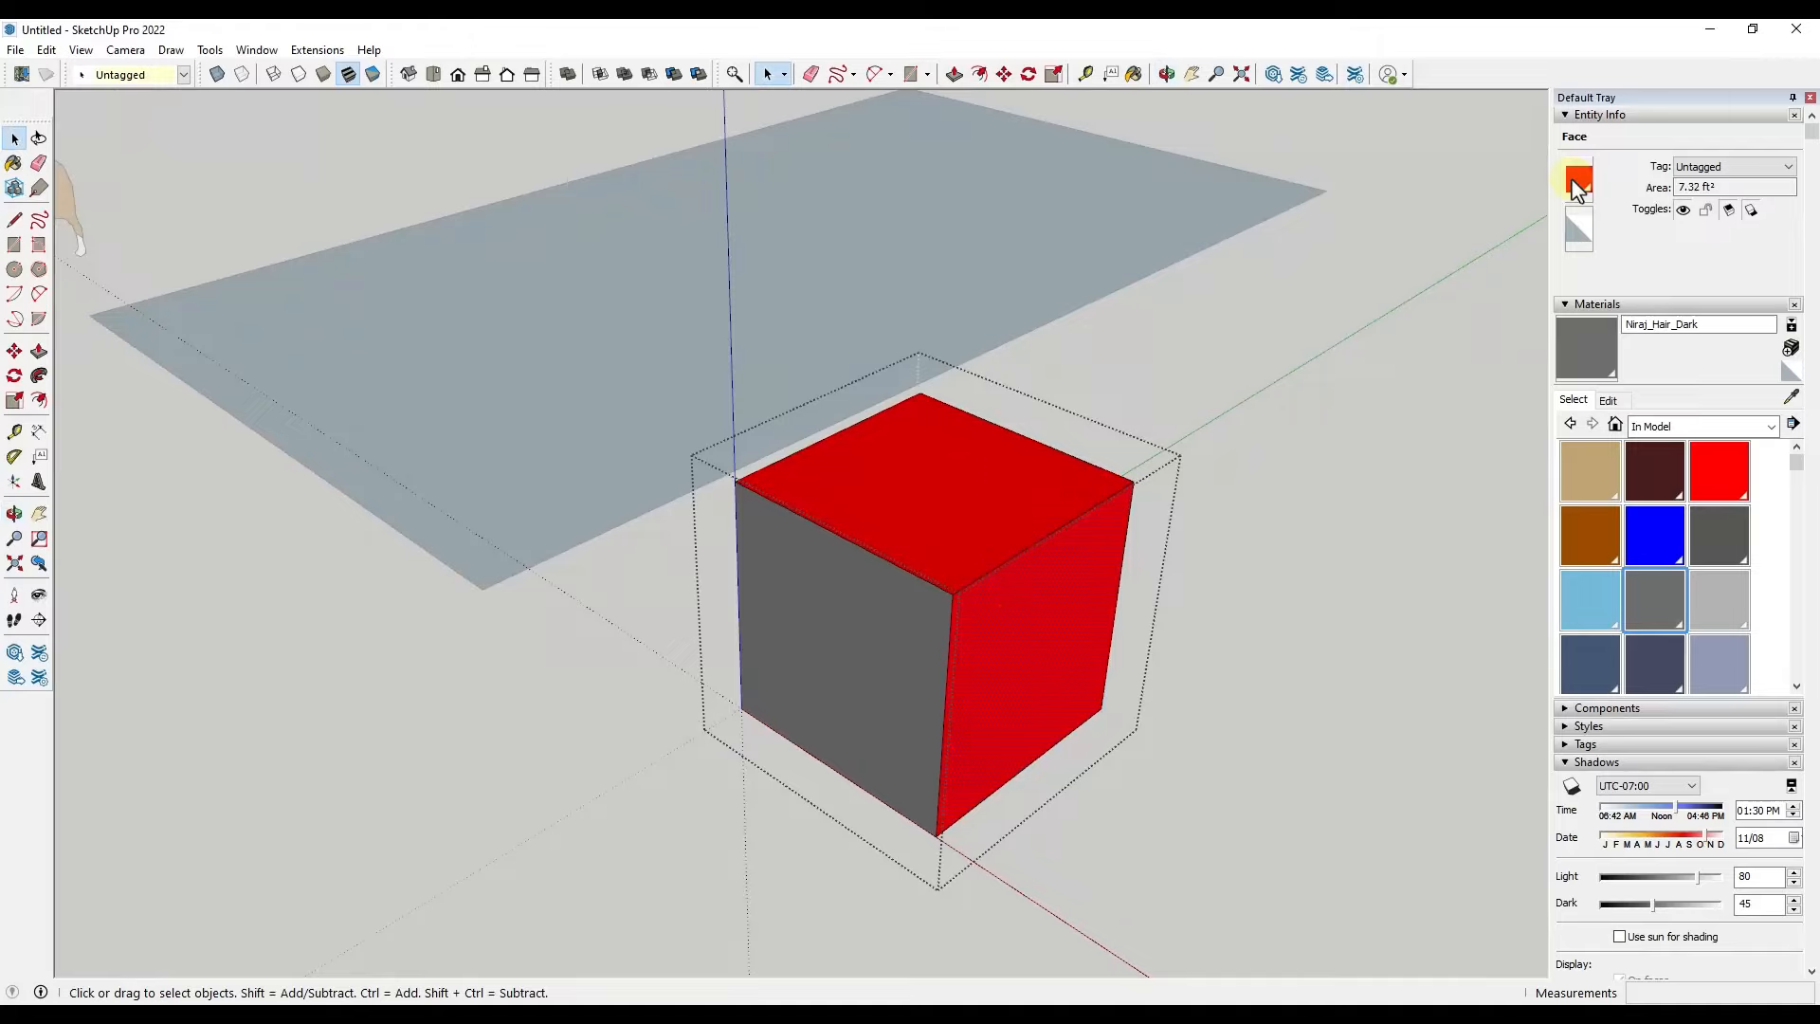
left_click(1289, 457)
left_click(949, 519)
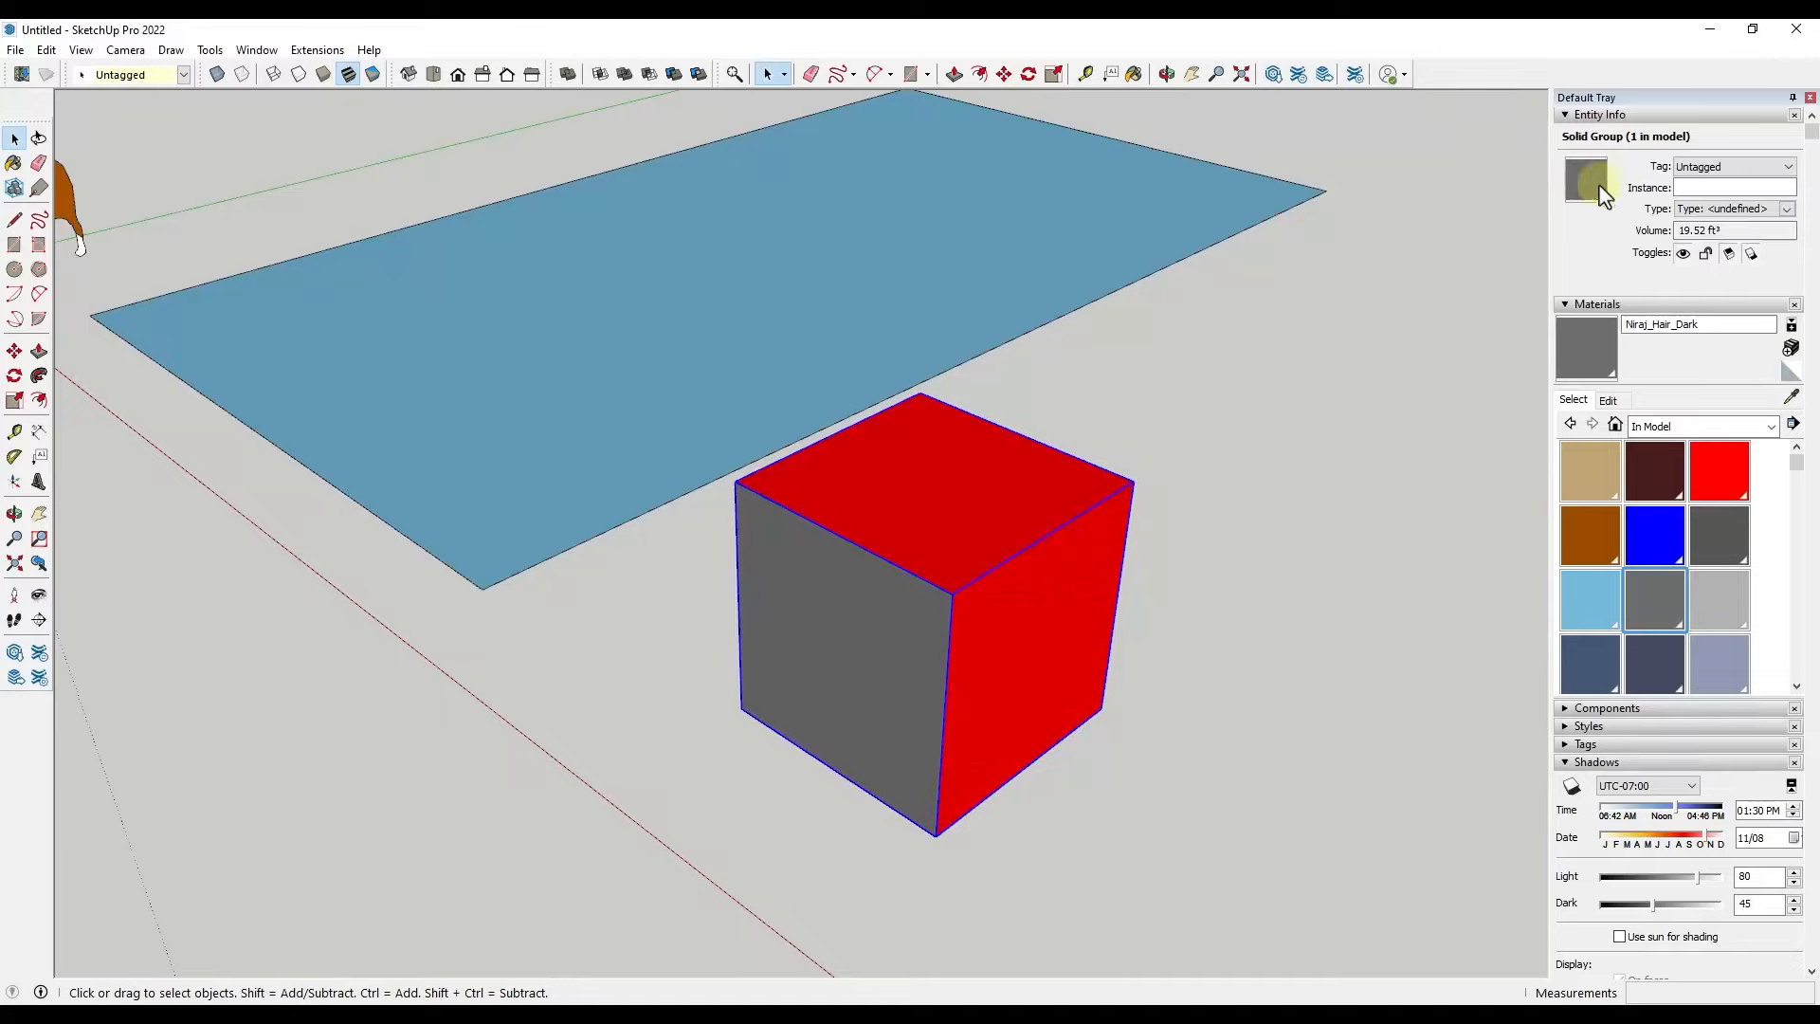
middle_click_drag(1369, 496, 1028, 568)
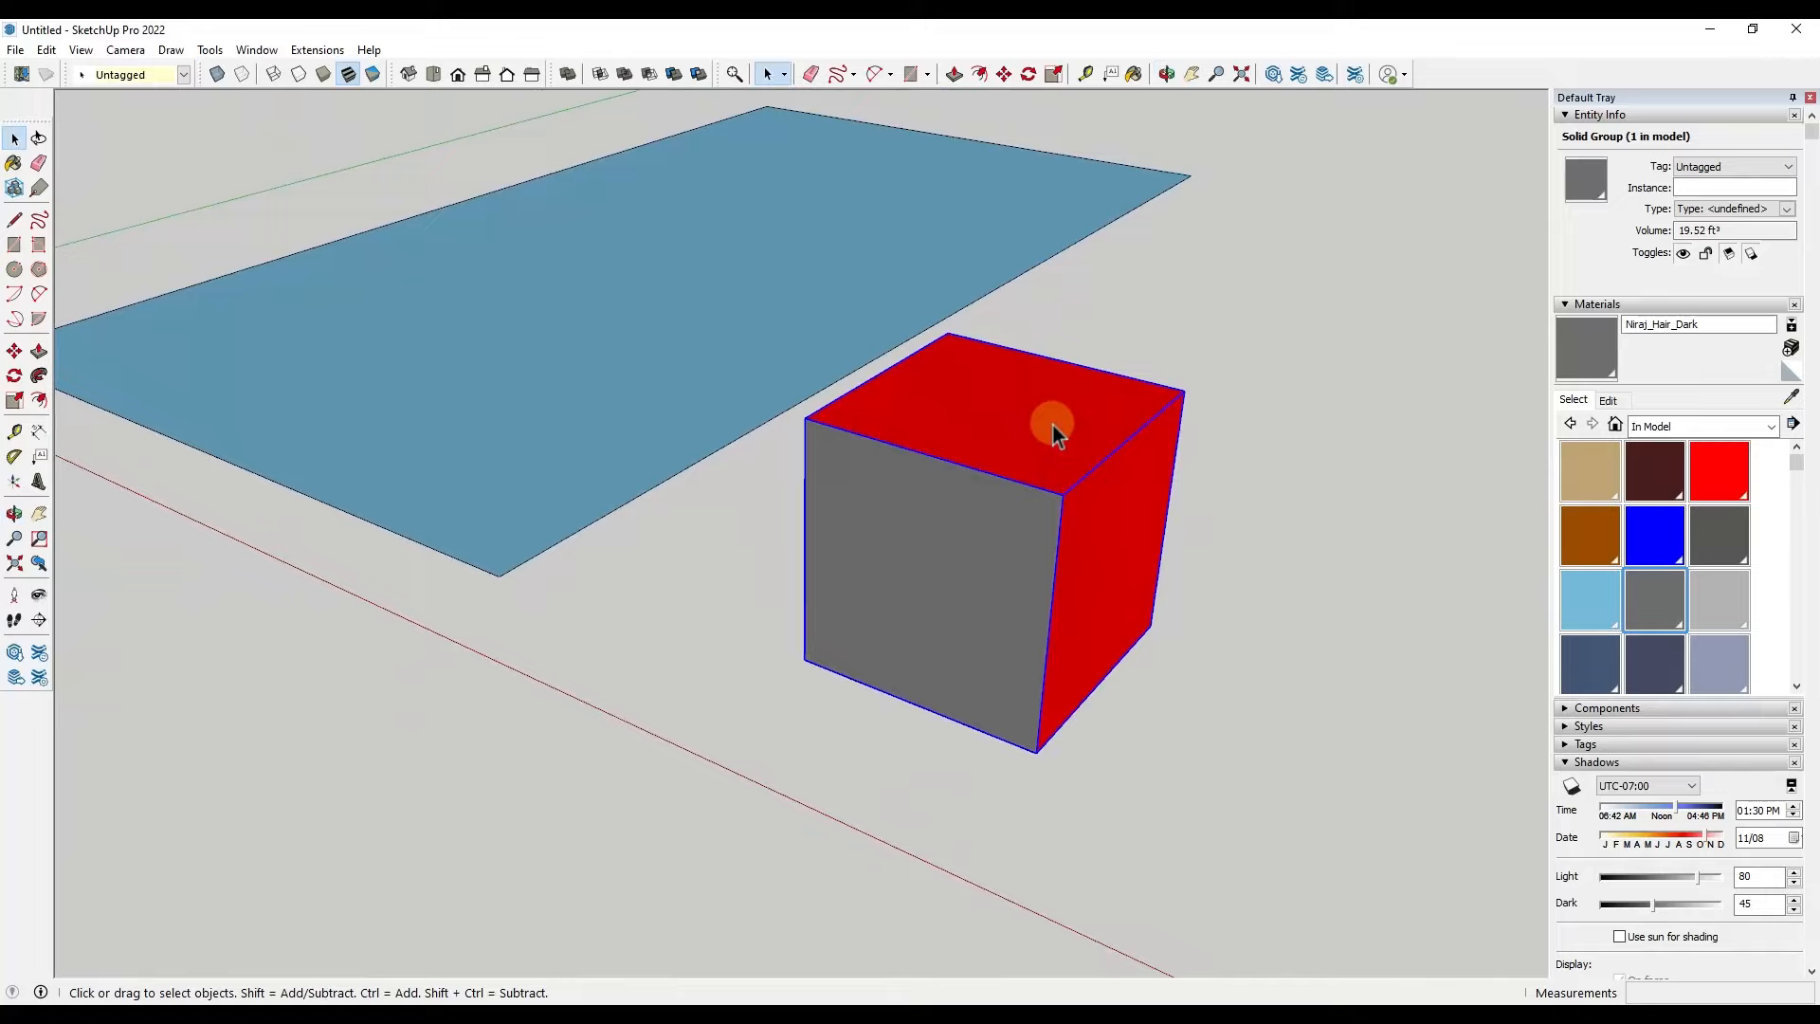
middle_click_drag(1089, 479, 1217, 442)
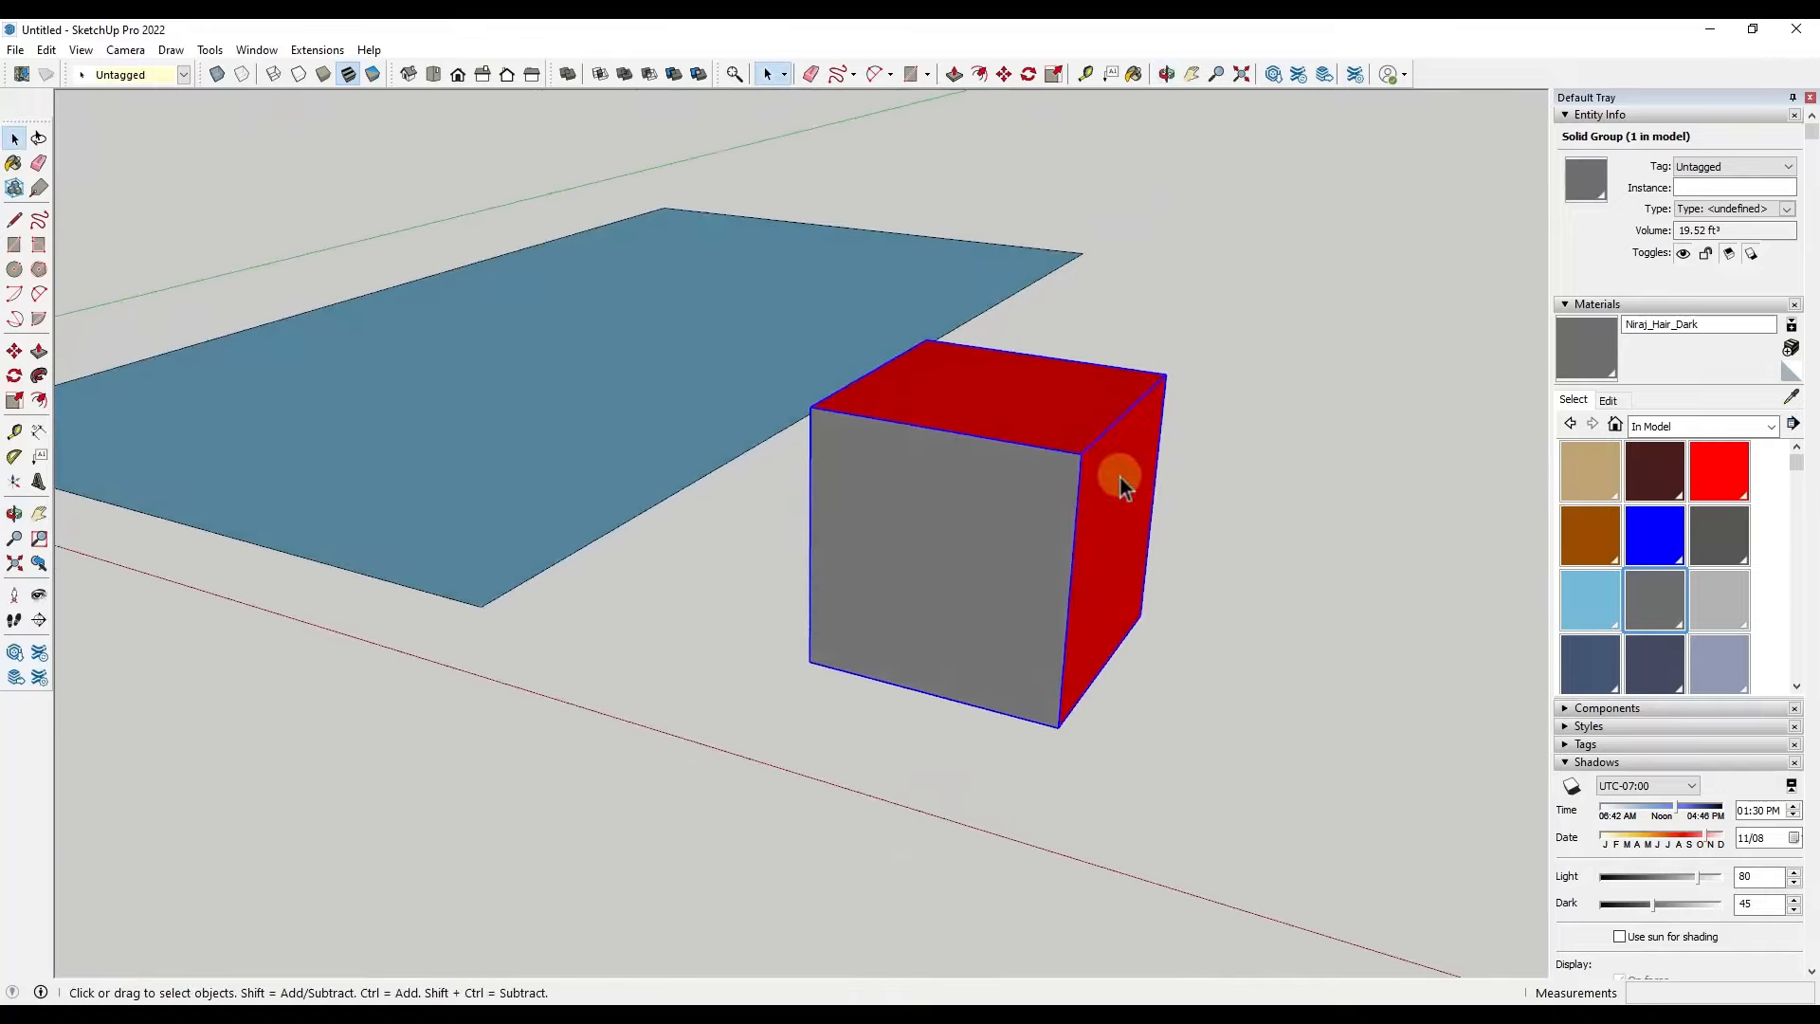
Remove the material applied to the cube group by painting it from outside with the Default material
scroll(1121, 477, "down", 2)
left_click(1792, 375)
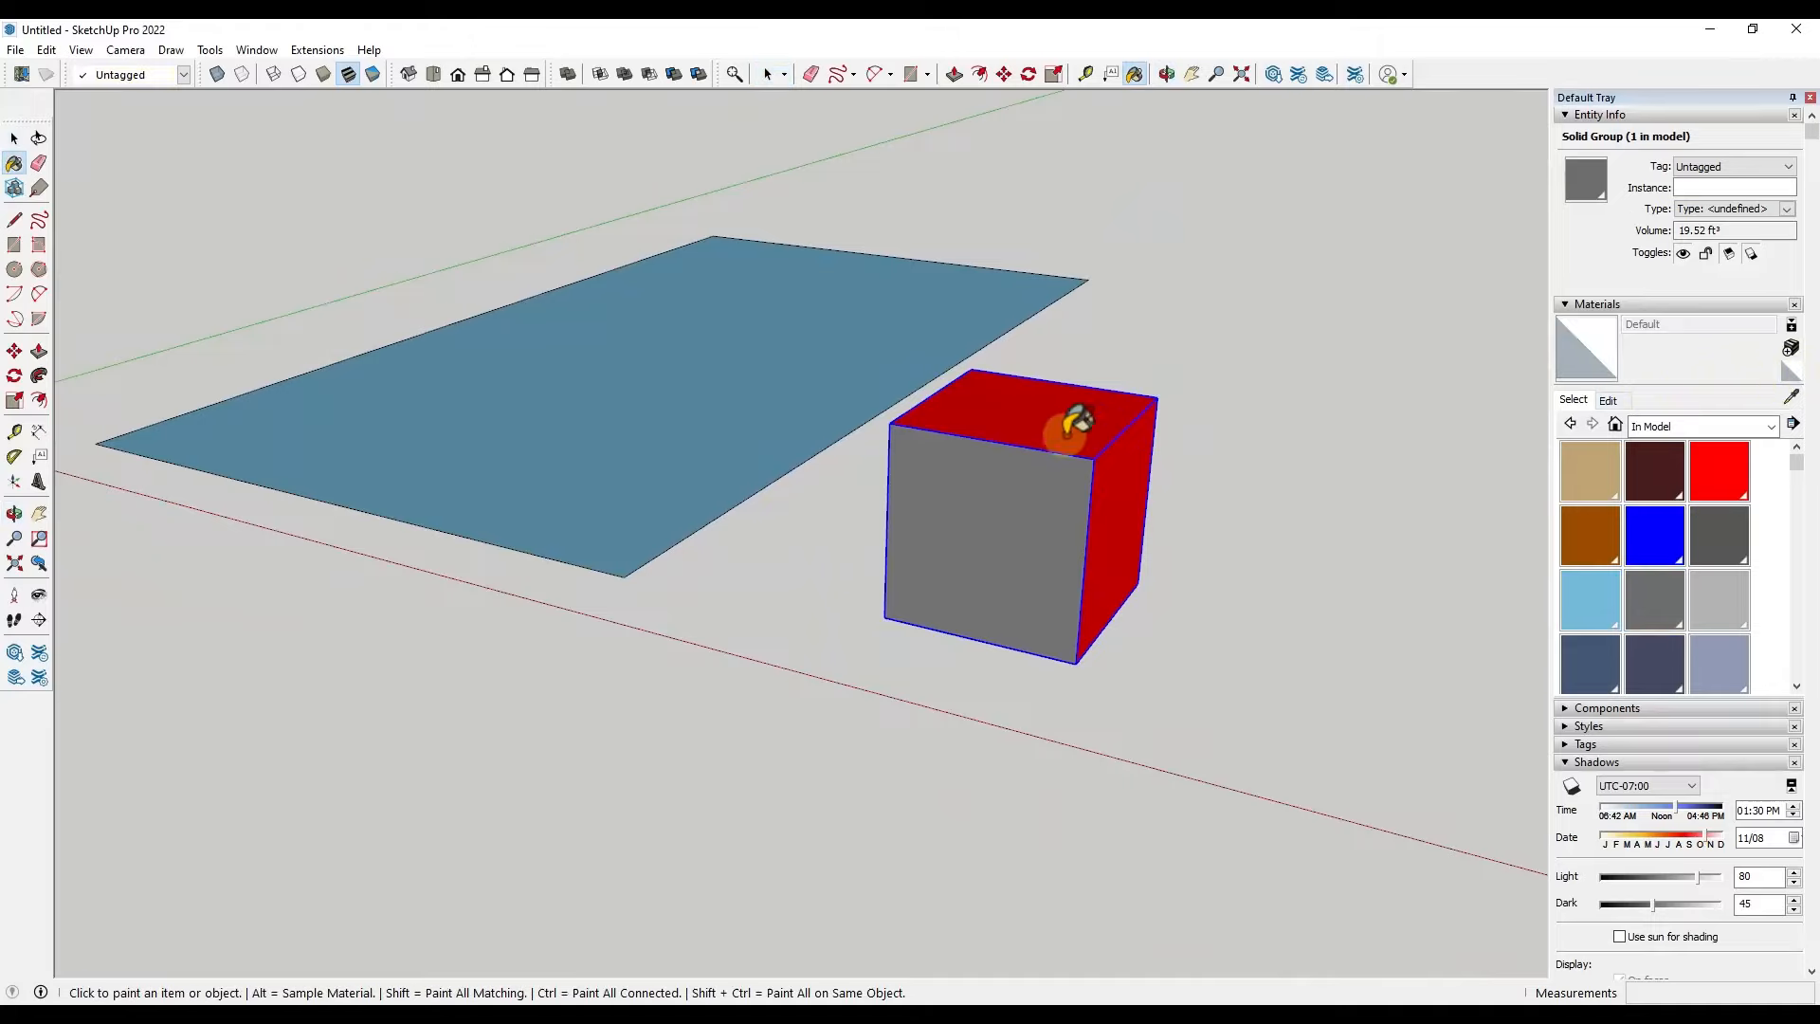
left_click(1066, 418)
key("space")
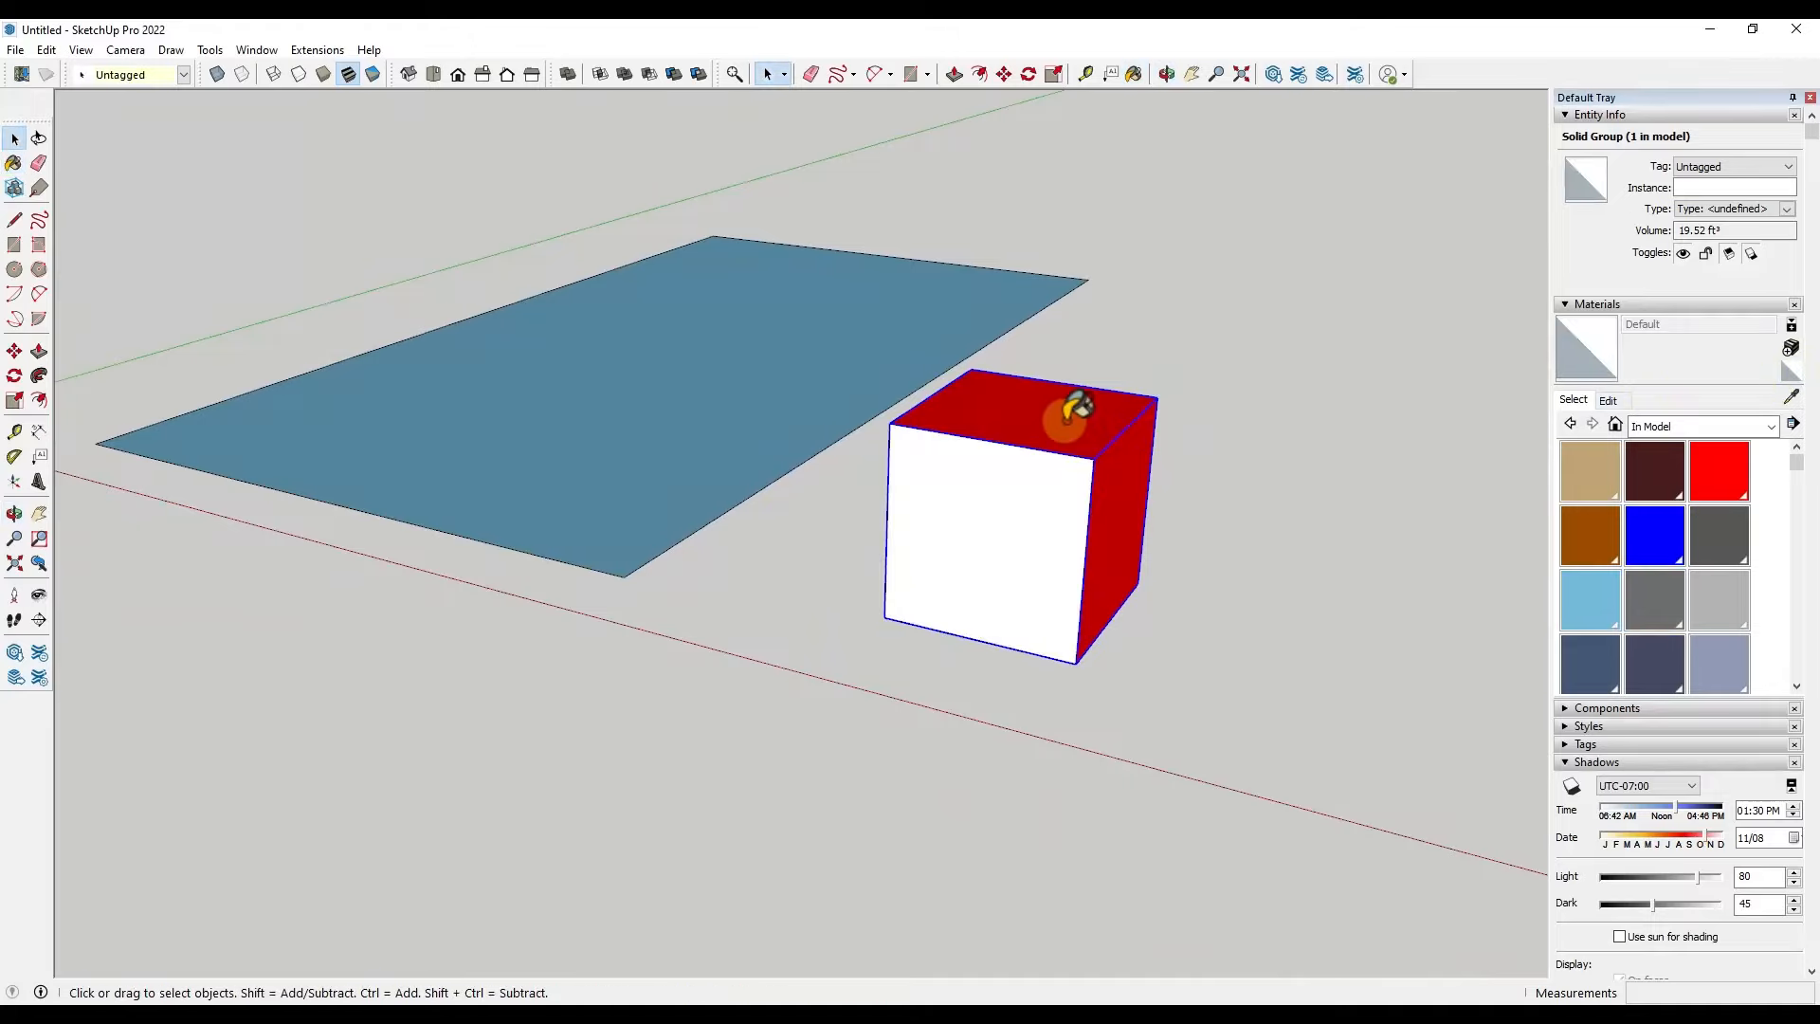
Inside the cube group, select all geometry, paint it with the Default material and leave the group
double_click(1002, 417)
triple_click(972, 413)
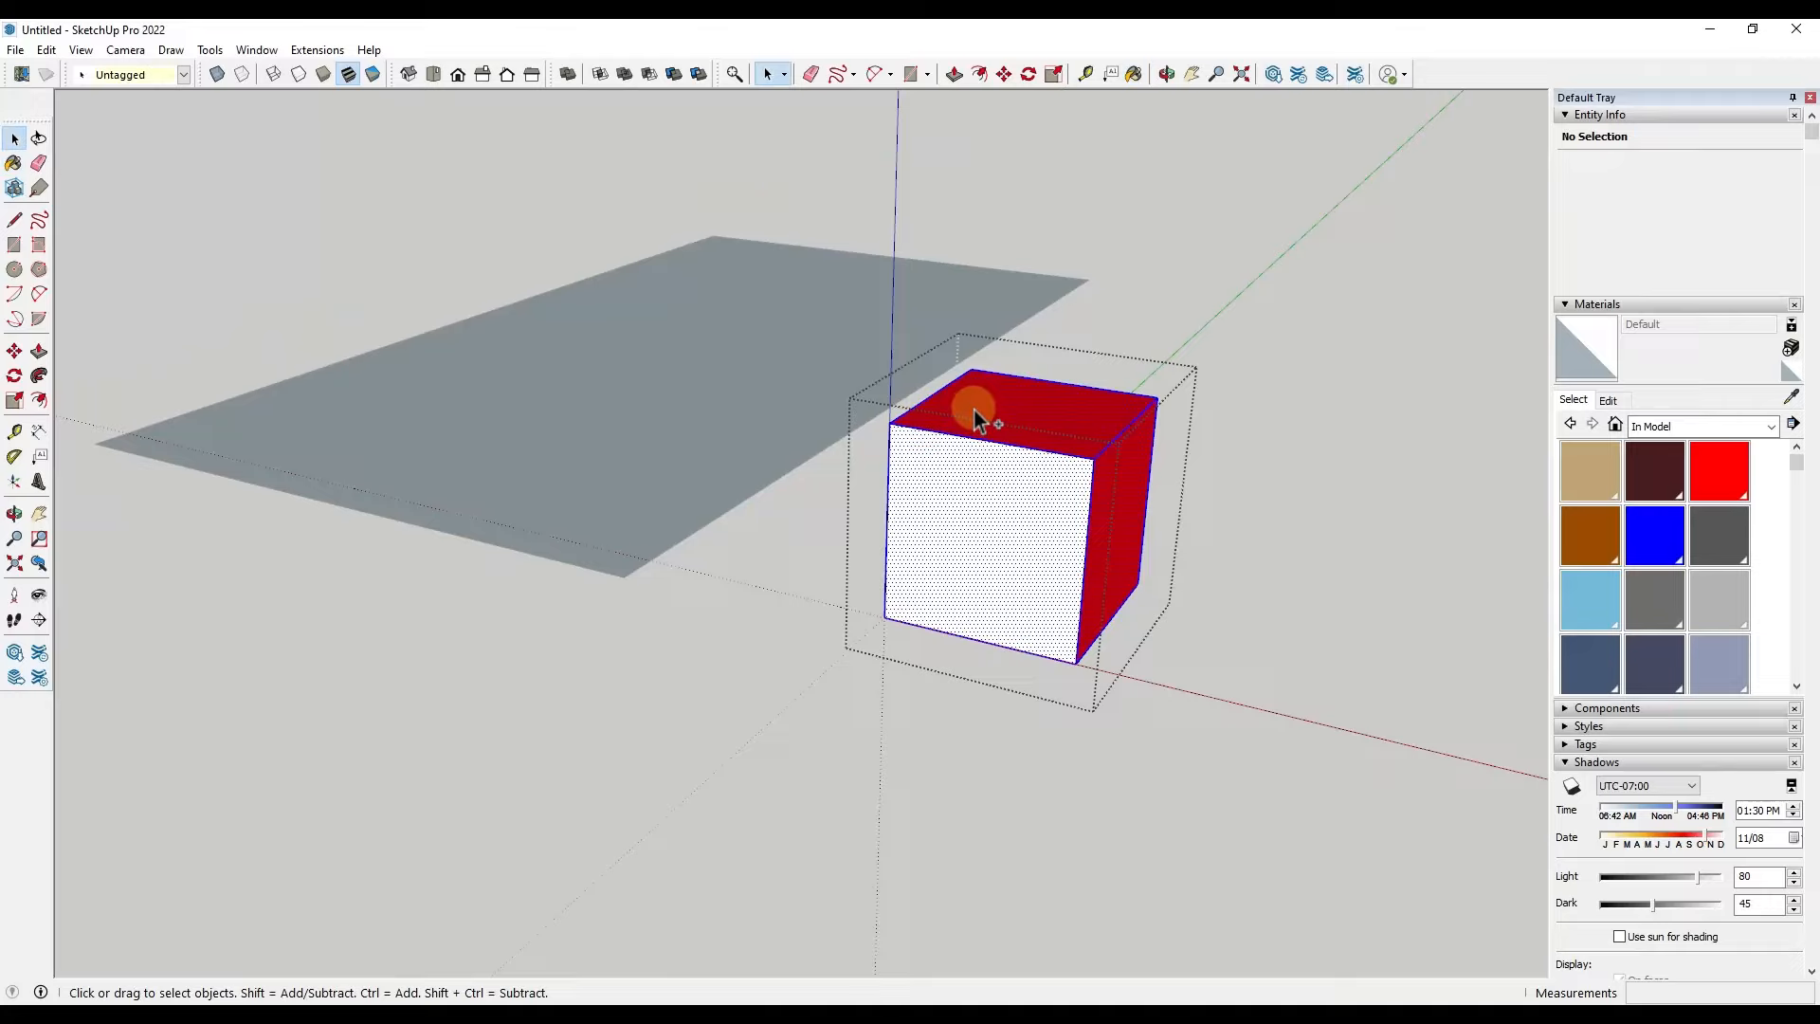
left_click(1789, 377)
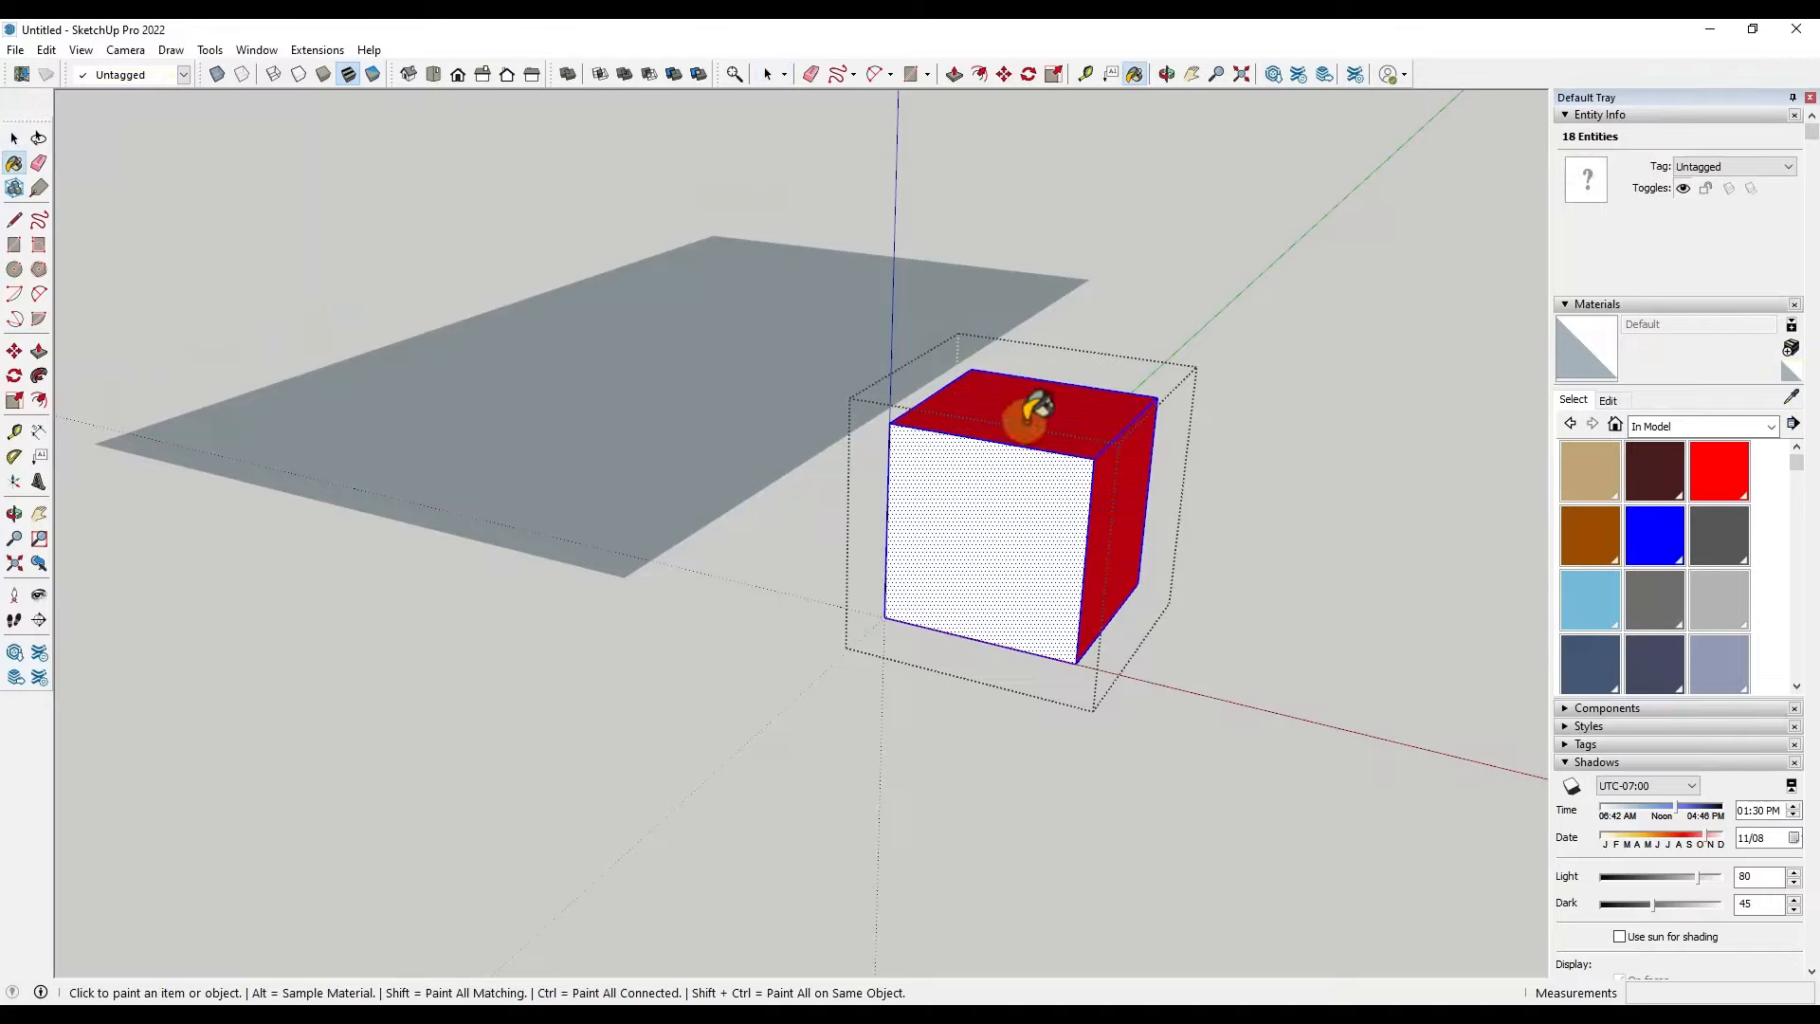
left_click(1029, 415)
key("space")
left_click(1279, 481)
Draw a flat rectangle on the ground beside the cube, on the side away from the blue rectangle
scroll(957, 459, "down", 5)
mouse_move(957, 460)
middle_mouse_down()
mouse_move(1159, 464)
mouse_move(1136, 464)
middle_mouse_up()
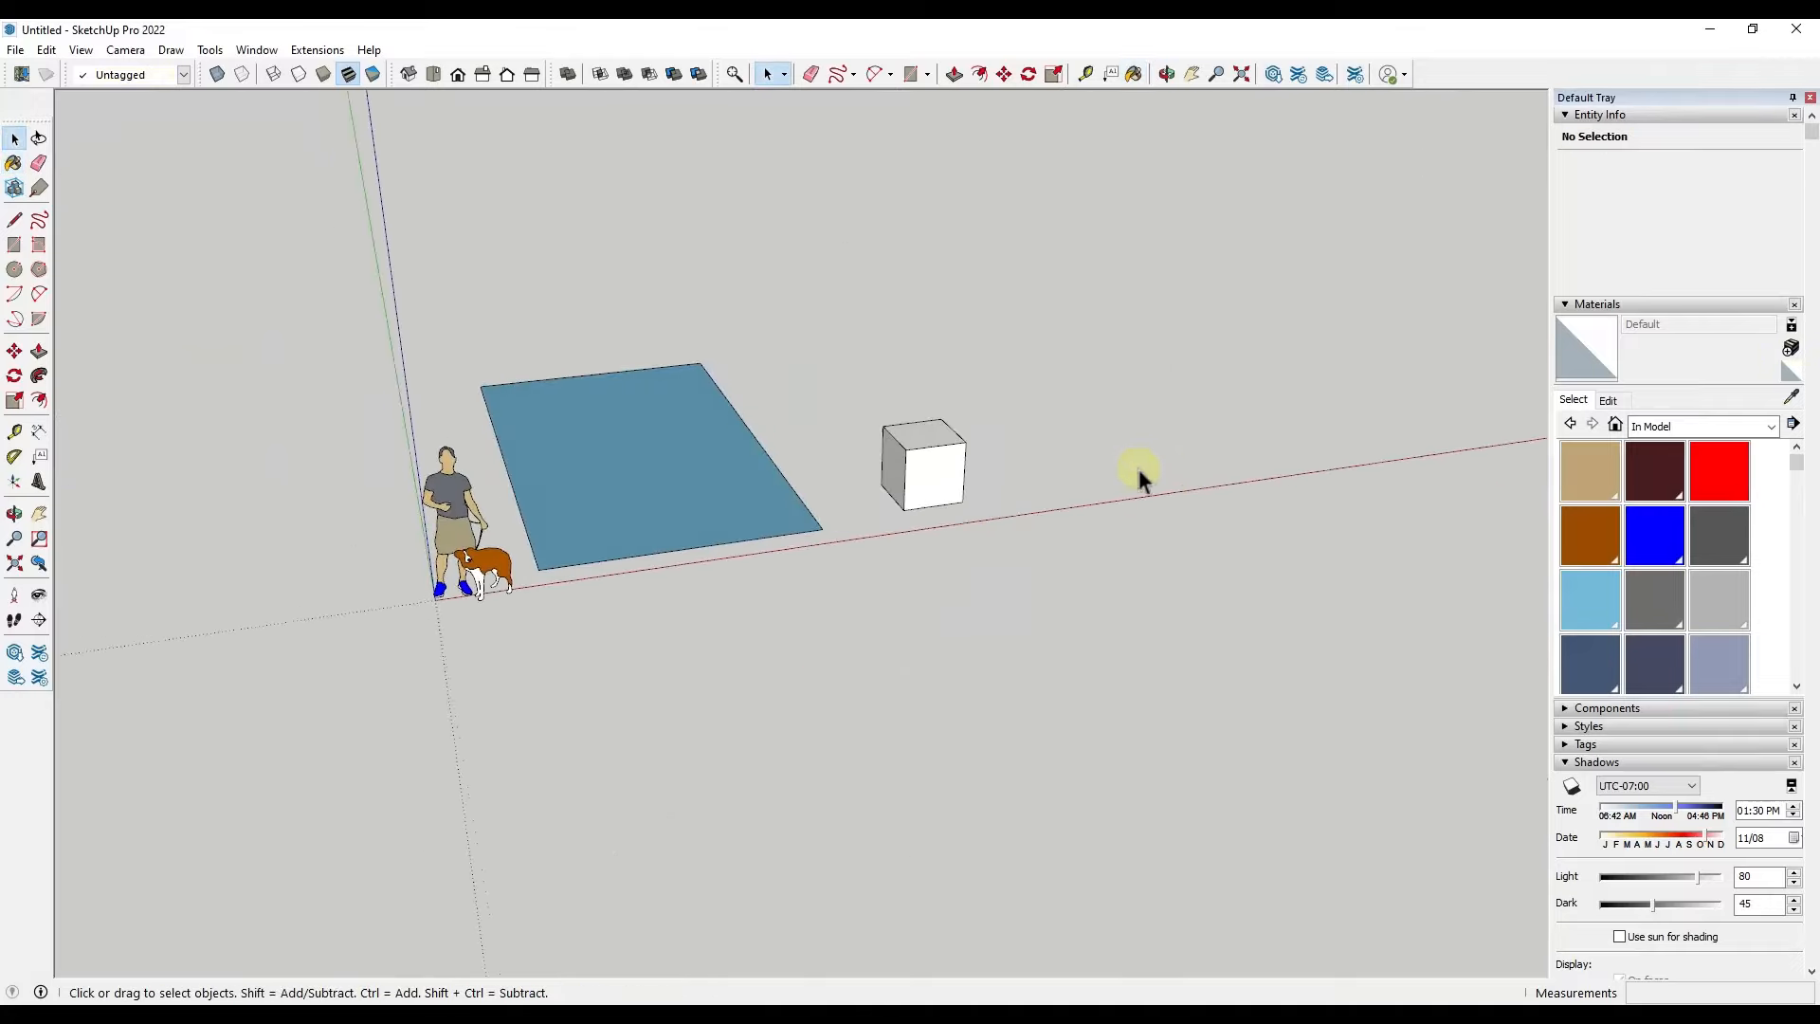
scroll(957, 479, "up", 5)
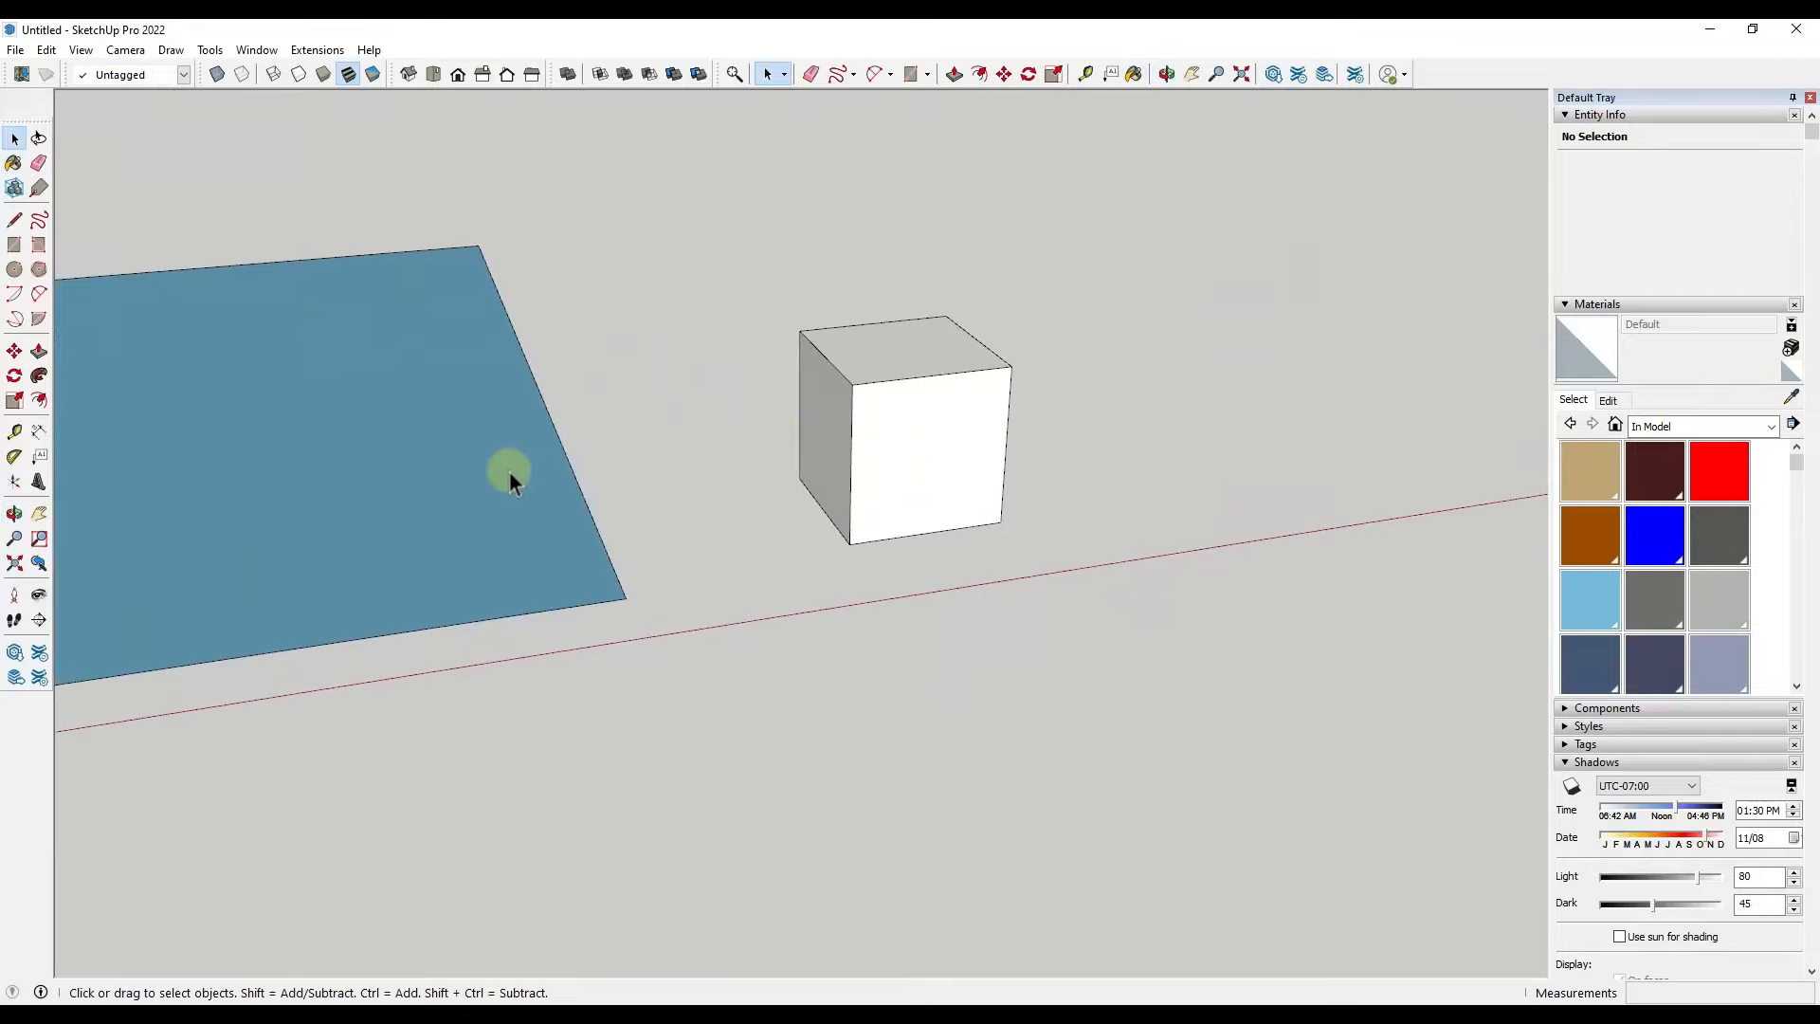
scroll(452, 482, "down", 4)
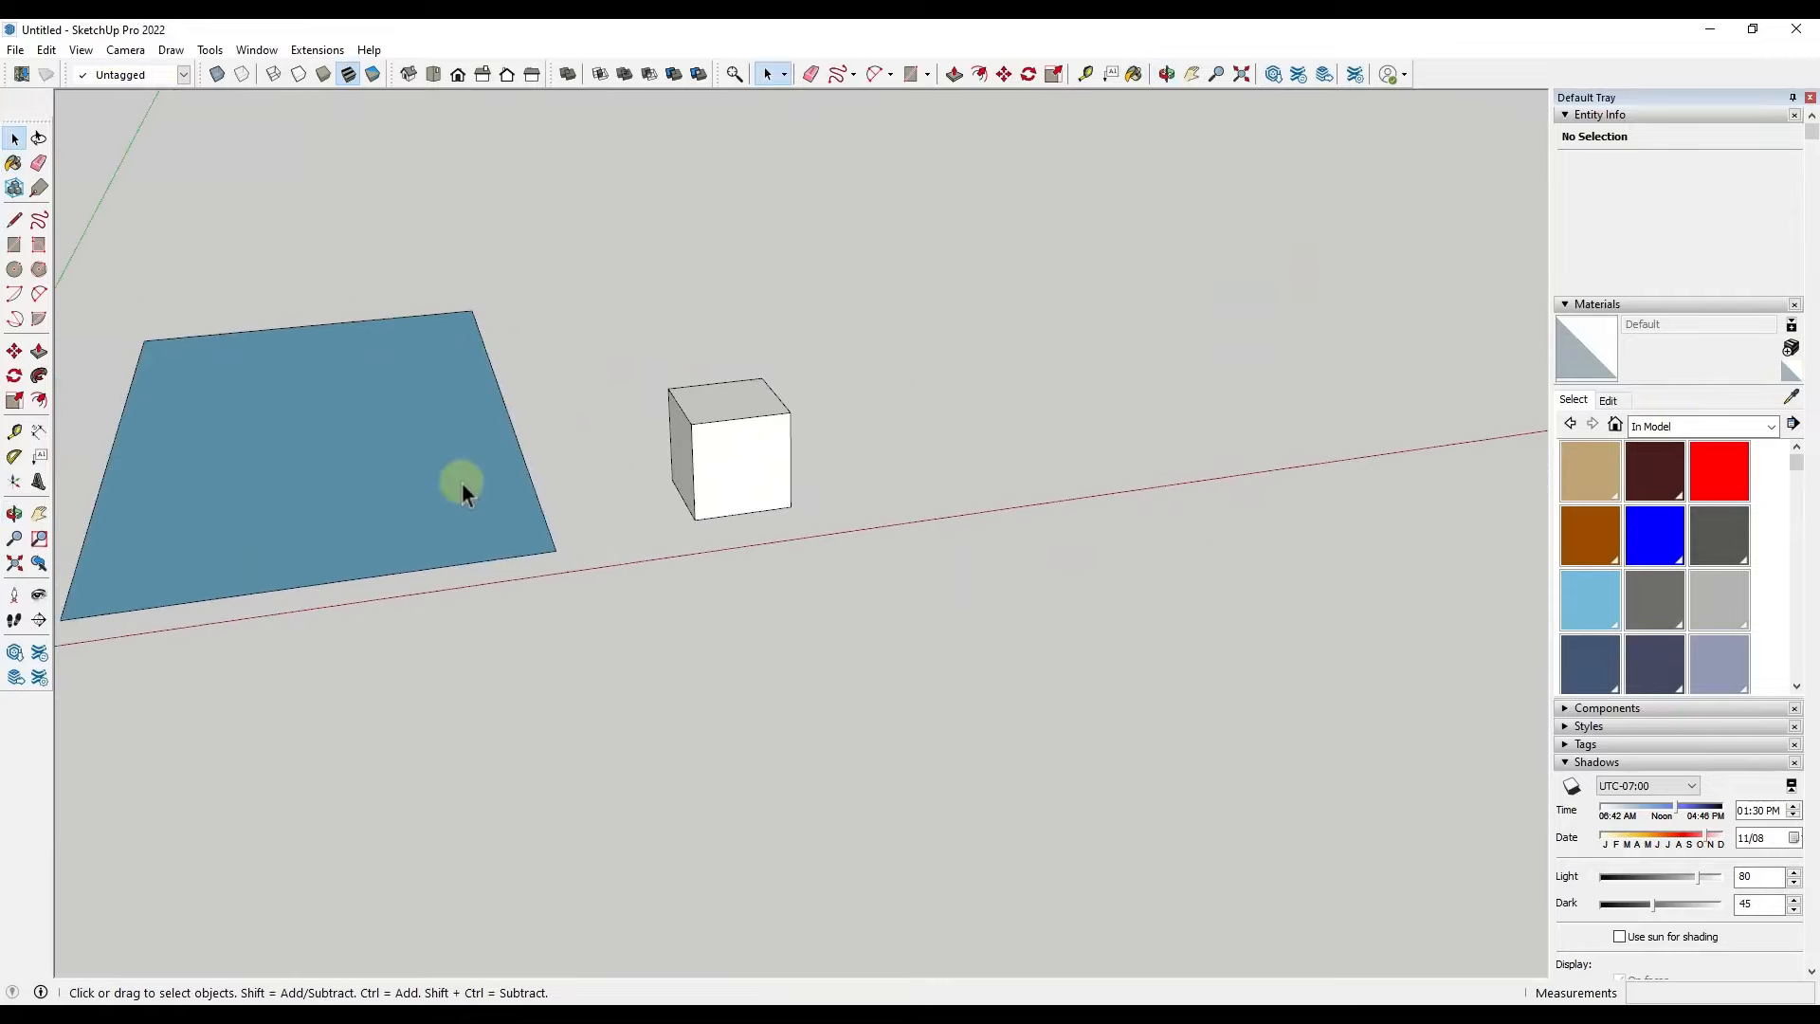
middle_click_drag(1333, 401, 966, 492)
key("r")
left_click(805, 517)
left_click(965, 318)
key("space")
scroll(987, 303, "up", 2)
middle_click_drag(991, 311, 968, 241)
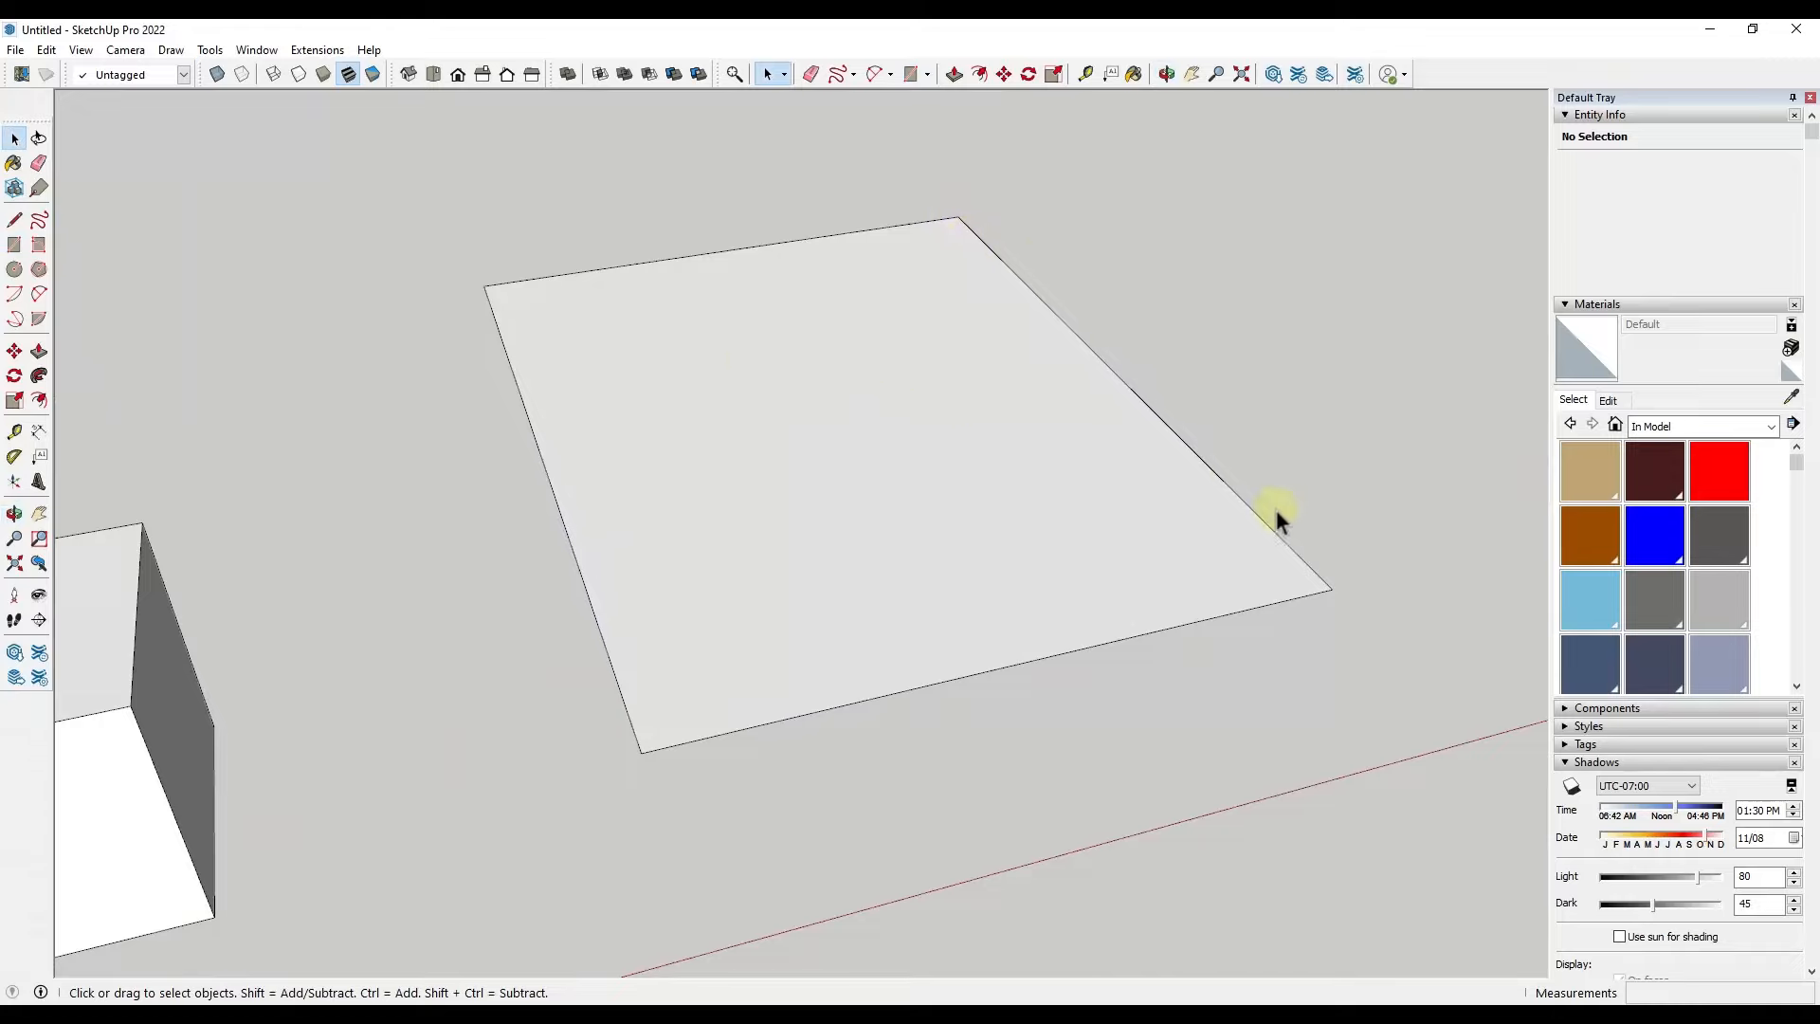
Paint the new rectangle with Brick Tumbled from the Brick, Cladding and Siding materials
left_click(1644, 432)
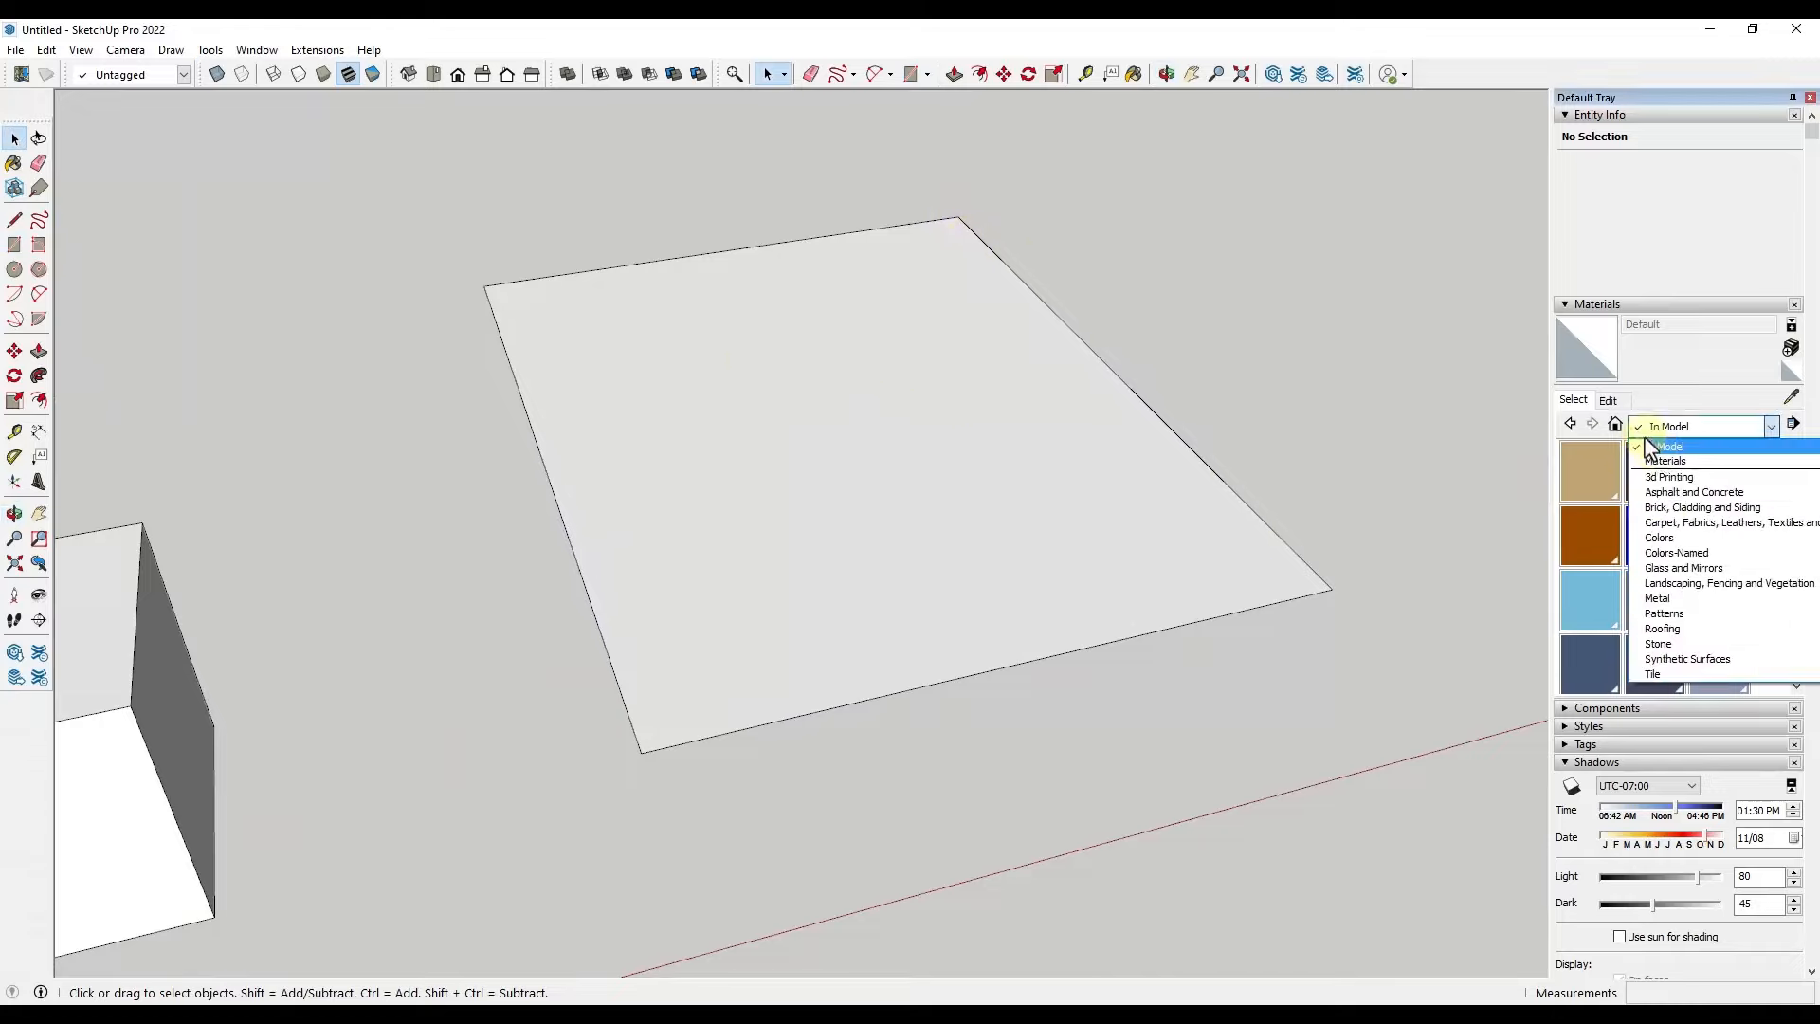
left_click(1685, 513)
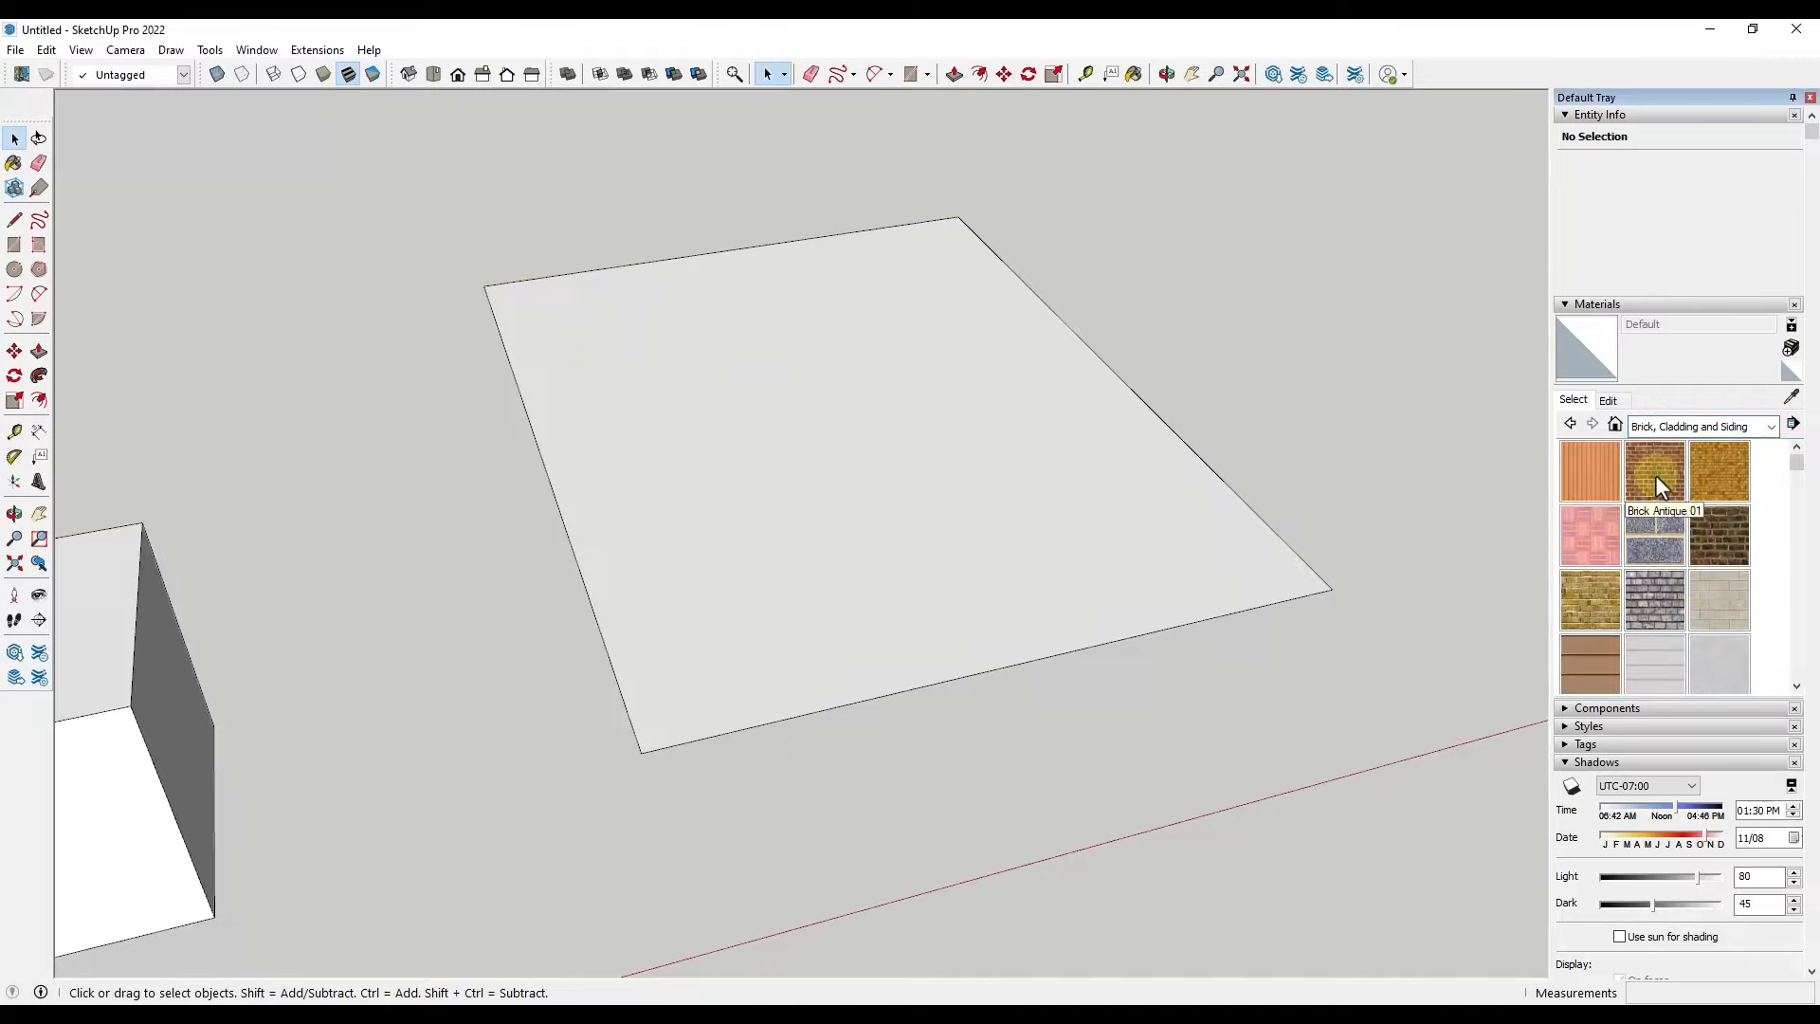
left_click(1645, 608)
middle_click_drag(912, 365, 1016, 363)
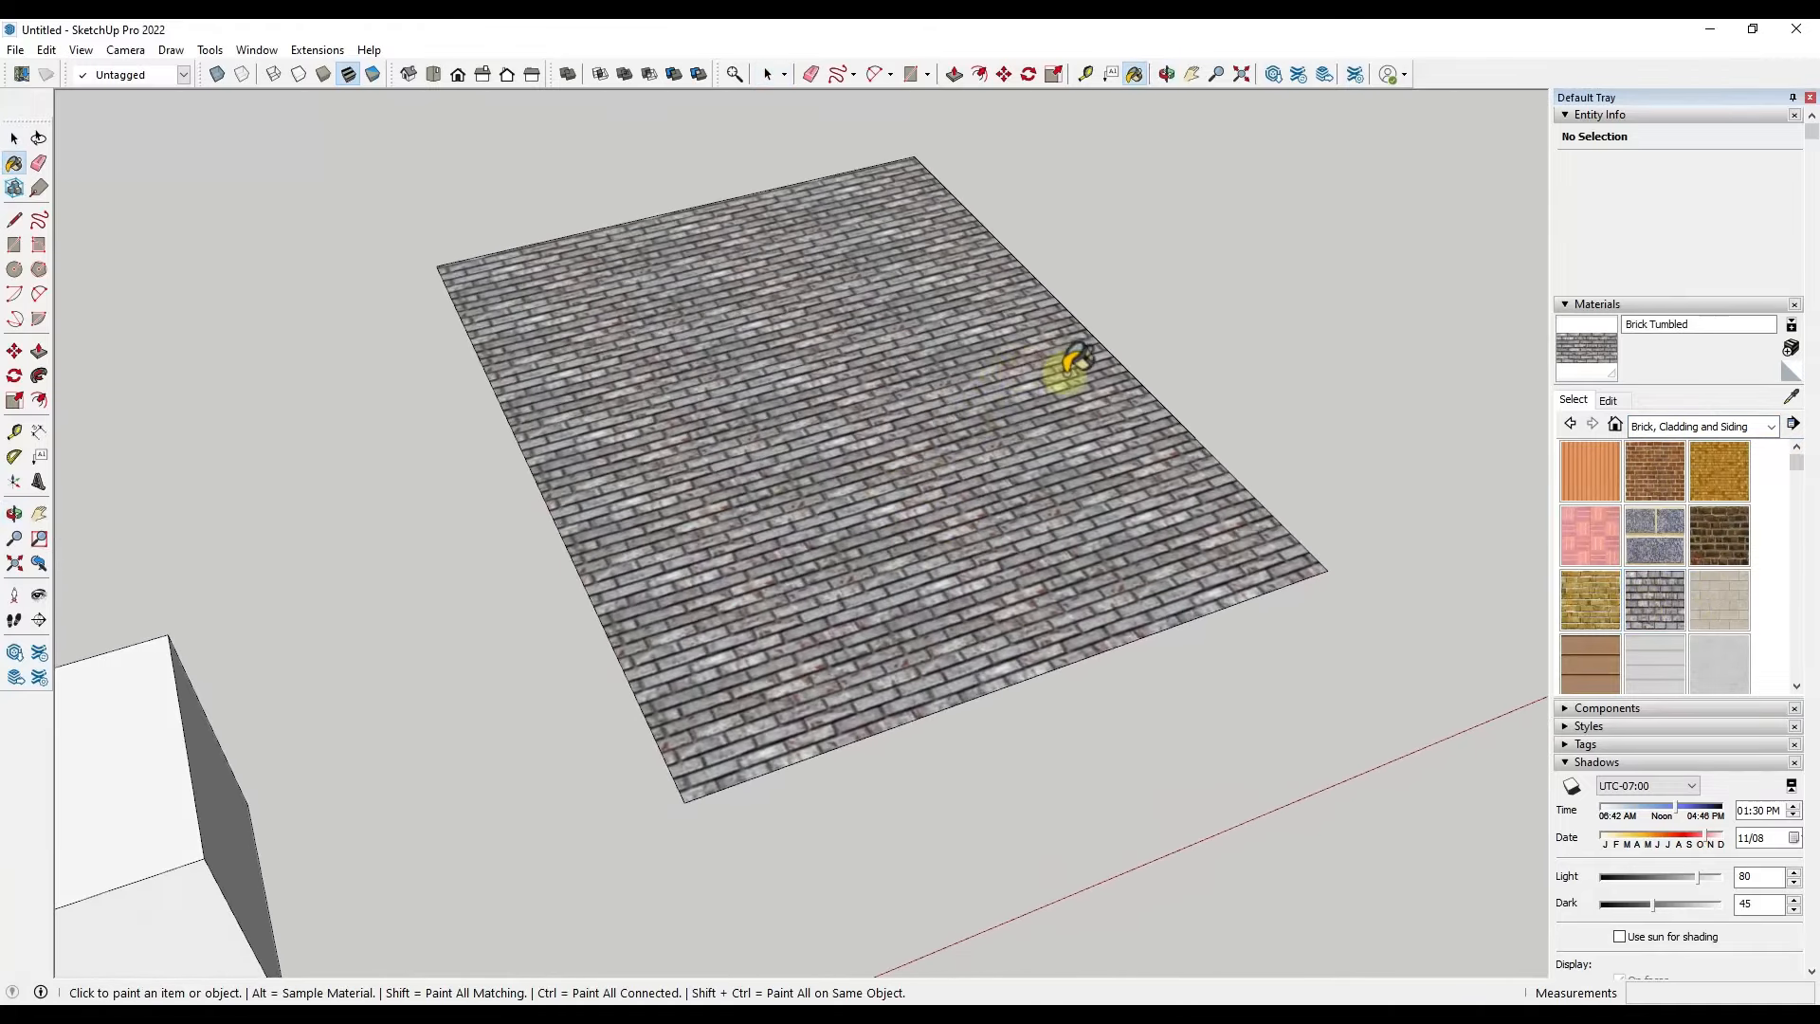
Examine how the Brick Tumbled texture repeats across the rectangle, up close and from a distance
scroll(1068, 366, "down", 3)
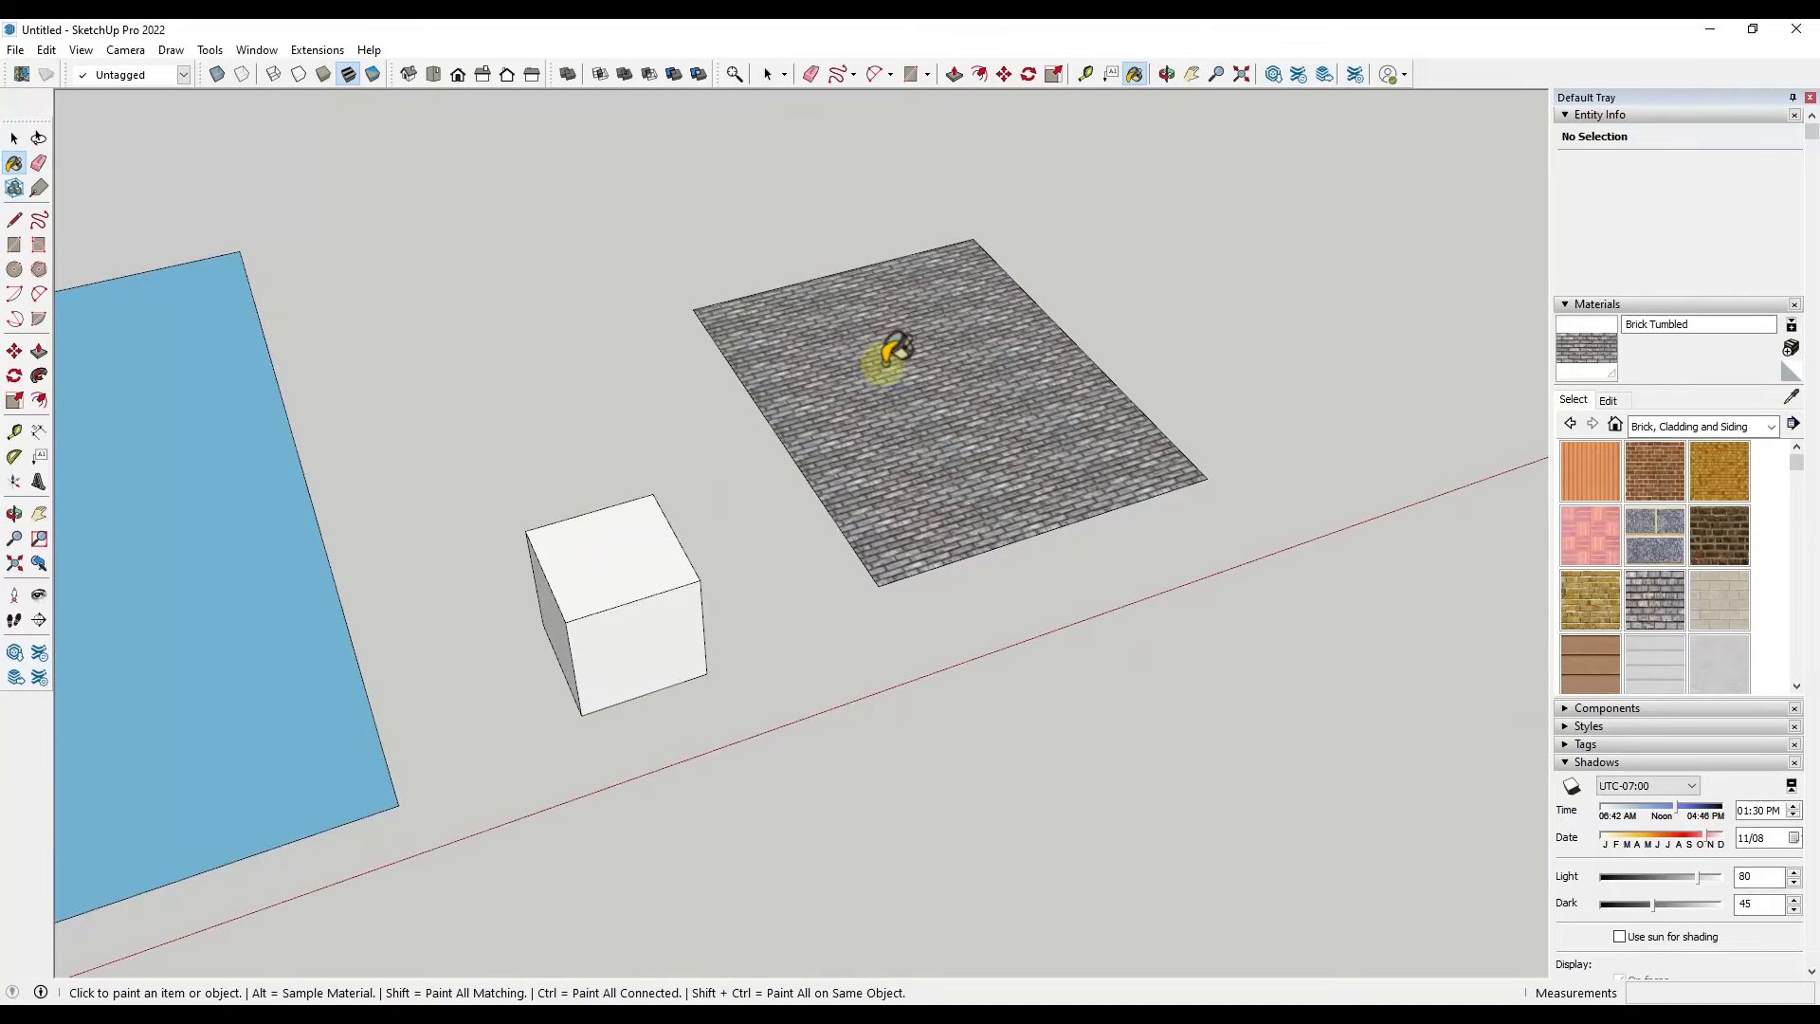
scroll(878, 353, "up", 6)
middle_click_drag(861, 378, 799, 479)
key("b")
scroll(799, 479, "up", 3)
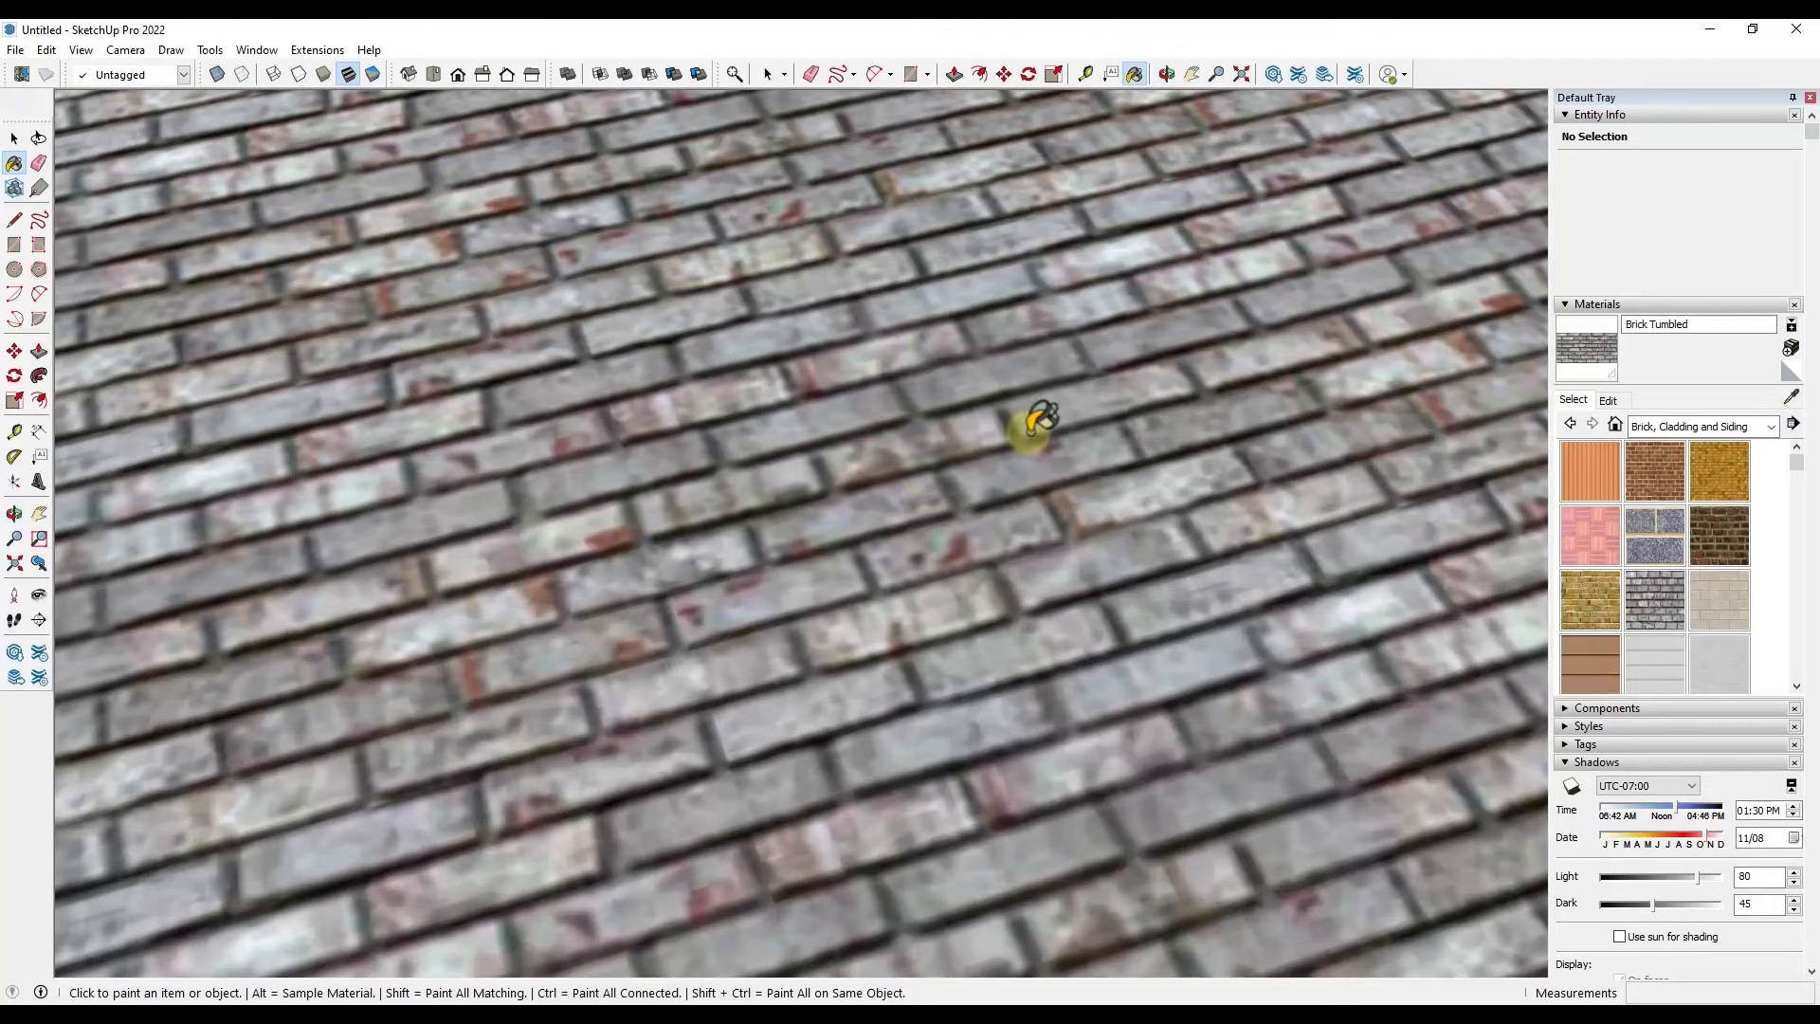
scroll(786, 469, "down", 8)
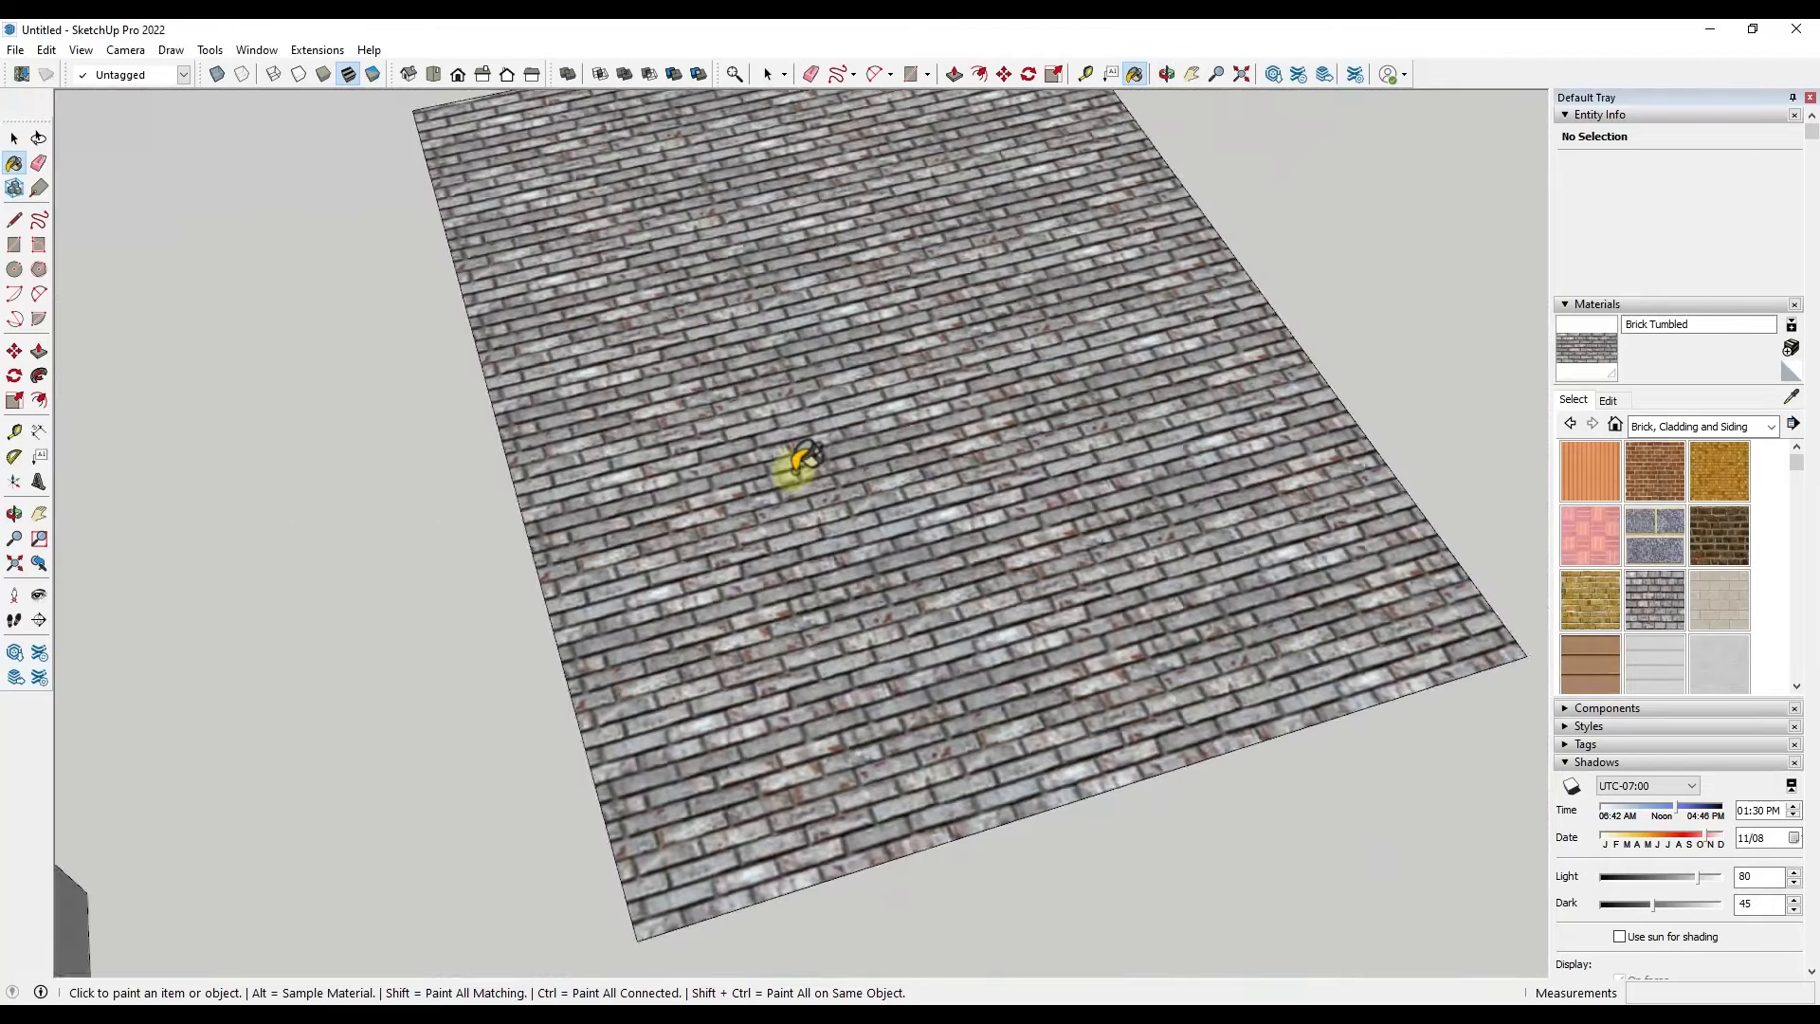
mouse_move(821, 439)
middle_mouse_down()
mouse_move(846, 317)
mouse_move(764, 343)
mouse_move(787, 316)
middle_mouse_up()
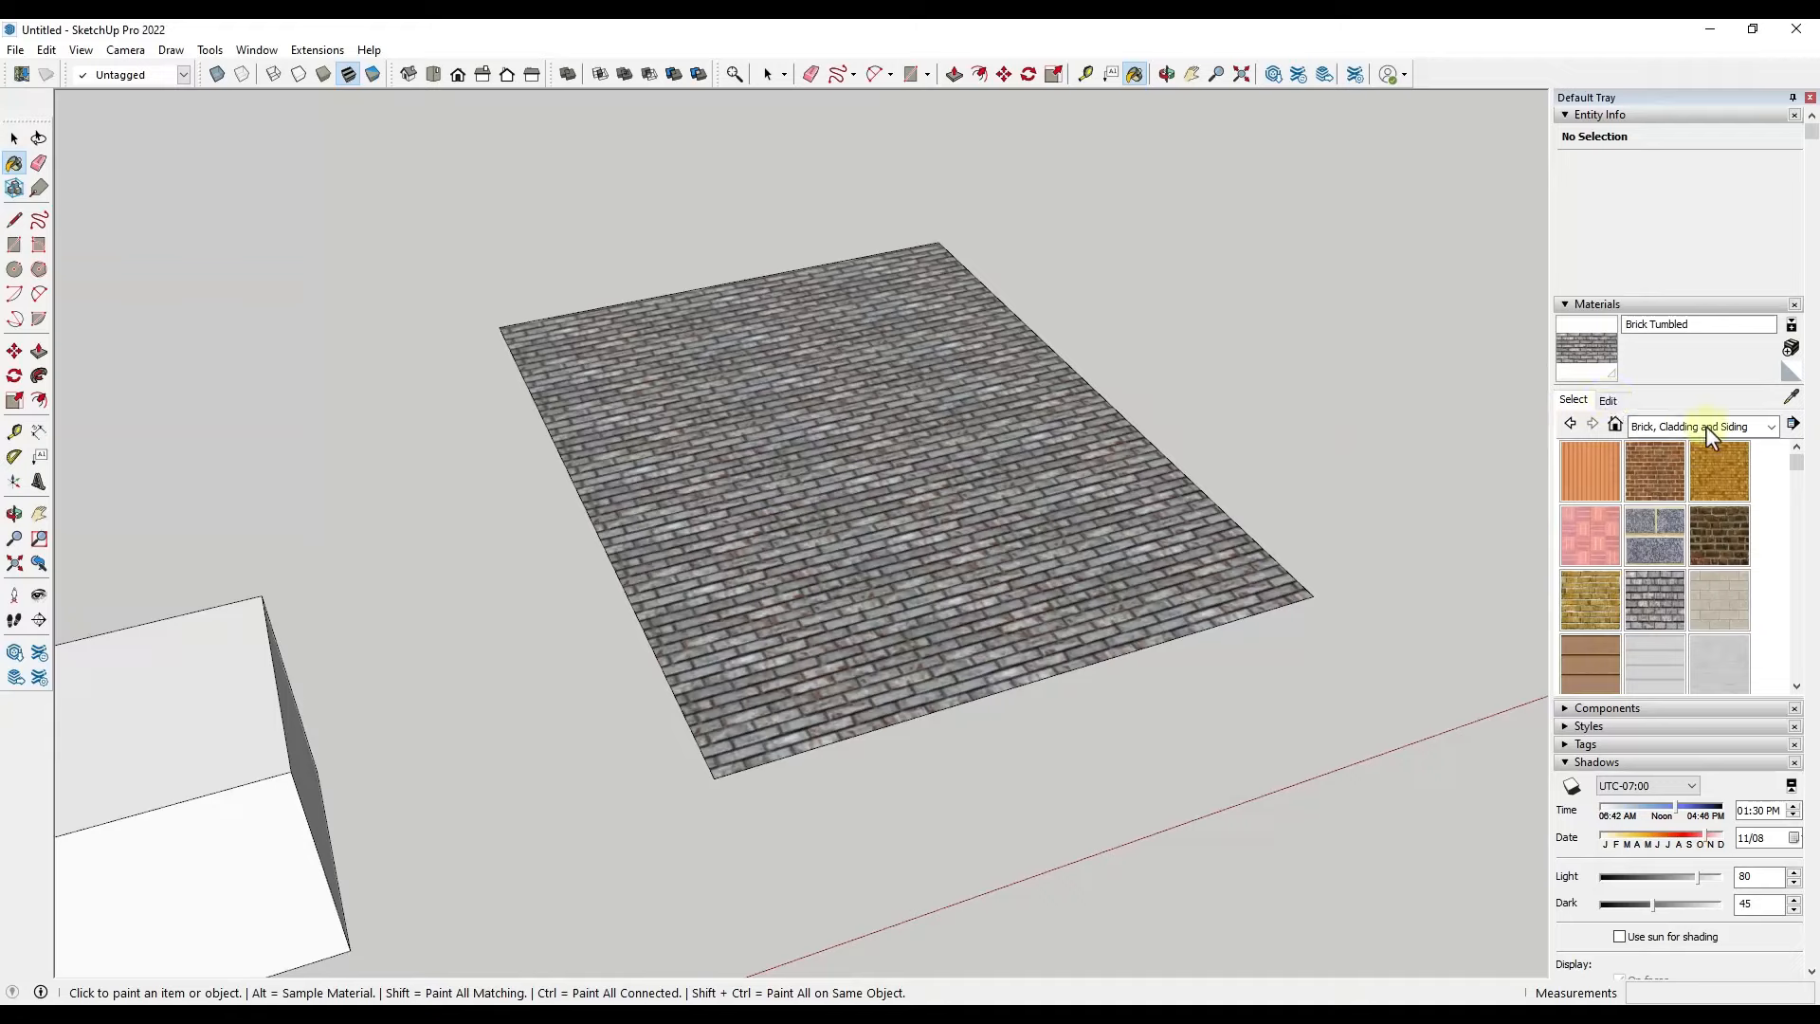
Sample the Custom Blue material from the large blue rectangle
left_click(1788, 399)
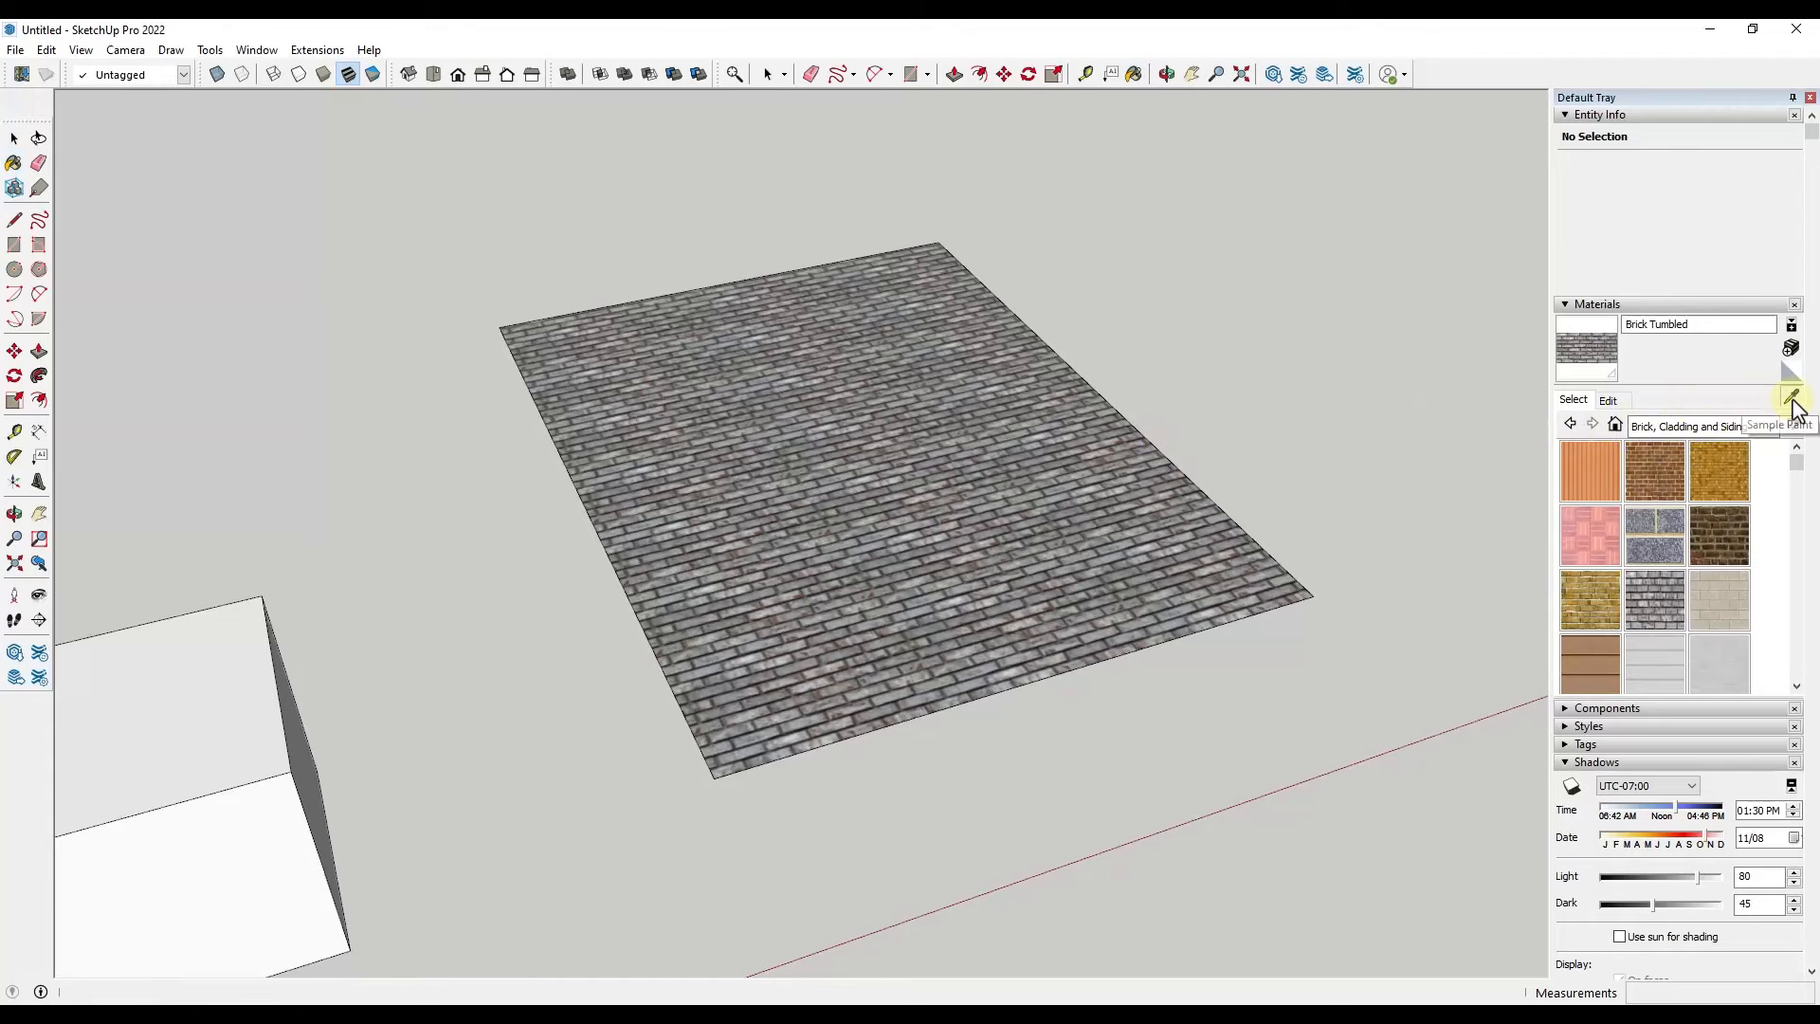
scroll(1005, 431, "down", 4)
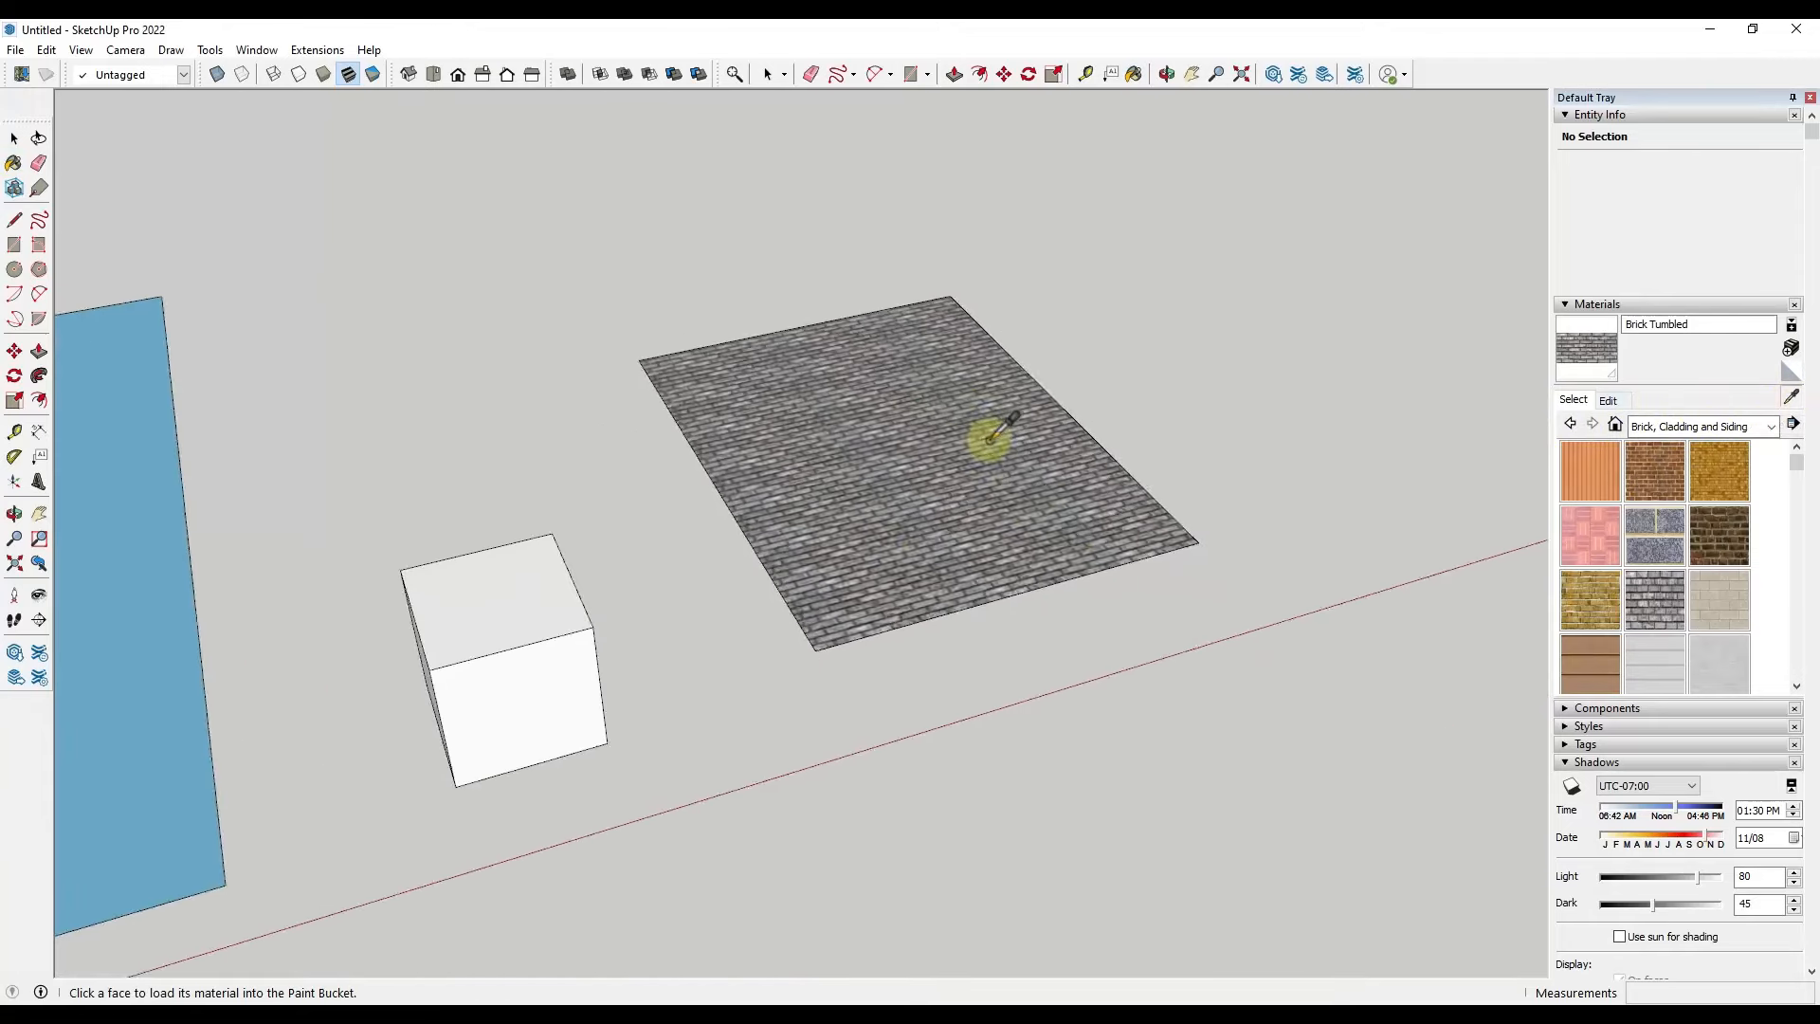
left_click(206, 537)
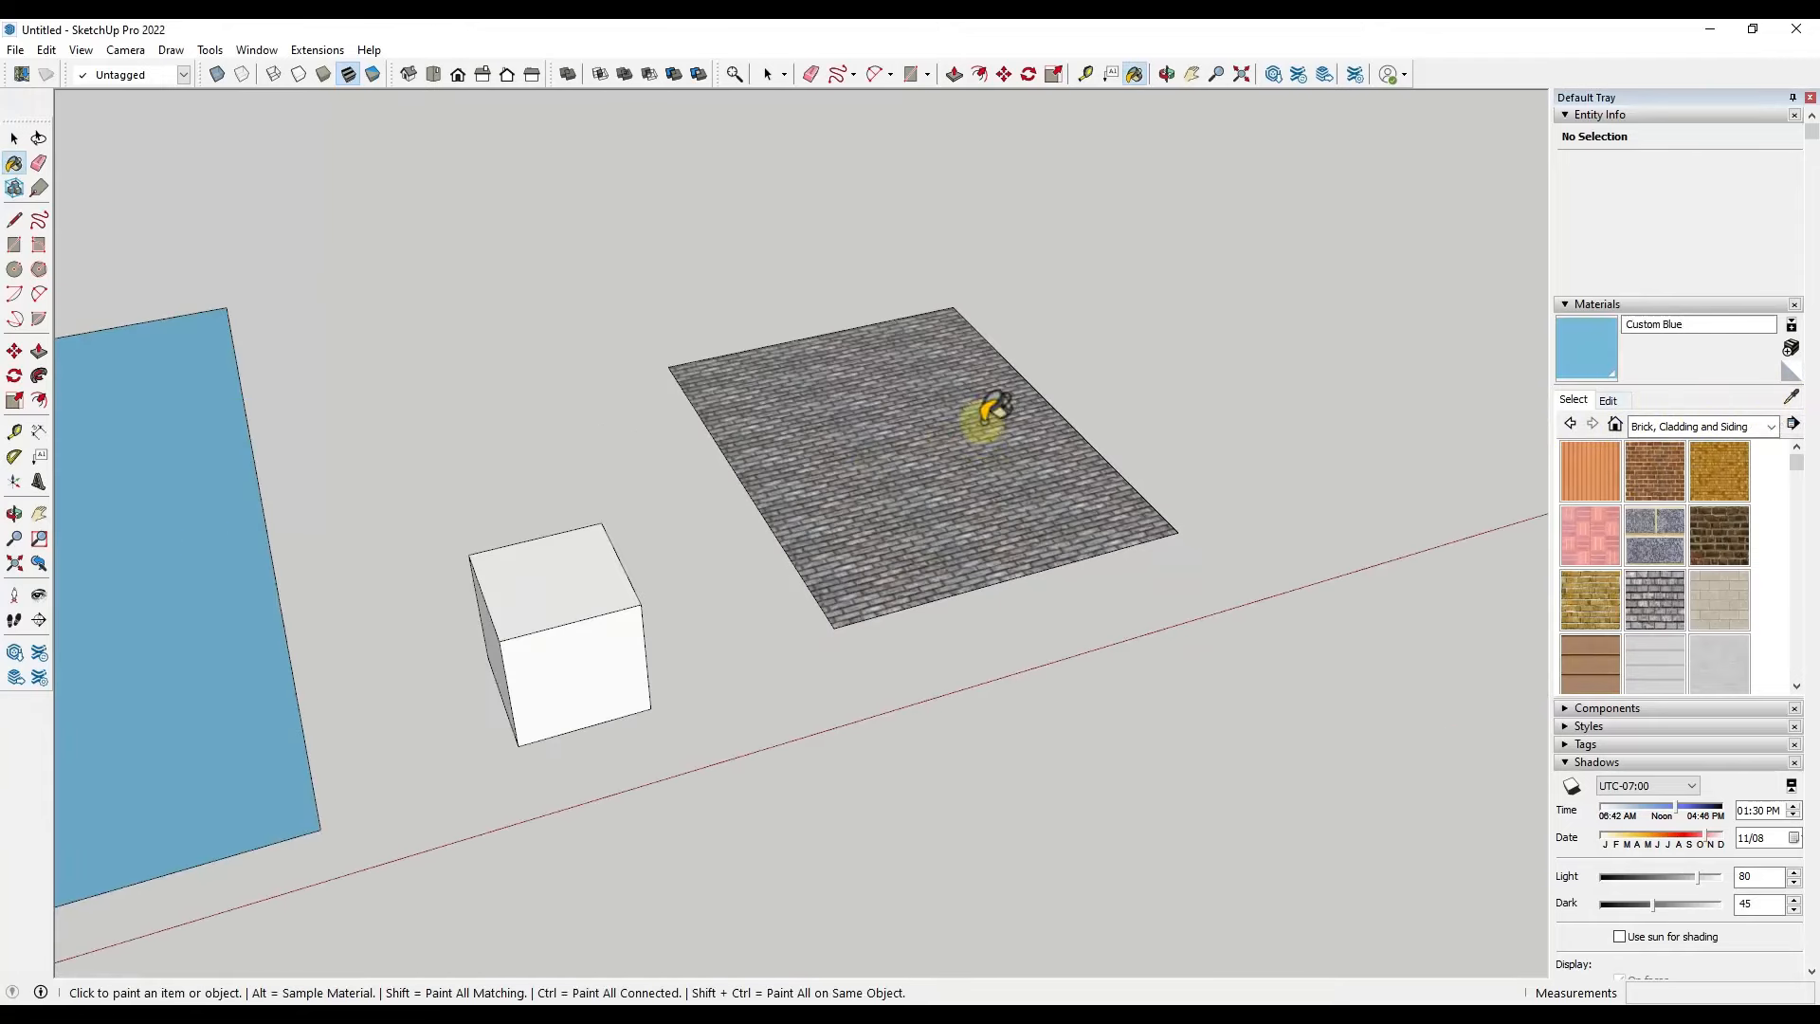
Sample the Brick Tumbled material from the brick rectangle
left_click(1790, 396)
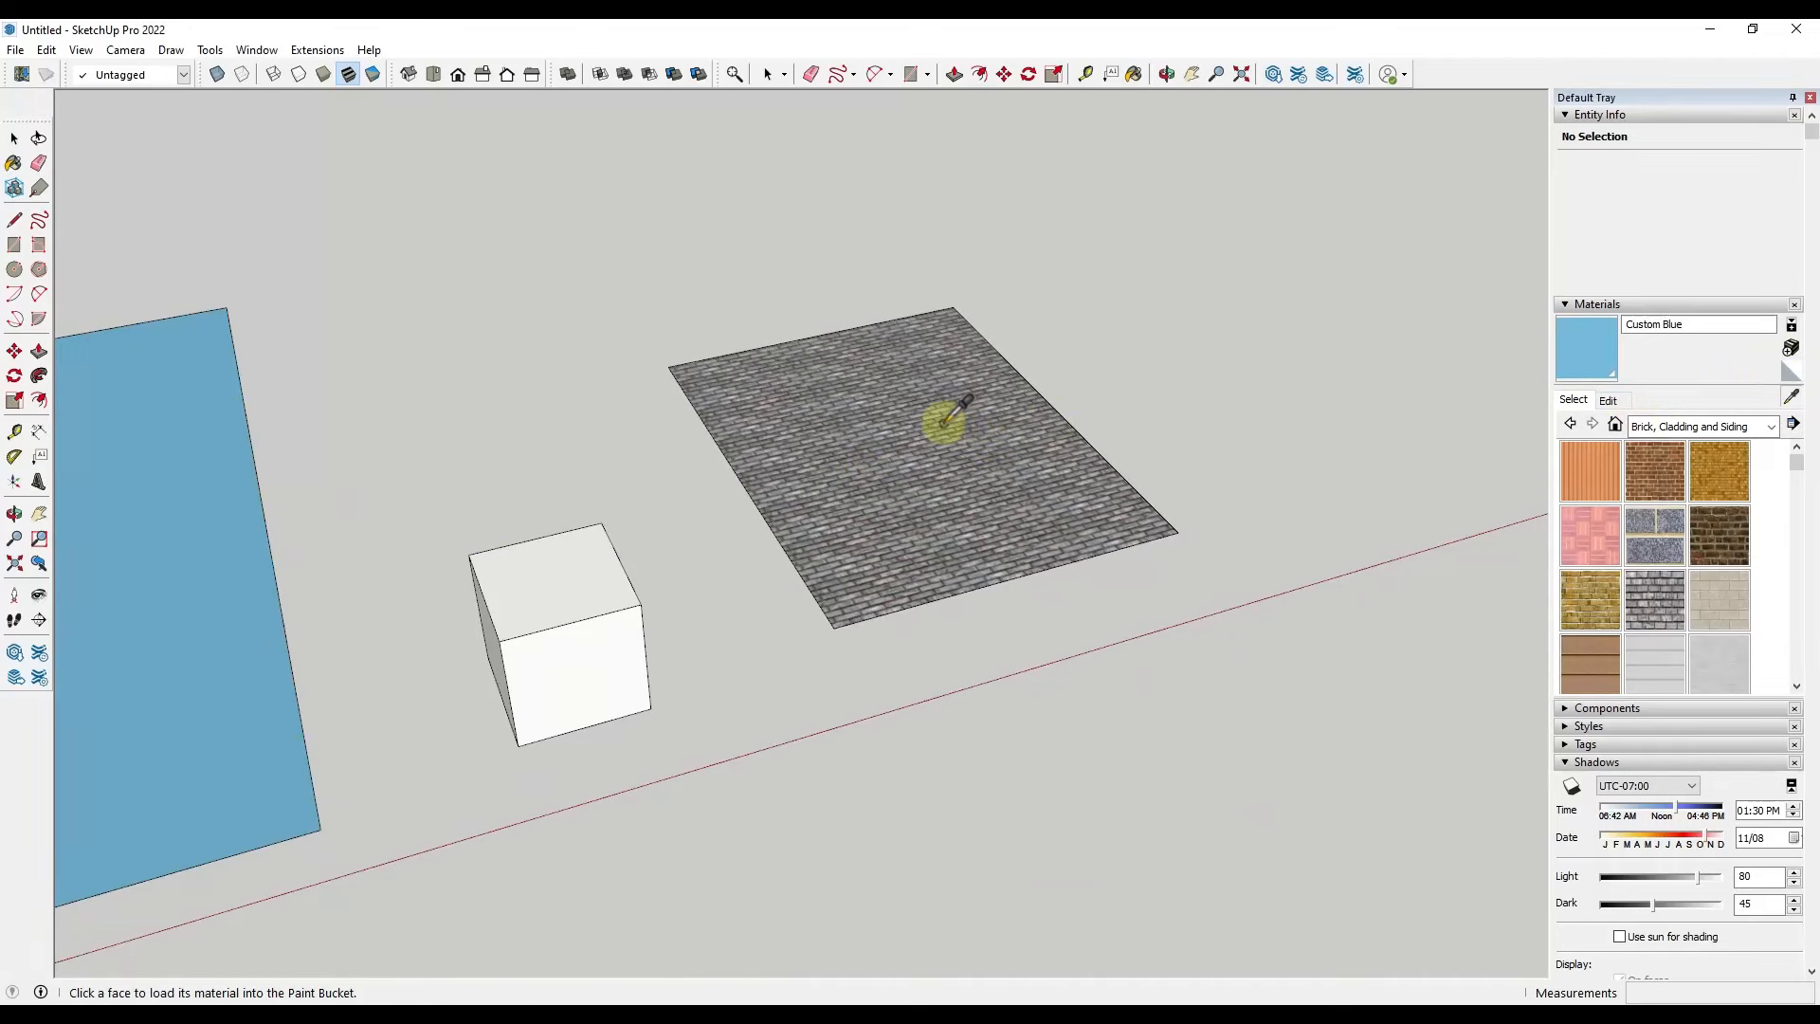
left_click(960, 418)
scroll(948, 420, "up", 4)
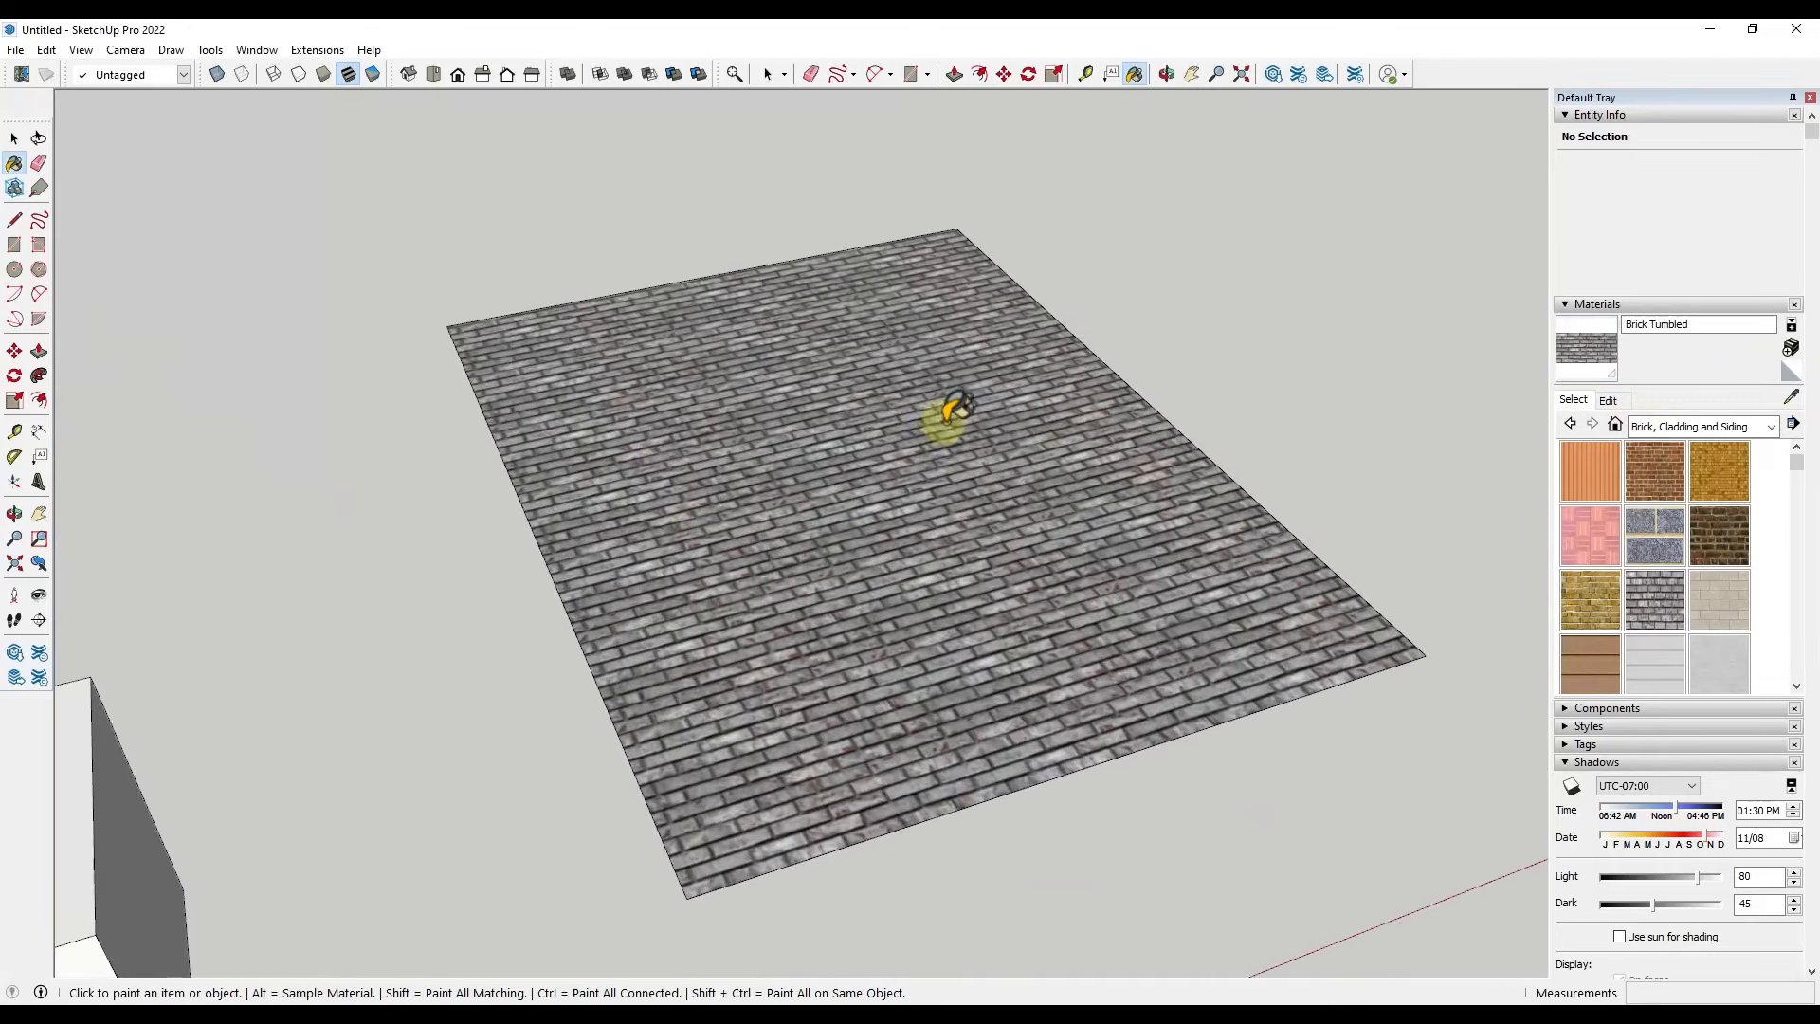
middle_click_drag(945, 410, 947, 396)
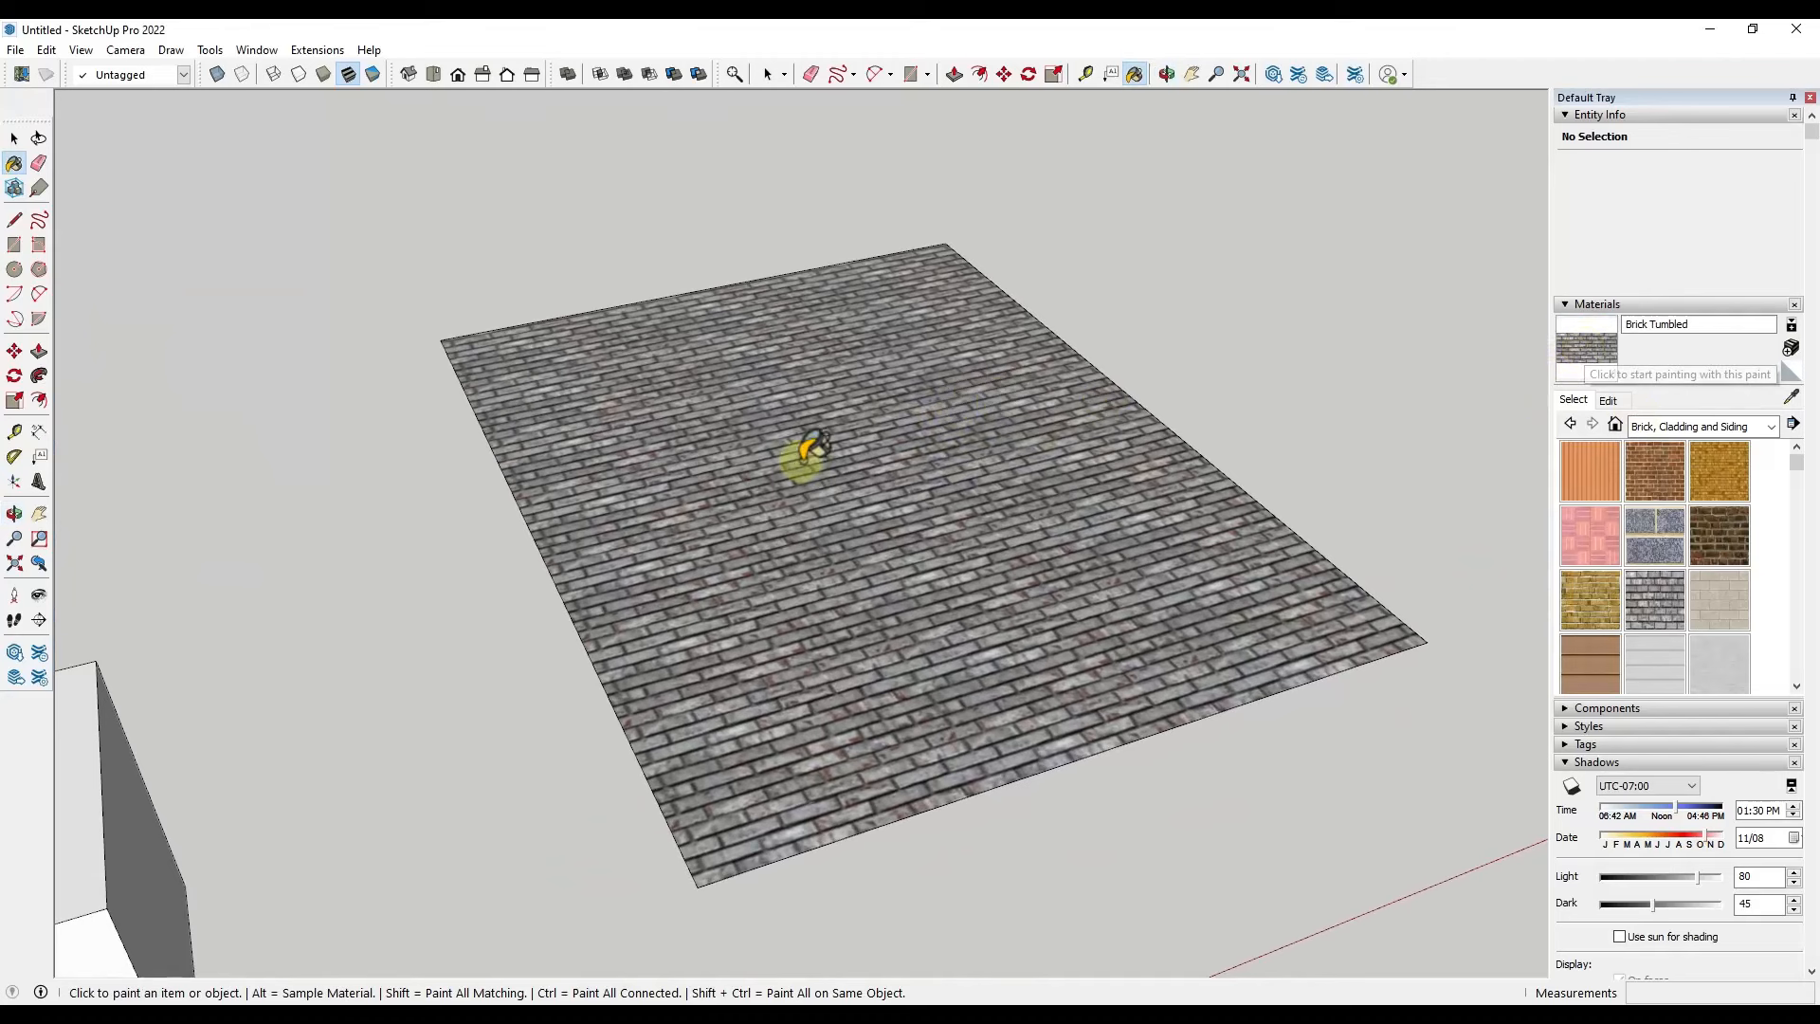
scroll(840, 338, "down", 2)
scroll(828, 418, "up", 2)
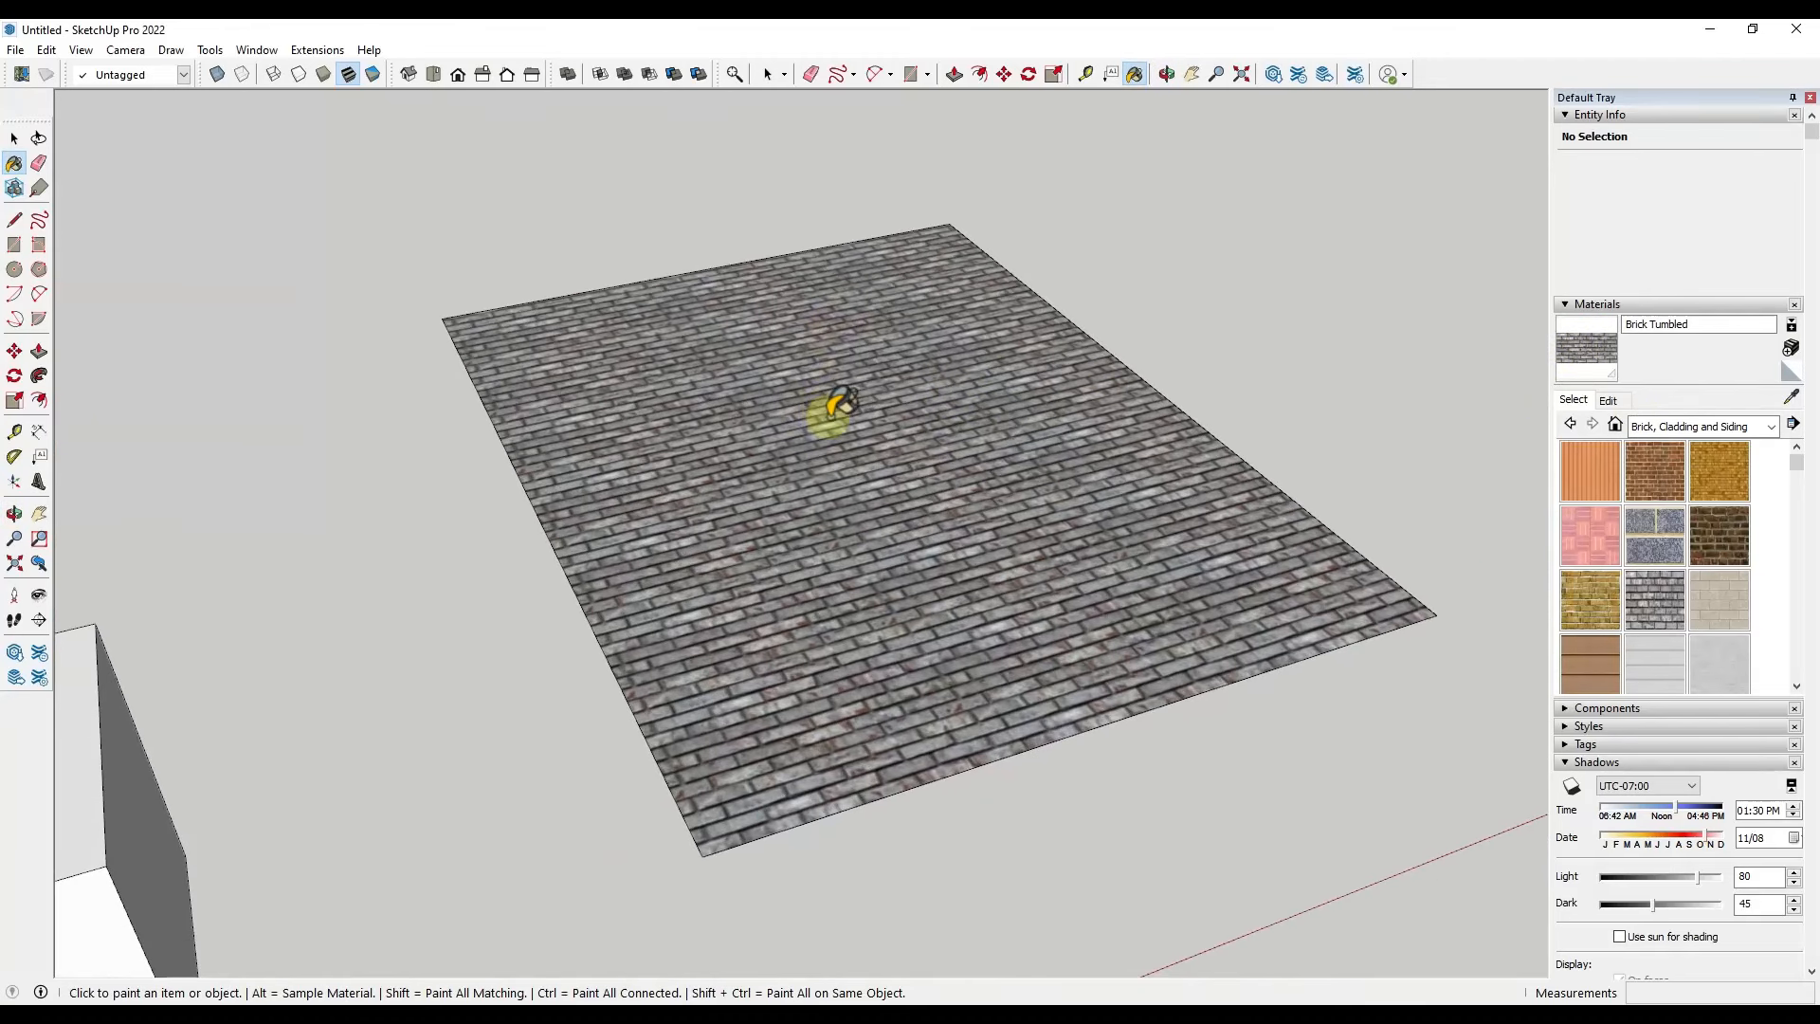
Open the Brick Tumbled material's color, texture and opacity settings for editing
left_click(1611, 402)
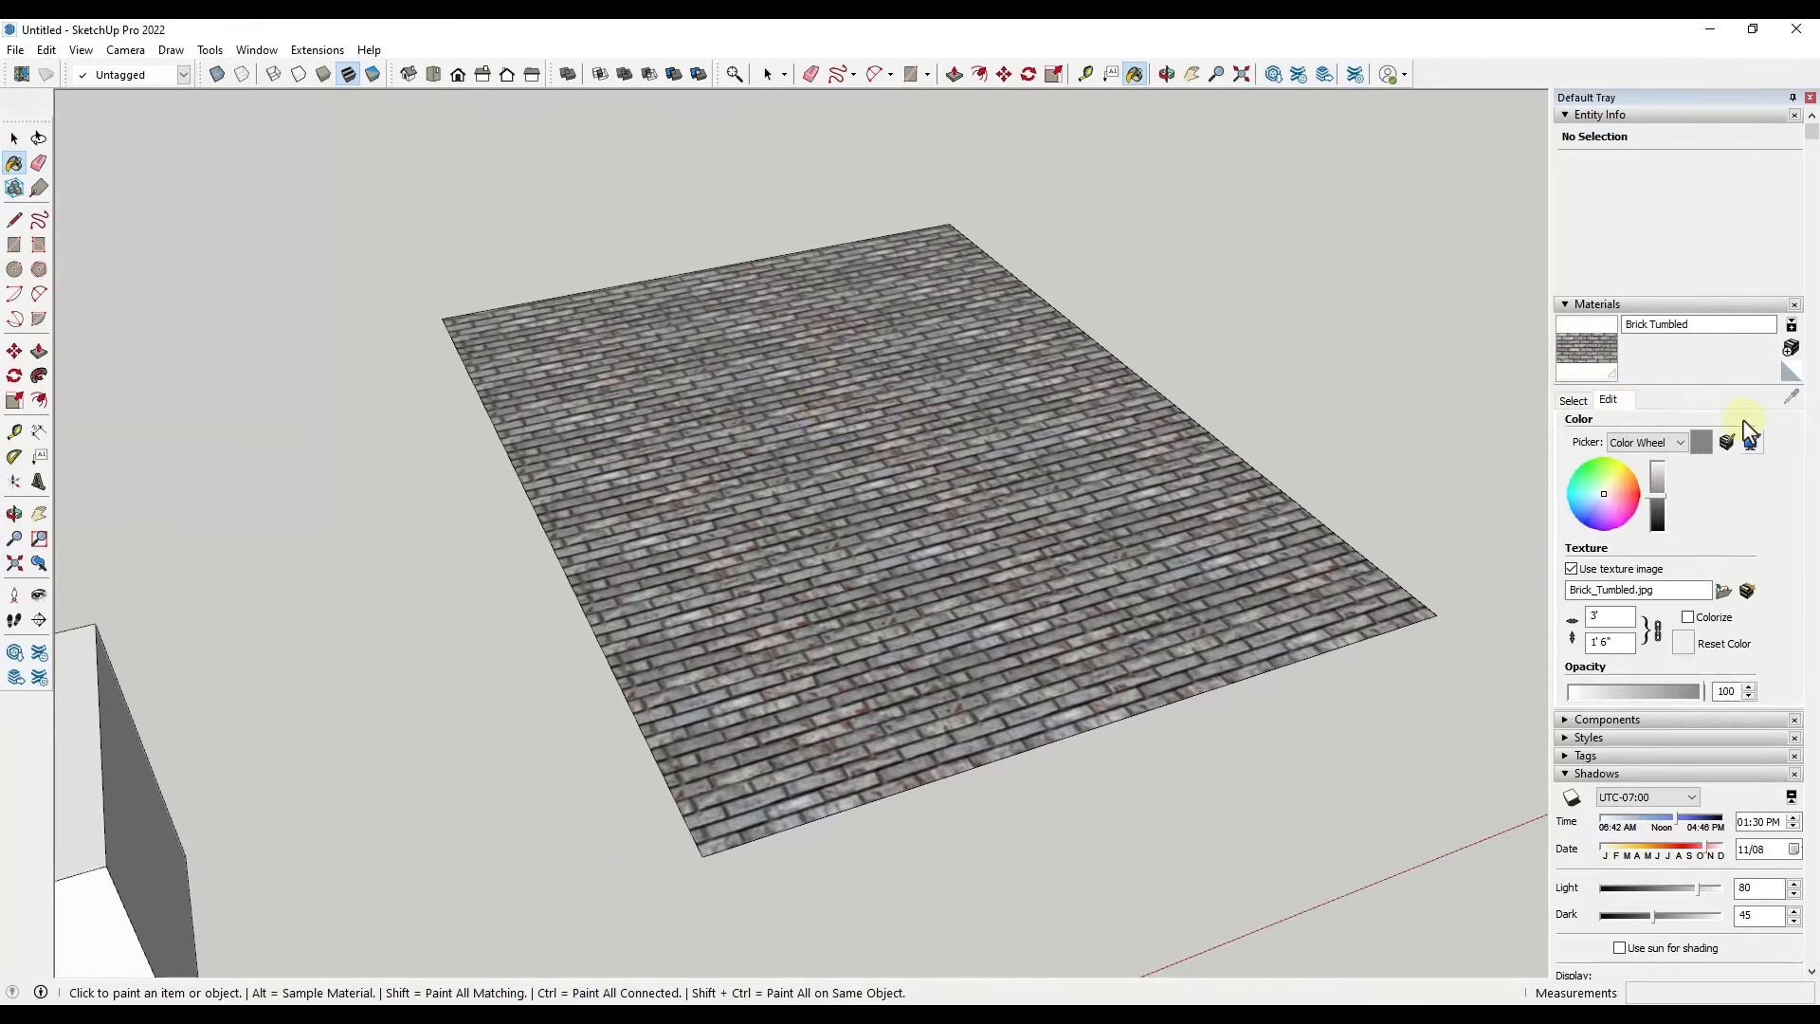
scroll(1682, 499, "down", 3)
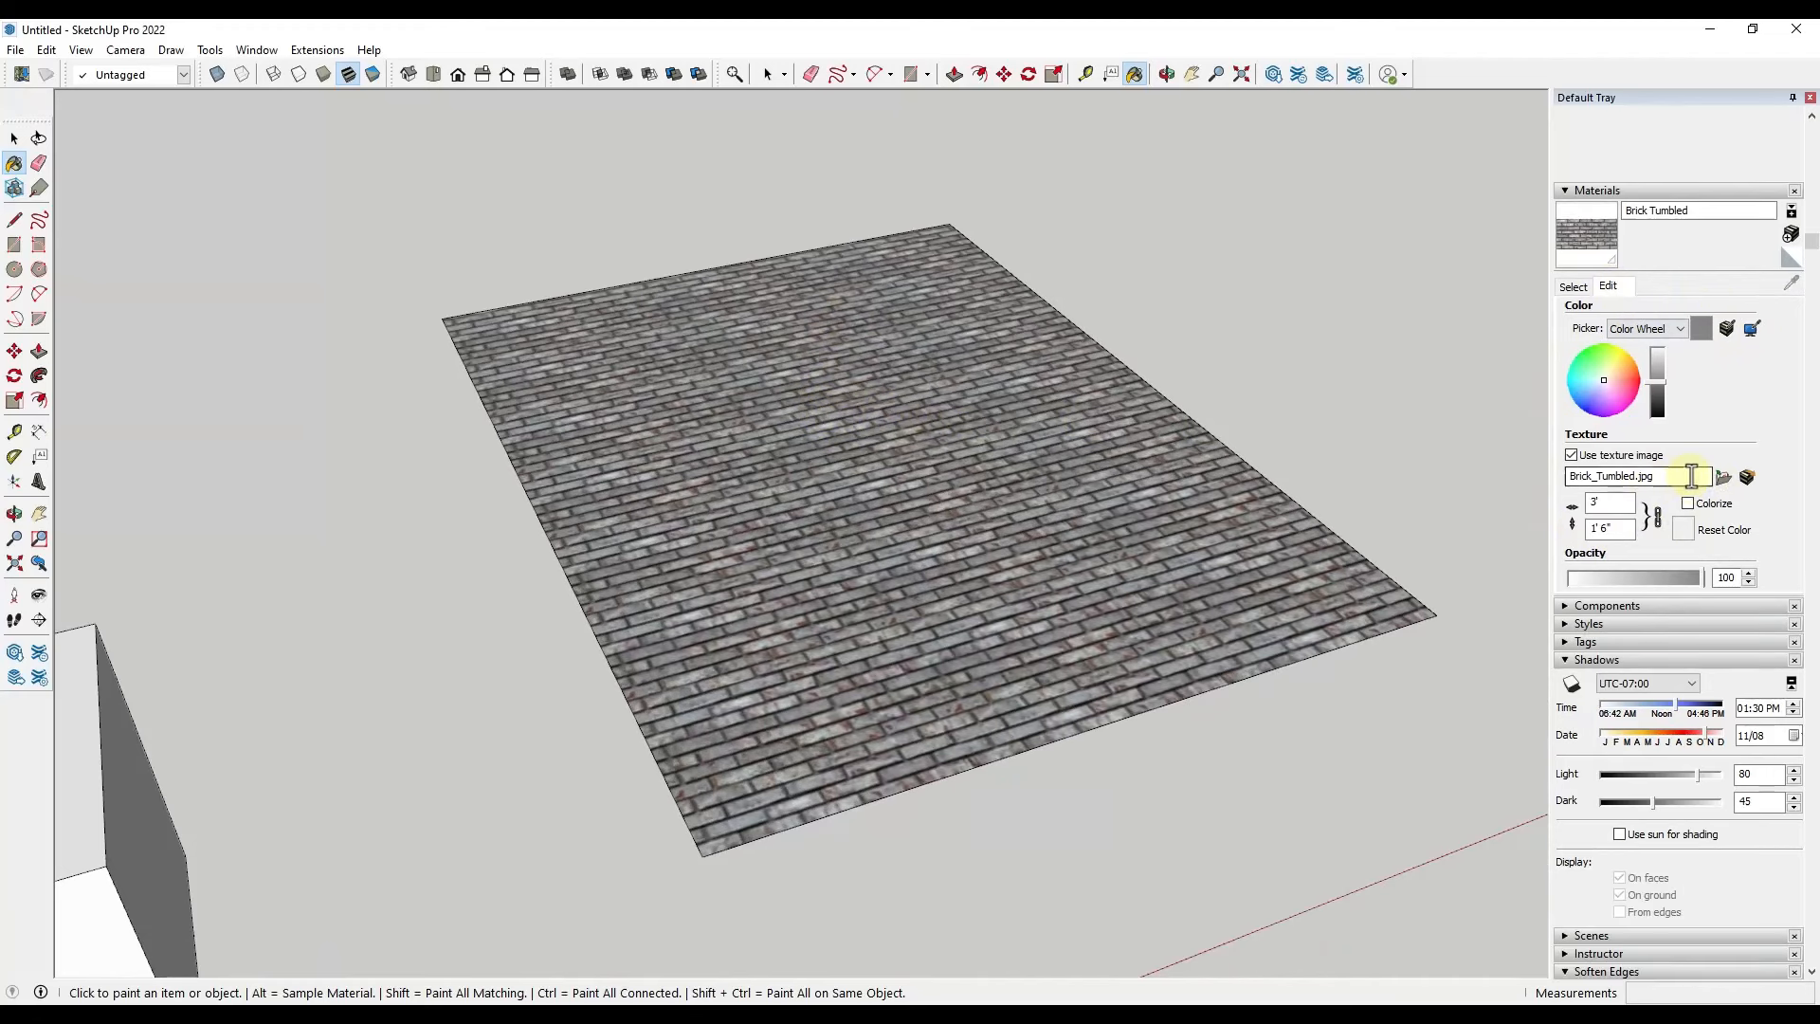
scroll(1692, 476, "up", 3)
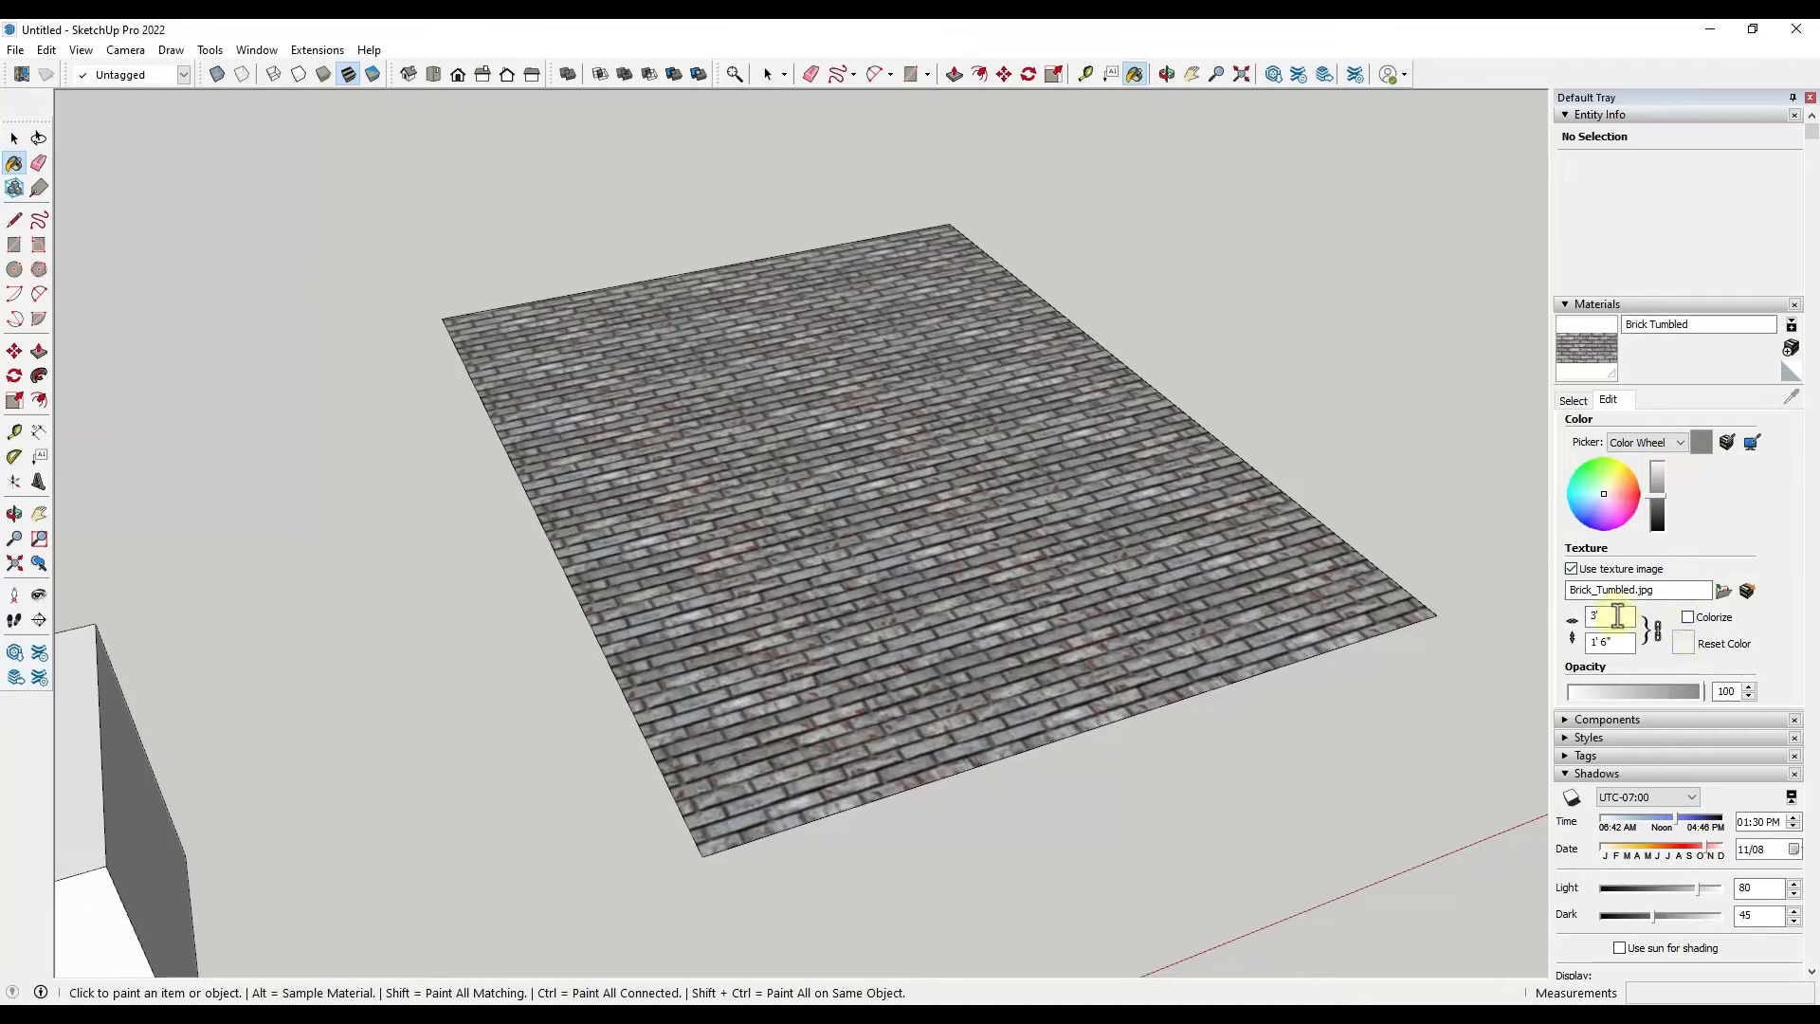
Try a width of 1' for the Brick Tumbled texture and change it to 6', keeping the proportions locked
left_click(1617, 615)
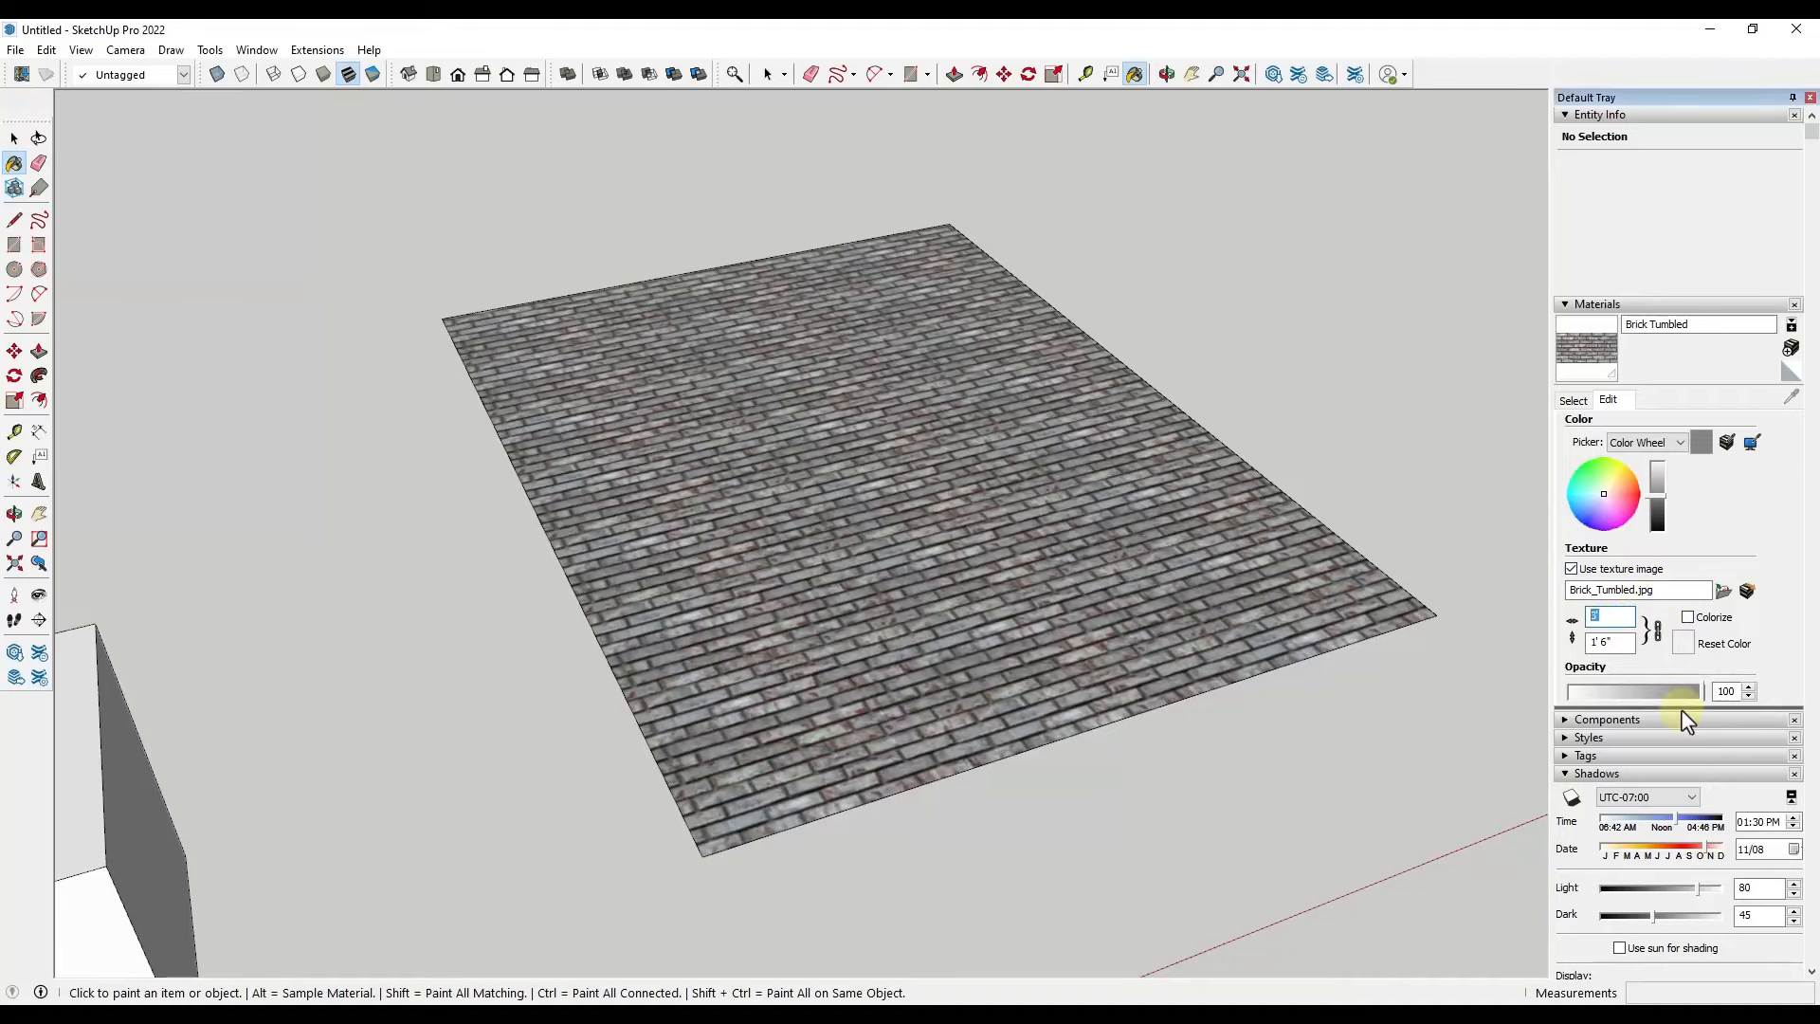
type("1")
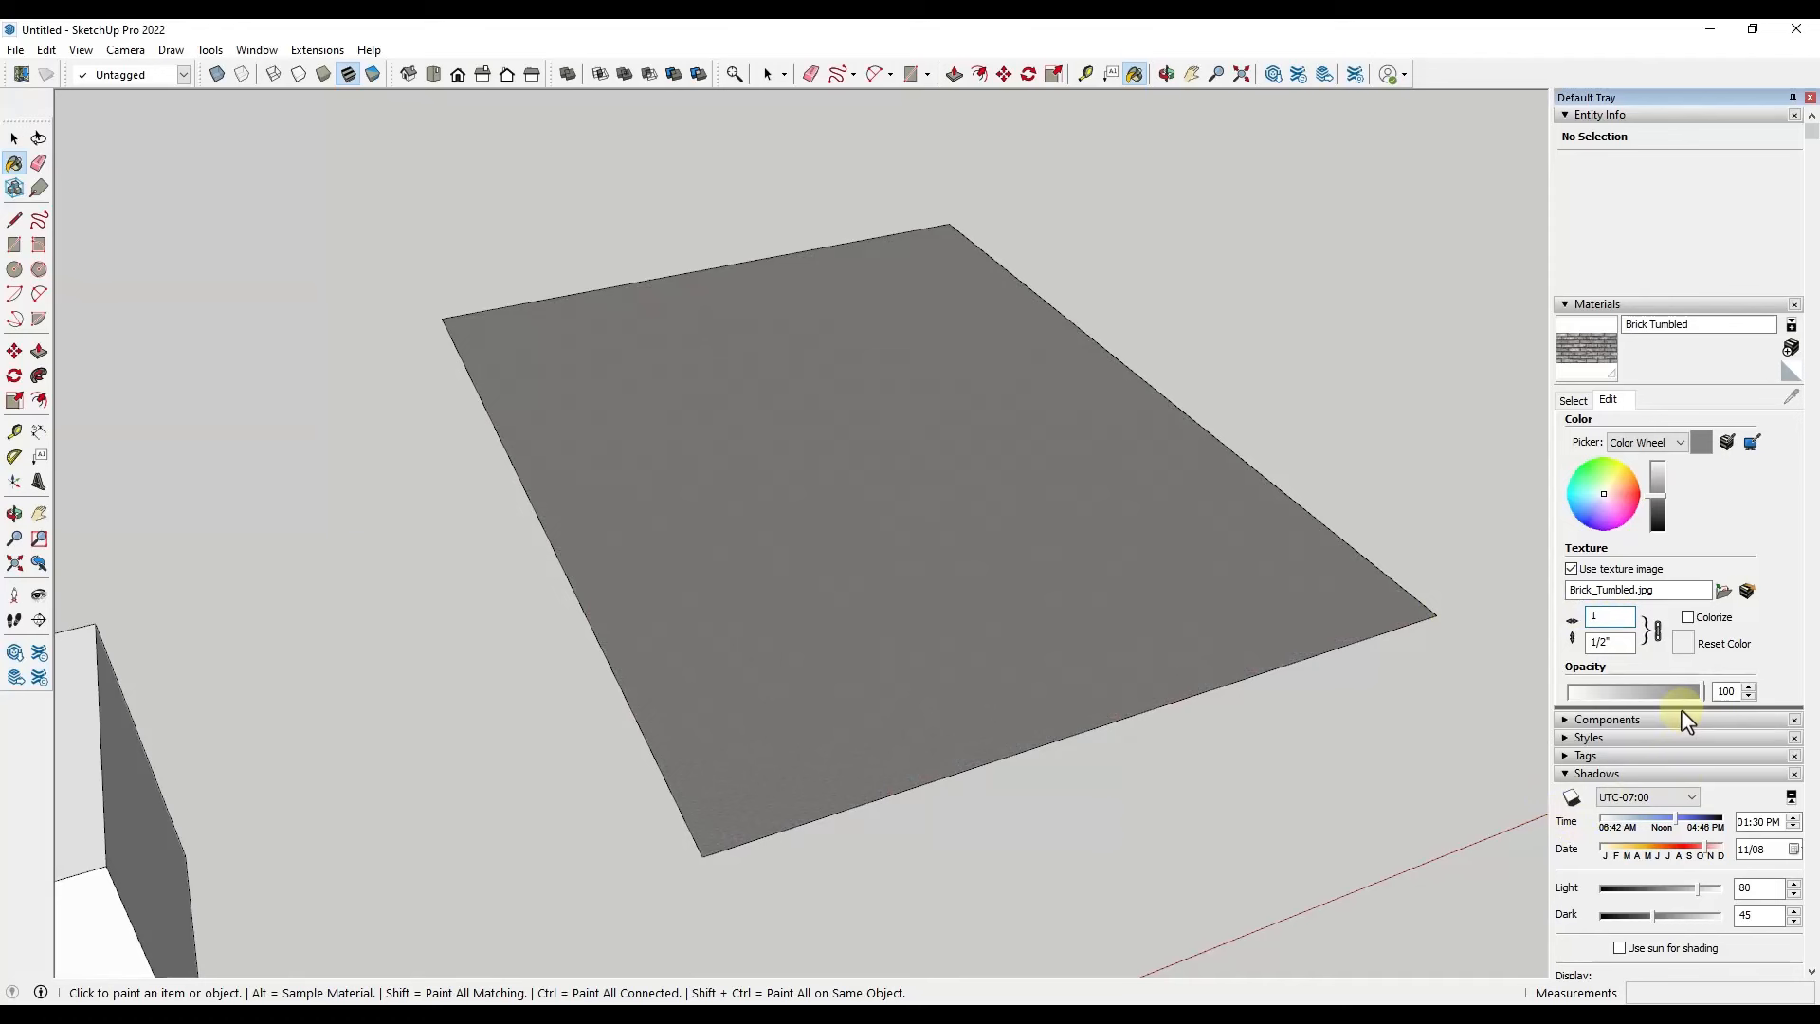
type("'")
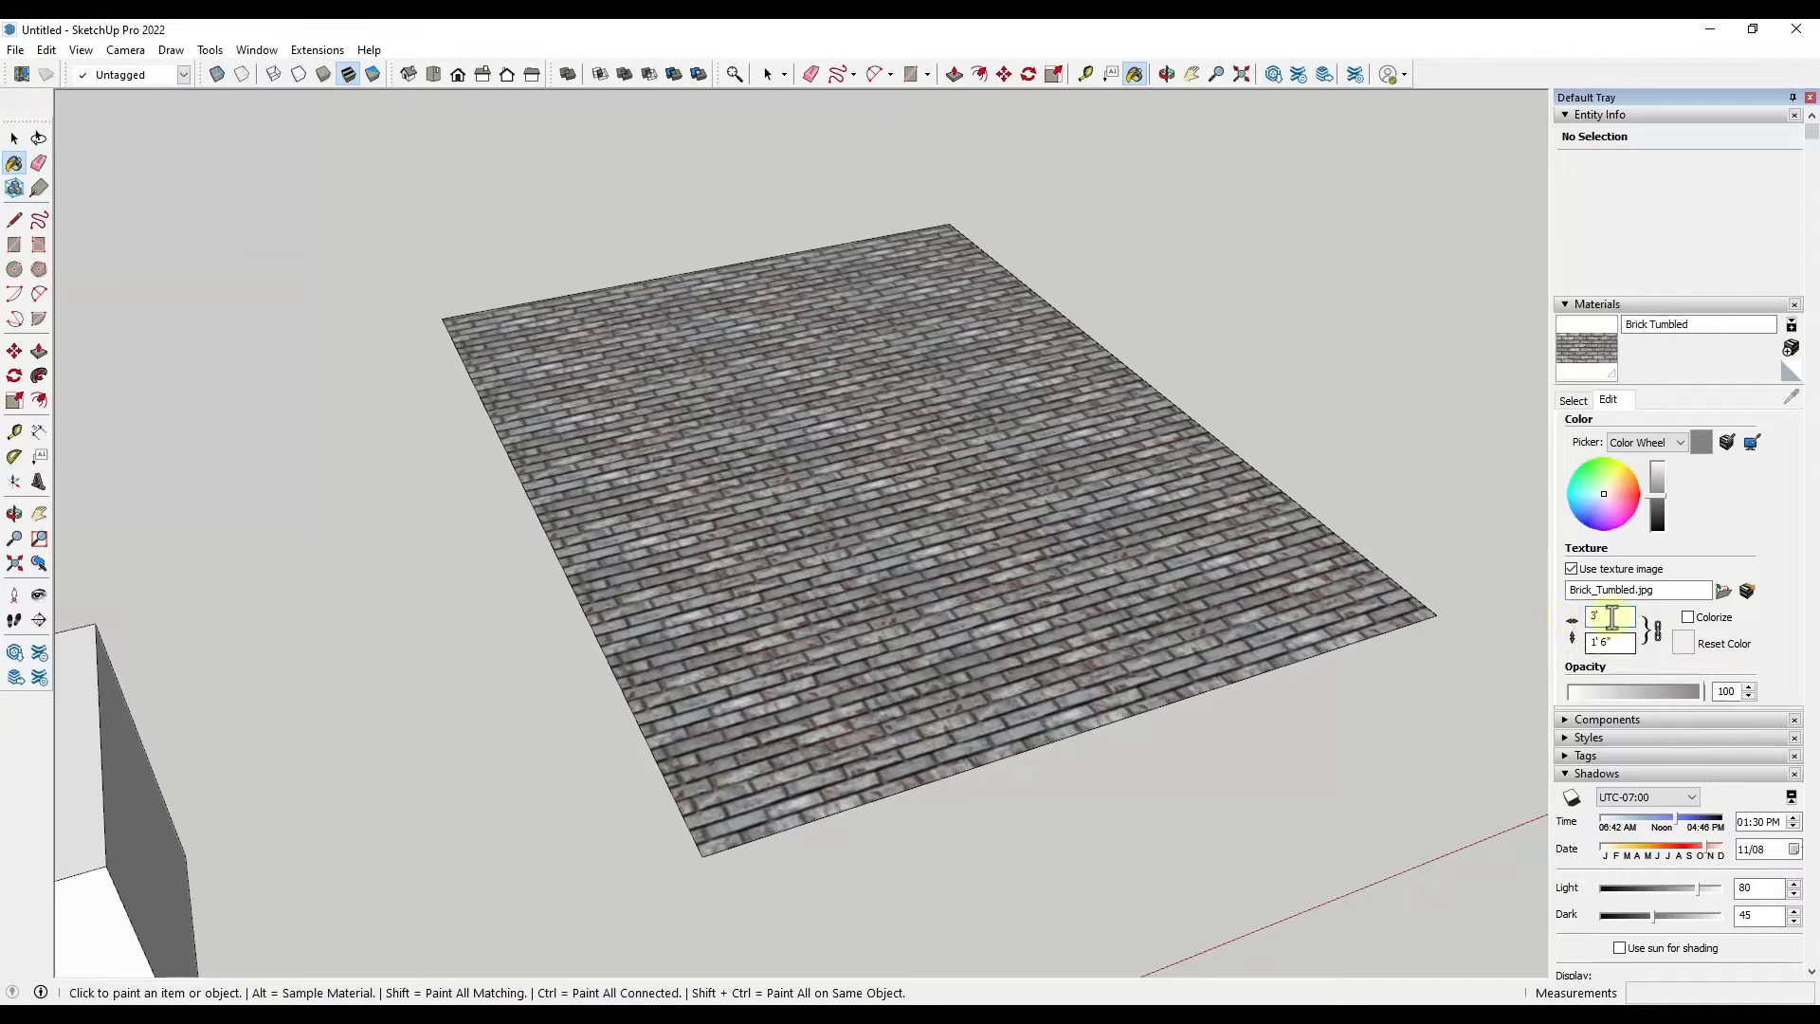
left_click_drag(1607, 616, 1564, 626)
type("6")
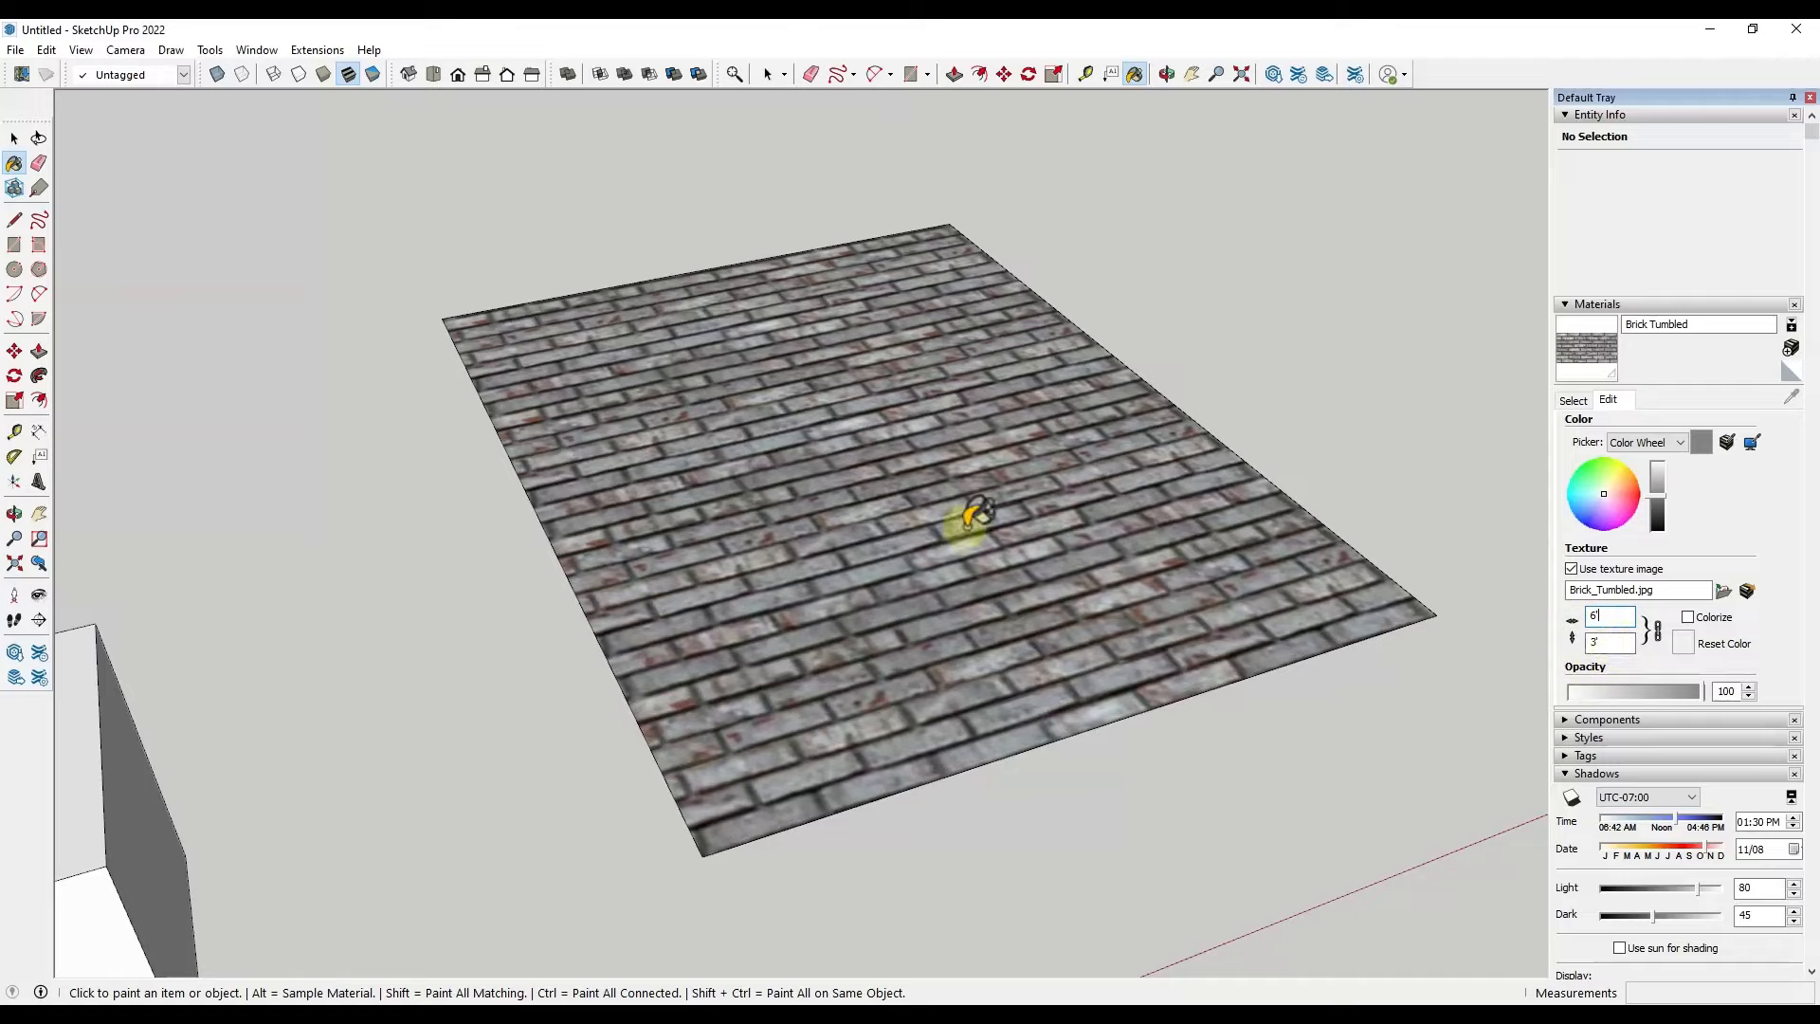
Unlock the Brick Tumbled texture's aspect ratio and set its height to 10'
left_click(1659, 629)
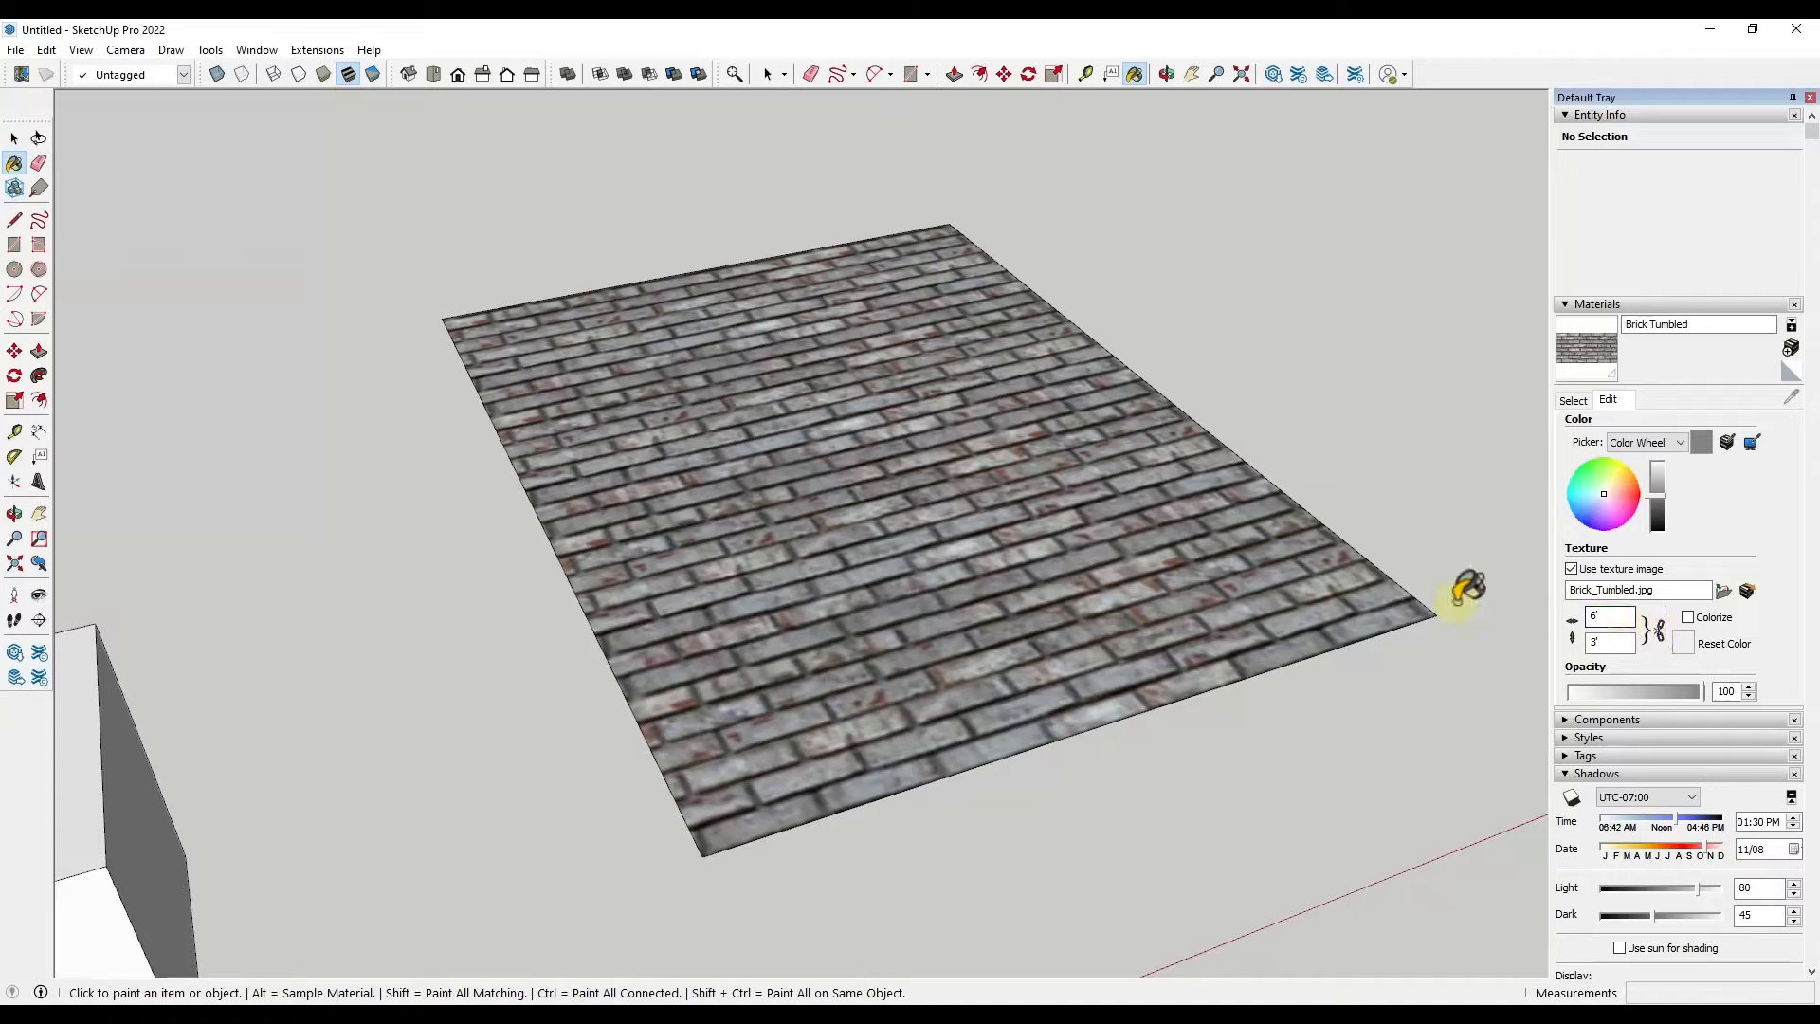
double_click(1608, 642)
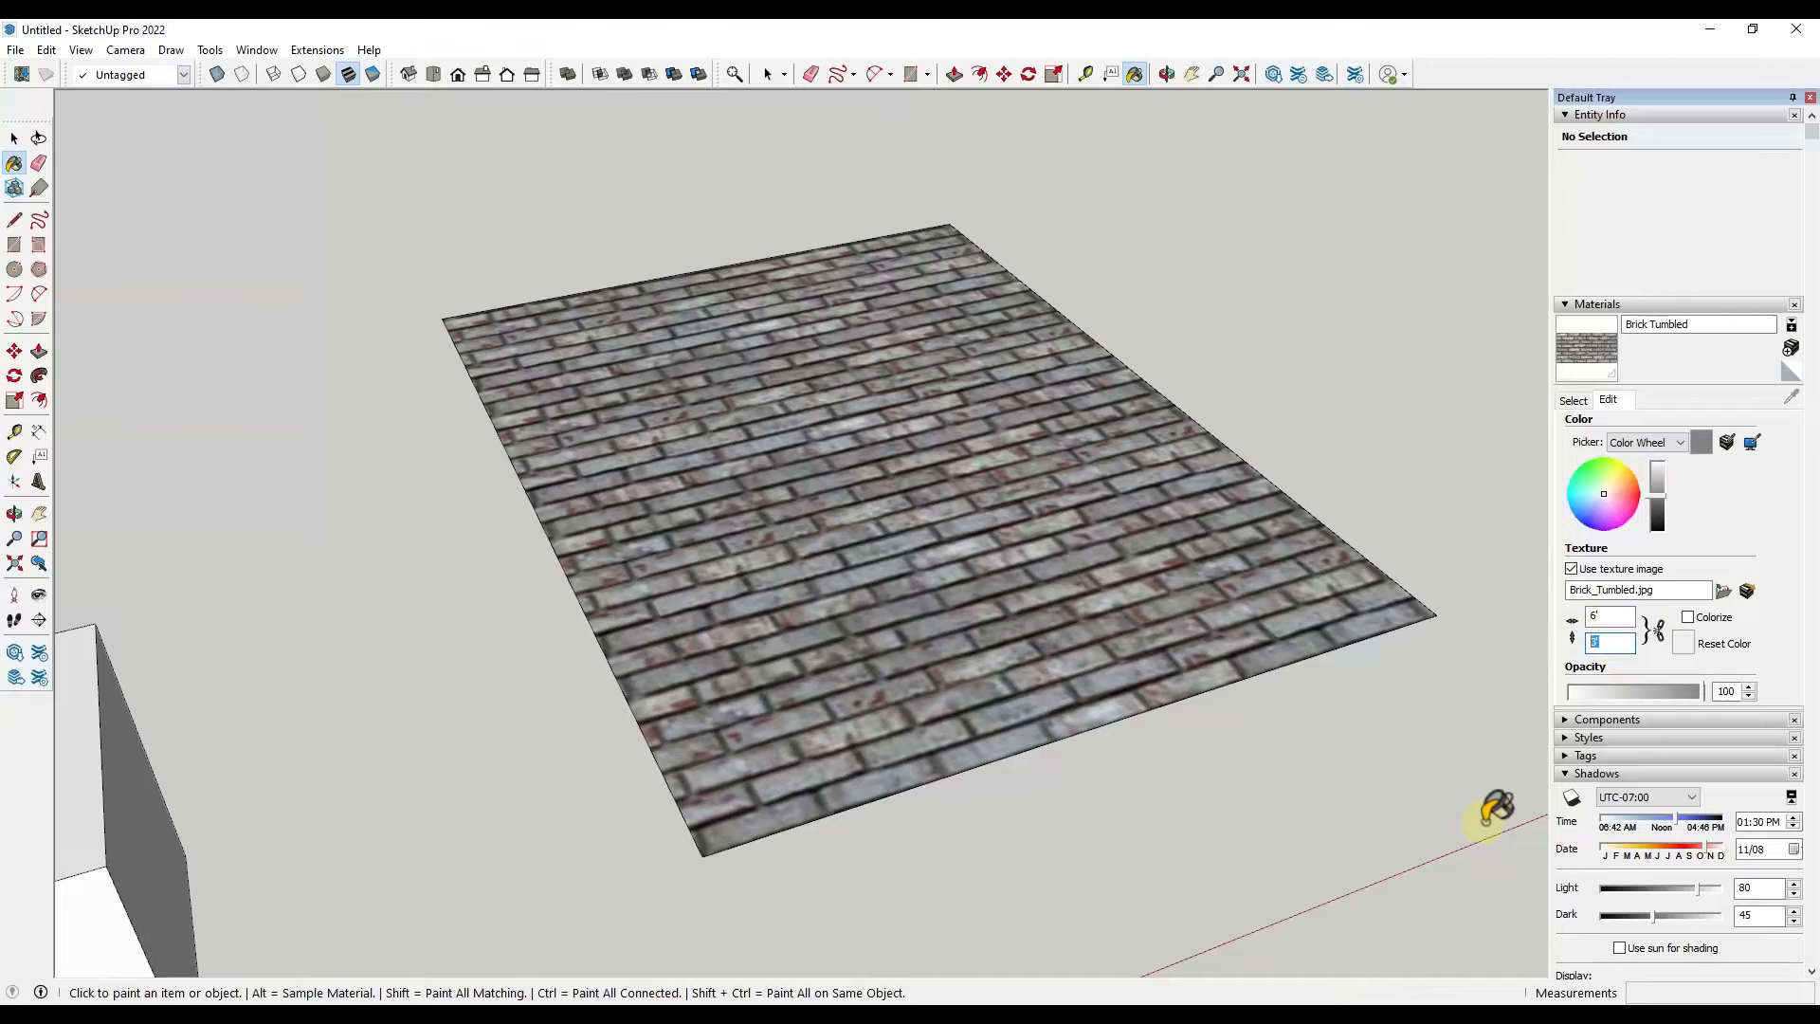
type("10")
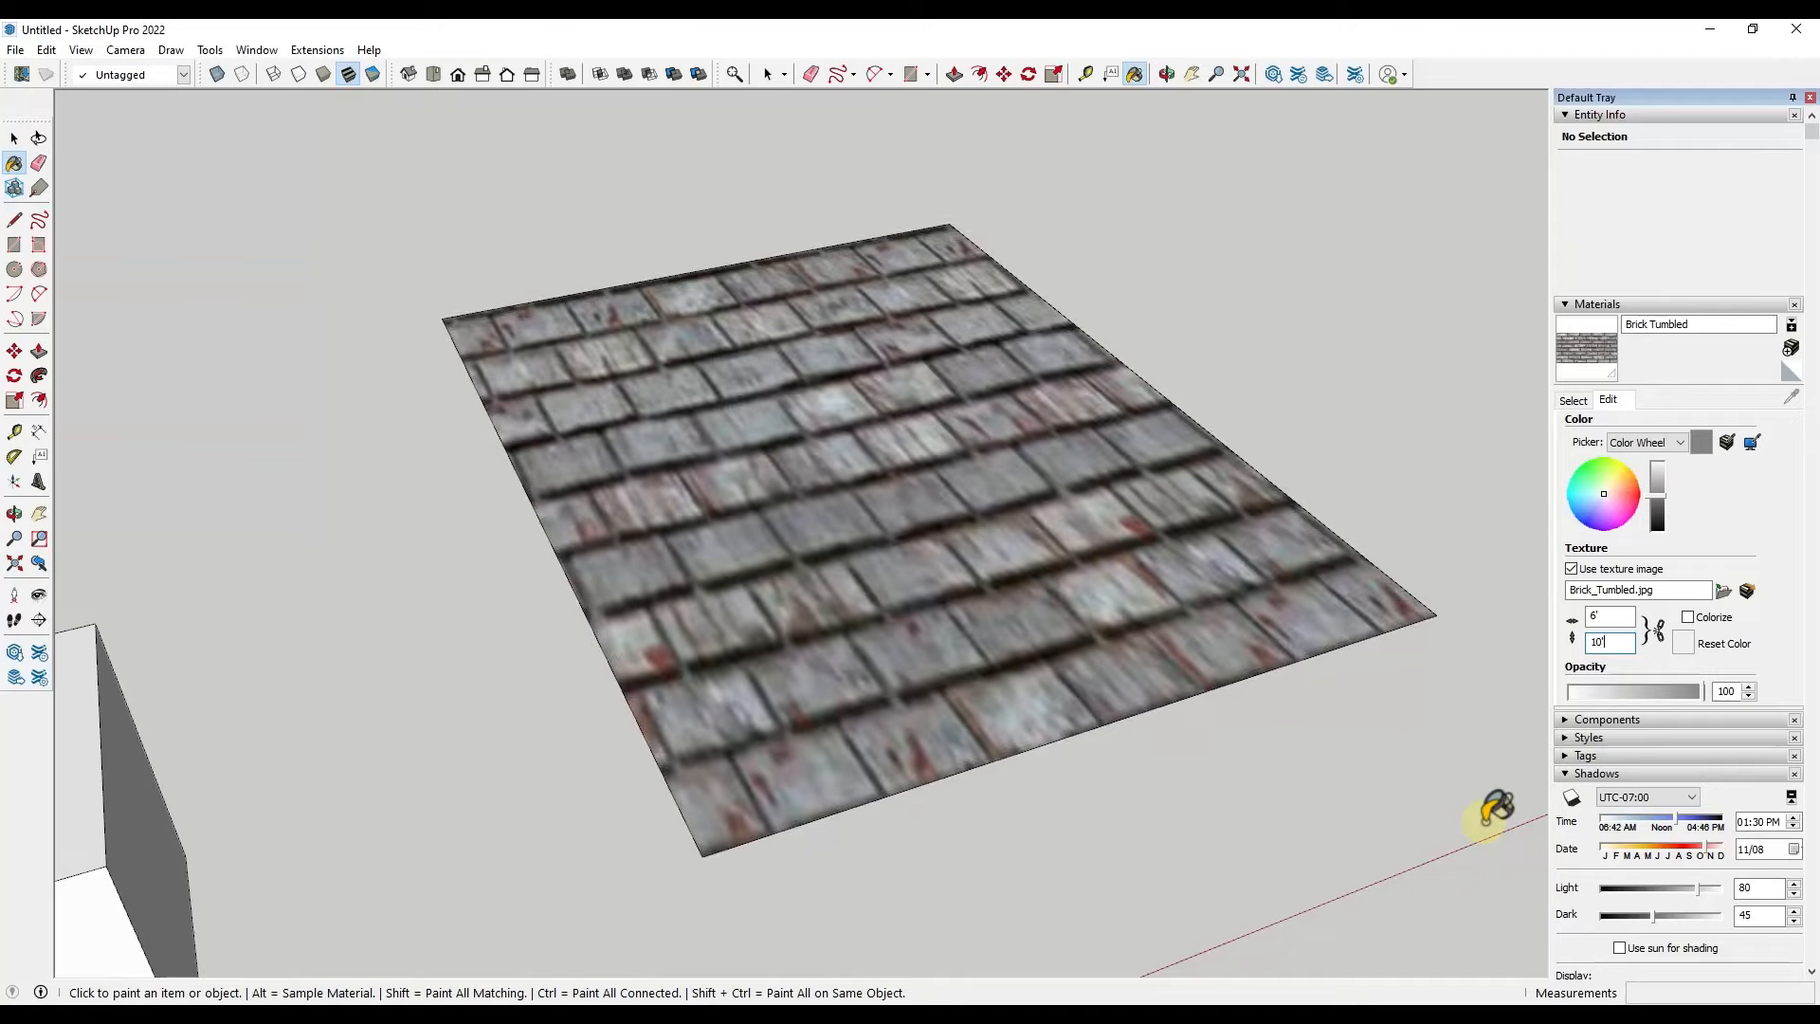
mouse_move(772, 358)
middle_mouse_down()
mouse_move(796, 617)
mouse_move(800, 523)
mouse_move(682, 292)
middle_mouse_up()
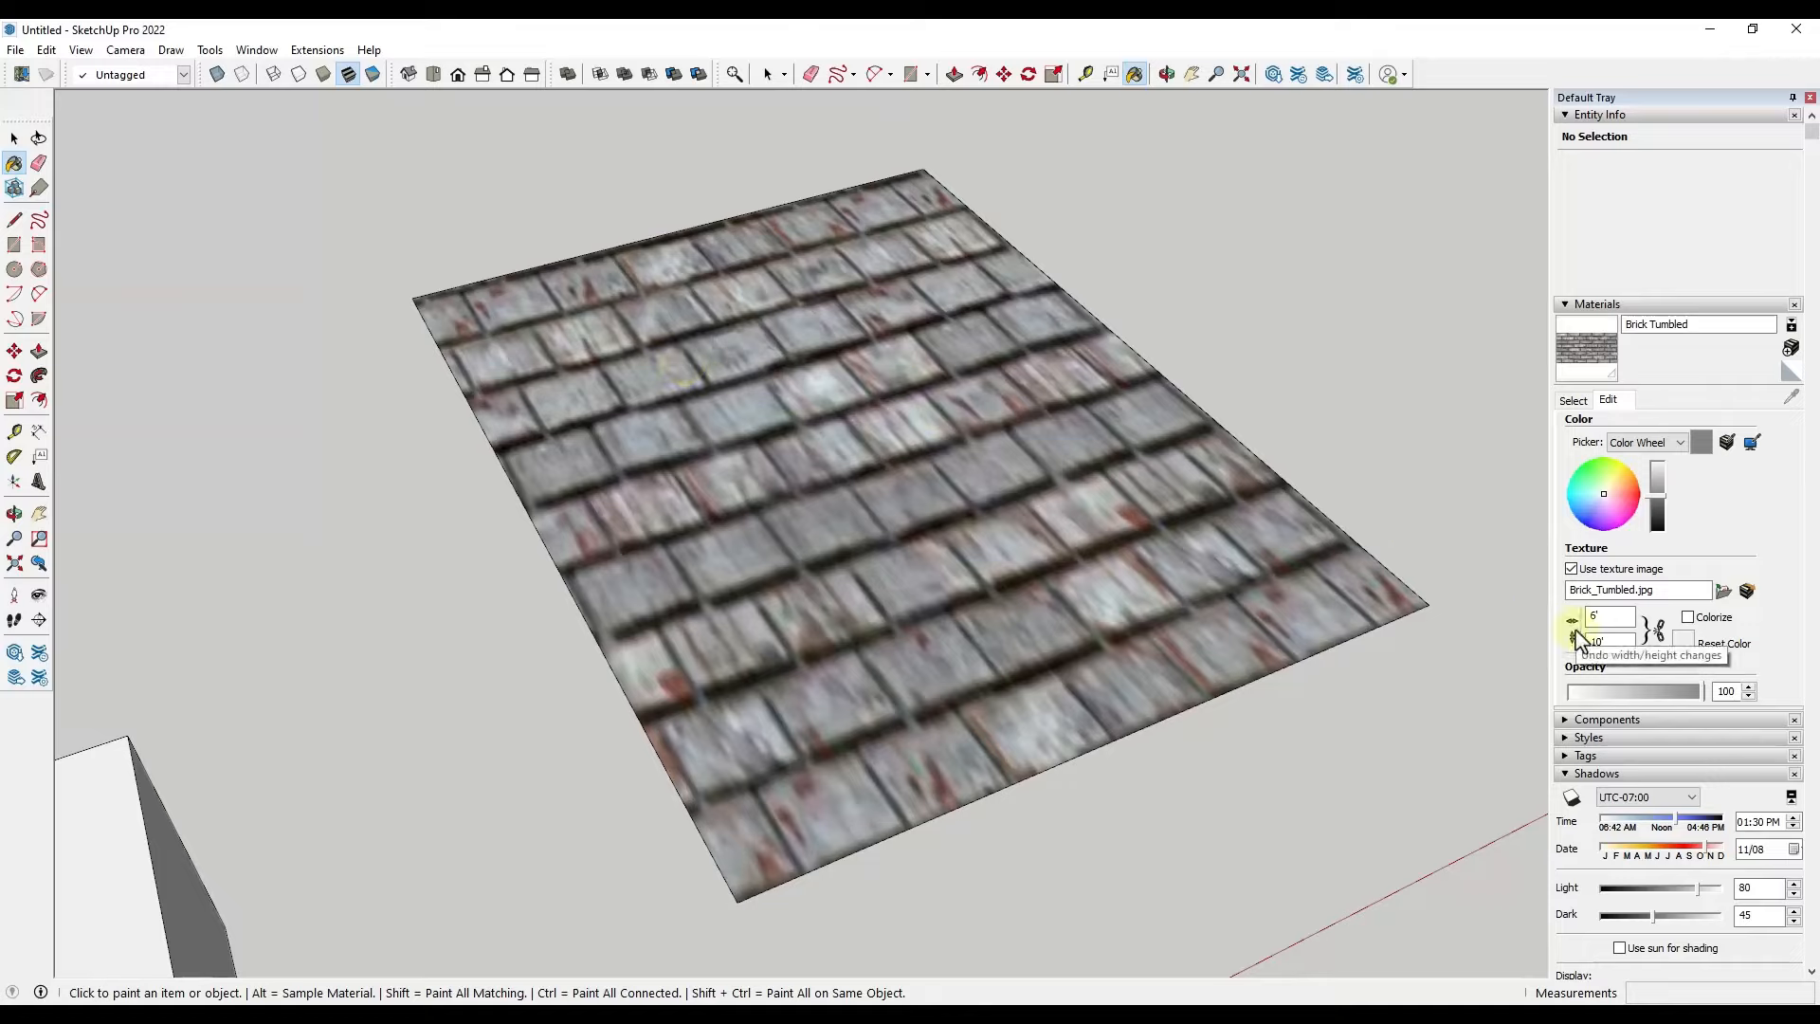
Reset the Brick Tumbled texture's width and height to their original values
left_click(1658, 633)
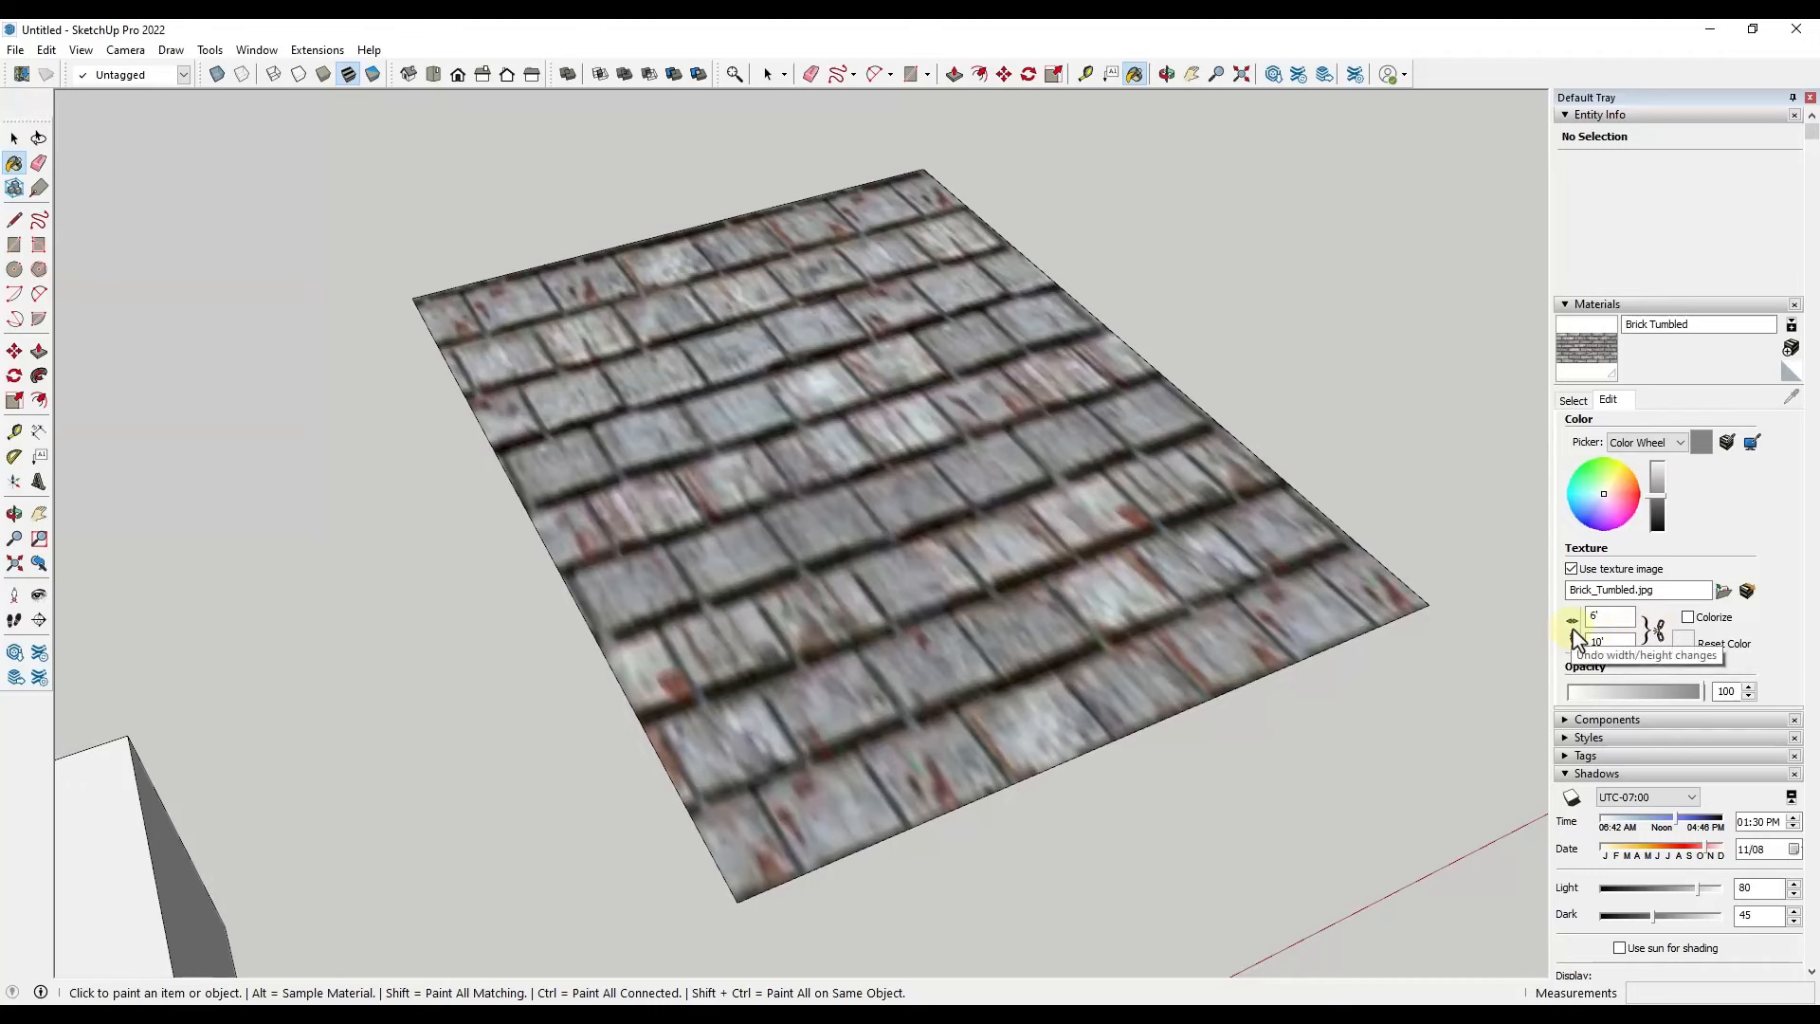
left_click(1573, 625)
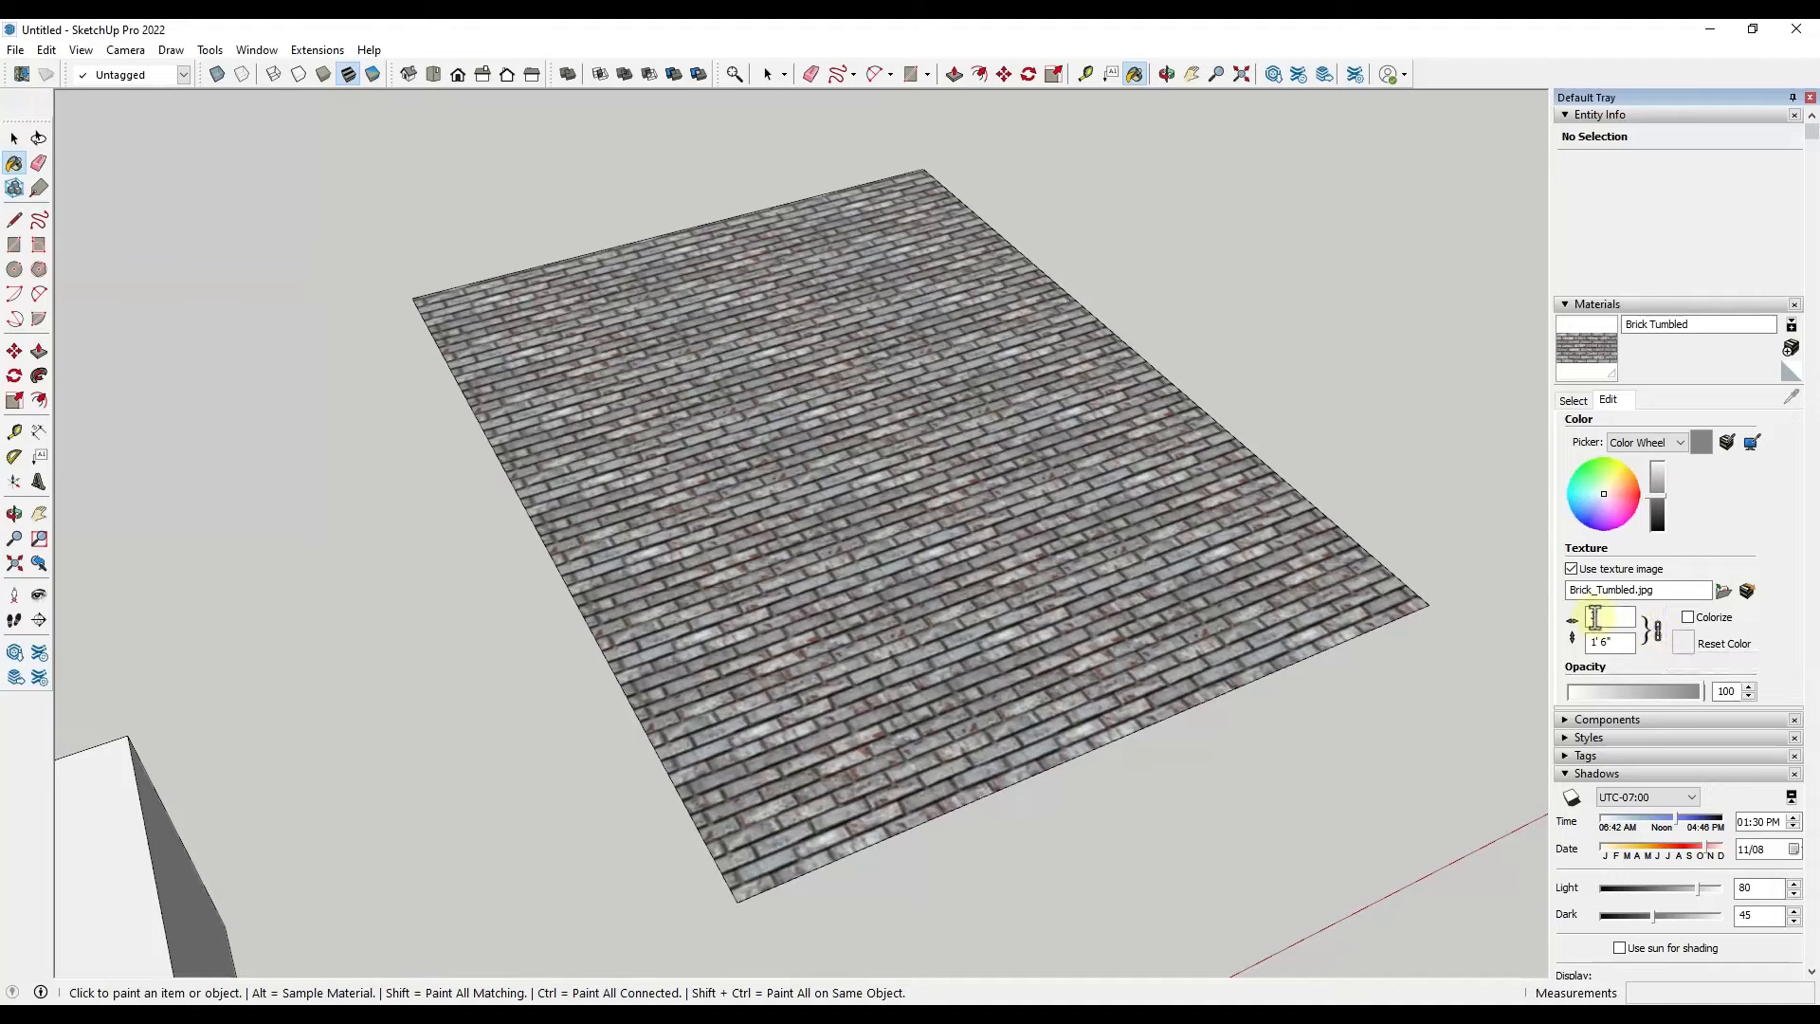
Shift the Brick Tumbled material's color to teal on the color wheel with Colorize off
middle_click_drag(1167, 612, 1073, 485)
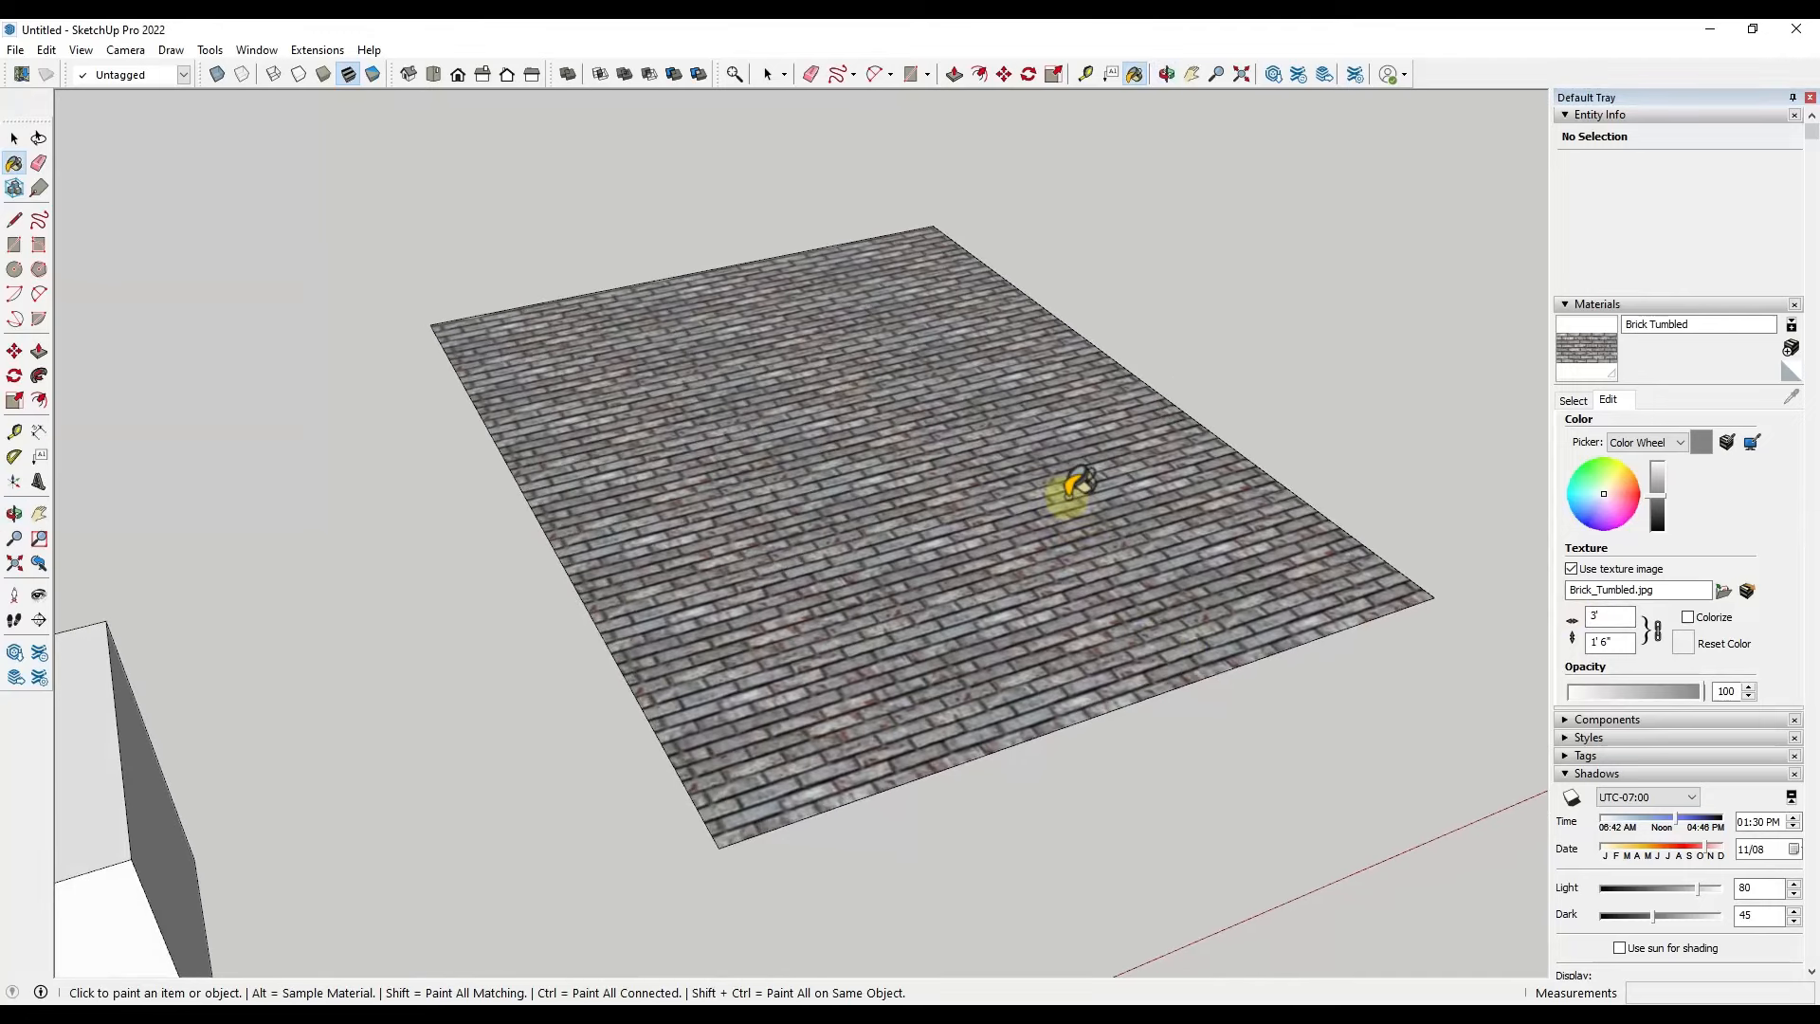
scroll(938, 398, "up", 4)
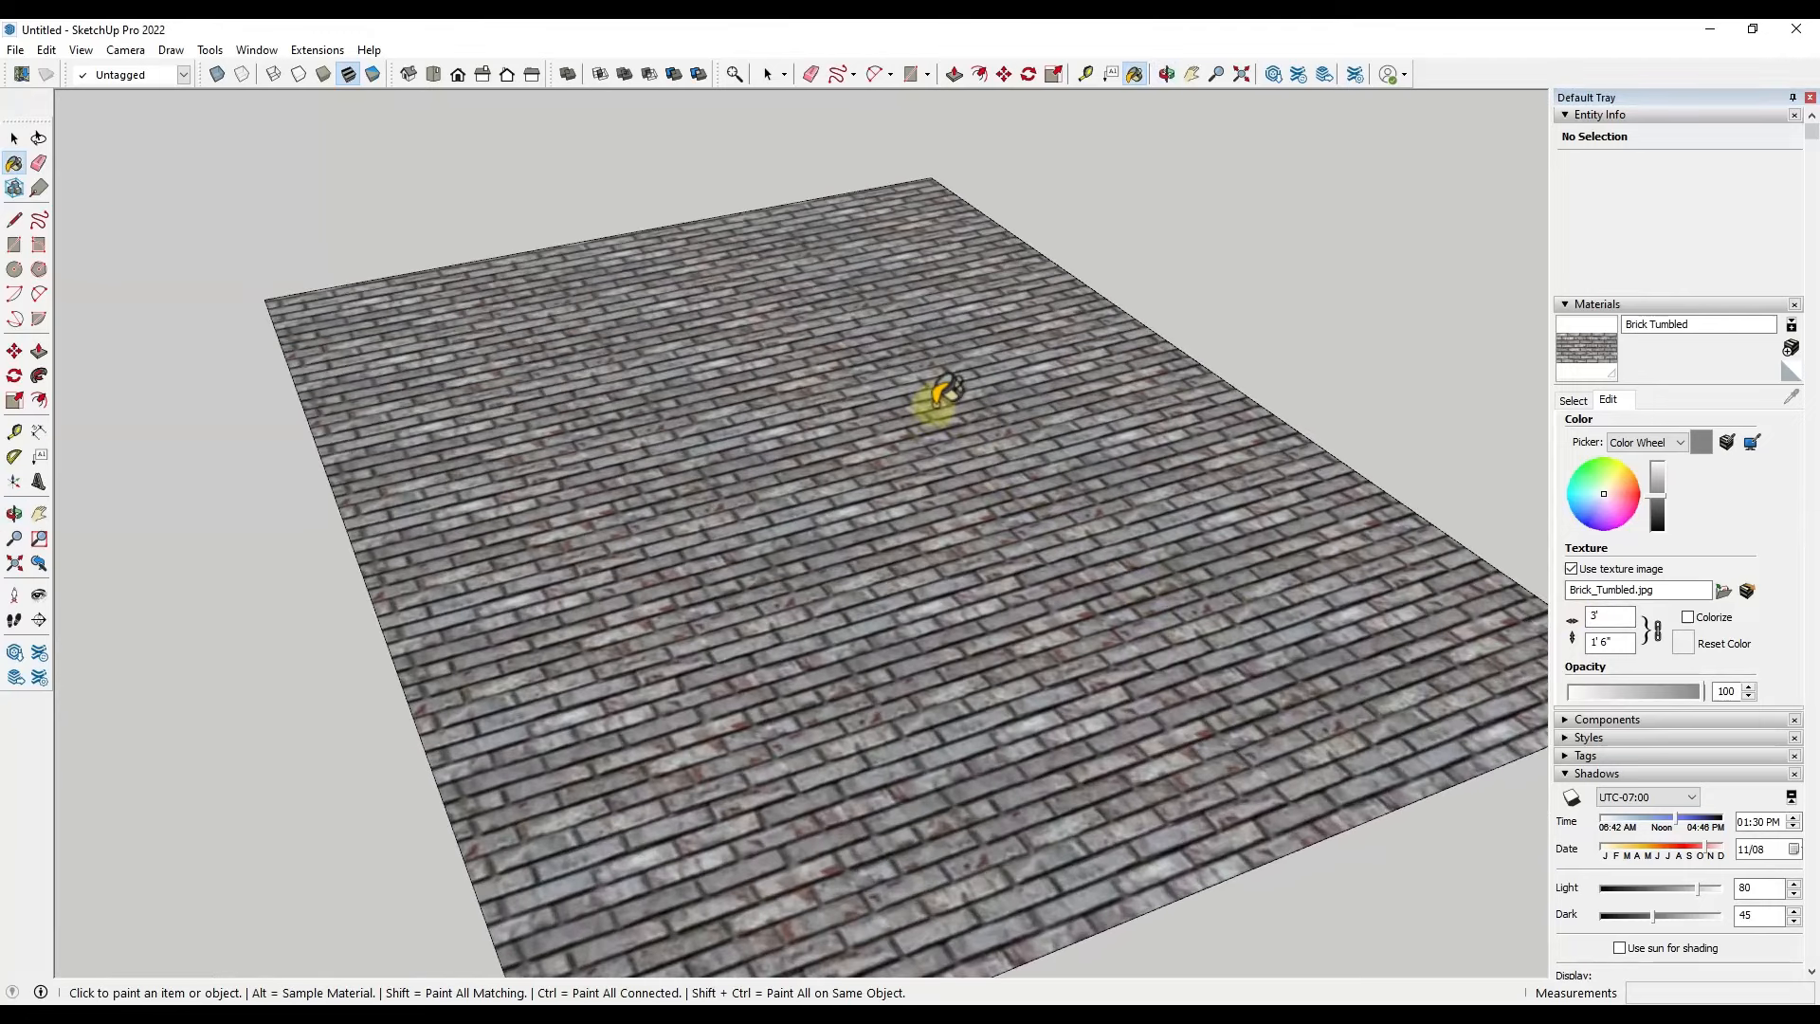
middle_click_drag(934, 402, 929, 464)
scroll(902, 345, "down", 4)
scroll(884, 497, "up", 3)
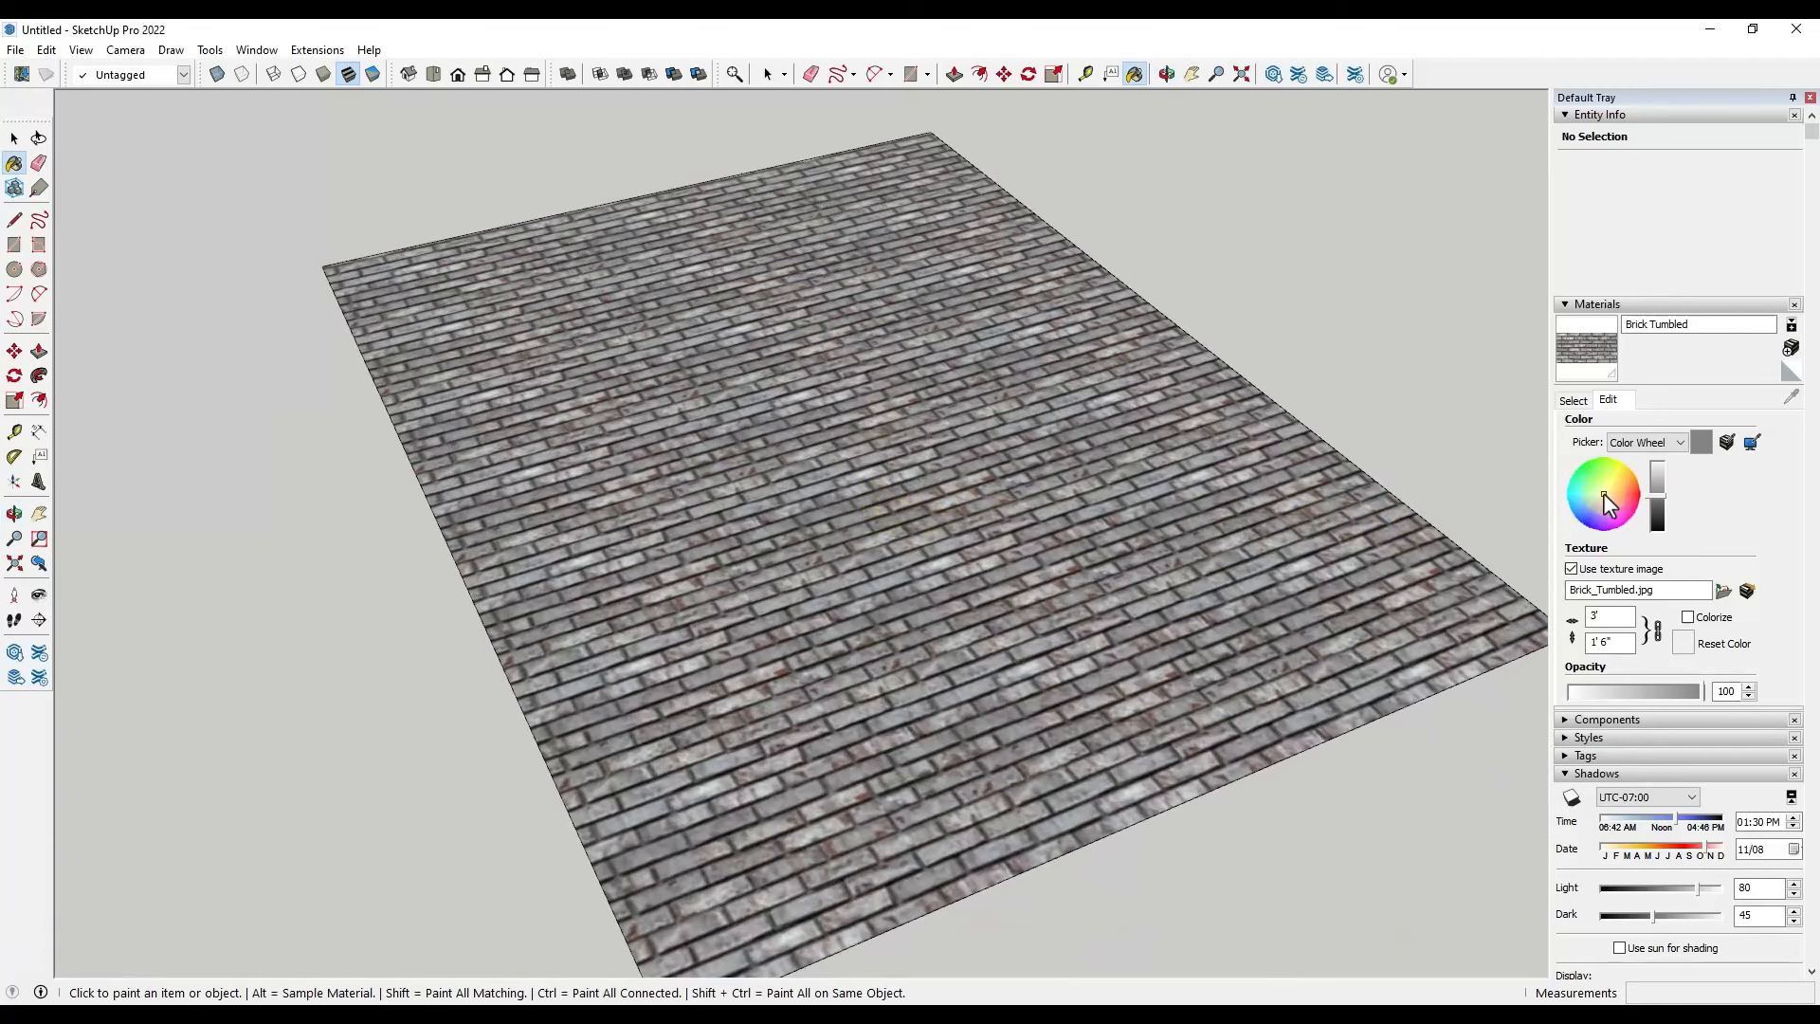
mouse_move(1611, 503)
left_mouse_down()
mouse_move(1624, 479)
mouse_move(1623, 529)
mouse_move(1576, 492)
left_mouse_up()
middle_click_drag(954, 469, 868, 637)
scroll(879, 416, "down", 3)
scroll(891, 432, "up", 4)
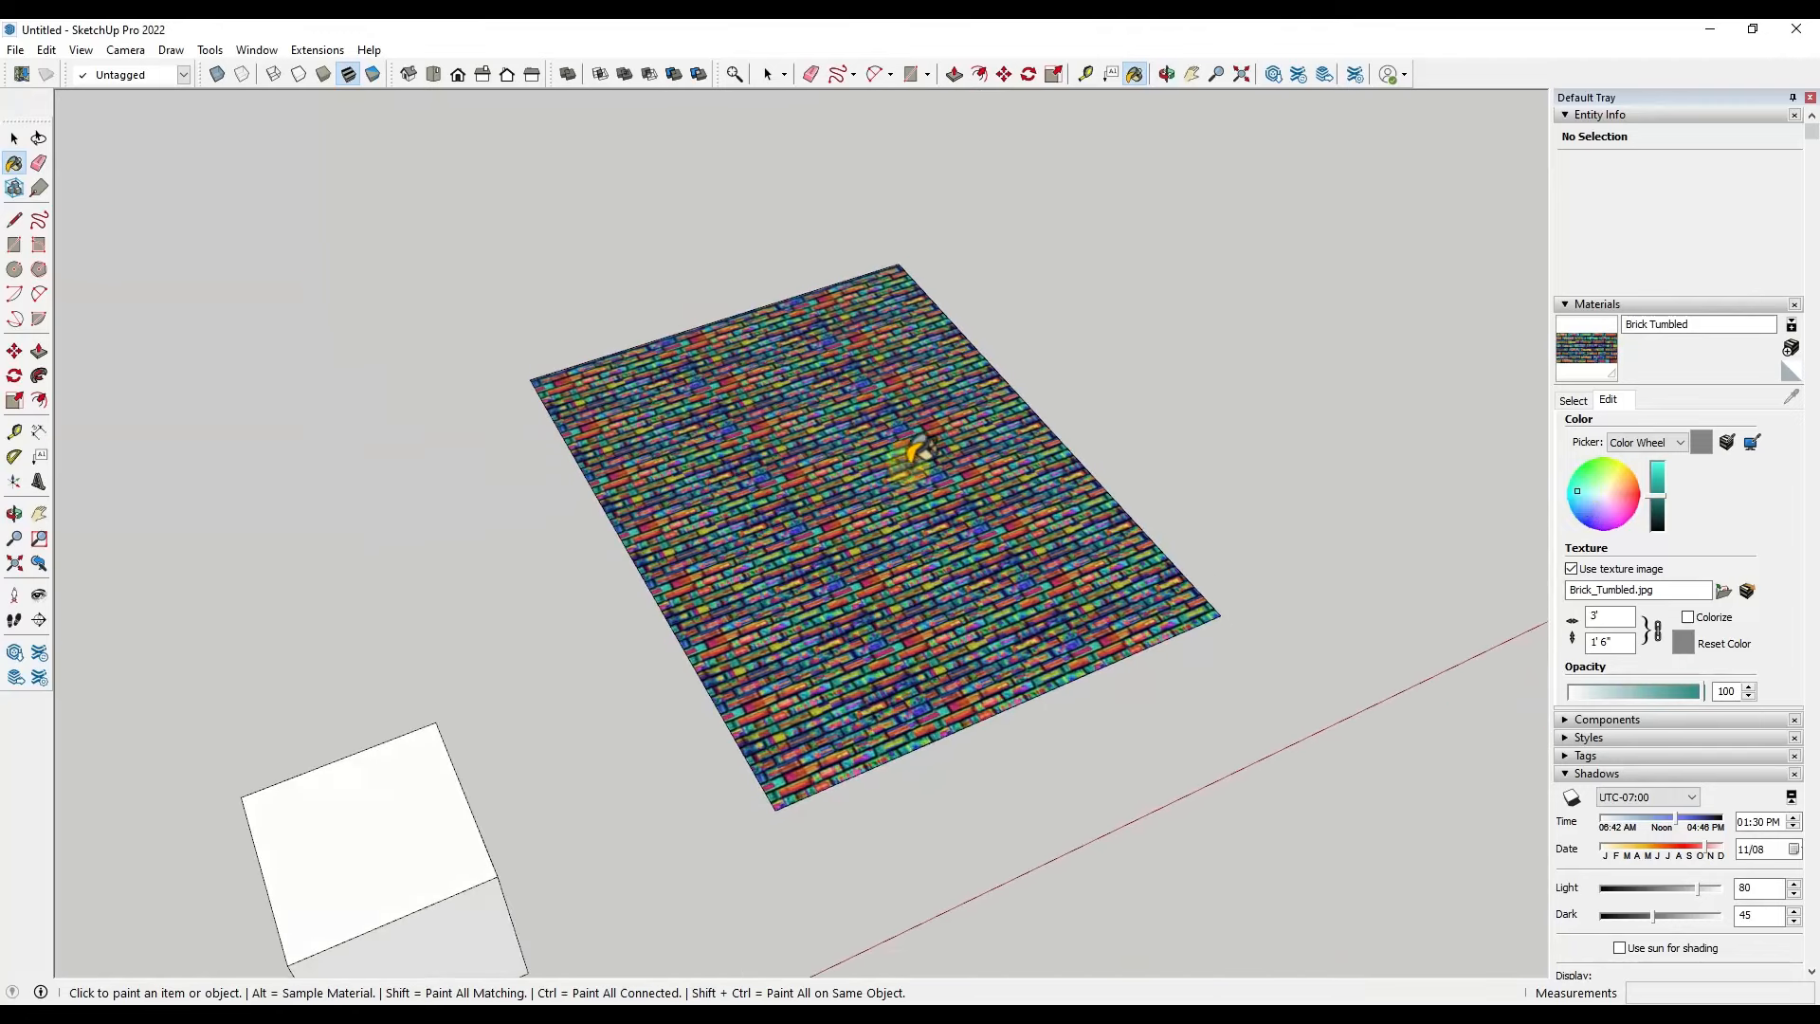
middle_click_drag(860, 487, 862, 437)
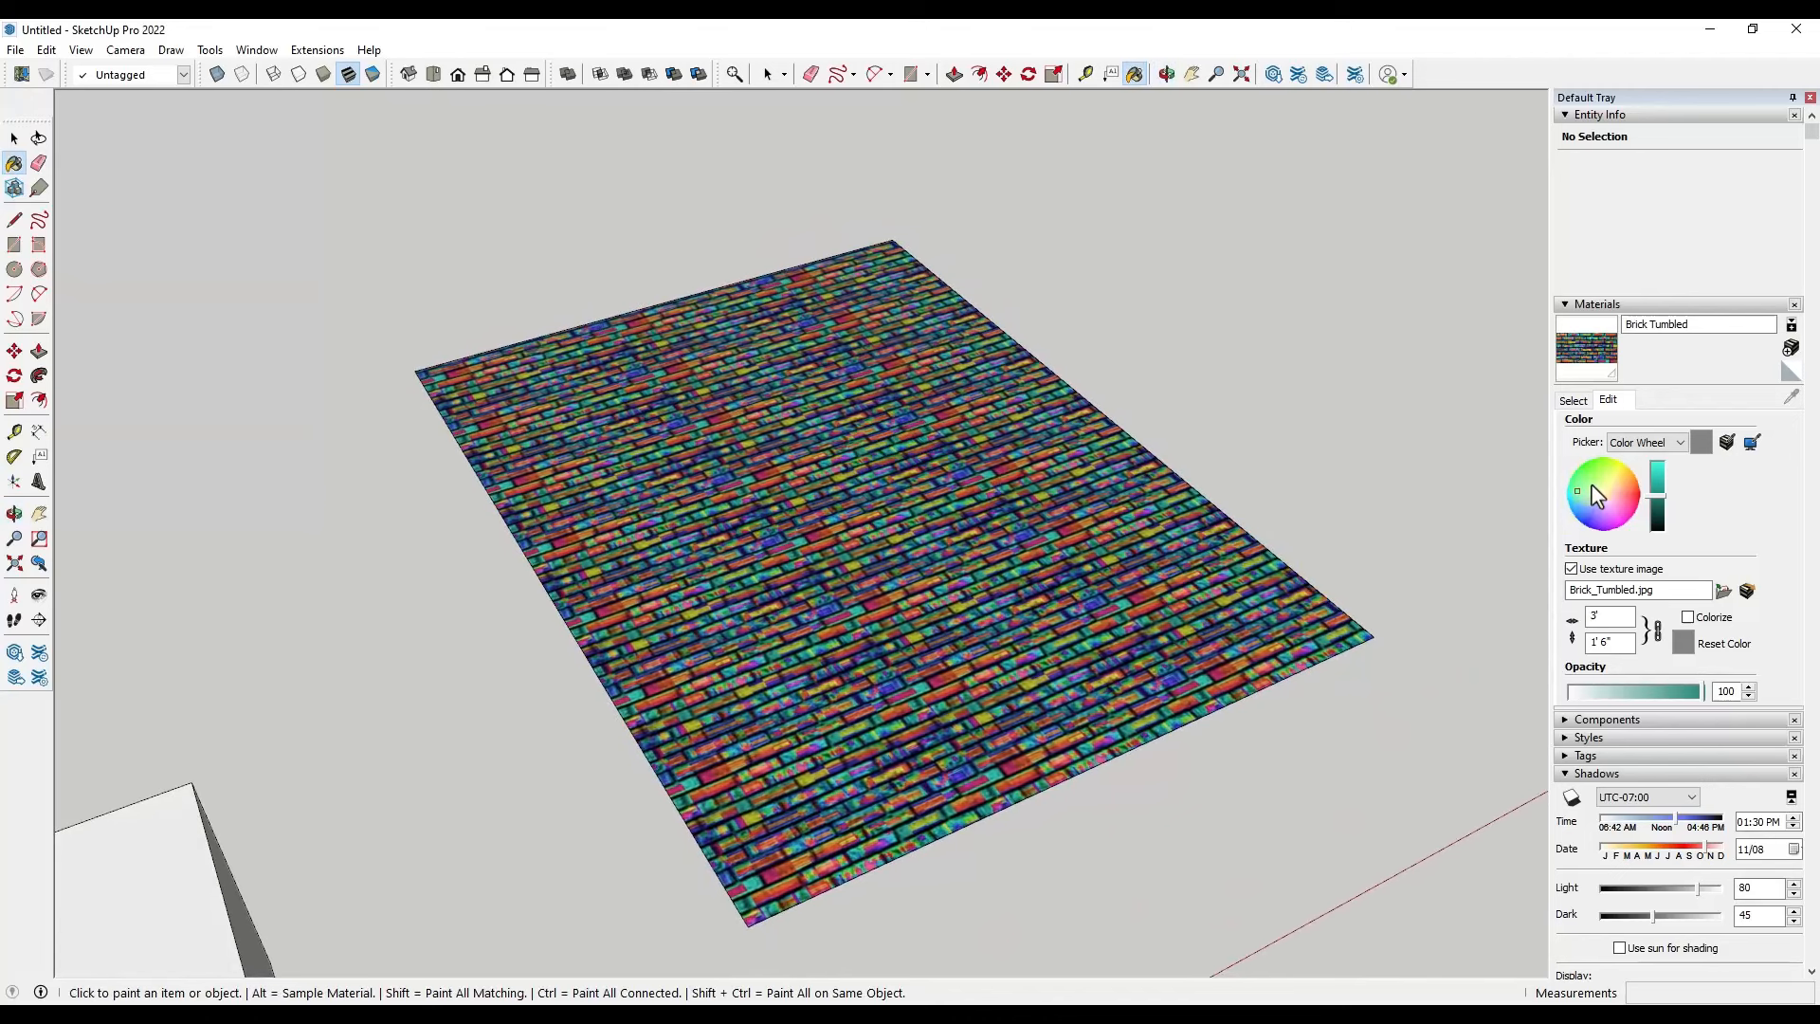
Reset the Brick Tumbled material's color after the teal shift
left_click(1684, 646)
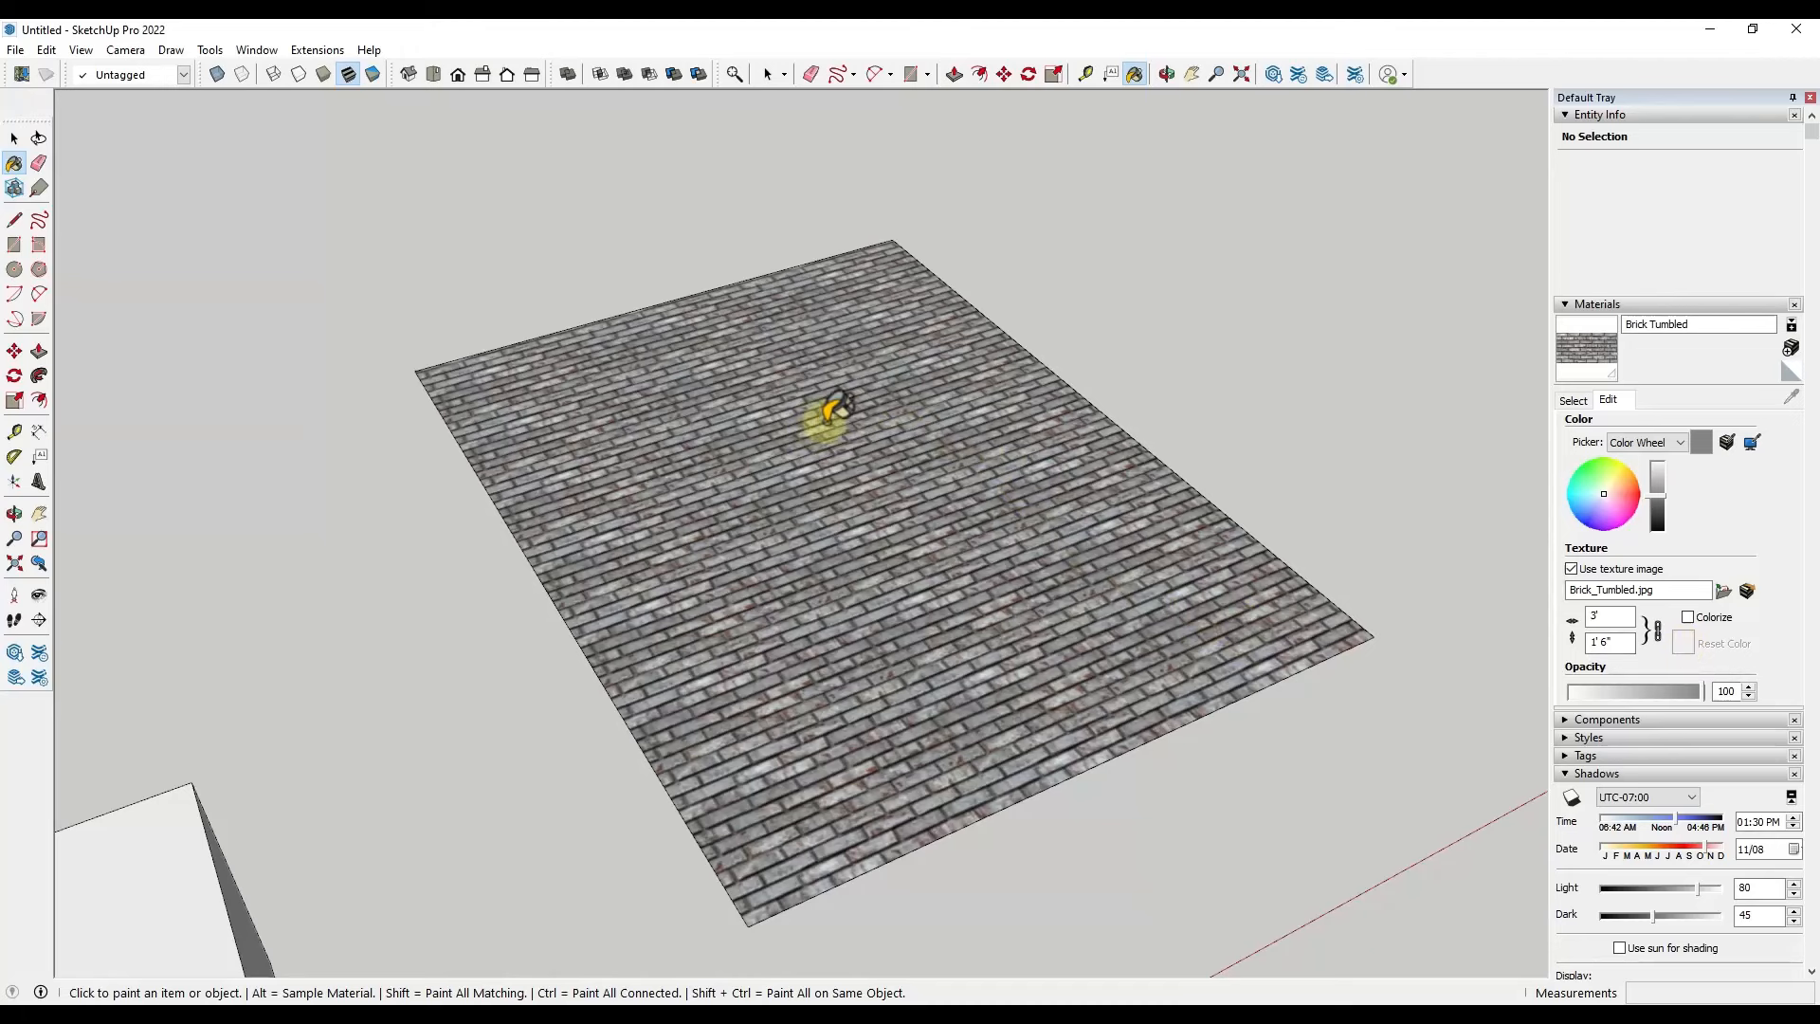
scroll(812, 418, "down", 2)
scroll(902, 386, "up", 5)
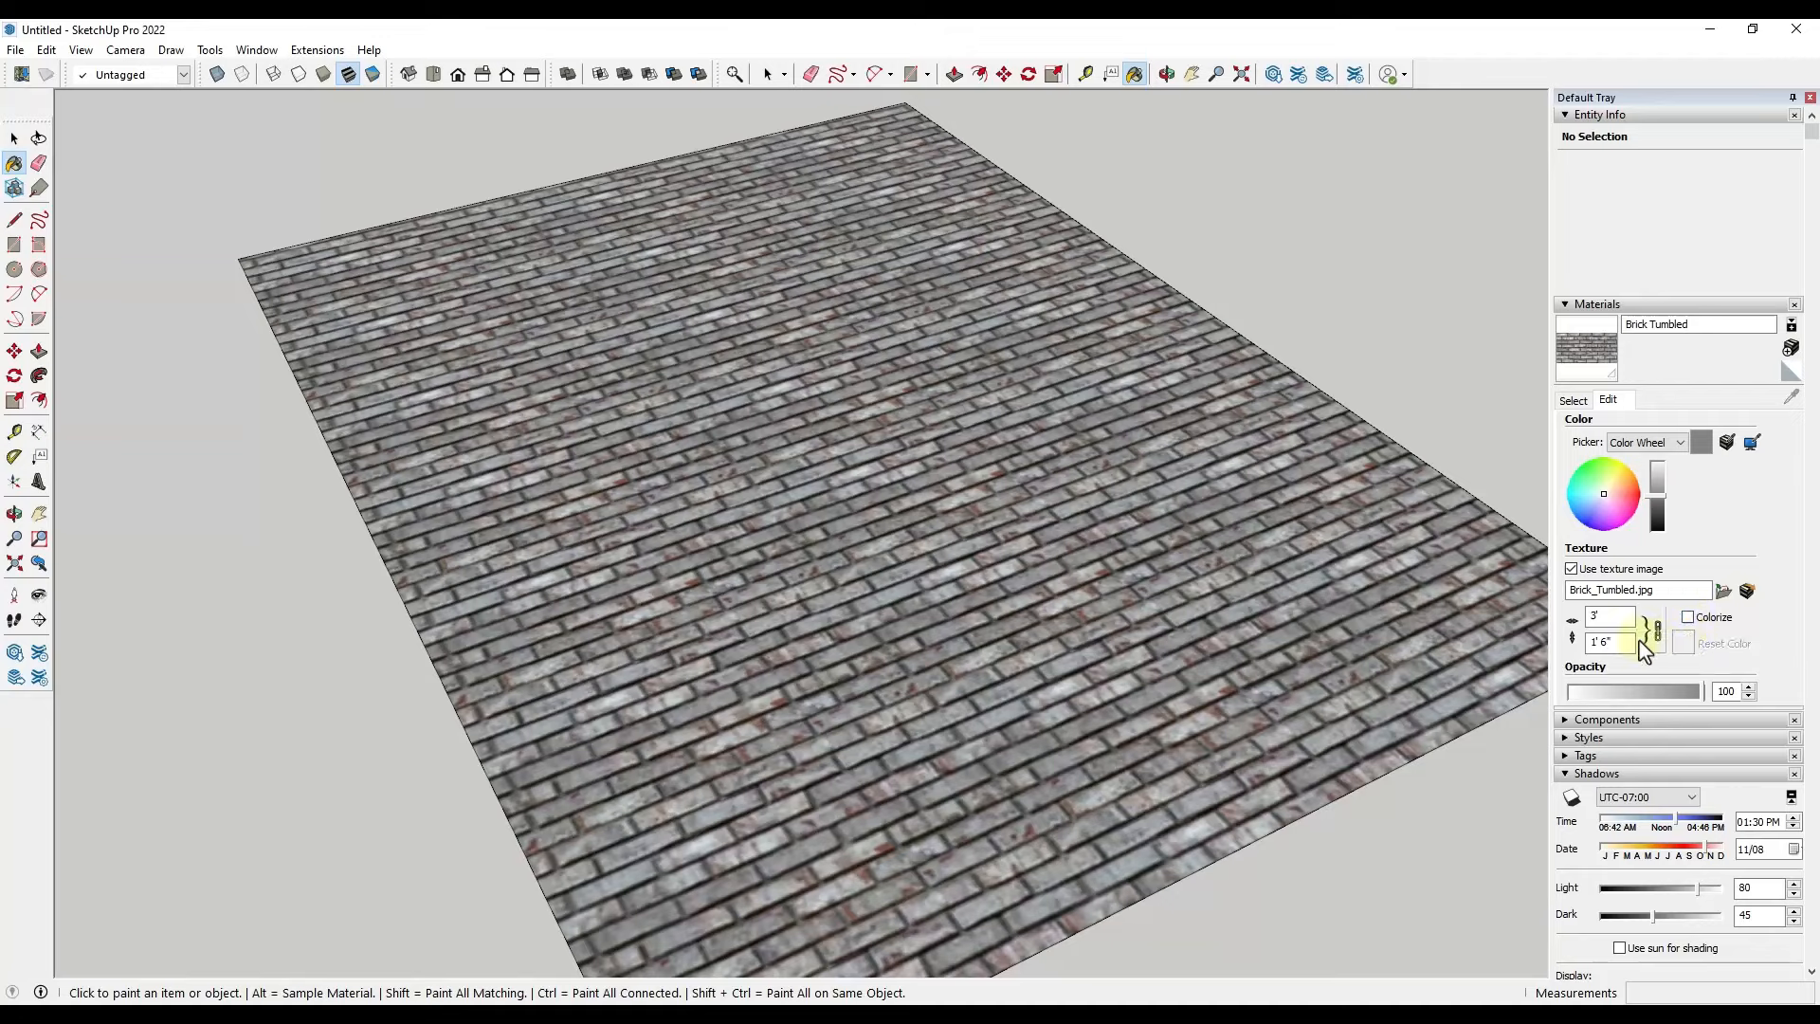
Enable Colorize for Brick Tumbled and give the bricks a faint reddish tint on the color wheel
left_click(1689, 617)
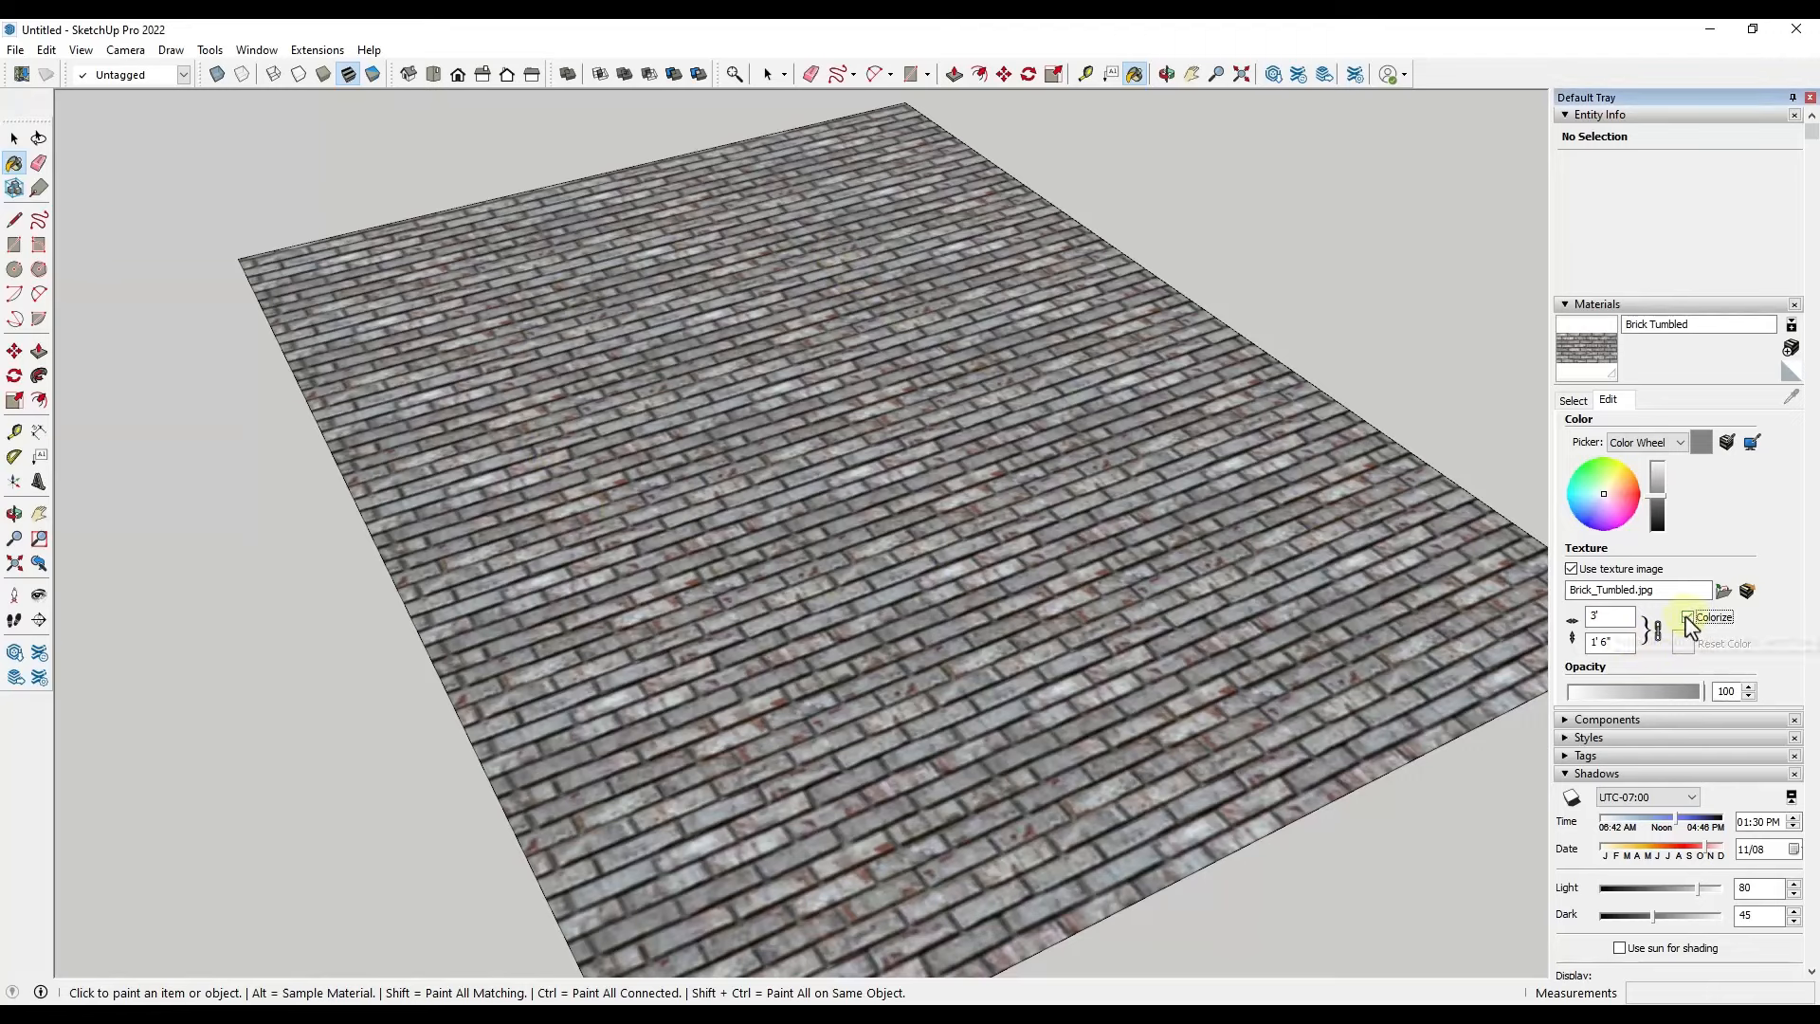
left_click(1617, 493)
left_click_drag(1617, 493, 1606, 495)
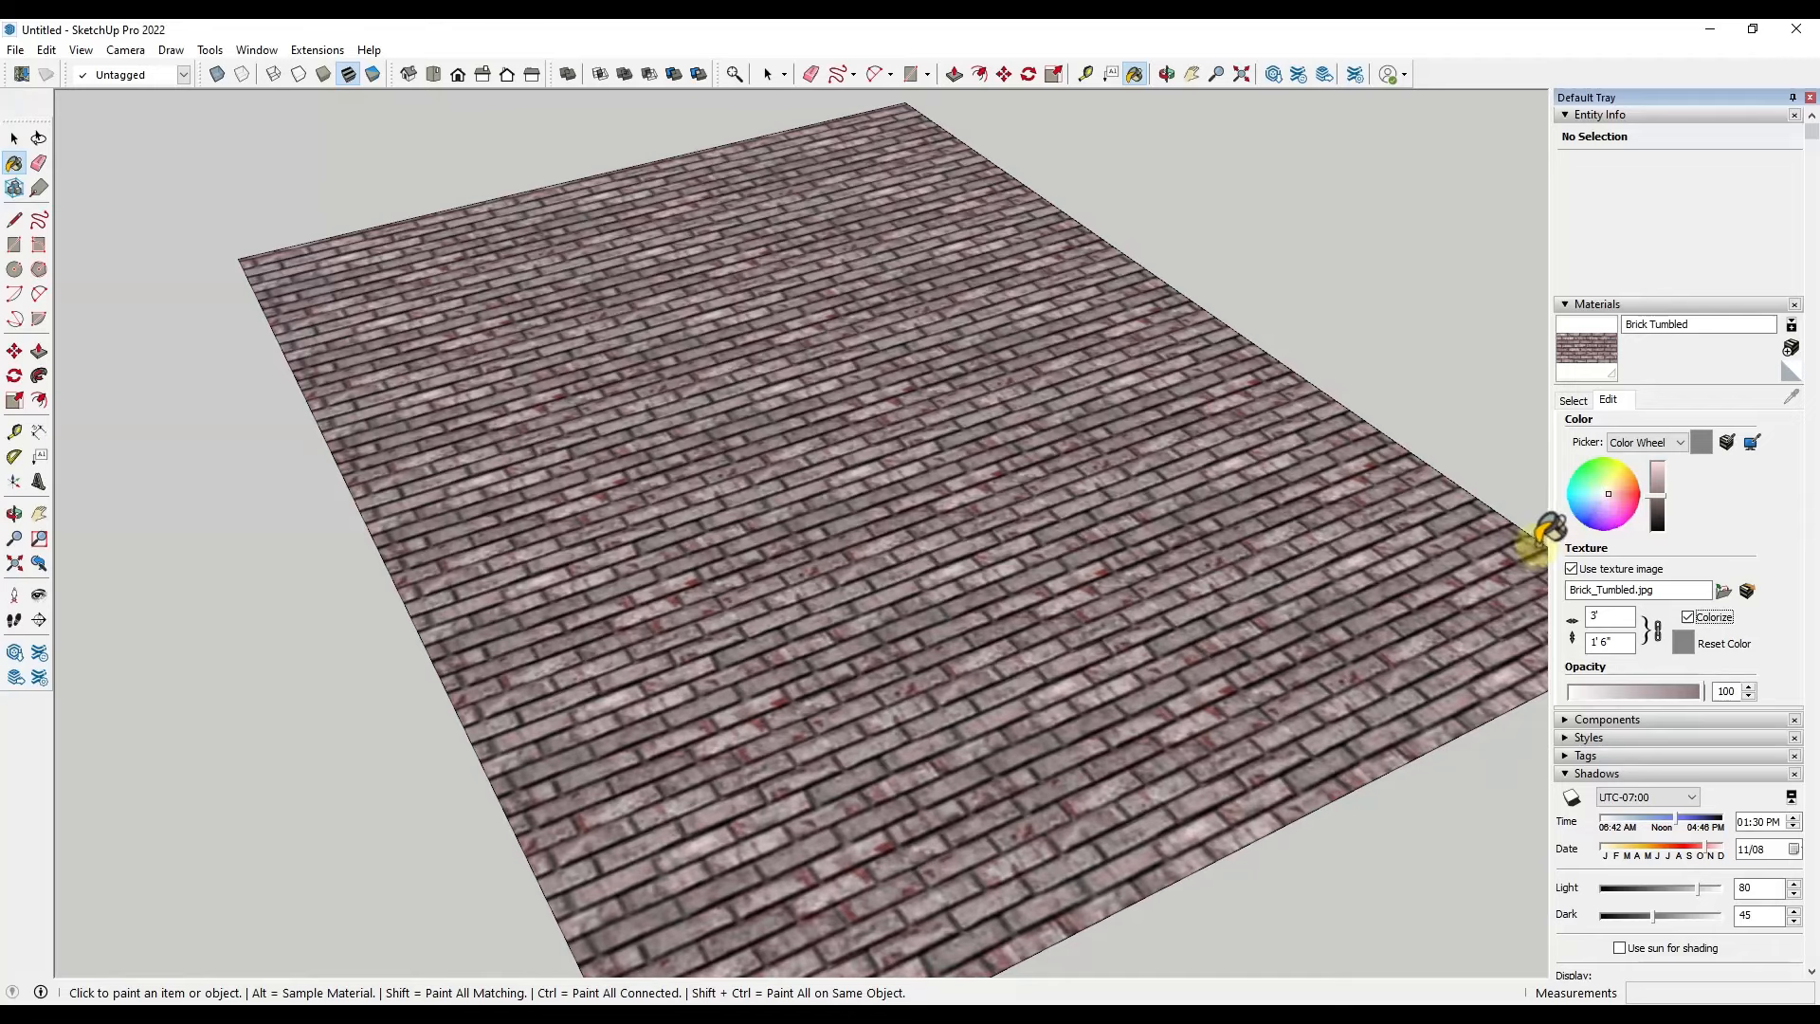
middle_click_drag(900, 433, 895, 459)
scroll(816, 349, "down", 2)
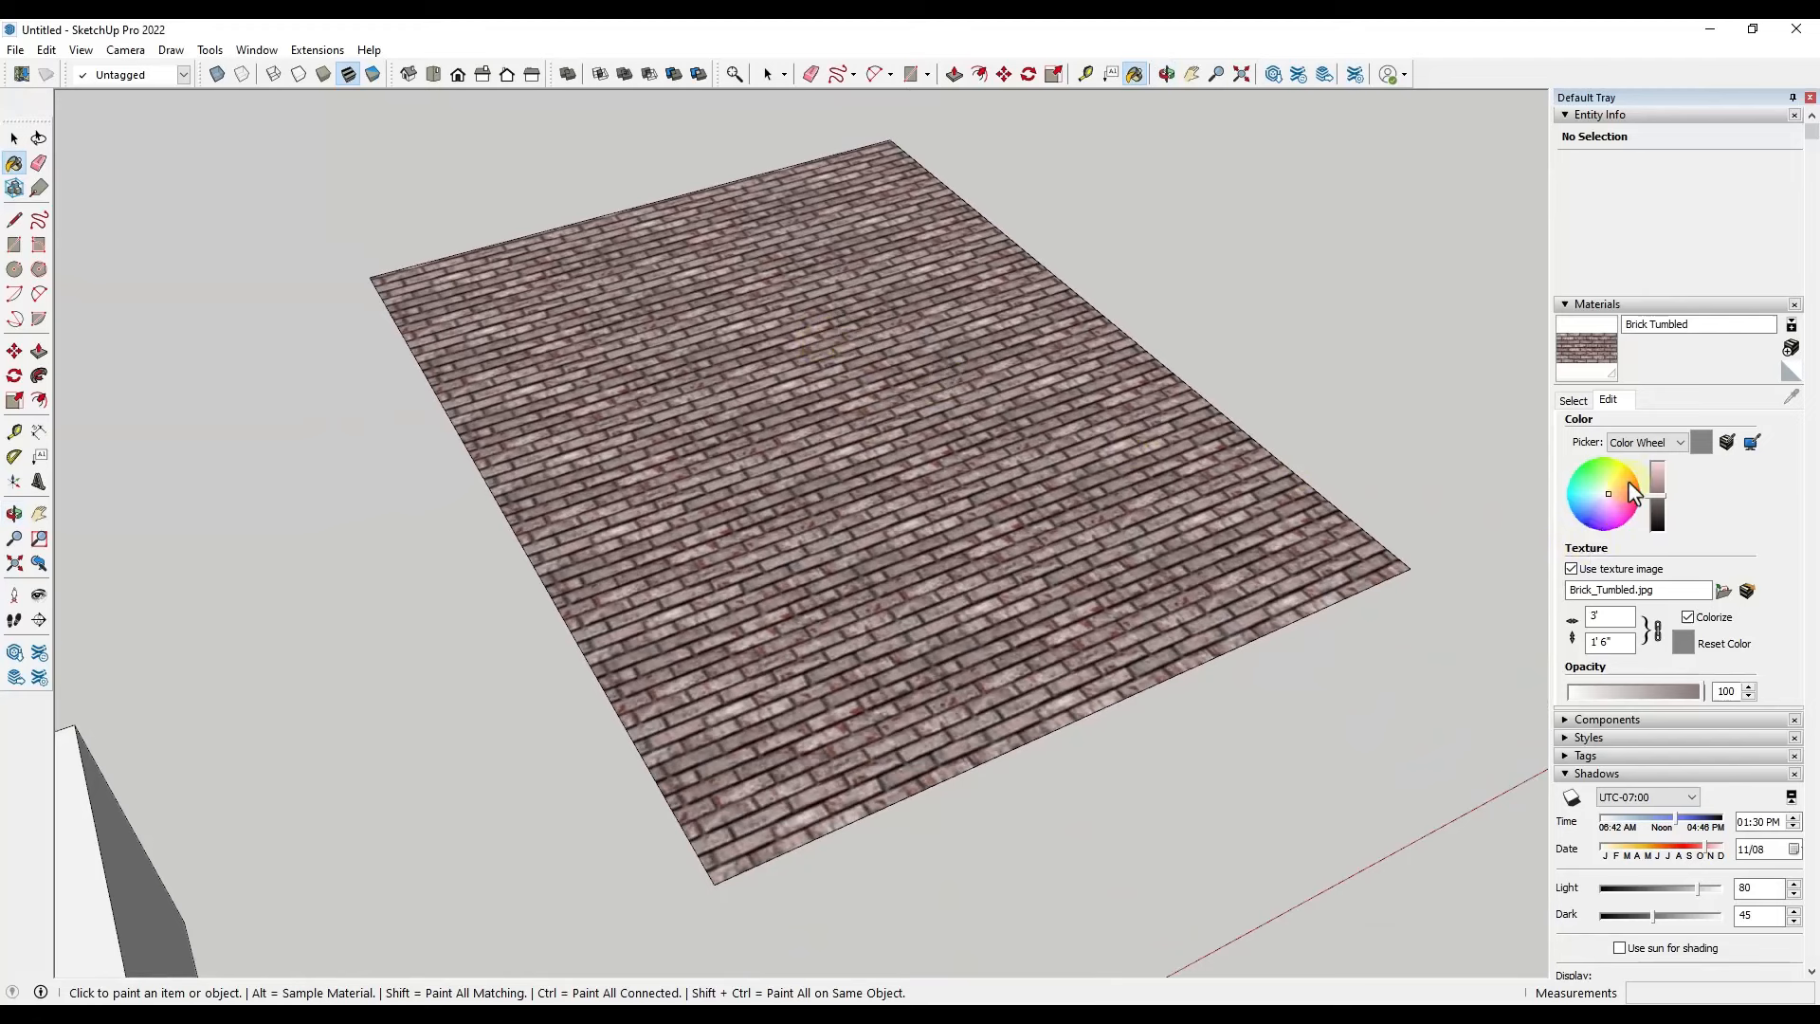
left_click_drag(1622, 477, 1606, 495)
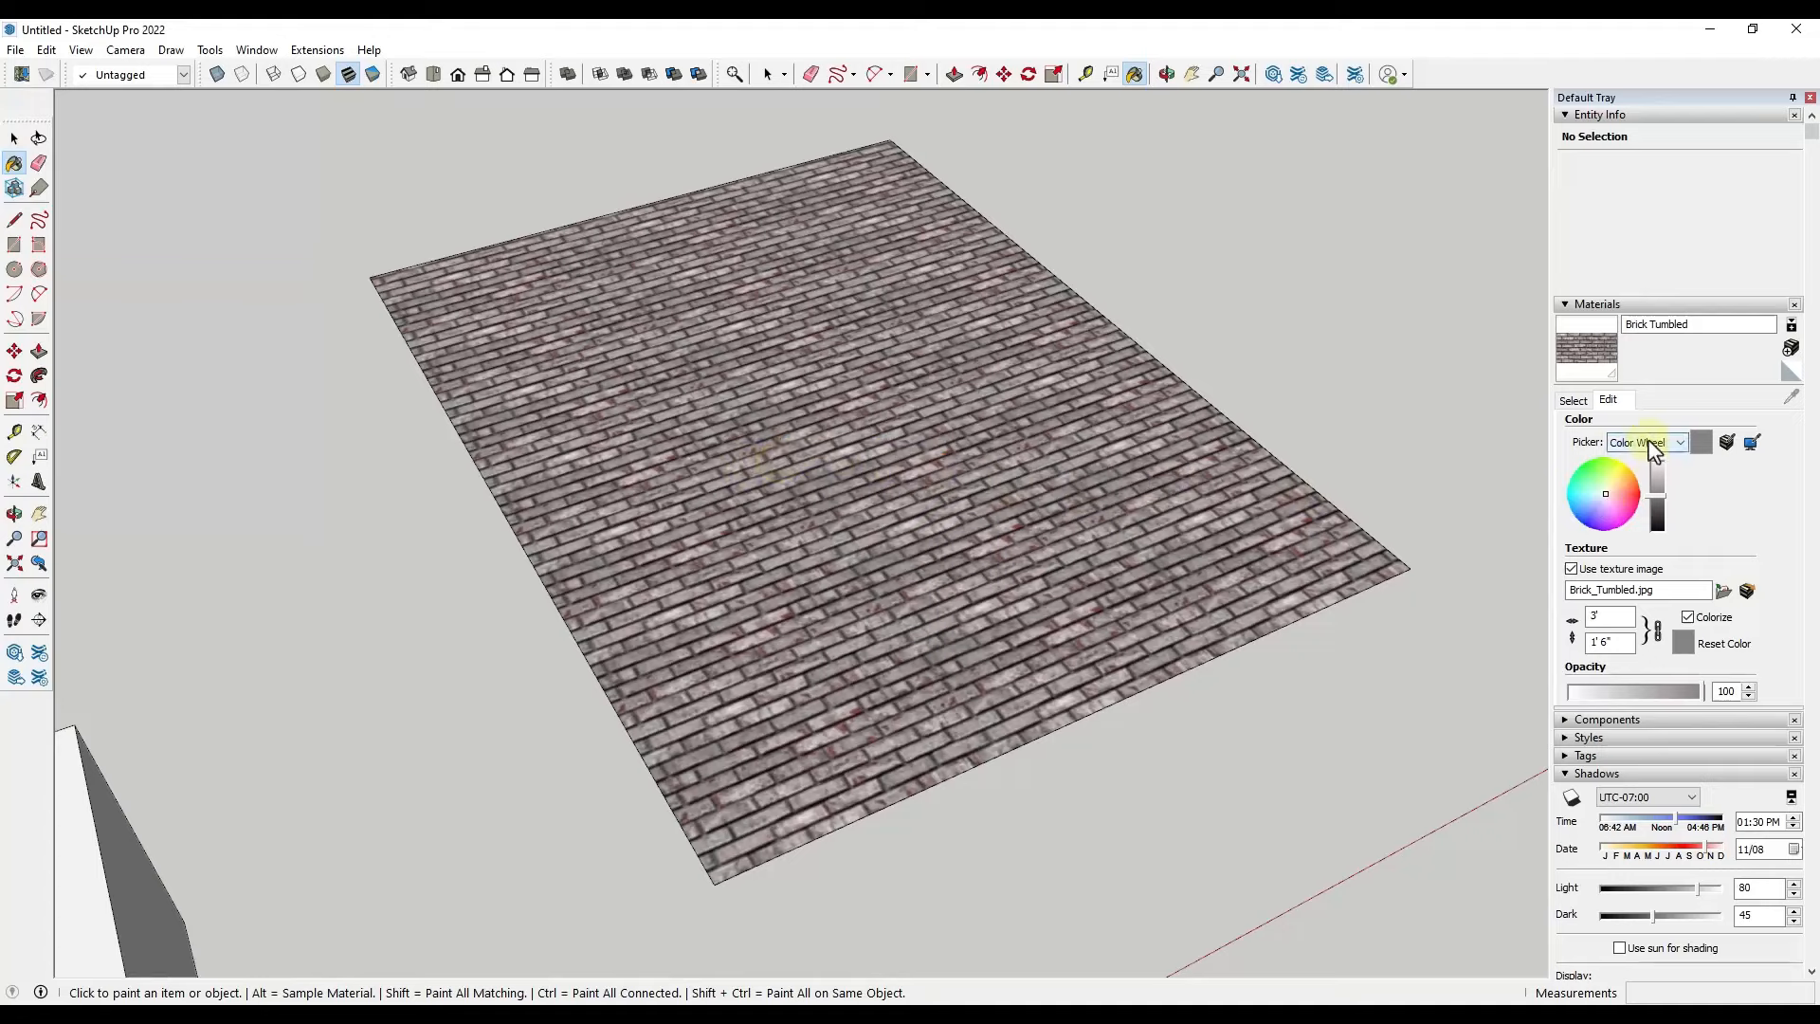
Switch the color picker to RGB and set the Brick Tumbled color to R 150, G 150, B 200
left_click(1648, 438)
left_click(1632, 497)
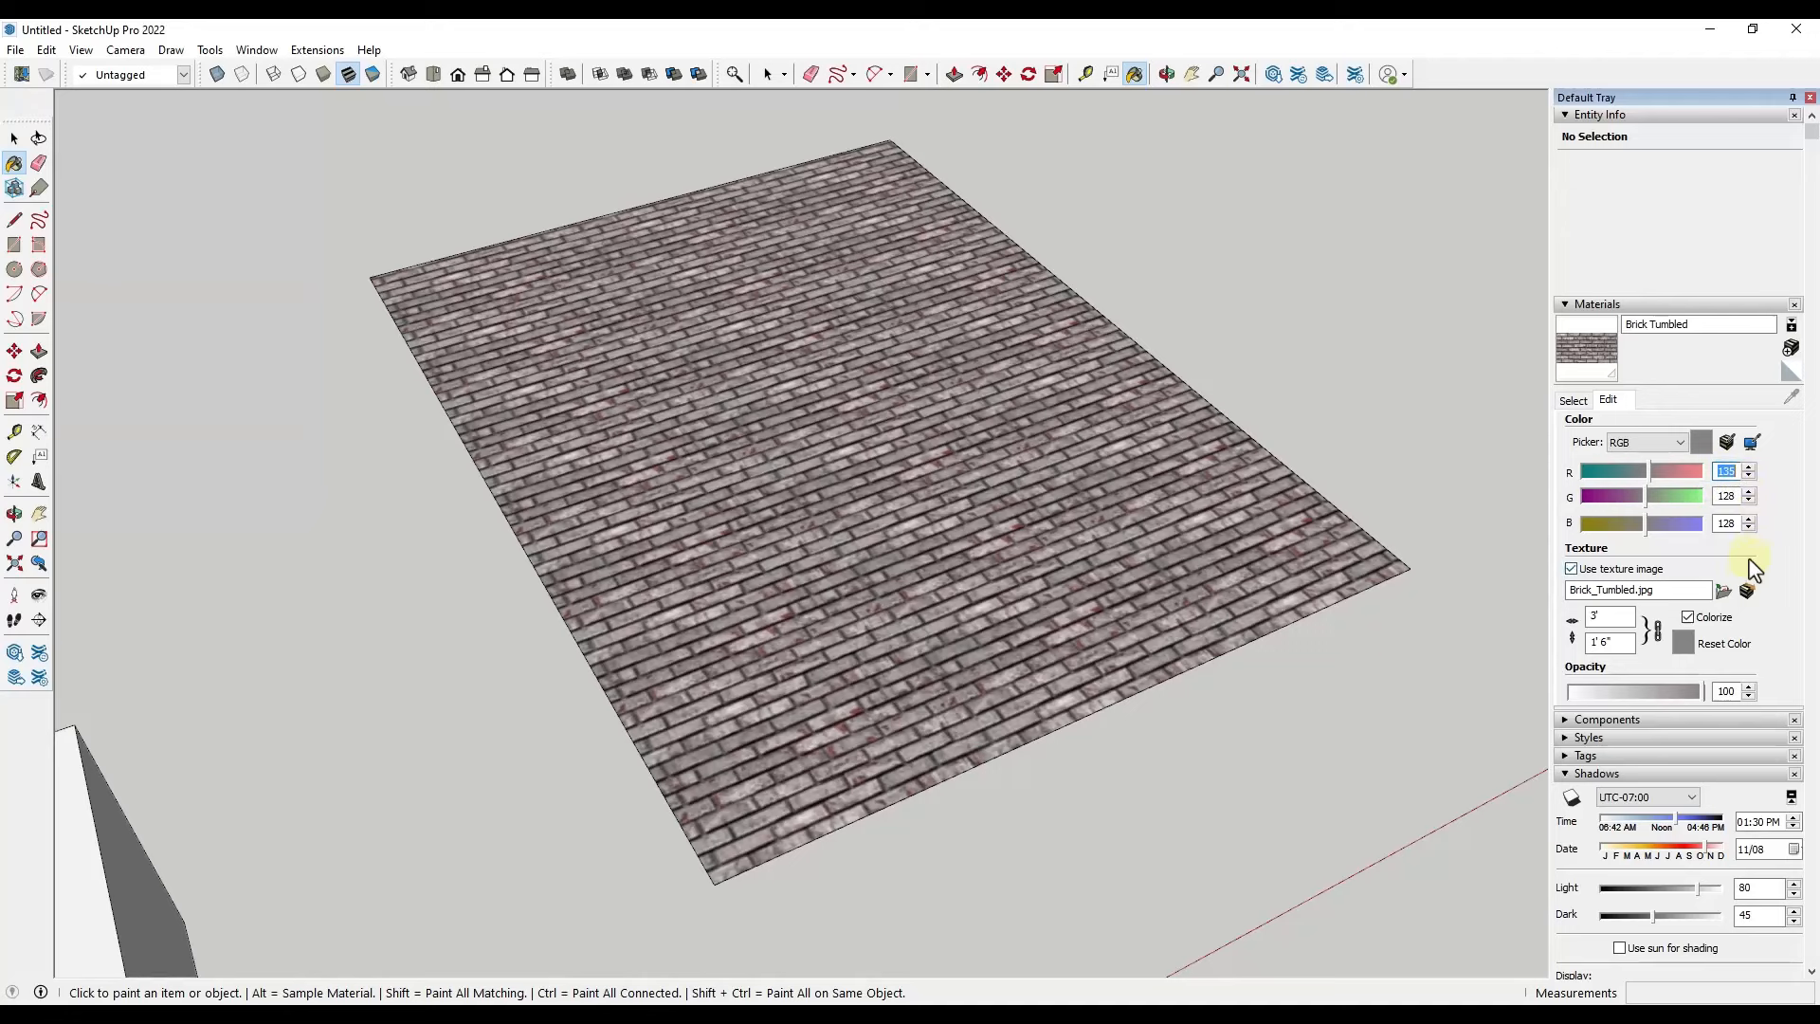
type("150")
key("Tab")
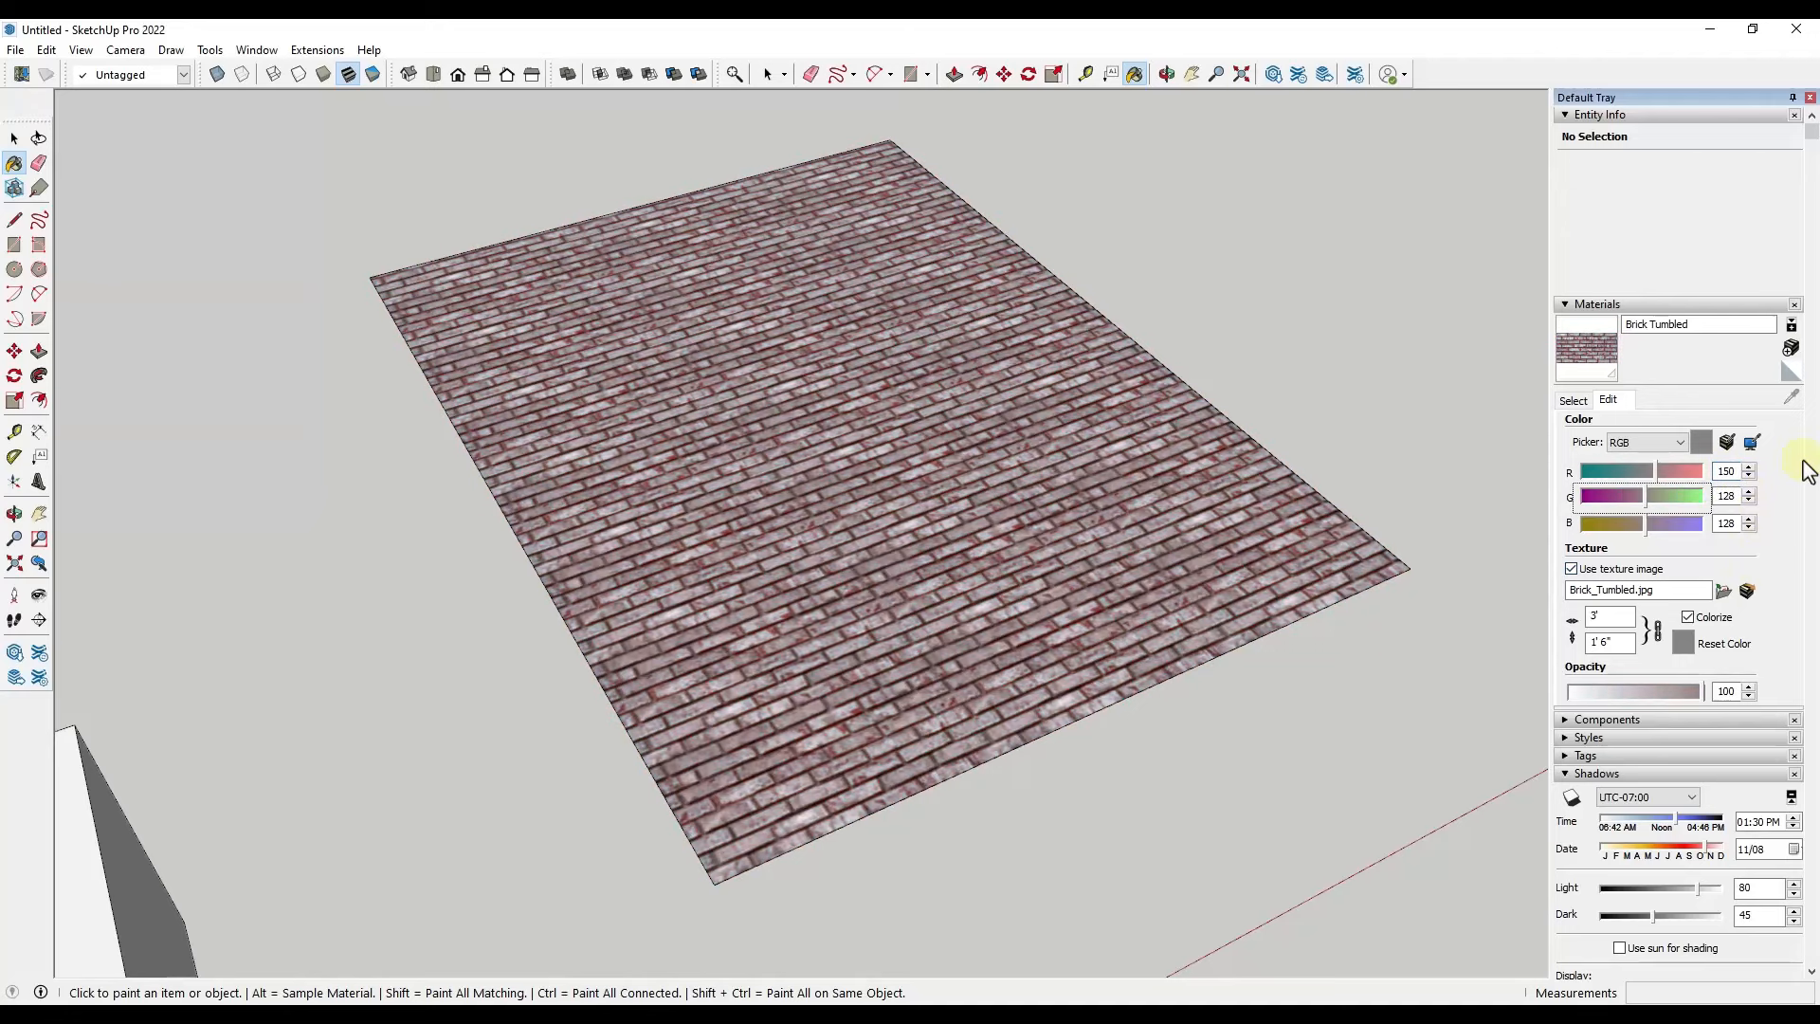
type("150")
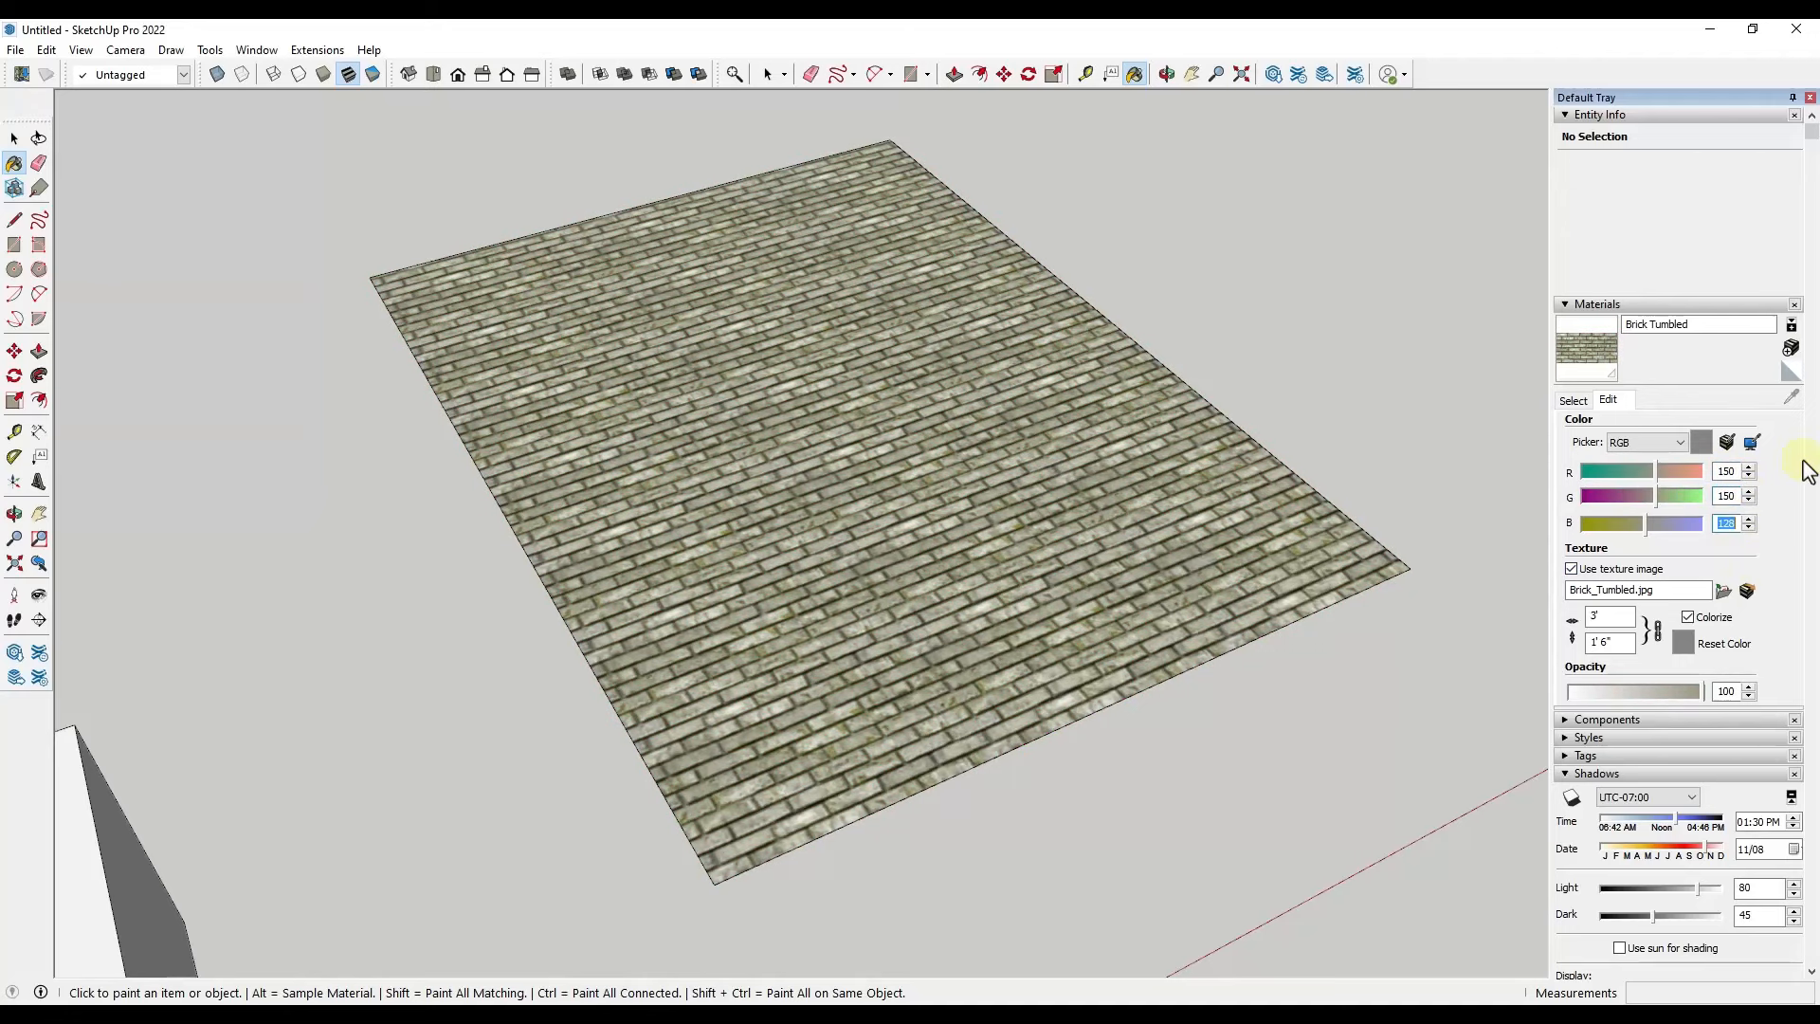
type("200")
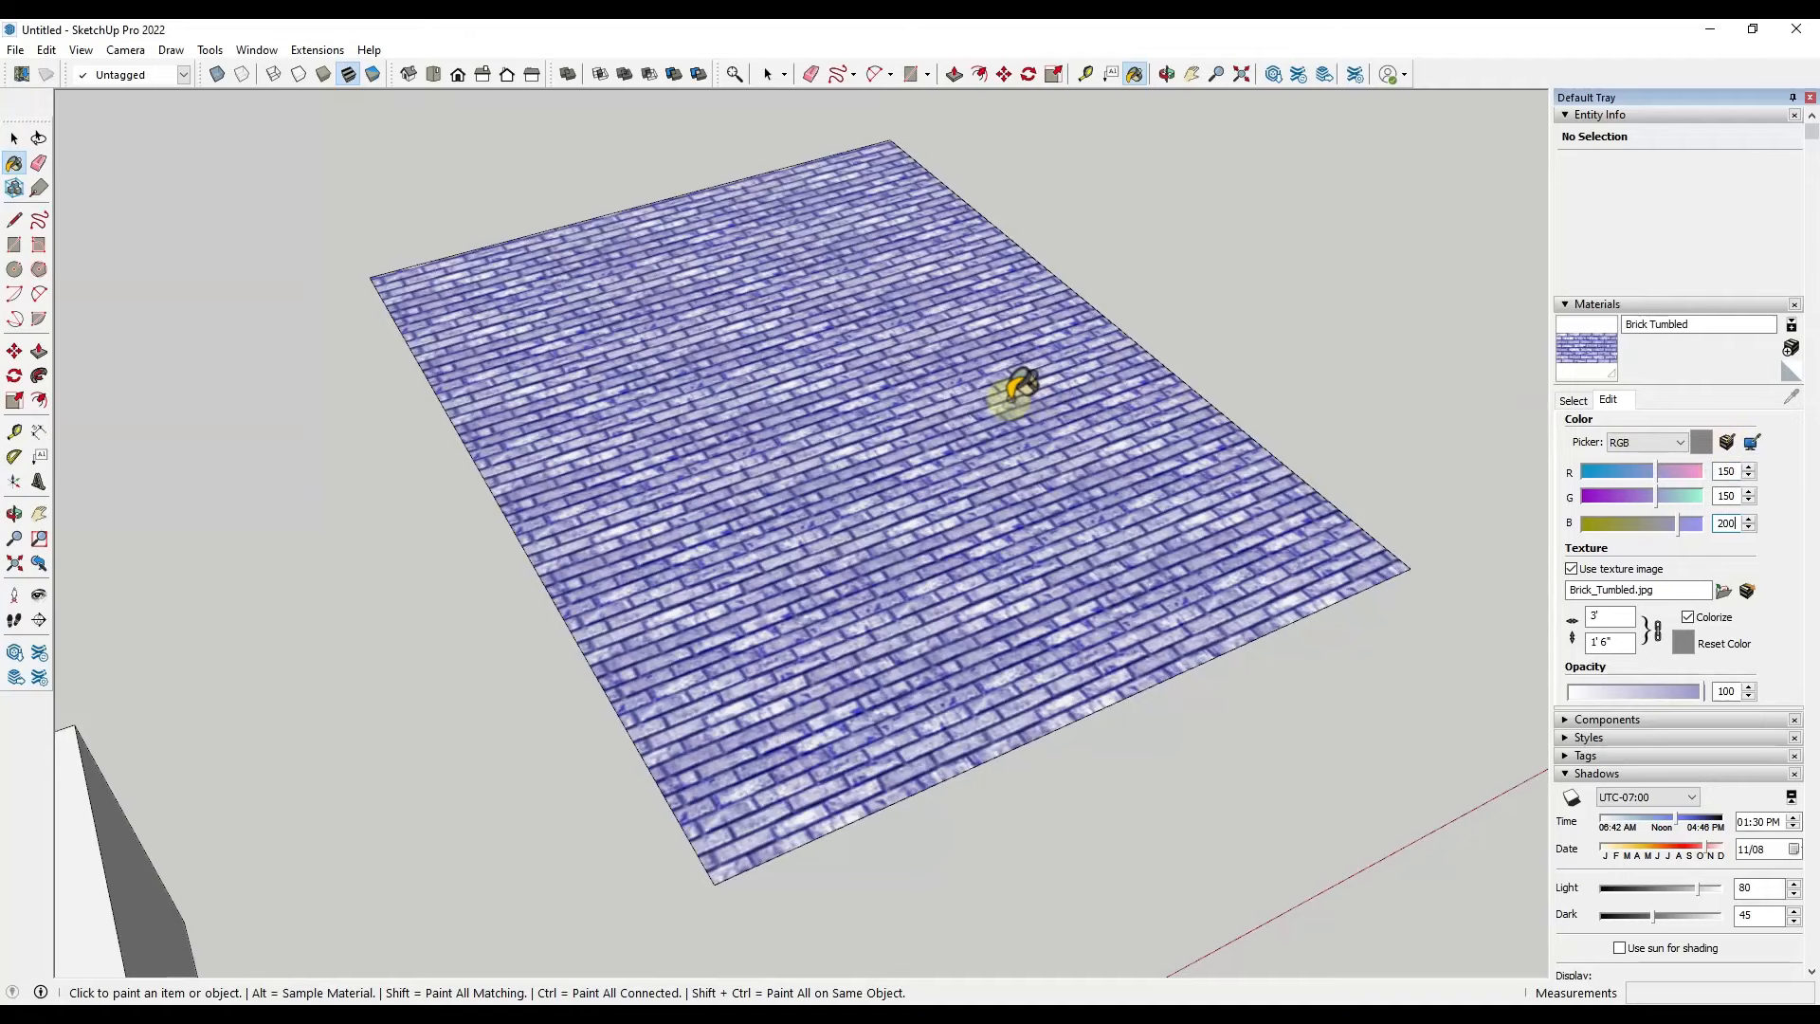
Match the Brick Tumbled material's color to the large blue rectangle in the model
scroll(1019, 384, "down", 5)
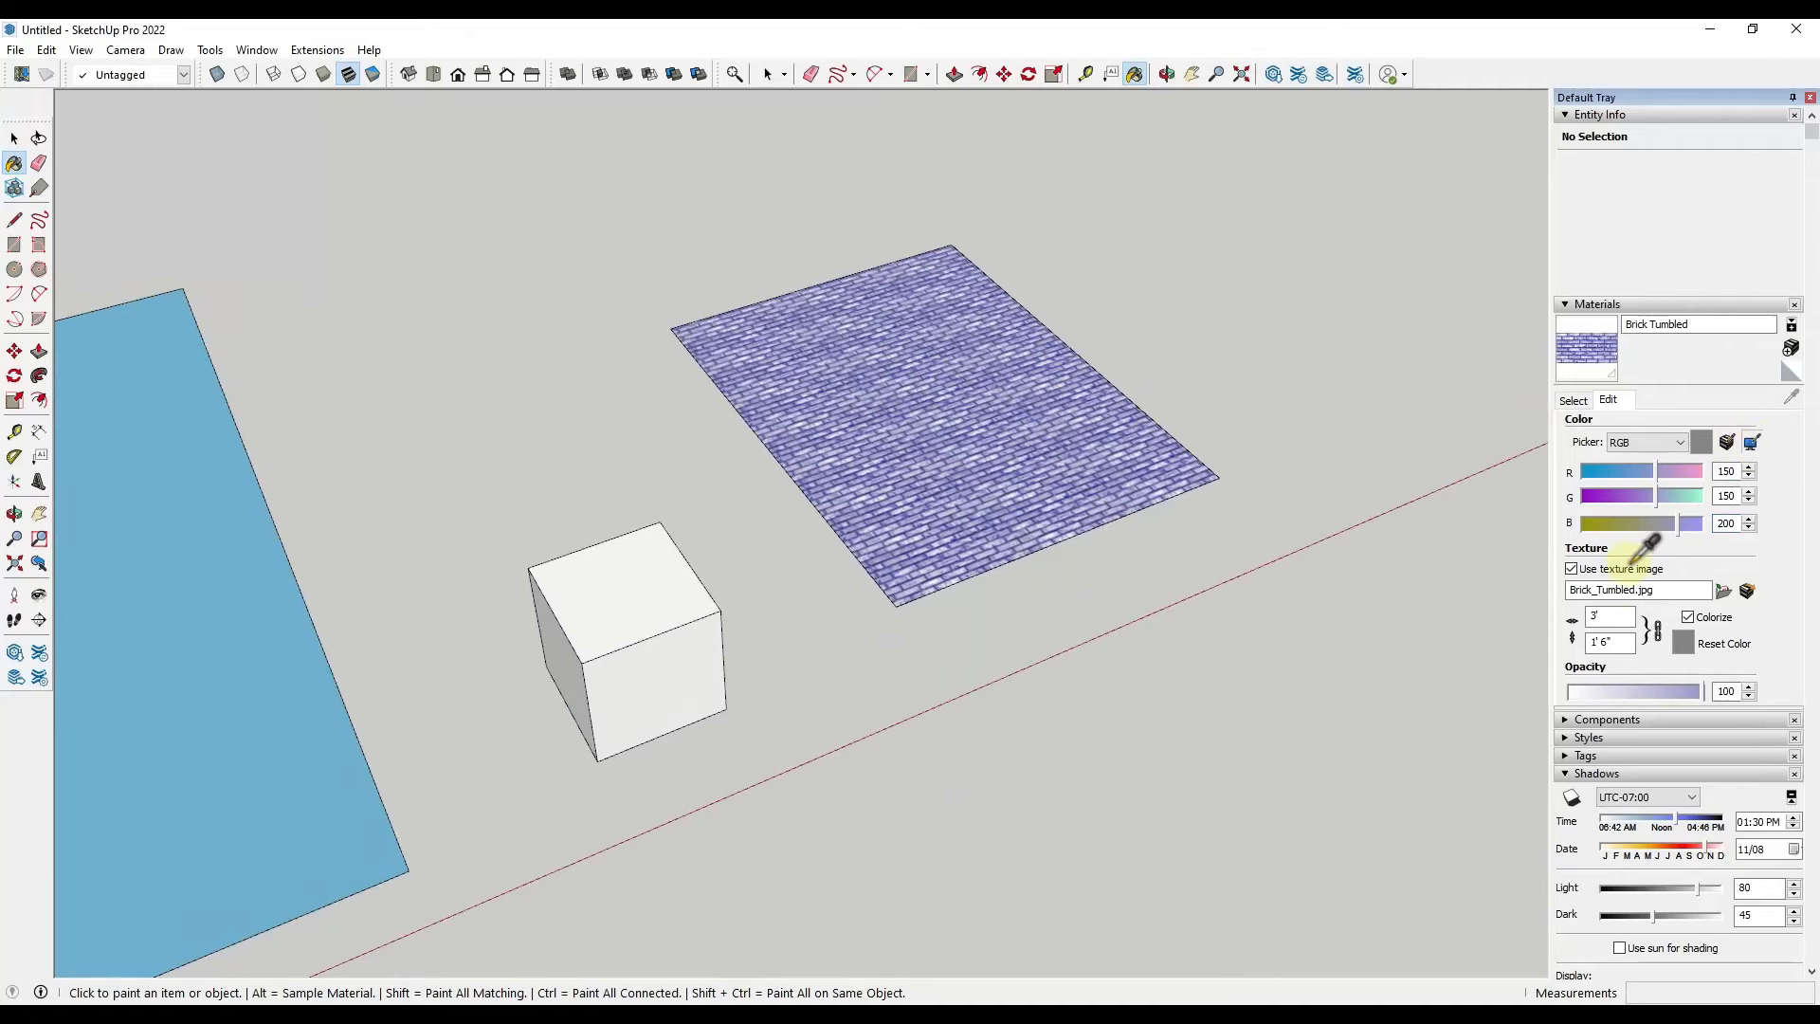
left_click(1758, 434)
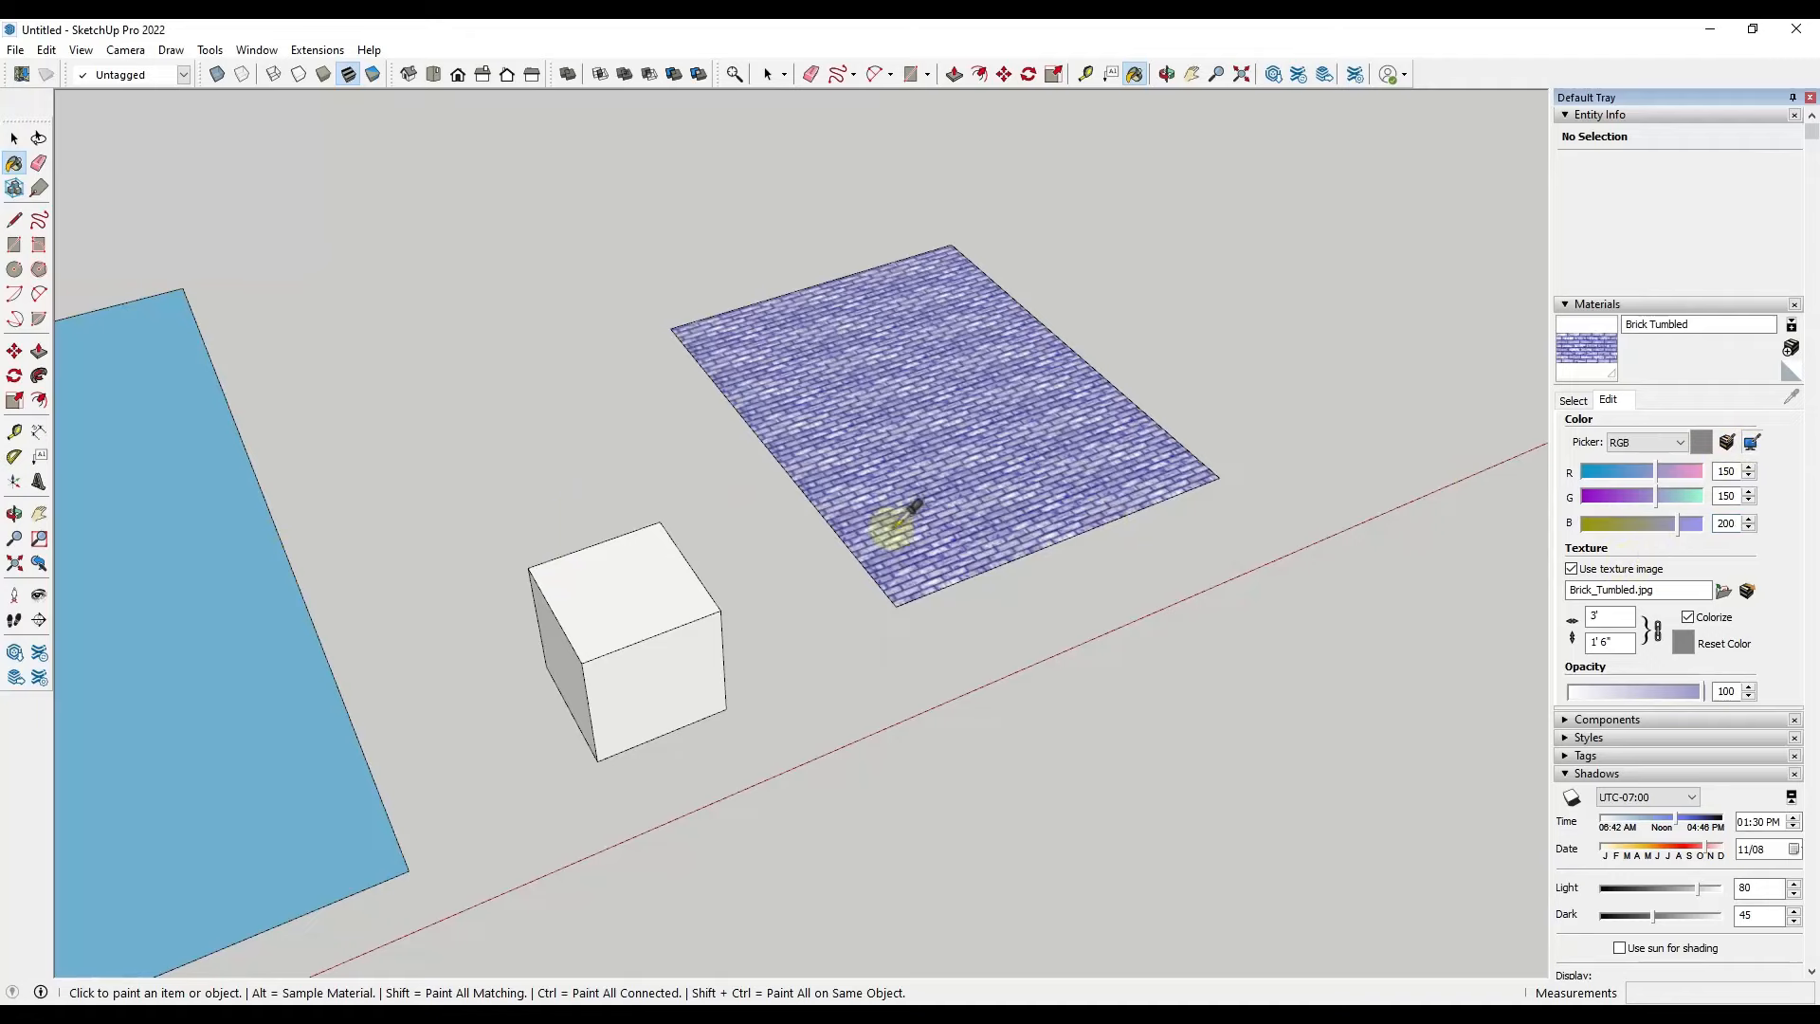
left_click(236, 534)
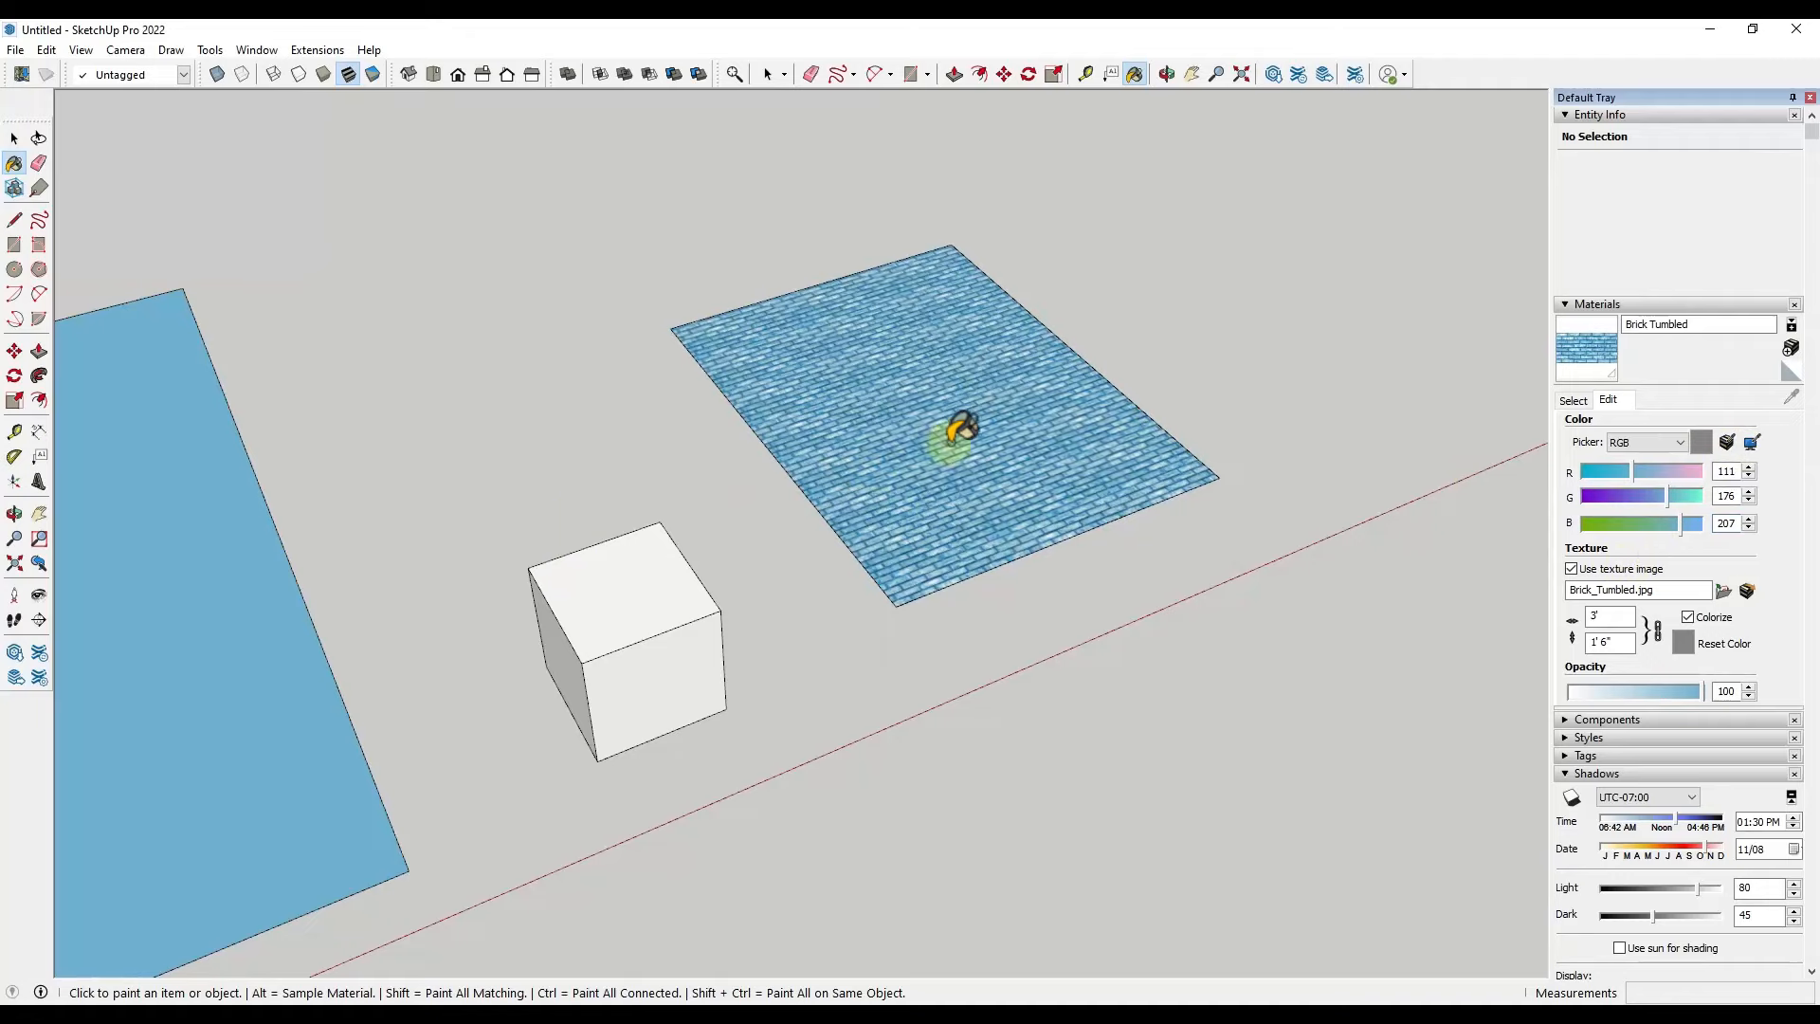
scroll(1023, 412, "up", 4)
scroll(927, 305, "down", 2)
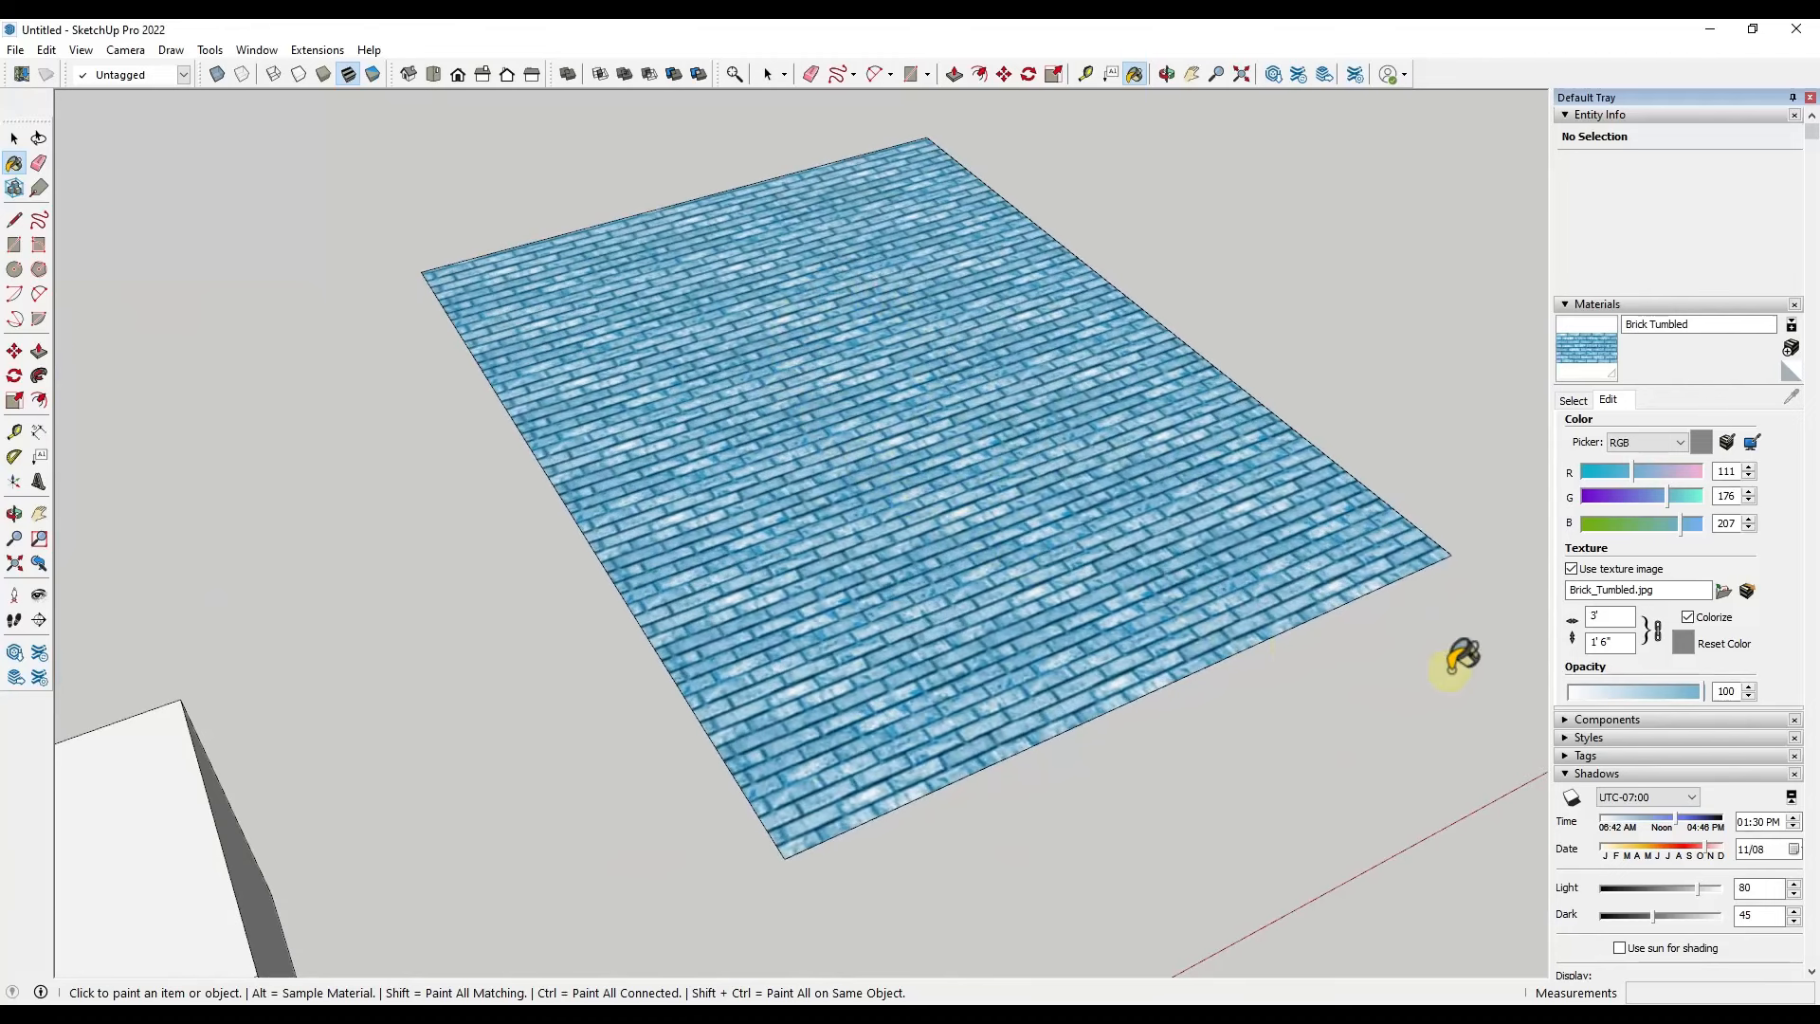
Reset the Brick Tumbled material's color, leaving Colorize enabled
left_click(1682, 642)
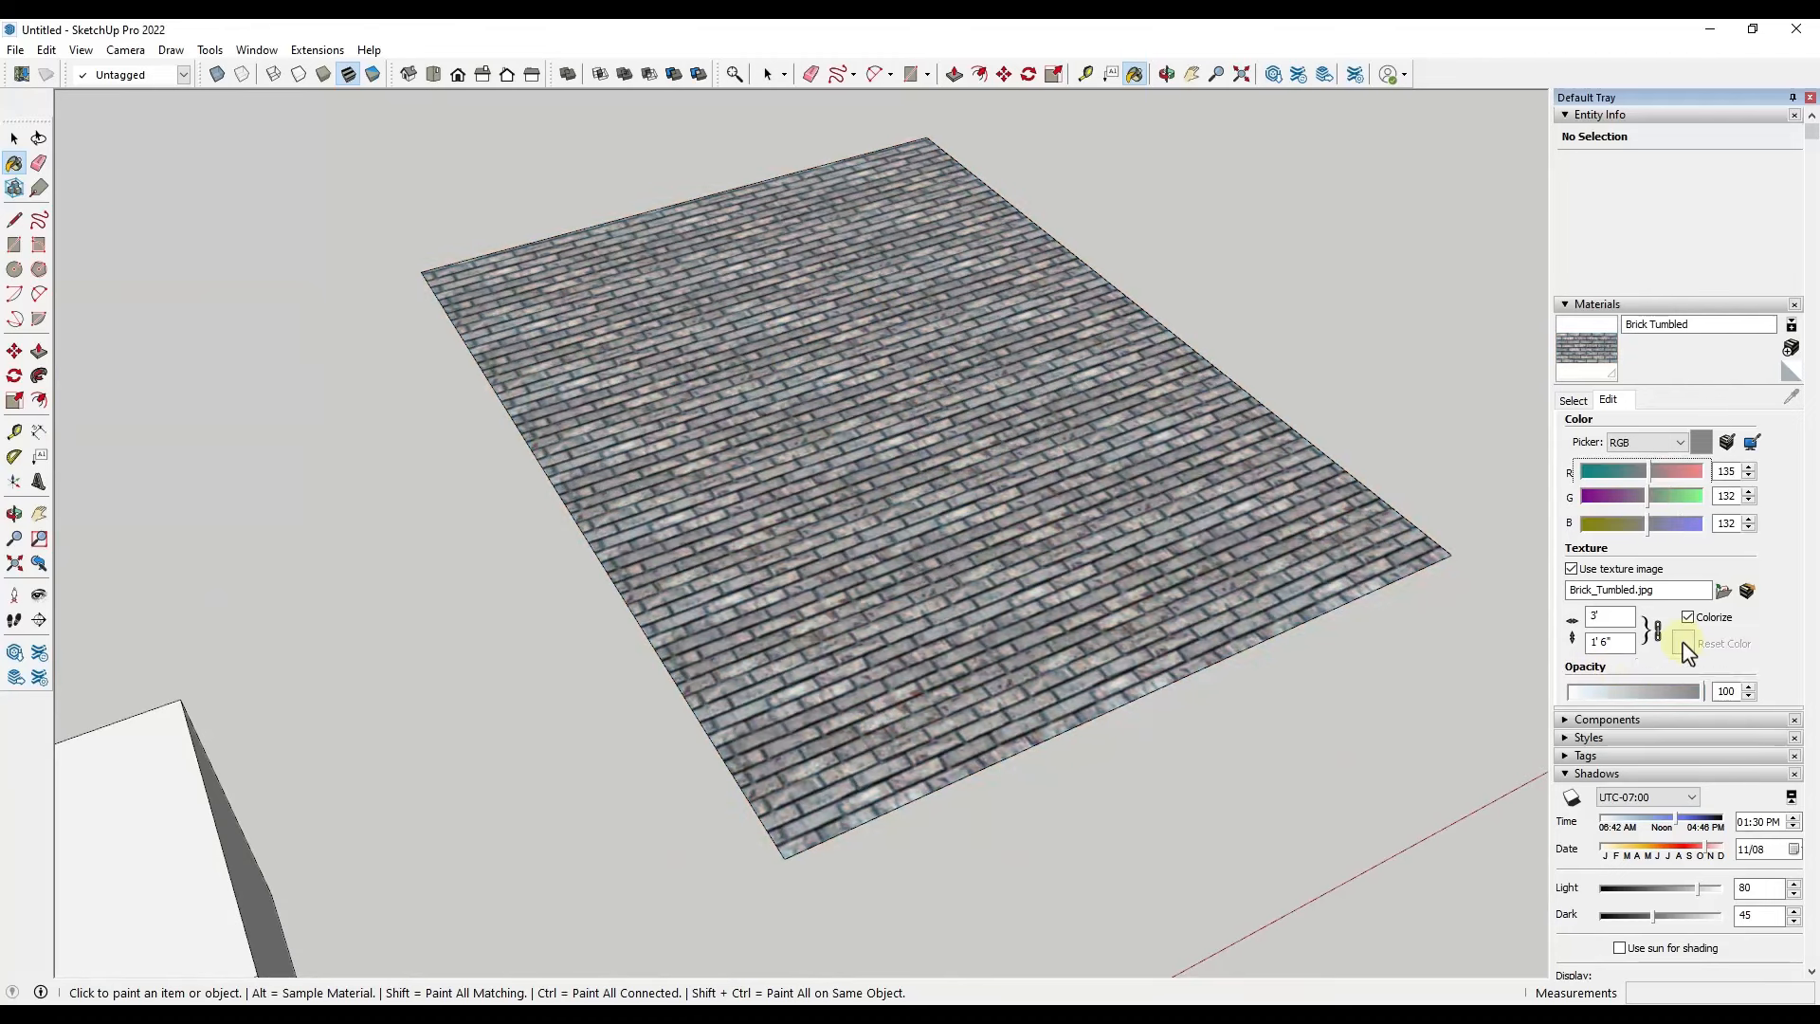
scroll(696, 431, "down", 1)
scroll(938, 298, "up", 1)
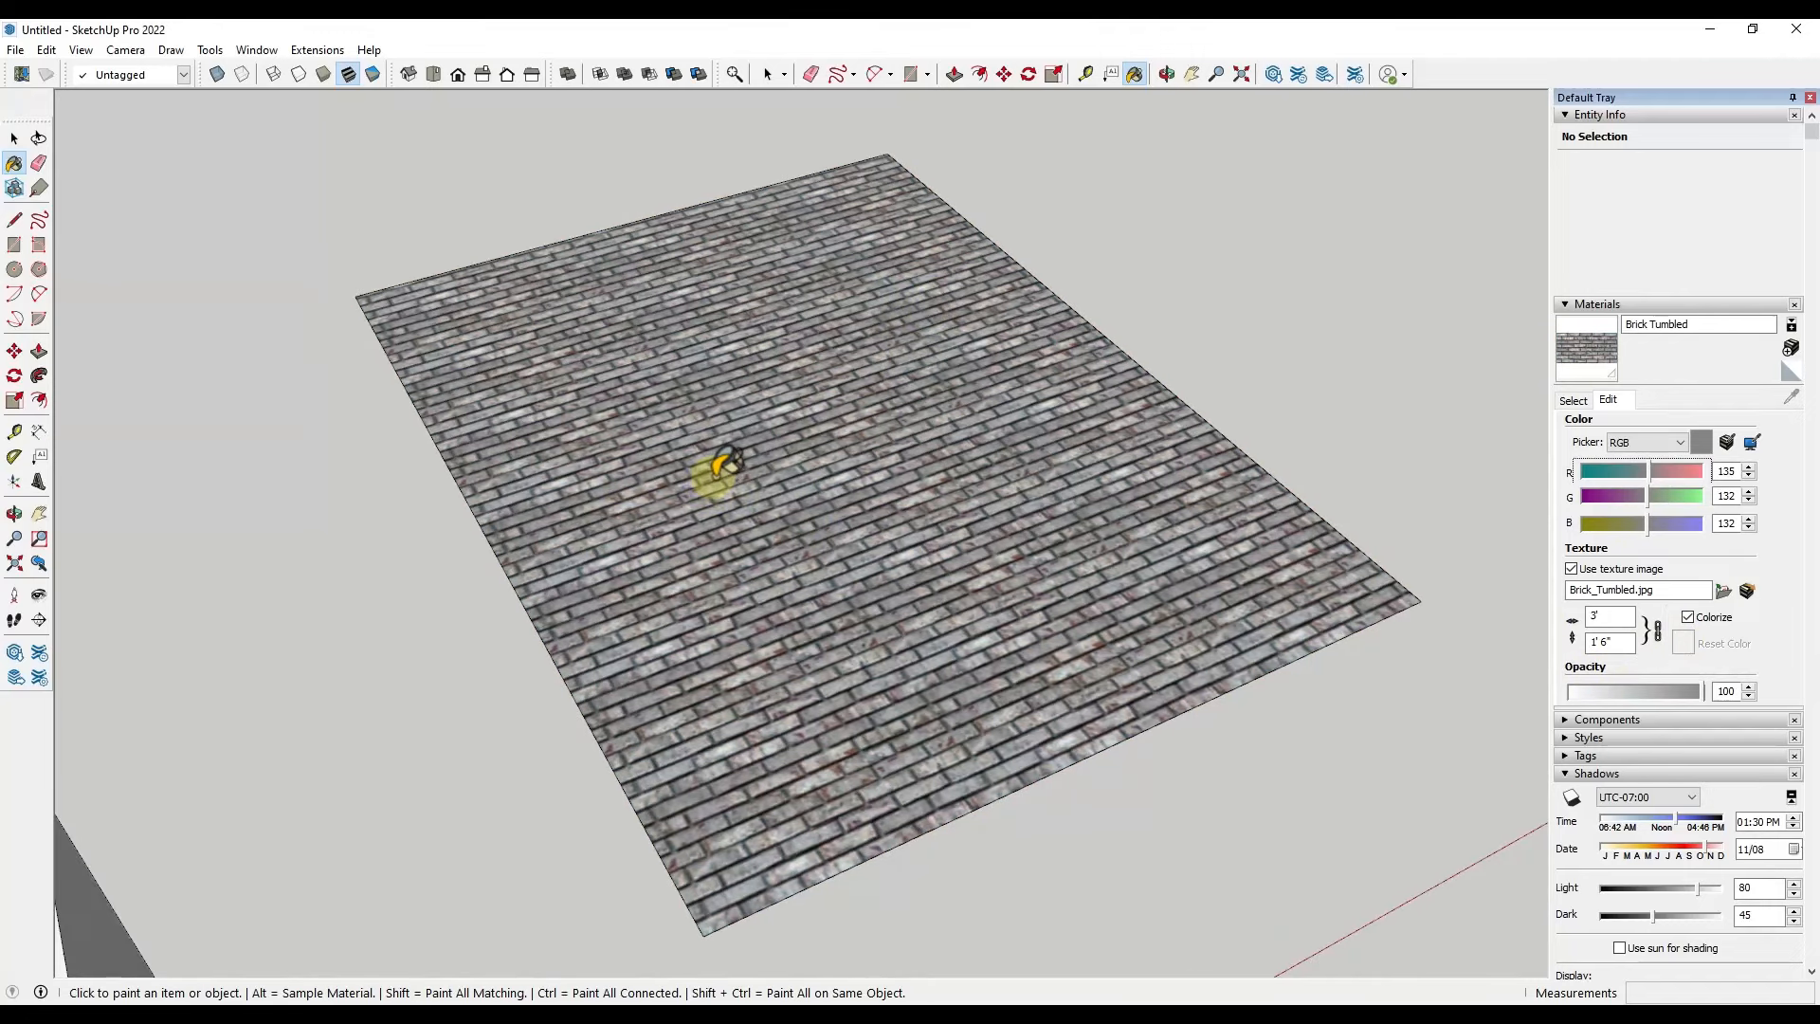
Draw a new rectangle on the ground beside the brick rectangle, on the side away from the cube
middle_click_drag(834, 469, 811, 564)
scroll(813, 566, "down", 5)
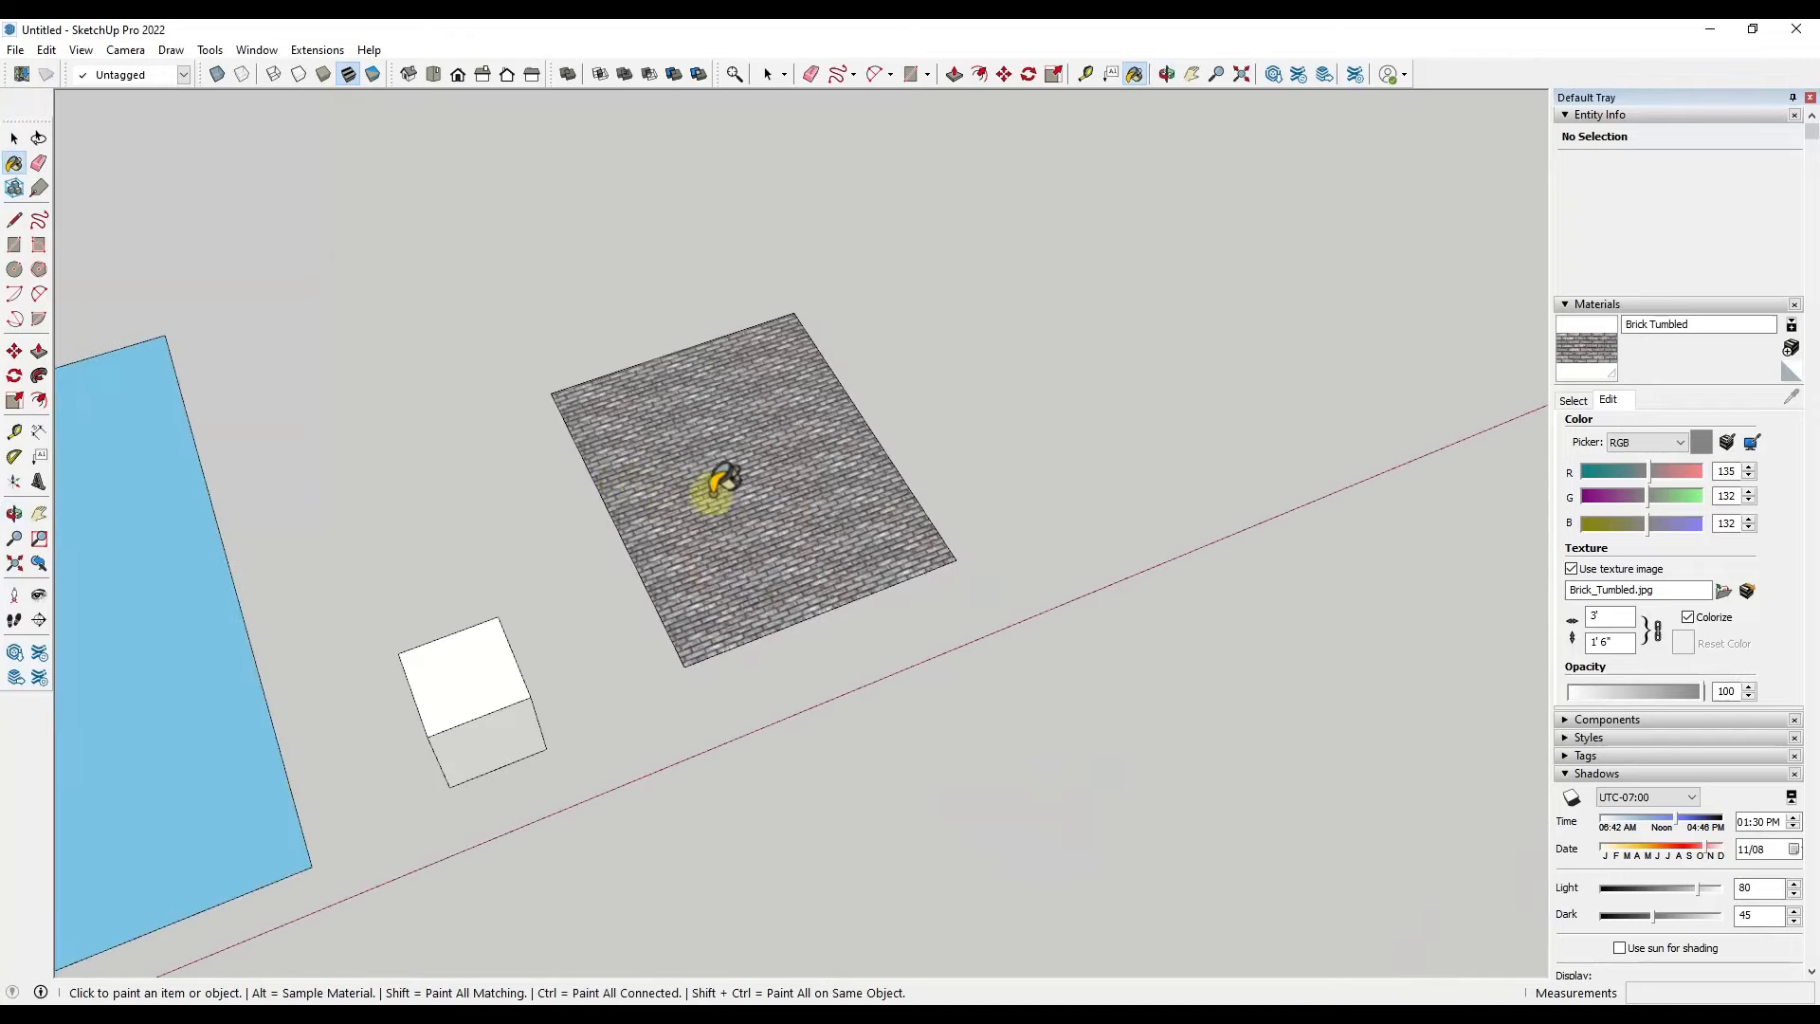
key("r")
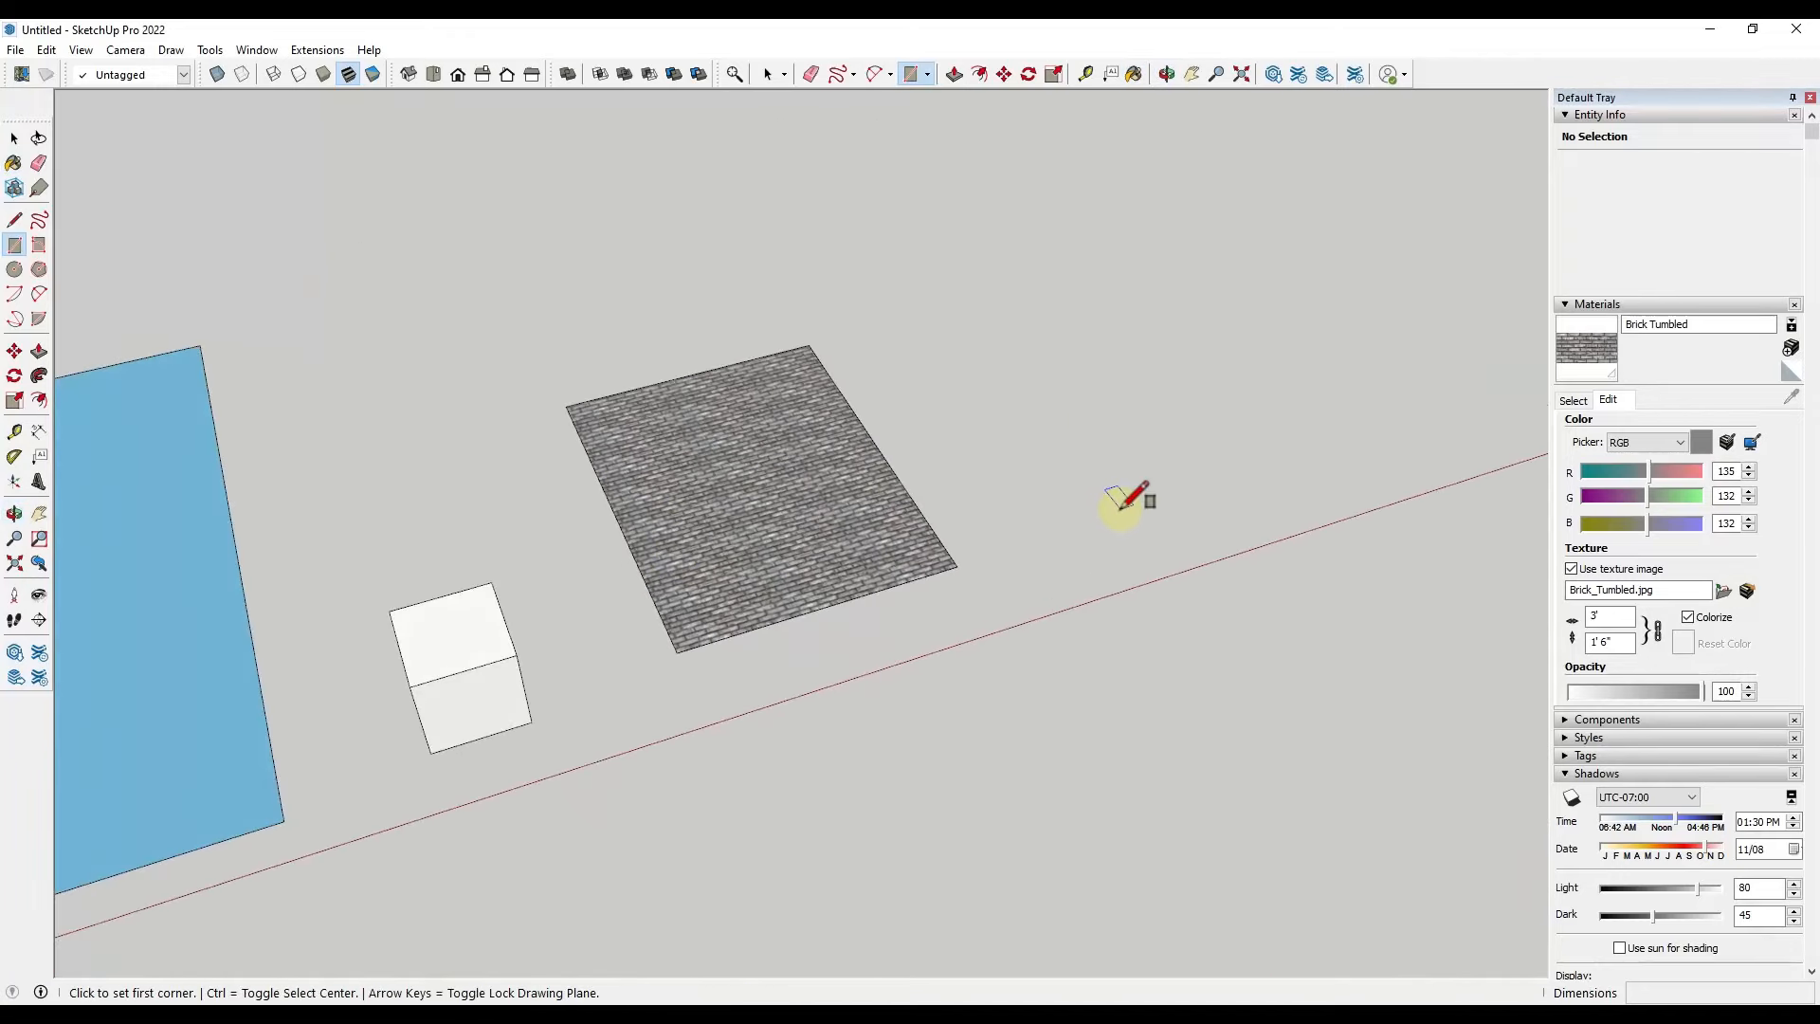
left_click(1086, 465)
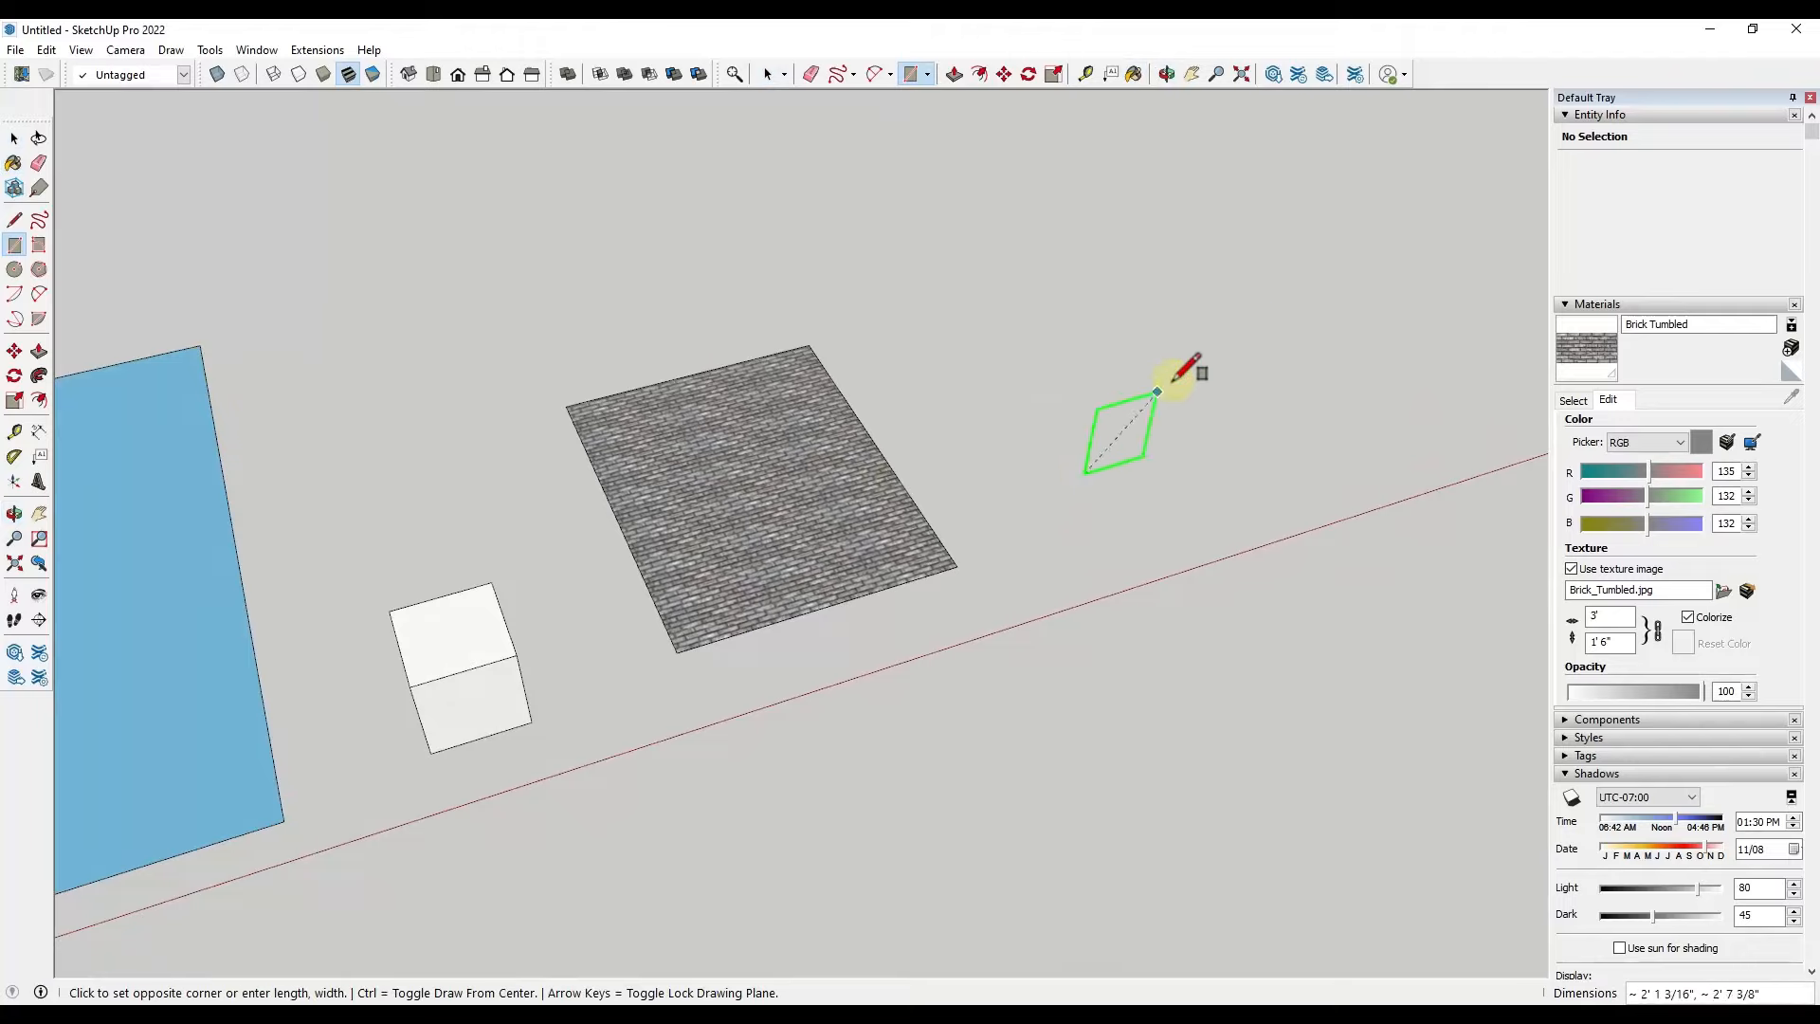
left_click(1284, 311)
scroll(1357, 315, "up", 2)
scroll(1335, 329, "up", 3)
middle_click_drag(1271, 382, 1247, 196)
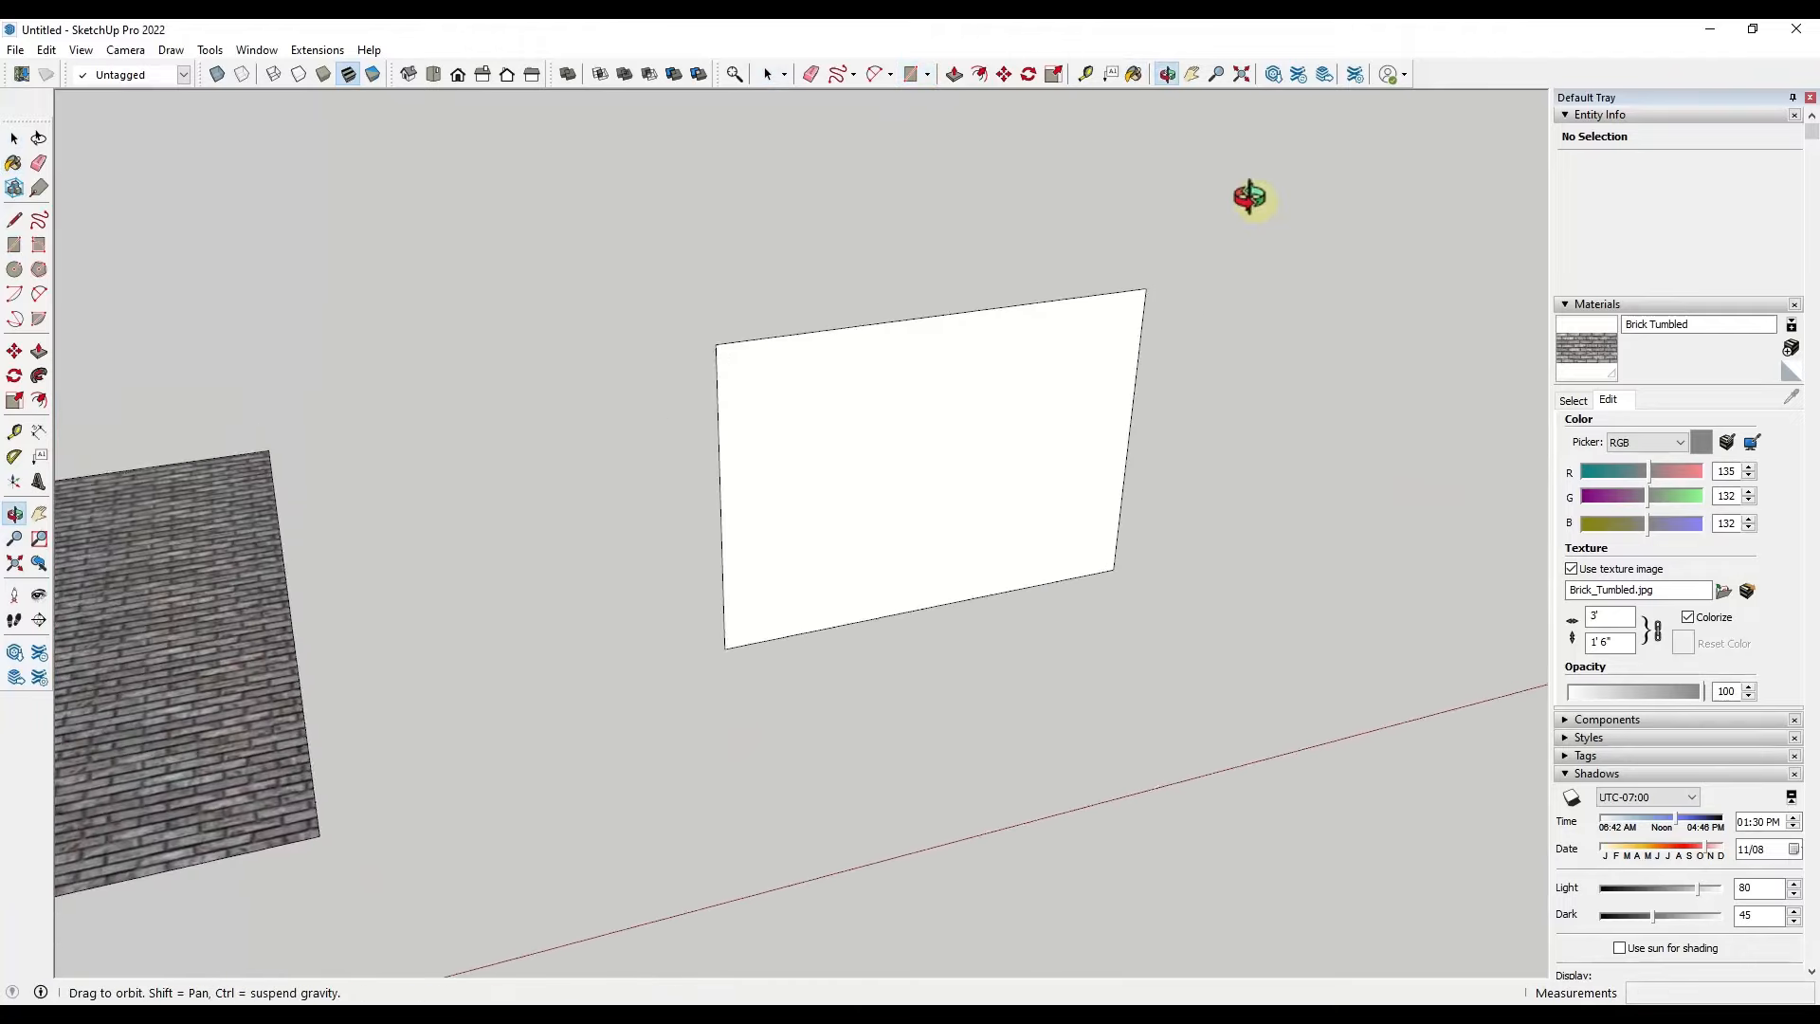
Paint the new rectangle's face with Metal Embossed from the Metal materials
scroll(1057, 400, "up", 3)
middle_click_drag(1068, 398, 1060, 343)
key("space")
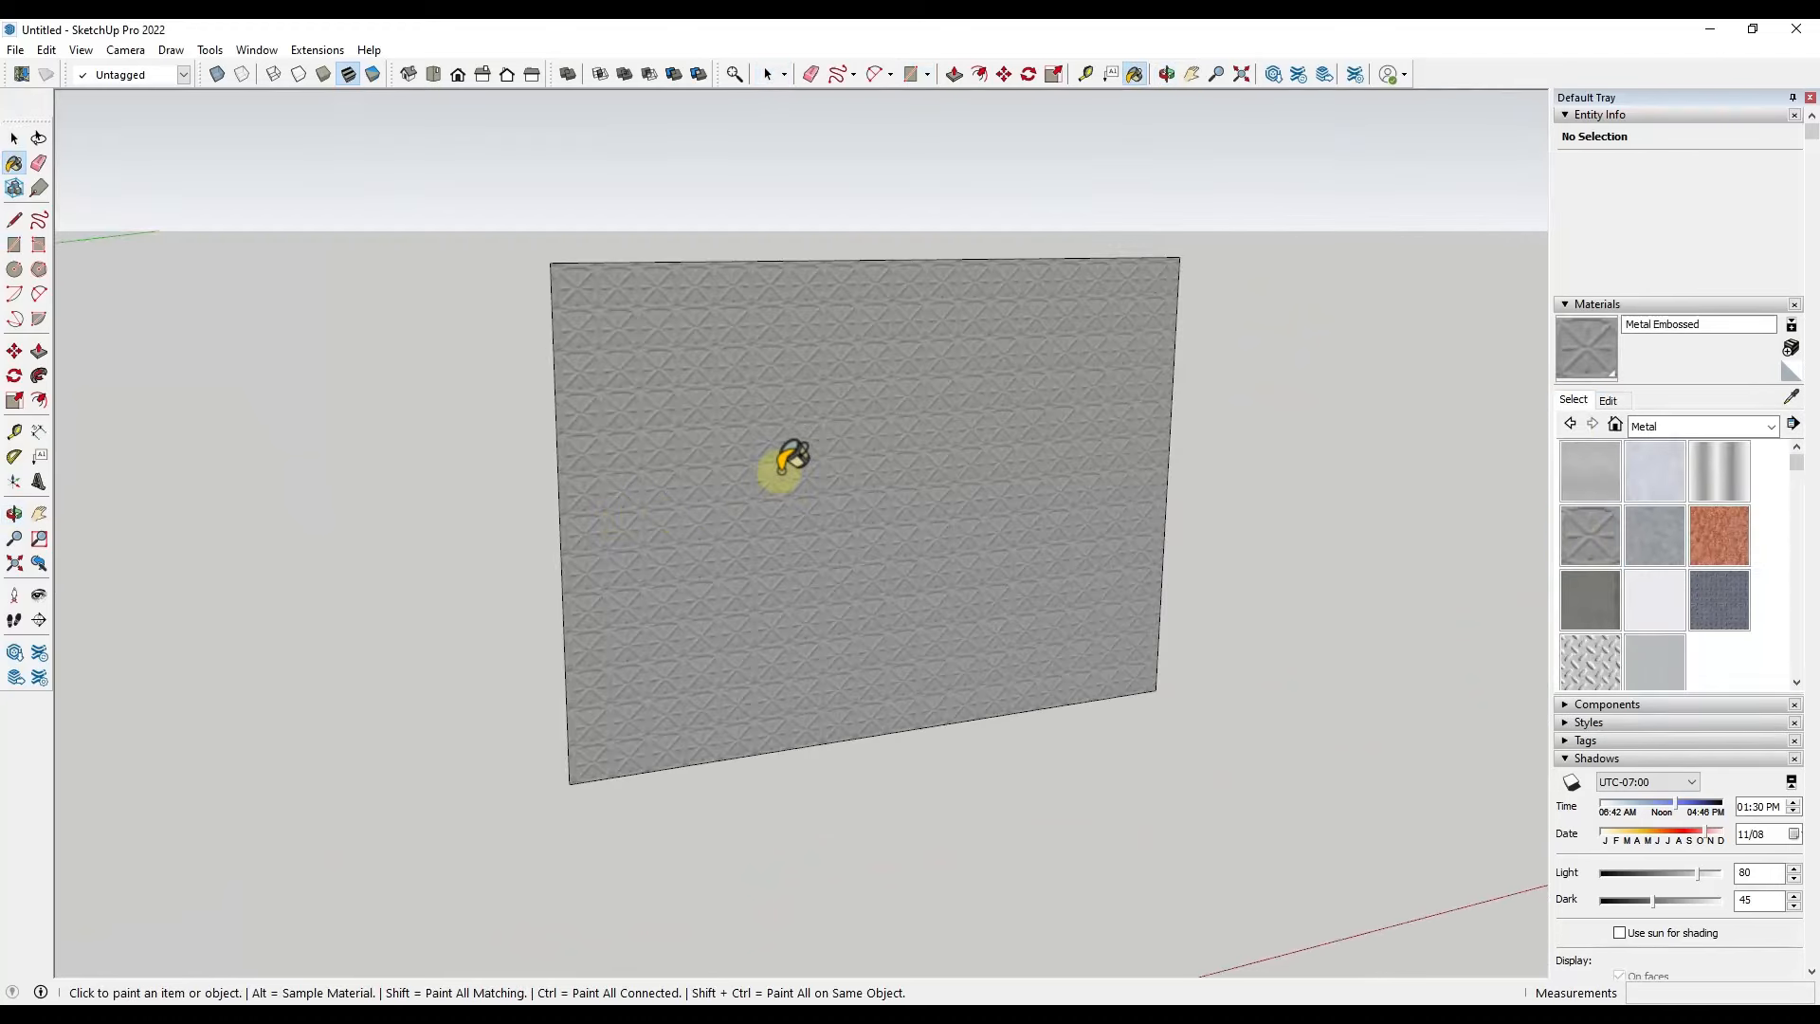
Examine how the Metal Embossed pattern meets the edges and upper corners of the rectangle
scroll(781, 467, "up", 3)
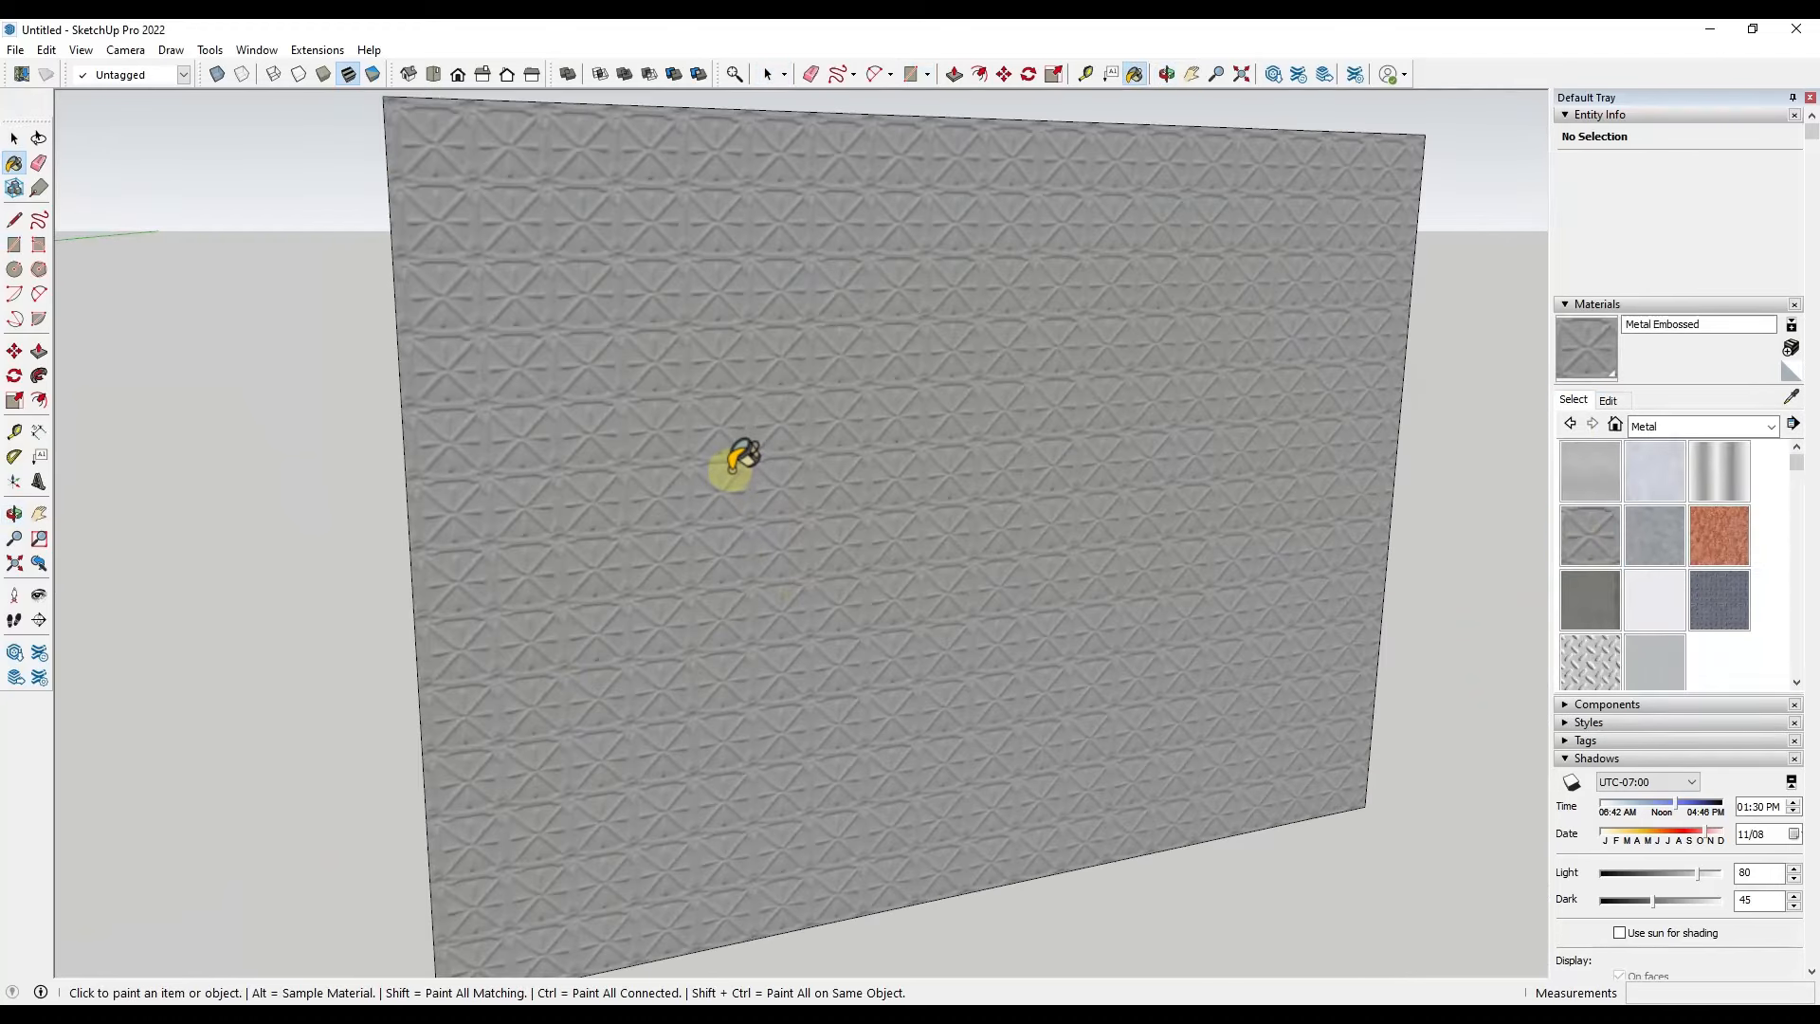
scroll(754, 465, "down", 5)
mouse_move(759, 479)
middle_mouse_down()
mouse_move(714, 418)
mouse_move(645, 405)
mouse_move(752, 459)
mouse_move(736, 426)
middle_mouse_up()
key("b")
scroll(521, 215, "up", 5)
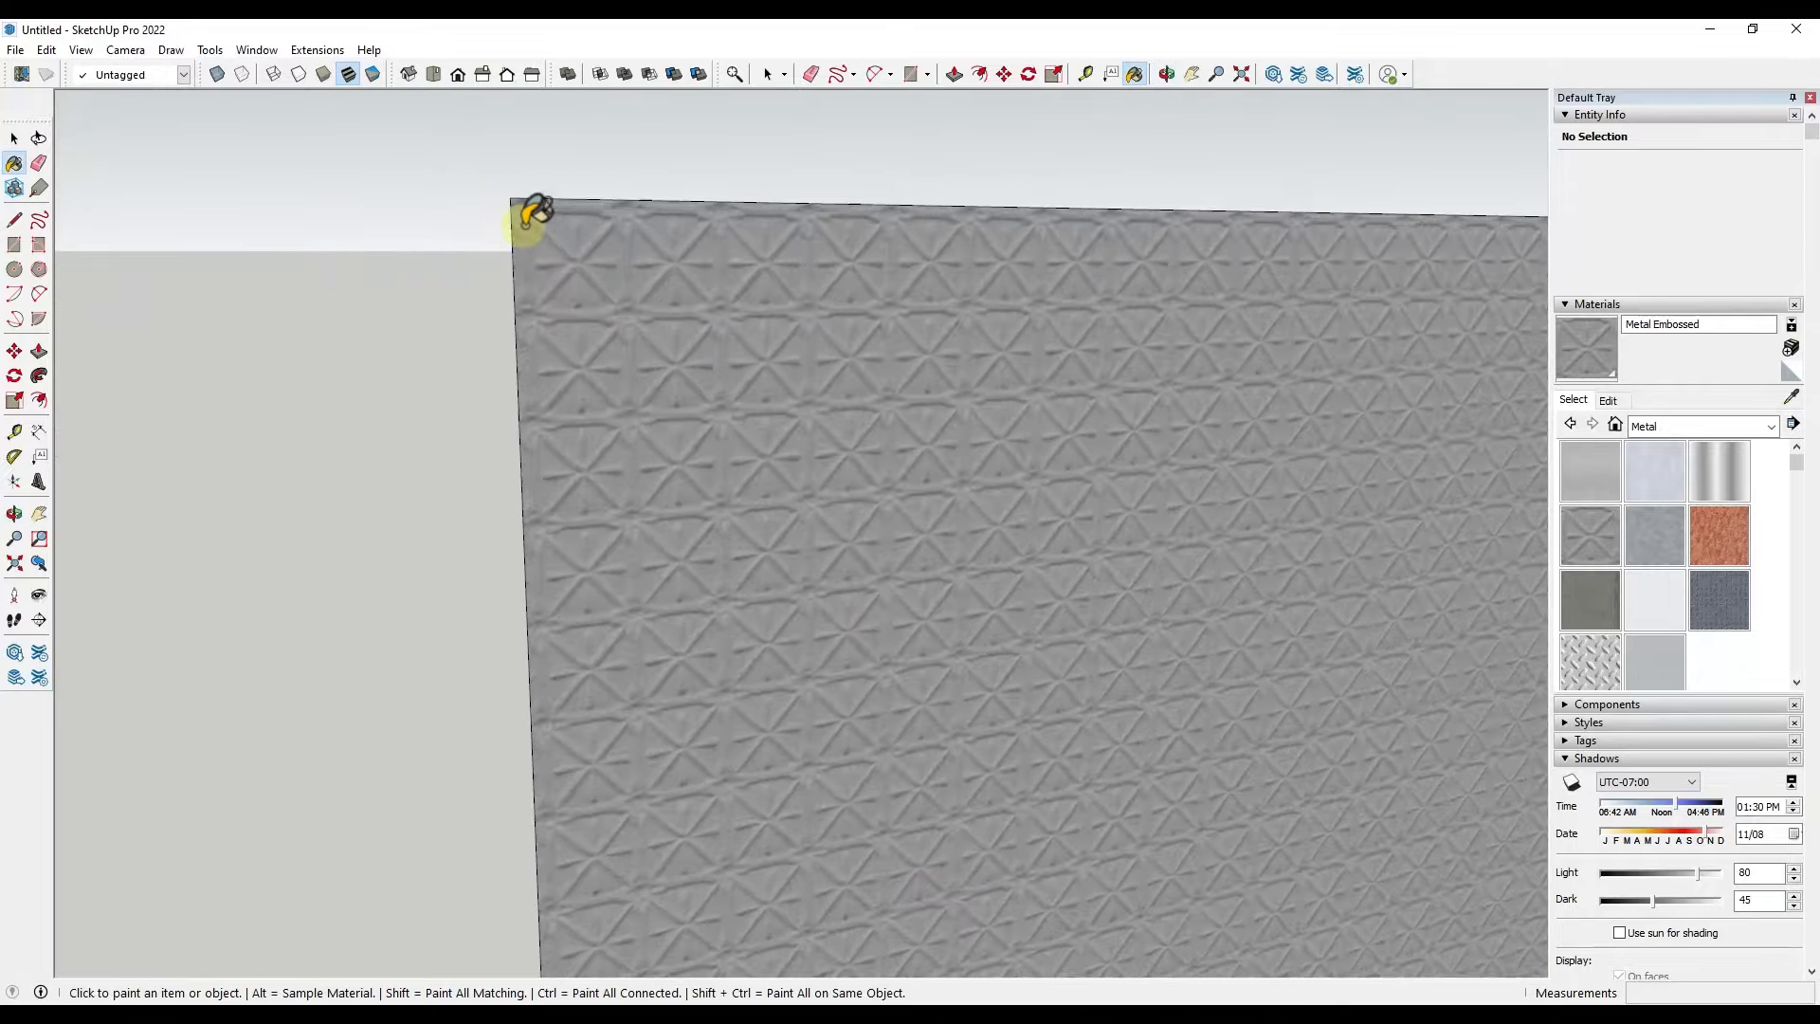
scroll(512, 224, "down", 5)
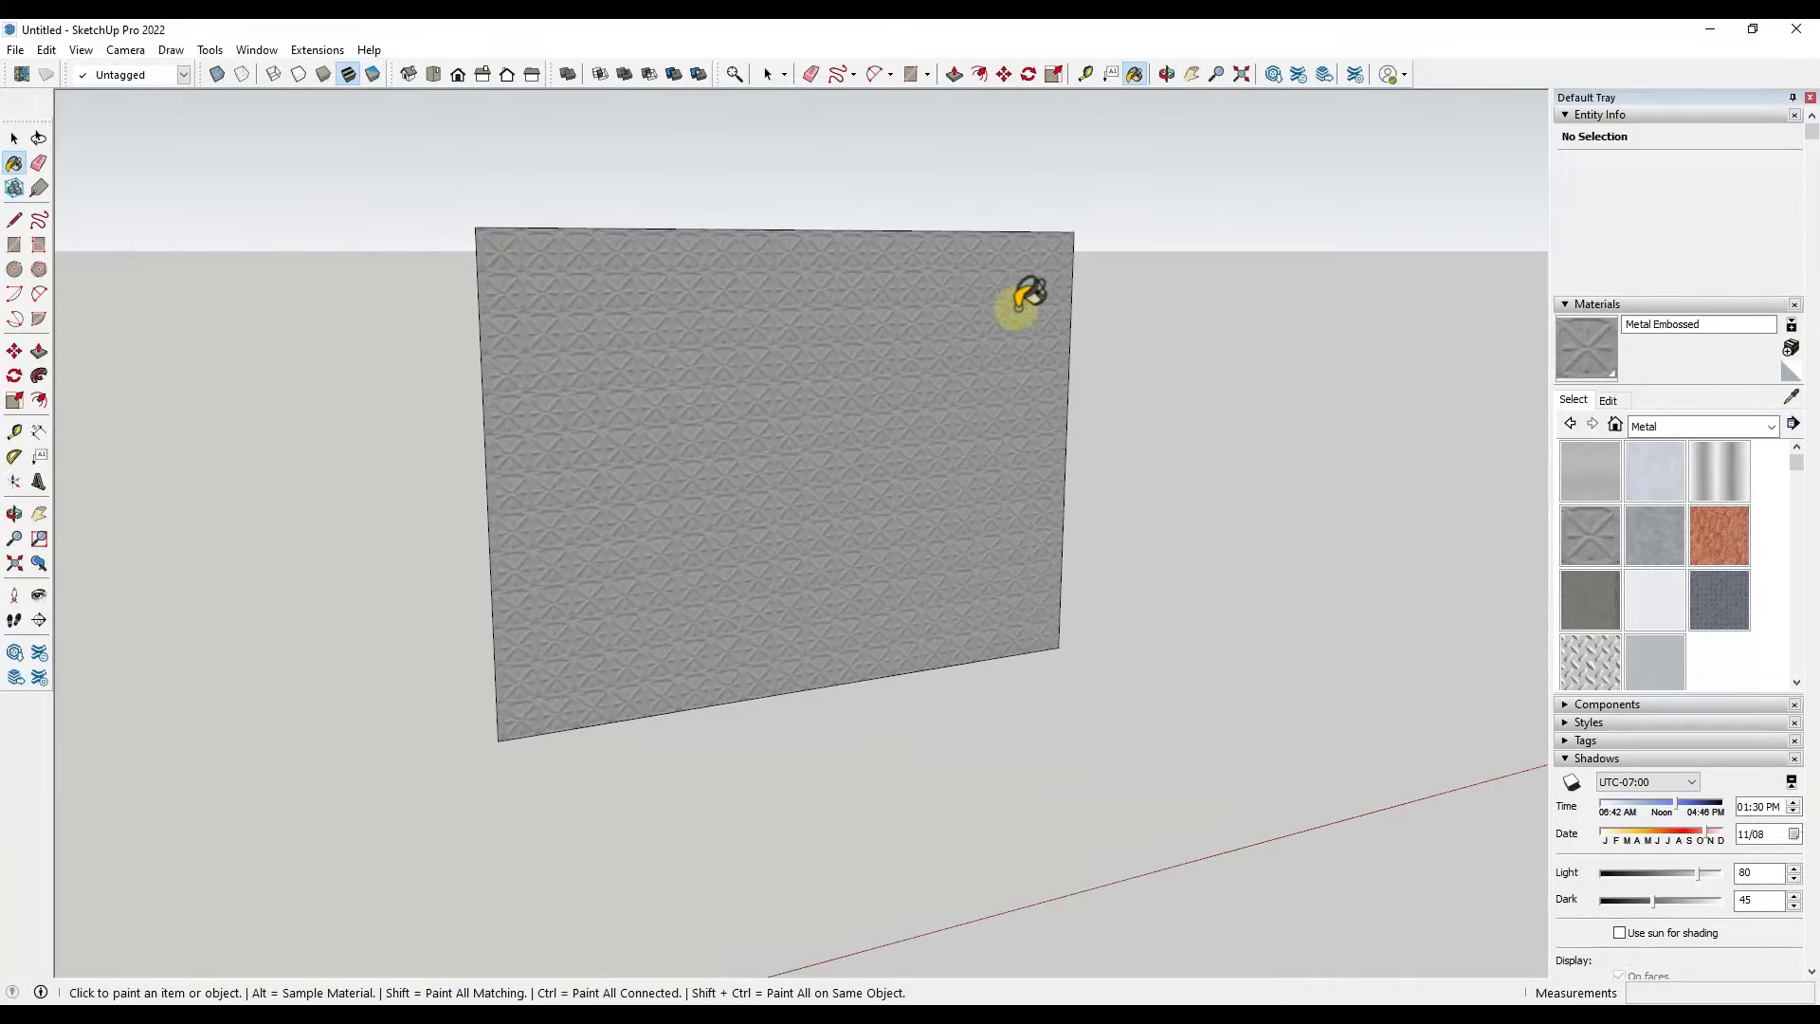
scroll(1067, 258, "up", 3)
scroll(1061, 252, "up", 3)
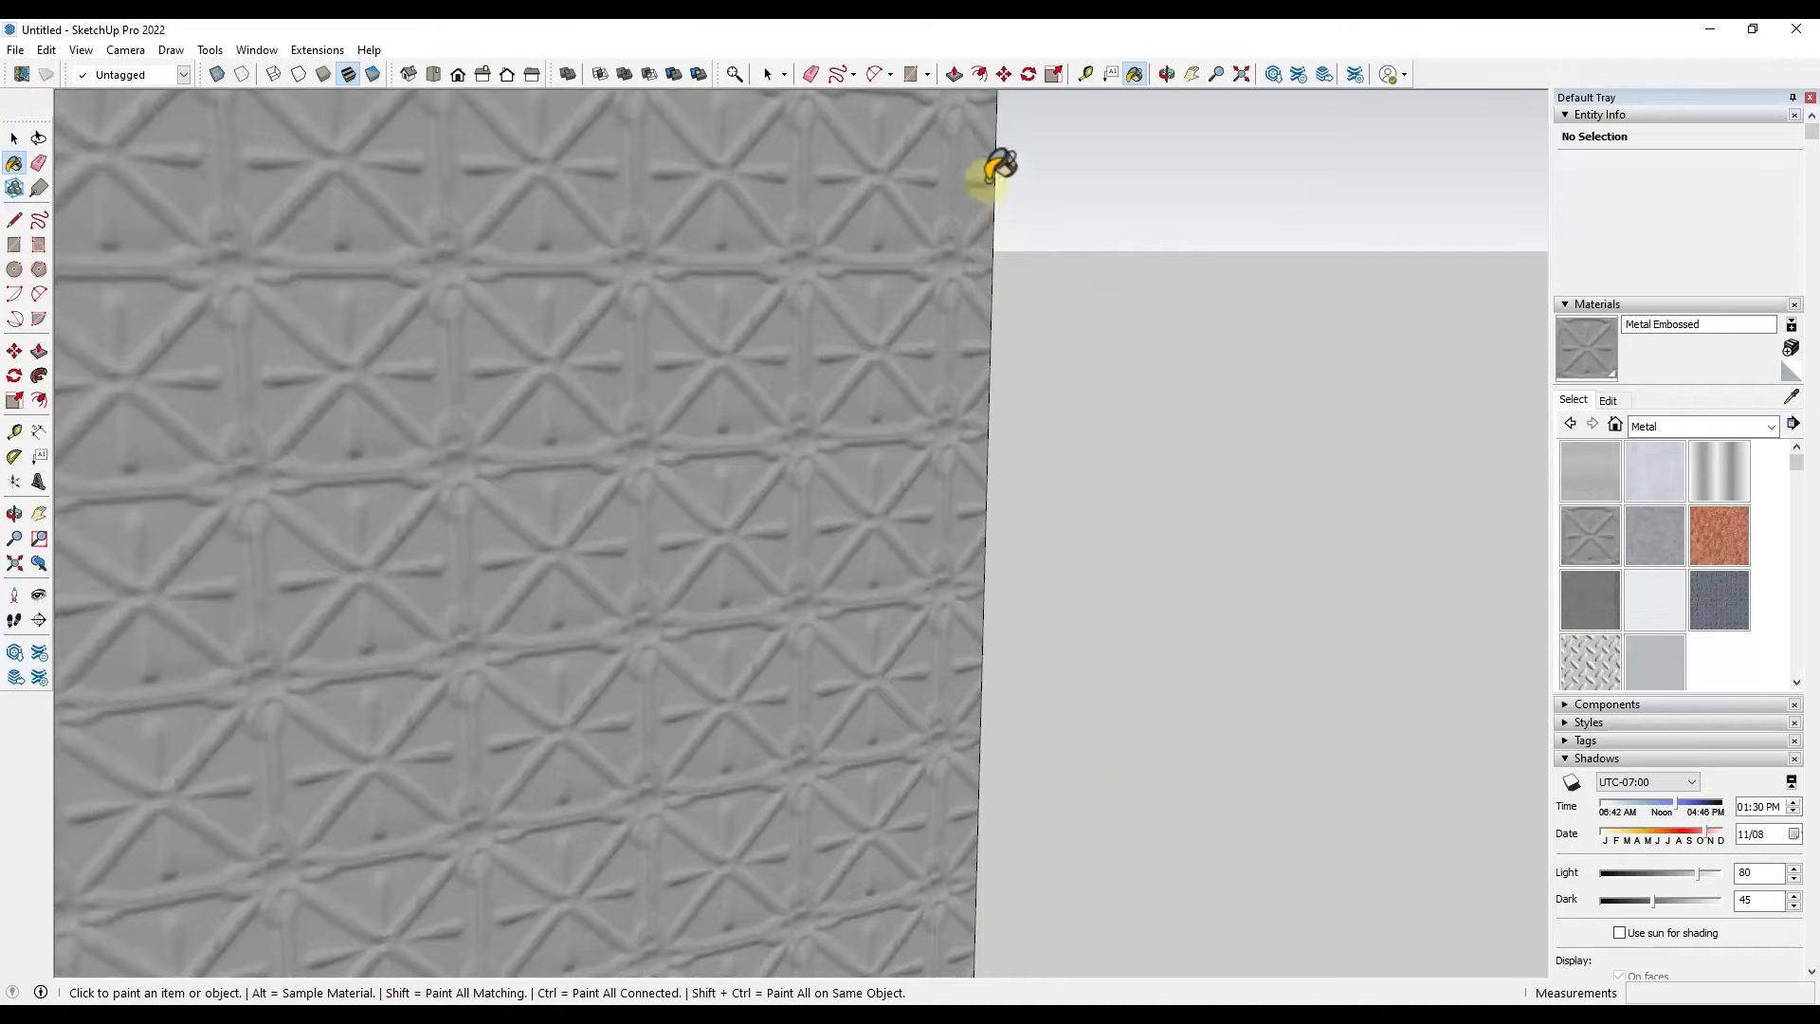
scroll(986, 170, "down", 4)
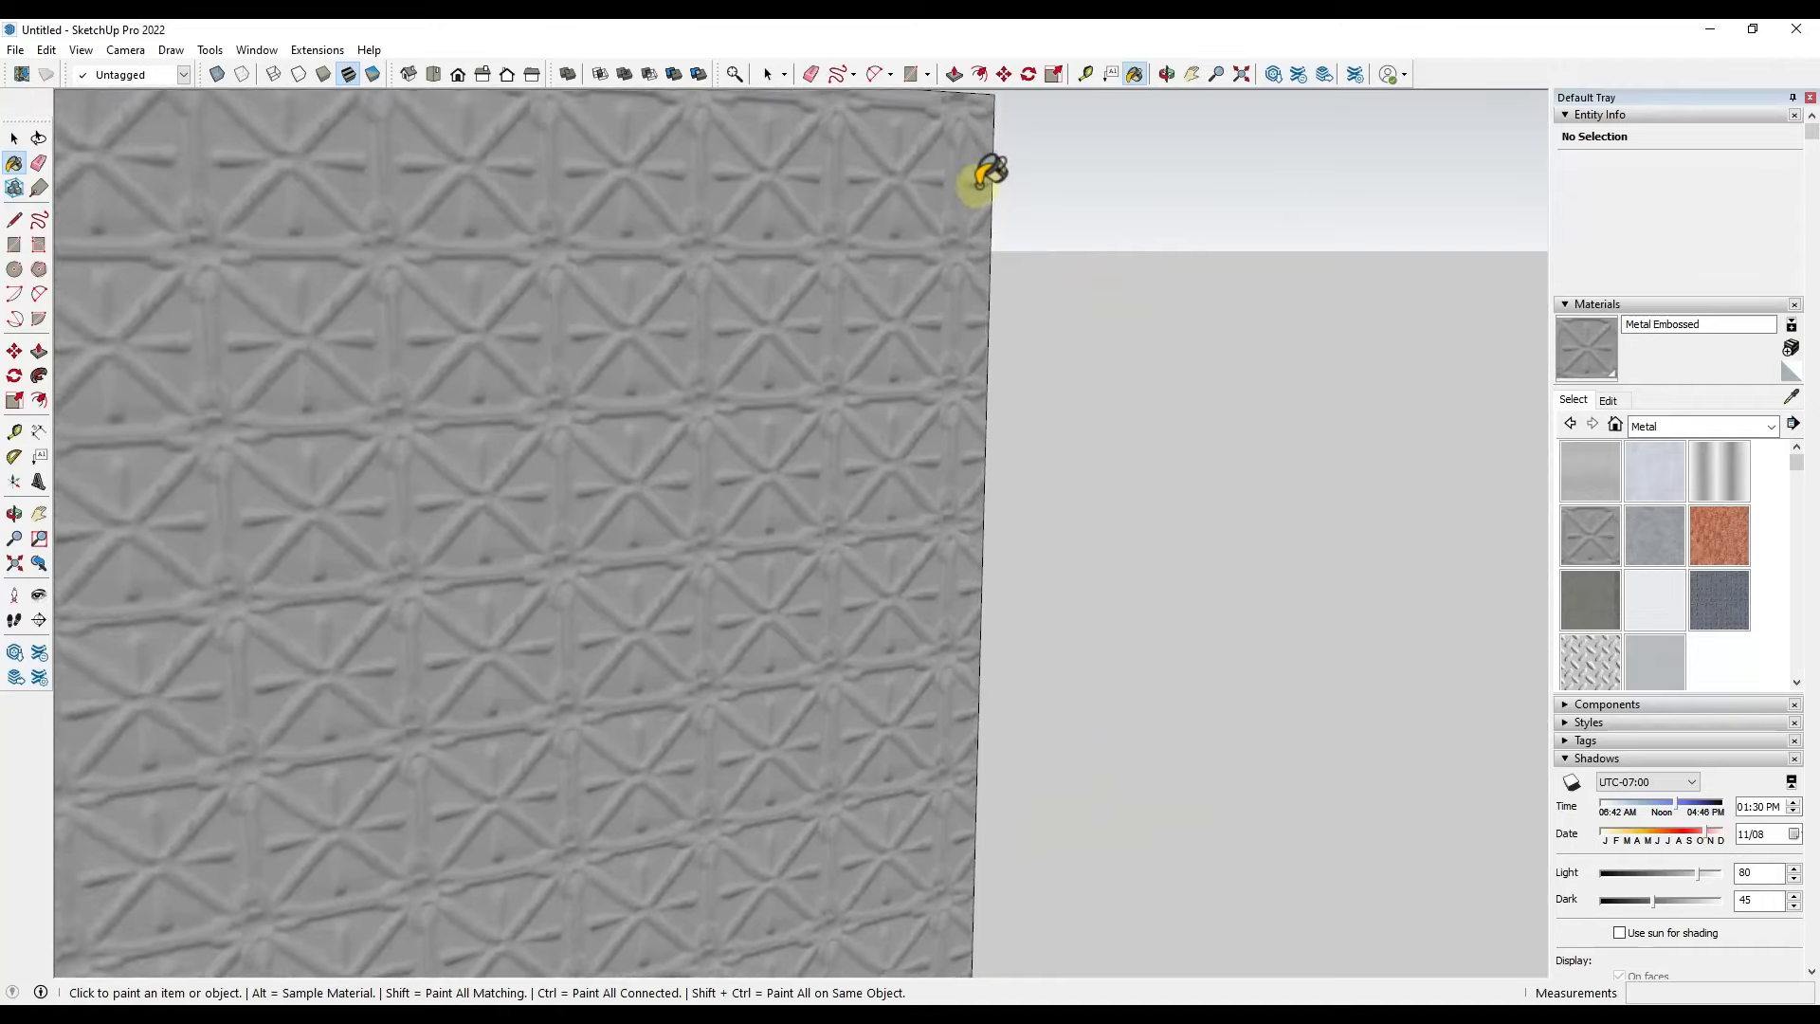
scroll(976, 228, "down", 2)
scroll(1128, 427, "down", 2)
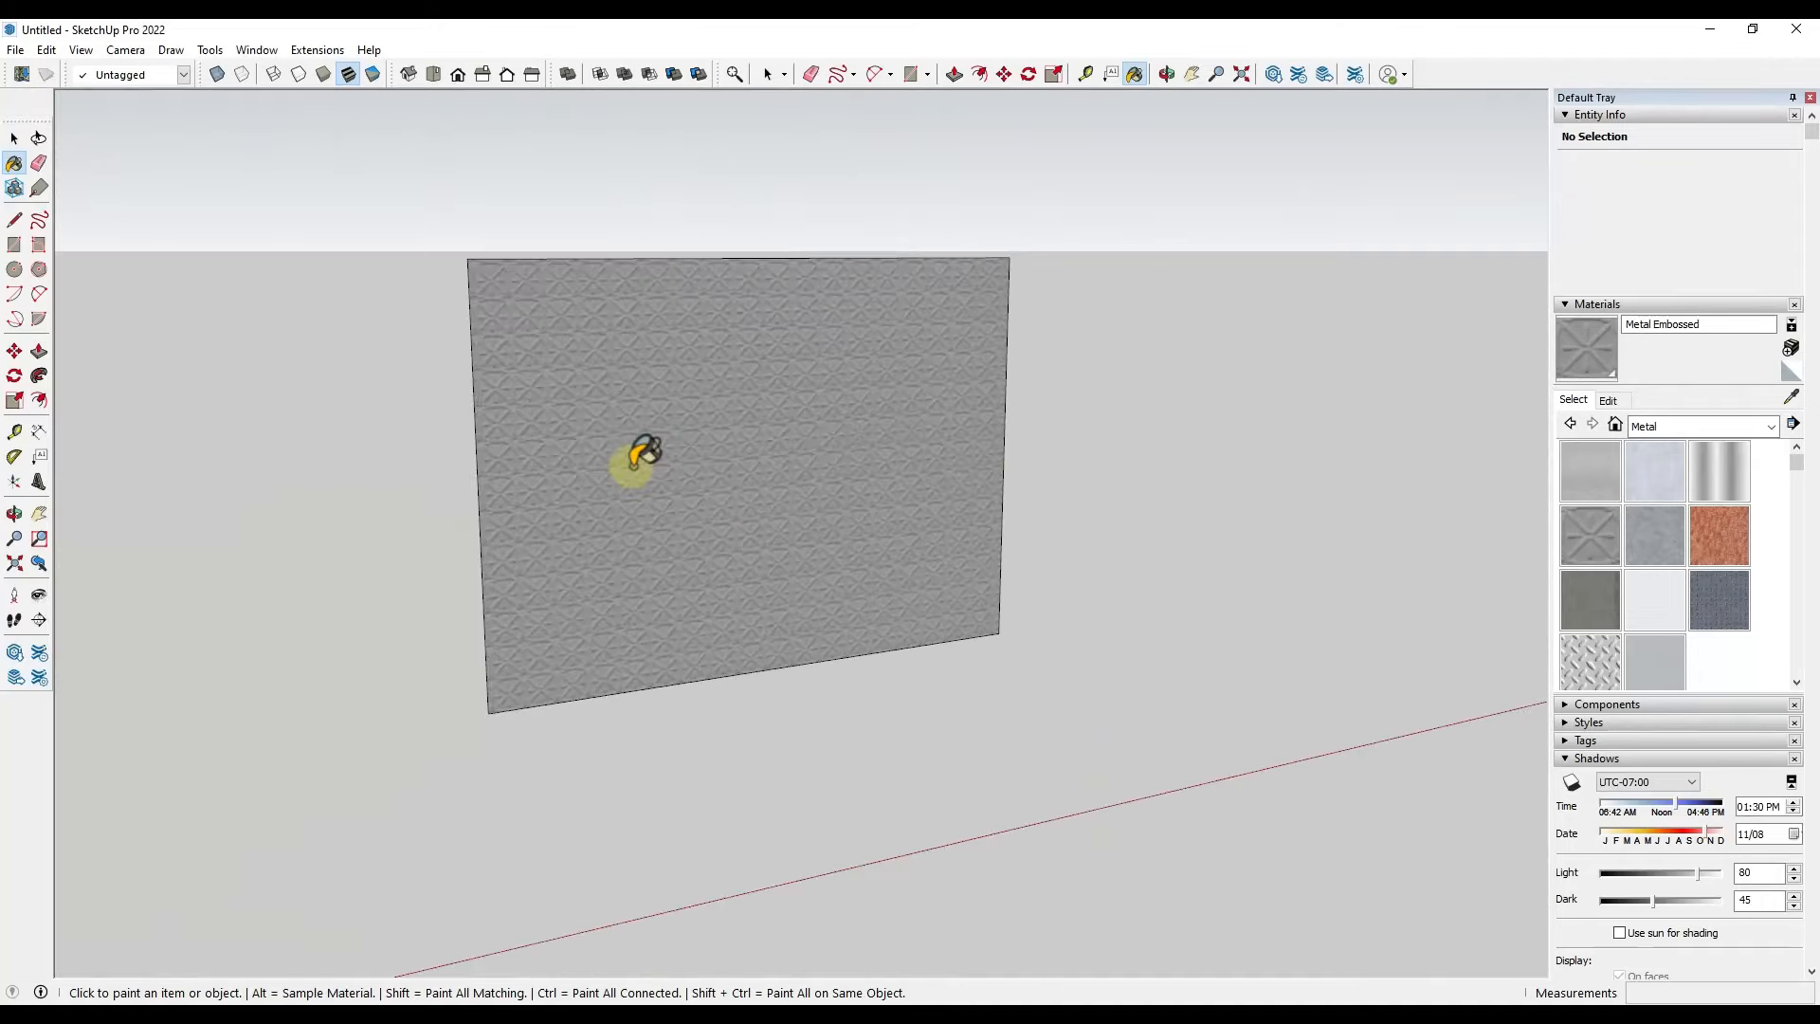
Set the Metal Embossed texture size to 6" wide by 6" high
scroll(626, 502, "up", 1)
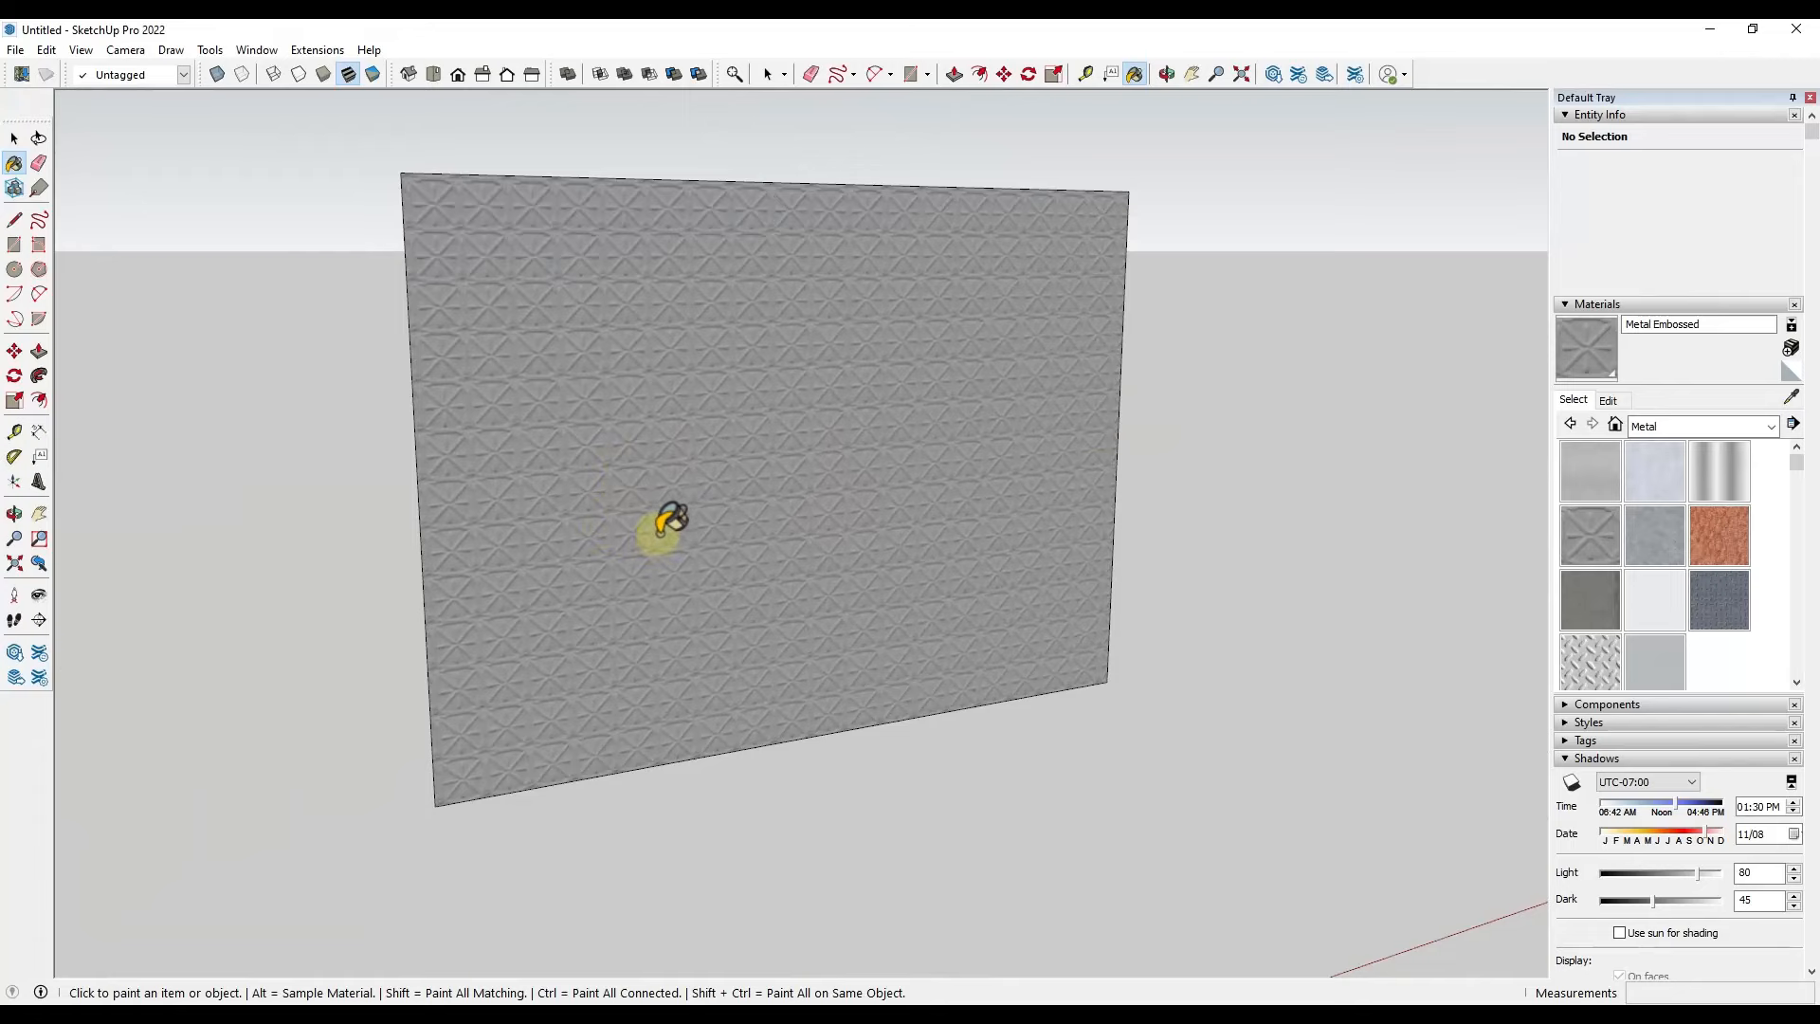
middle_click_drag(1122, 543, 1134, 535)
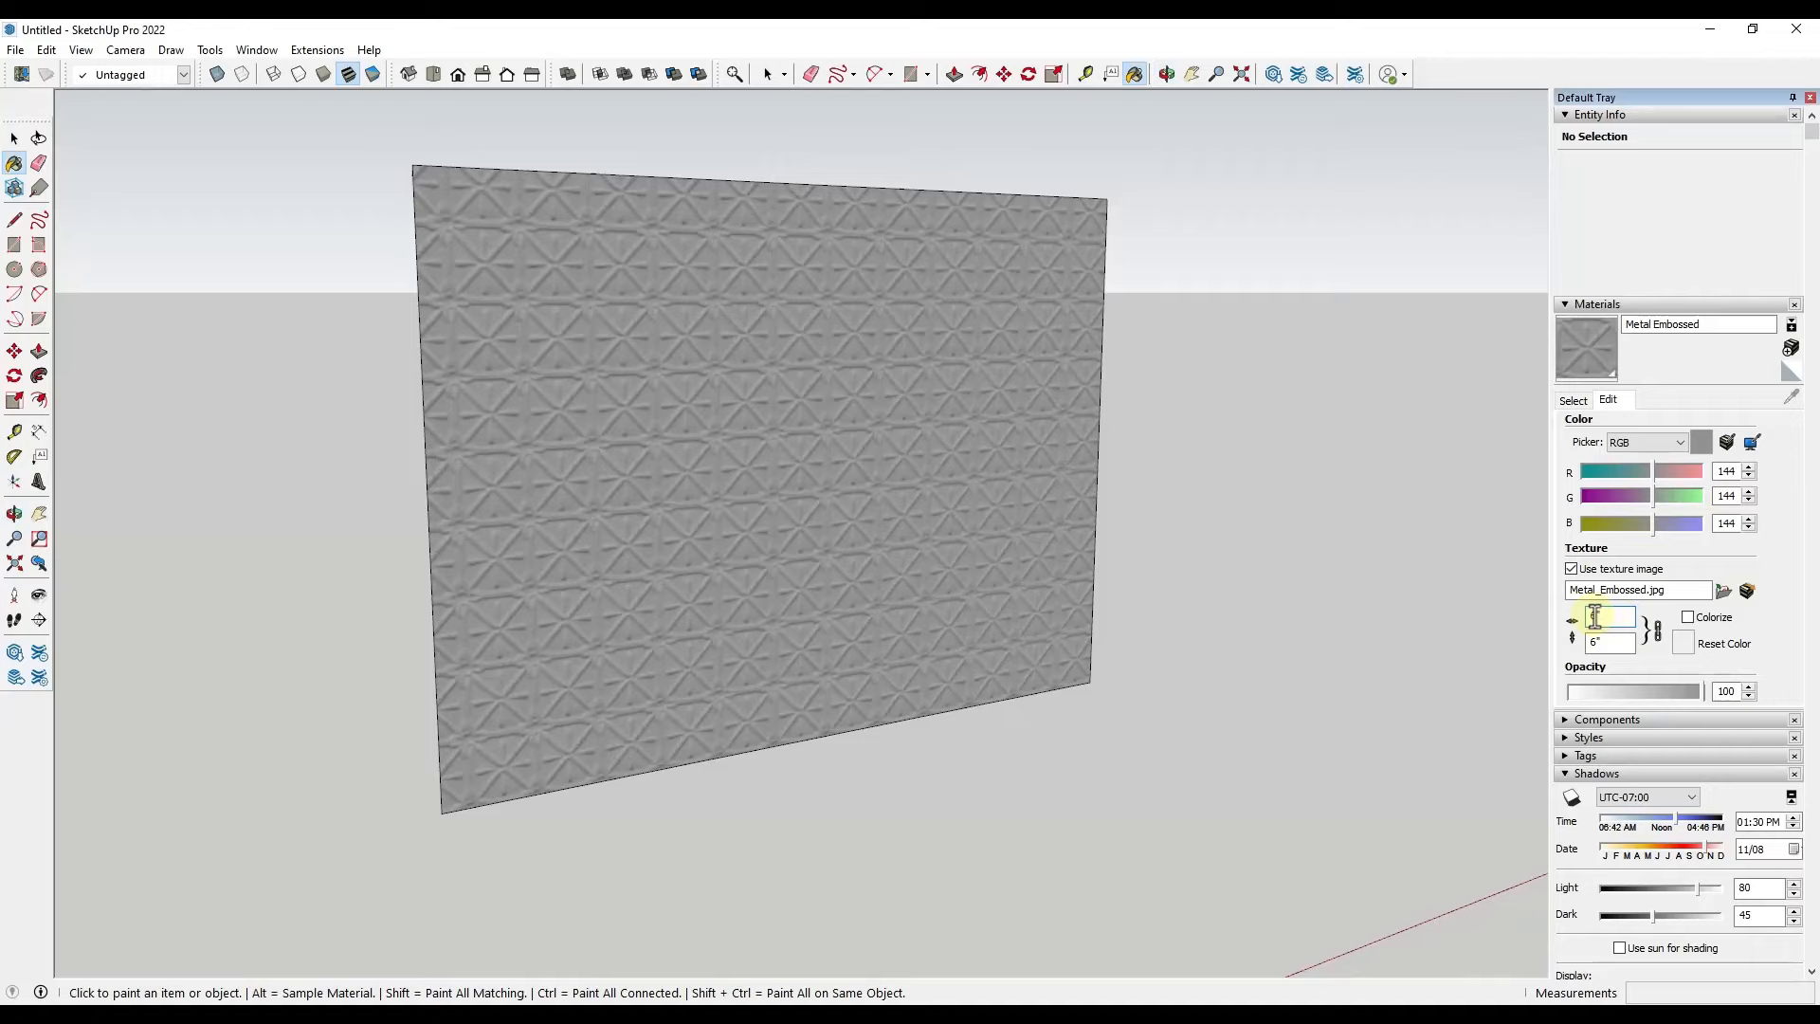
mouse_move(951, 415)
middle_mouse_down()
mouse_move(706, 420)
mouse_move(508, 386)
mouse_move(812, 418)
middle_mouse_up()
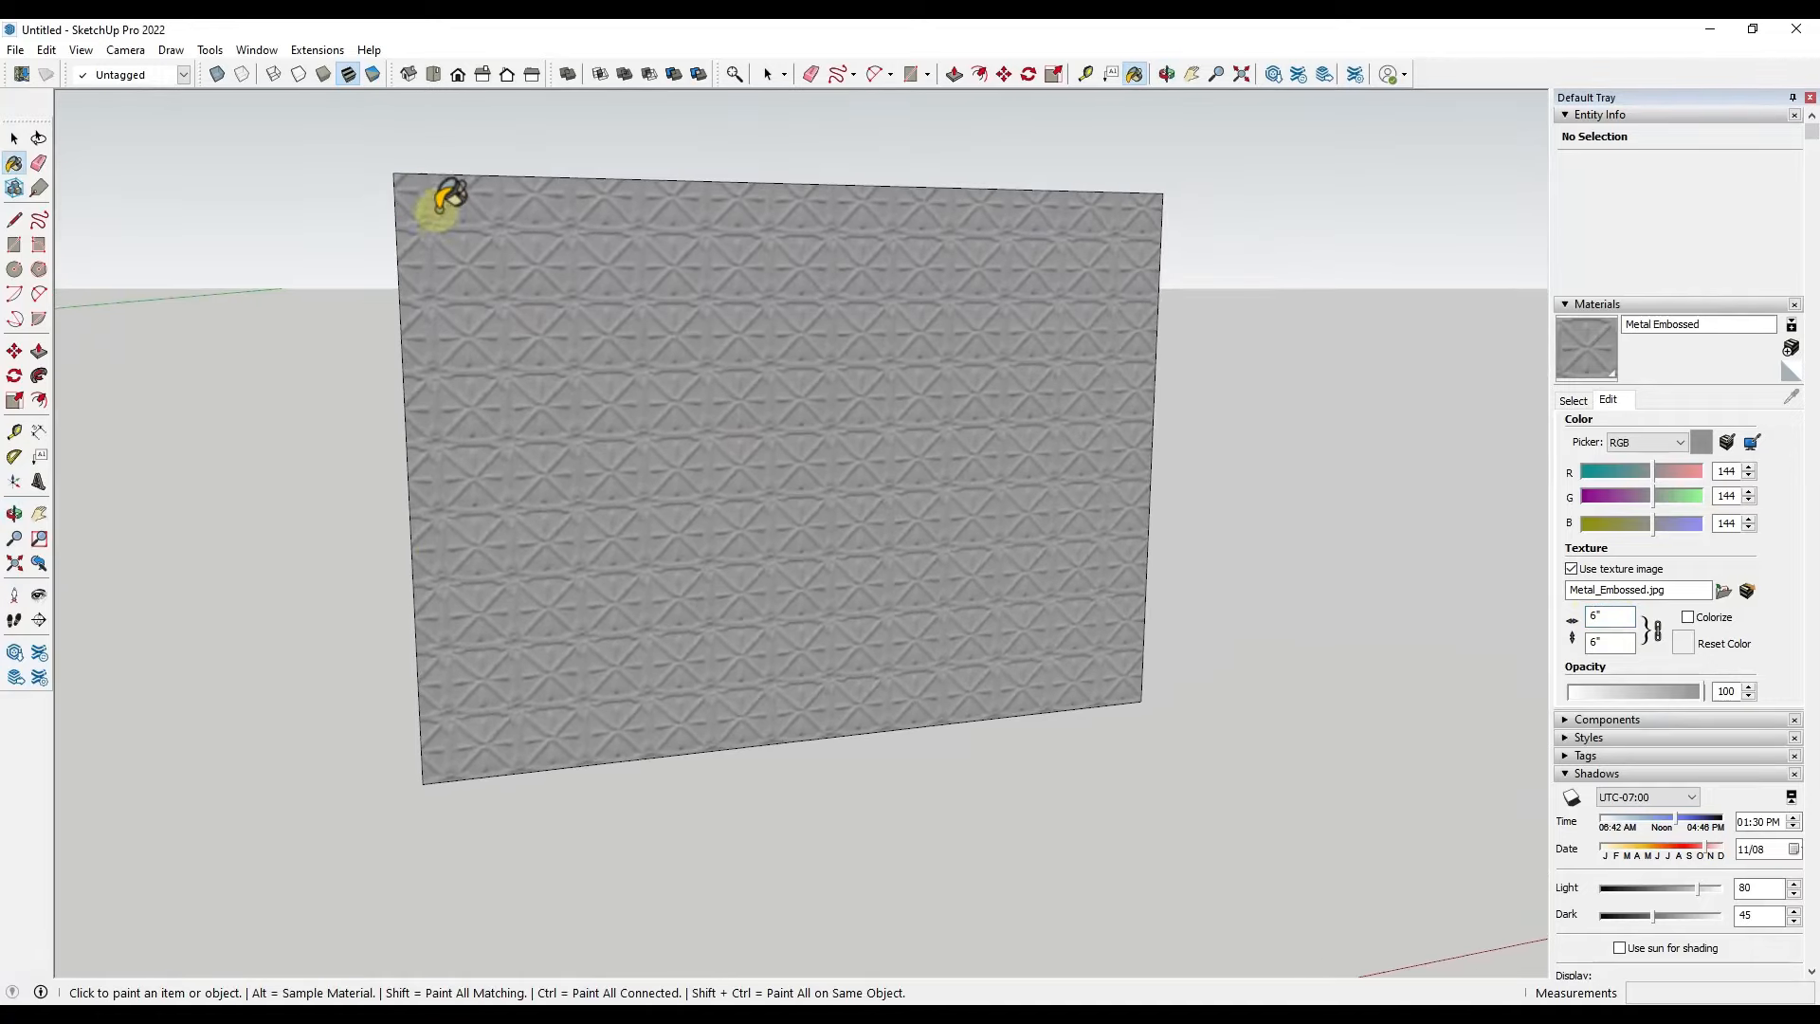
Select the Metal Embossed face and look at the commands available for it
left_click(9, 140)
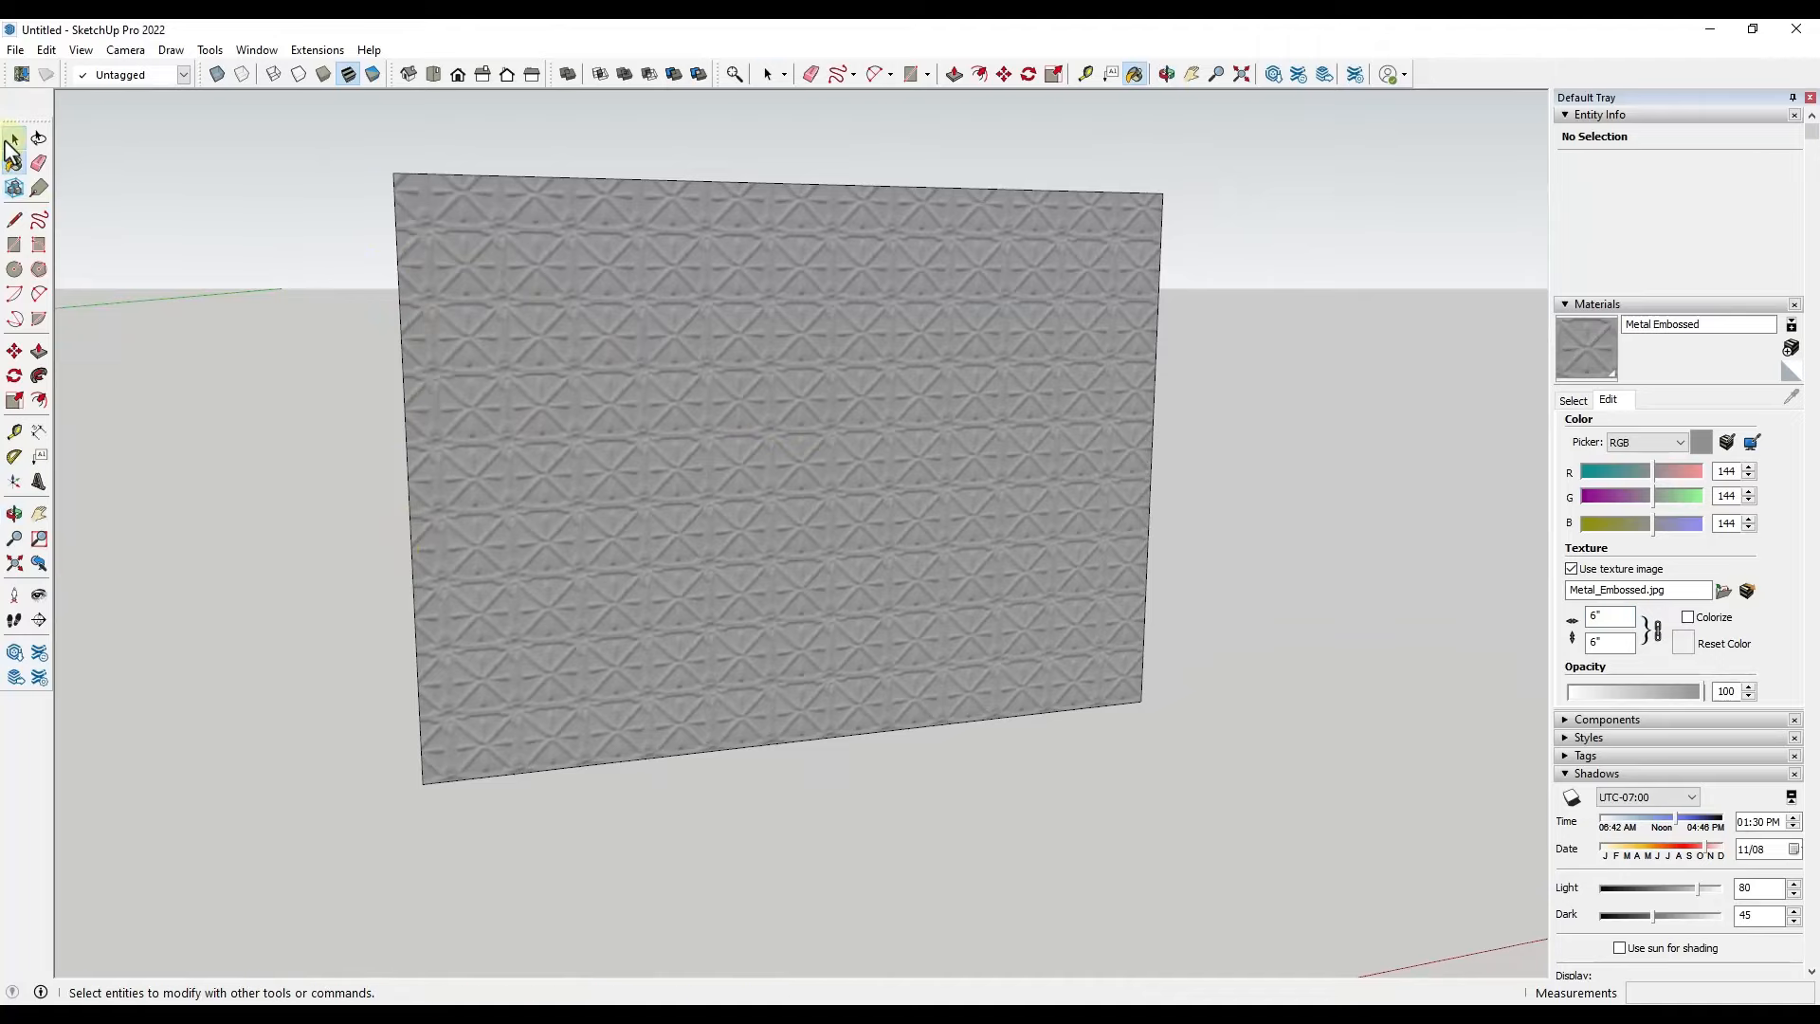
left_click(11, 140)
middle_click_drag(493, 519, 625, 475)
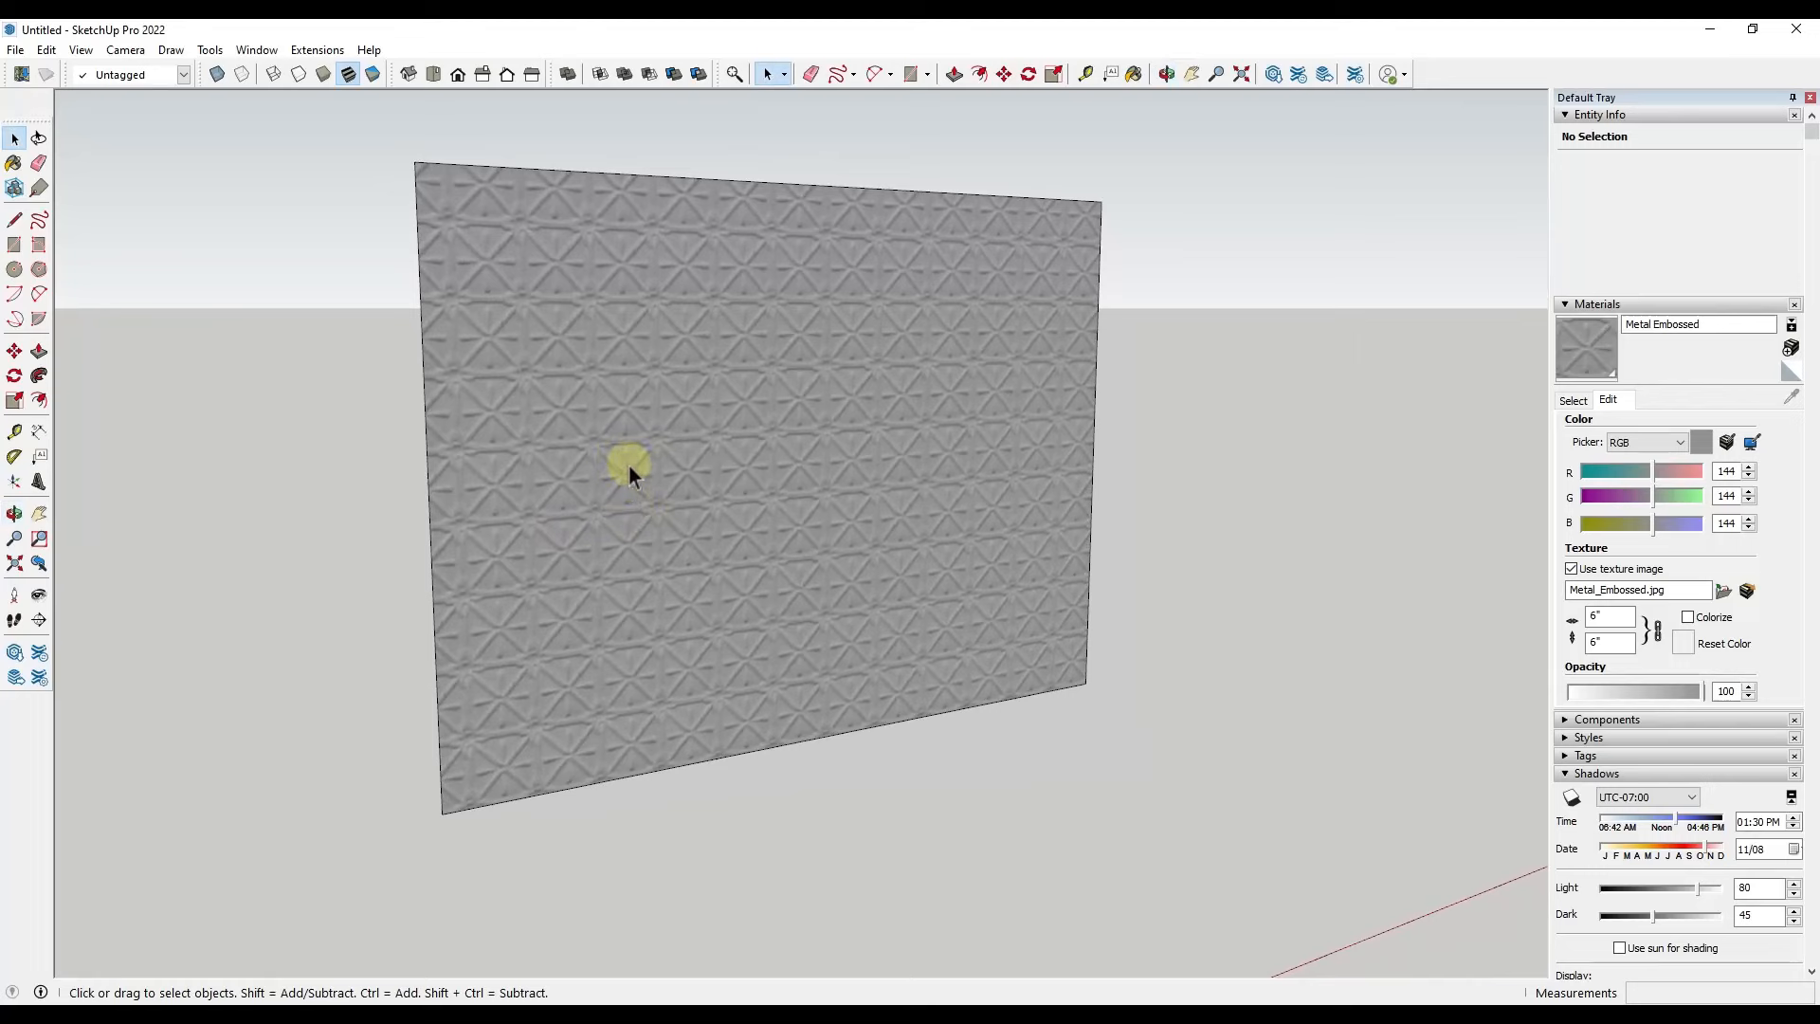
right_click(628, 462)
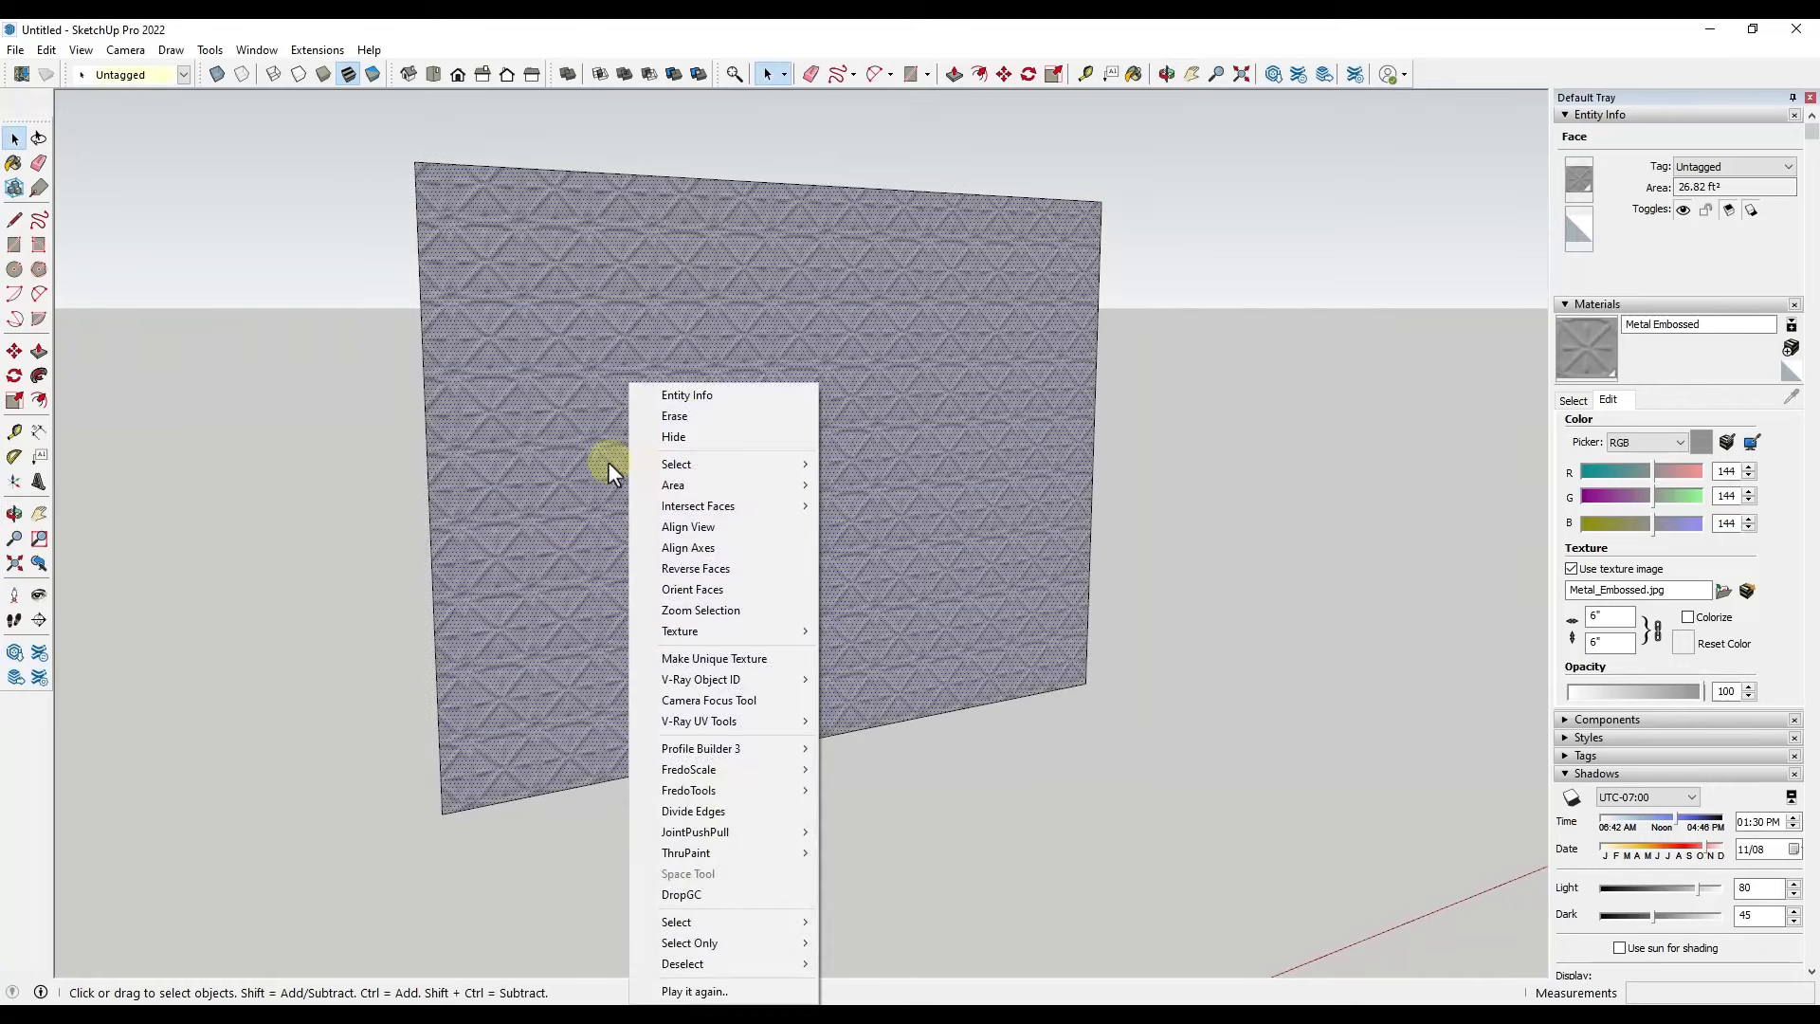
left_click(606, 463)
right_click(753, 487)
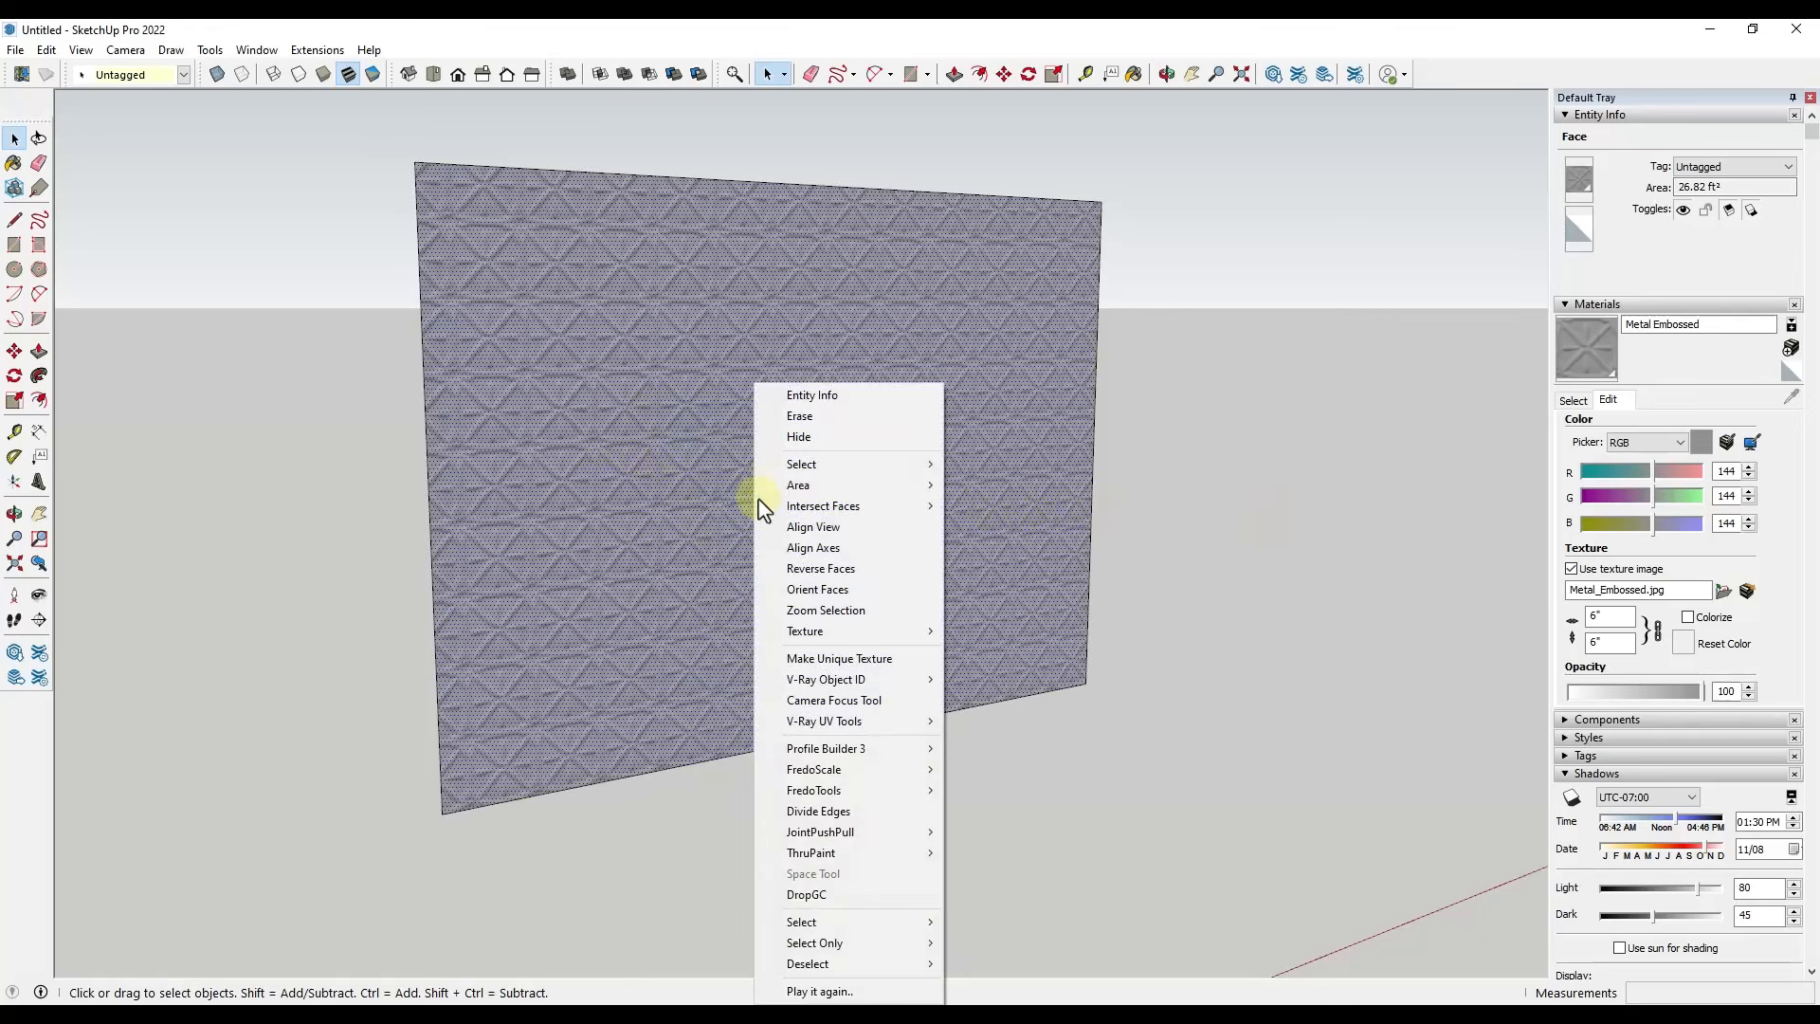
Group the textured rectangle with its edges and explode that group
triple_click(640, 506)
right_click(642, 504)
left_click(709, 492)
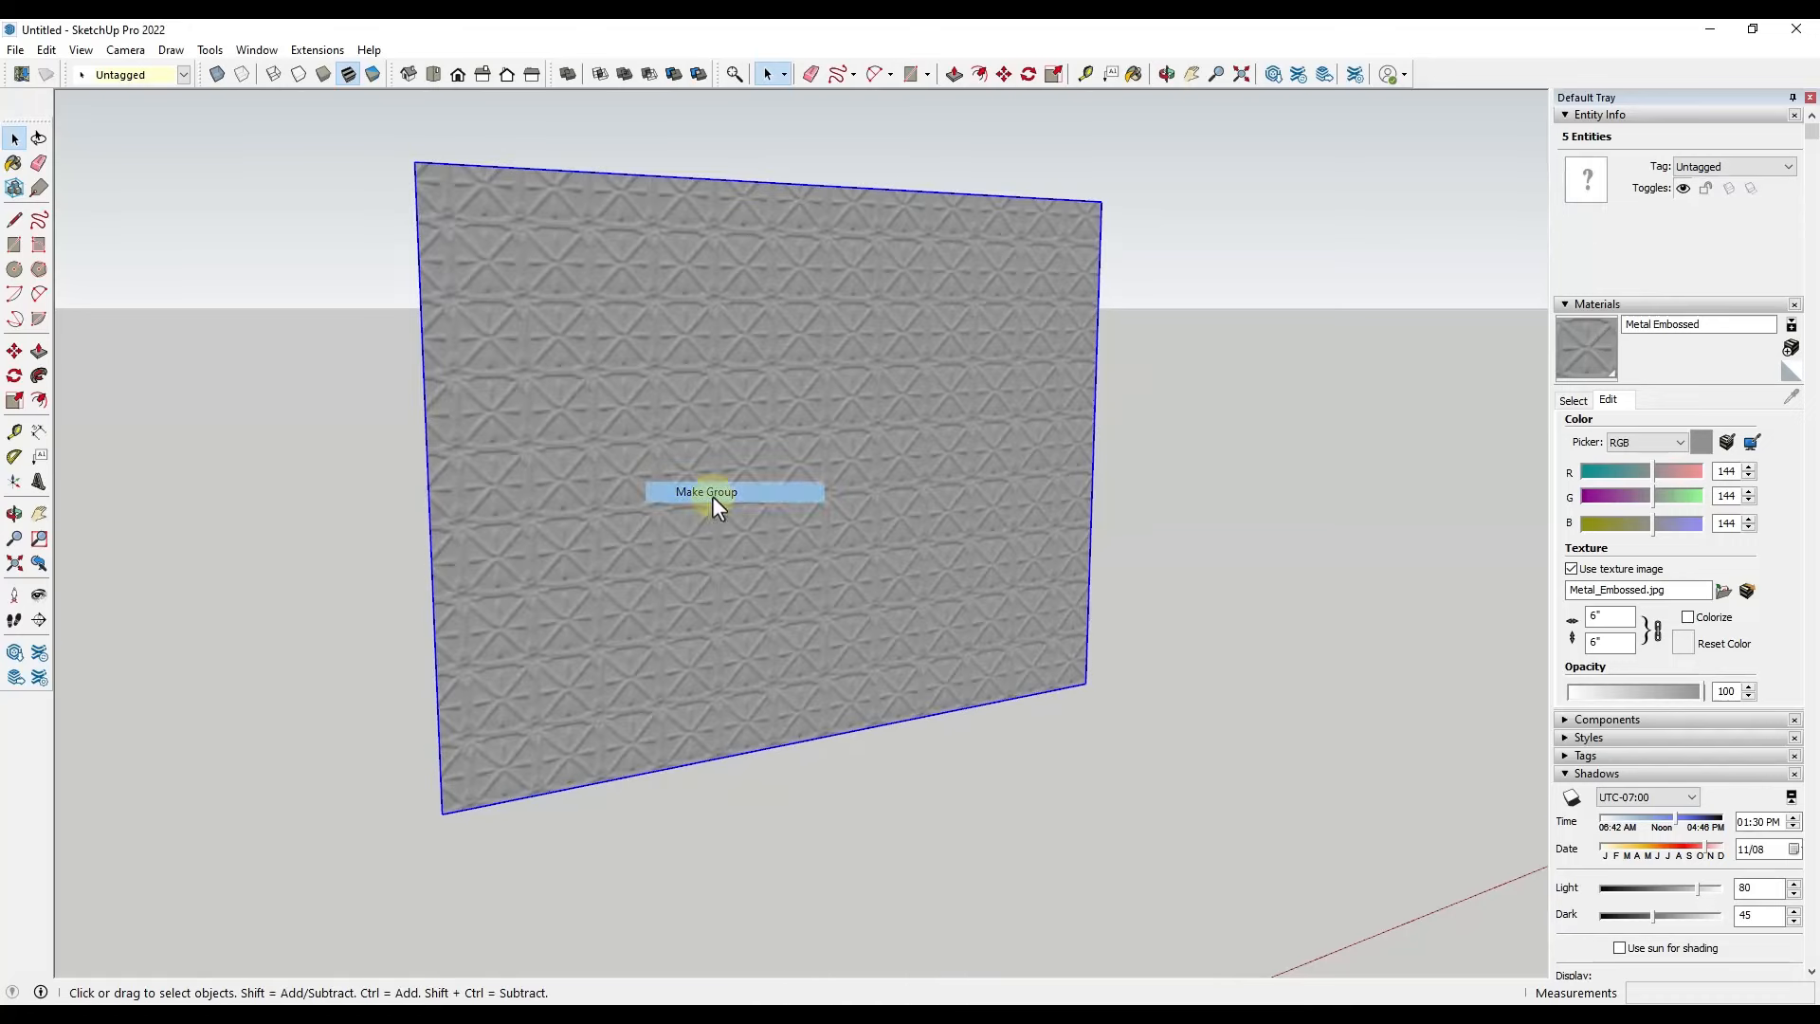
right_click(662, 440)
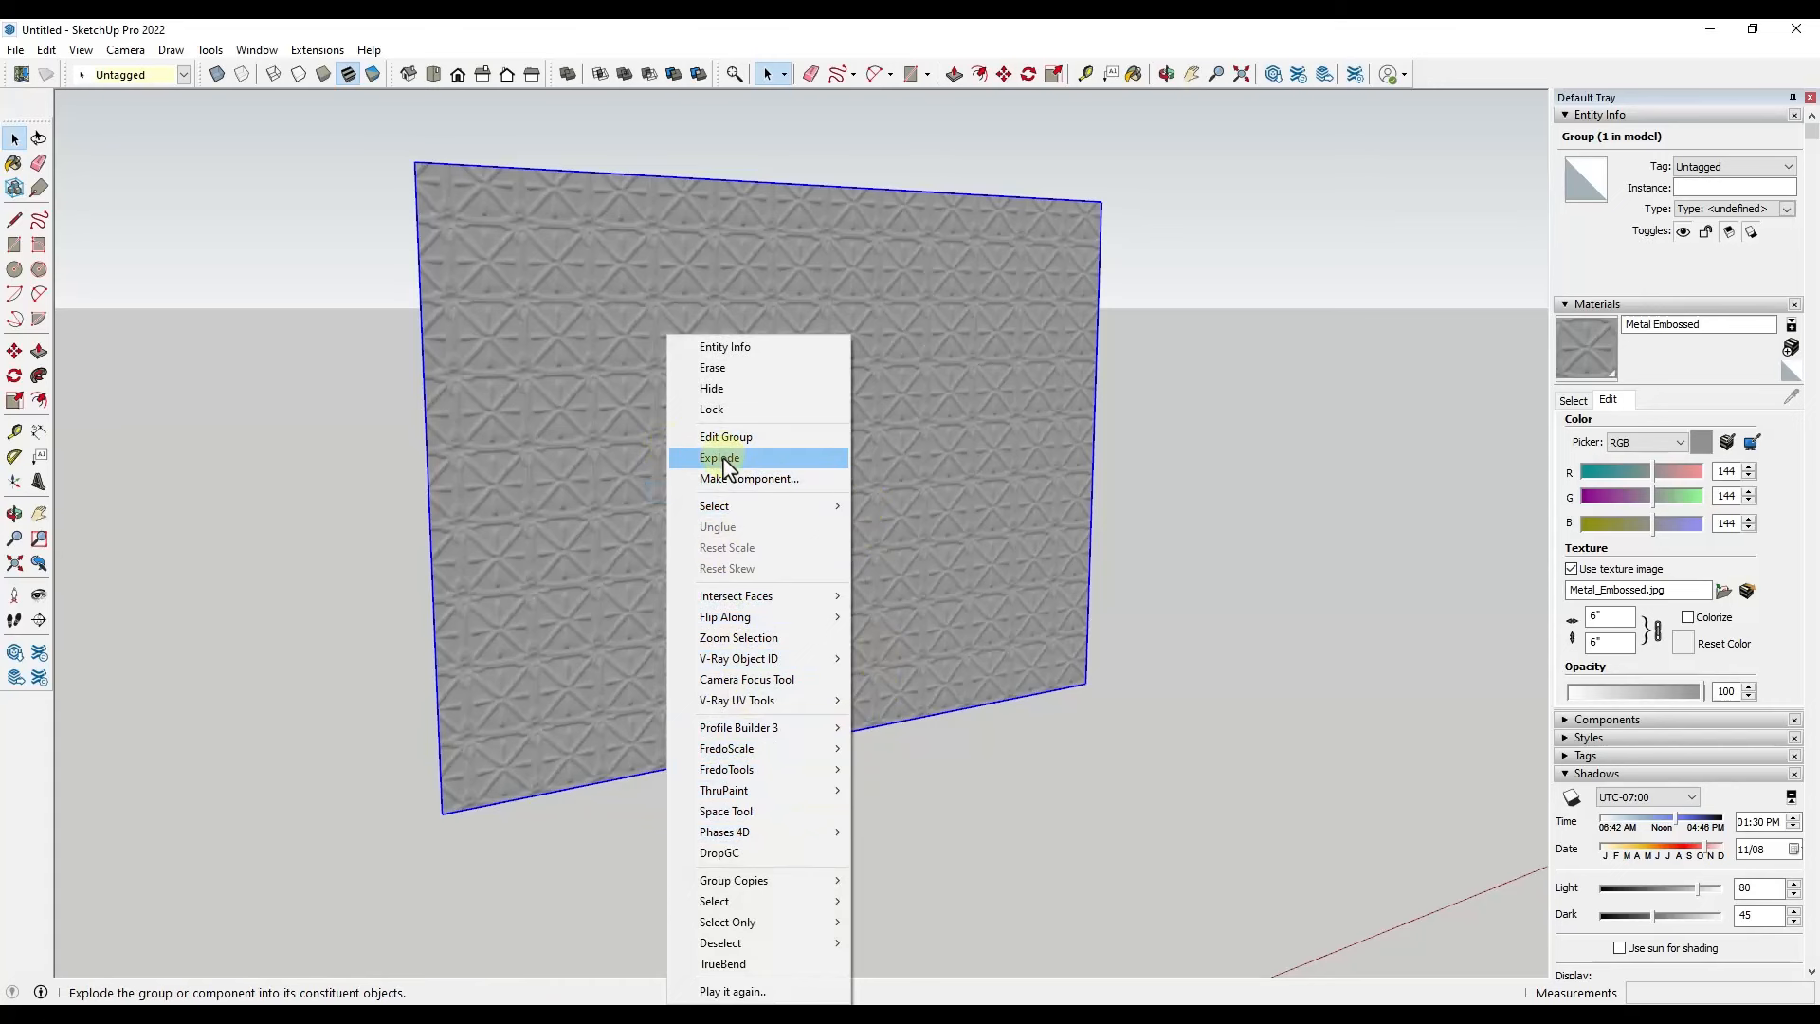
left_click(720, 458)
Enter texture position editing for the Metal Embossed face on its own
left_click(674, 450)
right_click(714, 453)
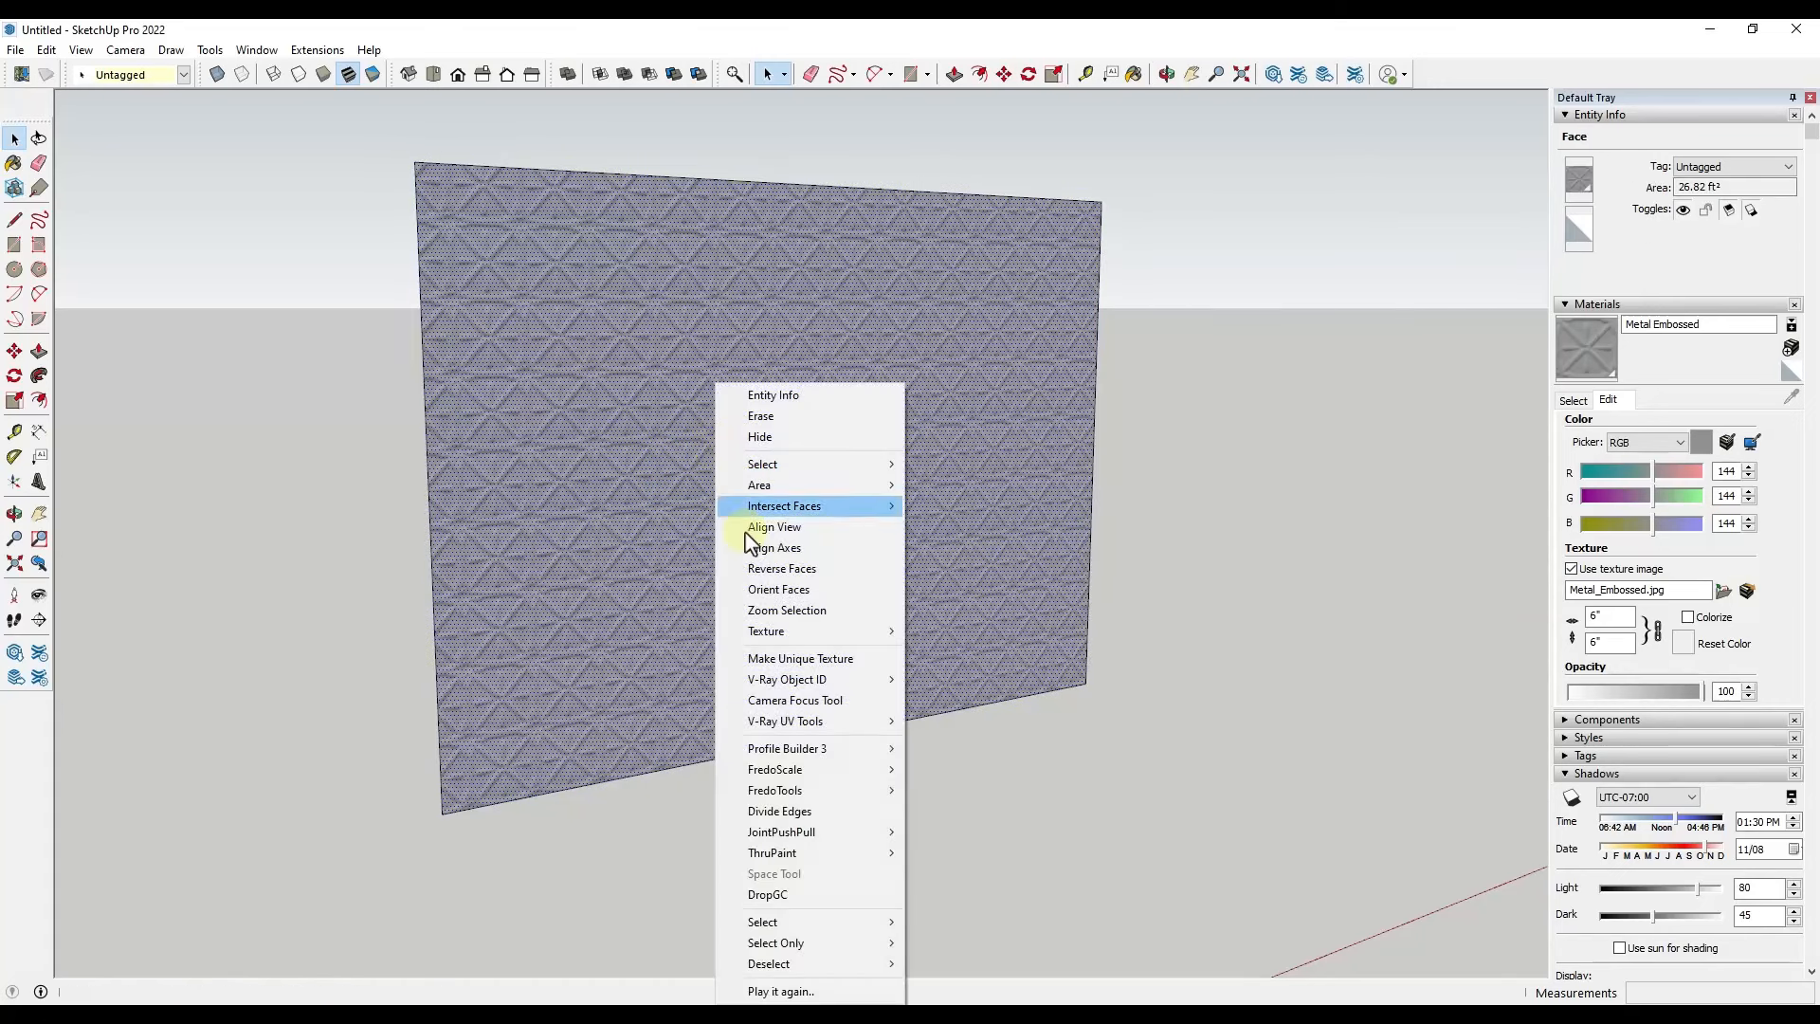
mouse_move(785, 637)
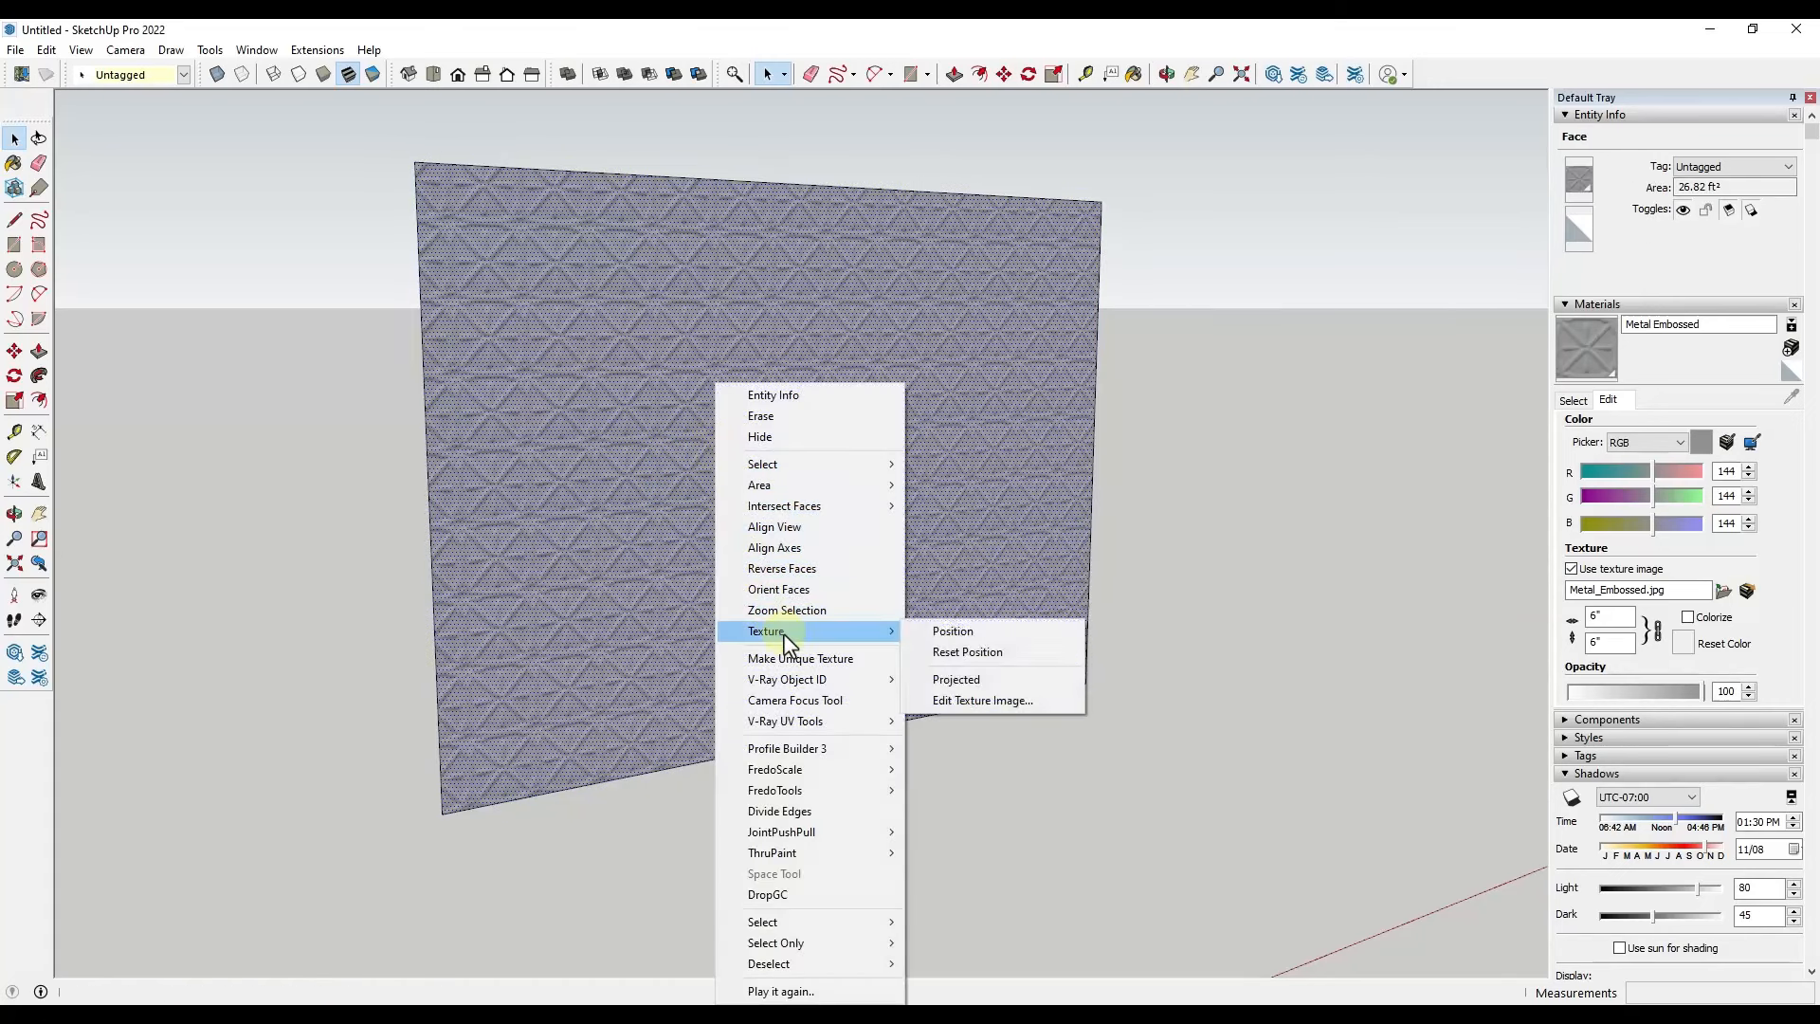
left_click(950, 641)
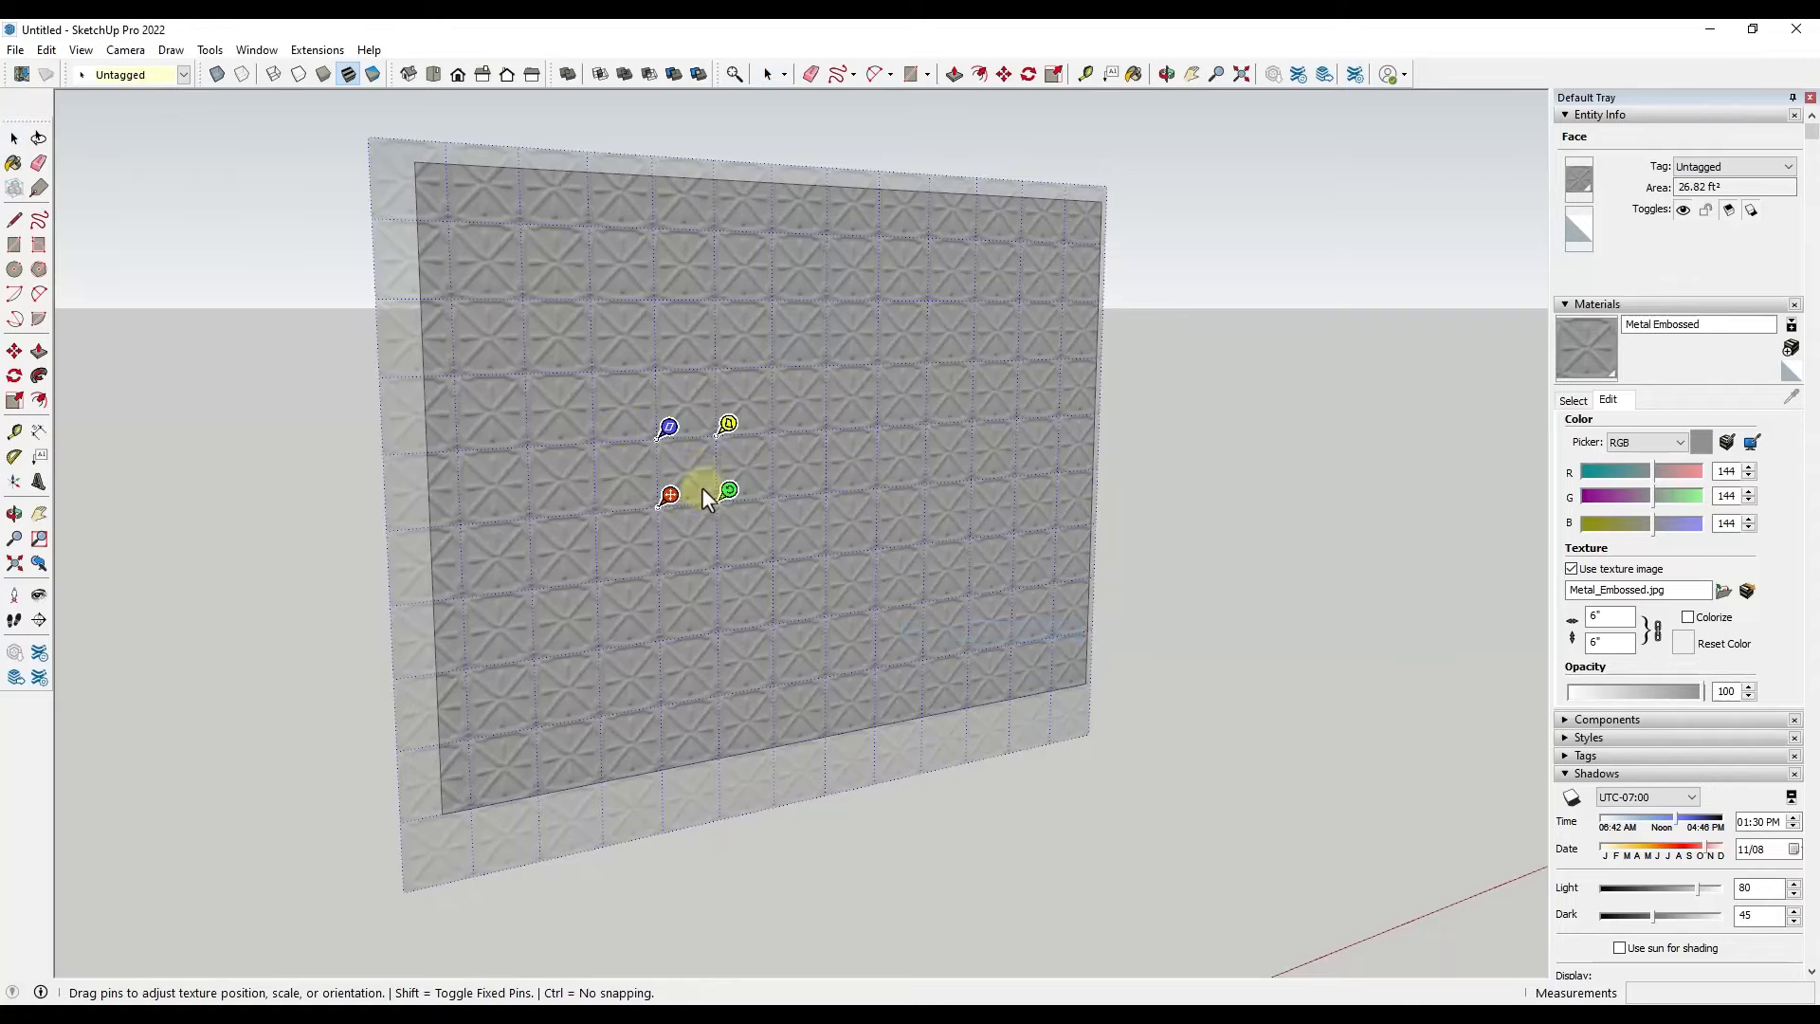
scroll(702, 488, "up", 6)
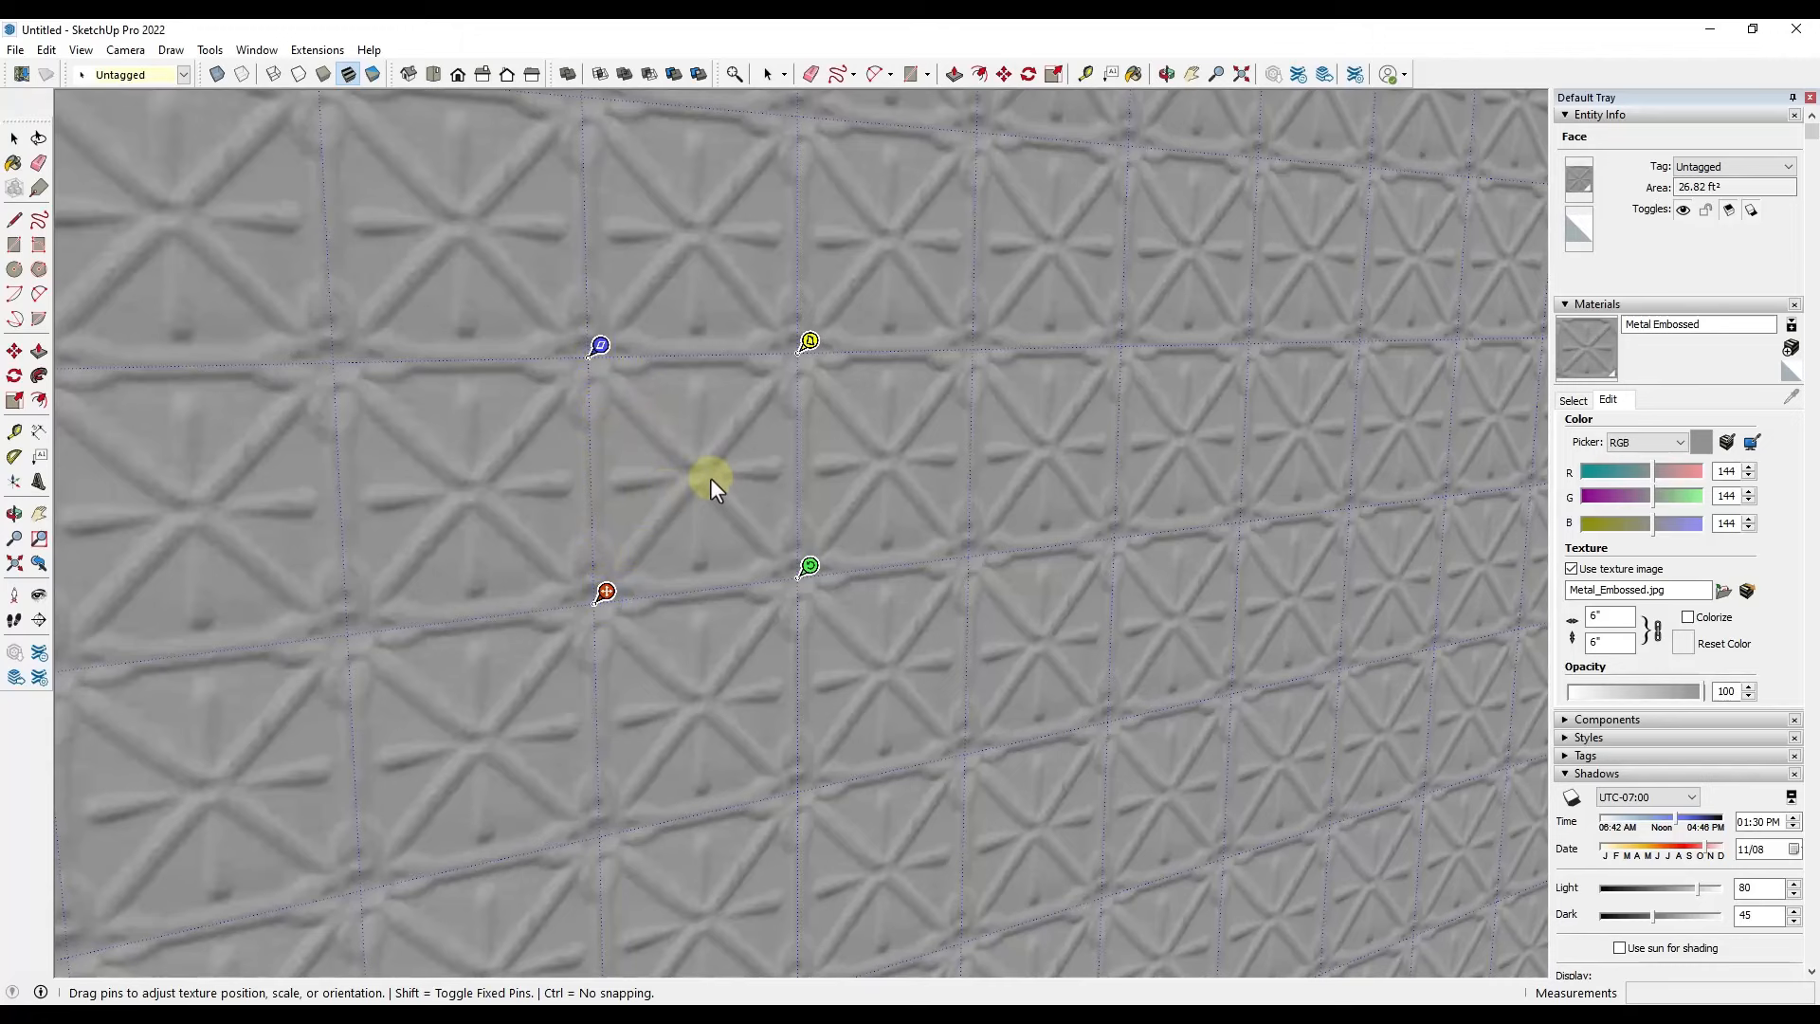
scroll(707, 477, "down", 4)
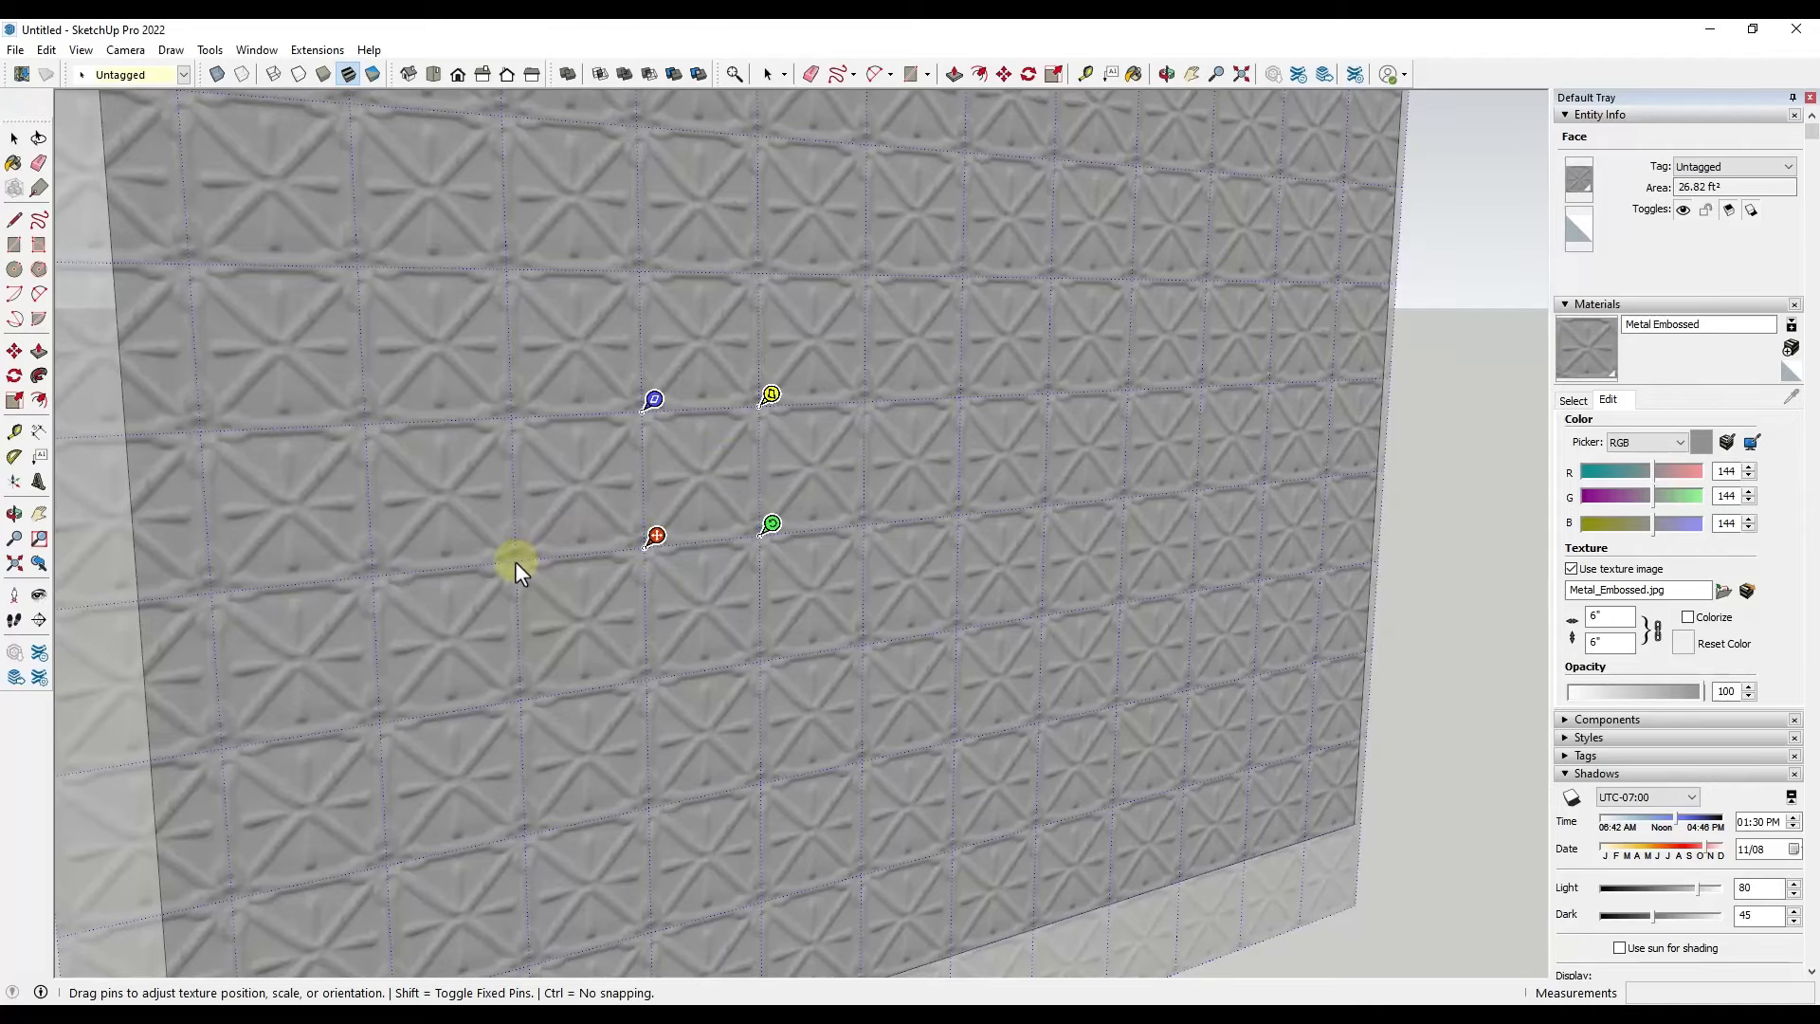
scroll(679, 444, "down", 5)
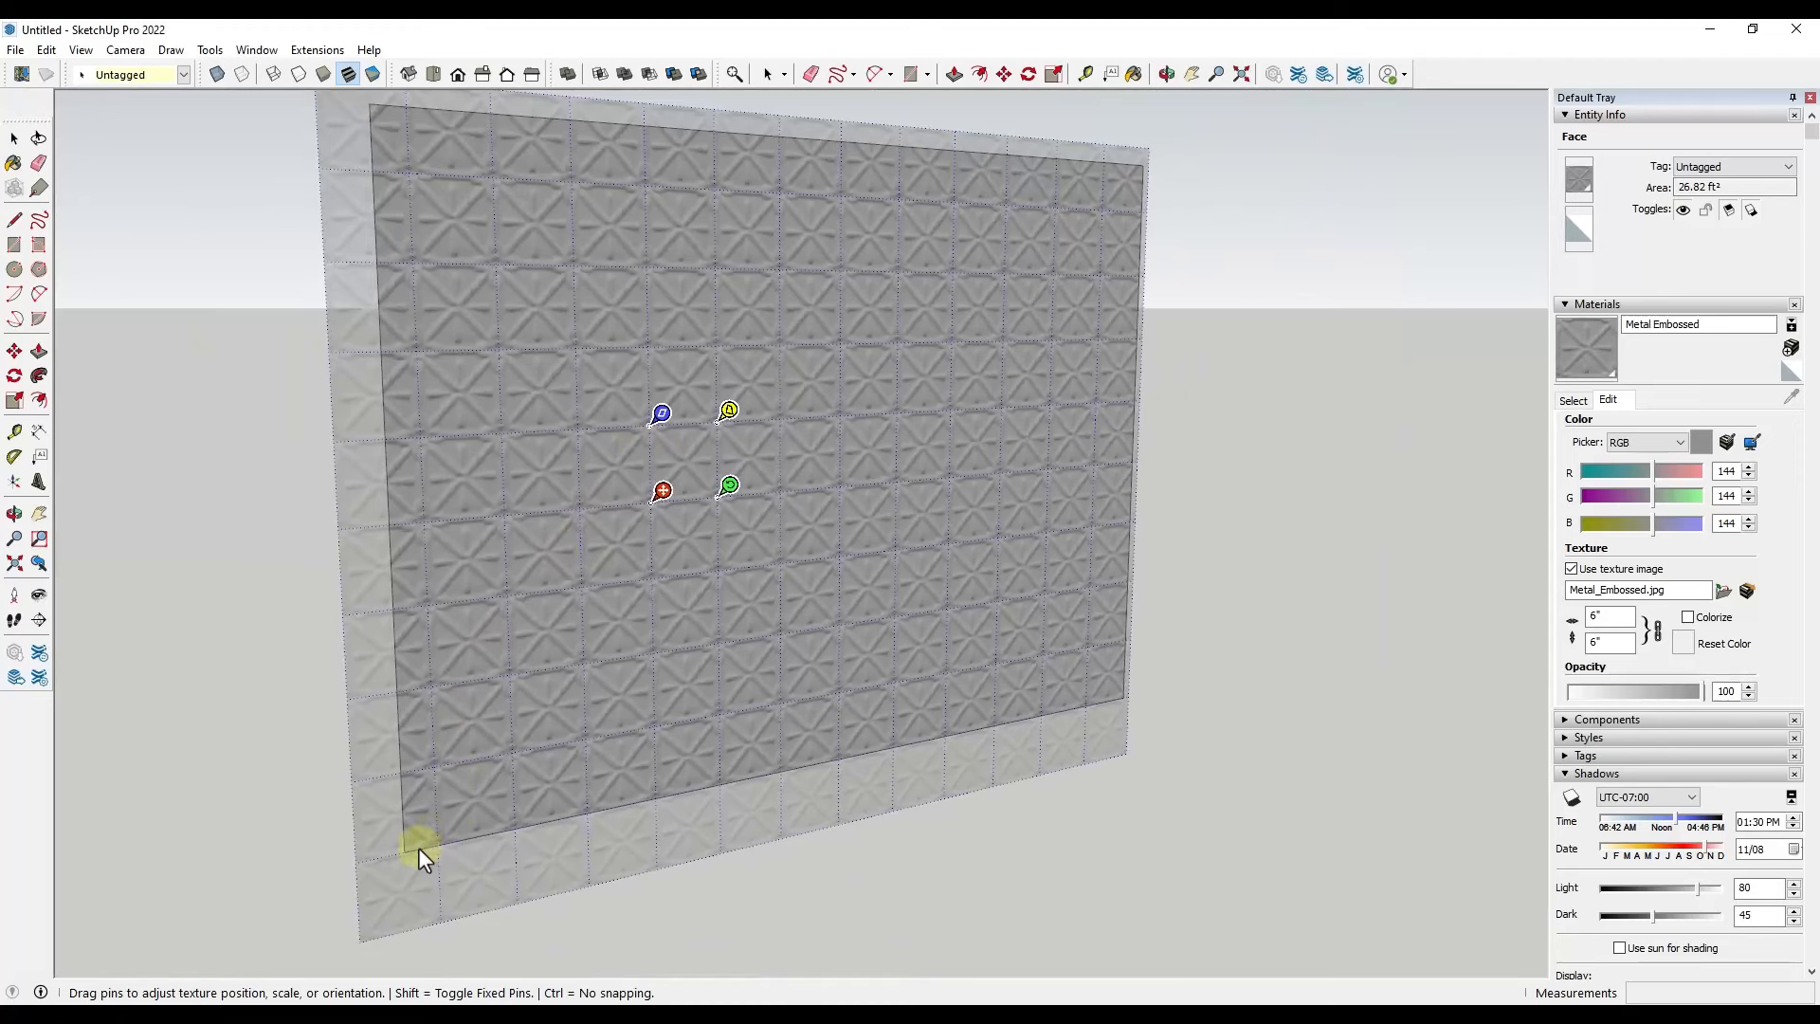
Relocate the red pin to the neighboring tile corner and move the texture with it onto the face's lower-left corner
scroll(618, 492, "up", 8)
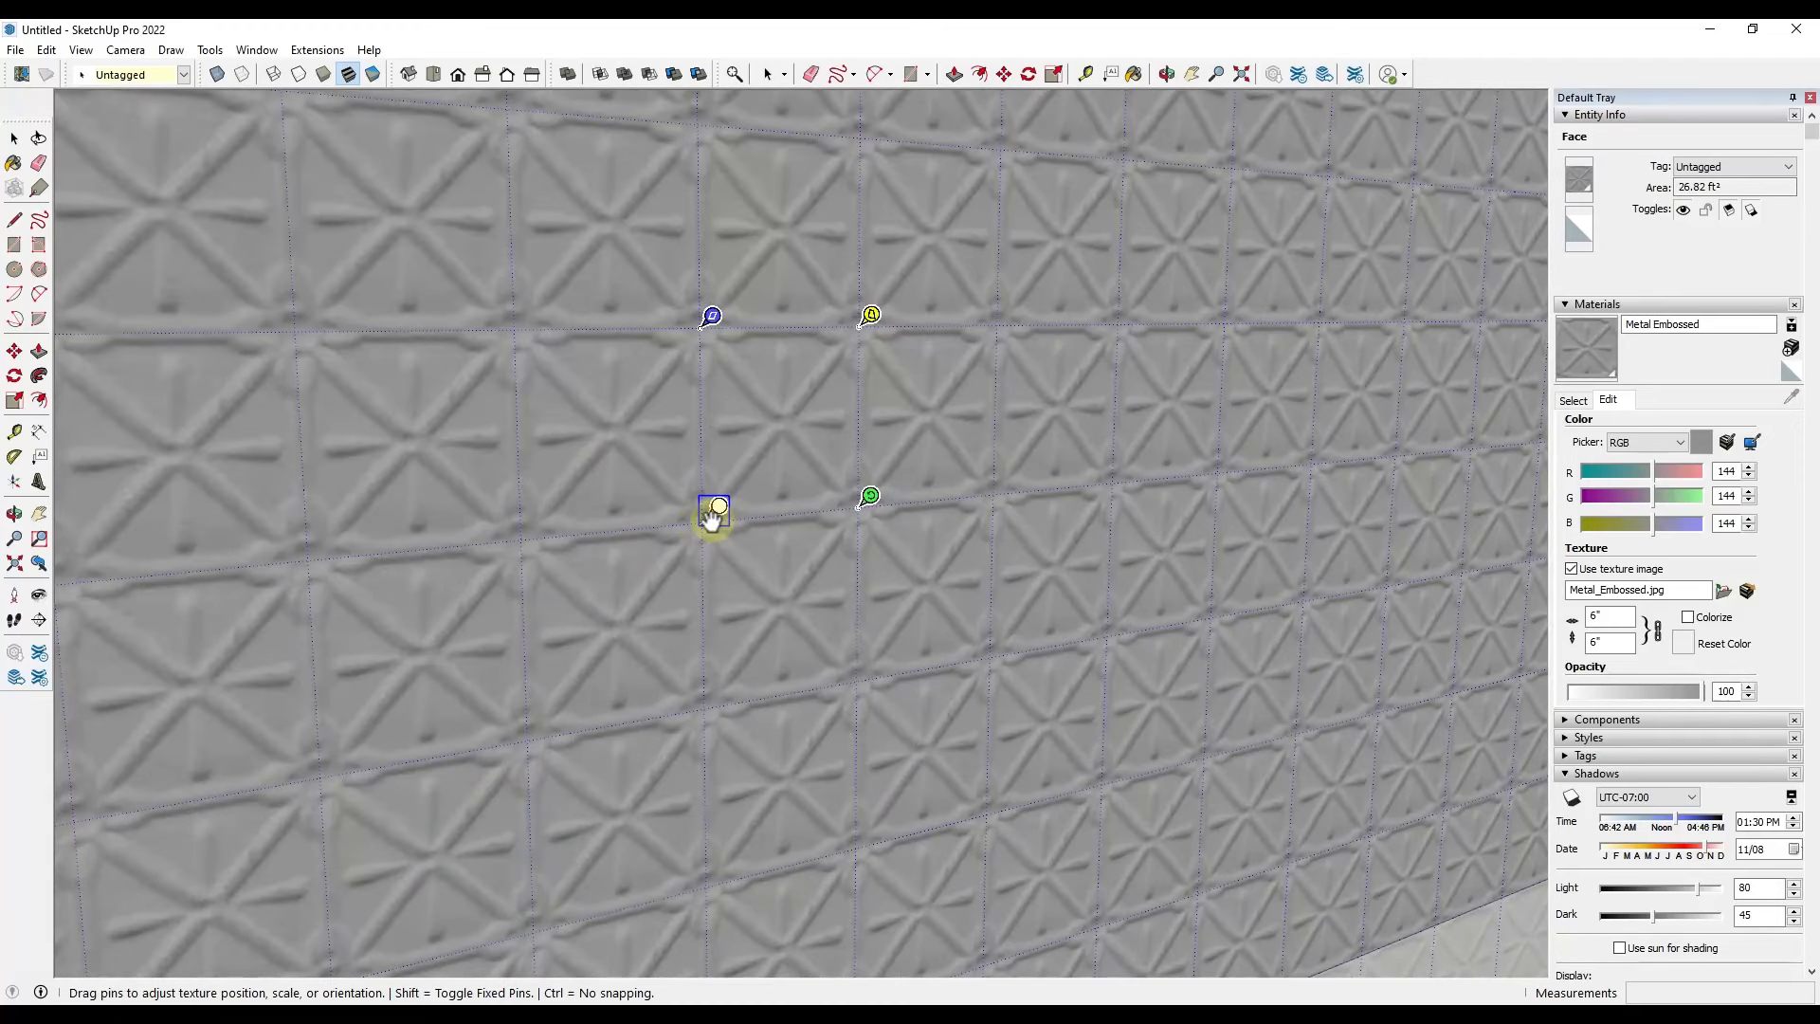
left_click(712, 511)
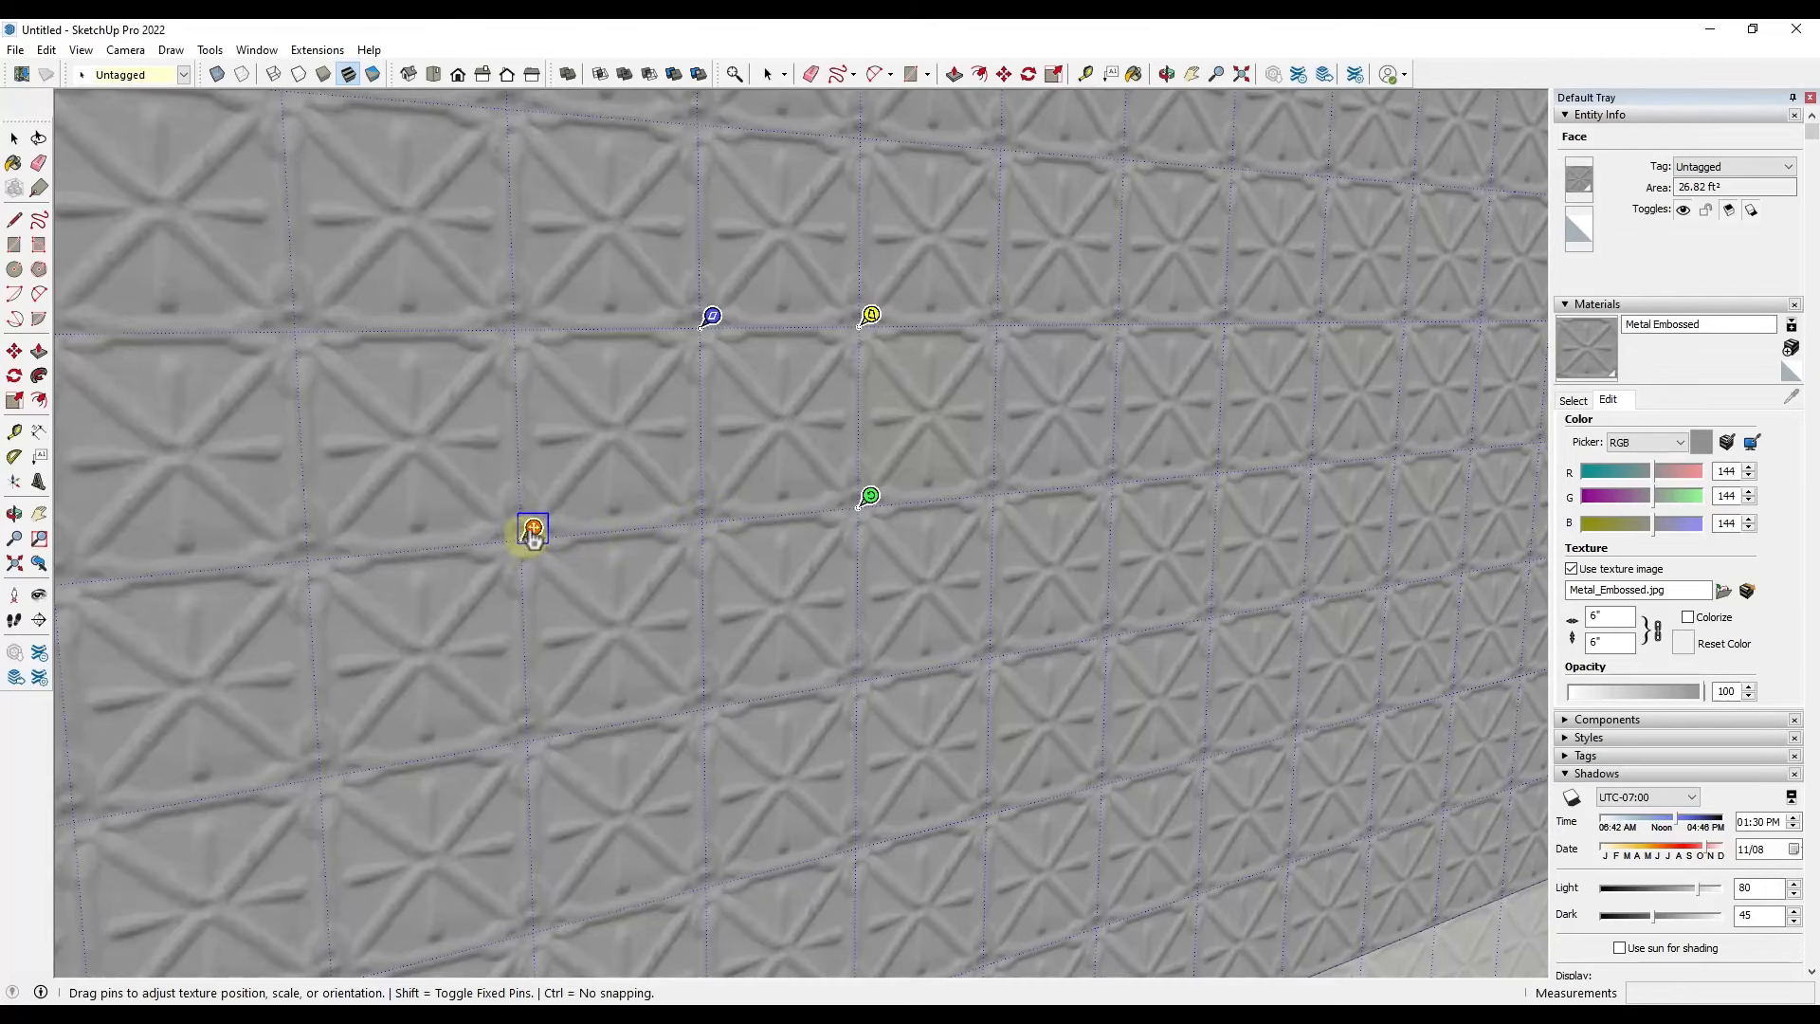
scroll(588, 520, "down", 3)
middle_click_drag(623, 440, 618, 600, "shift")
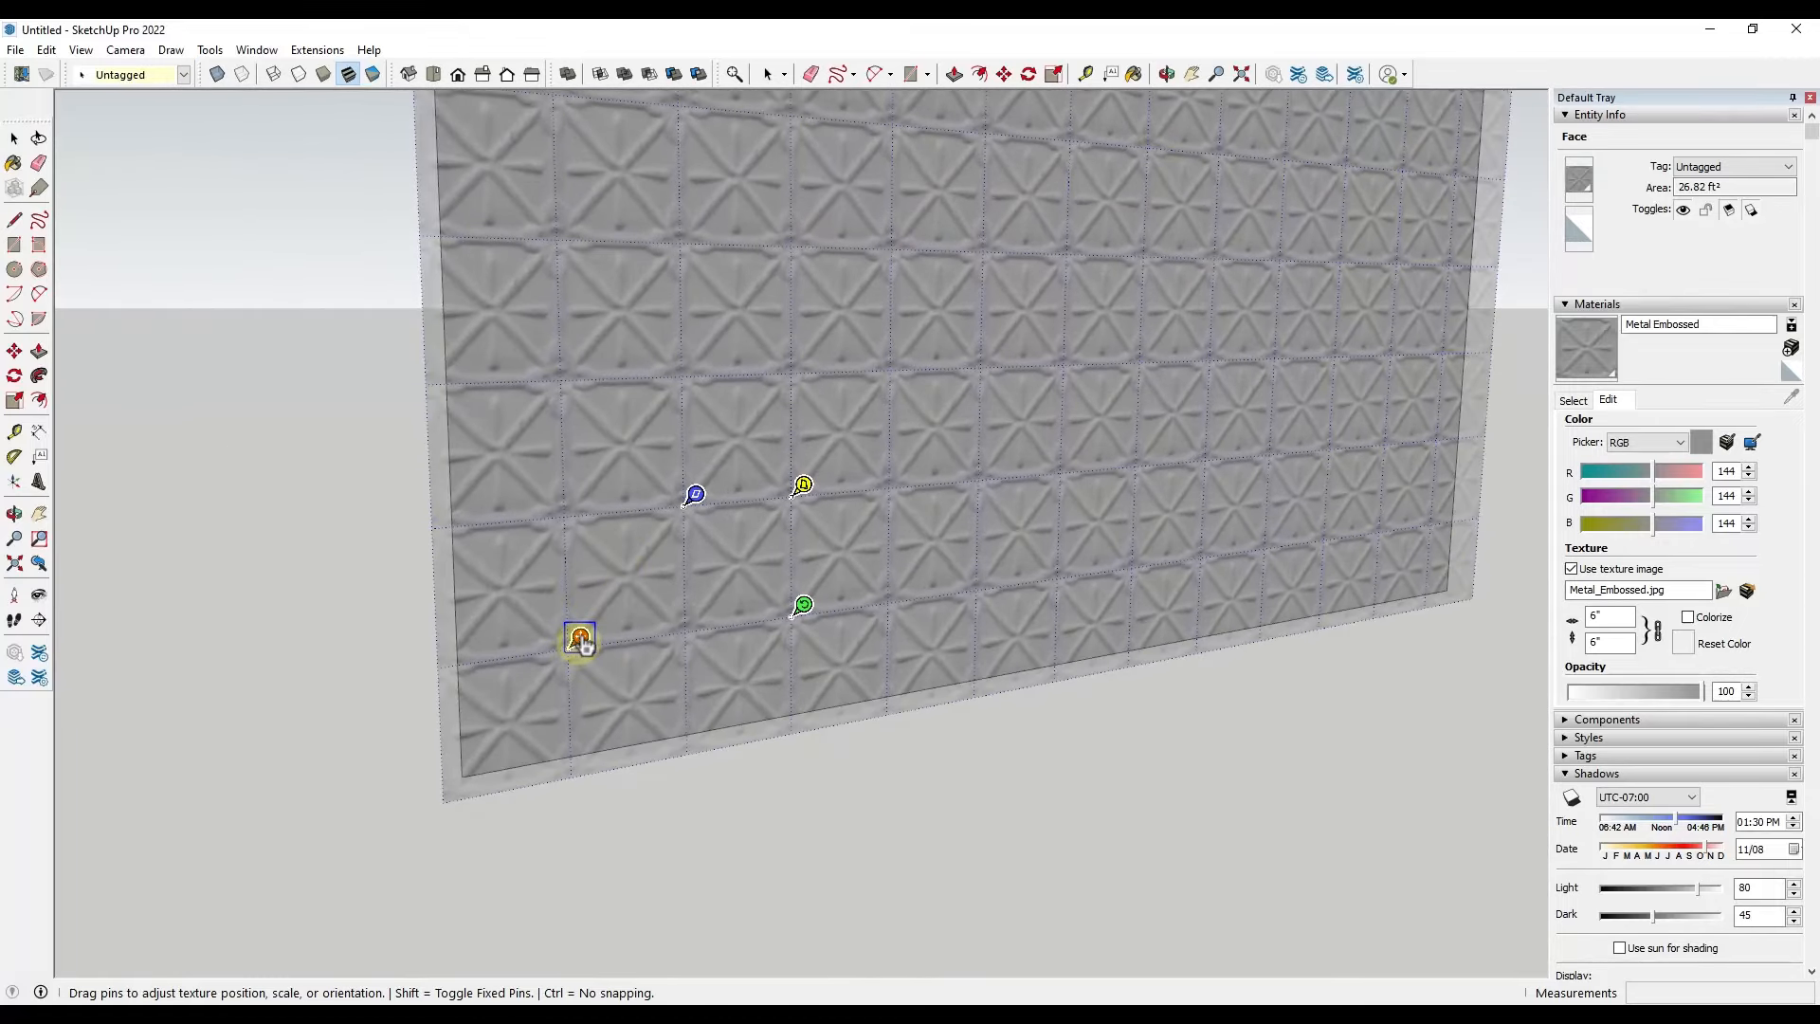
left_click_drag(580, 645, 475, 769)
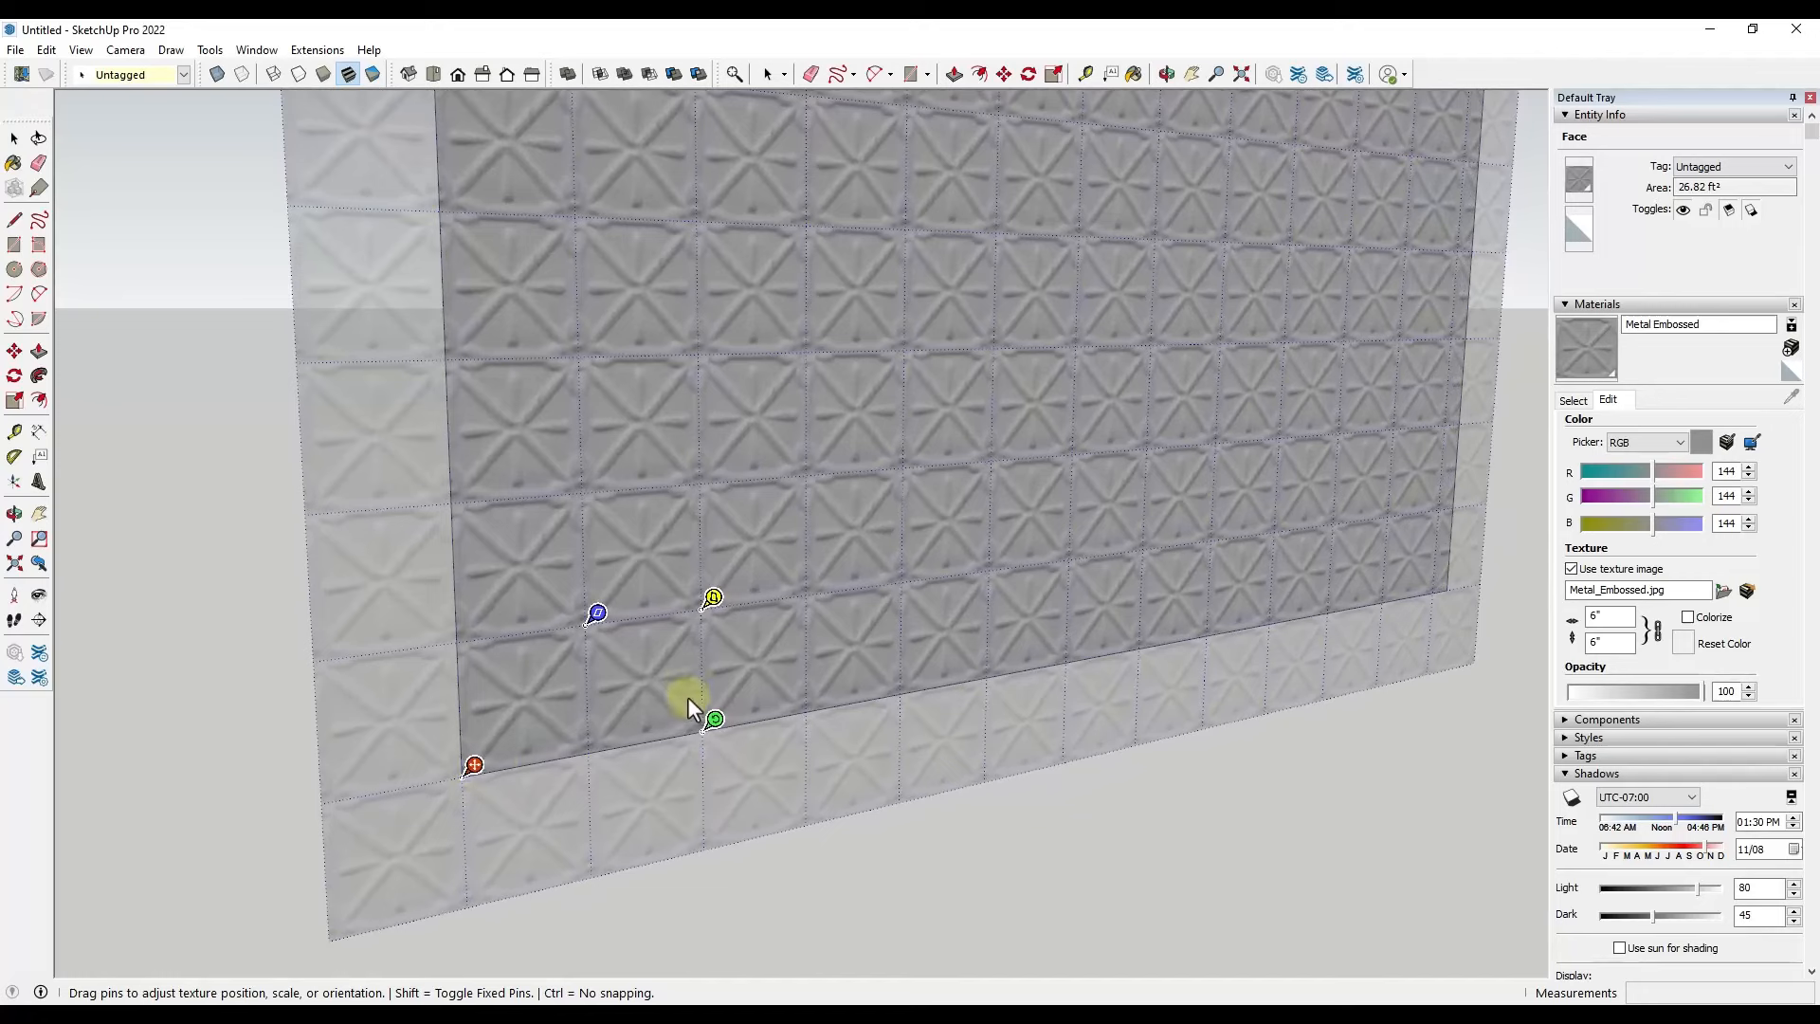
Try slight adjustments of the texture with its yellow and blue pins
scroll(718, 728, "up", 3)
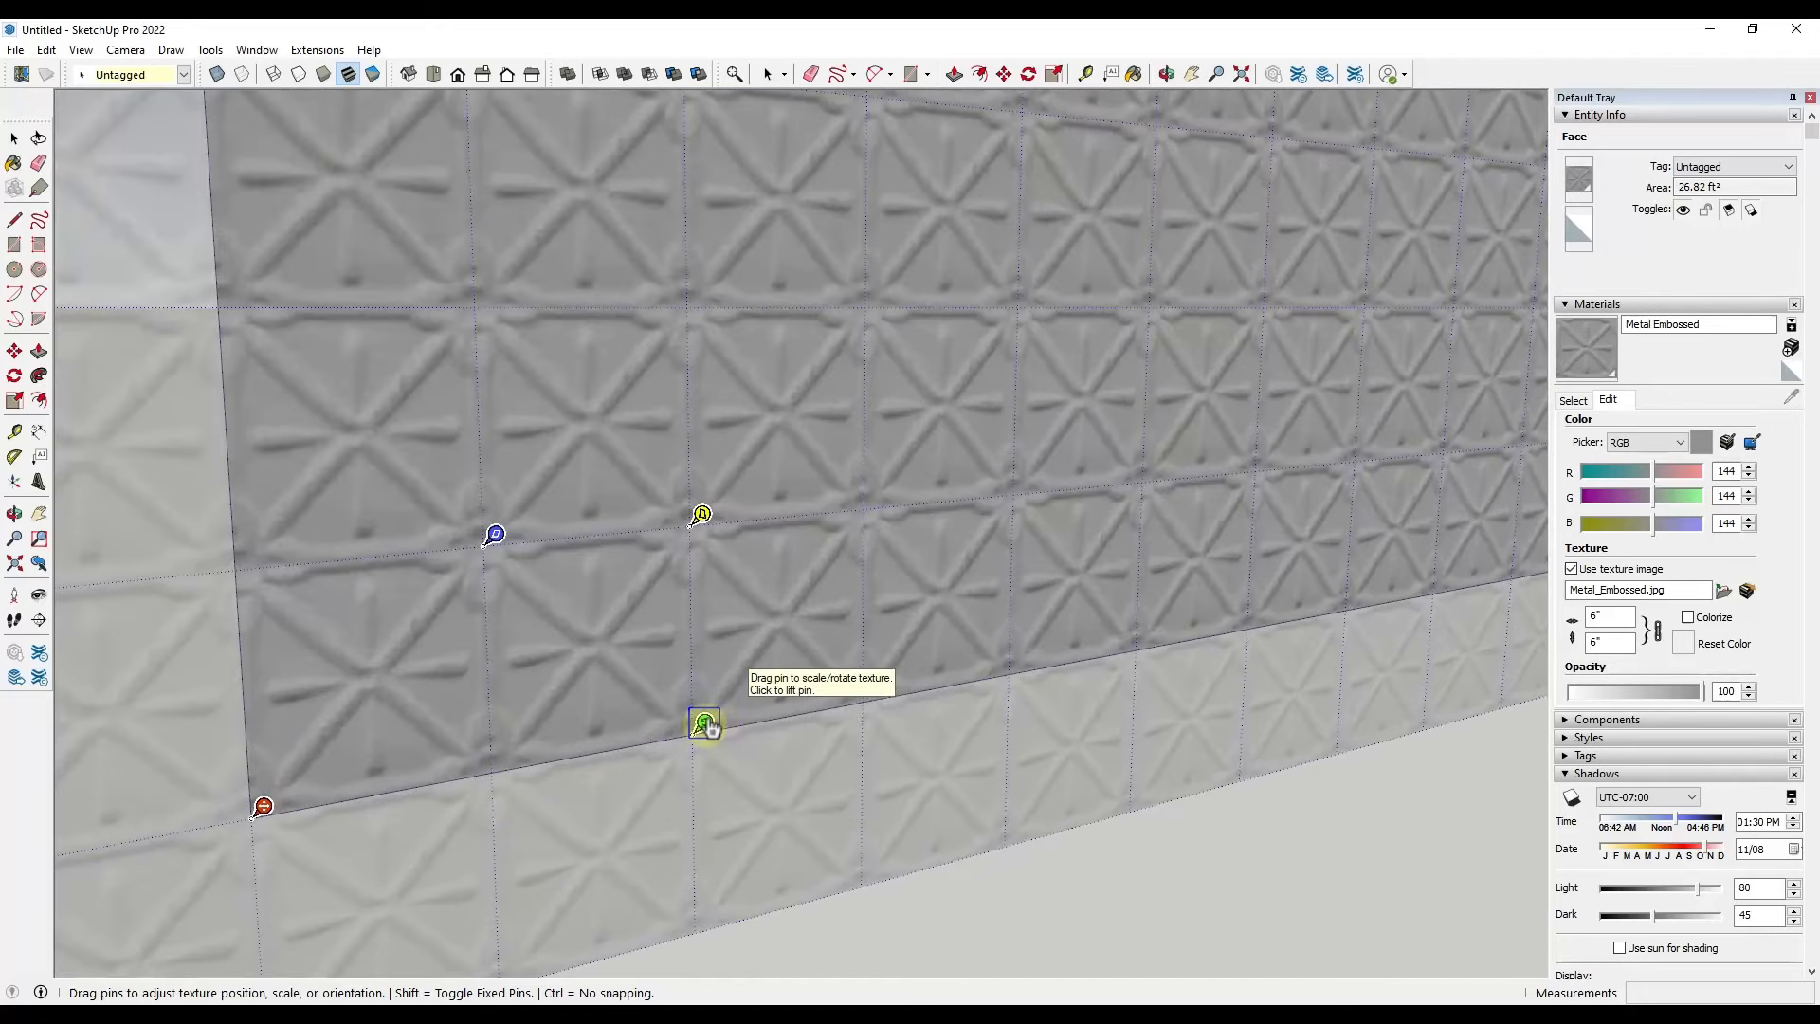
scroll(706, 725, "down", 1)
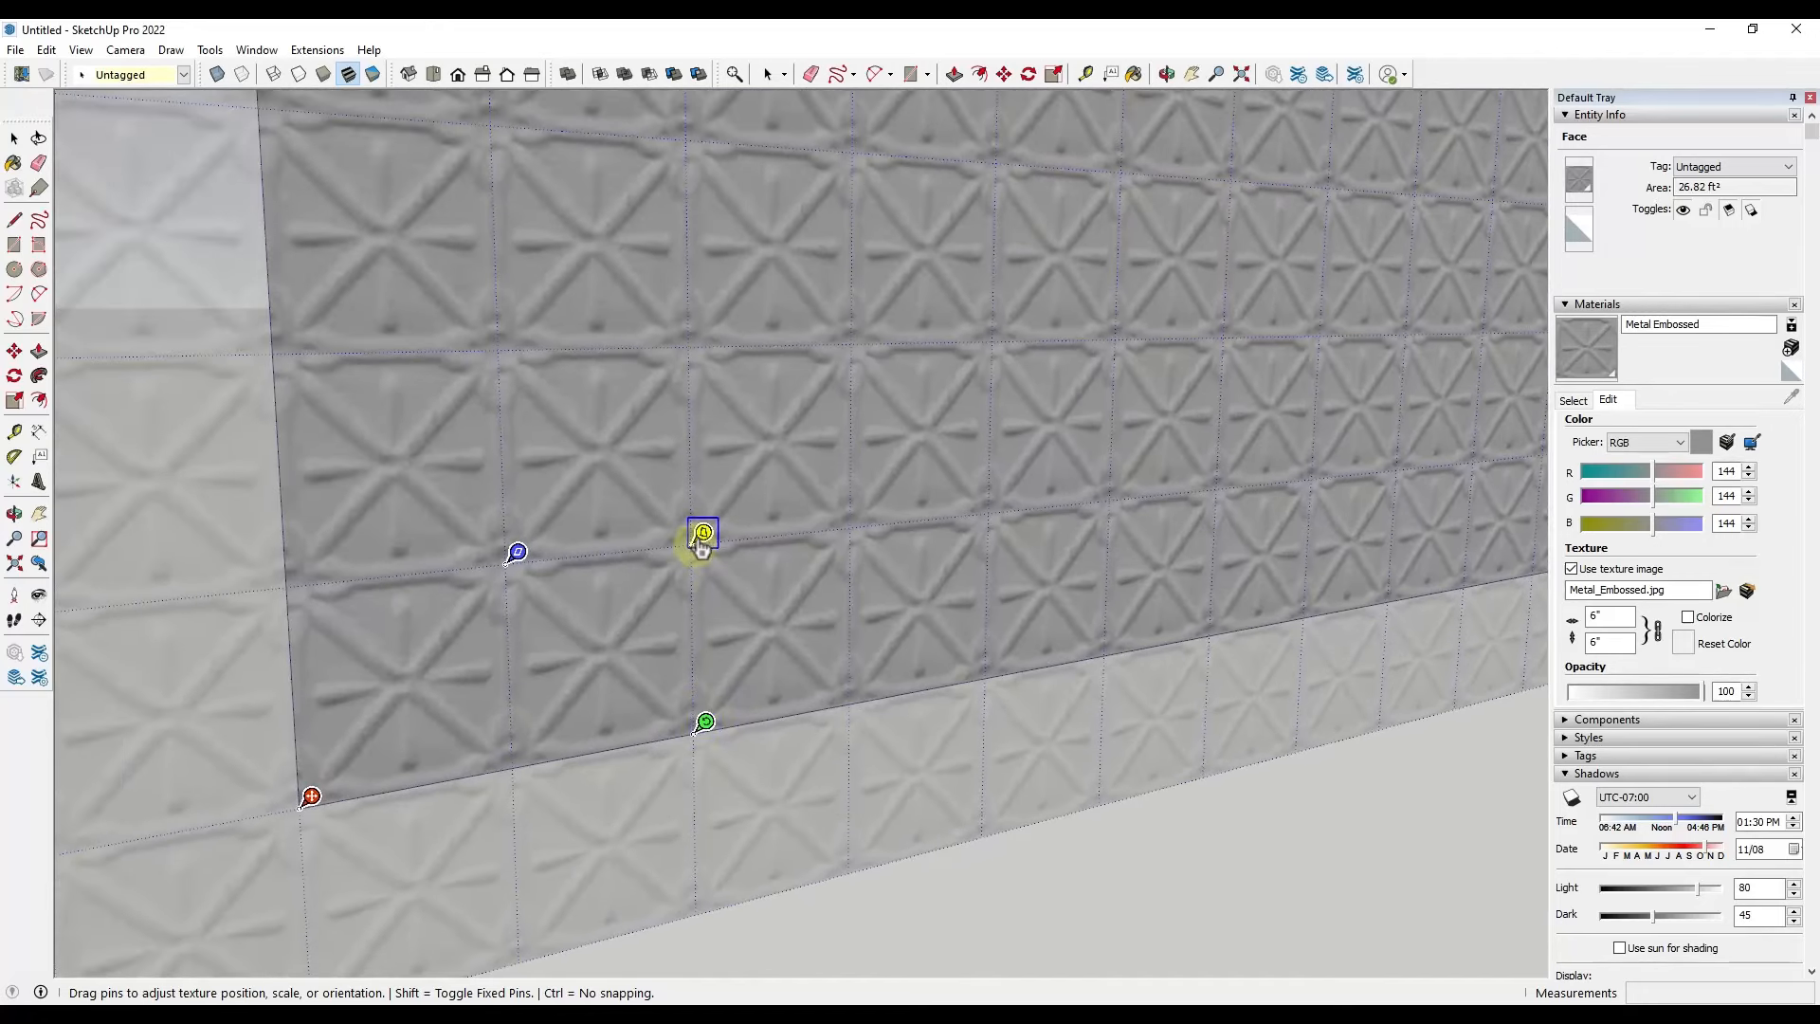
mouse_move(704, 536)
left_mouse_down()
mouse_move(784, 537)
mouse_move(703, 532)
left_mouse_up()
scroll(512, 545, "down", 1)
mouse_move(513, 543)
left_mouse_down()
mouse_move(517, 496)
mouse_move(517, 530)
mouse_move(564, 526)
mouse_move(511, 542)
left_mouse_up()
scroll(716, 654, "down", 3)
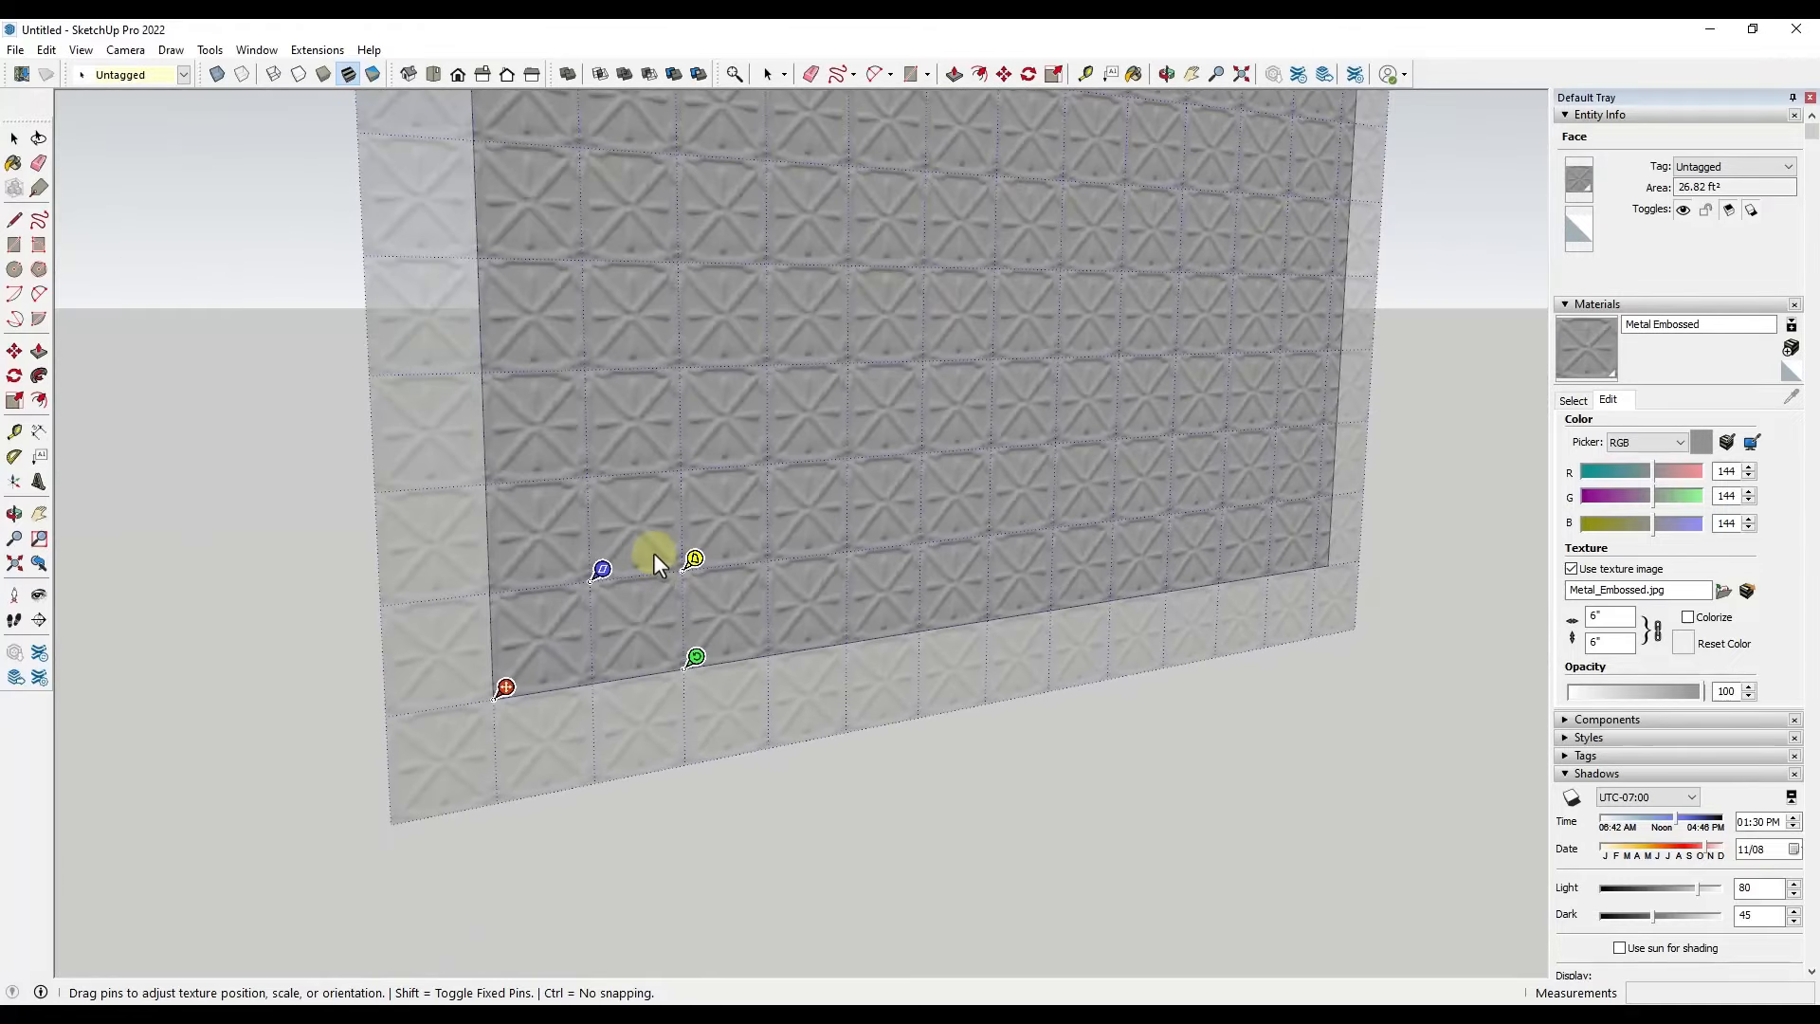
Lift the green scale/rotate pin and place it on the last tile corner along the bottom edge before the face's lower-right corner
left_click(695, 661)
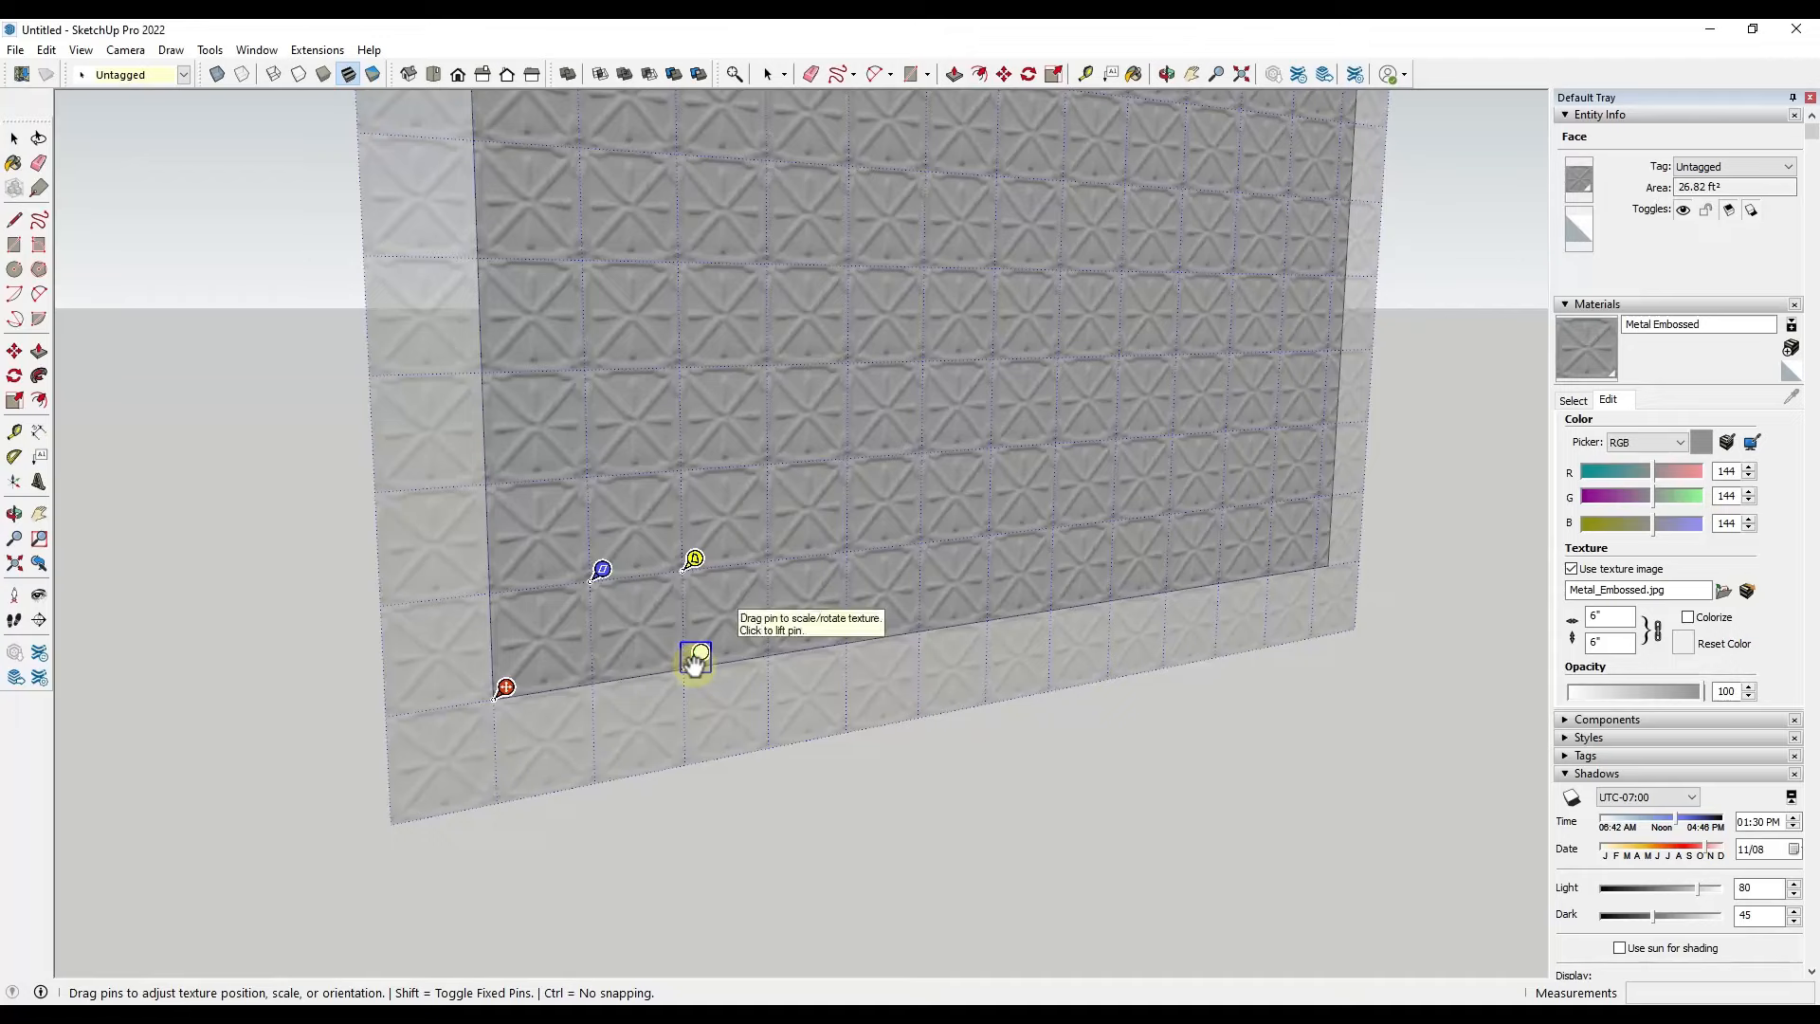
scroll(1389, 555, "up", 4)
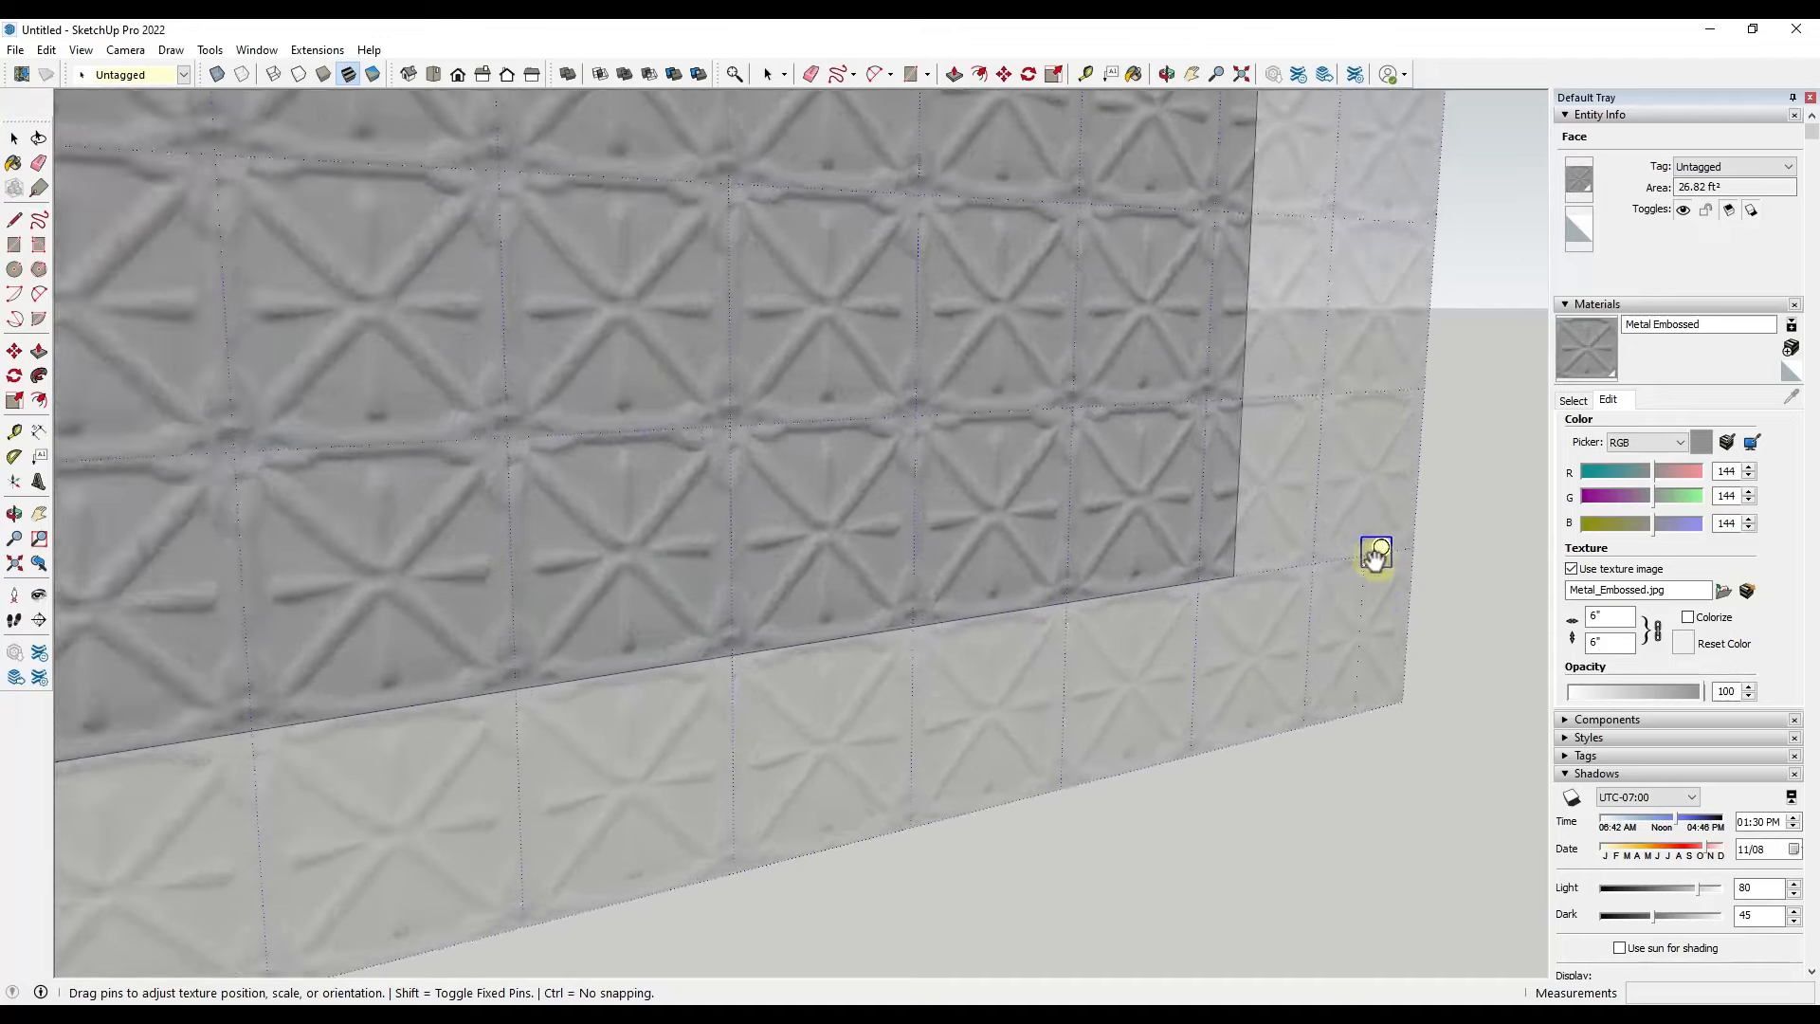
scroll(1375, 554, "up", 2)
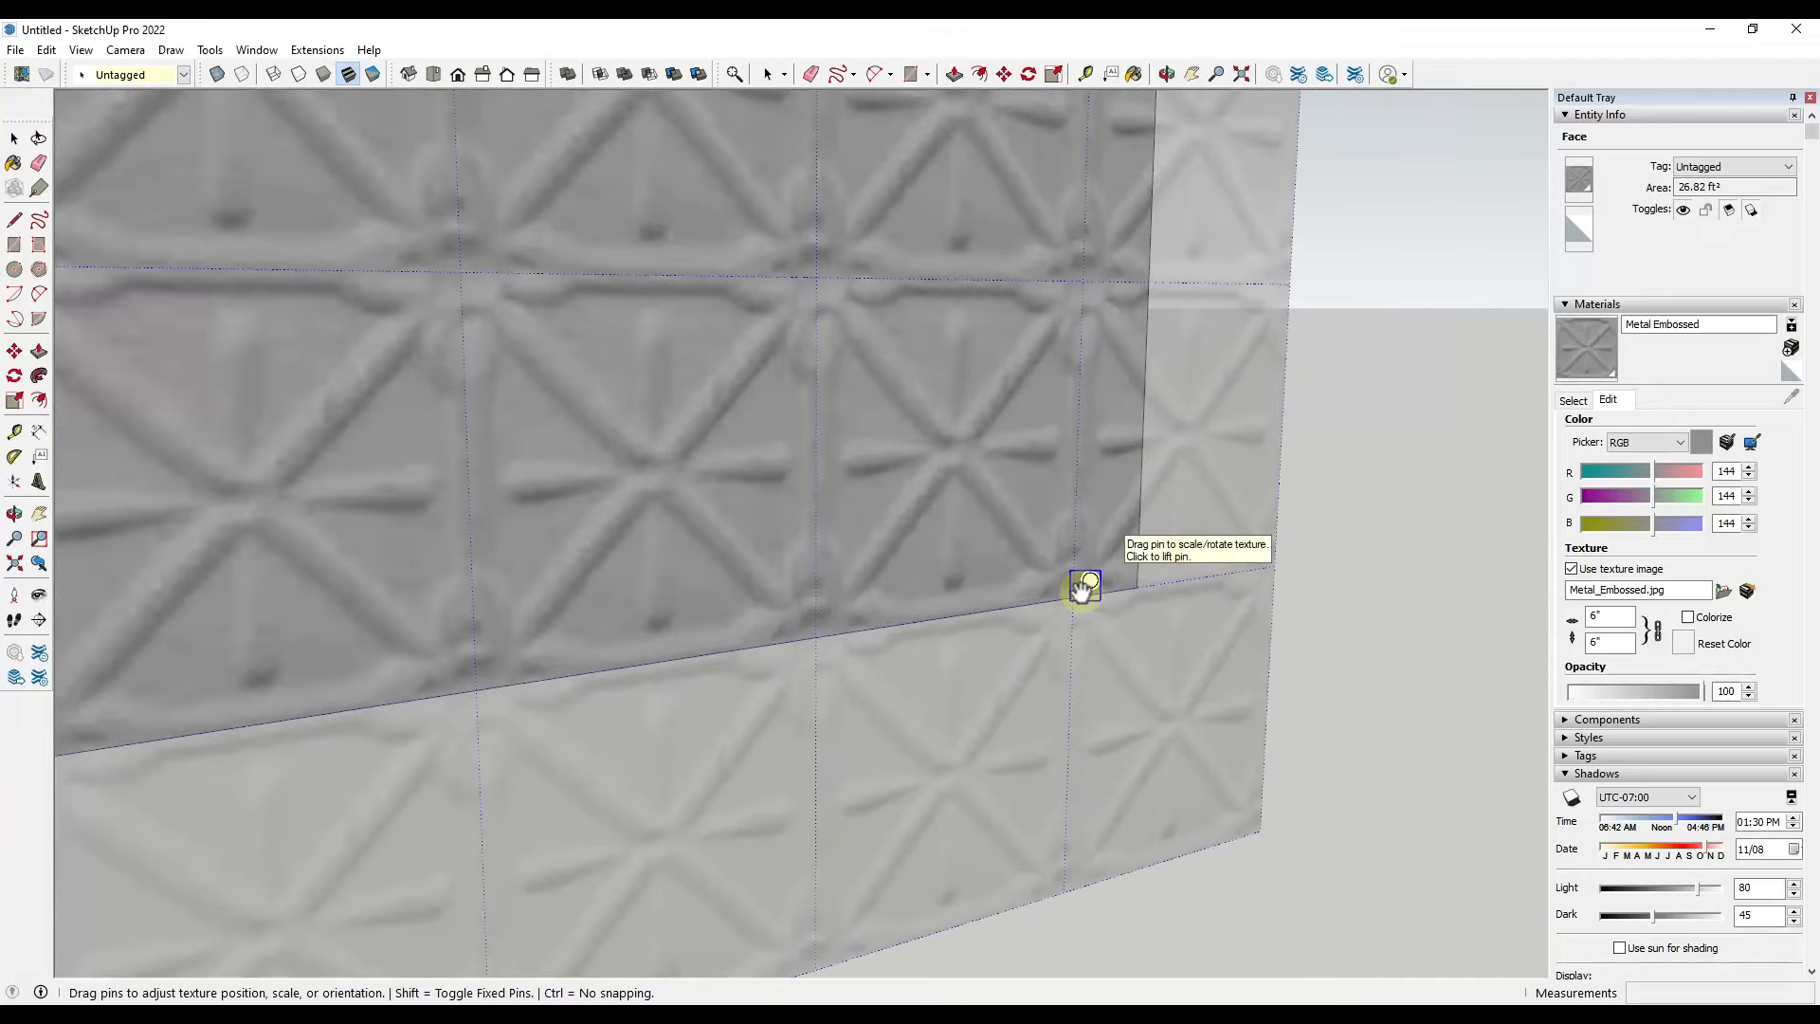
left_click(1082, 588)
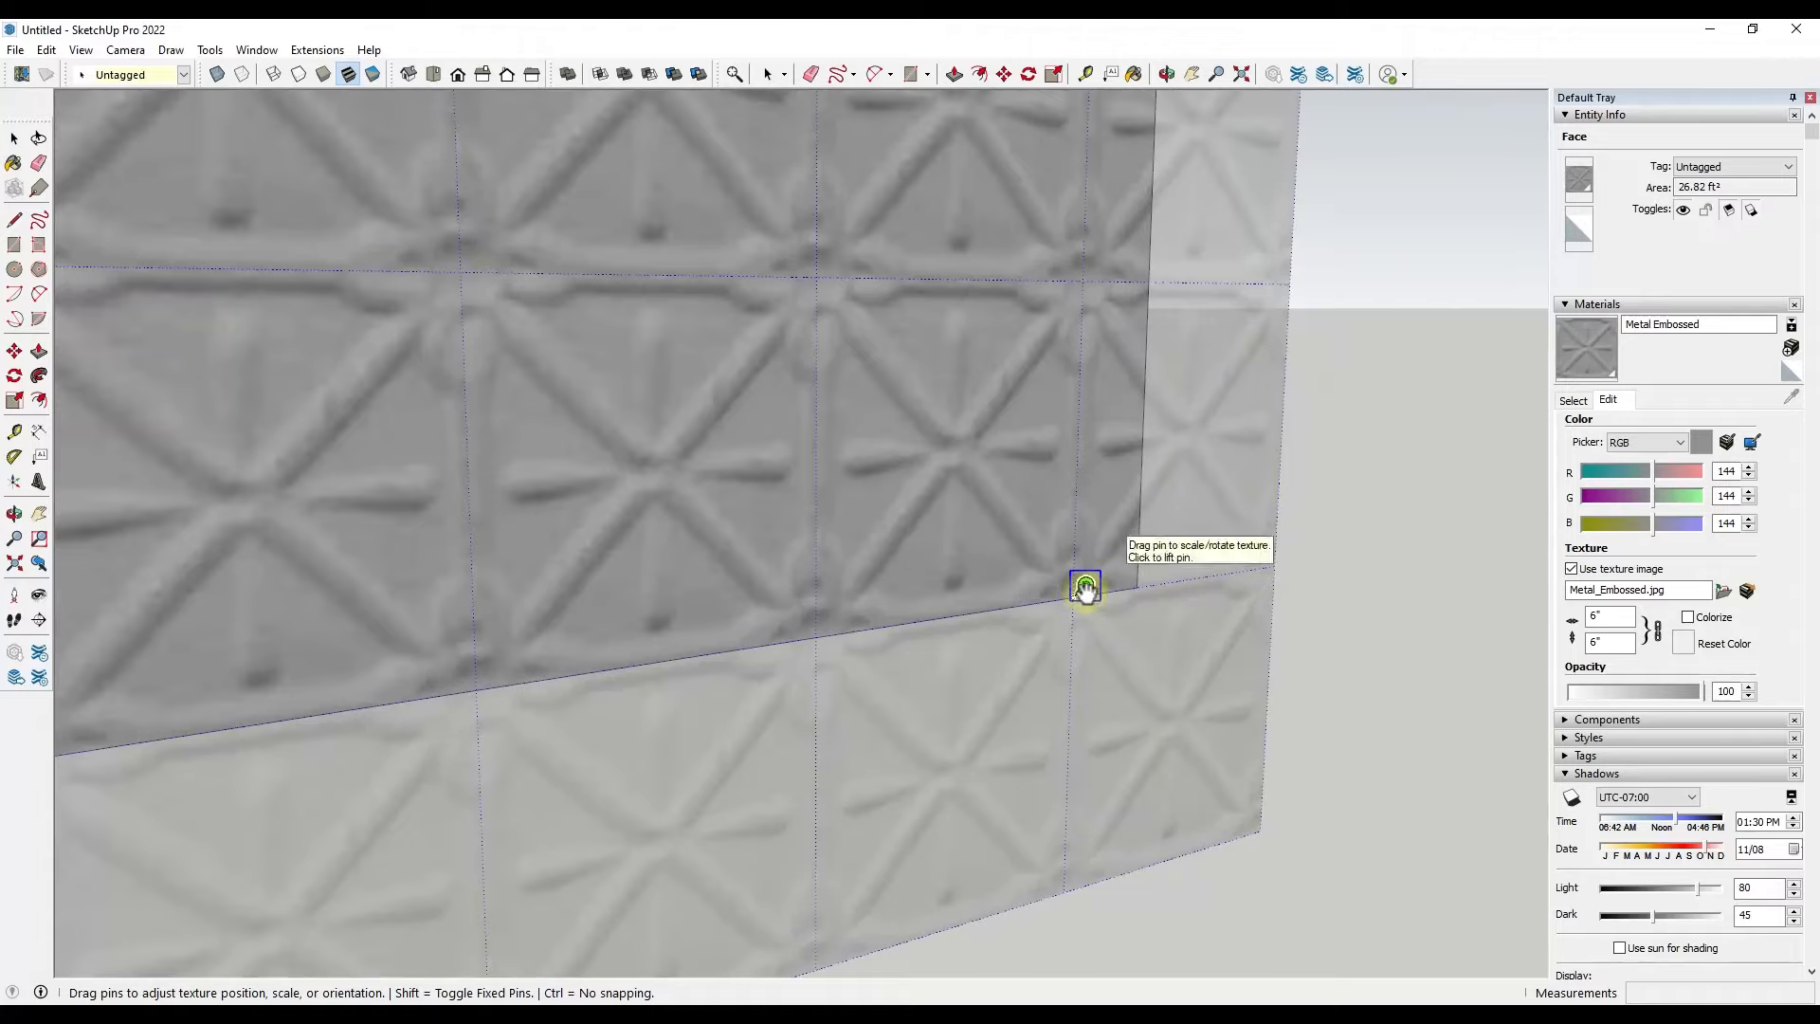
Scale the texture with the green pin until its tile corner meets the face's lower-right corner
left_click_drag(1086, 586, 1144, 606)
scroll(1156, 580, "down", 5)
scroll(1158, 582, "up", 6)
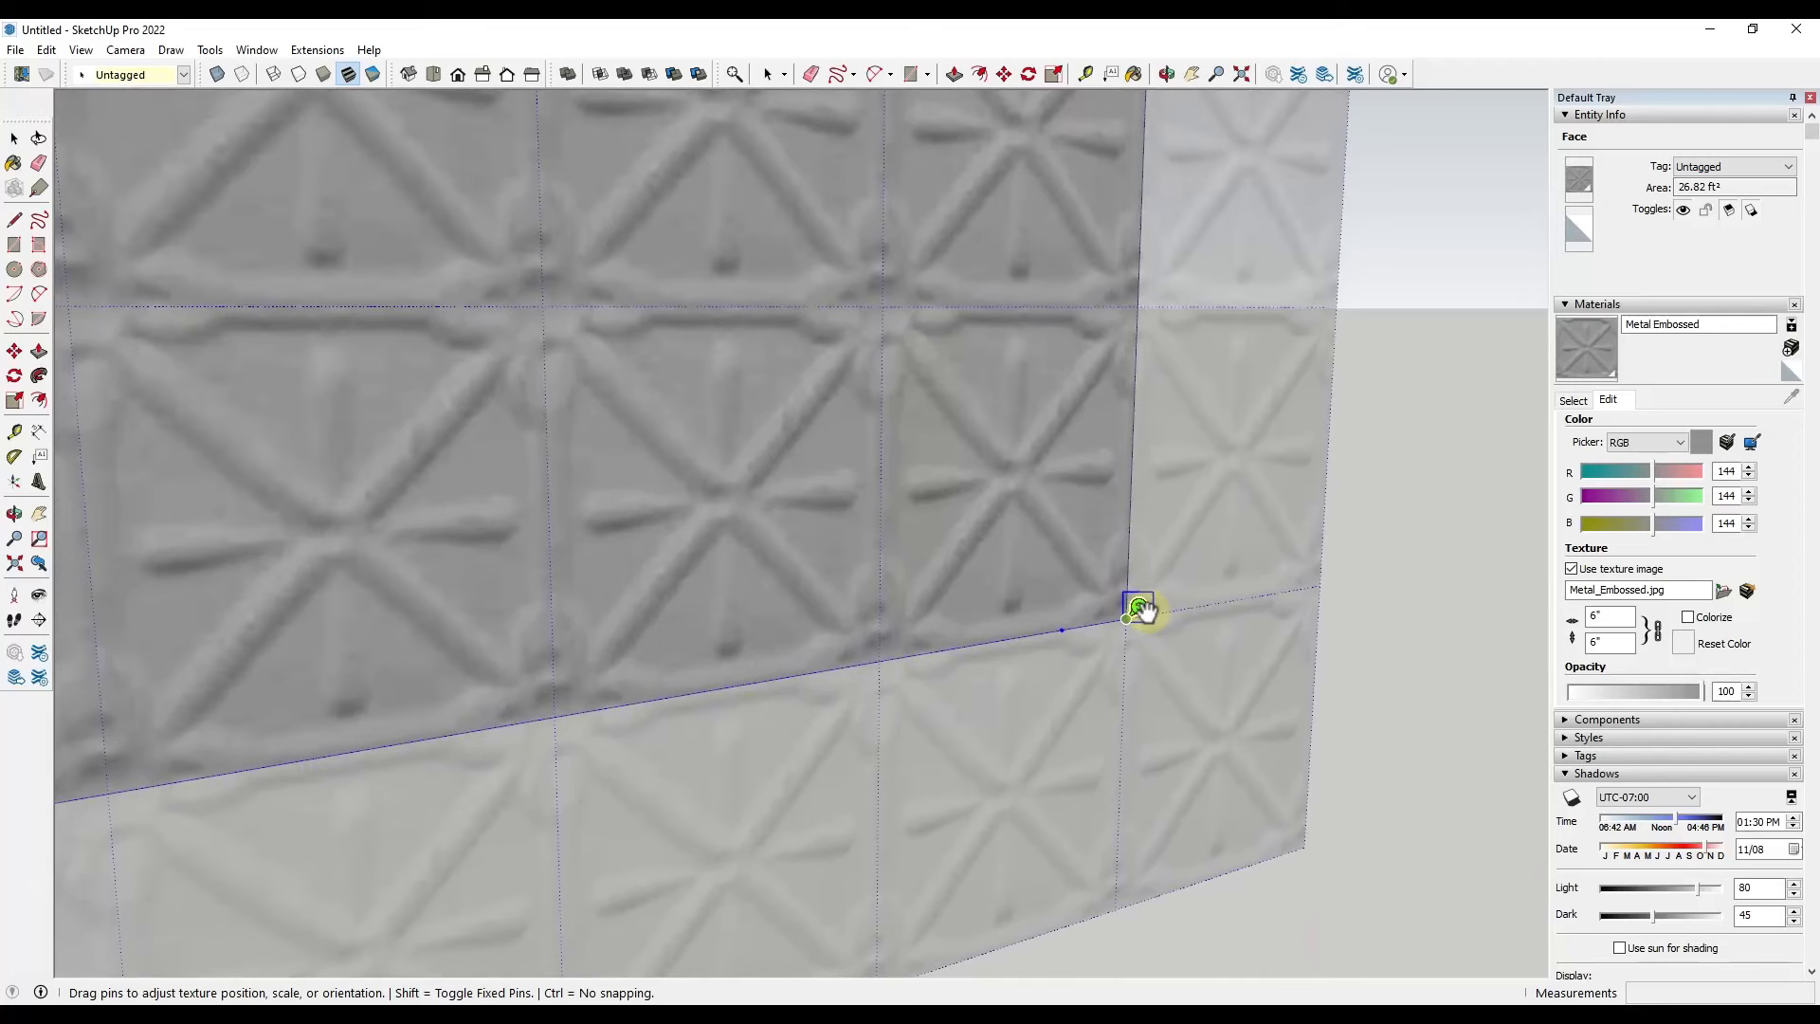
scroll(1128, 593, "down", 3)
scroll(1136, 474, "down", 6)
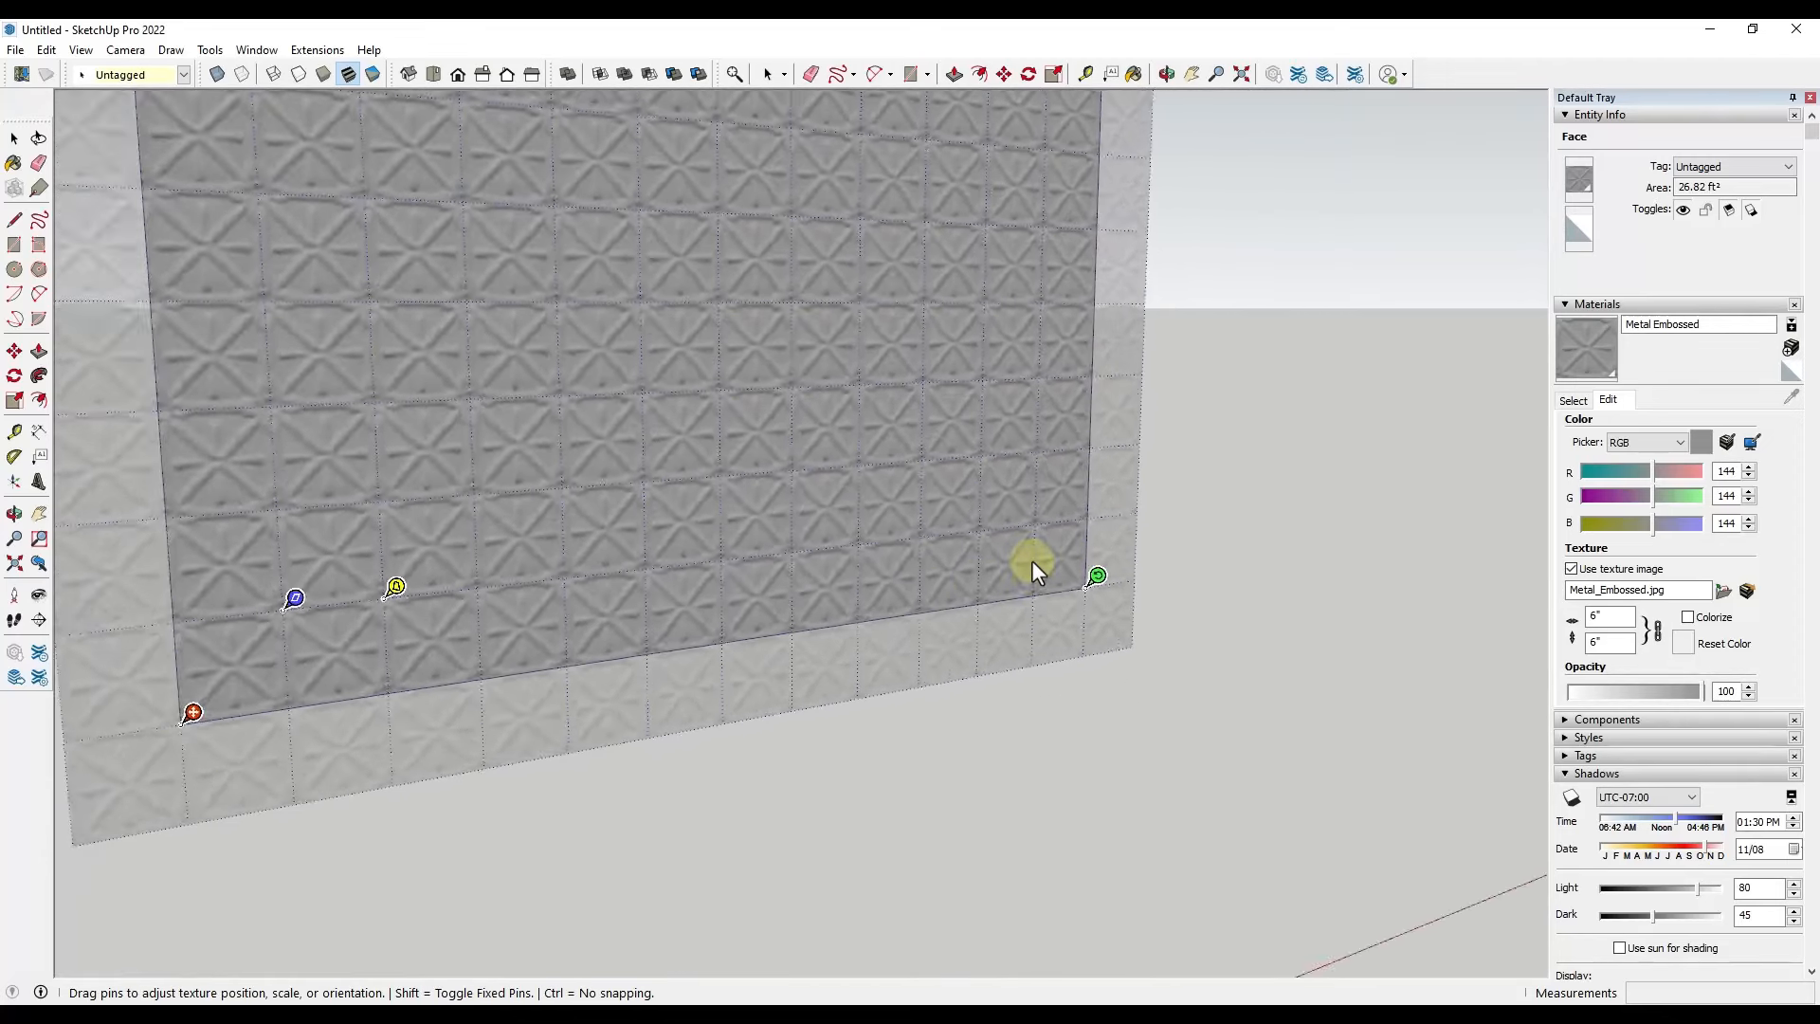
Check the aligned Metal Embossed texture along the face's edges and accept its new position
scroll(1067, 163, "up", 1)
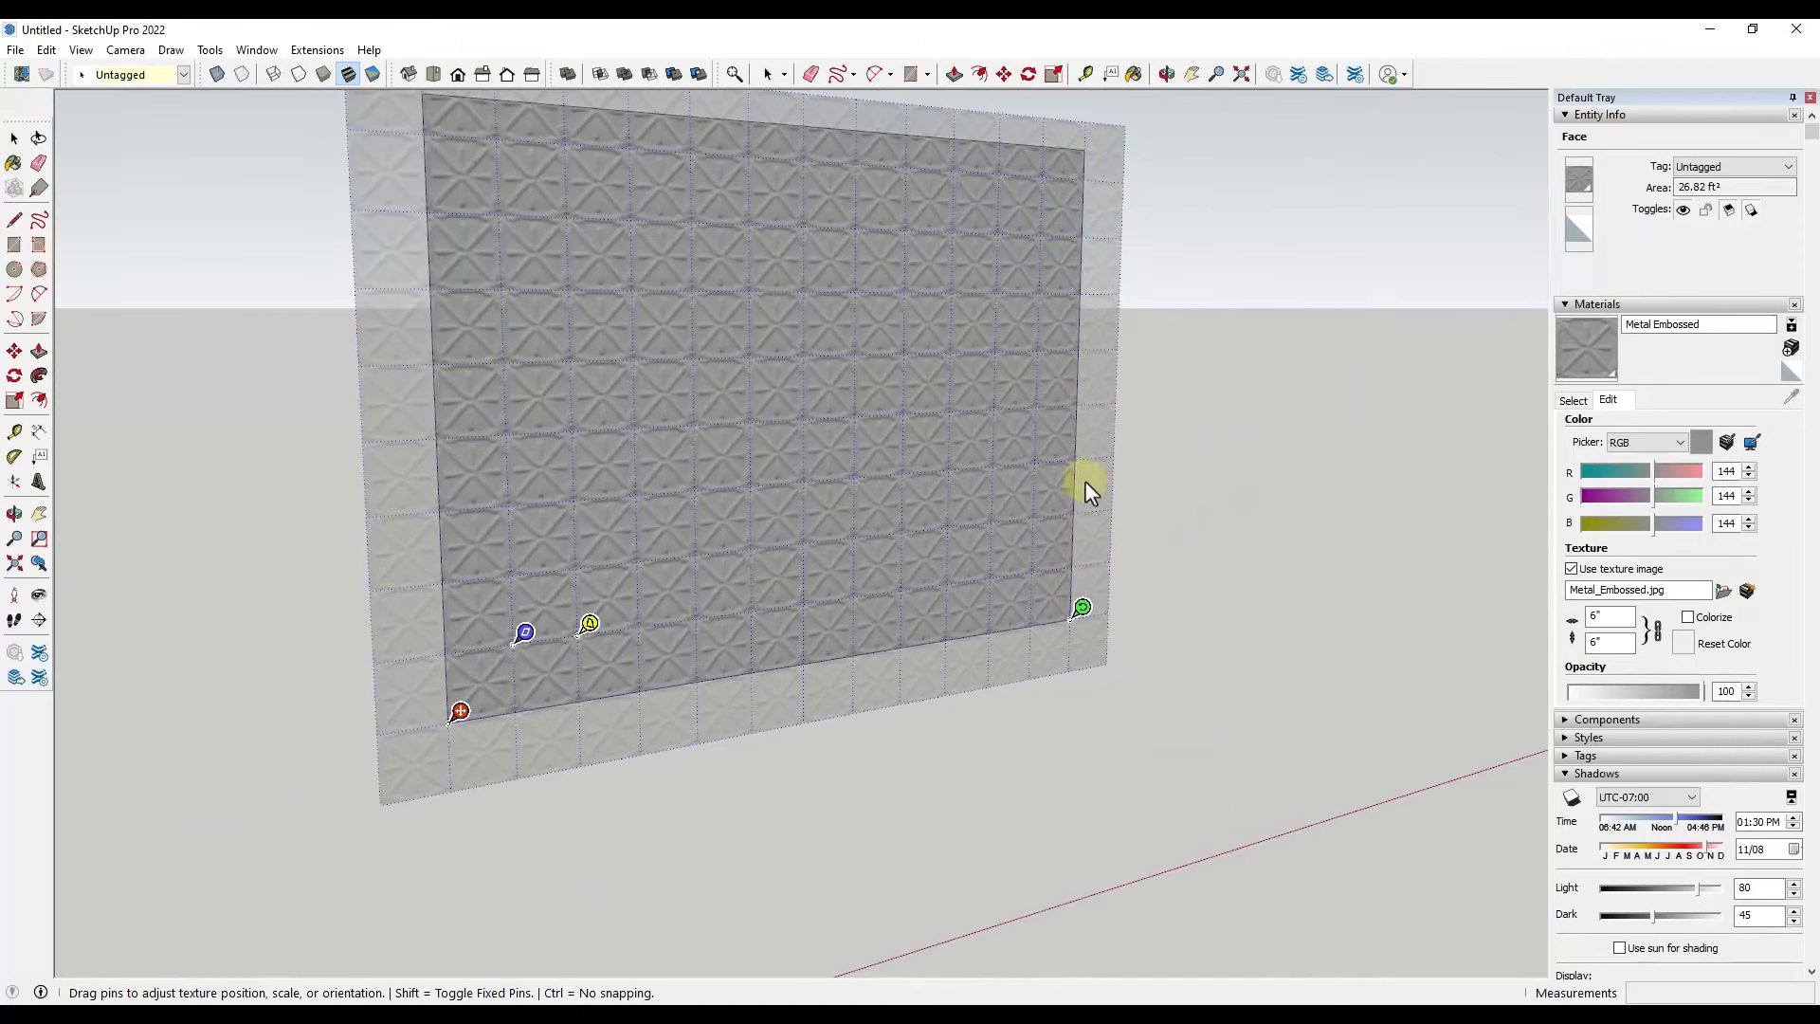
scroll(936, 485, "down", 1)
scroll(716, 474, "up", 1)
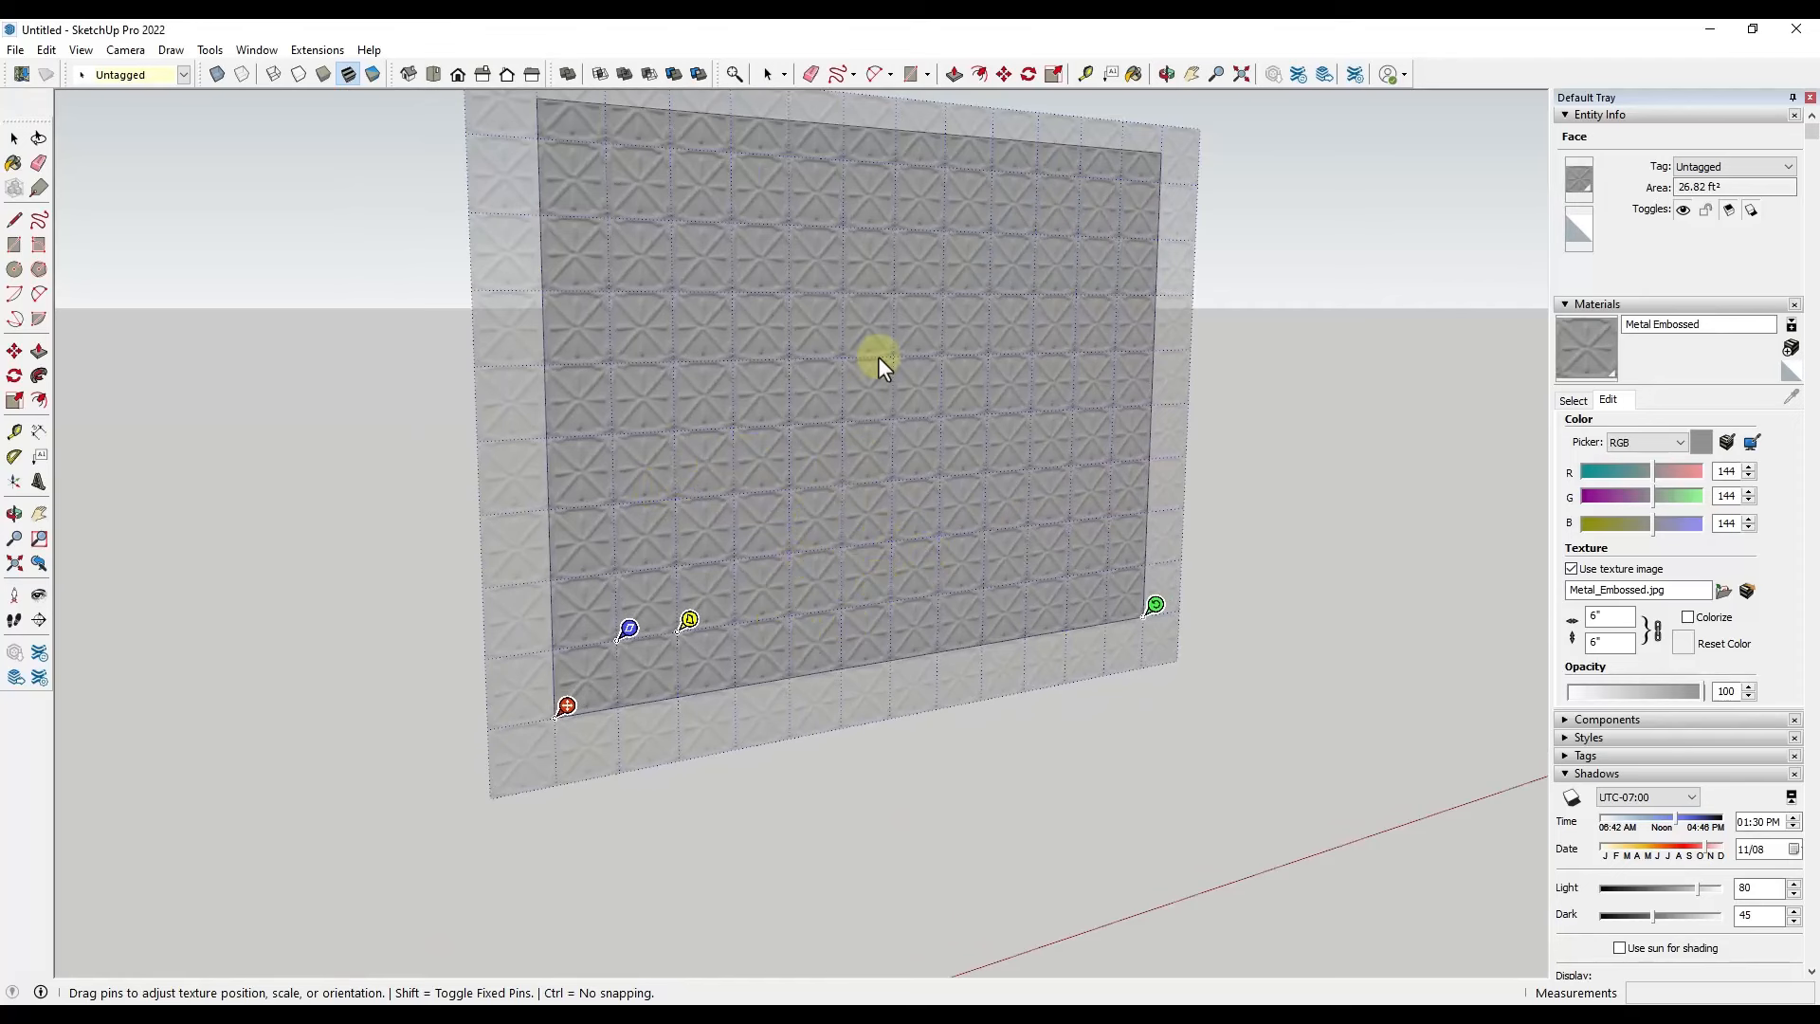
middle_click_drag(877, 356, 880, 329)
scroll(854, 324, "up", 2)
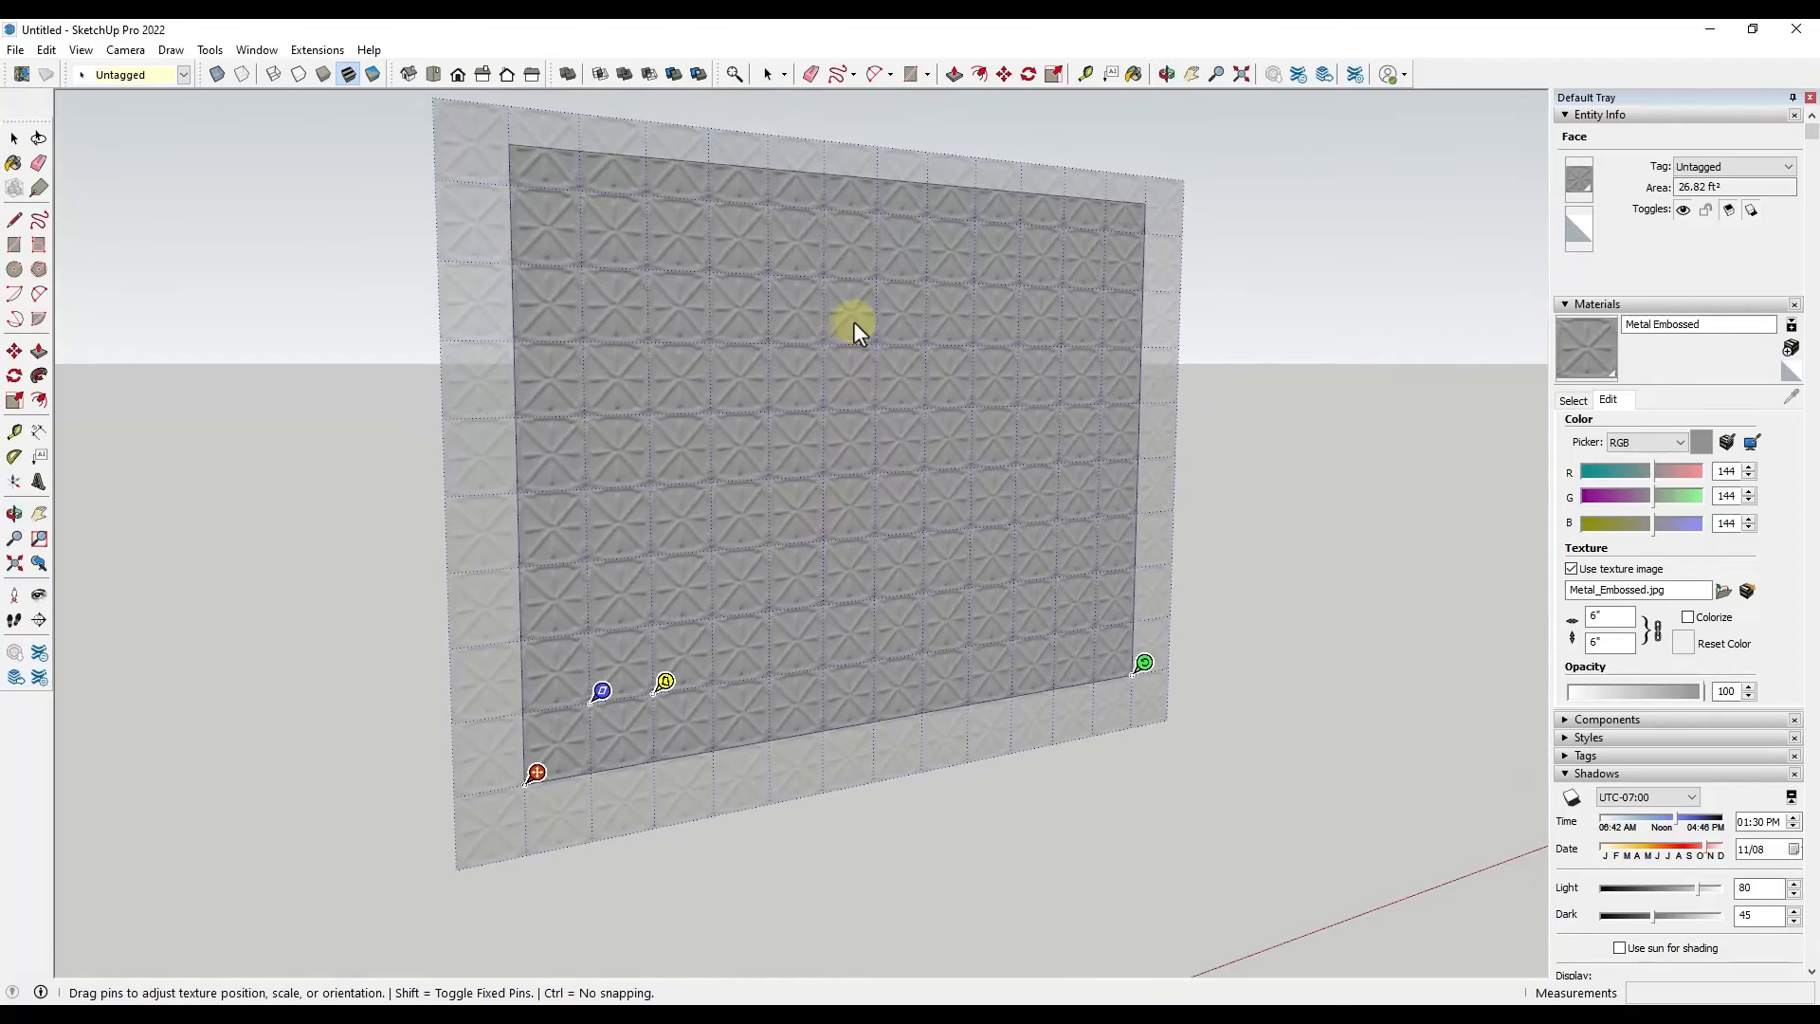
key("Return")
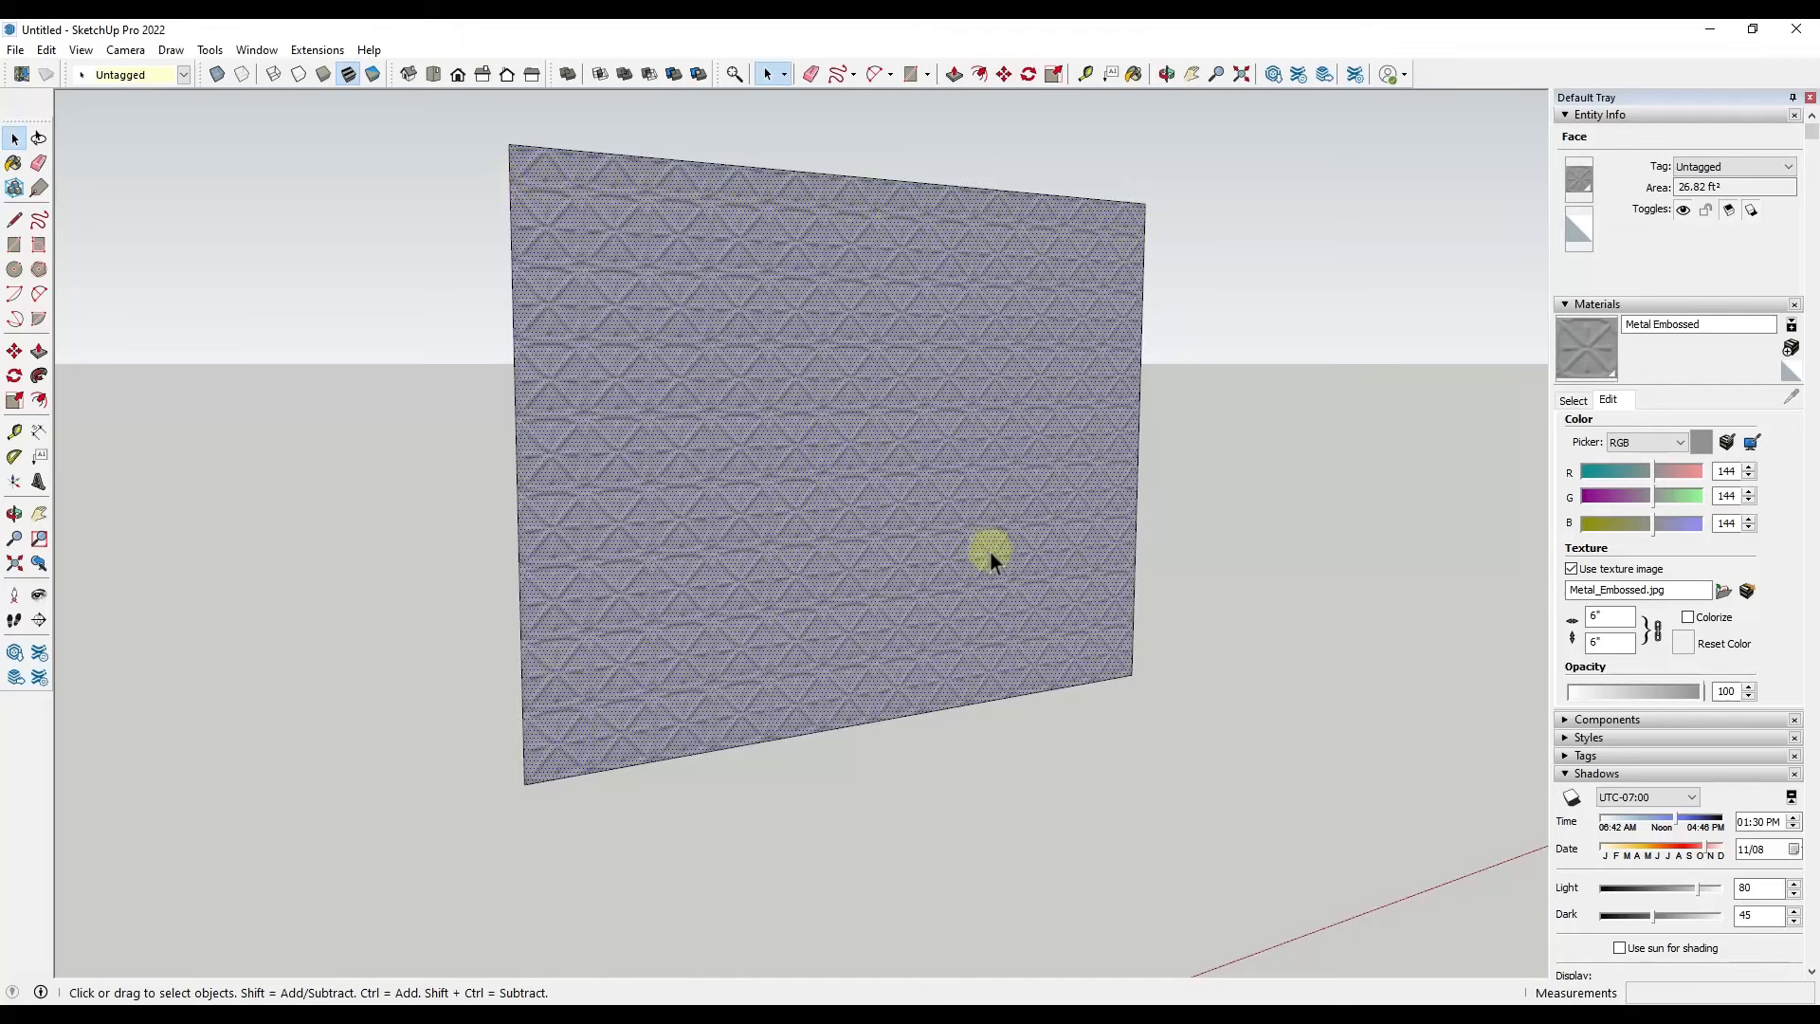
Reopen texture positioning on the face and turn off Fixed Pins to get free pins
middle_click_drag(835, 465, 852, 404)
right_click(852, 405)
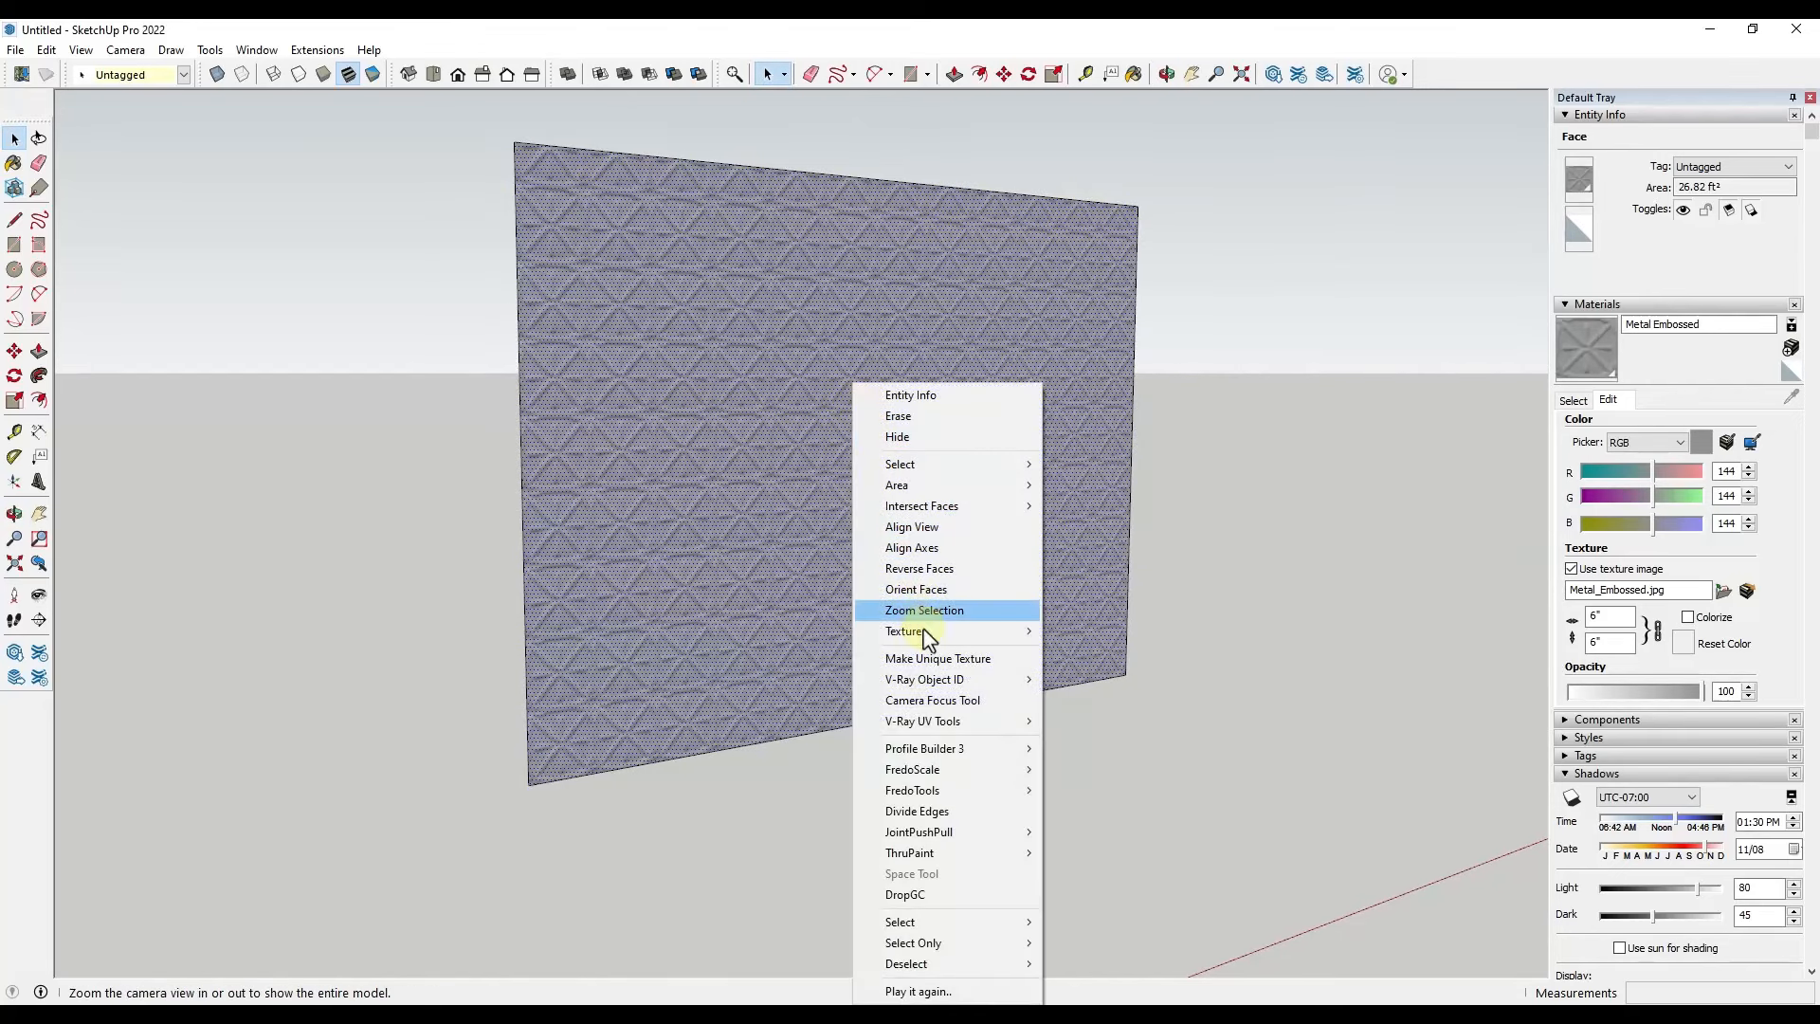
mouse_move(925, 634)
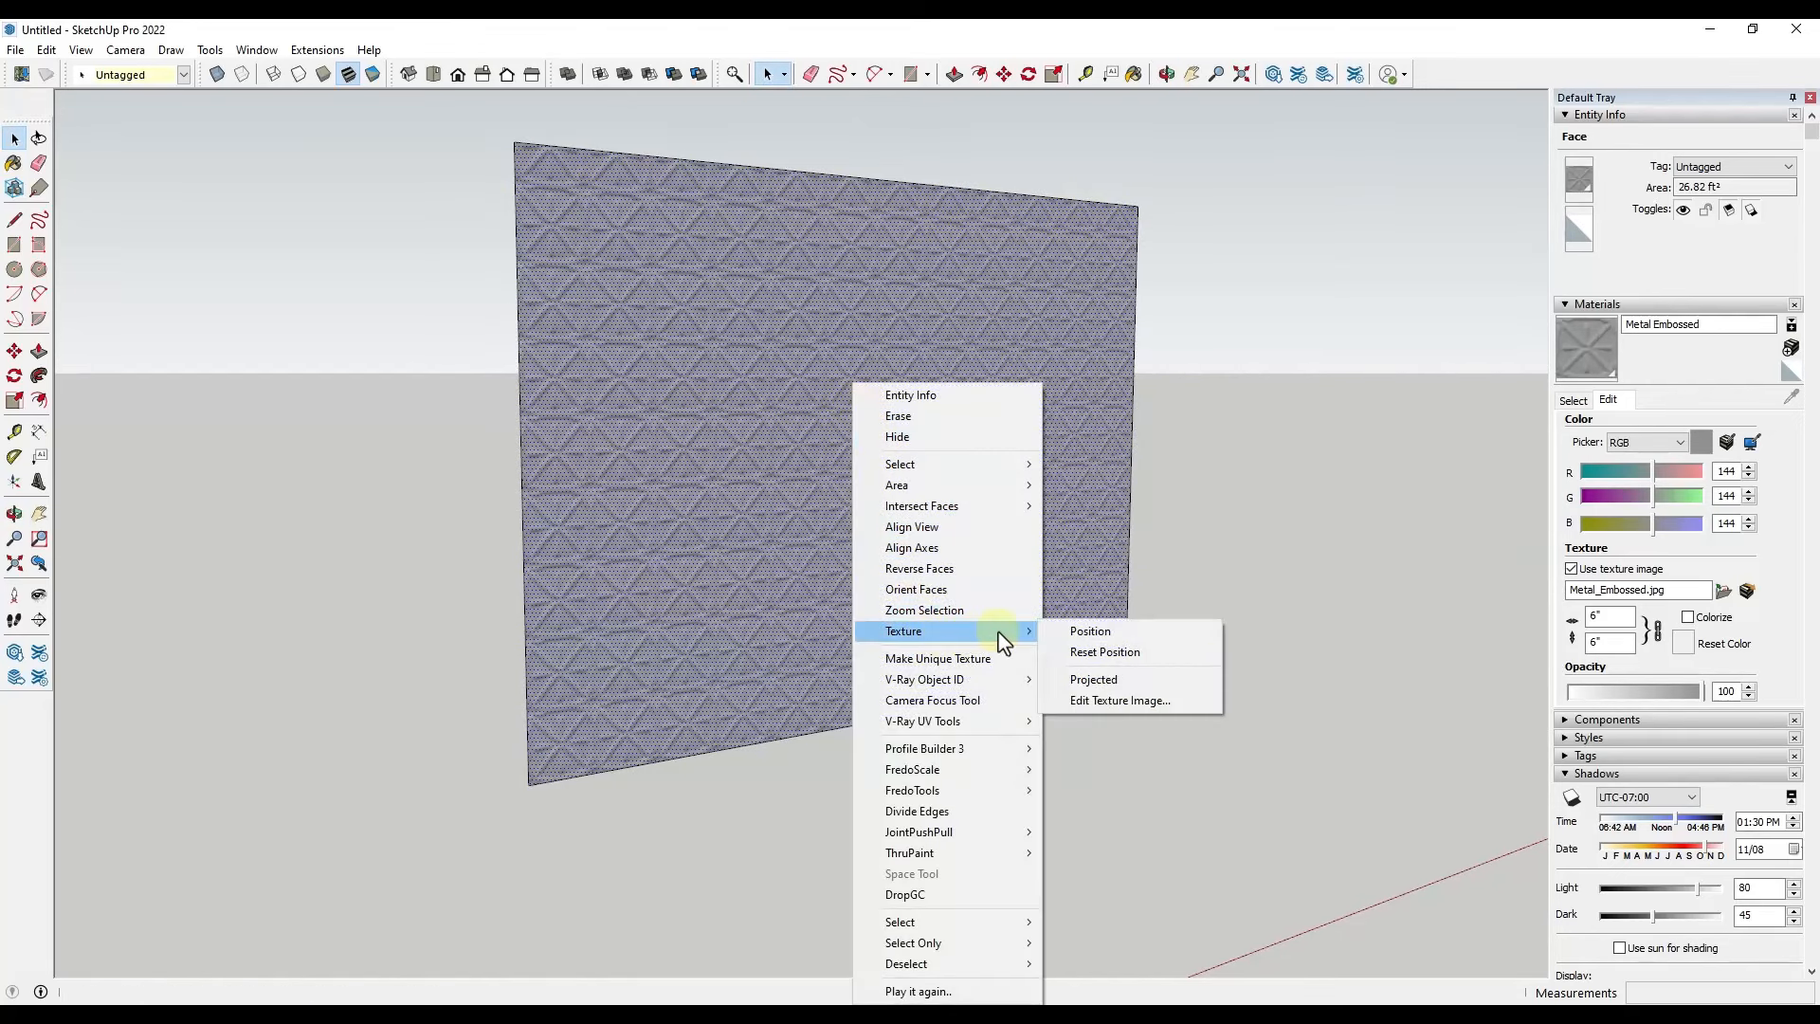
left_click(1101, 633)
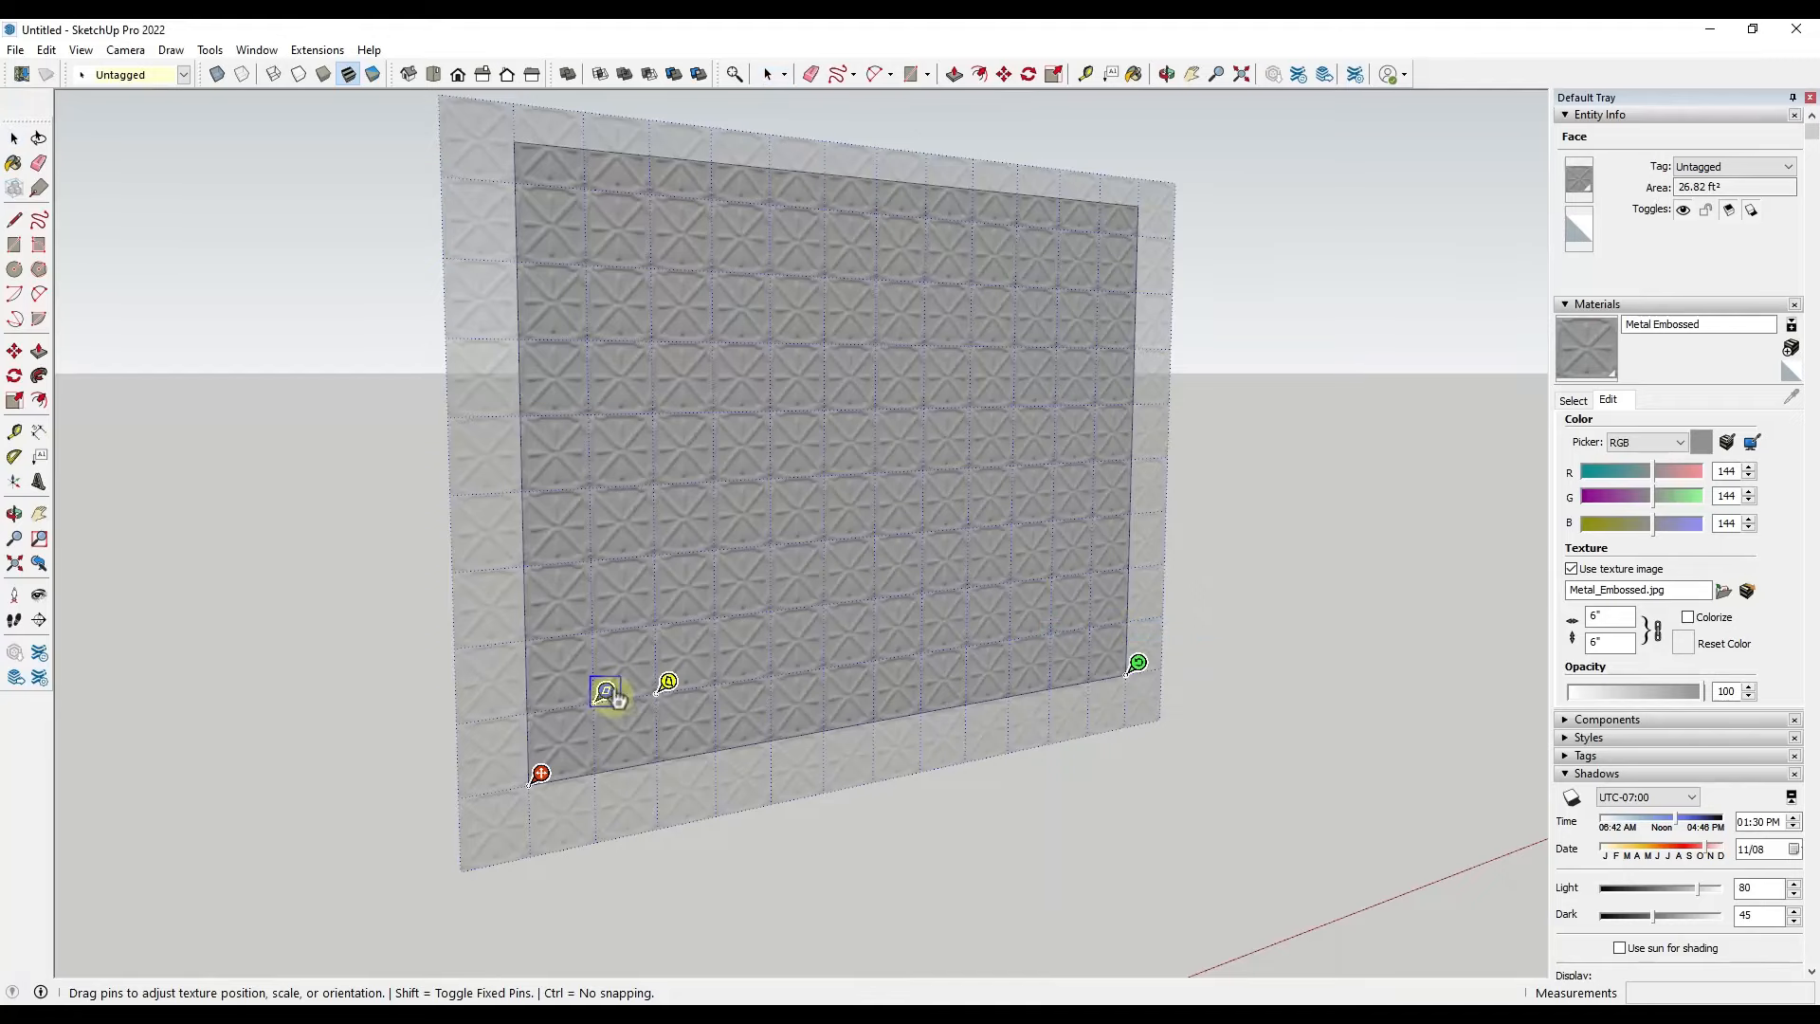
right_click(773, 575)
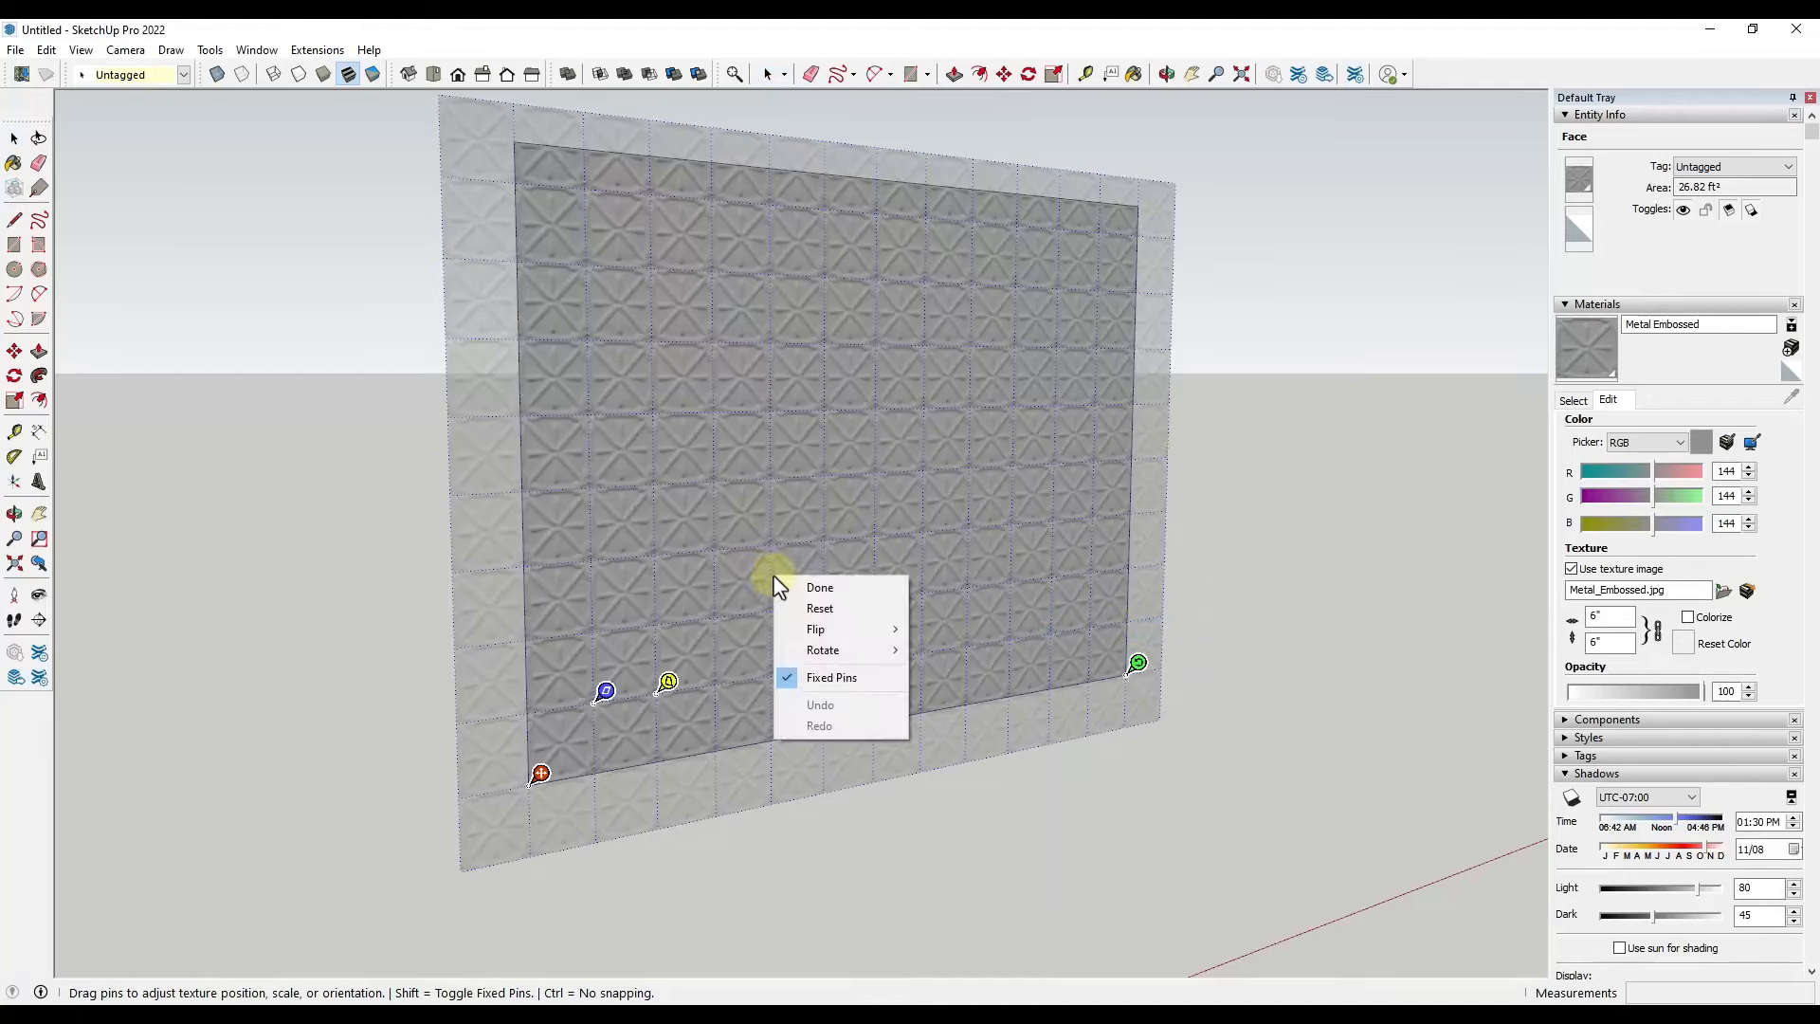
left_click(824, 679)
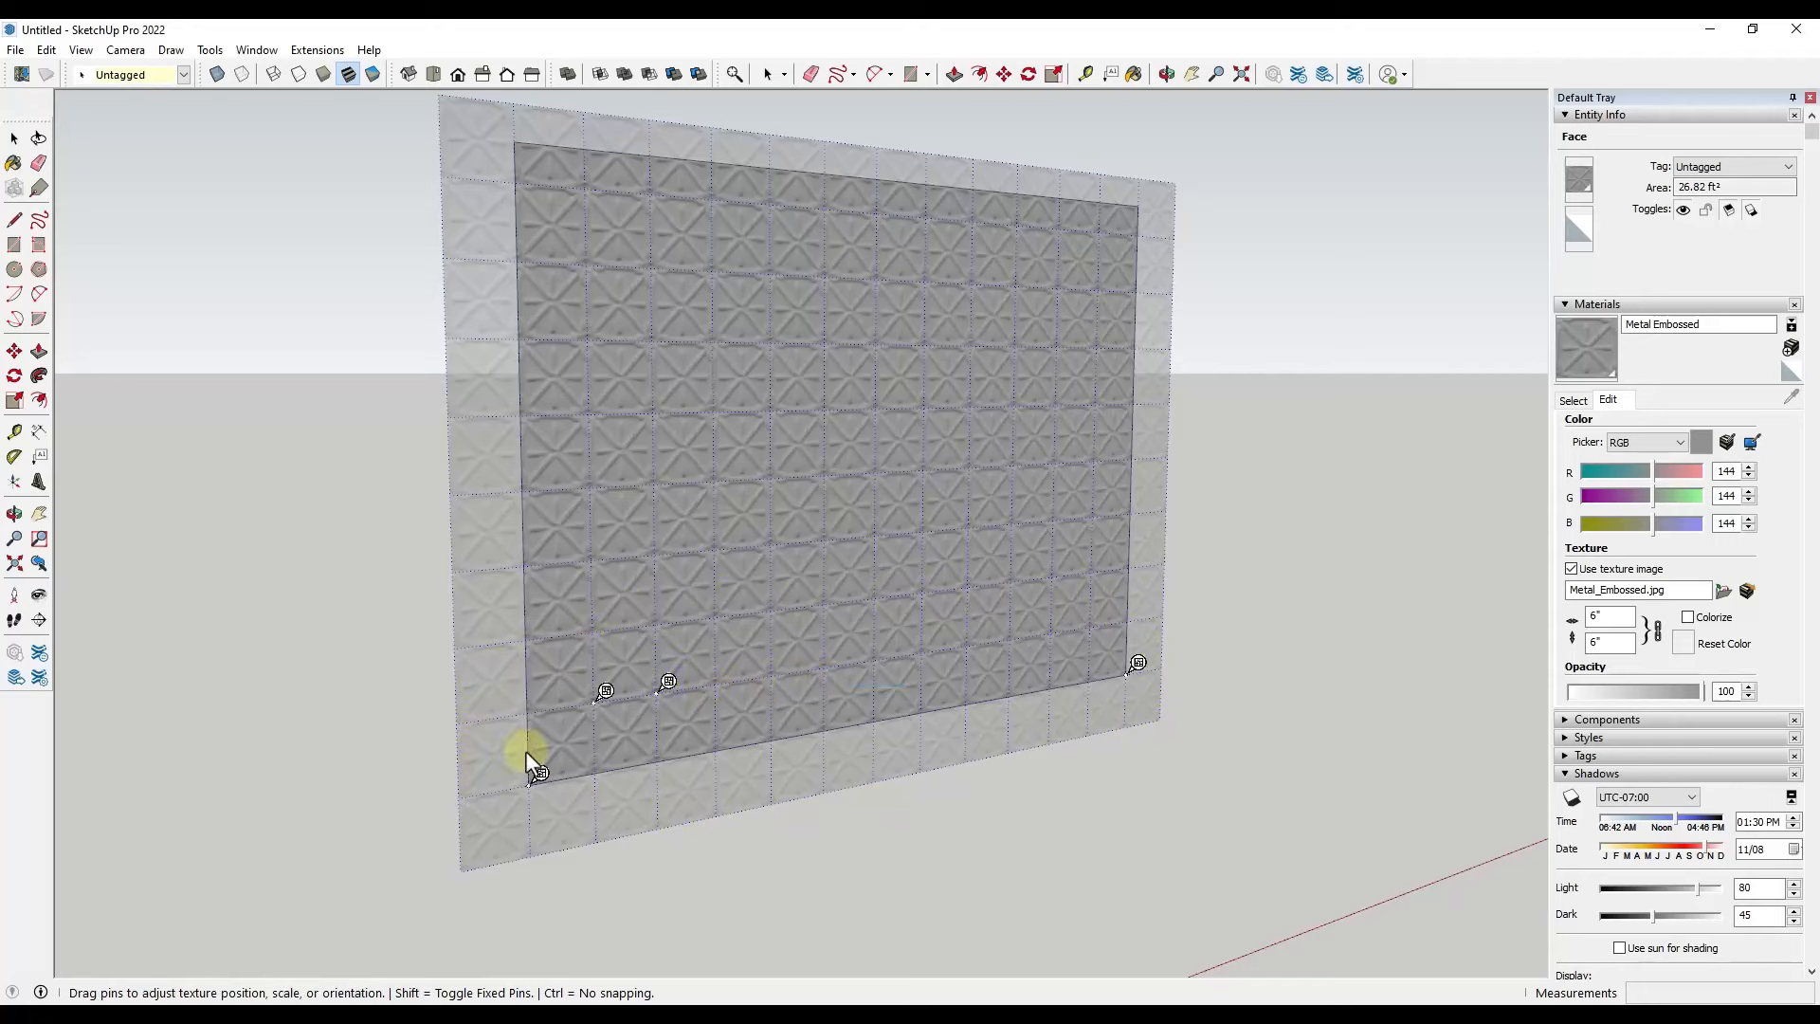
Lift the two upper free pins and place them on the tile corners nearest the face's upper-left and upper-right corners
scroll(604, 696, "up", 5)
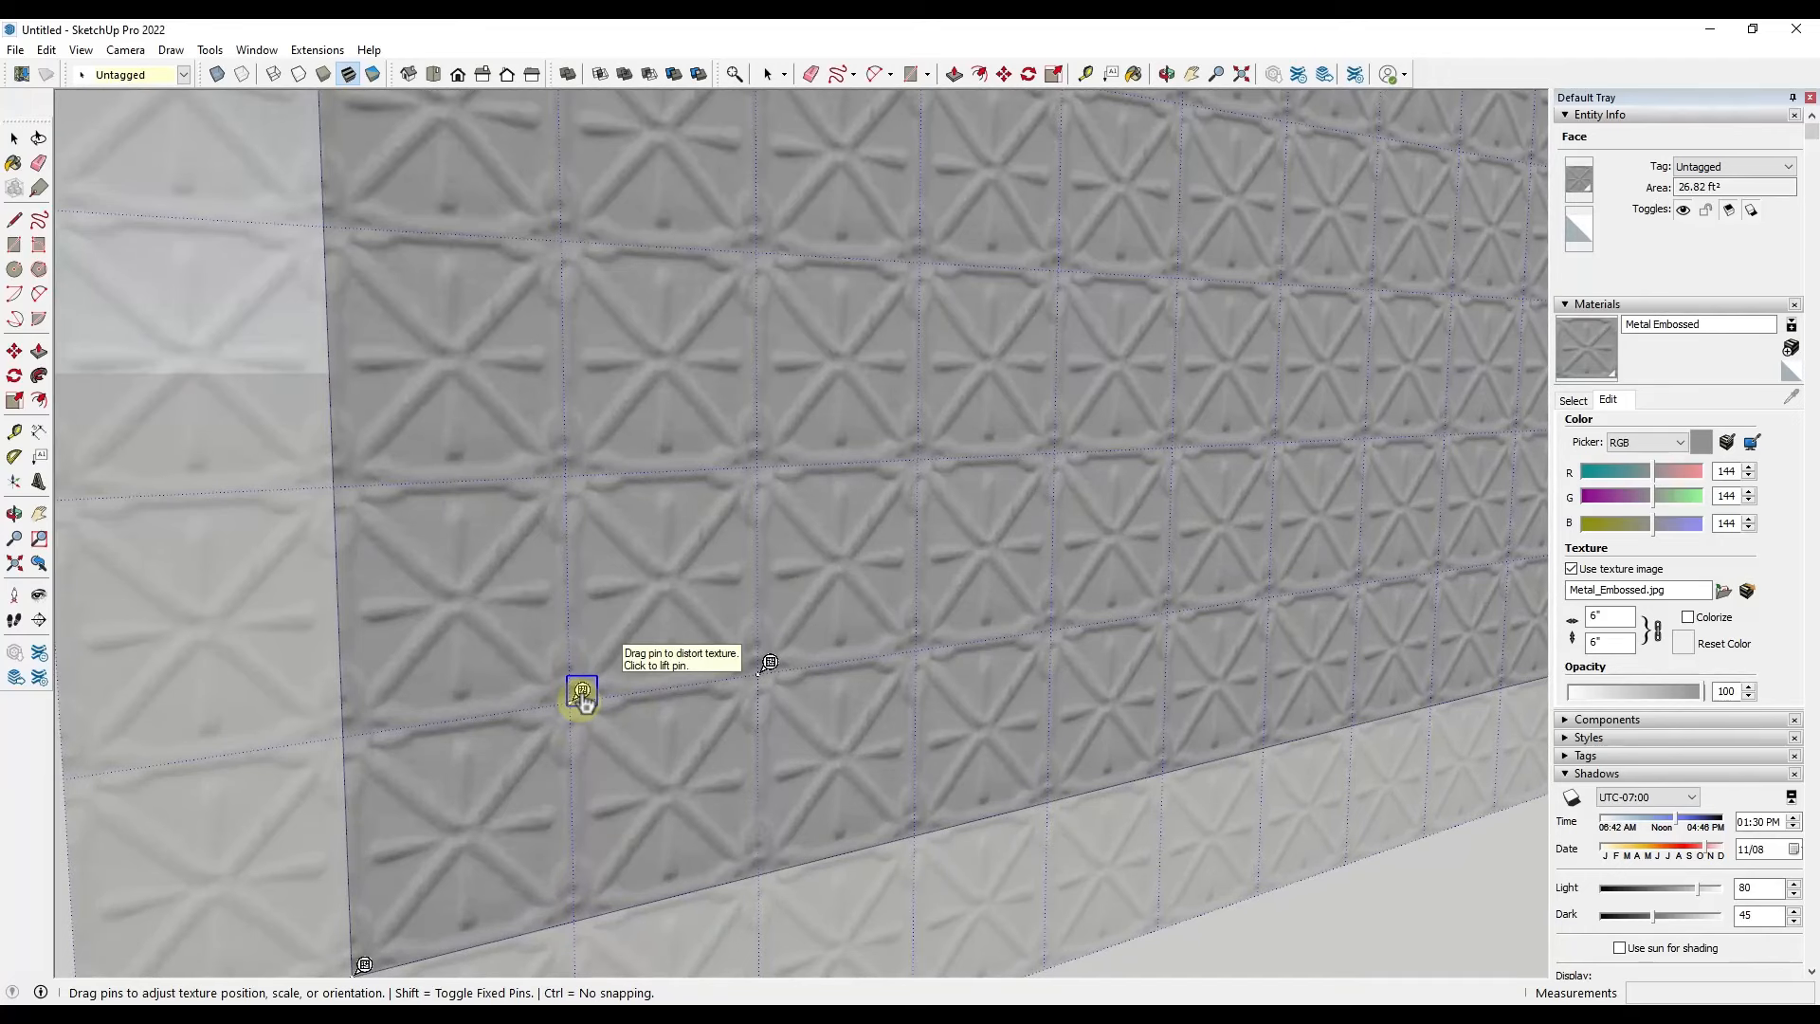
scroll(582, 694, "down", 5)
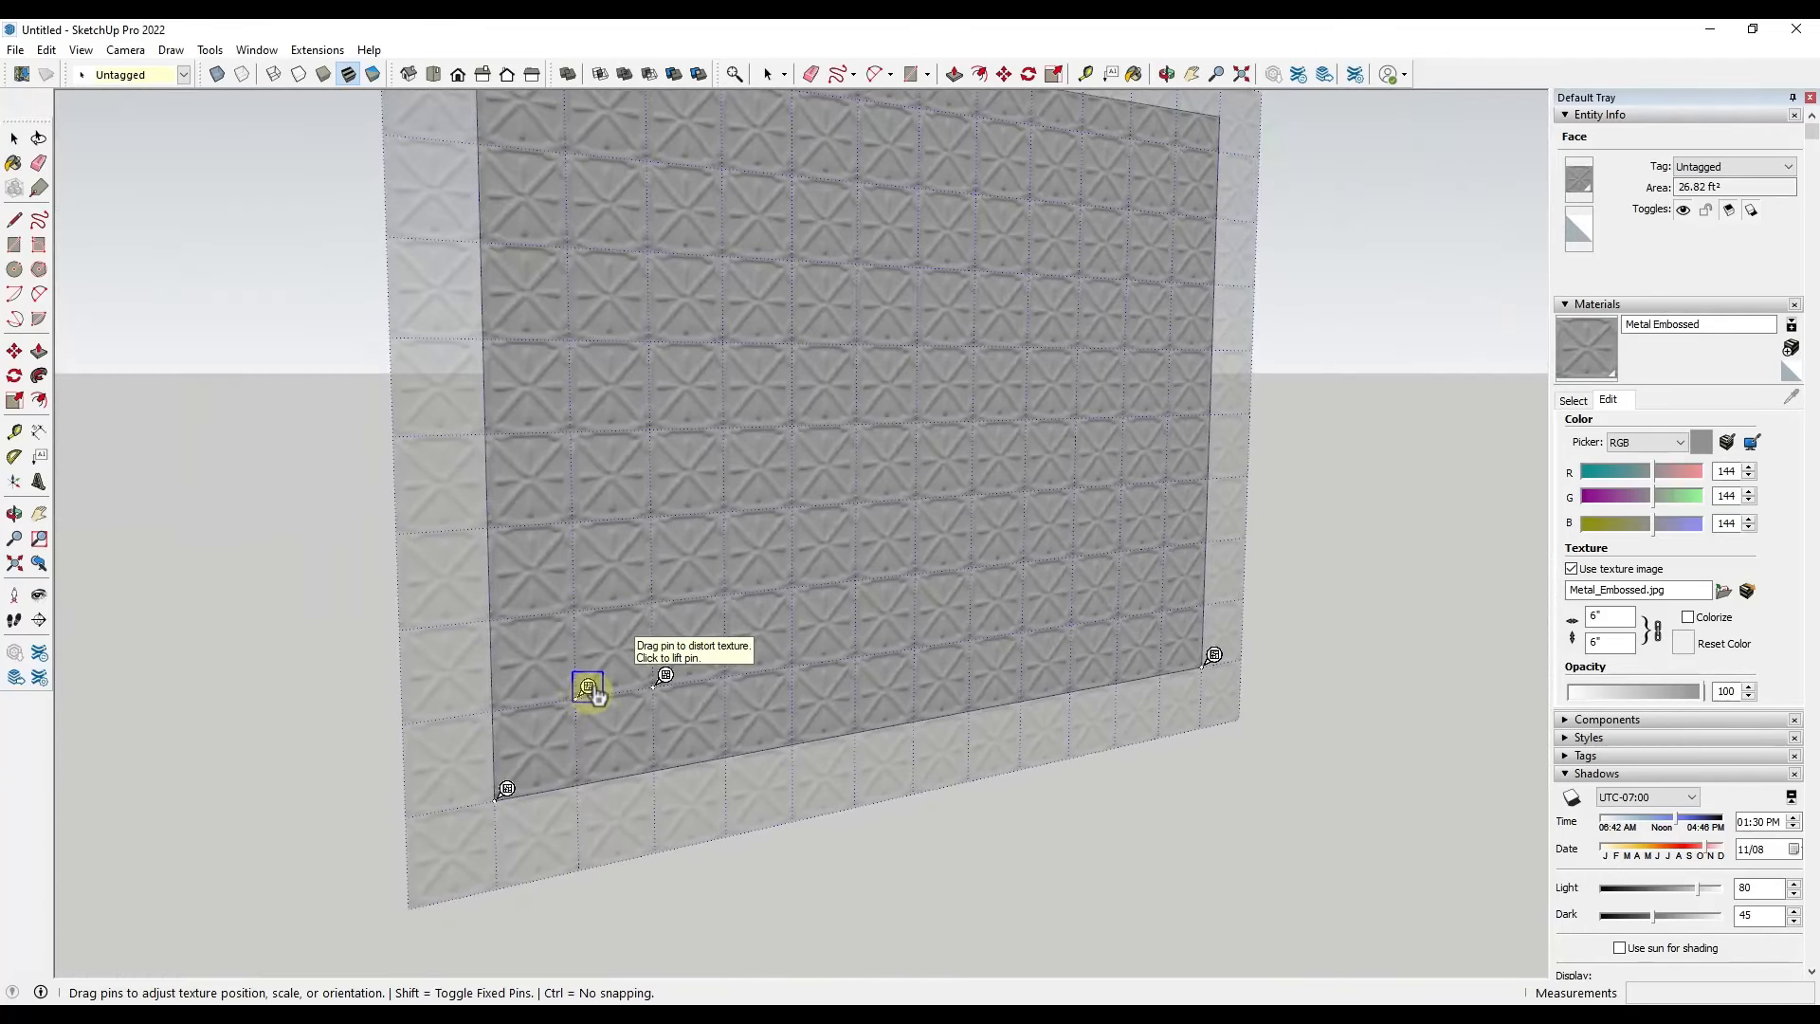
left_click(591, 692)
scroll(589, 688, "down", 3)
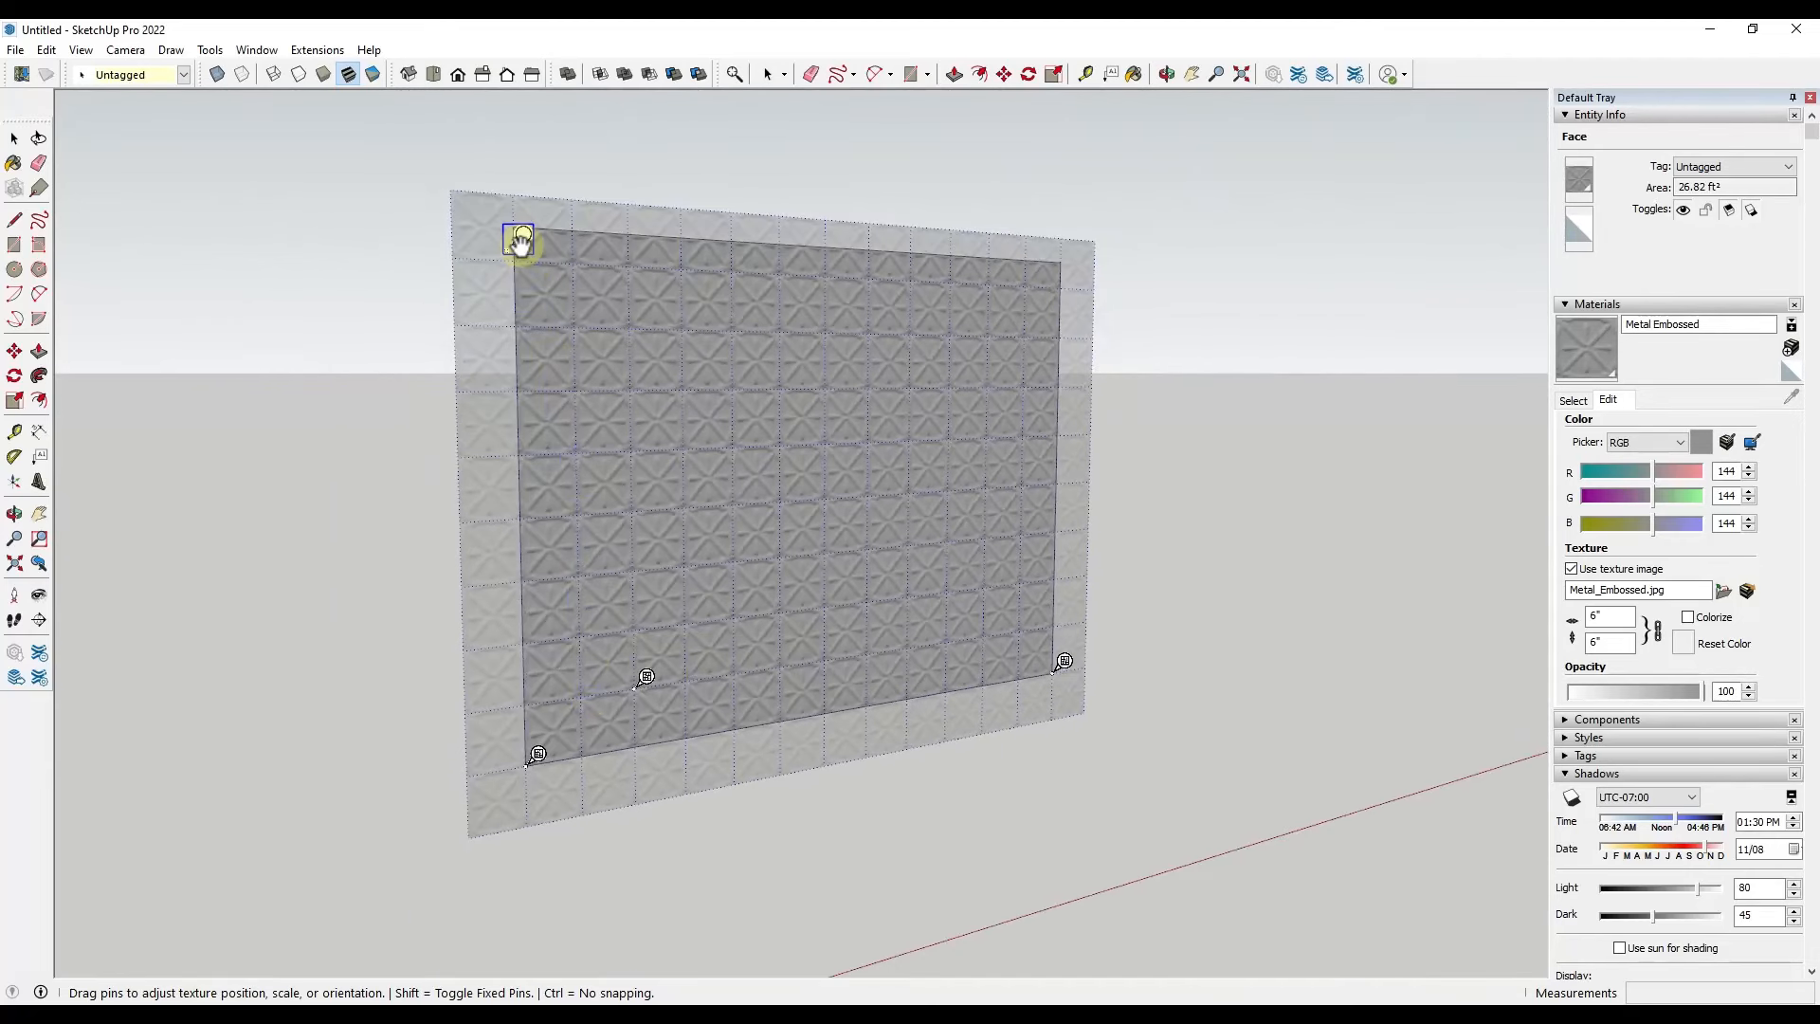
left_click(525, 248)
left_click(647, 680)
scroll(1052, 289, "up", 3)
scroll(1060, 304, "down", 3)
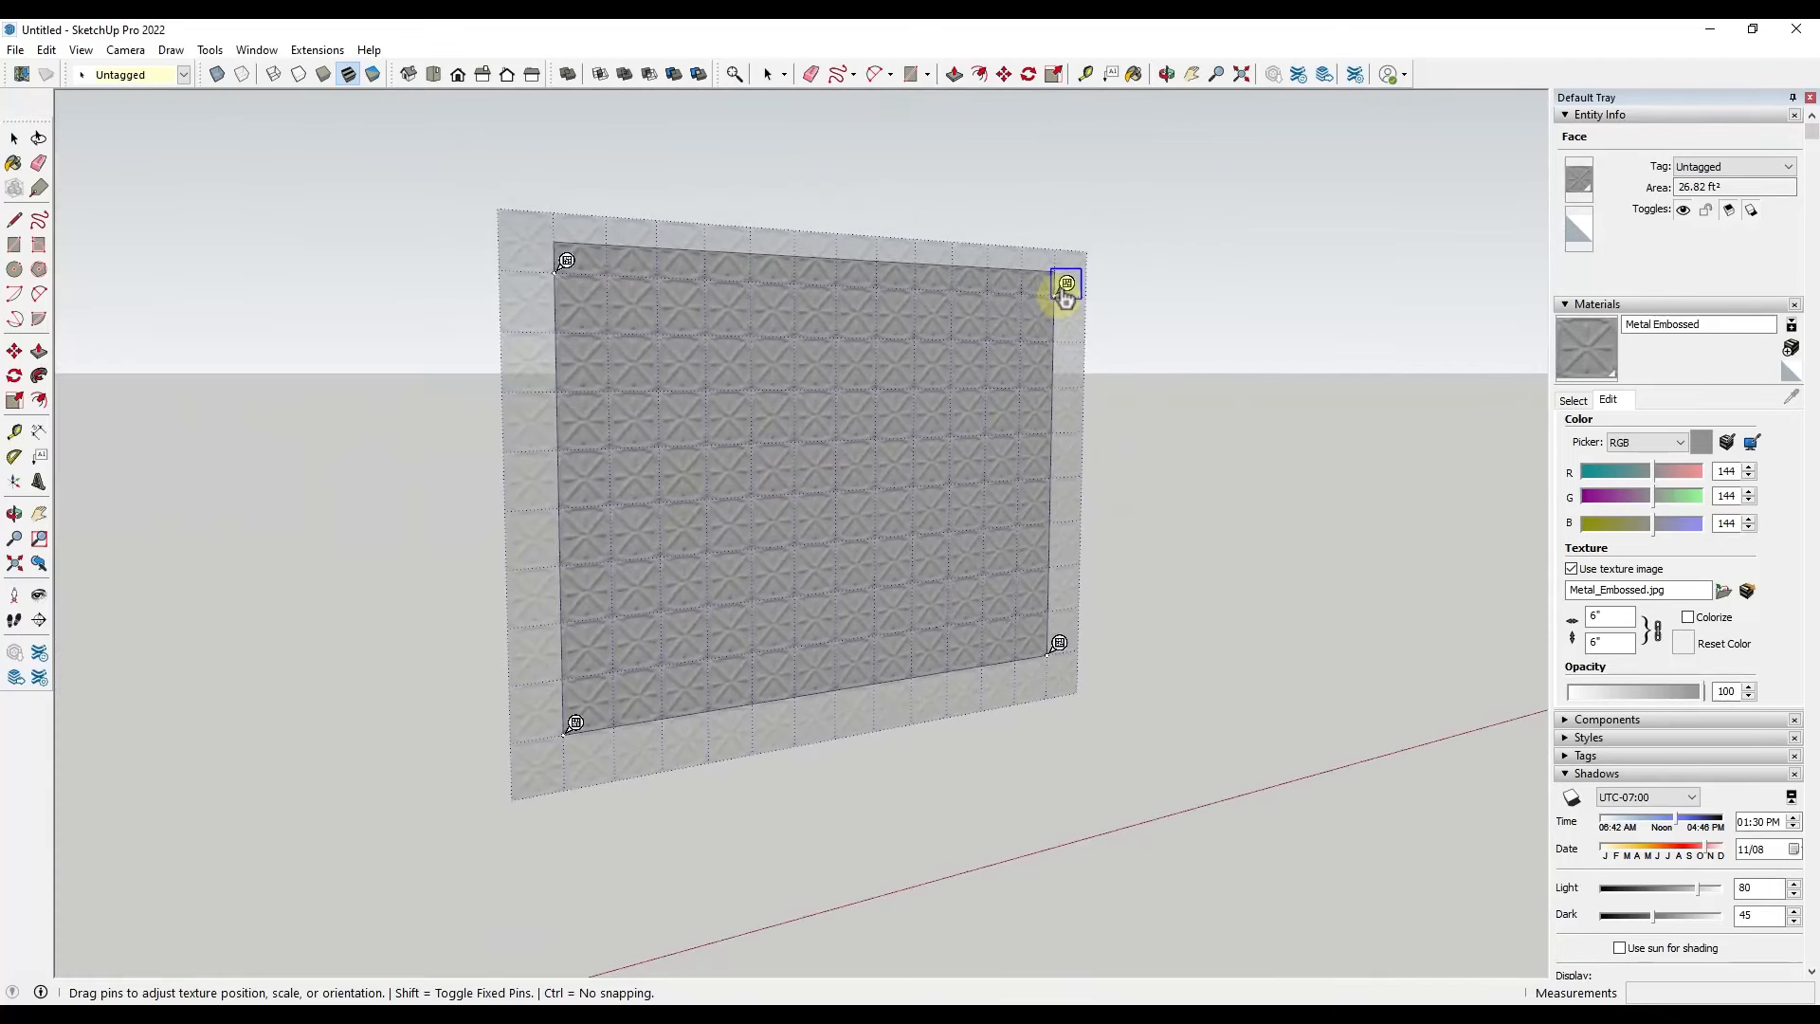
Stretch the texture with the two upper free pins until its tile corners meet the face's upper-left and upper-right corners
mouse_move(1061, 290)
left_mouse_down()
mouse_move(1130, 223)
mouse_move(950, 370)
mouse_move(1157, 243)
mouse_move(824, 467)
mouse_move(979, 372)
mouse_move(1060, 283)
left_mouse_up()
scroll(564, 265, "up", 5)
scroll(545, 265, "up", 2)
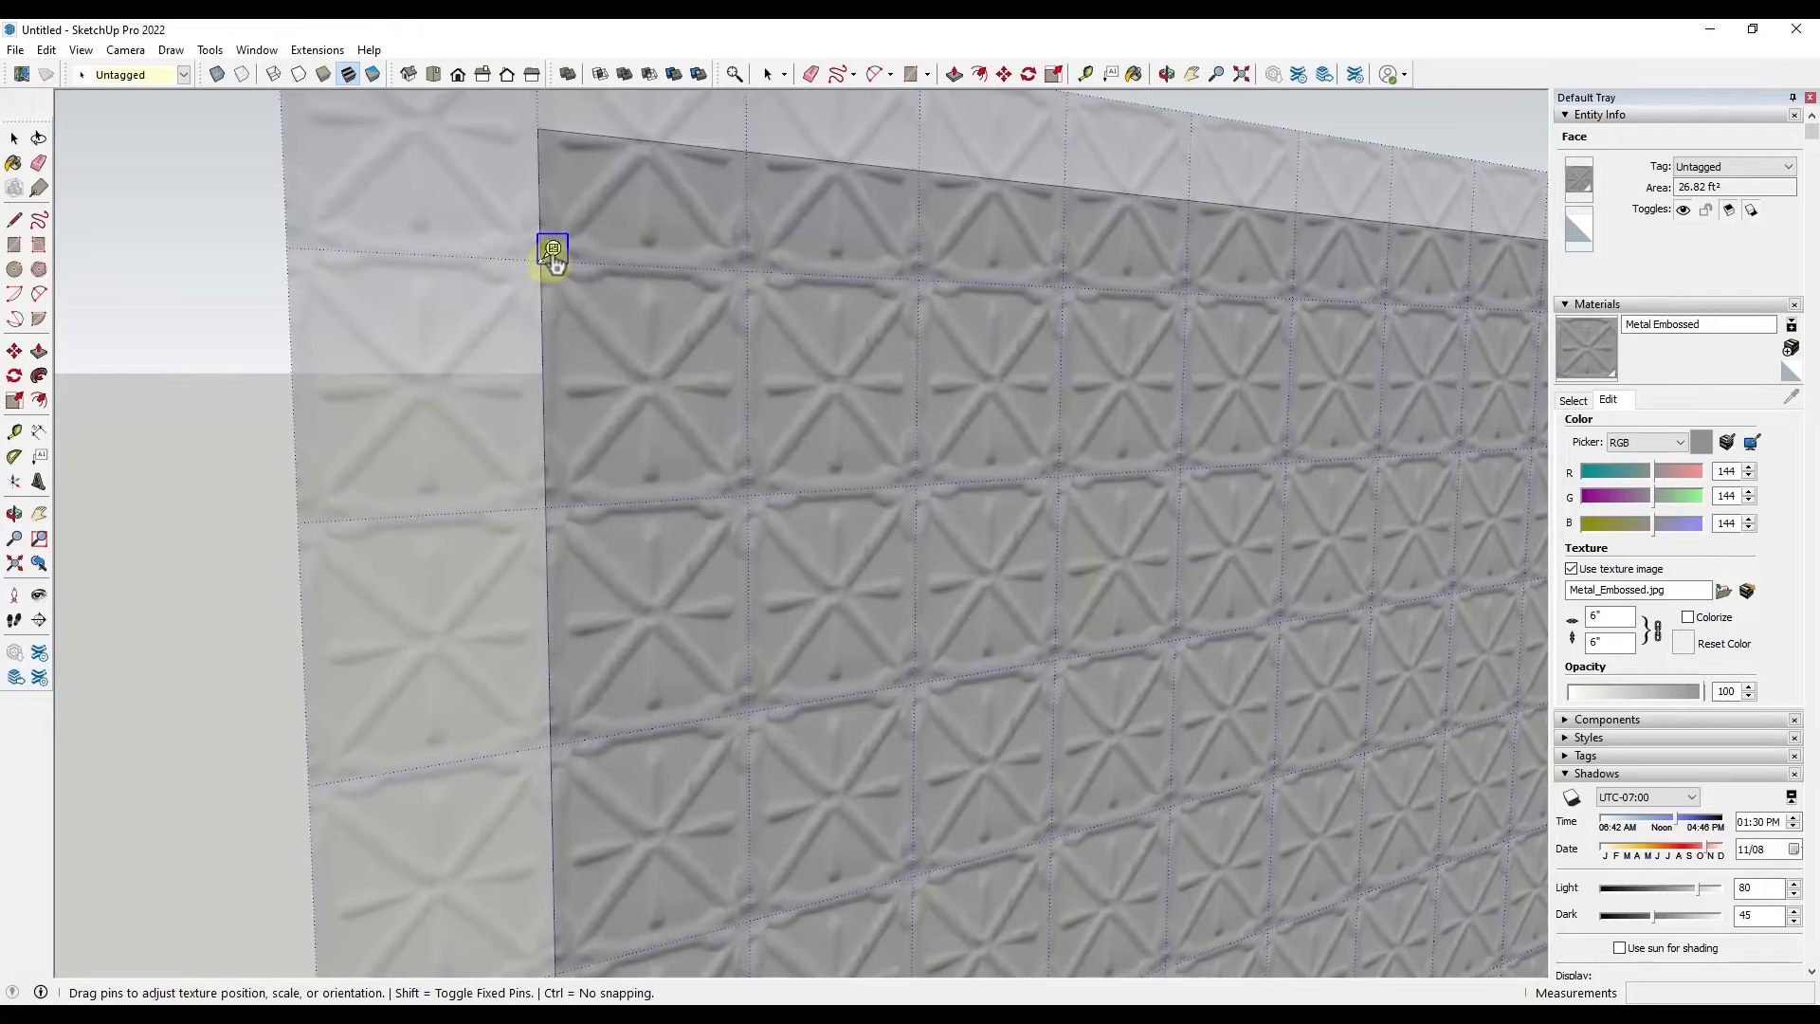
left_click_drag(544, 254, 548, 116)
scroll(481, 385, "down", 5)
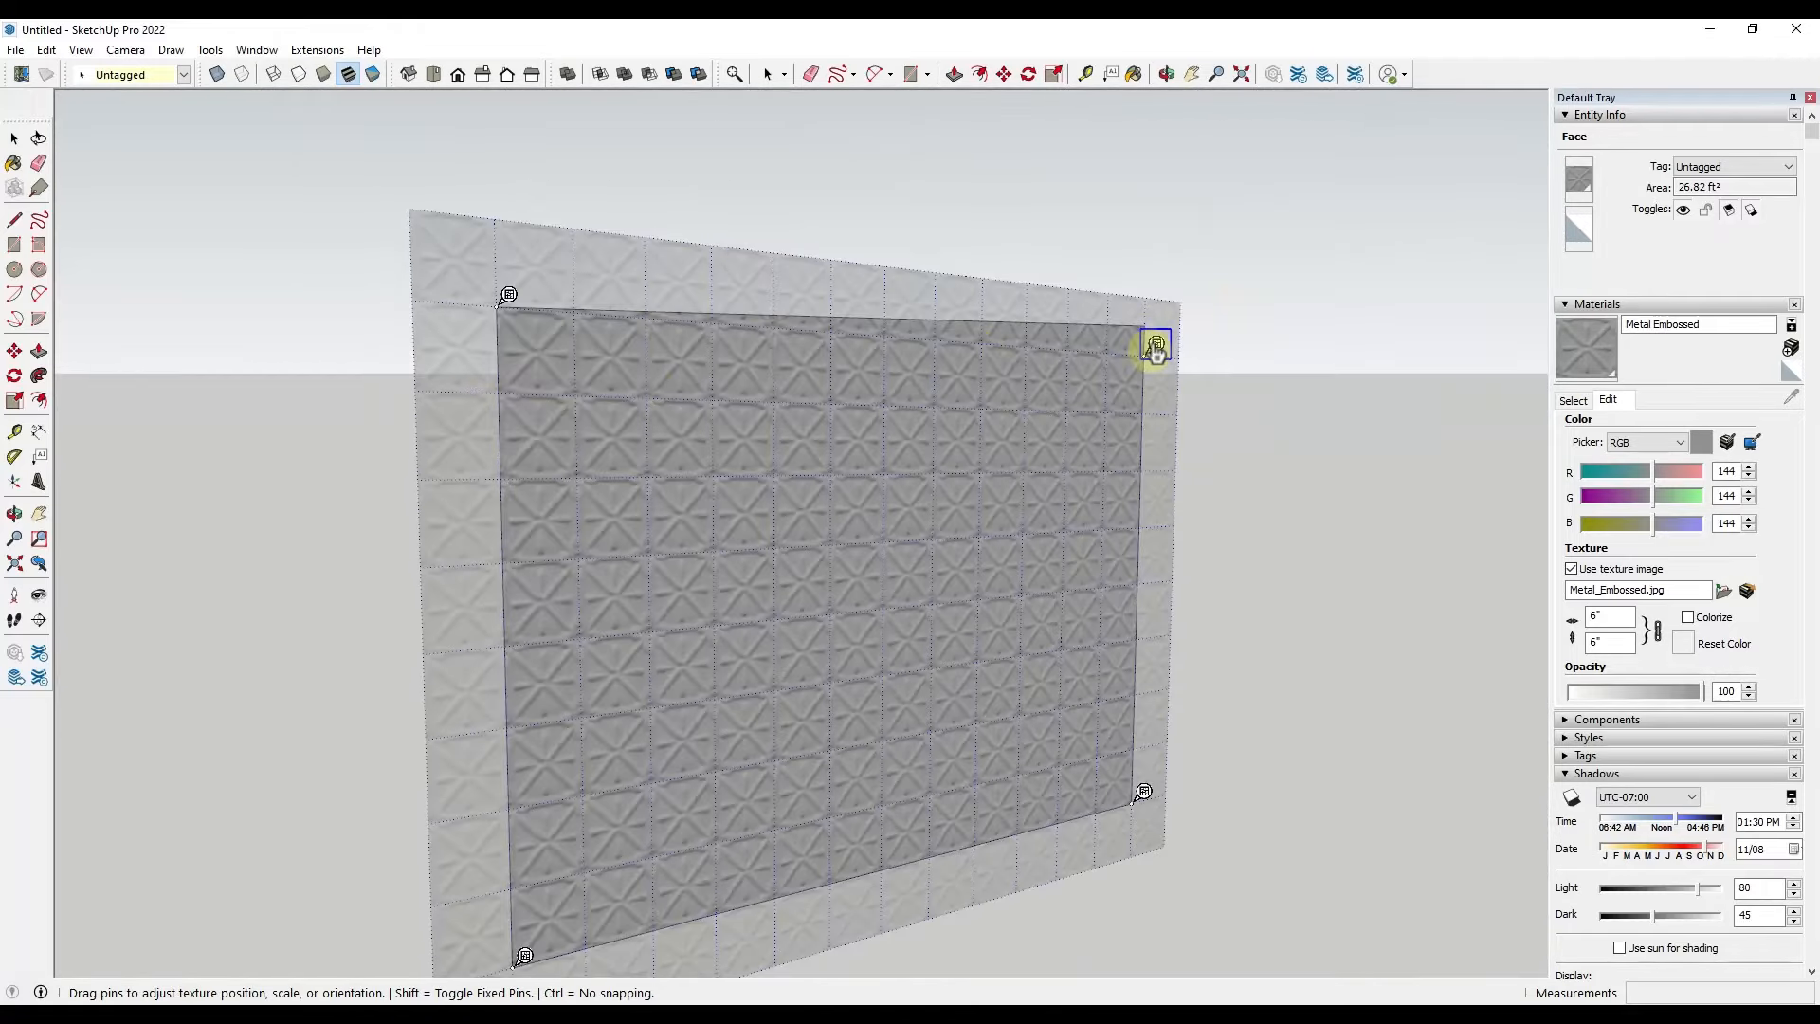
left_click_drag(1154, 347, 1153, 325)
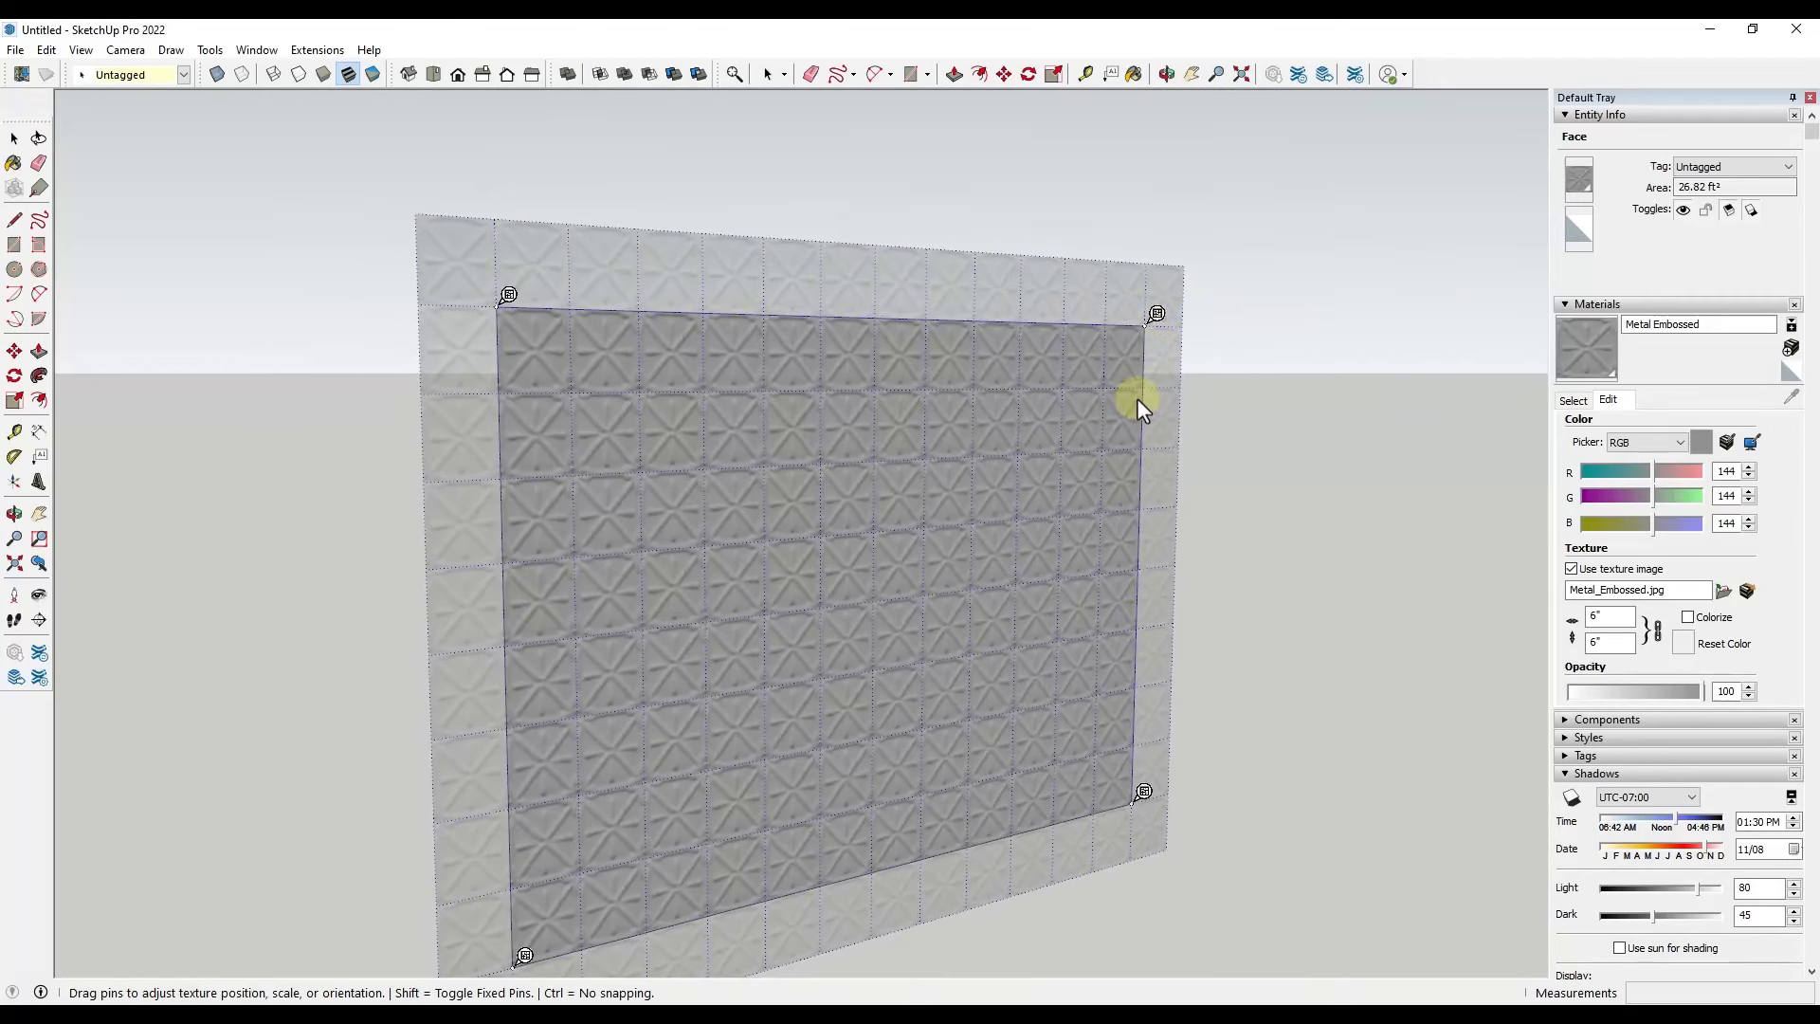
scroll(1103, 216, "down", 4)
scroll(772, 651, "up", 2)
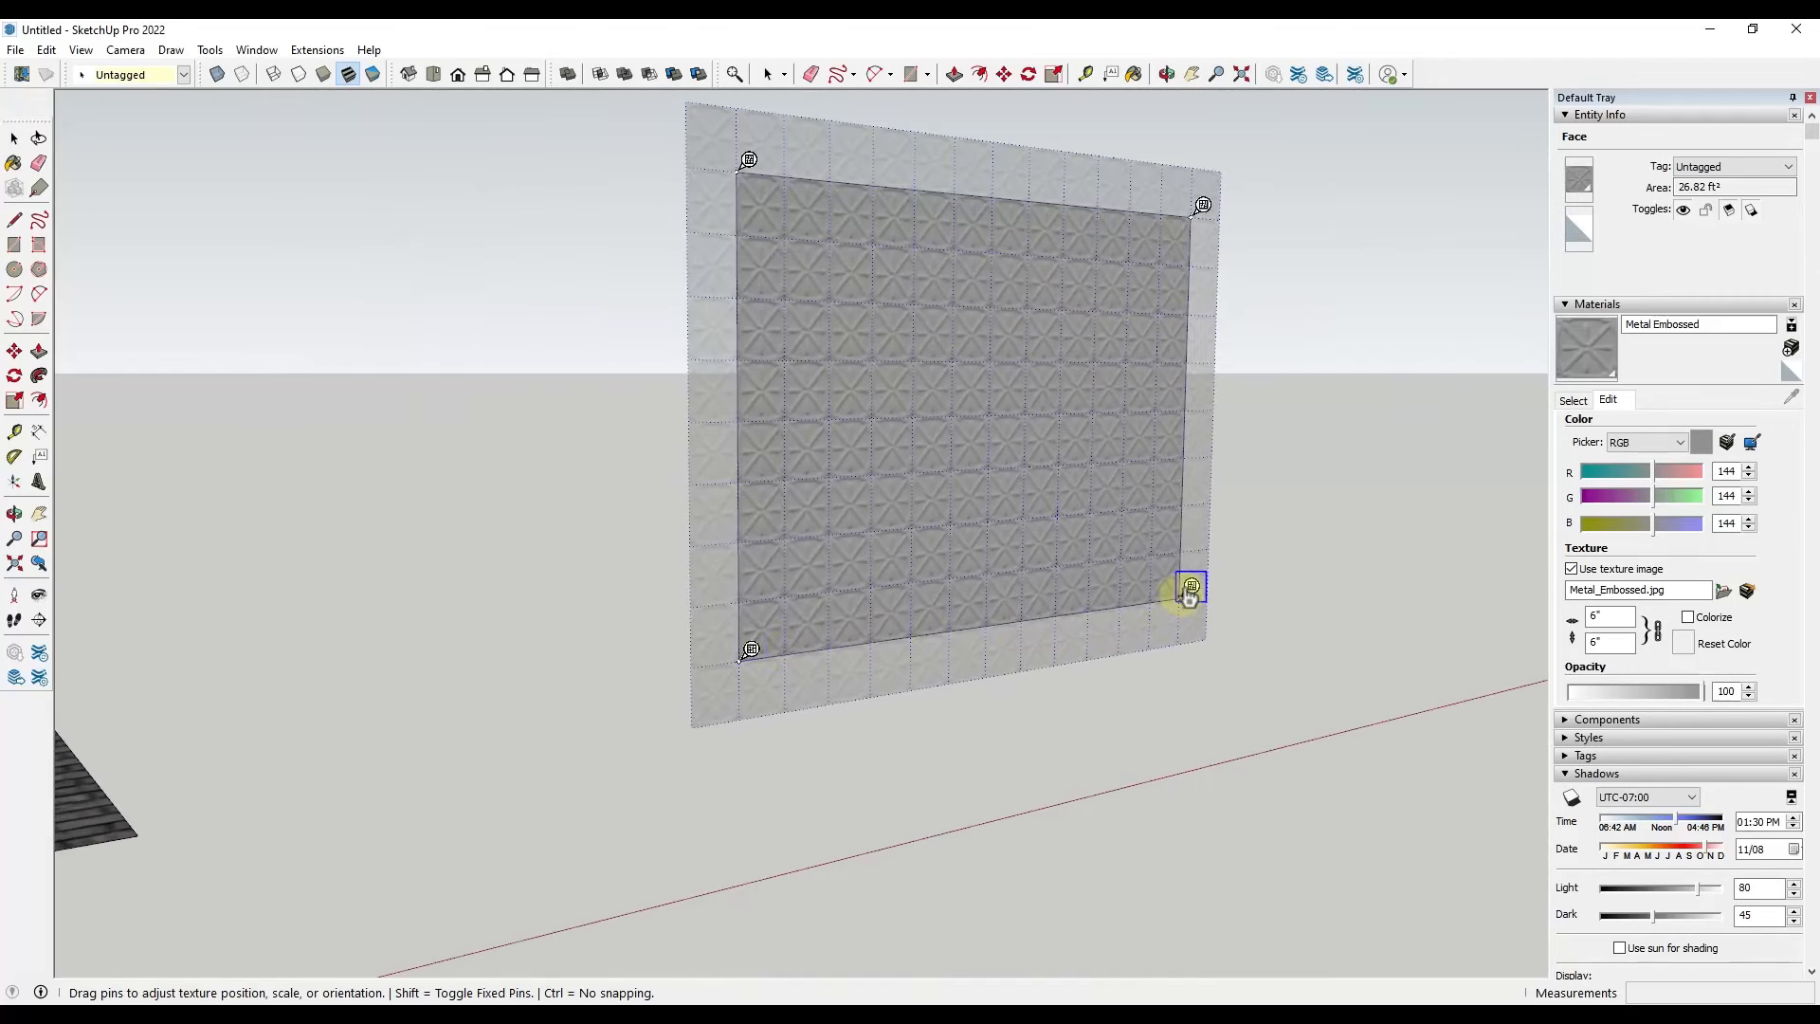
Relocate three free pins to tile corners so that all four pins enclose a four-by-four tile block at the face's lower-left corner
left_click(751, 475)
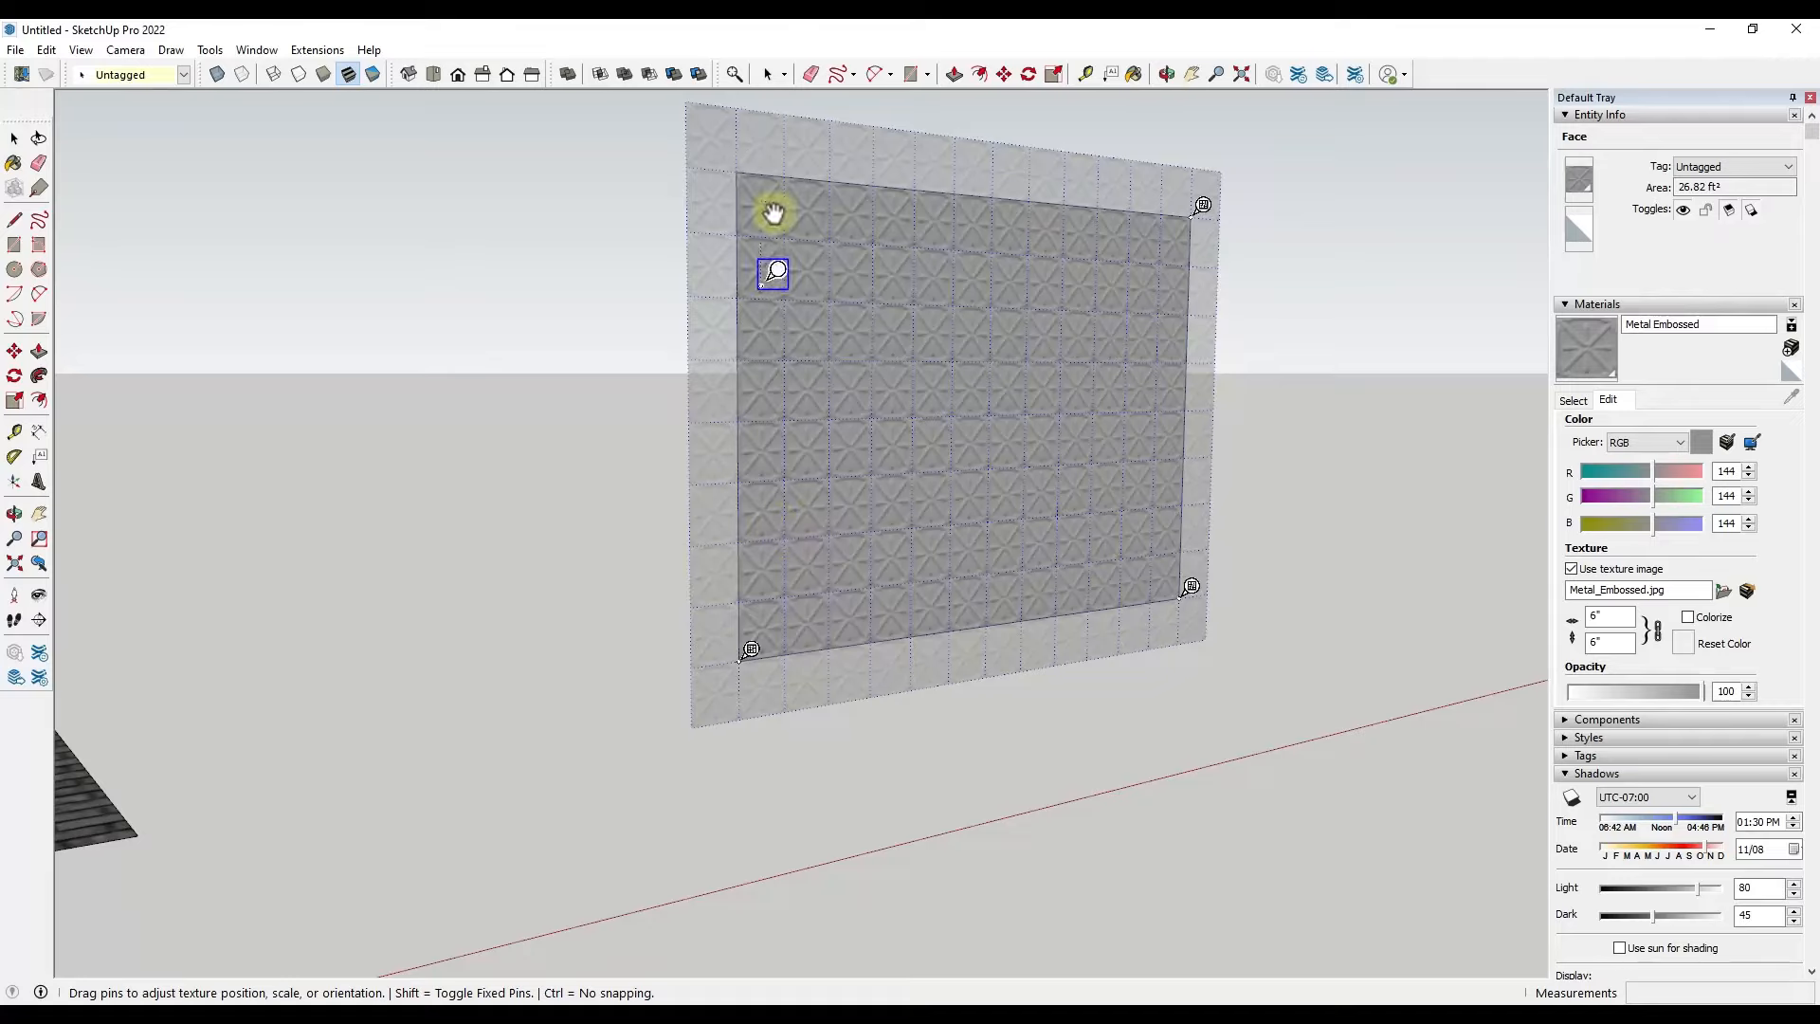
left_click(749, 473)
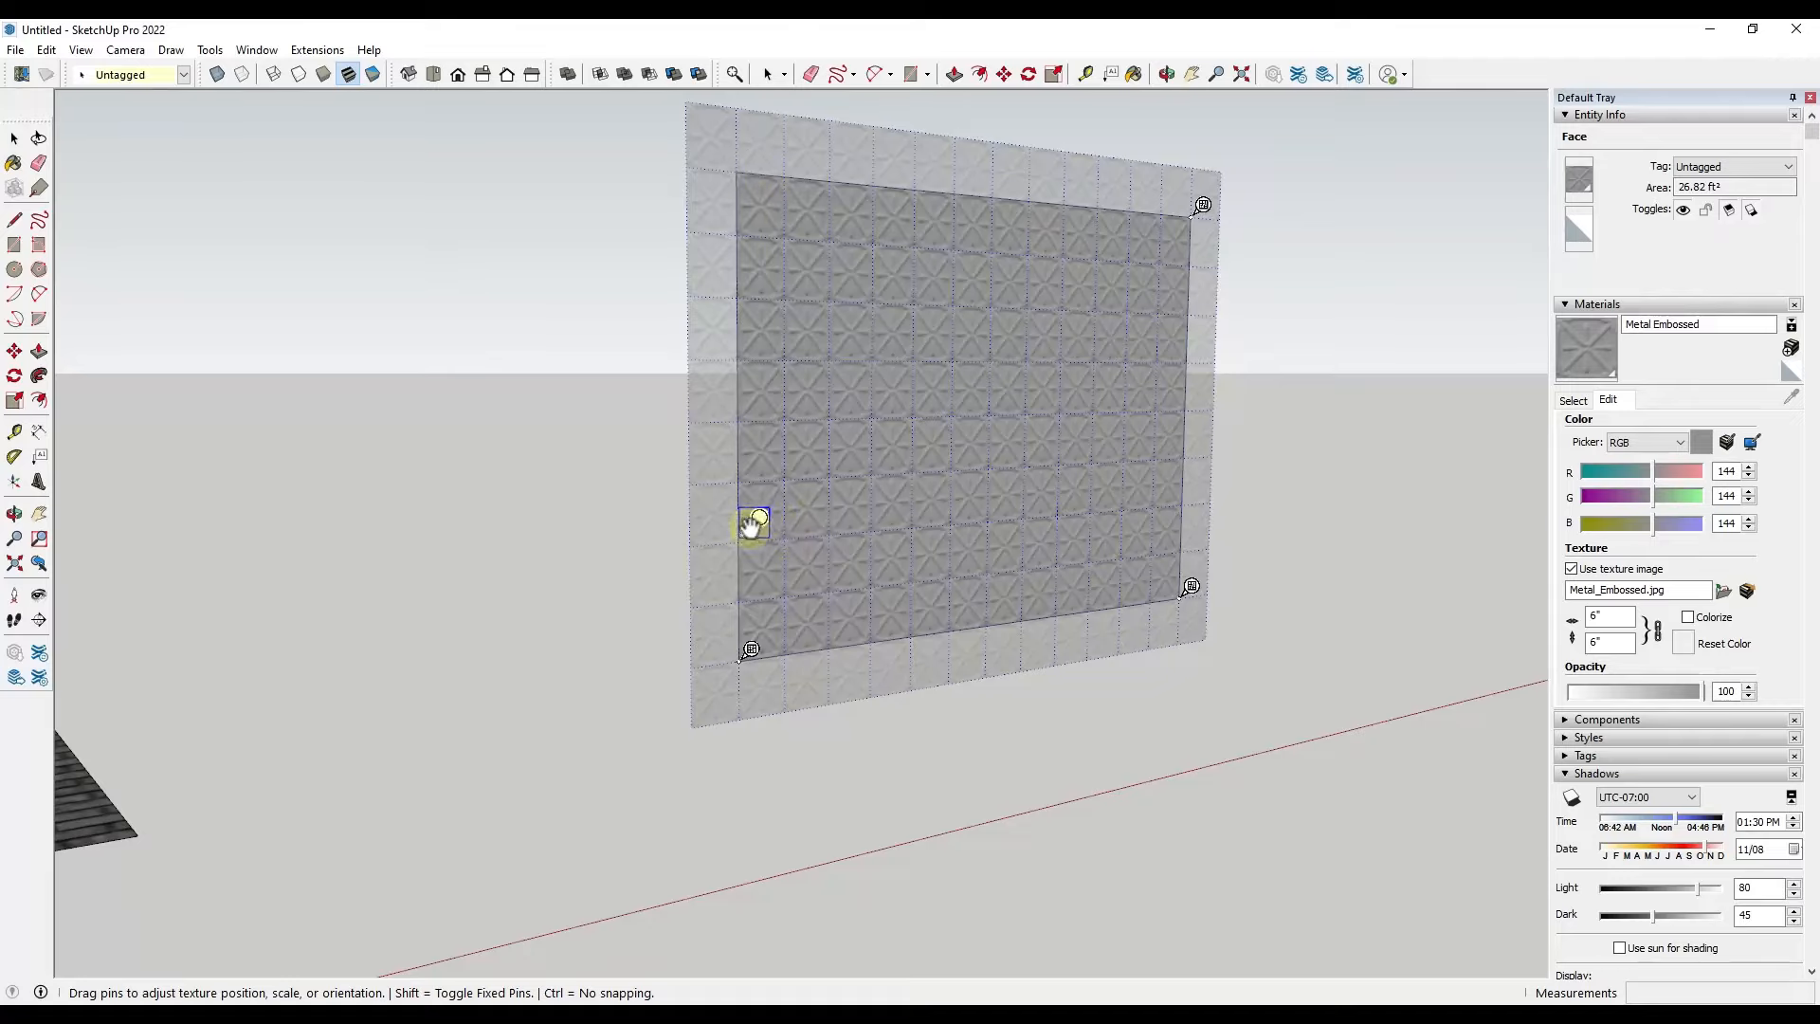
left_click(749, 409)
left_click(1204, 203)
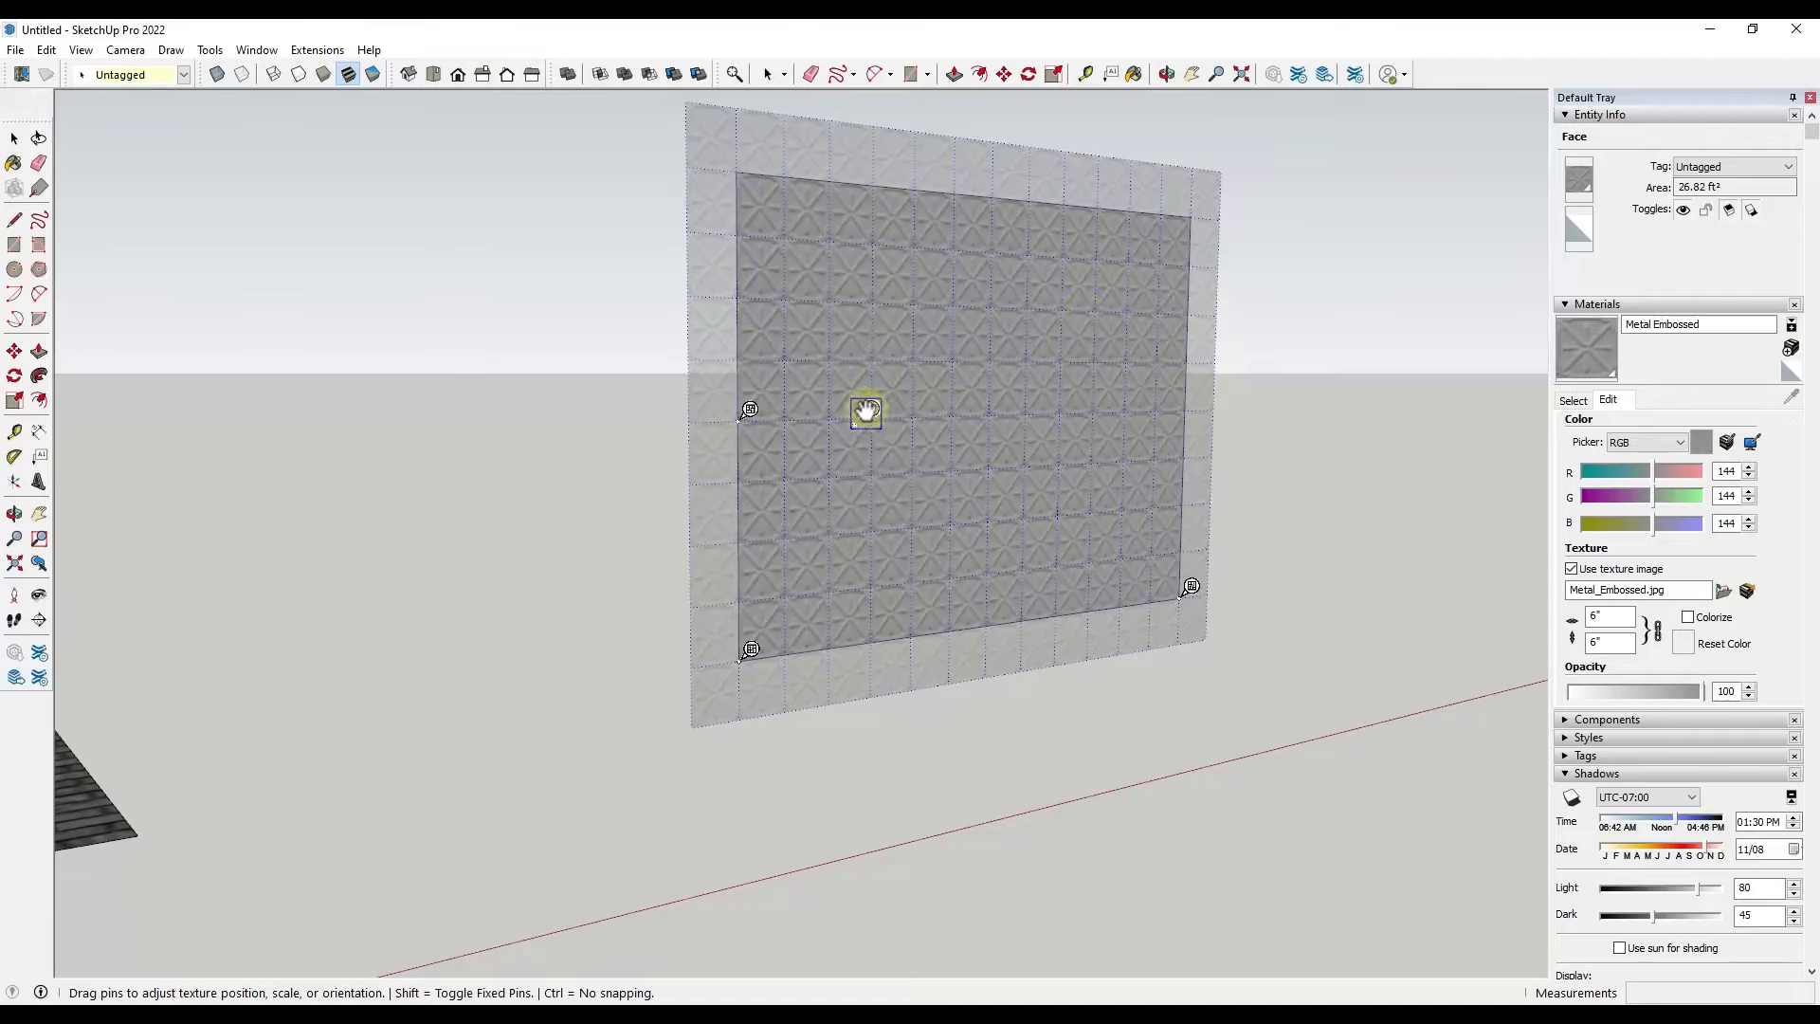
left_click(924, 403)
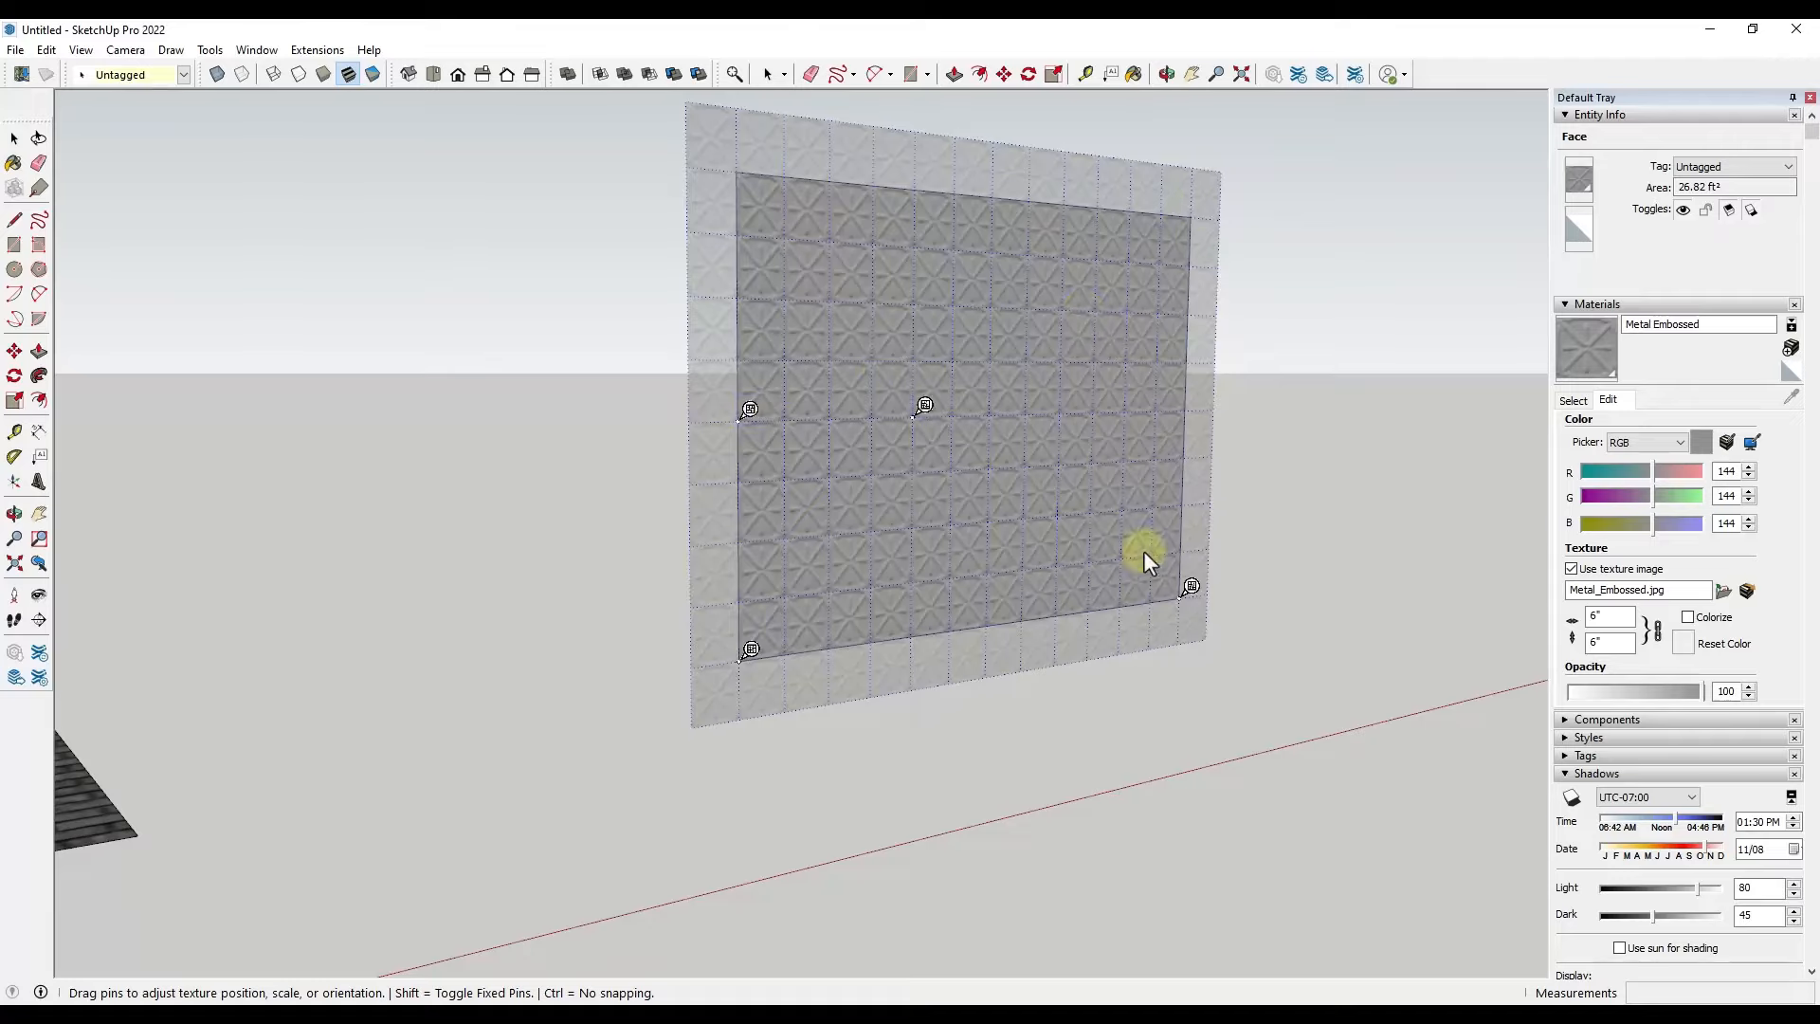
left_click(1191, 585)
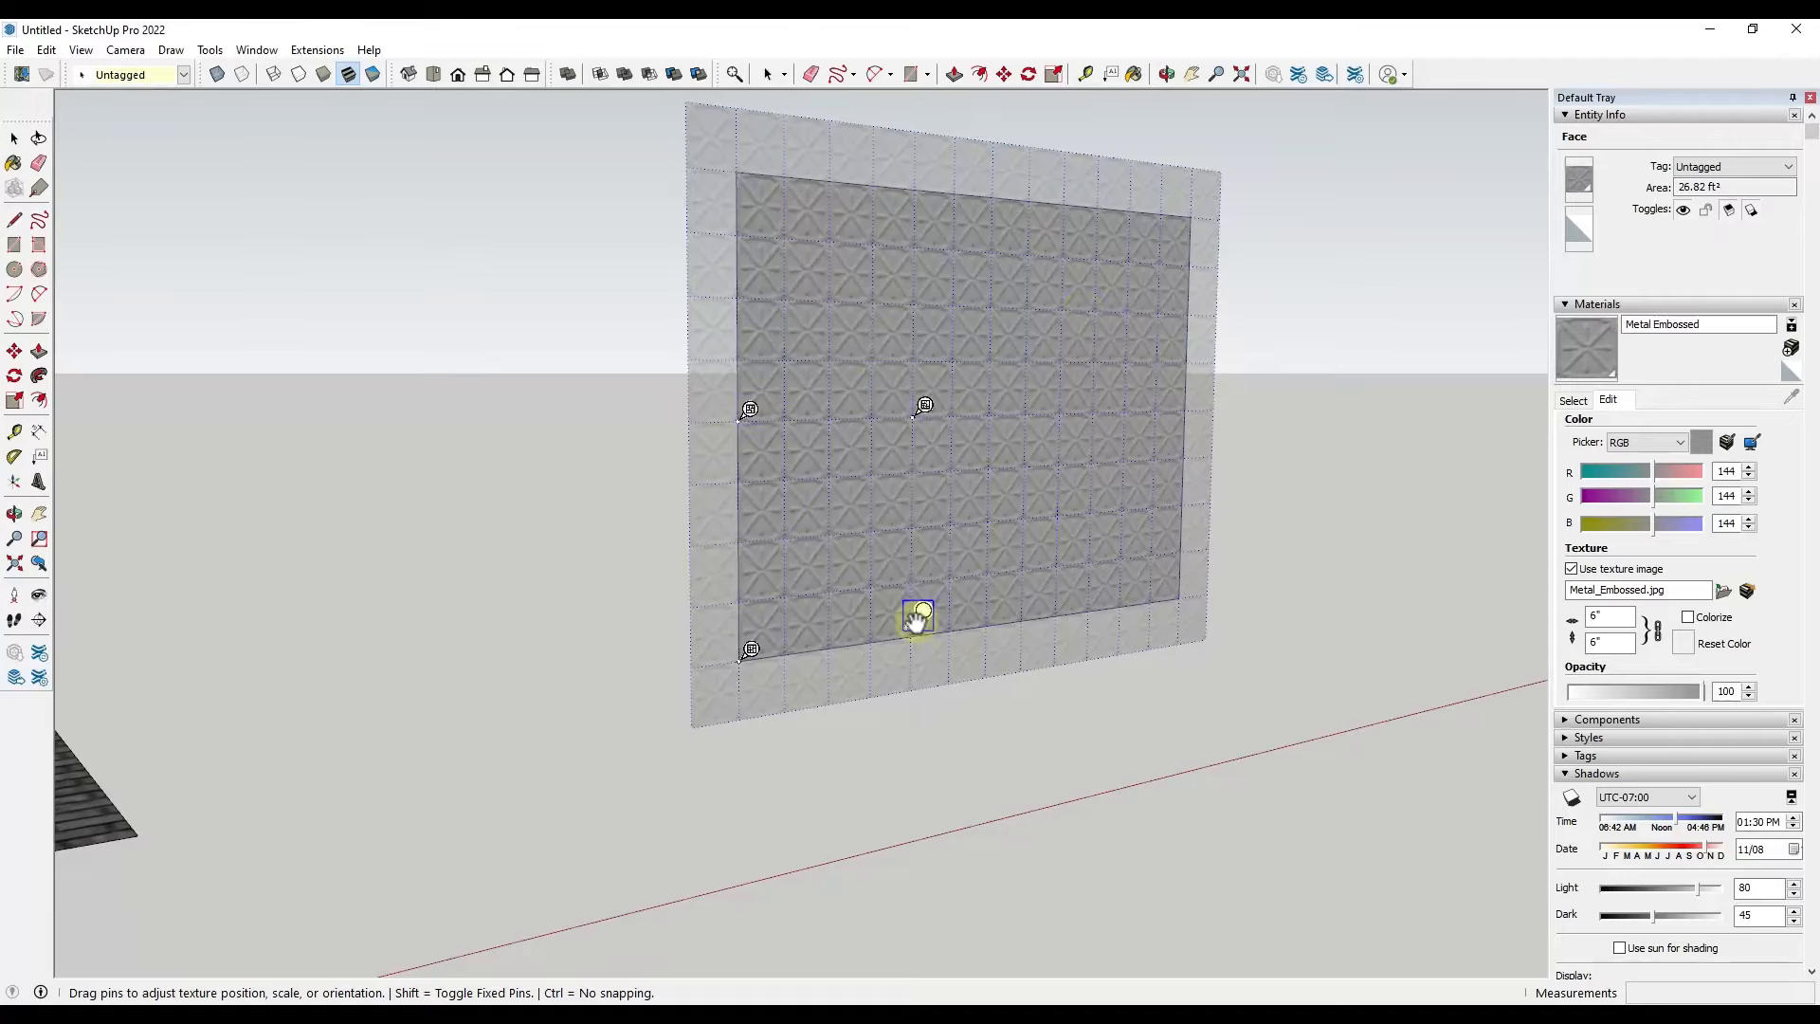
left_click(918, 429)
Stretch the four-by-four tile block over the whole face by moving its three outer pins to the face's corners
left_click(1189, 215)
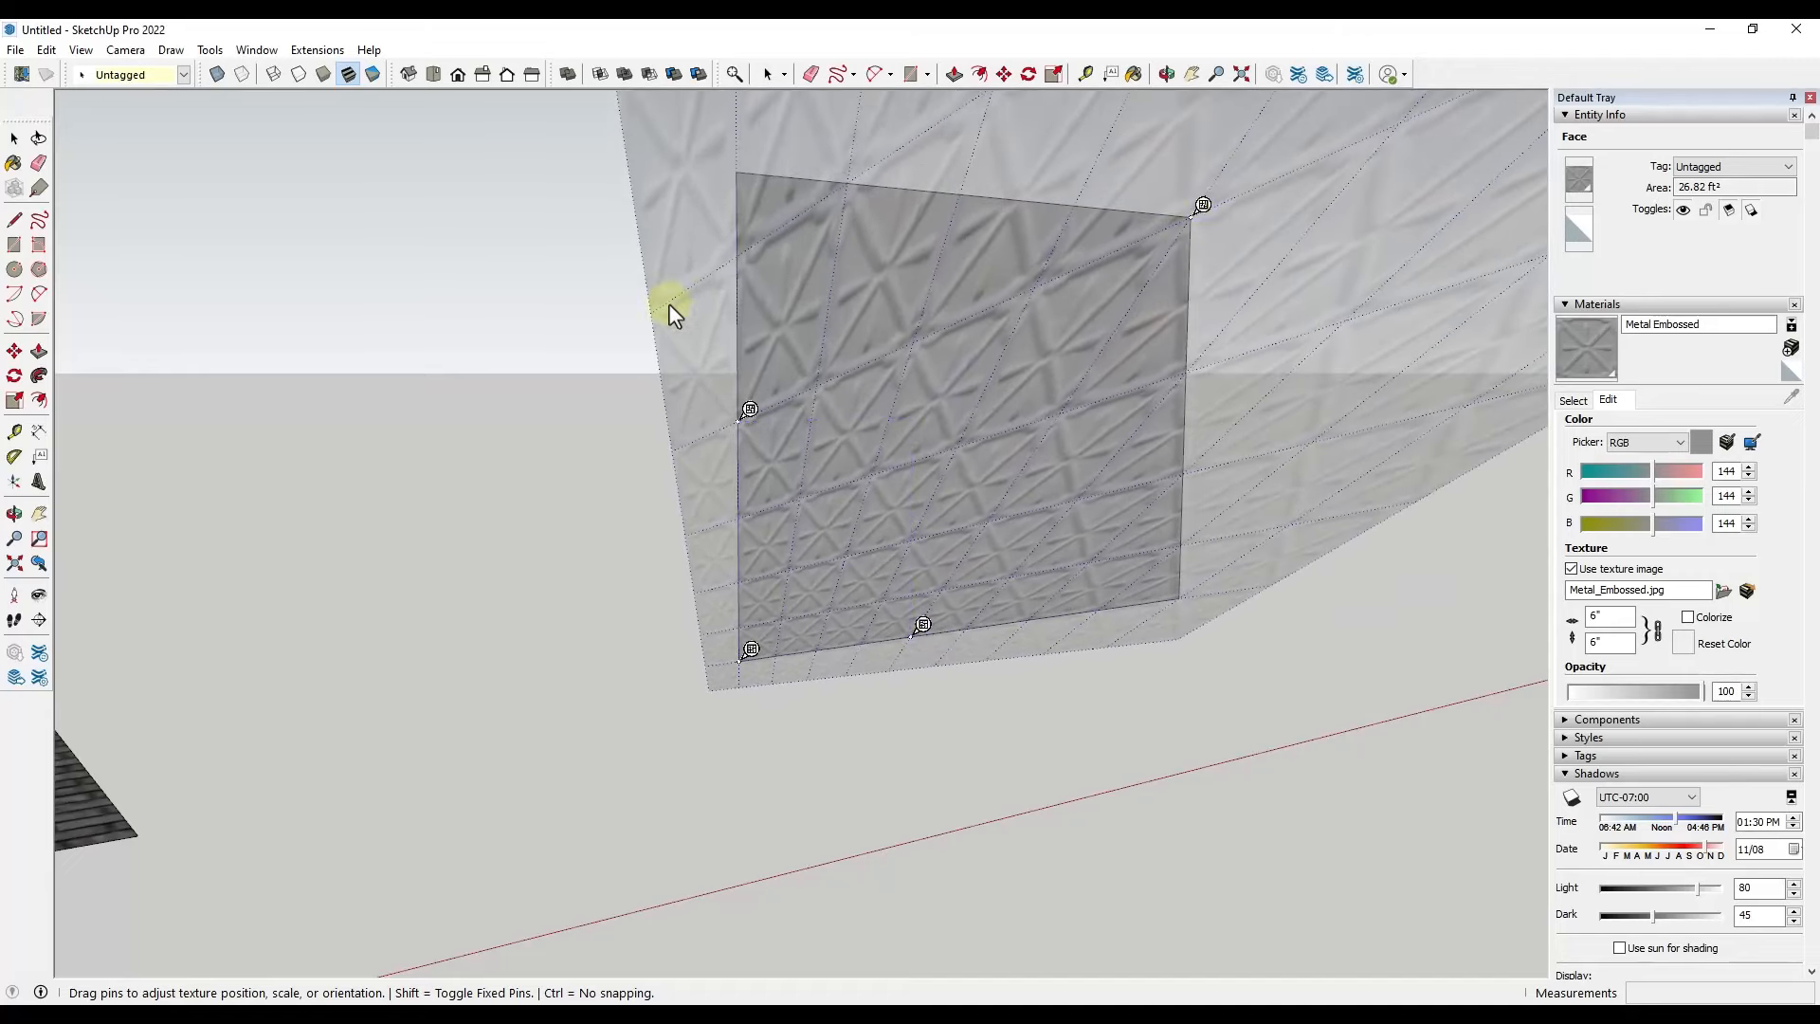
left_click(750, 409)
left_click(749, 161)
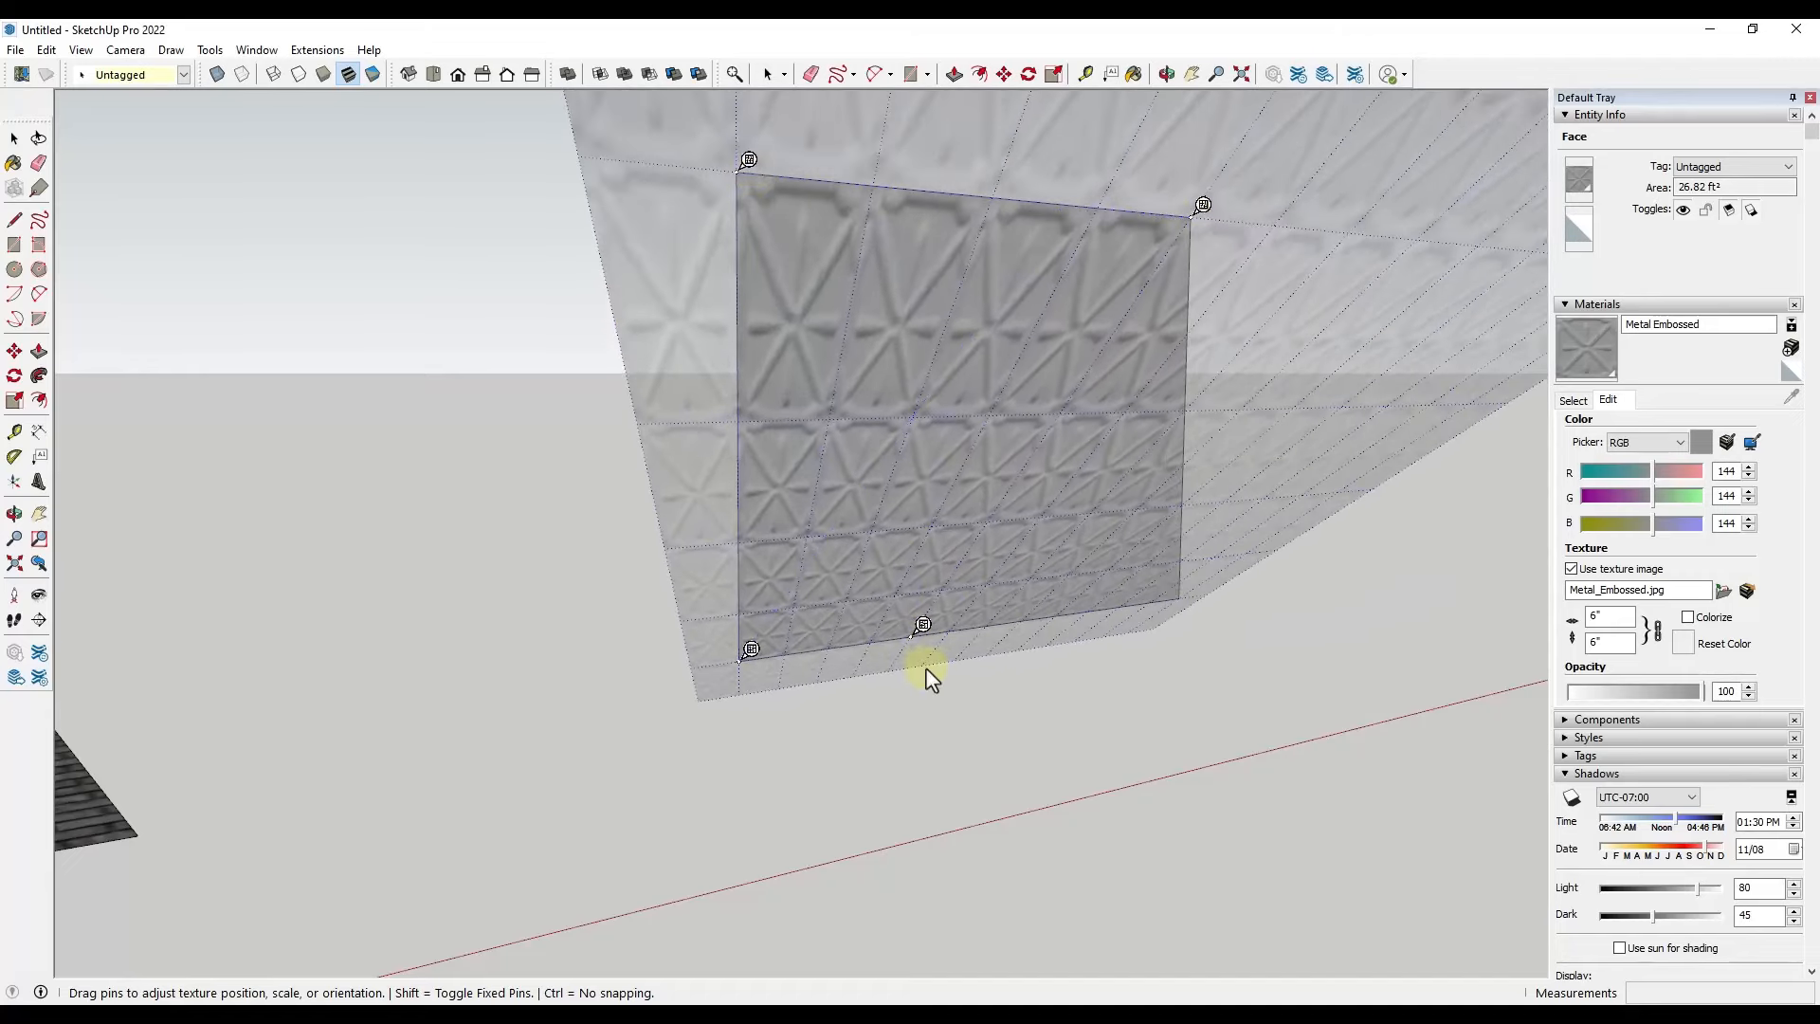
left_click(924, 625)
left_click(1191, 589)
Fine-tune the upper-left pin onto the face's corner, check the upper-right one and accept the stretched texture
scroll(755, 167, "up", 5)
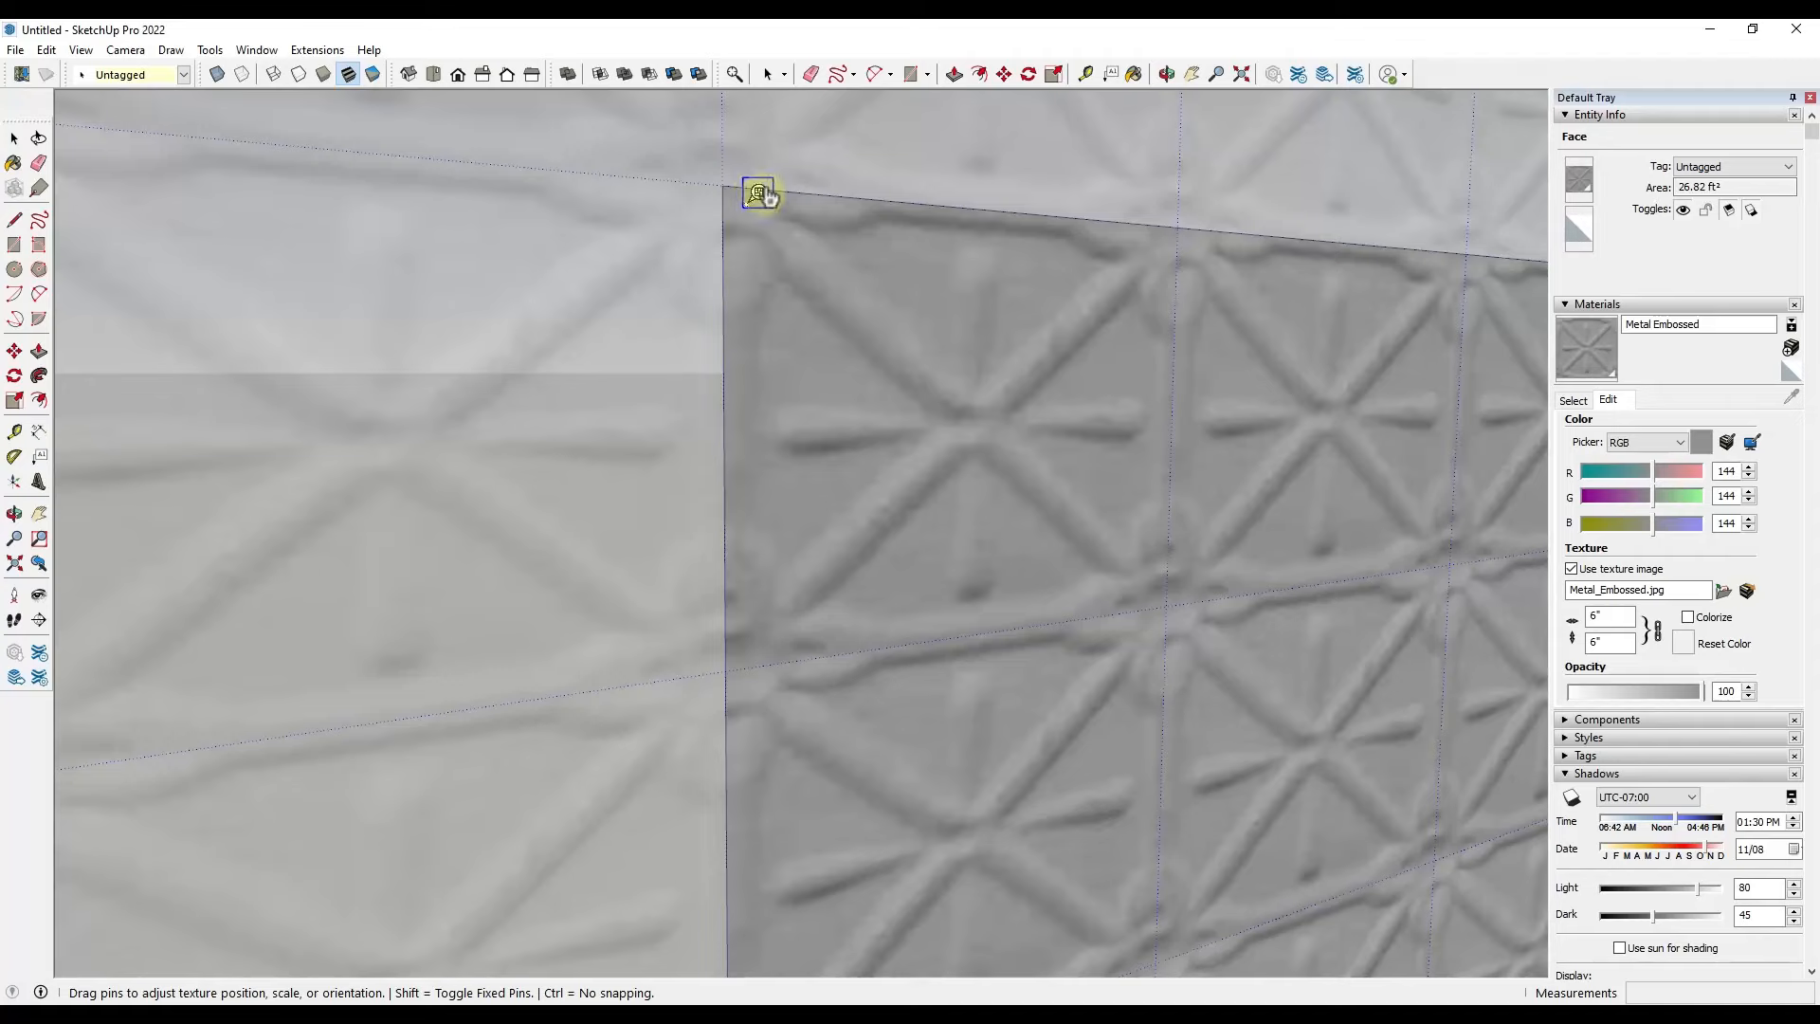
left_click_drag(757, 191, 741, 176)
scroll(667, 273, "down", 5)
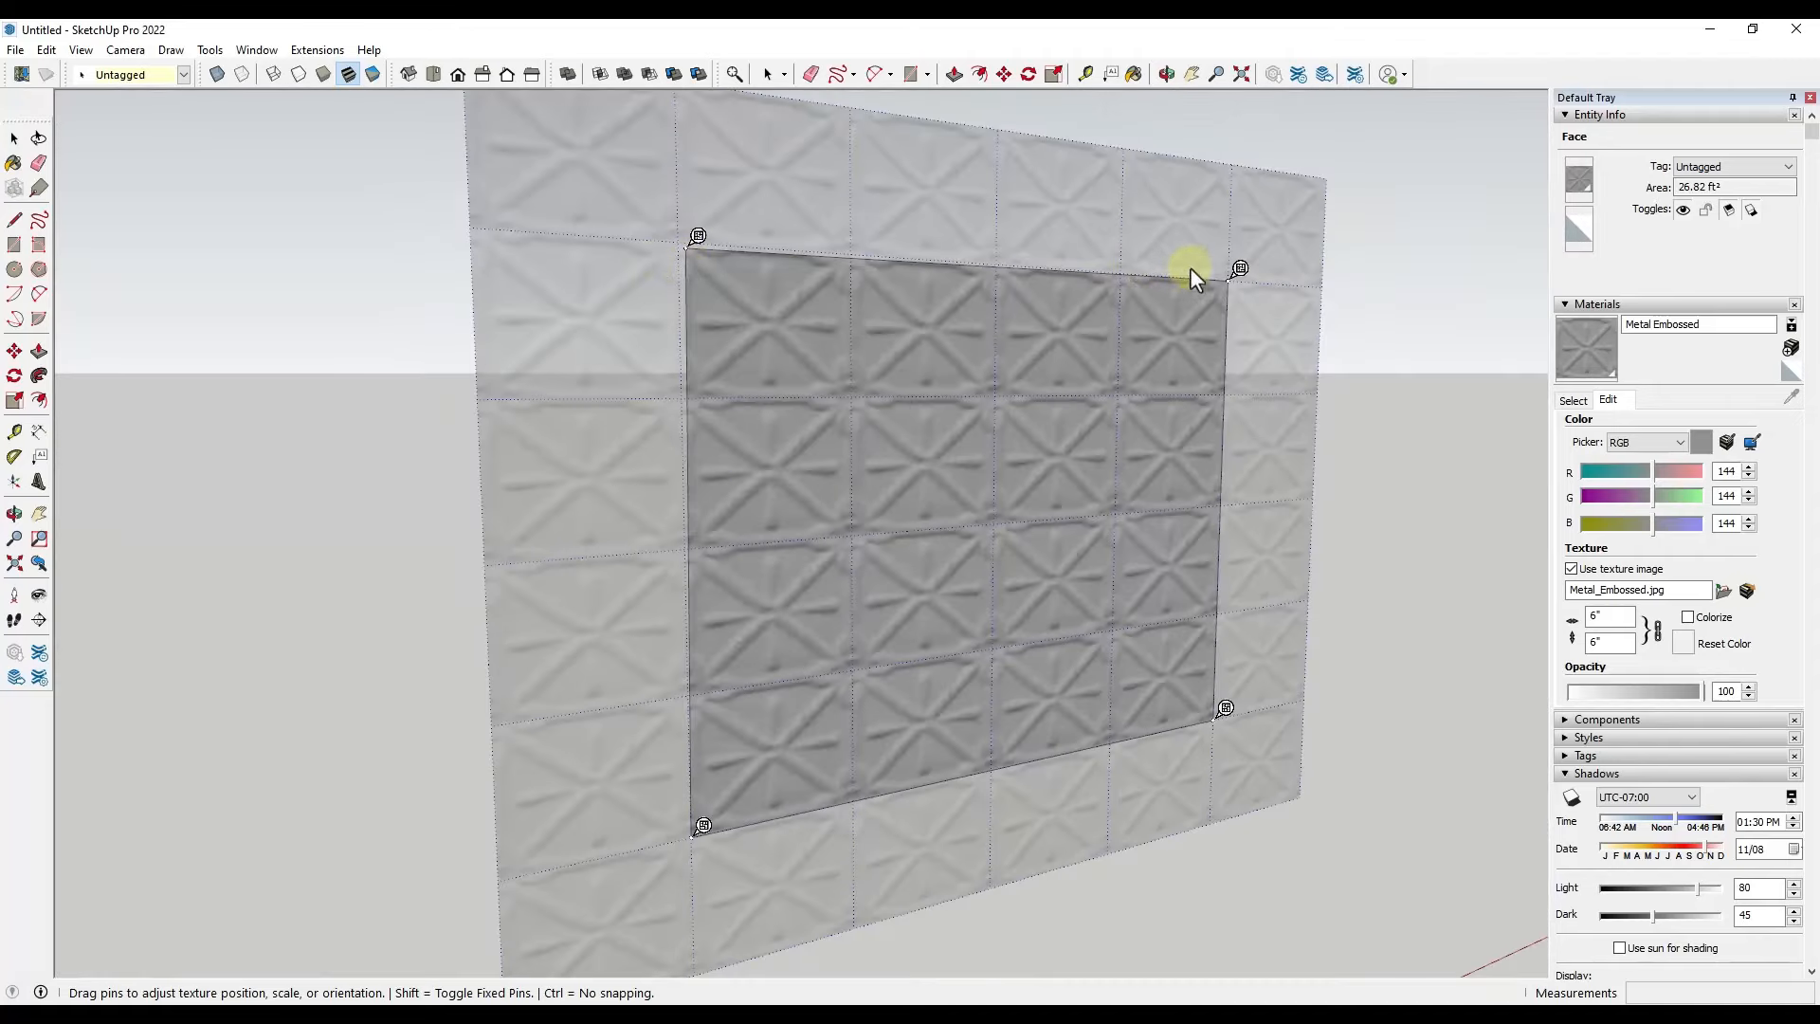
scroll(1222, 279, "up", 5)
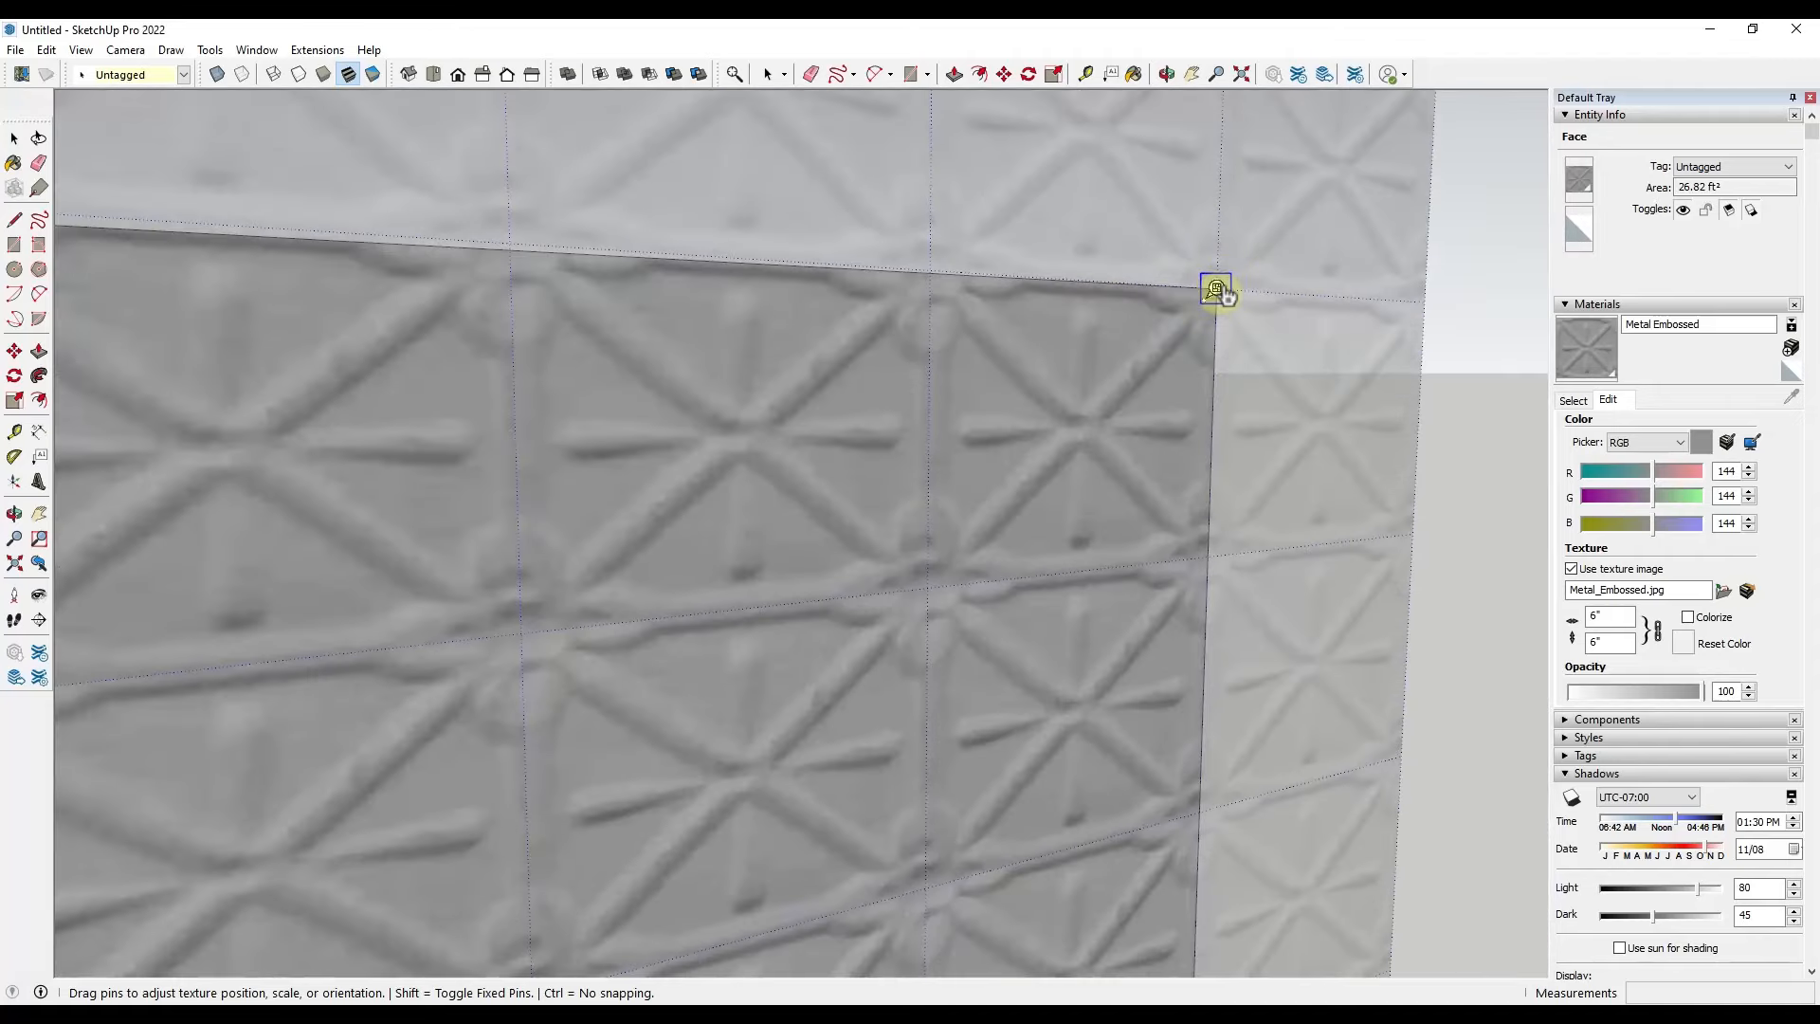
scroll(1216, 289, "down", 6)
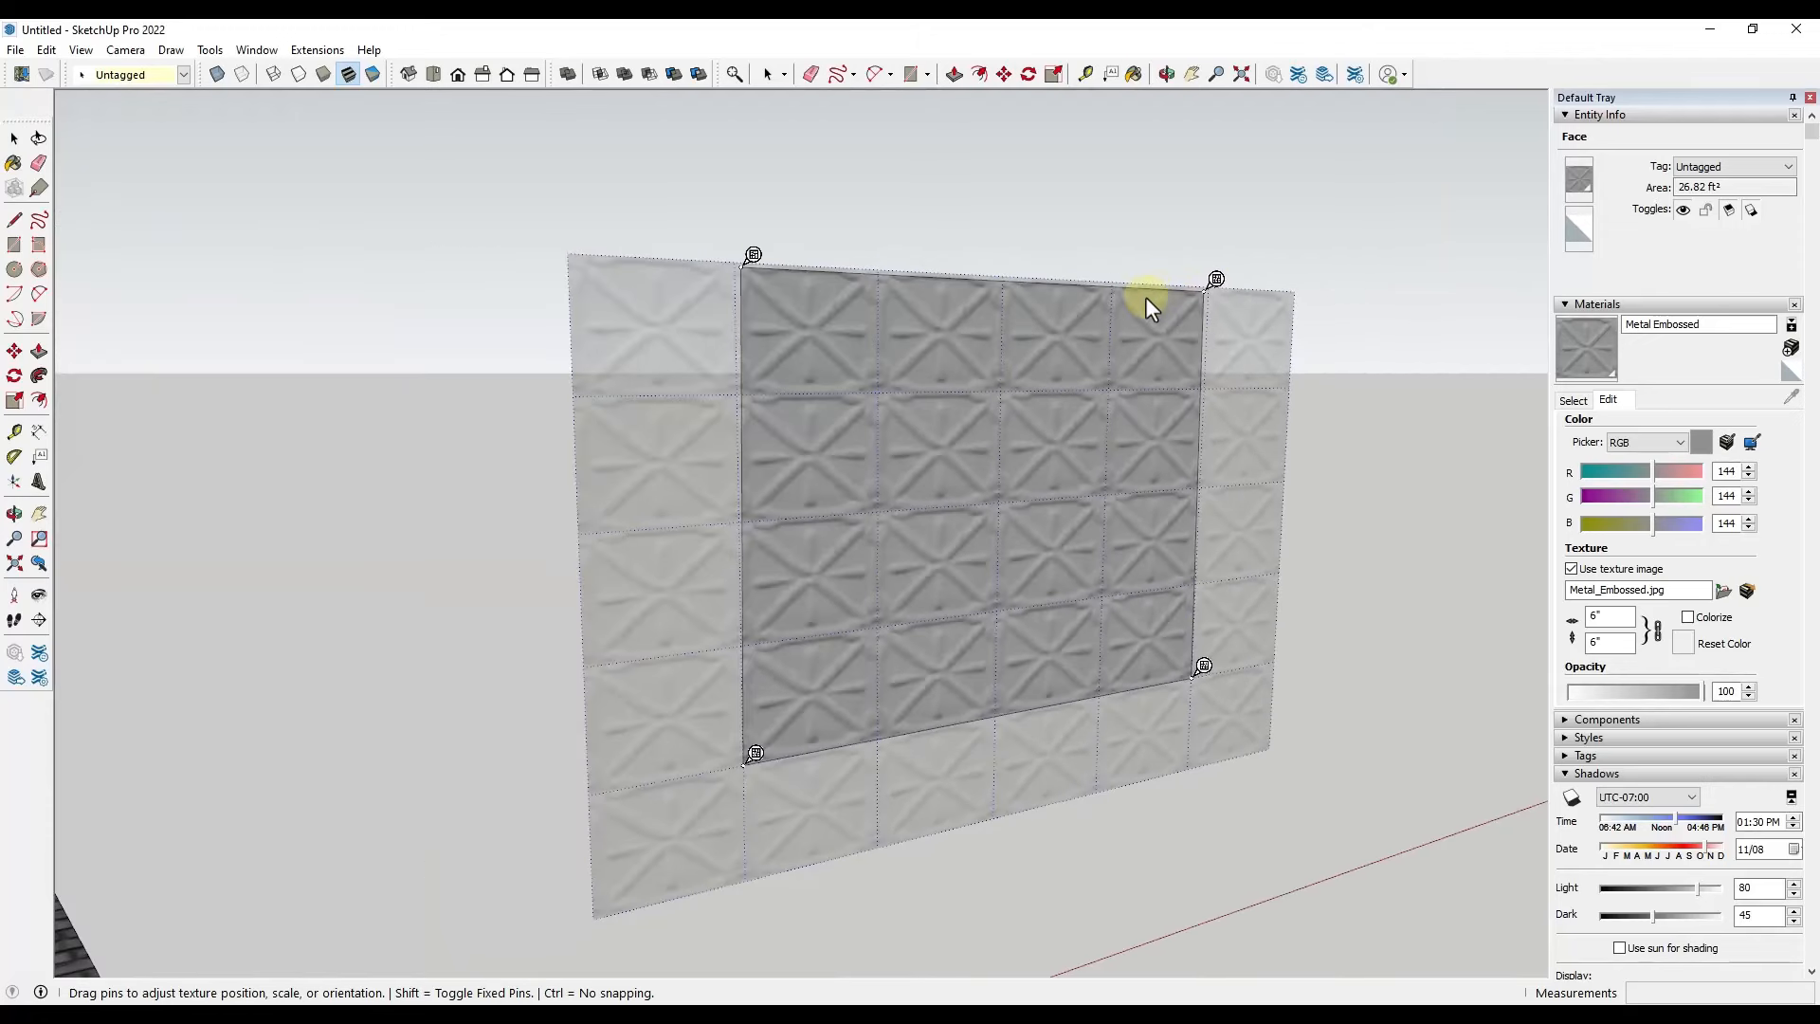
key("Return")
Reset the texture position of the Metal Embossed face
middle_click_drag(1062, 425, 1160, 486)
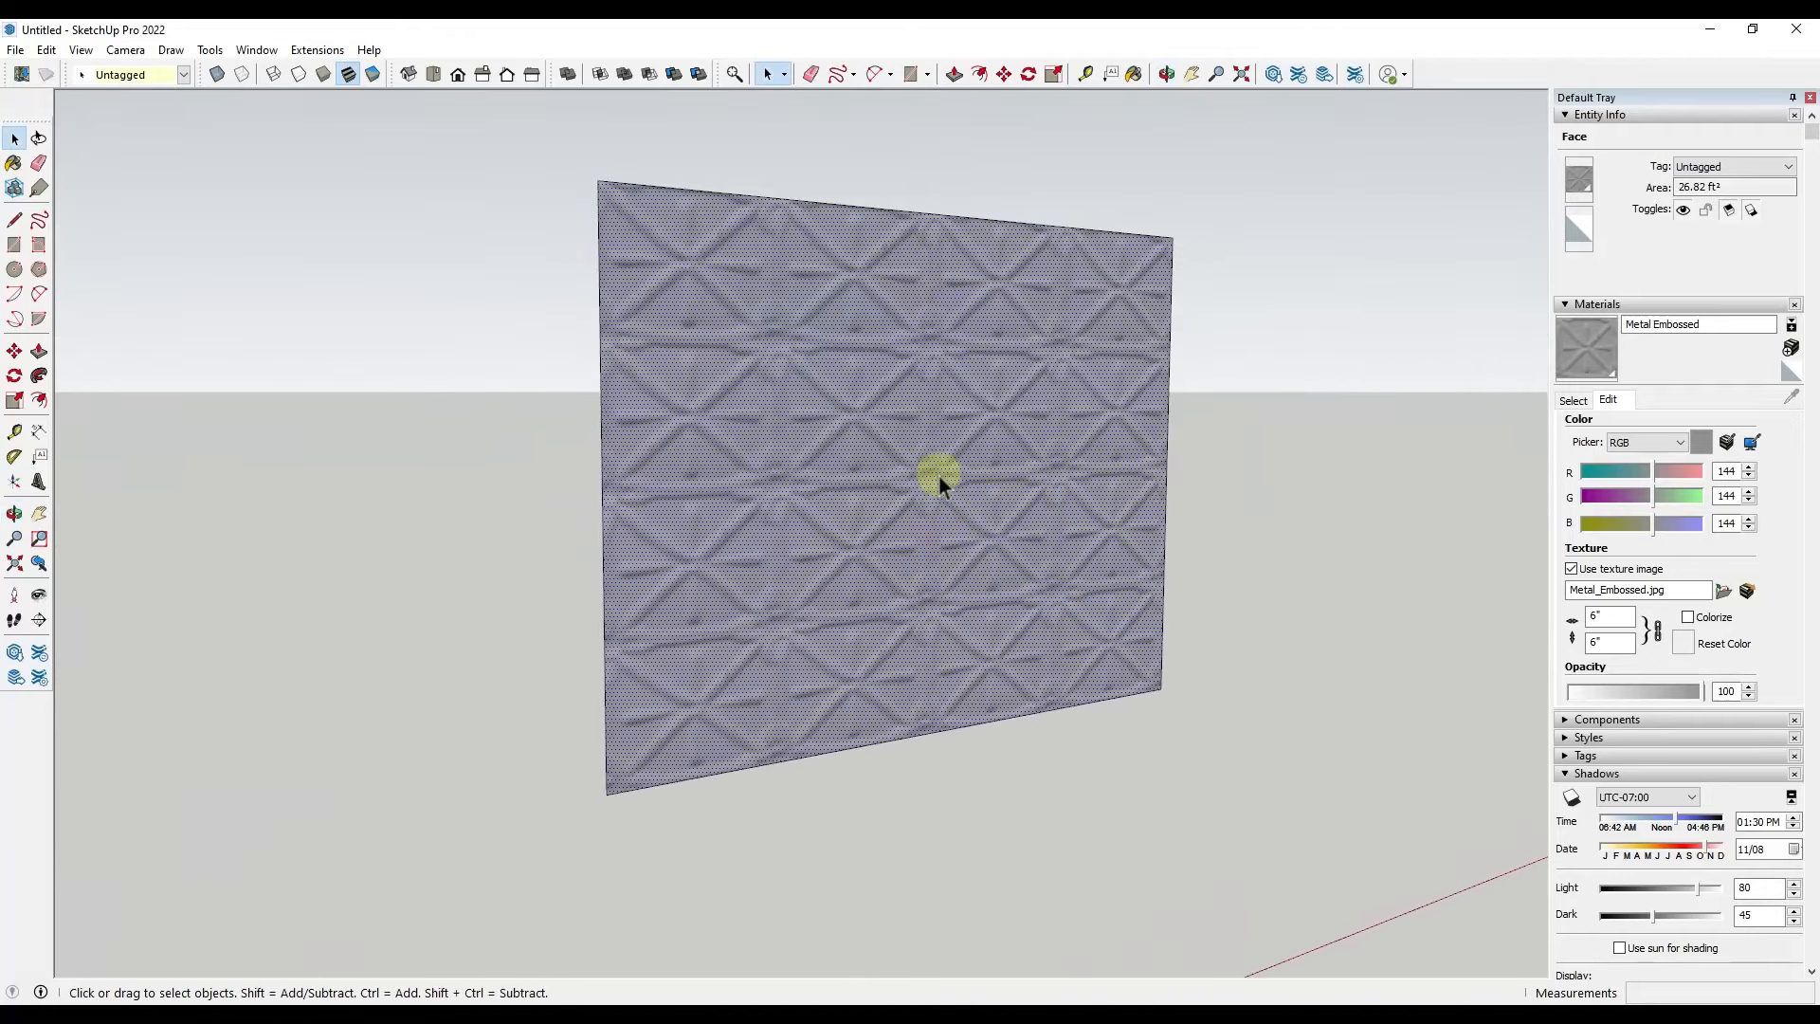
right_click(916, 436)
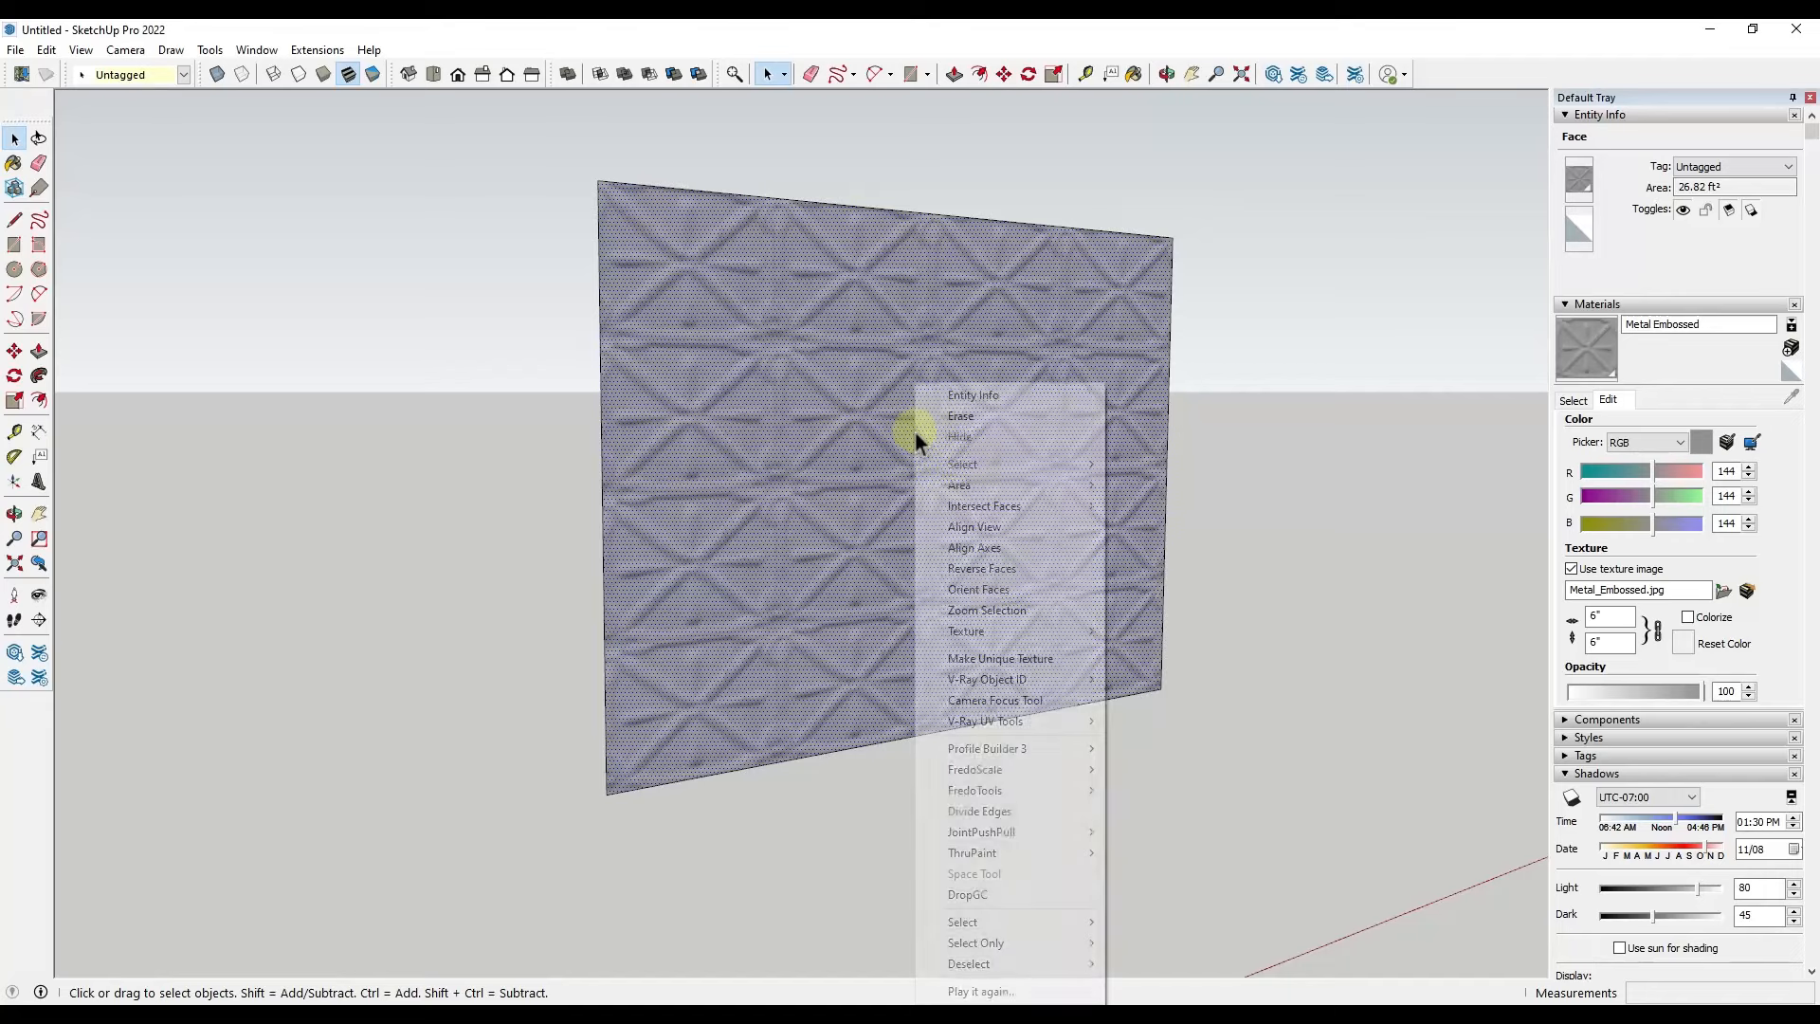
mouse_move(983, 631)
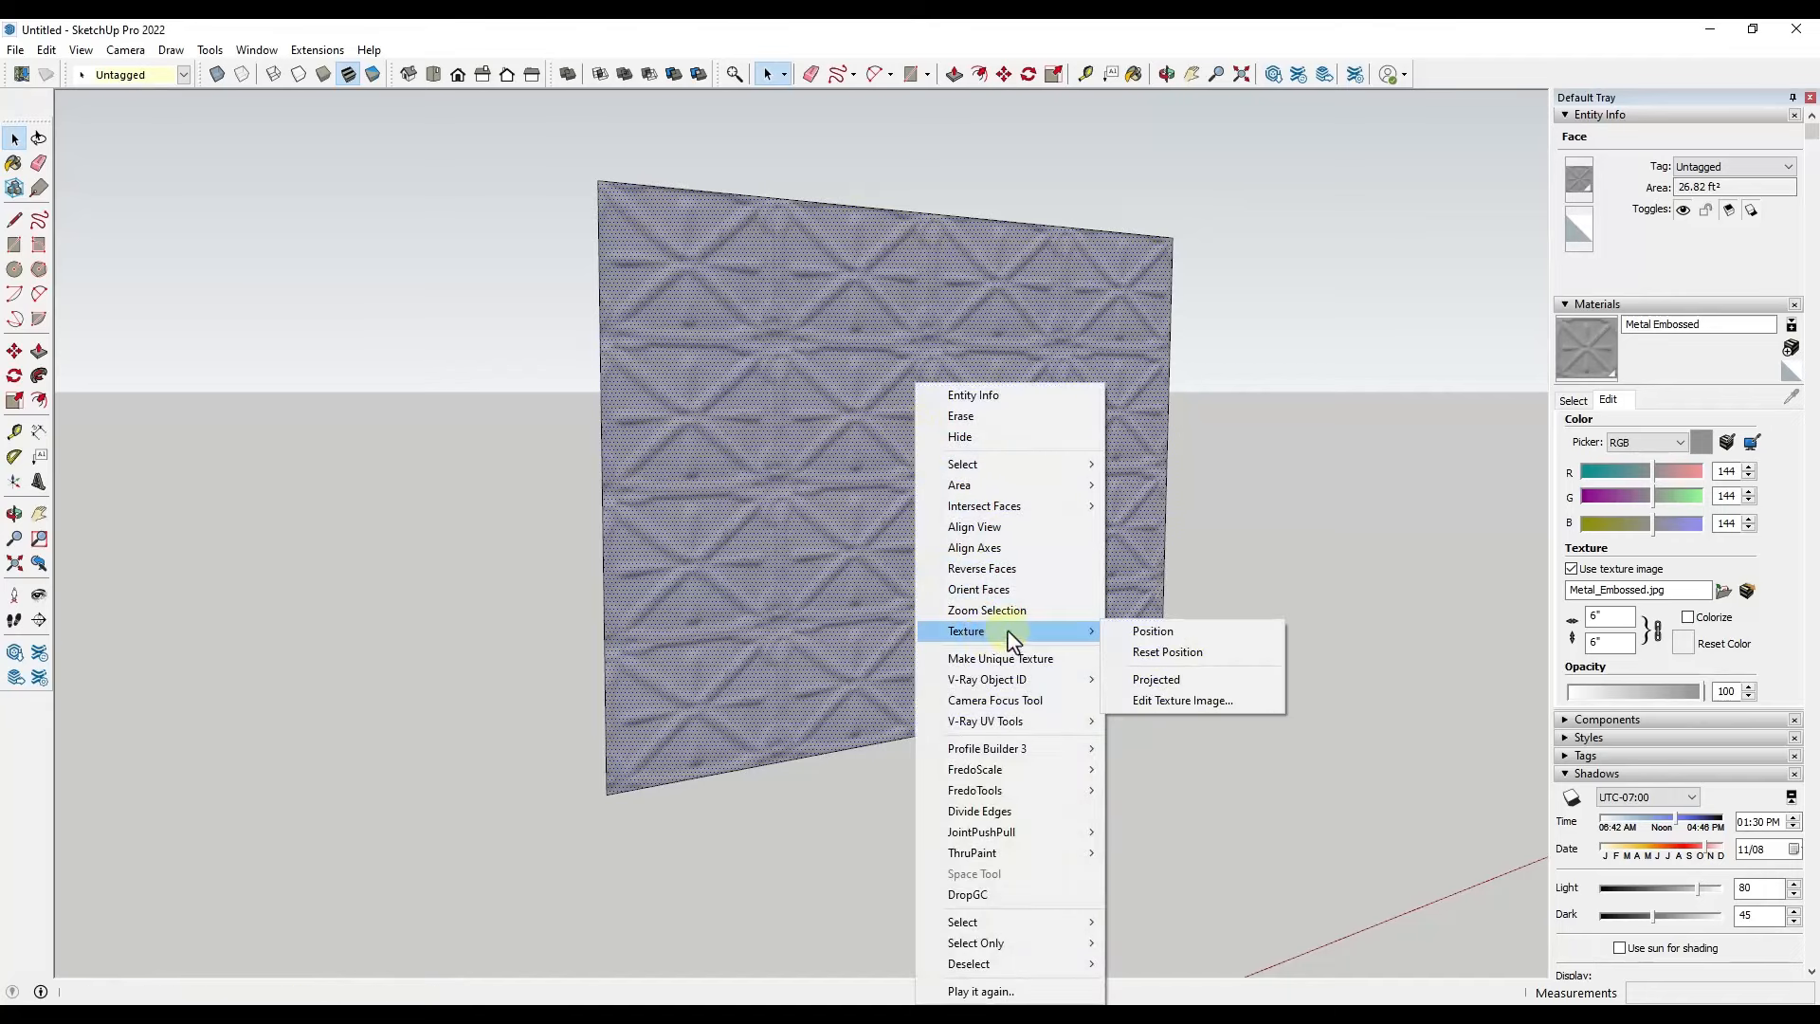
left_click(1165, 652)
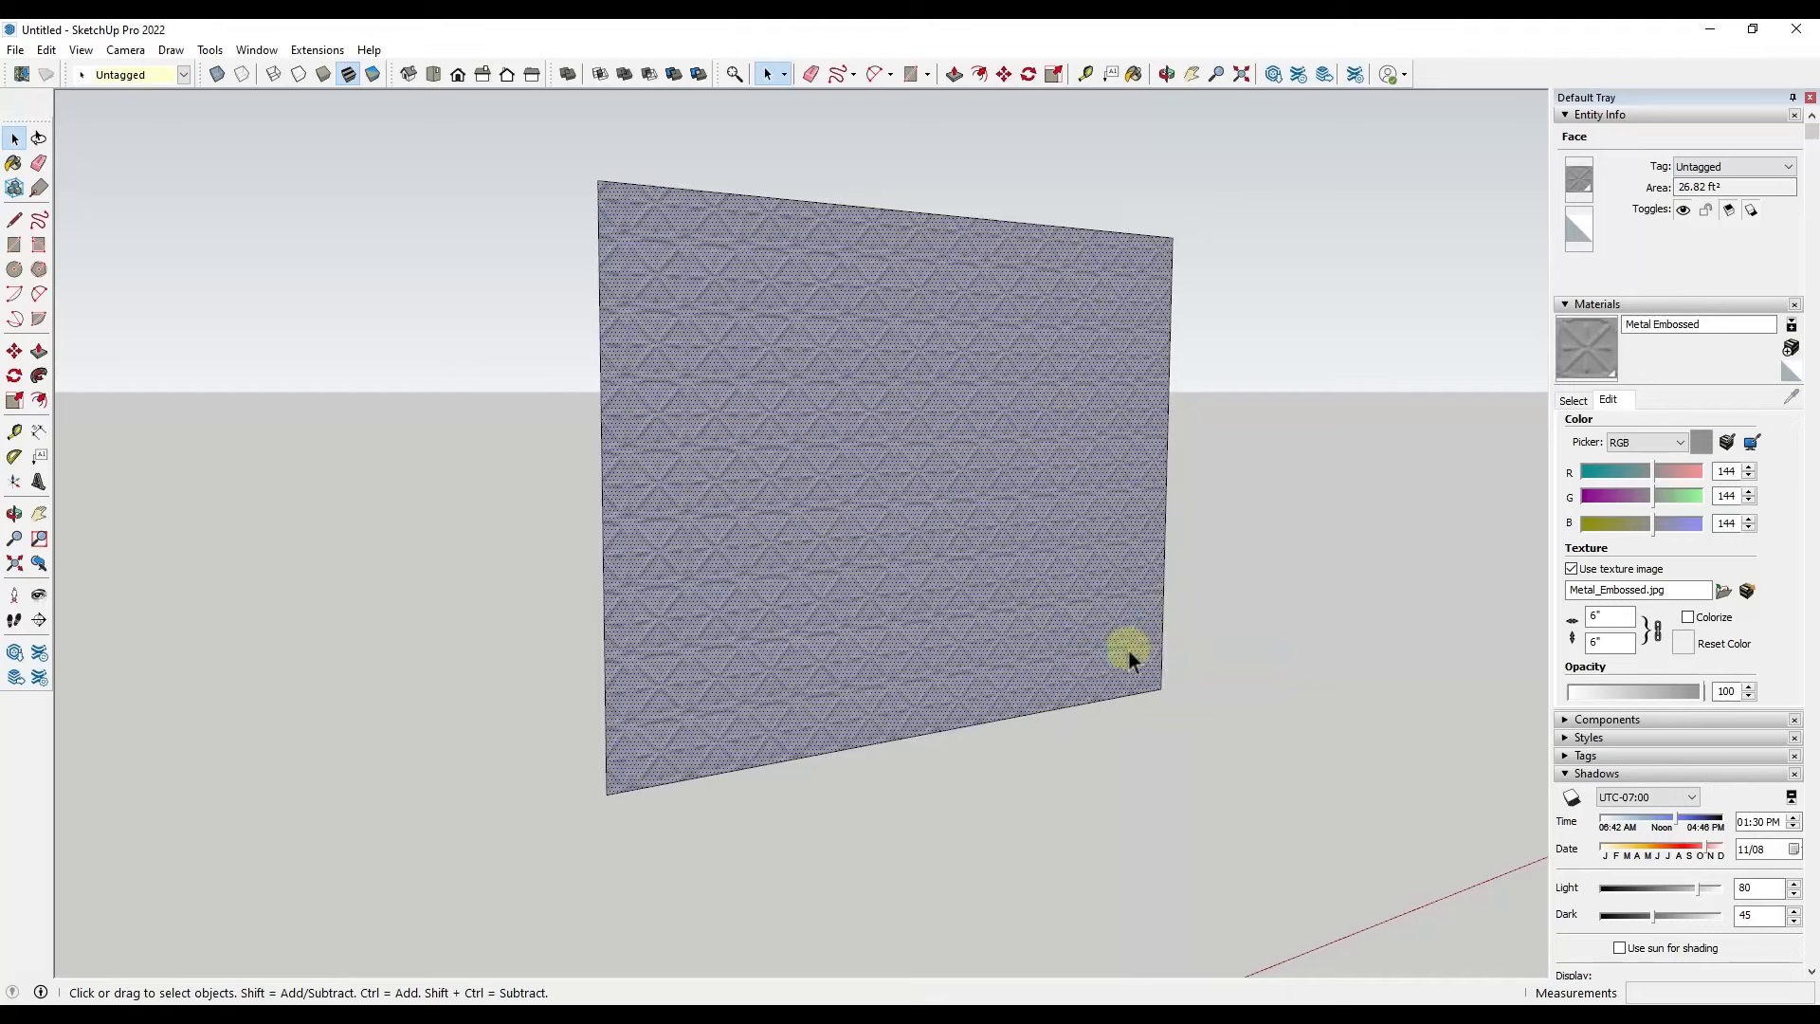
scroll(856, 624, "down", 3)
scroll(739, 597, "down", 3)
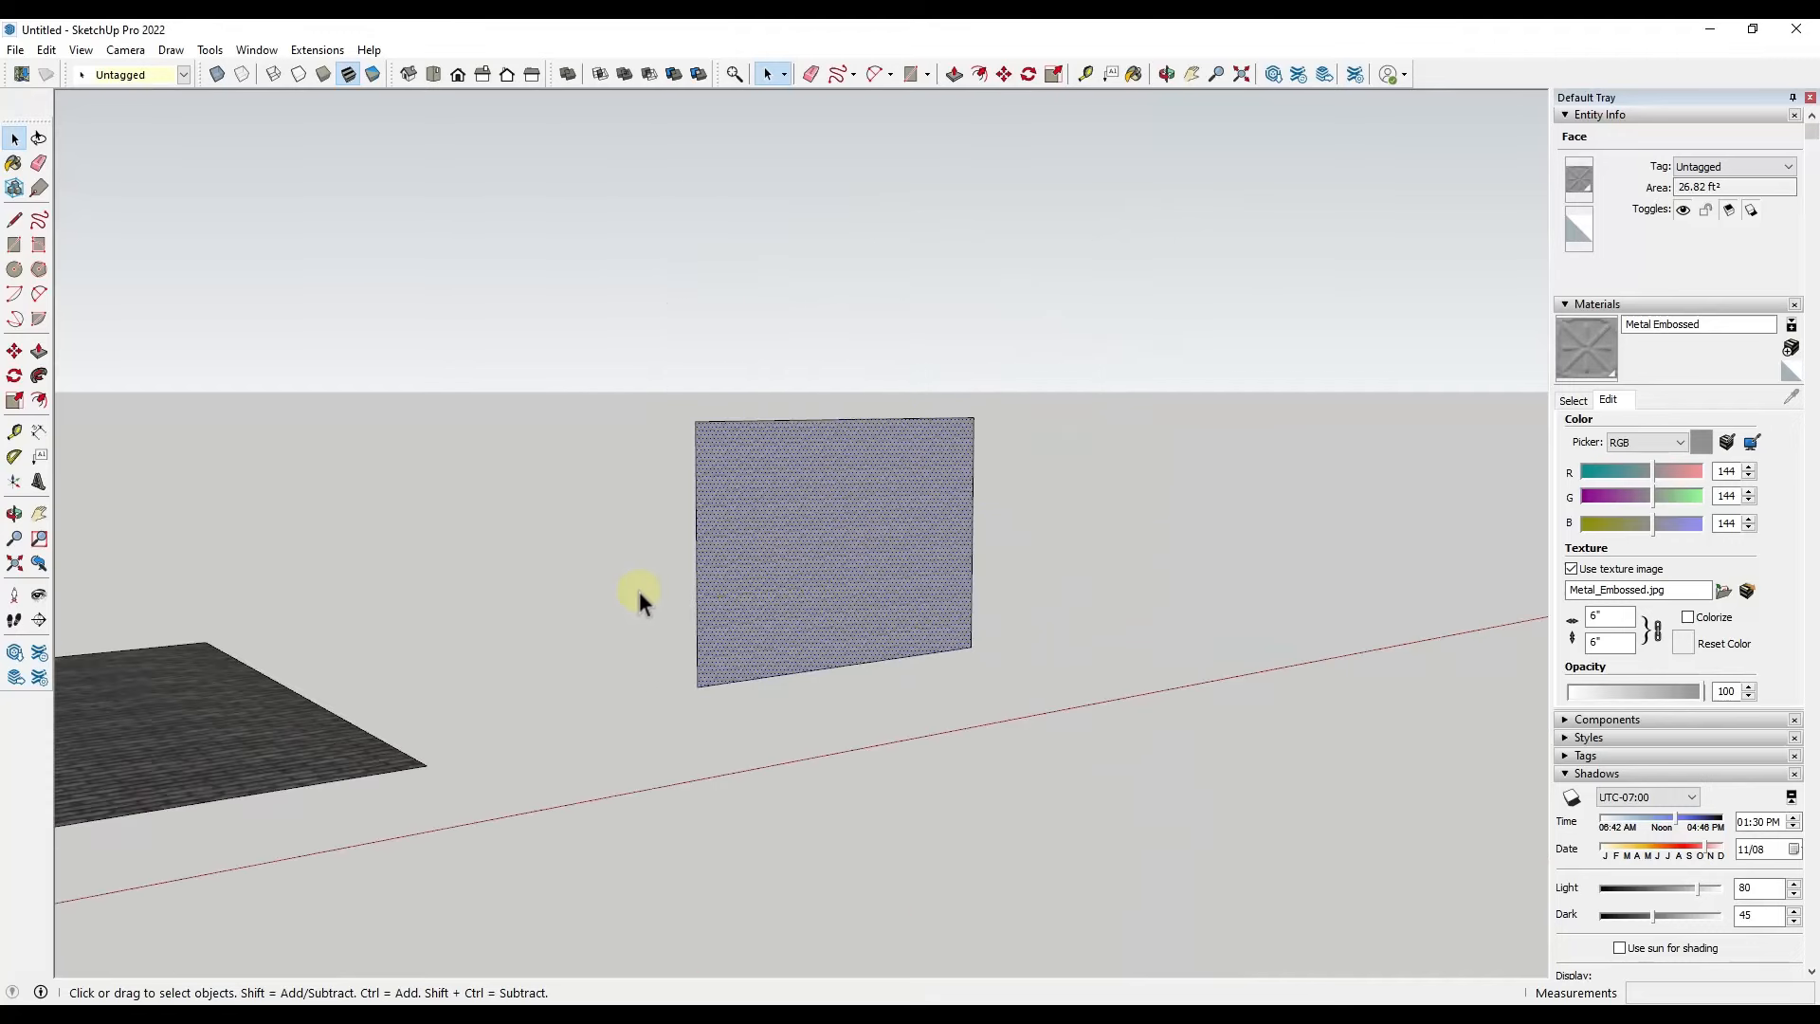
scroll(805, 589, "up", 3)
middle_click_drag(958, 521, 865, 575)
scroll(597, 599, "down", 2)
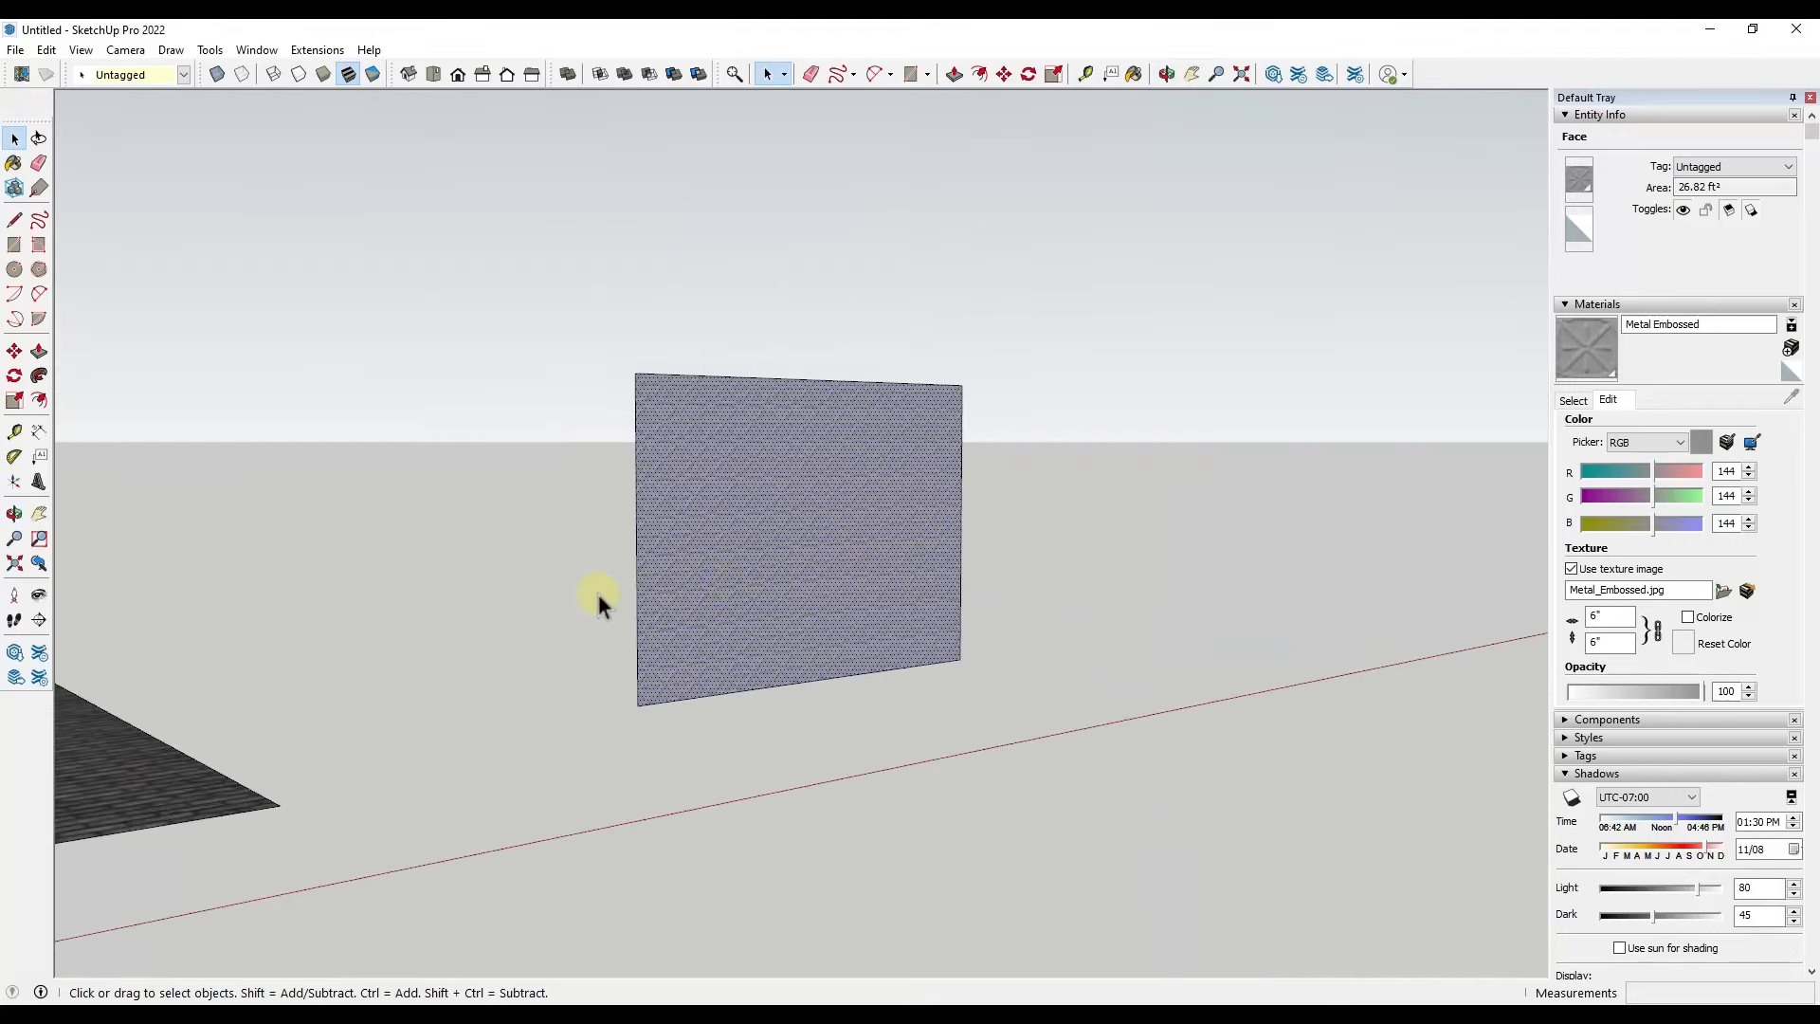
scroll(914, 580, "up", 1)
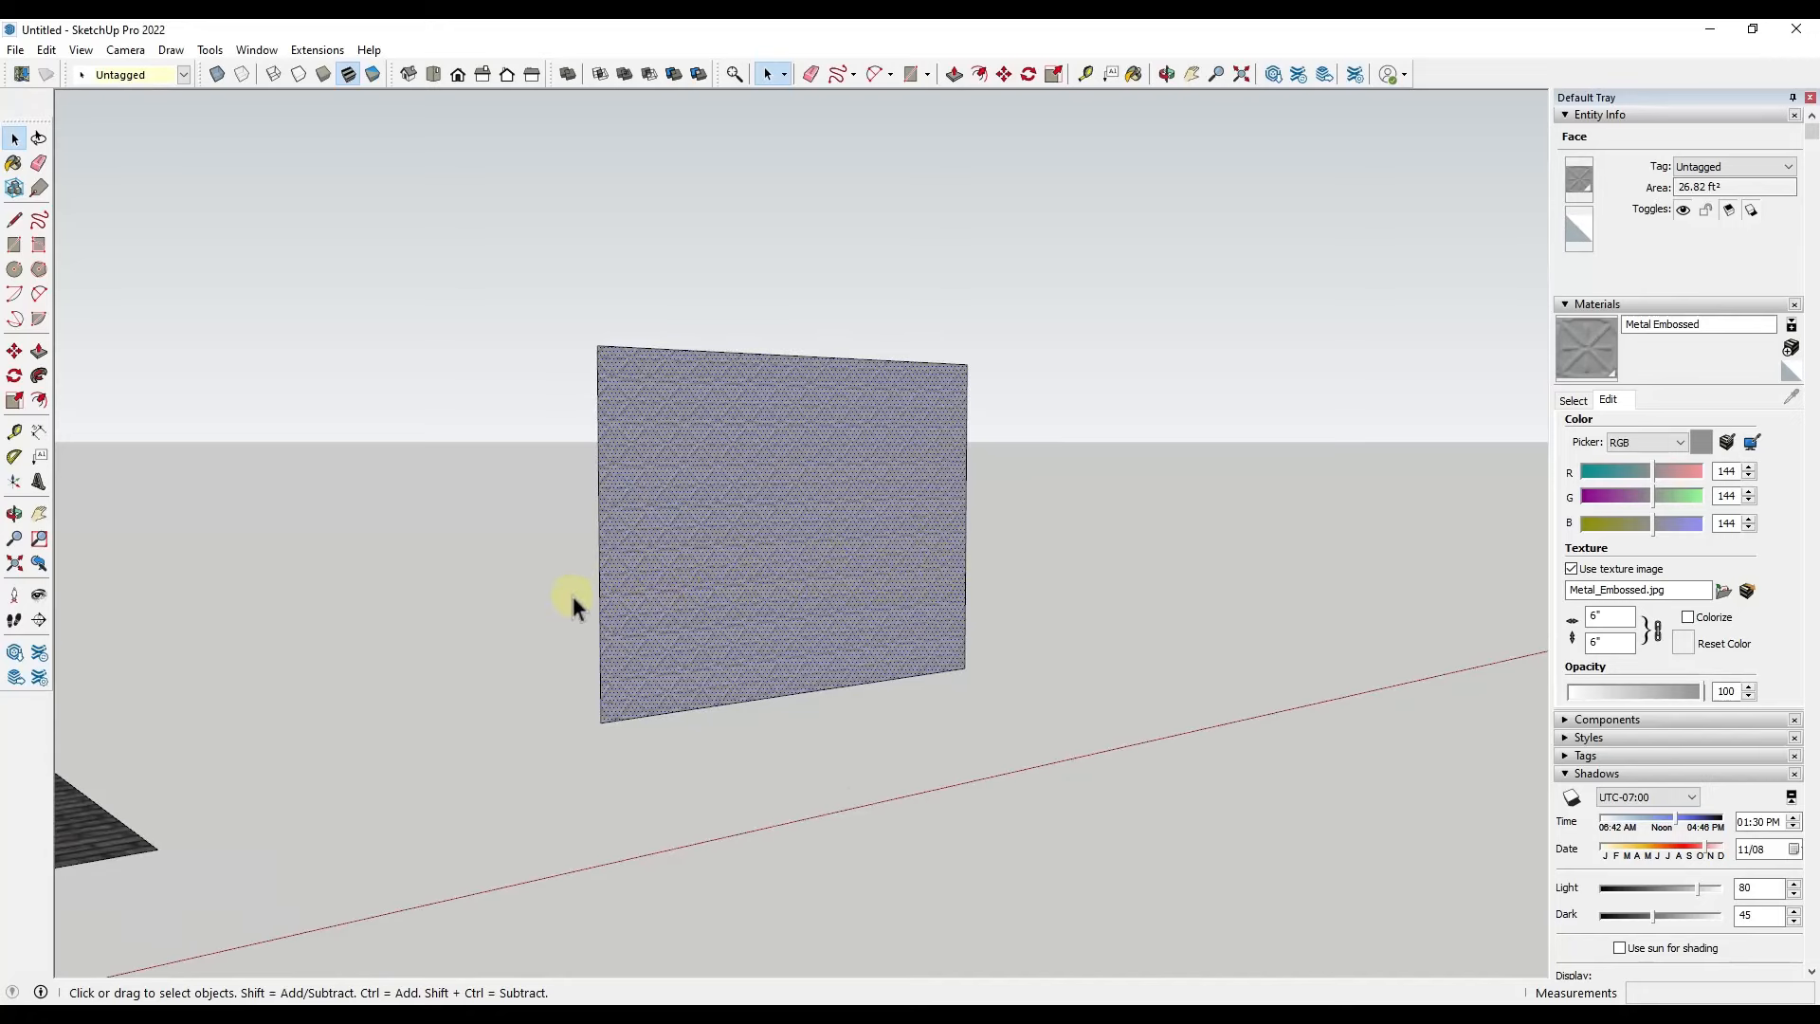
Draw a vertical rectangle on the far side of the red axis, beside the Metal Embossed face
left_click(1572, 401)
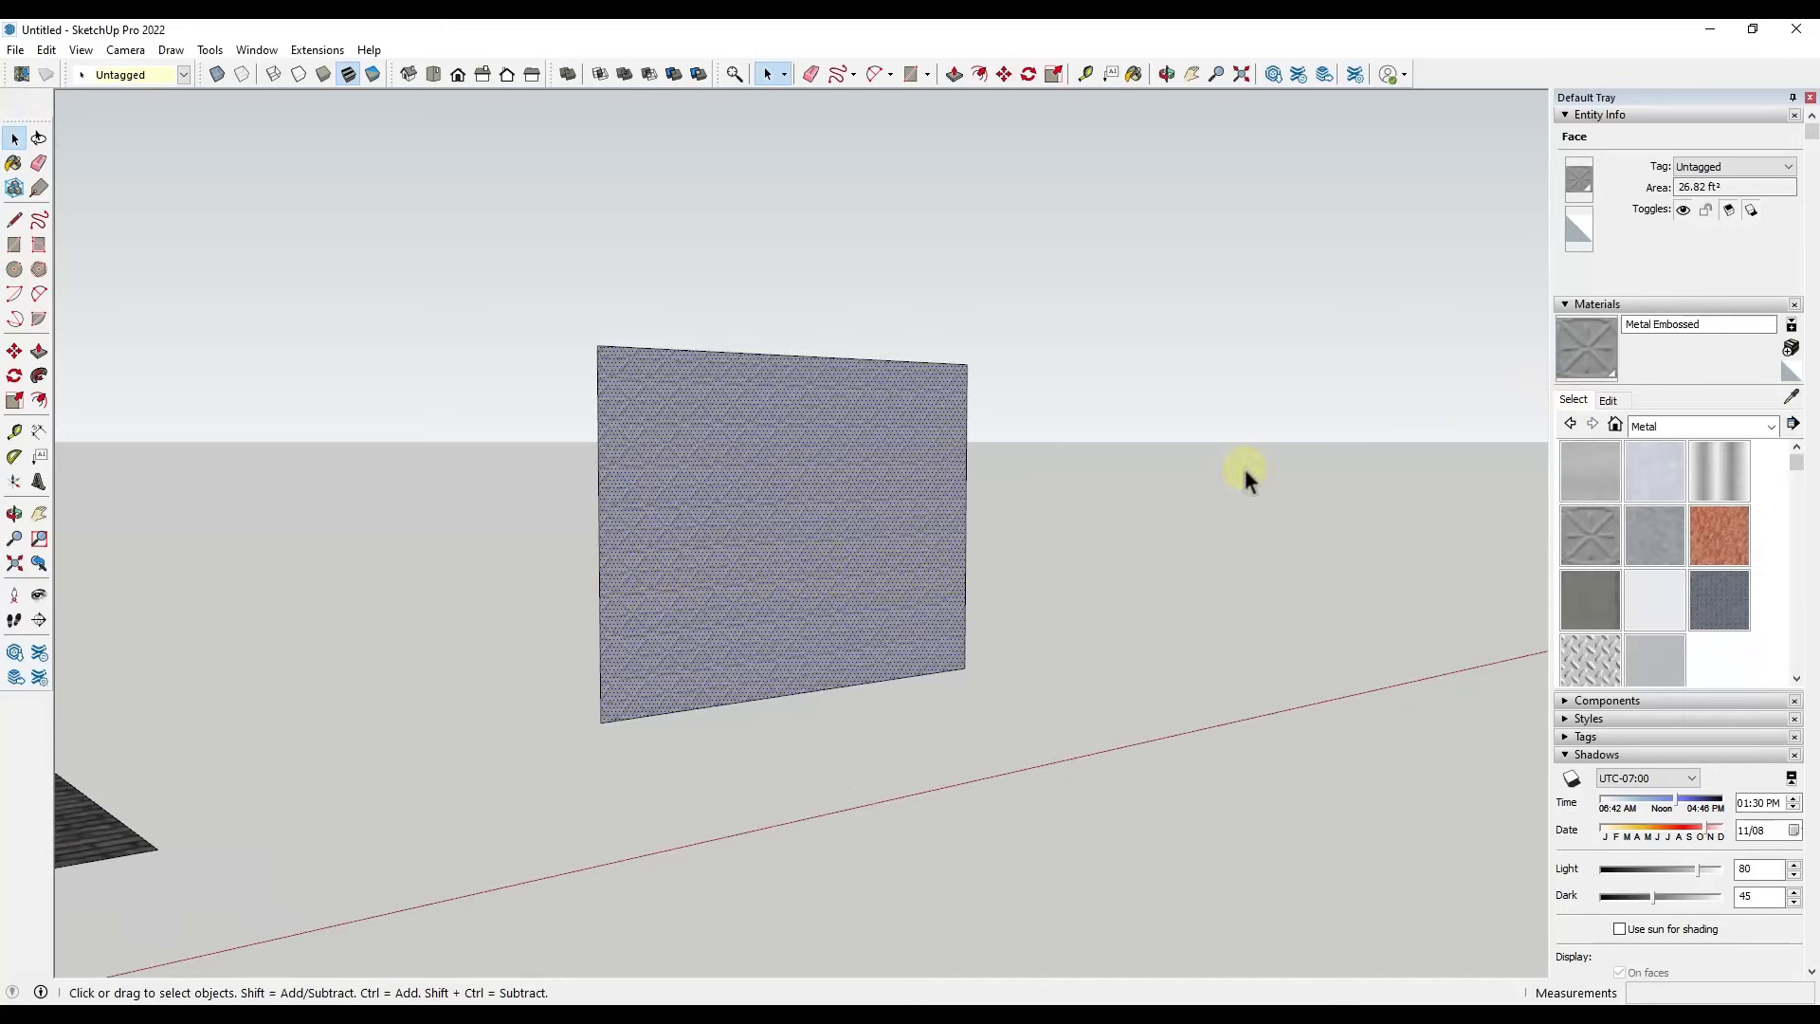
middle_click_drag(594, 587, 708, 543)
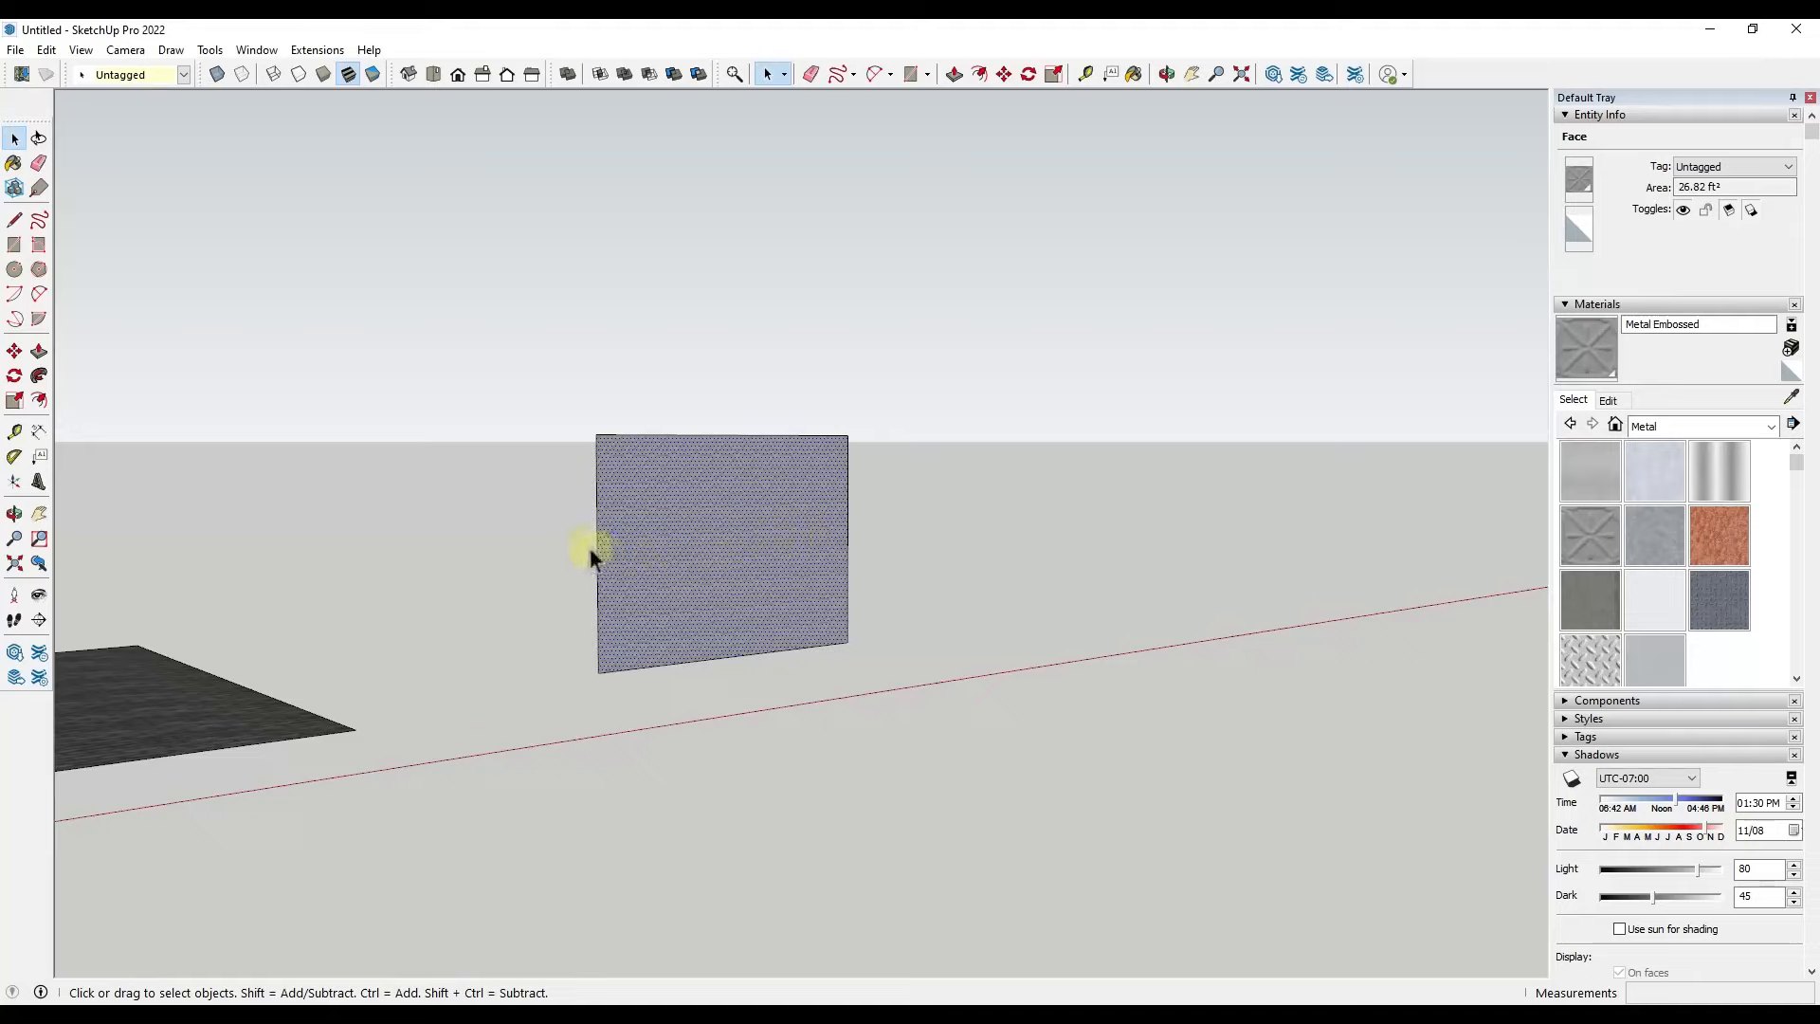
middle_click_drag(589, 548, 1220, 537)
key("r")
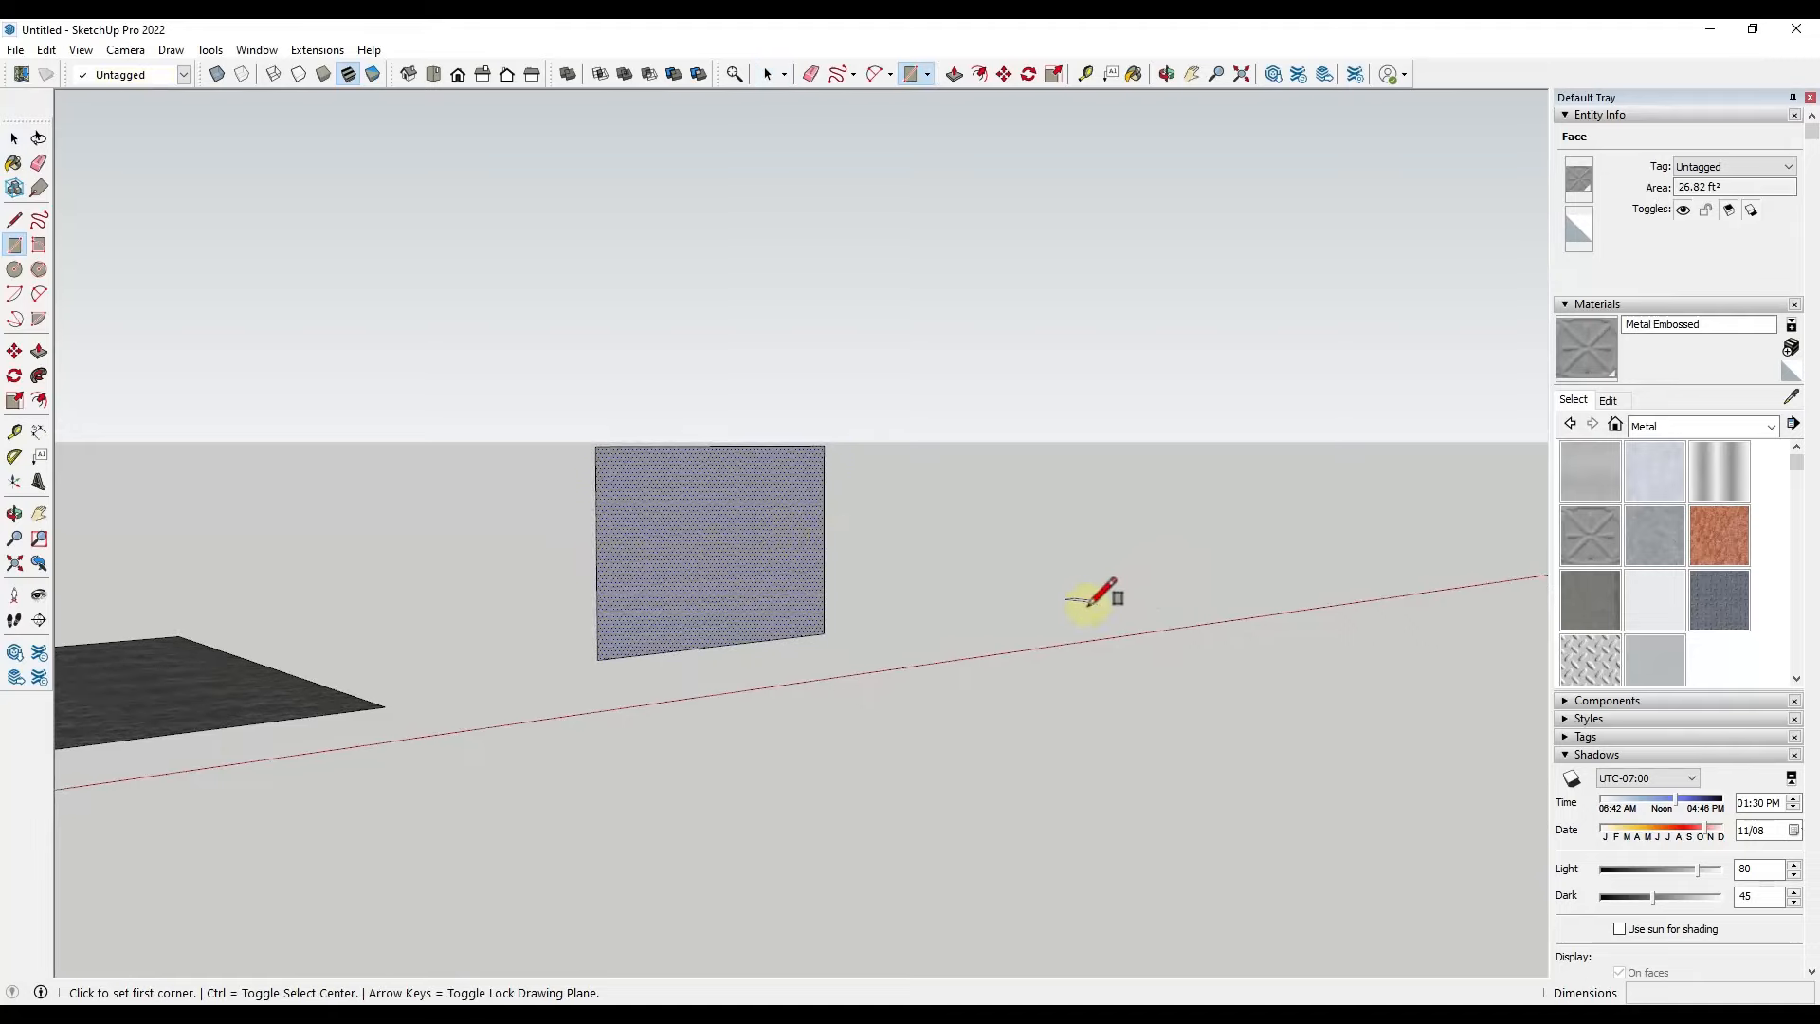
left_click(1090, 612)
left_click(1238, 467)
key("space")
Paint the new rectangle with Brick Antique 01 from the Brick, Cladding and Siding collection
left_click(1701, 426)
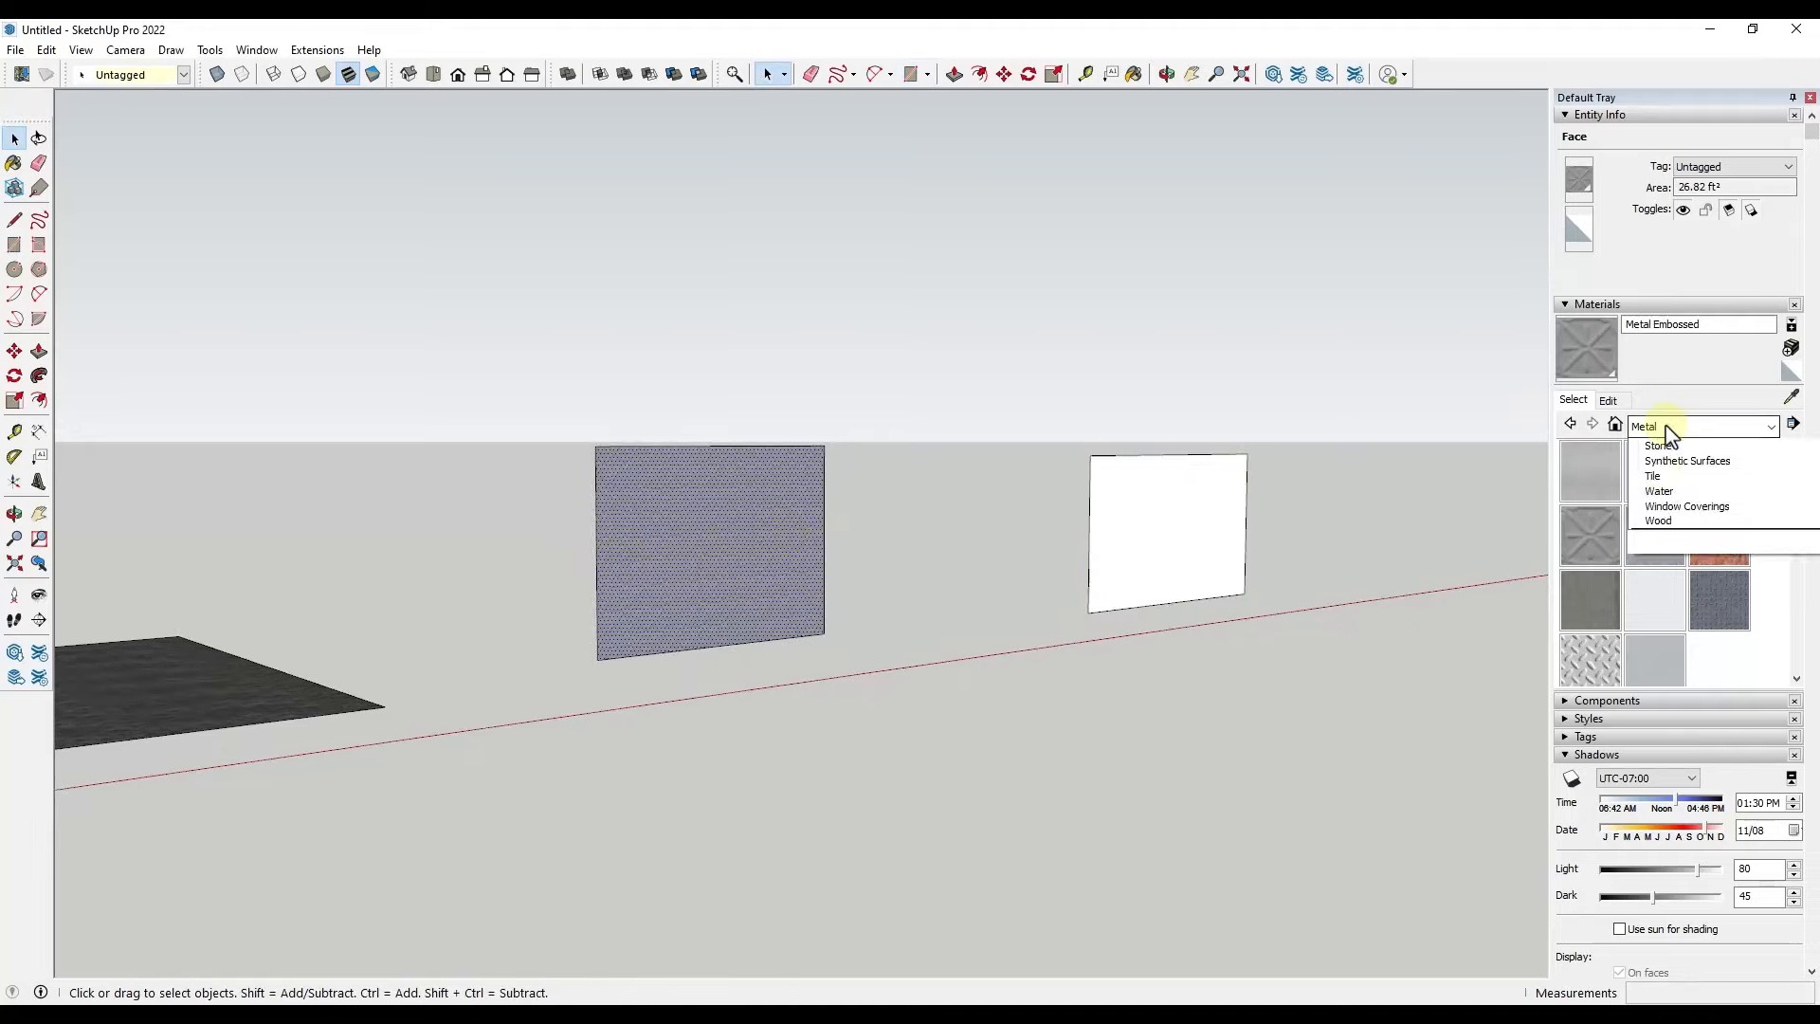
scroll(1697, 568, "up", 1)
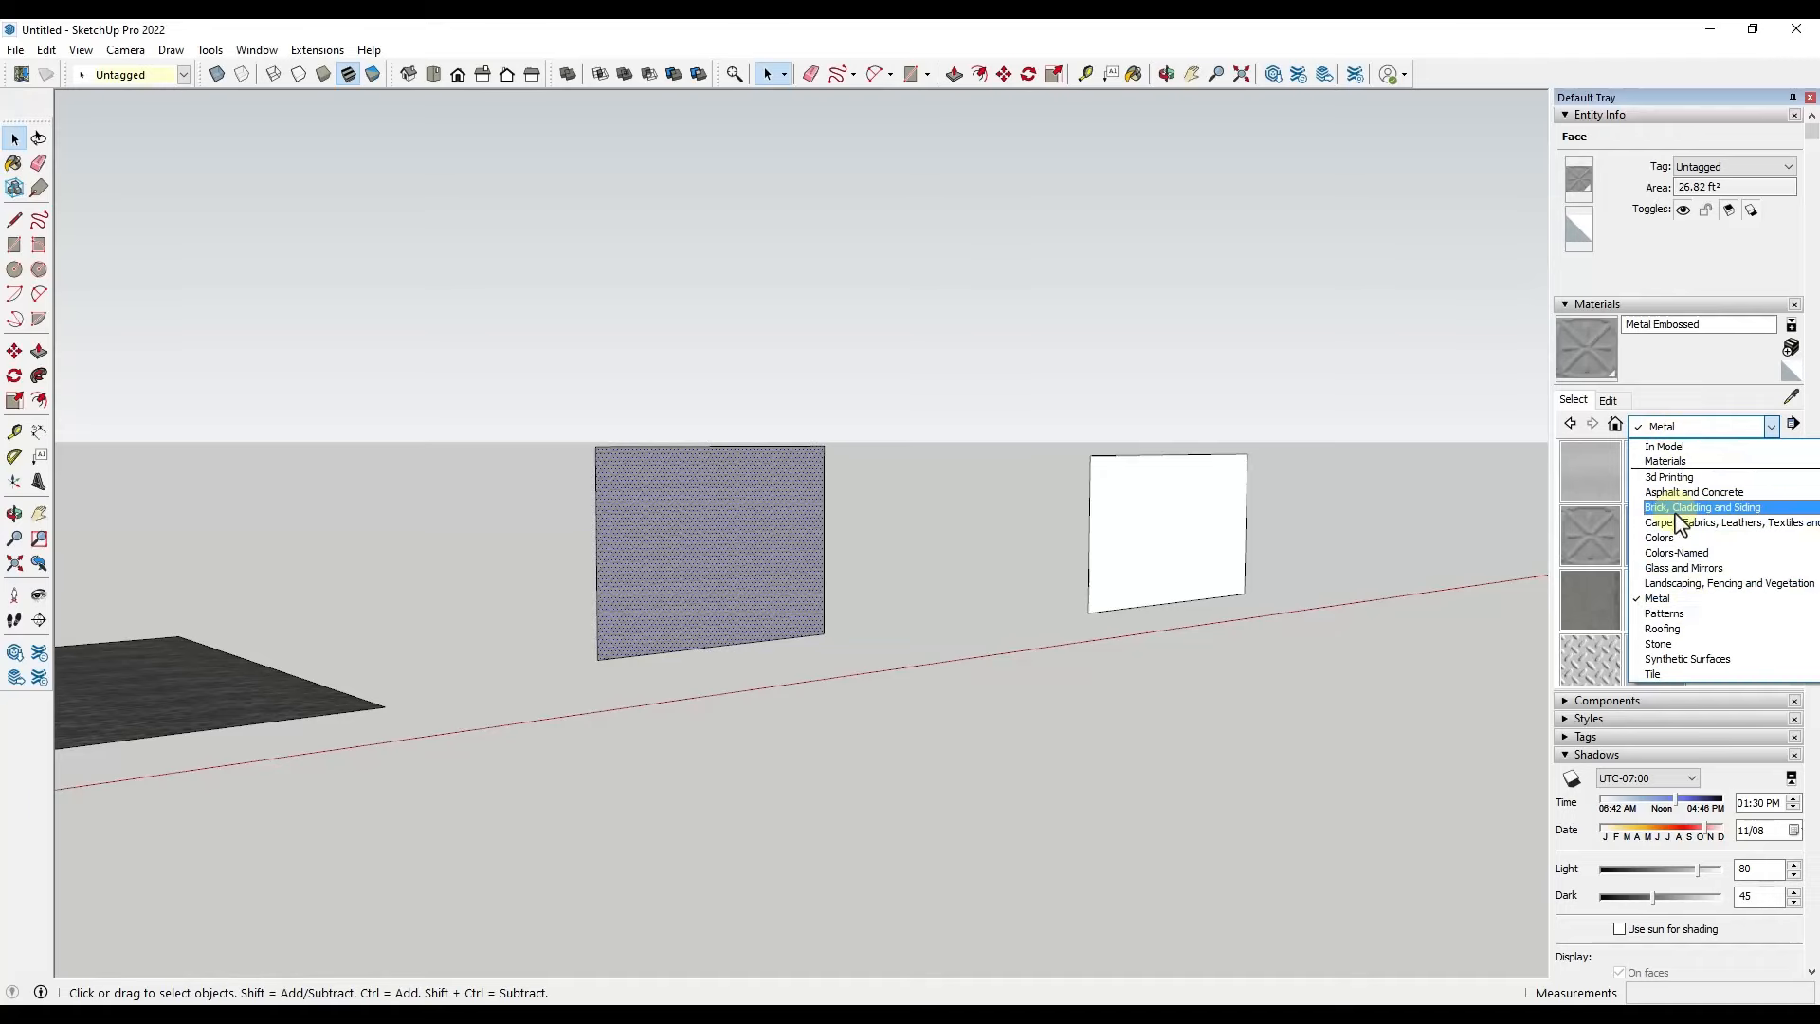
left_click(1668, 507)
left_click(1644, 475)
left_click(1208, 526)
key("space")
Examine the tiling and image quality of the brick texture on the new face from a distance and close up
scroll(1251, 517, "up", 6)
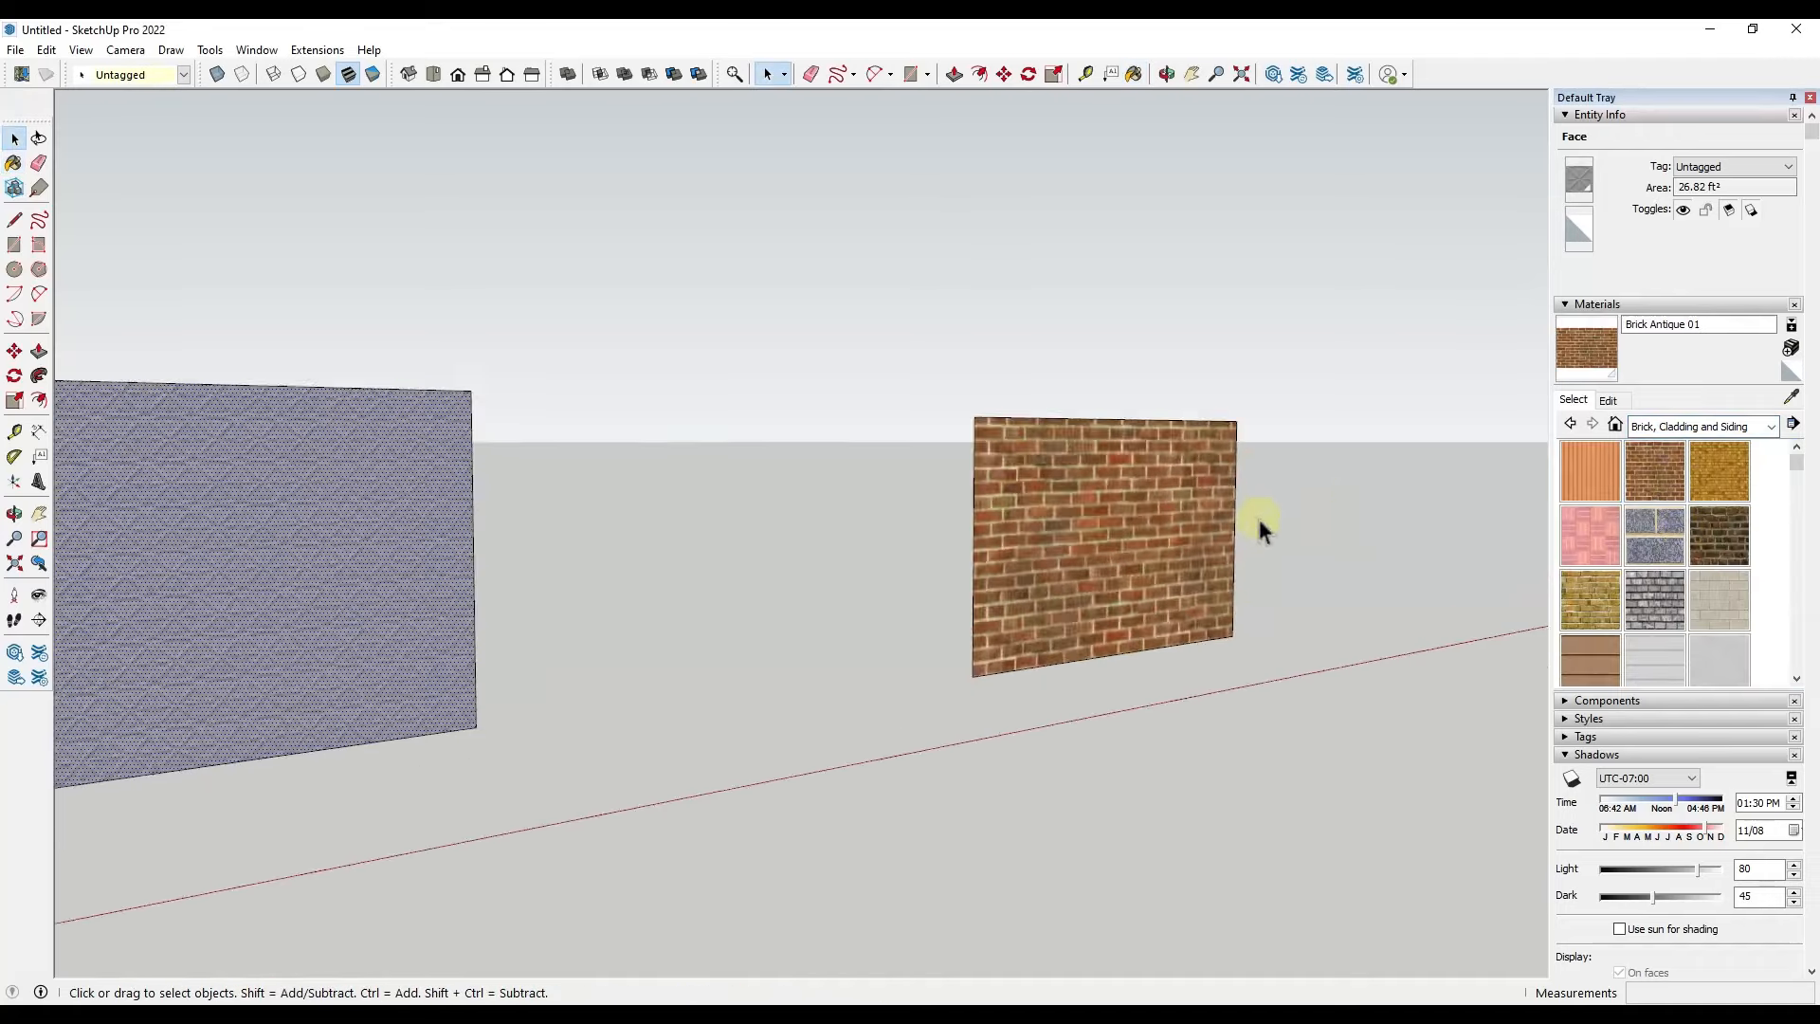
scroll(1050, 536, "down", 10)
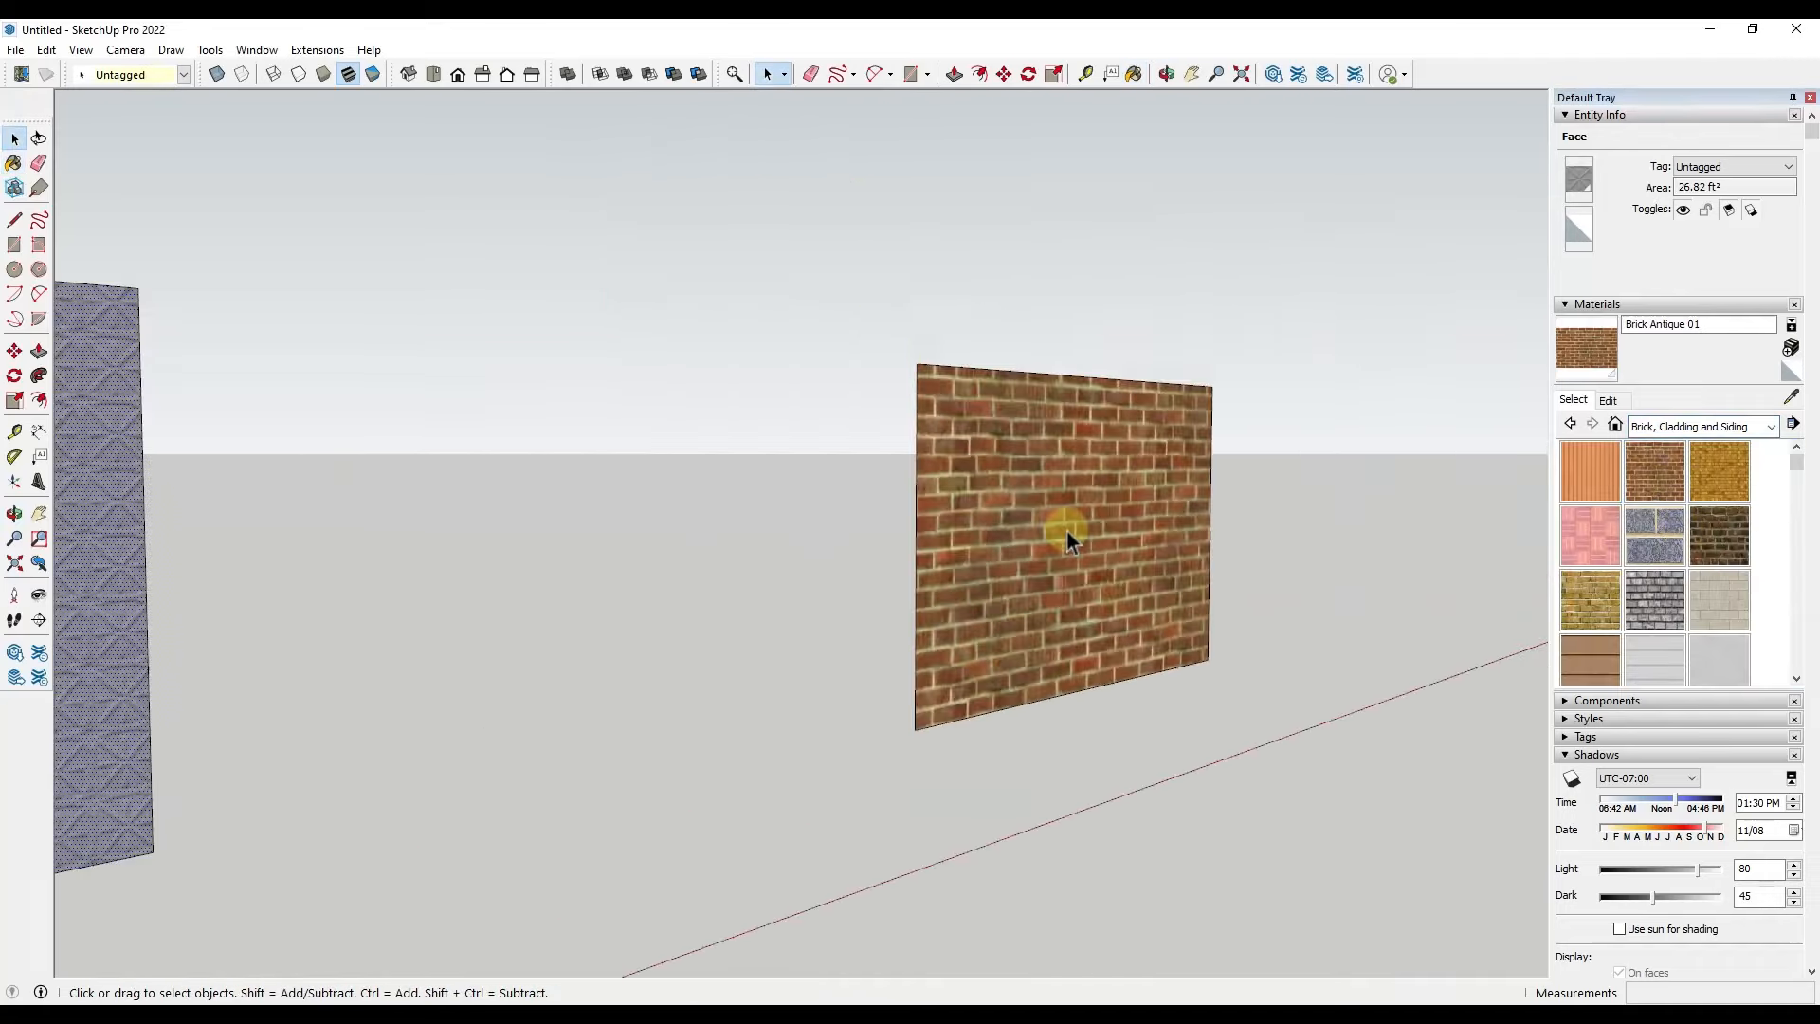
scroll(1090, 531, "up", 8)
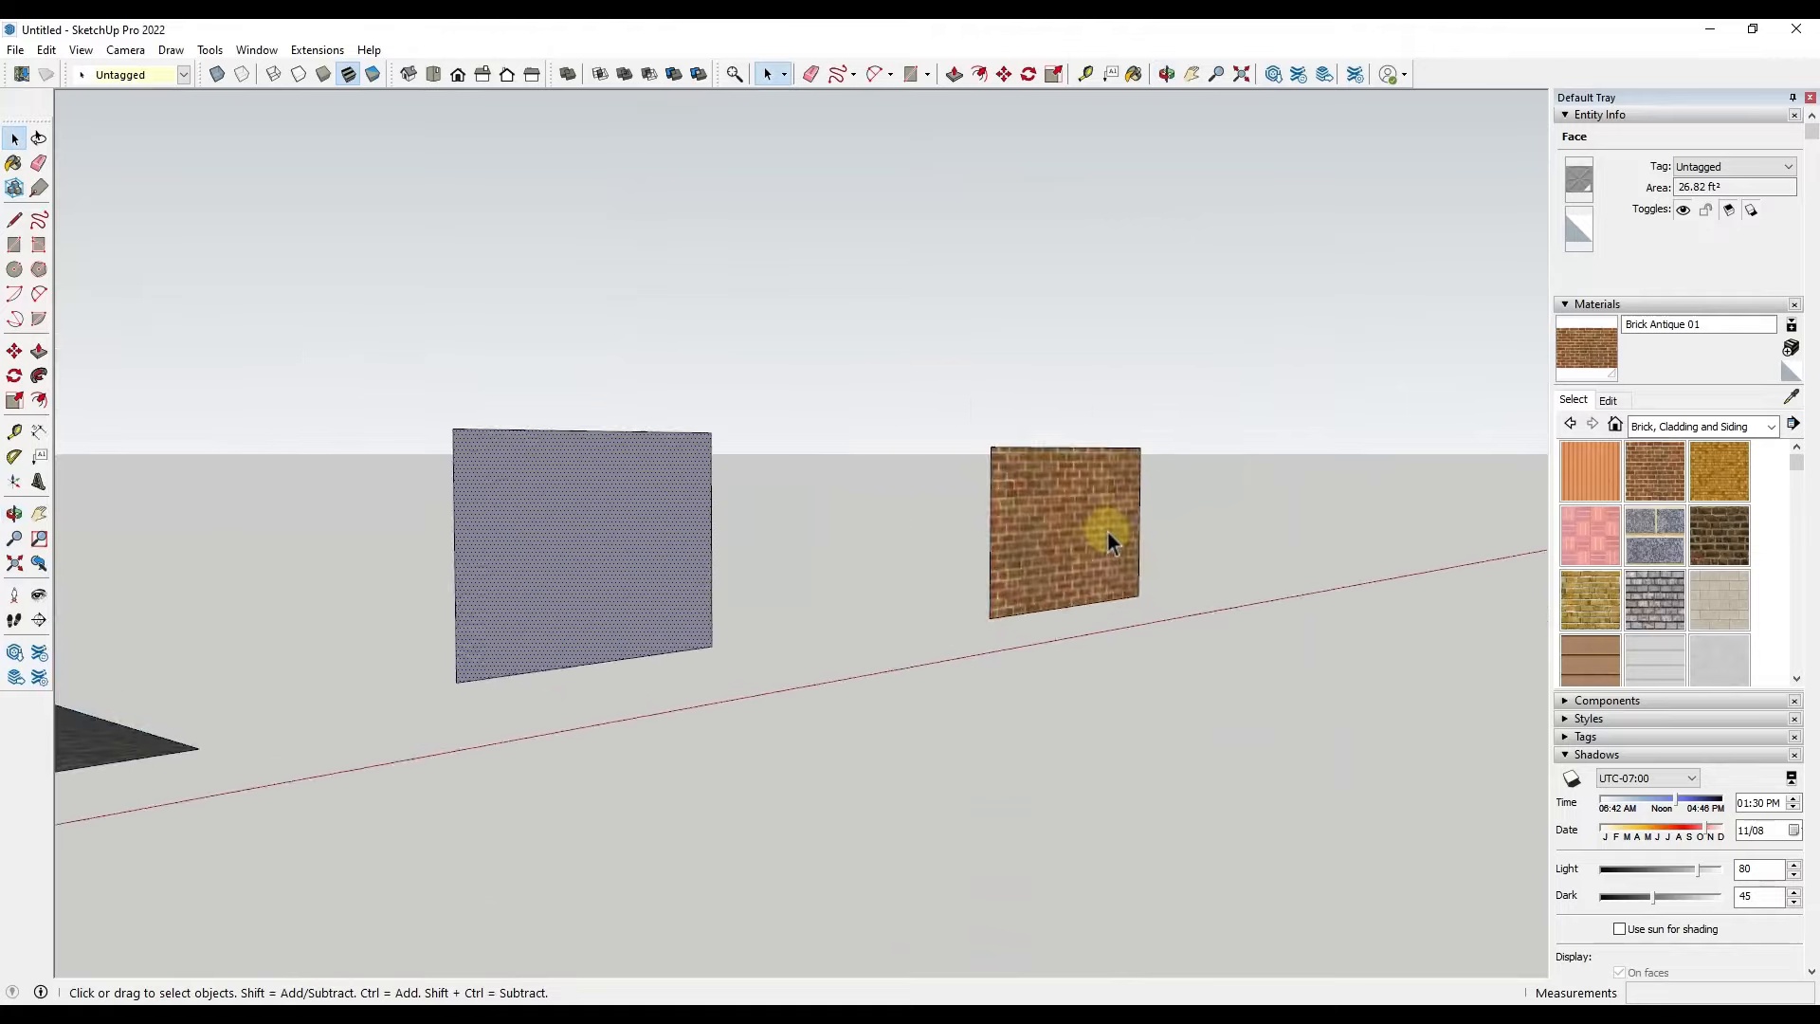
mouse_move(1043, 512)
middle_mouse_down()
mouse_move(426, 496)
mouse_move(1050, 527)
middle_mouse_up()
scroll(963, 590, "up", 12)
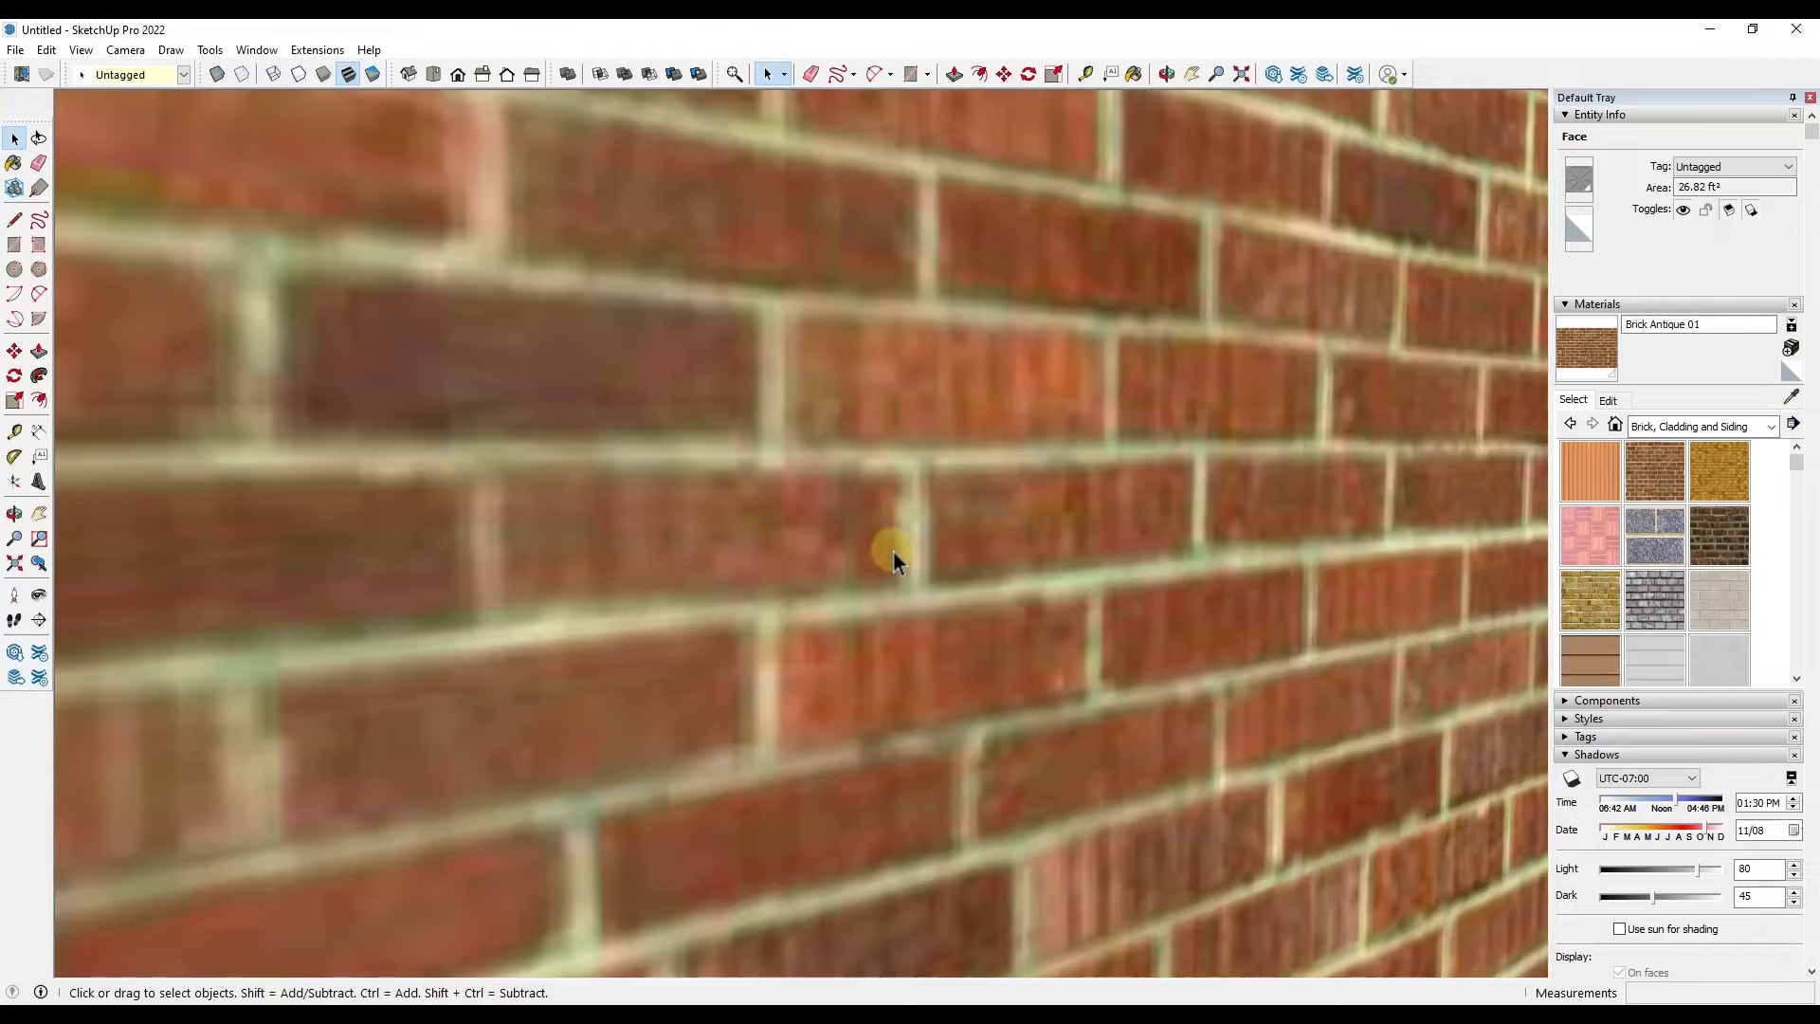
scroll(889, 549, "down", 10)
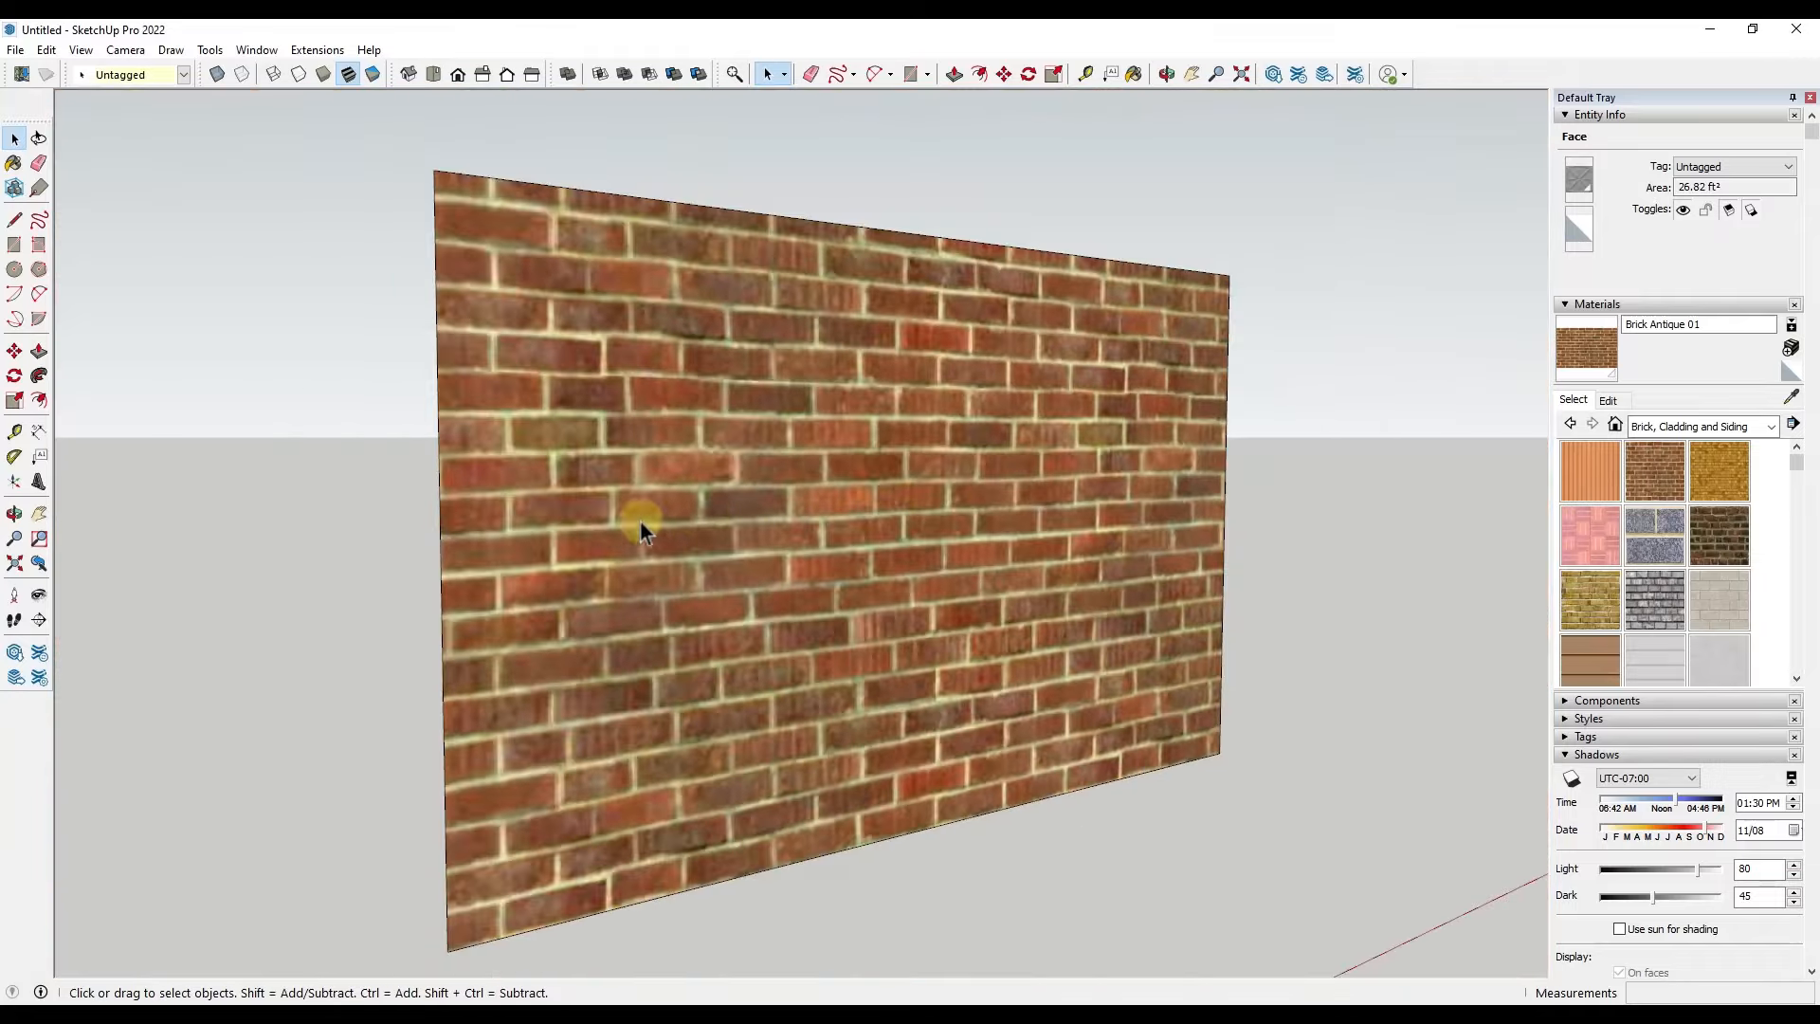
scroll(946, 496, "down", 2)
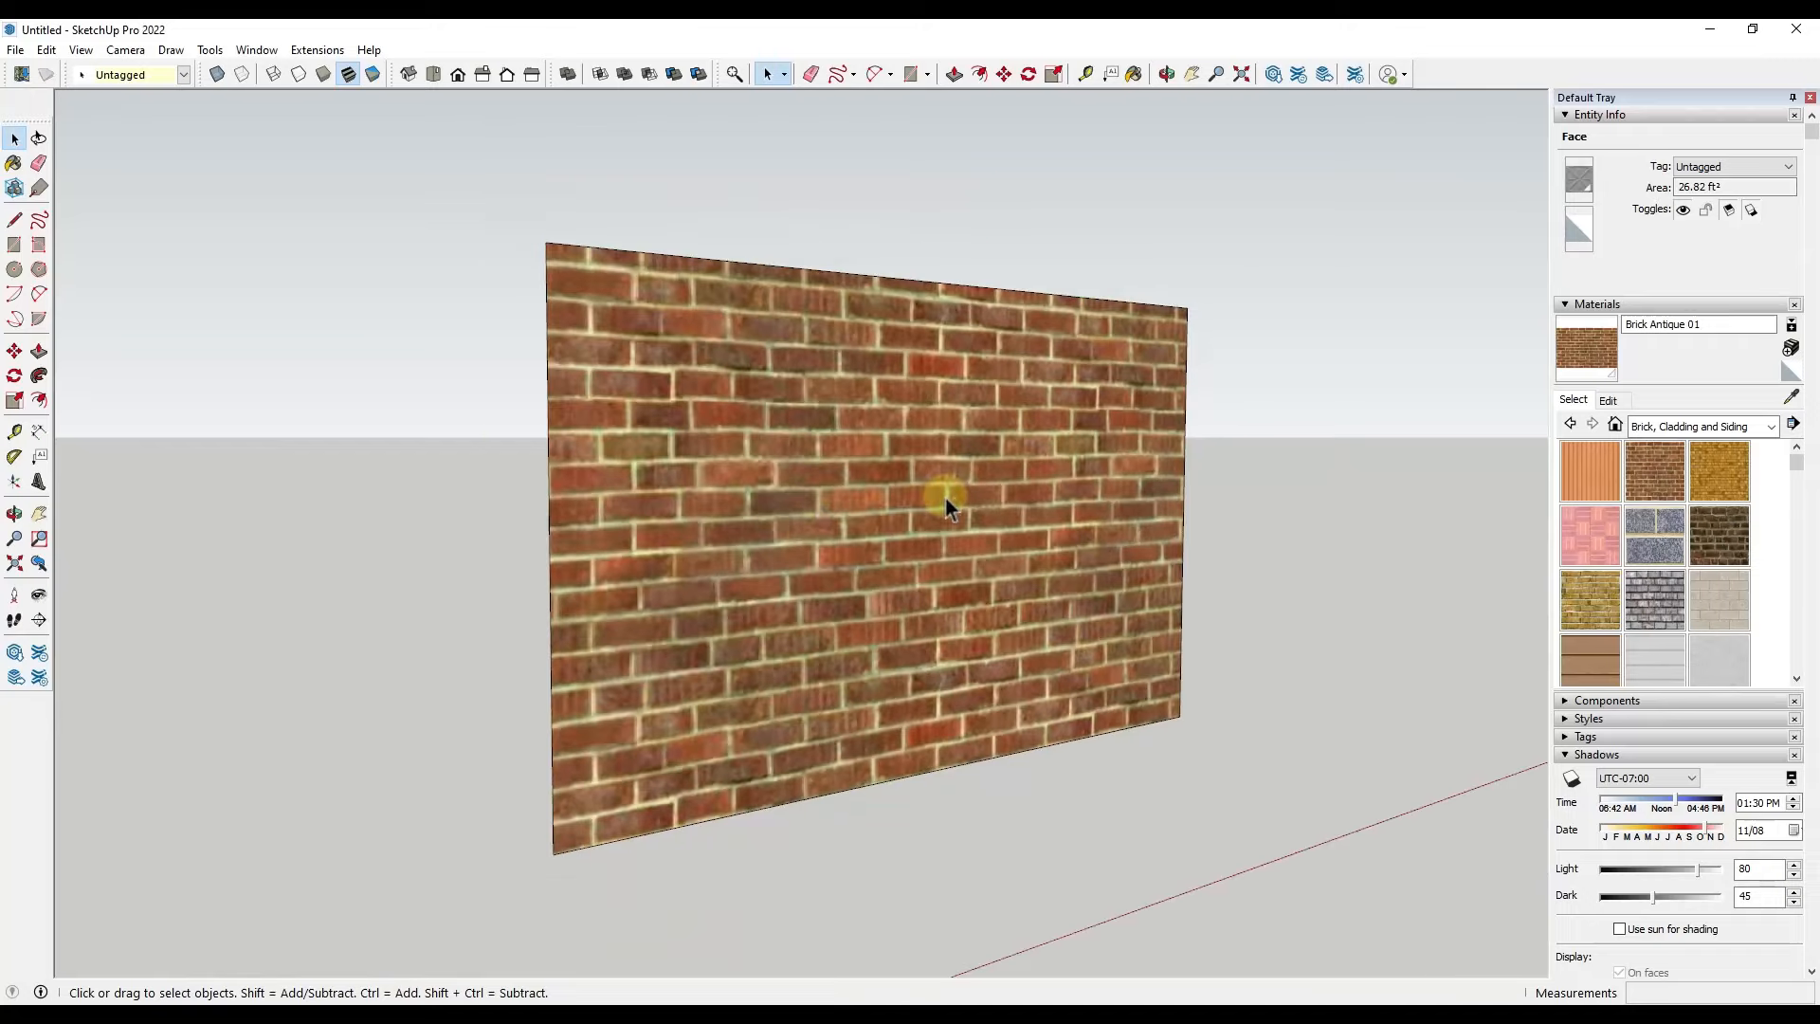
scroll(775, 542, "up", 1)
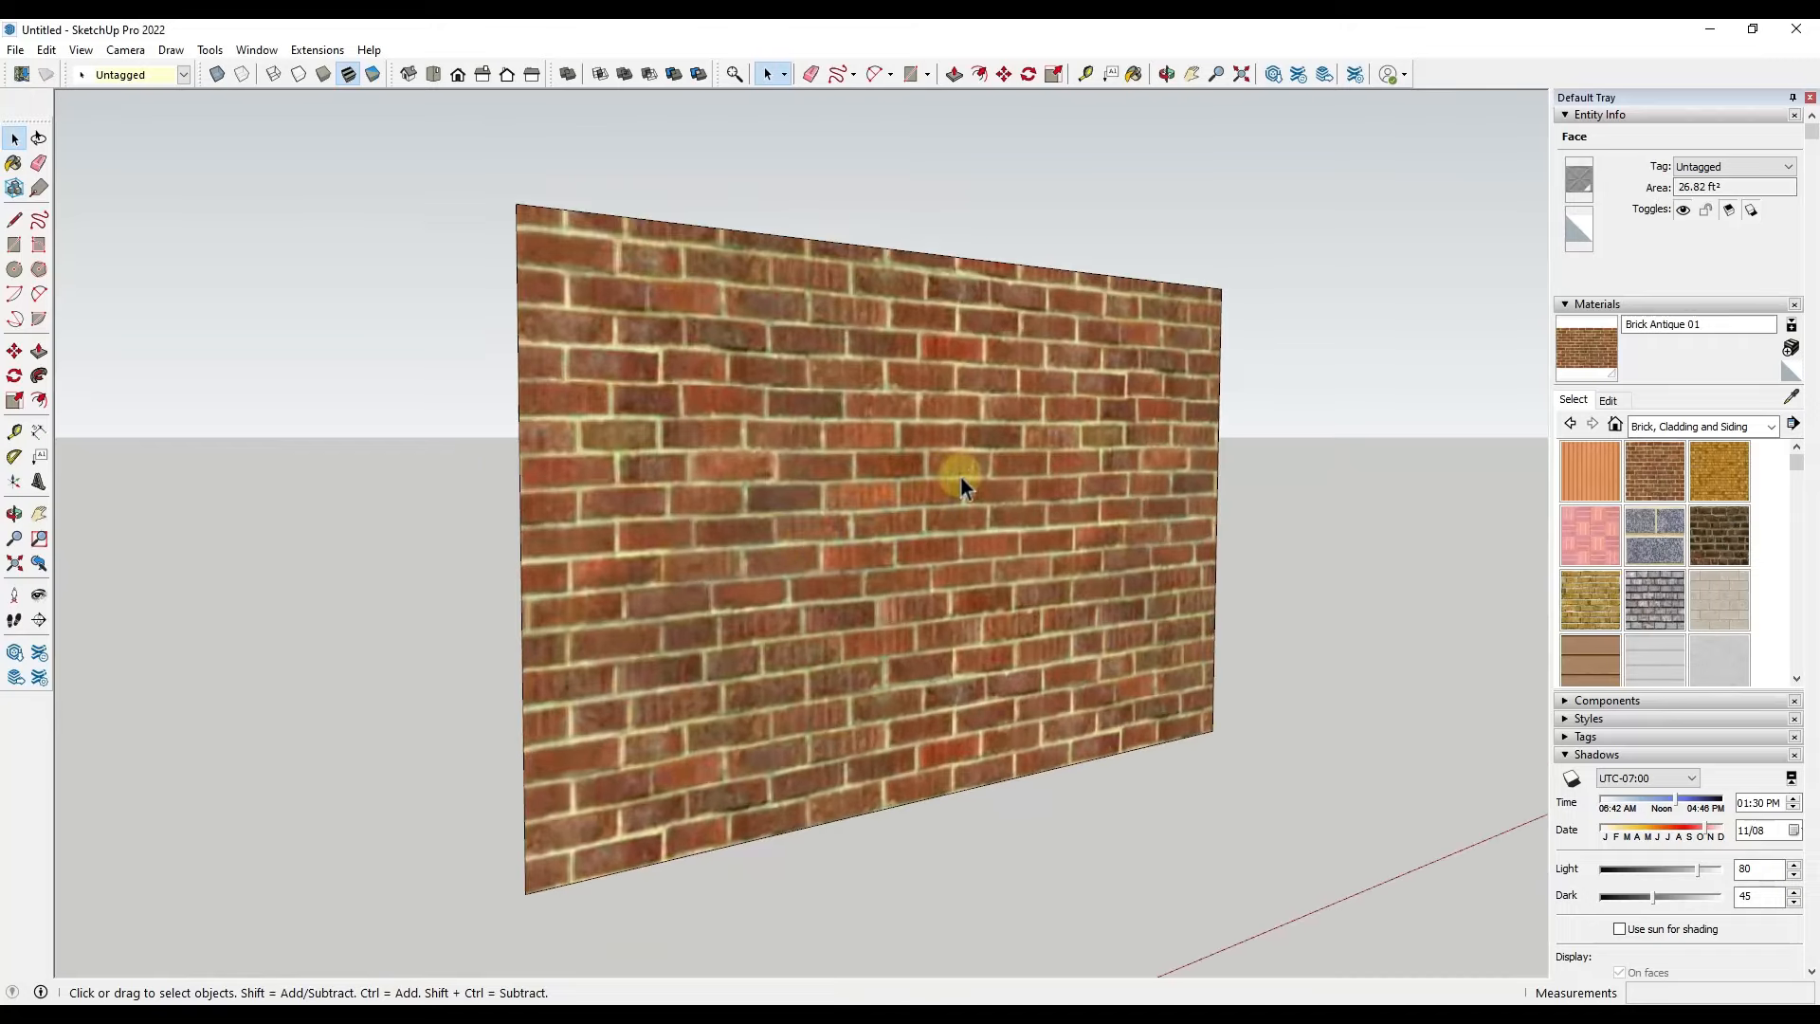
middle_click_drag(876, 441, 896, 444)
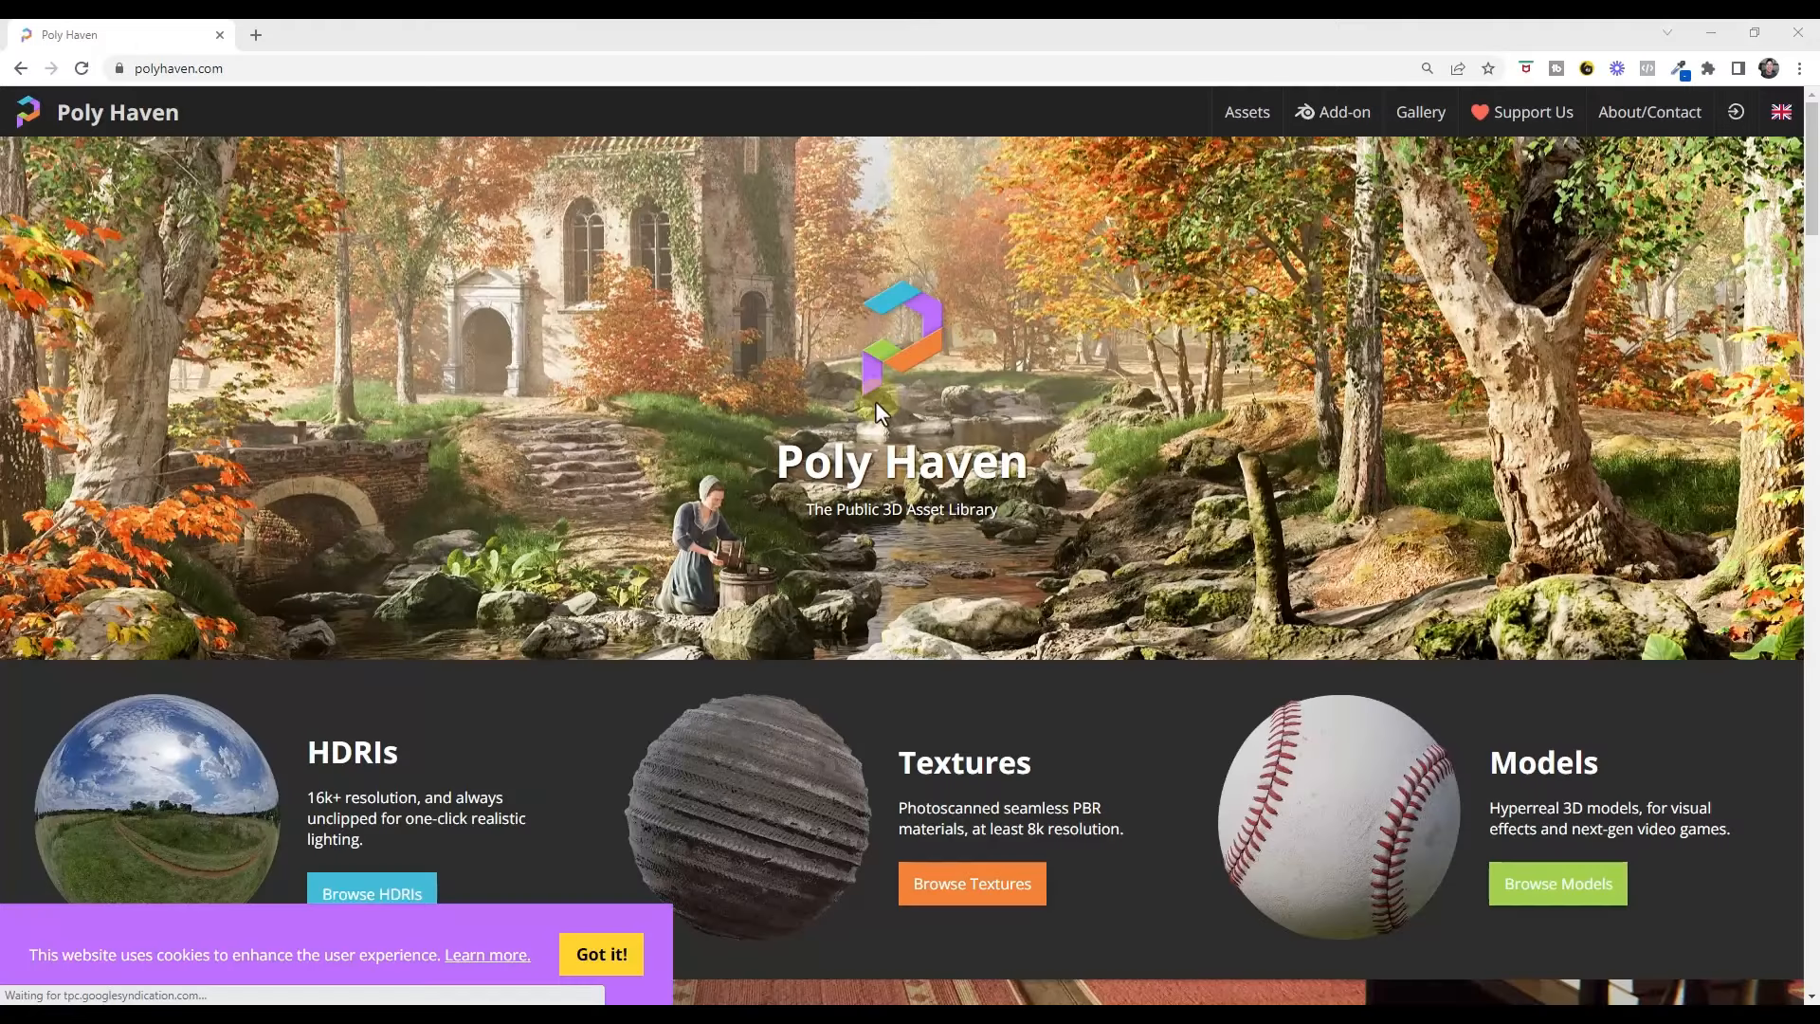
Switch to the Poly Haven website, accept the cookie notice and open the Dark Brick Wall texture from the textures library
left_click(601, 954)
scroll(987, 435, "down", 3)
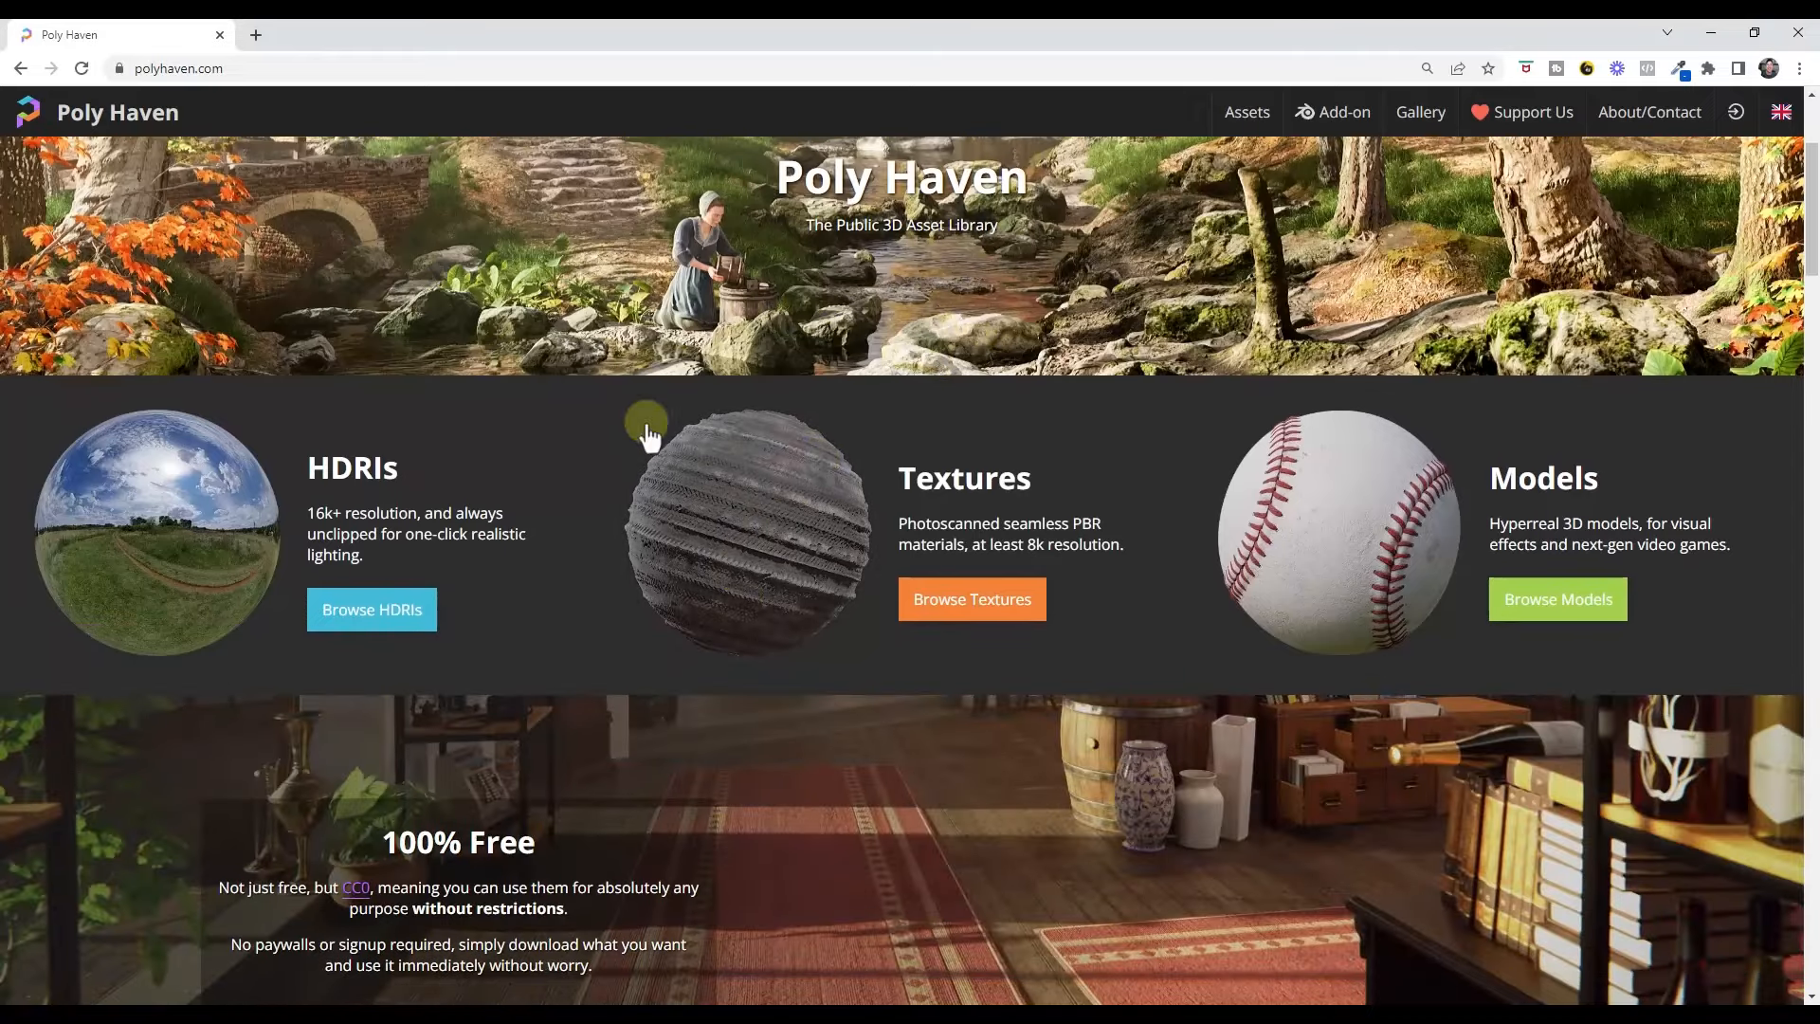
left_click(794, 549)
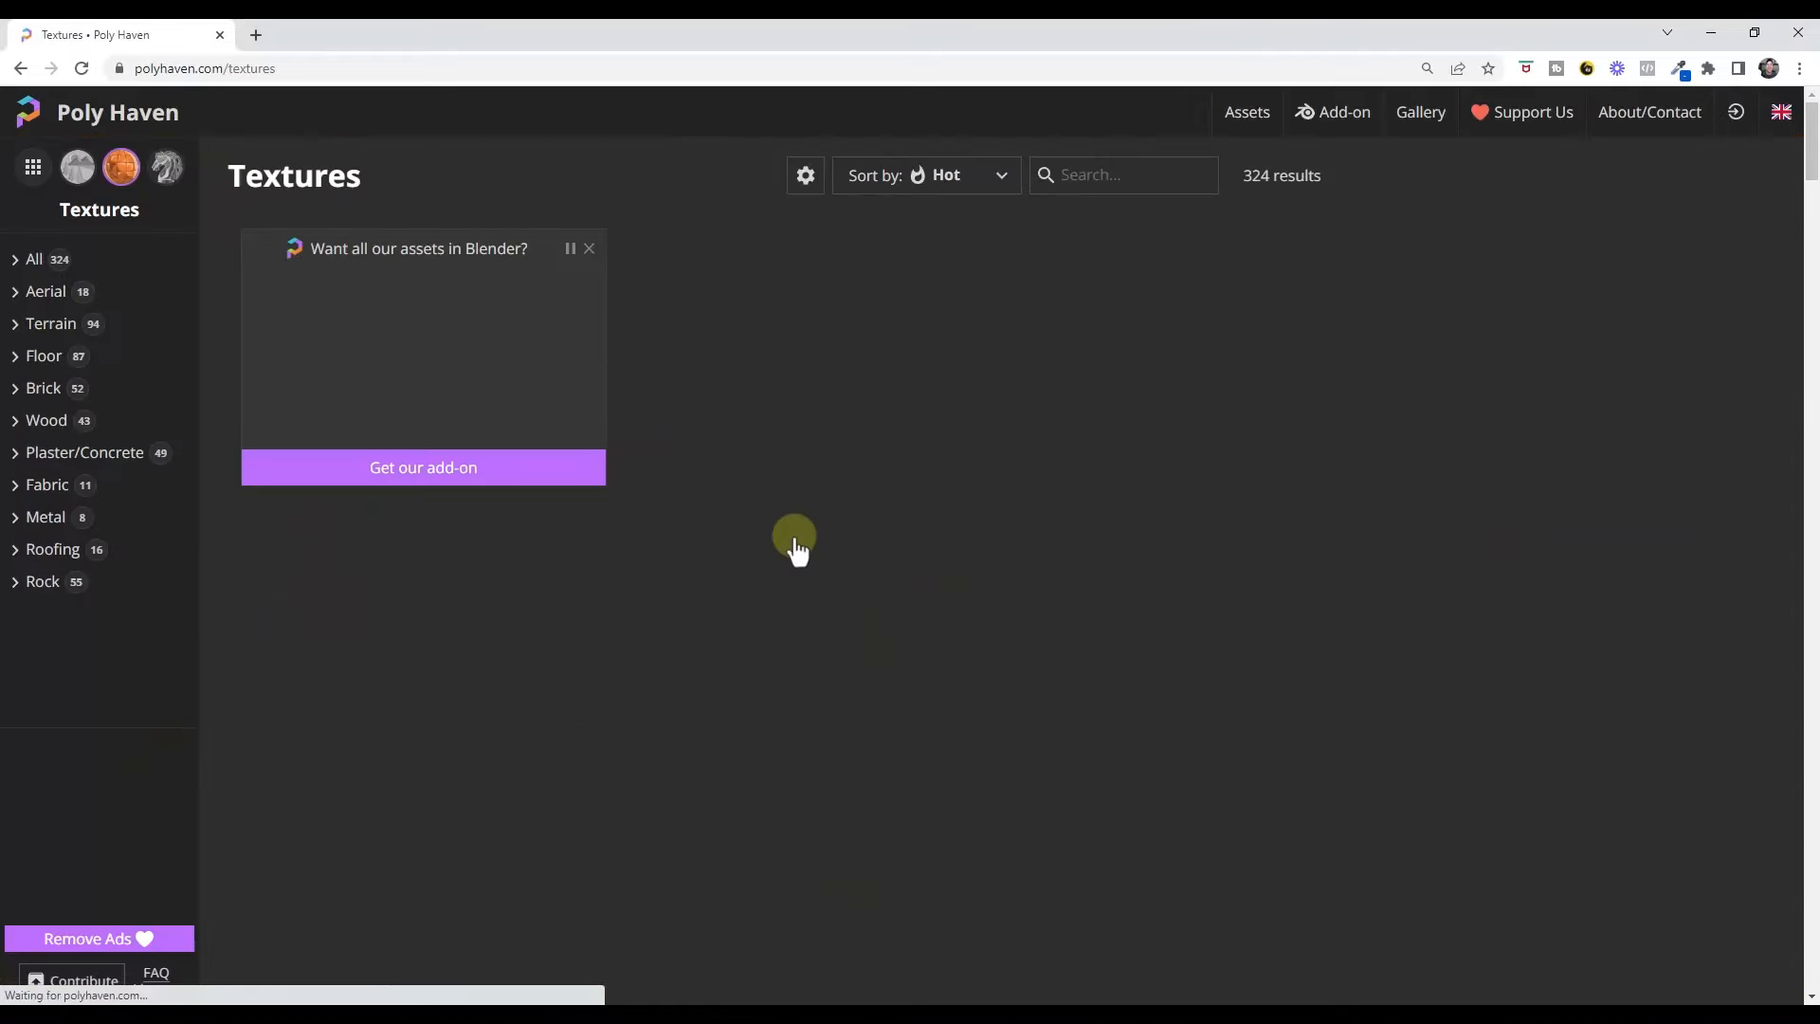
scroll(1042, 578, "down", 2)
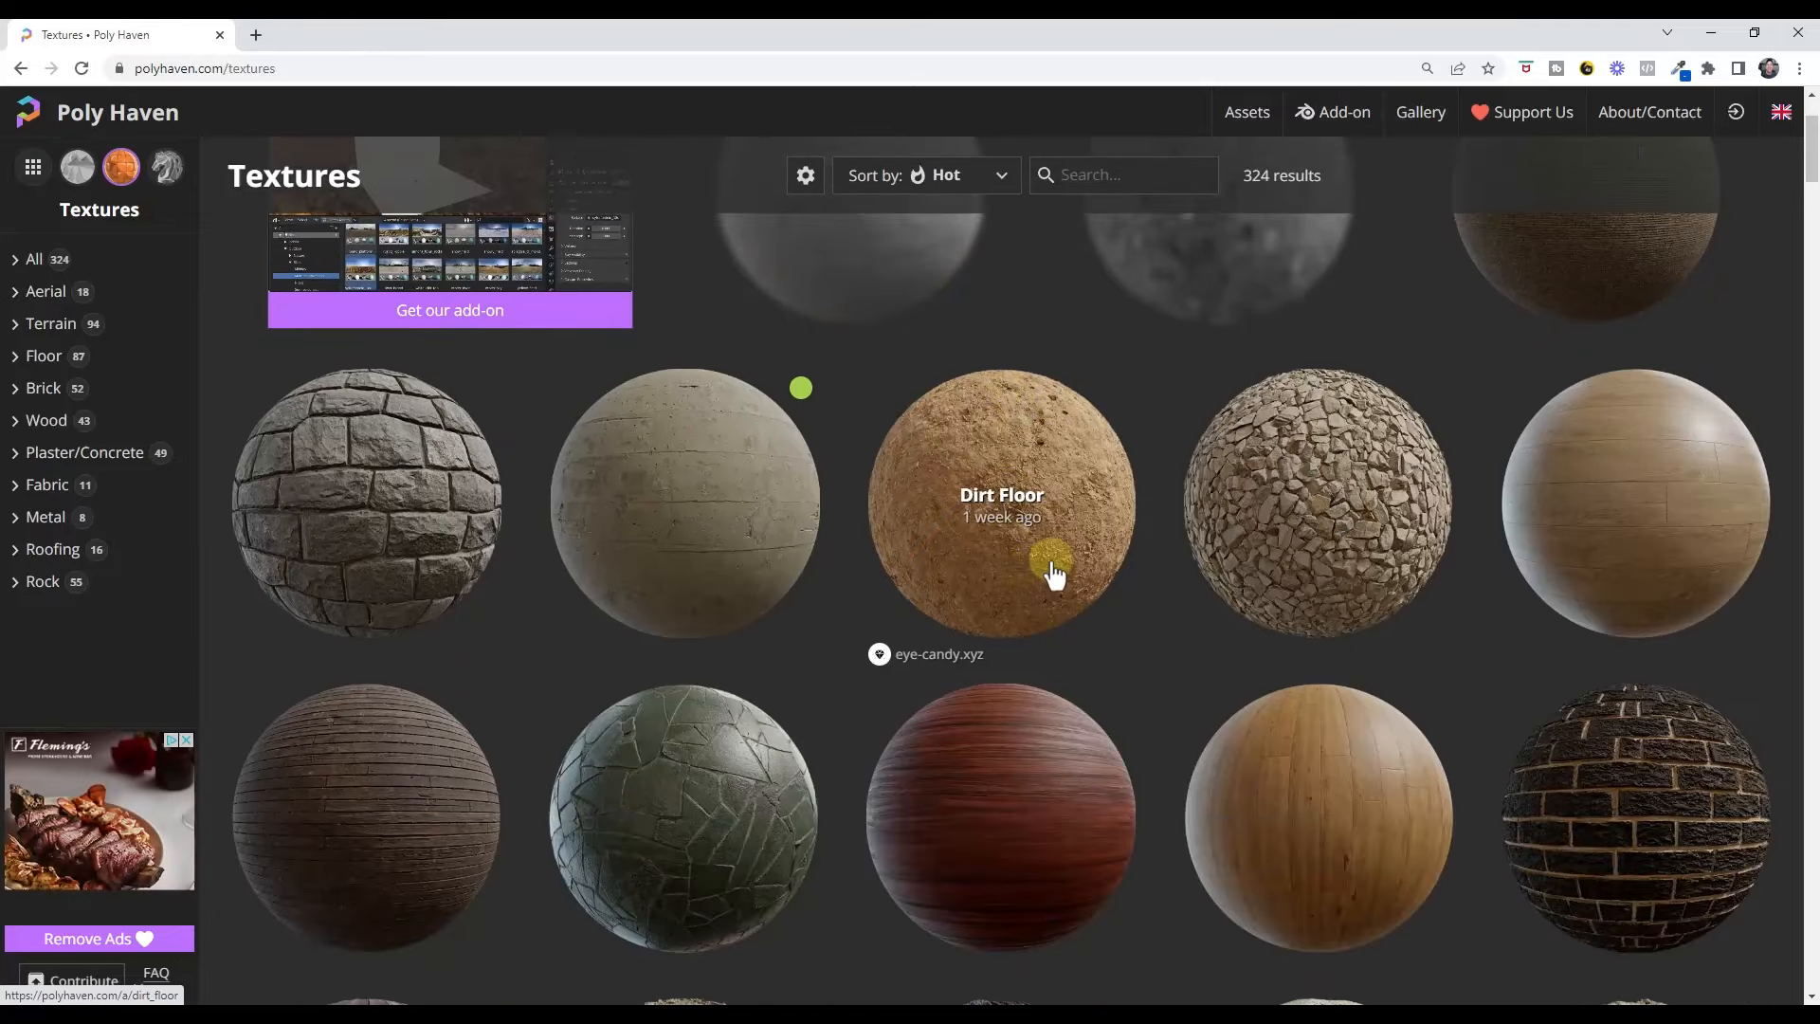
scroll(1054, 574, "down", 3)
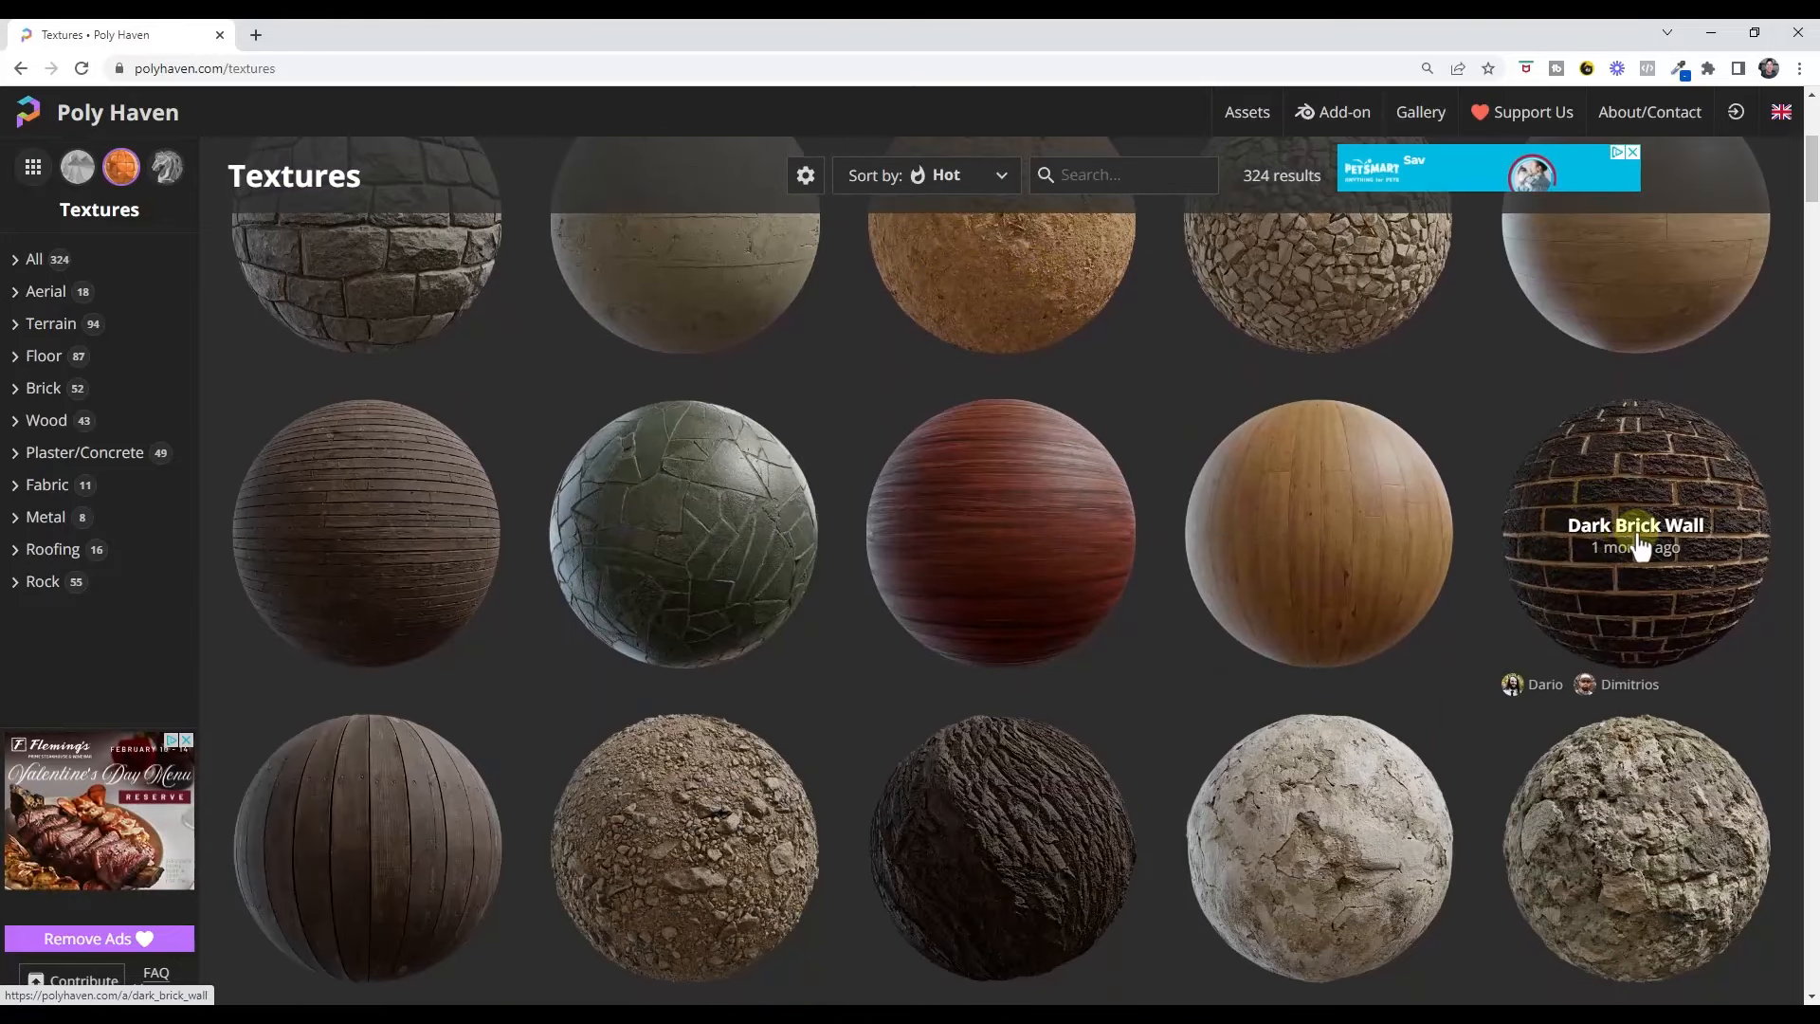
left_click(1641, 547)
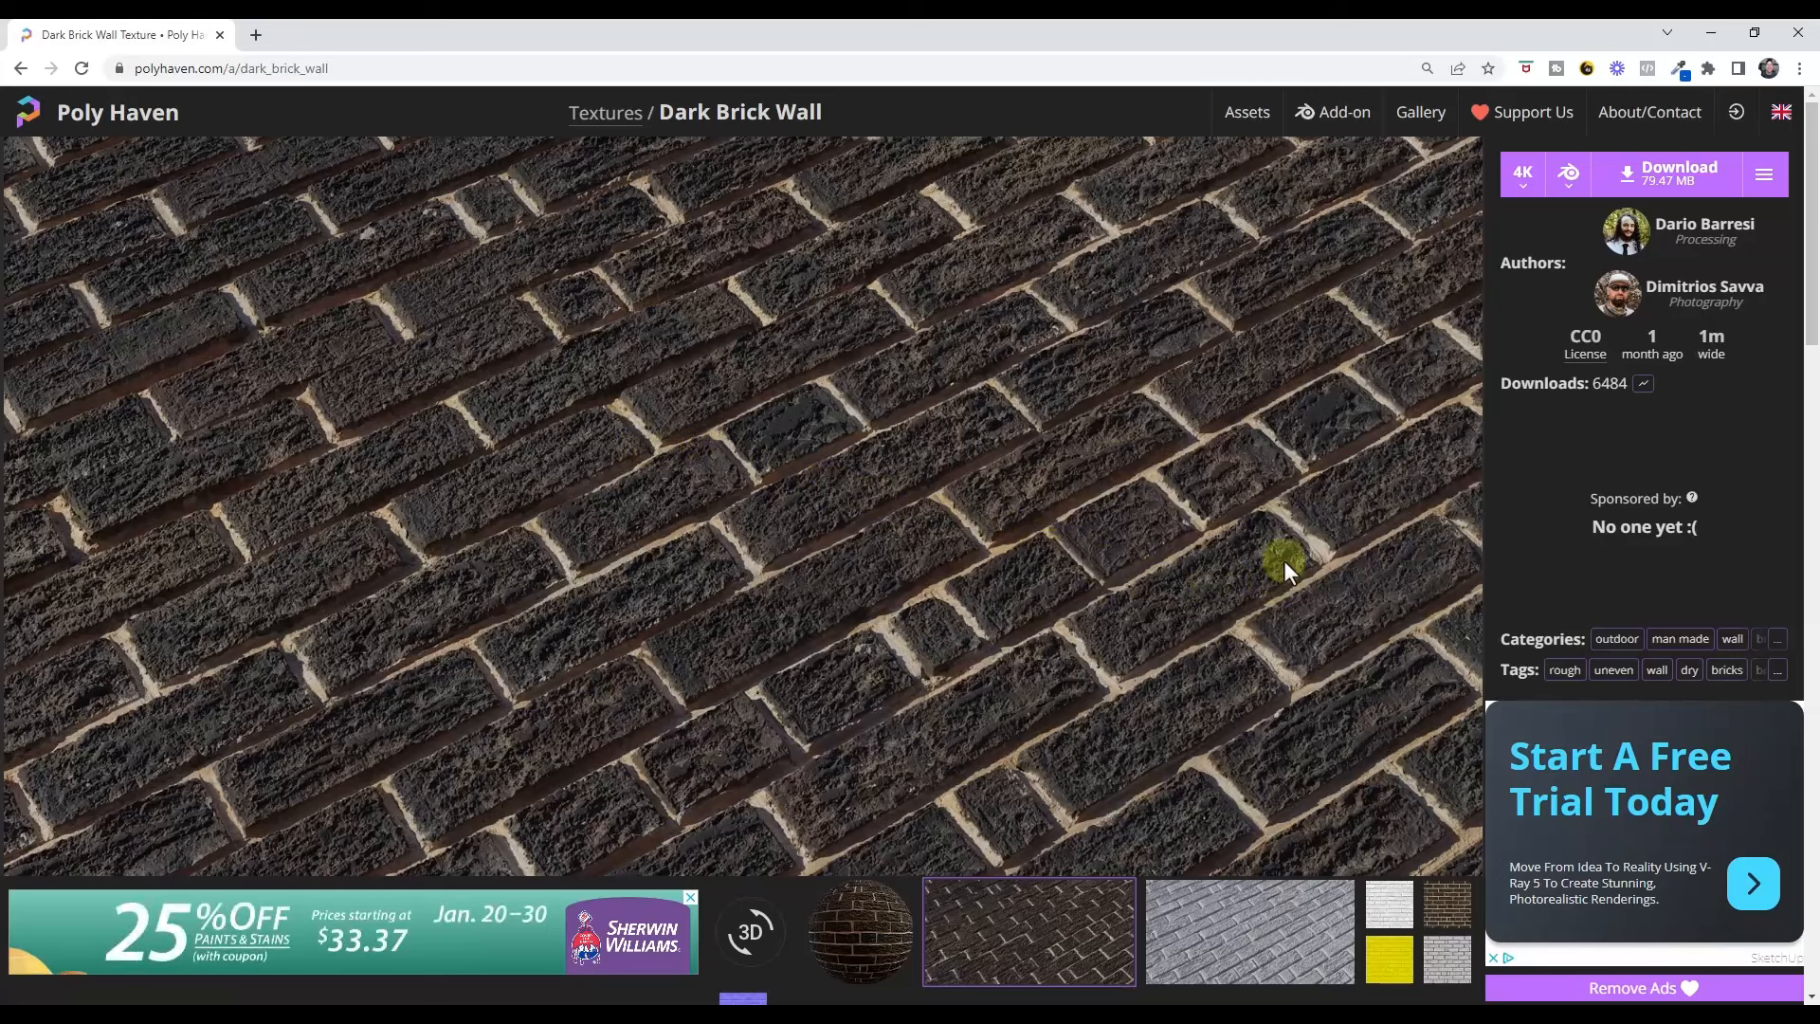
Preview the Dark Brick Wall's grey clay render and individual texture maps, and return to the coloured render
left_click(1240, 963)
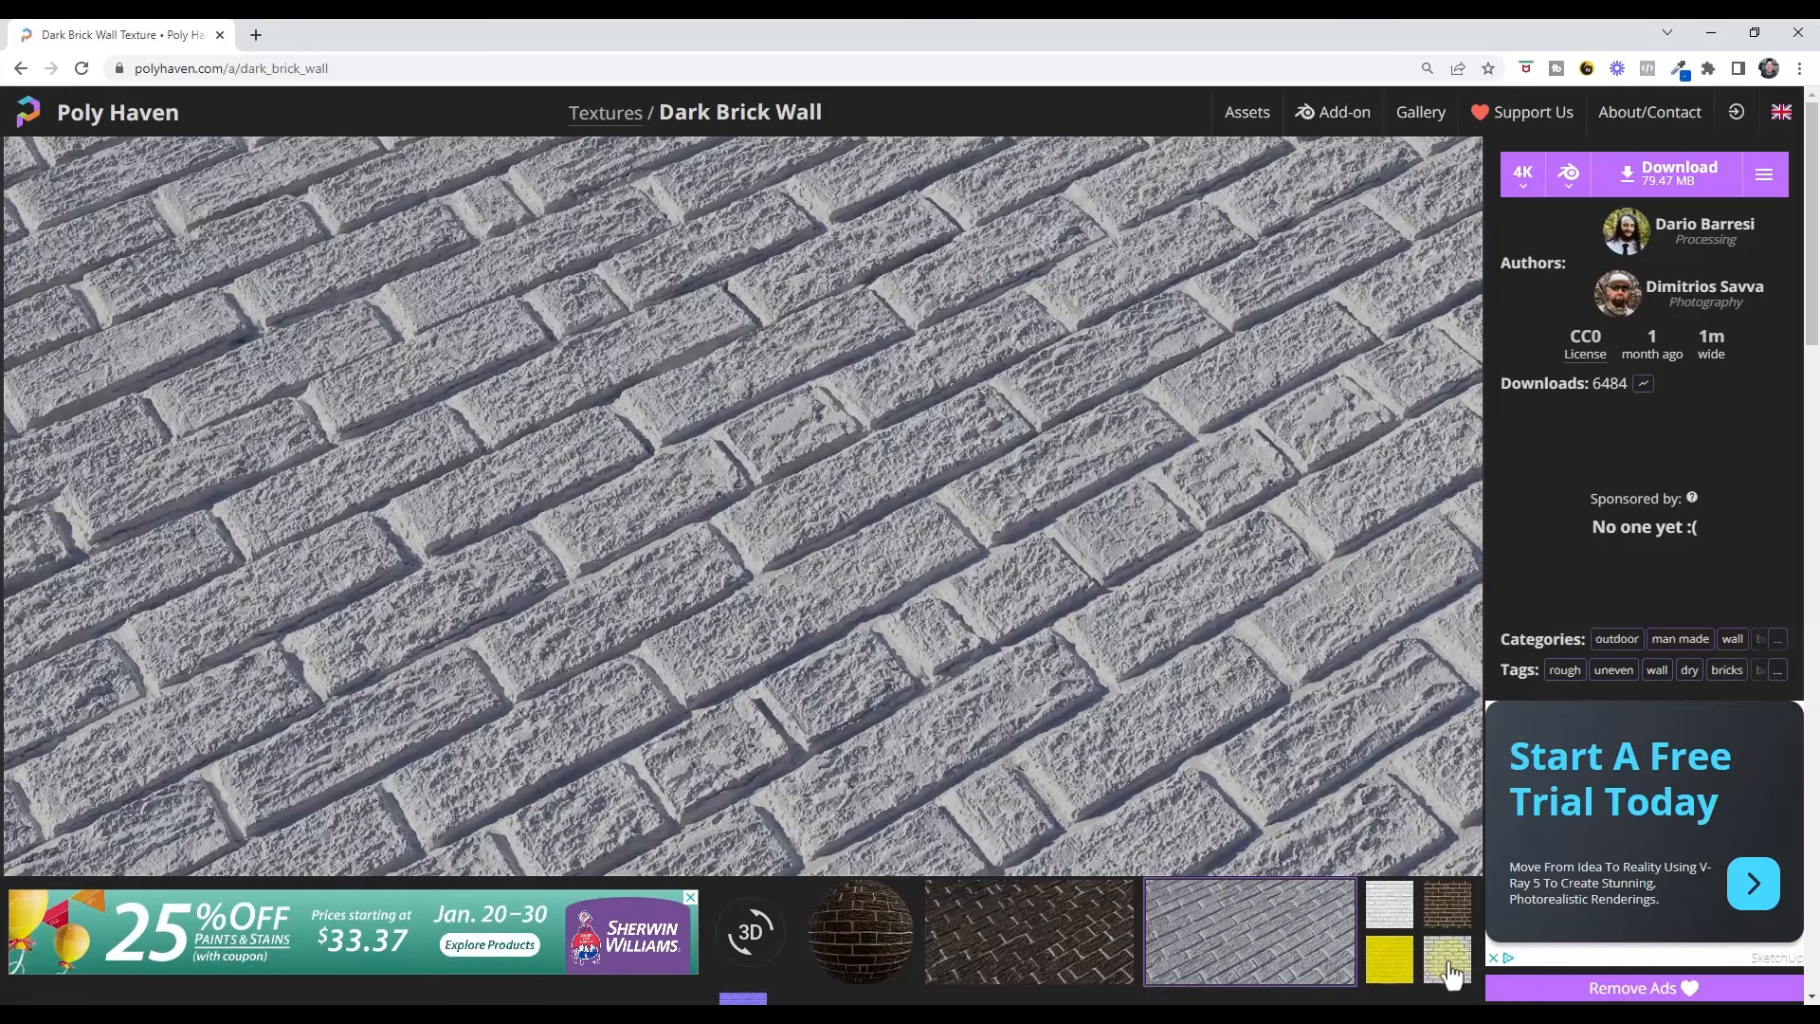
left_click(1389, 905)
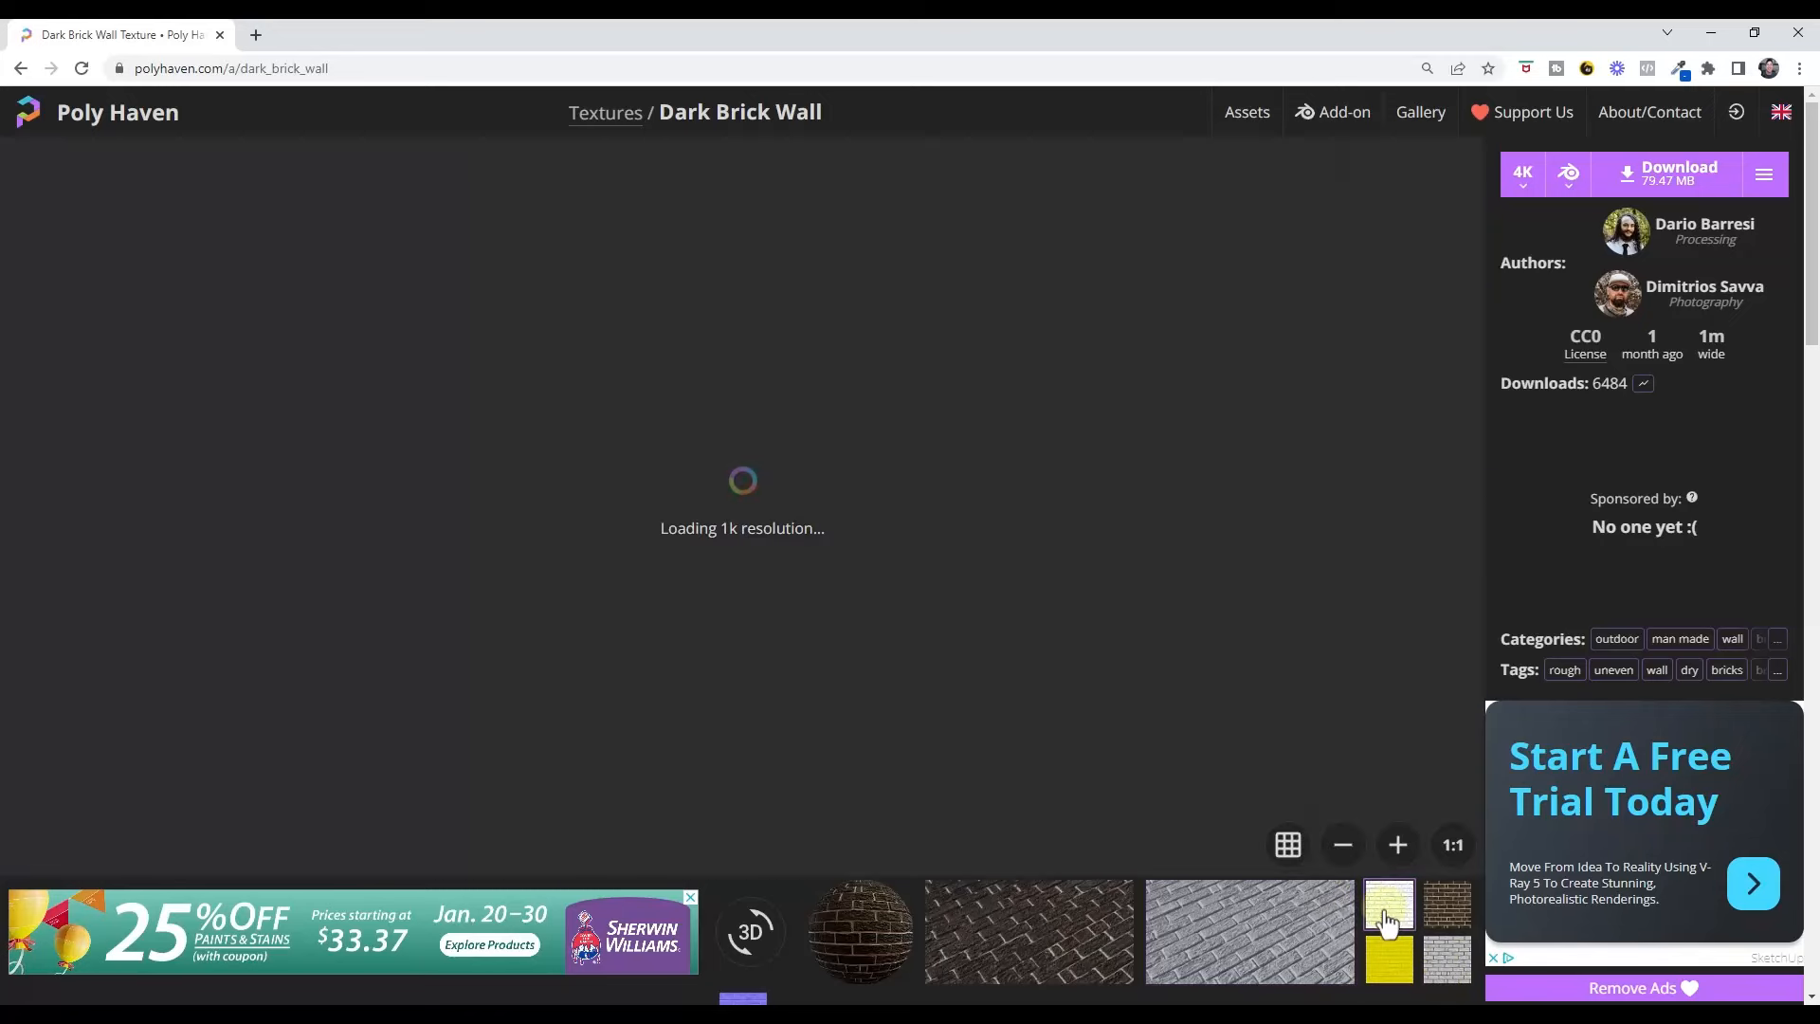
left_click(1444, 969)
left_click(1012, 938)
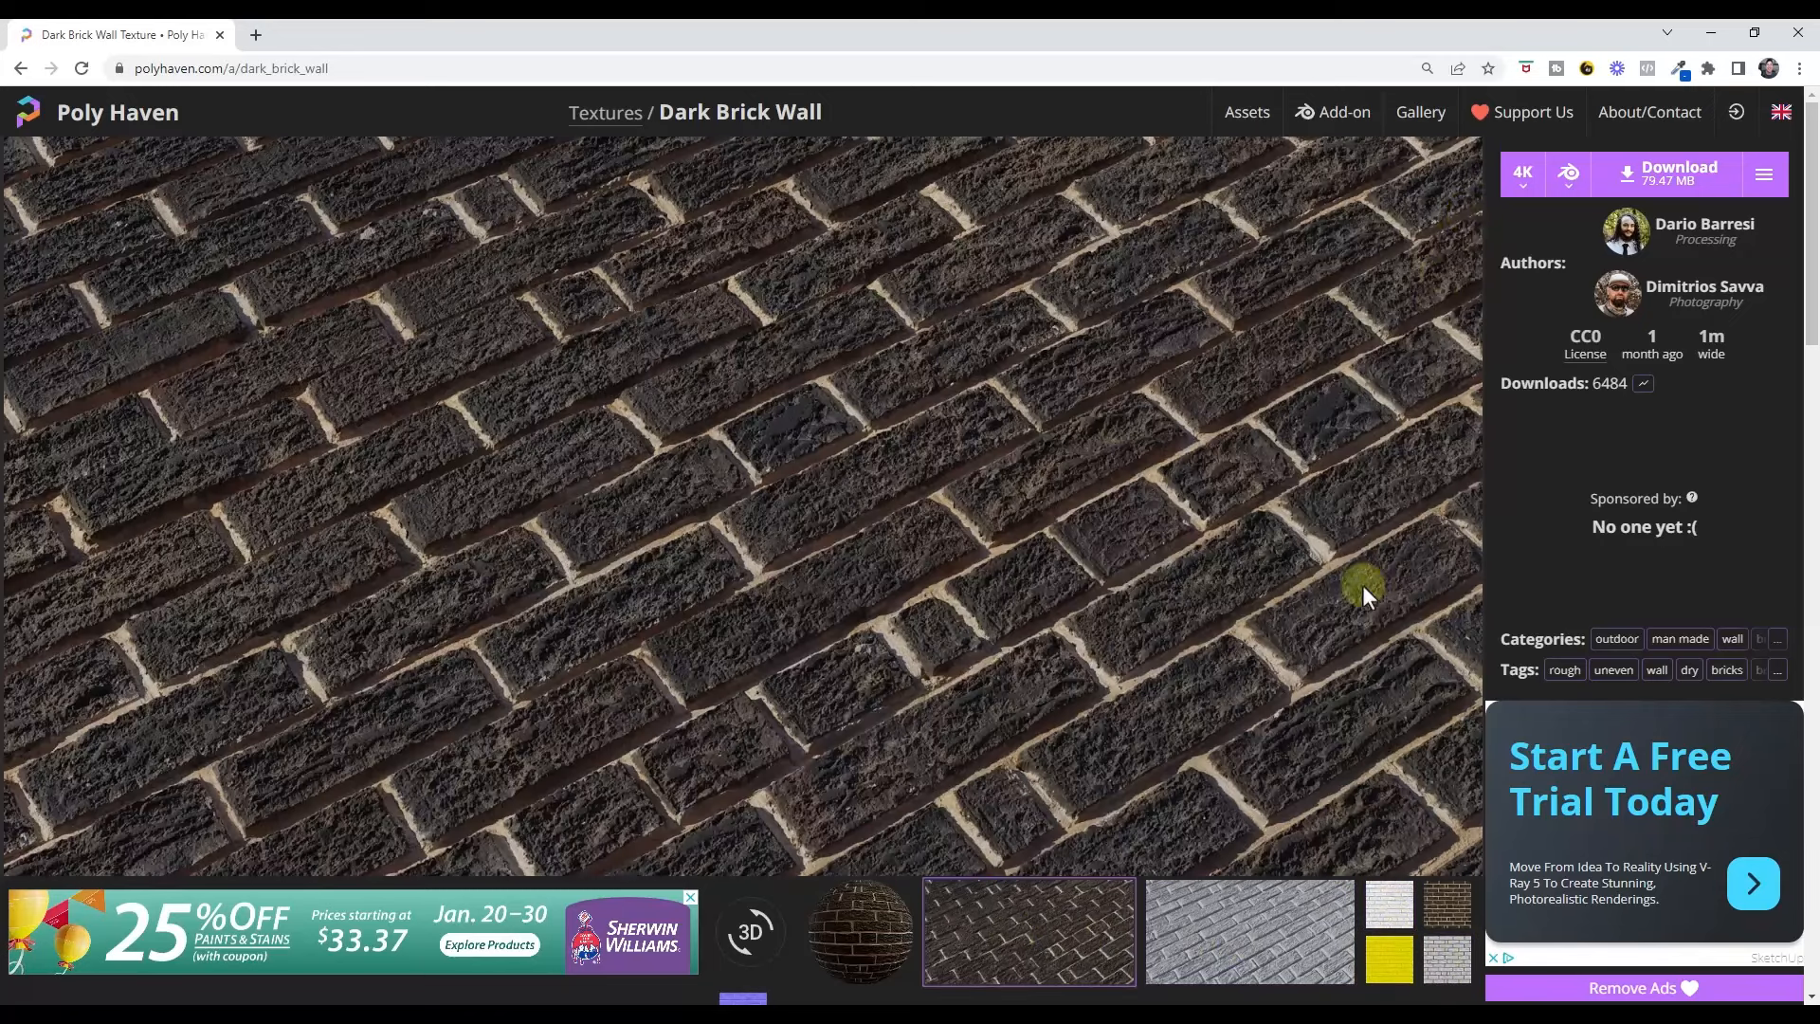
Set the texture download to 2K resolution in ZIP format
left_click(1499, 187)
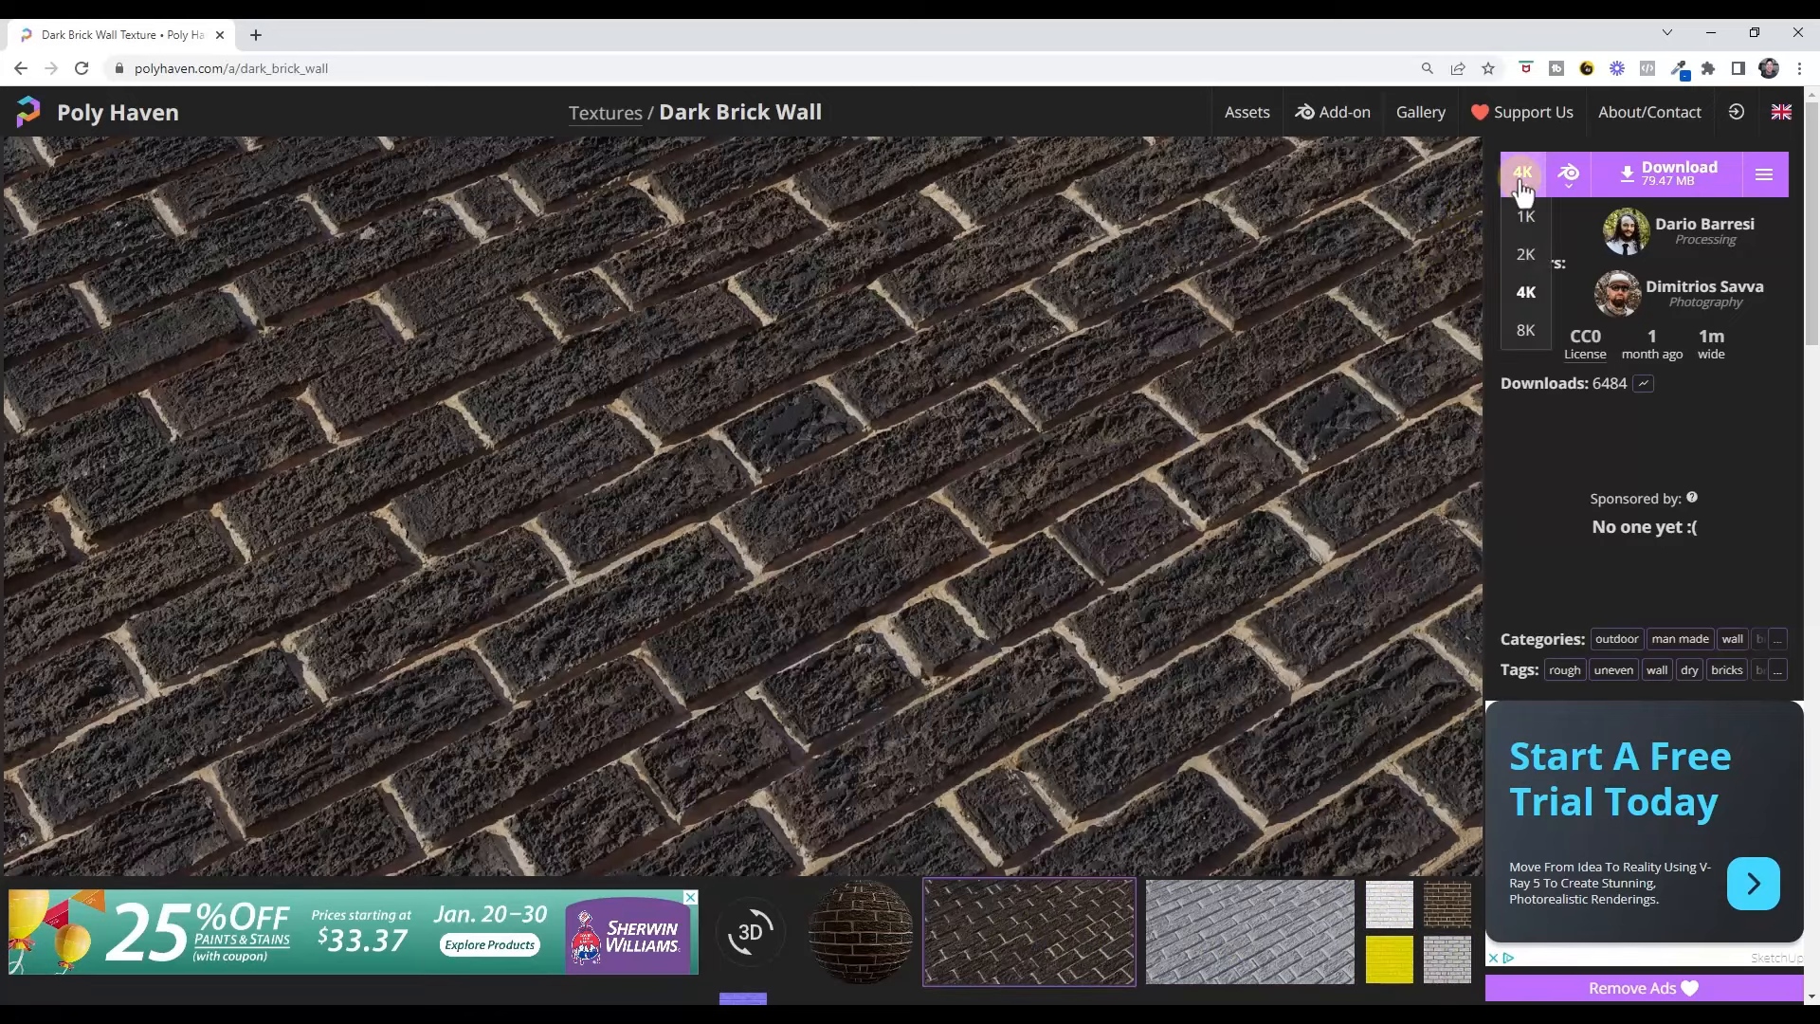
left_click(1530, 266)
left_click(1568, 180)
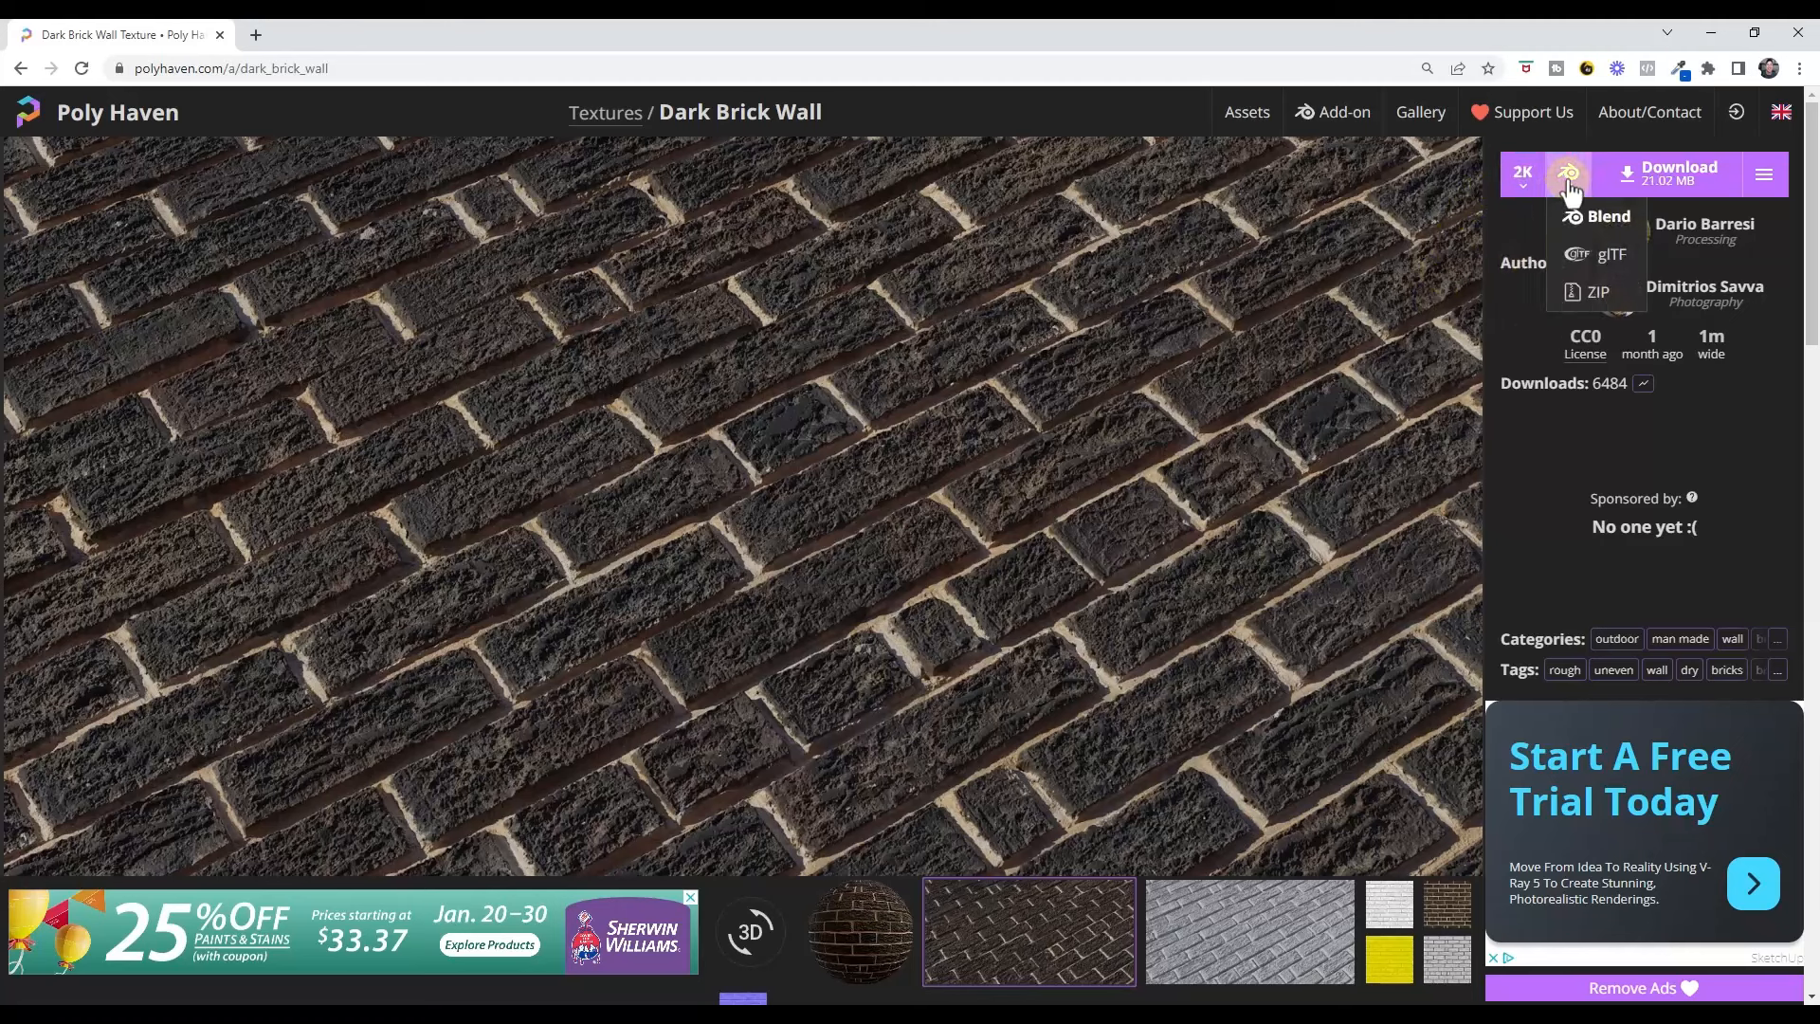
left_click(1599, 296)
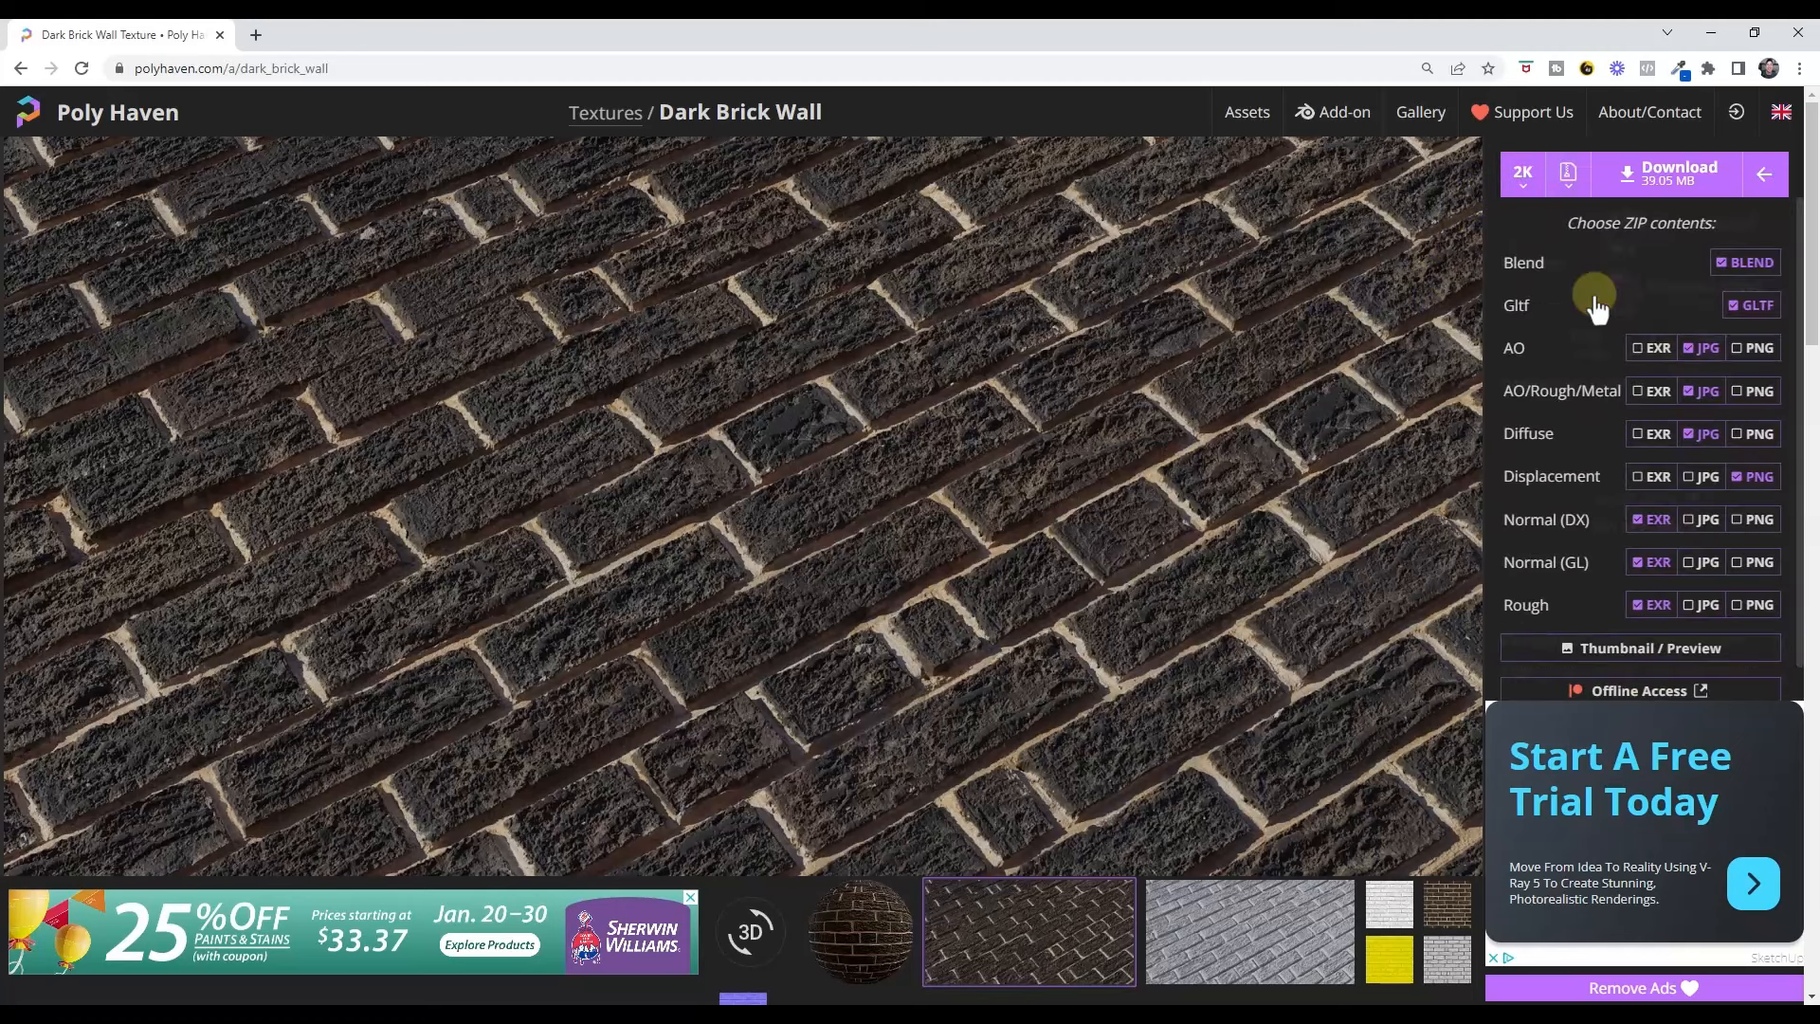
Exclude everything except the diffuse JPG from the ZIP contents and download the texture
left_click(1723, 272)
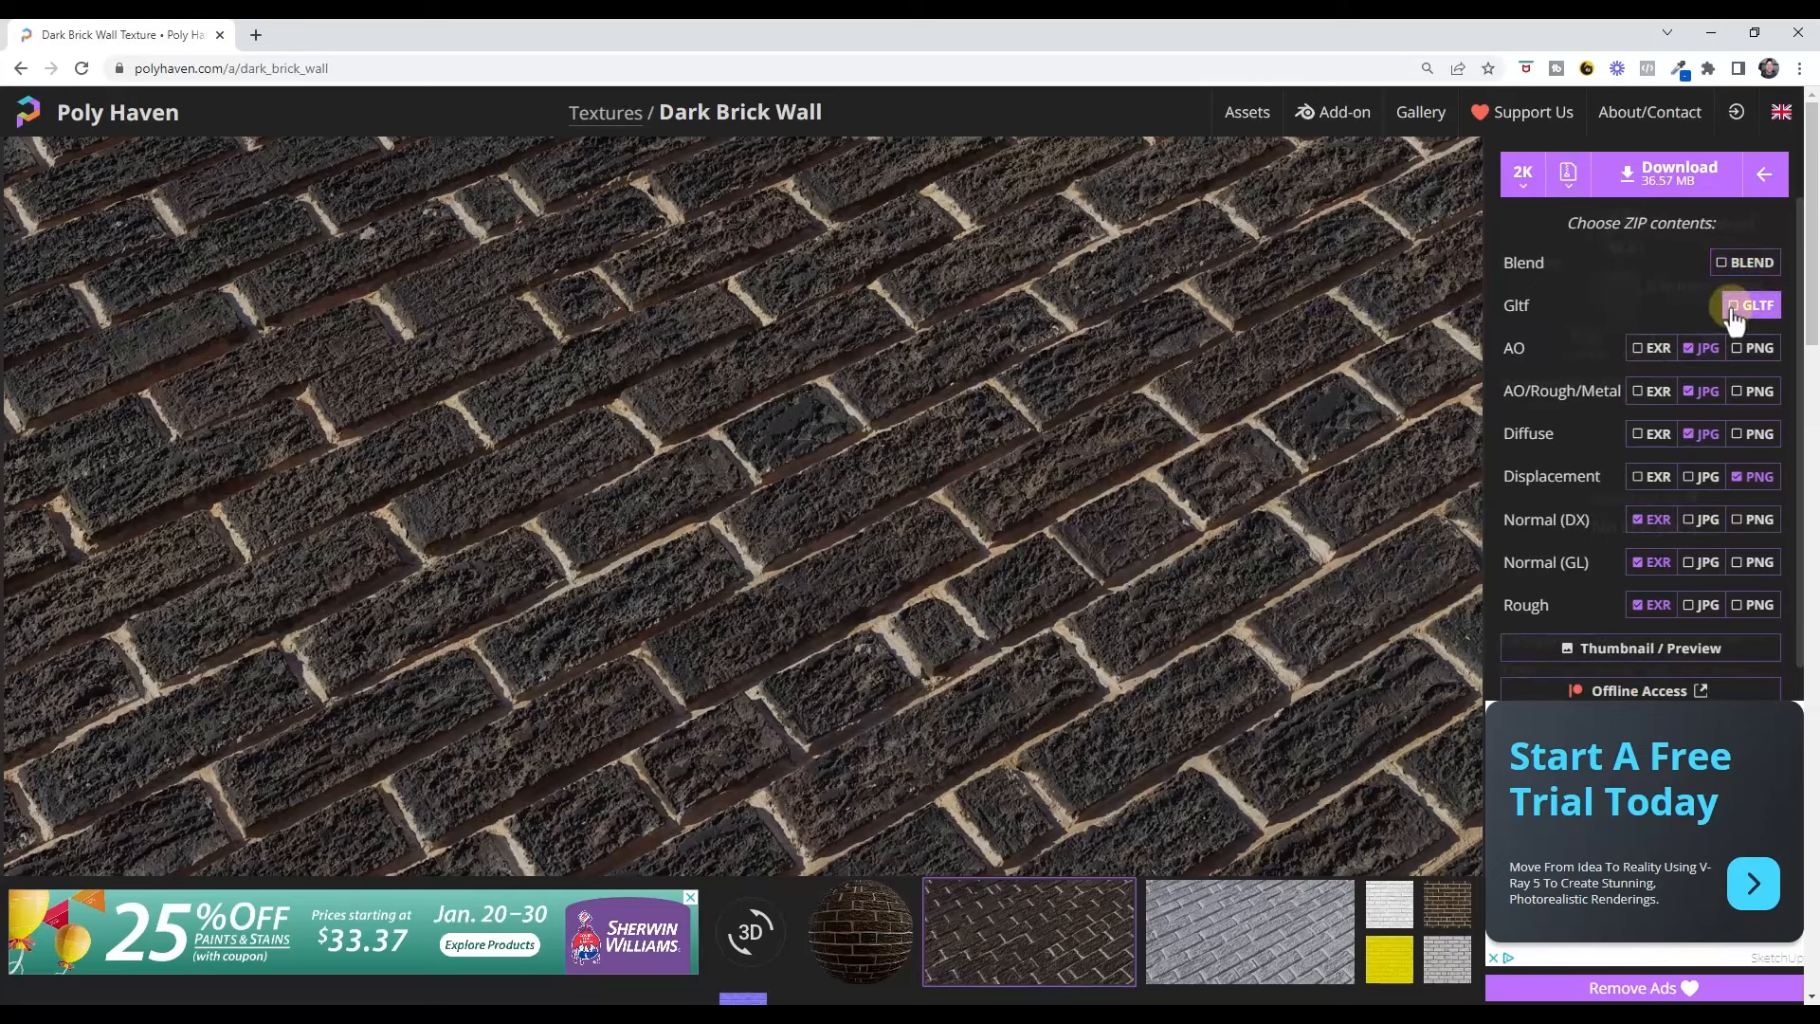
left_click(1733, 308)
left_click(1697, 348)
left_click(1683, 394)
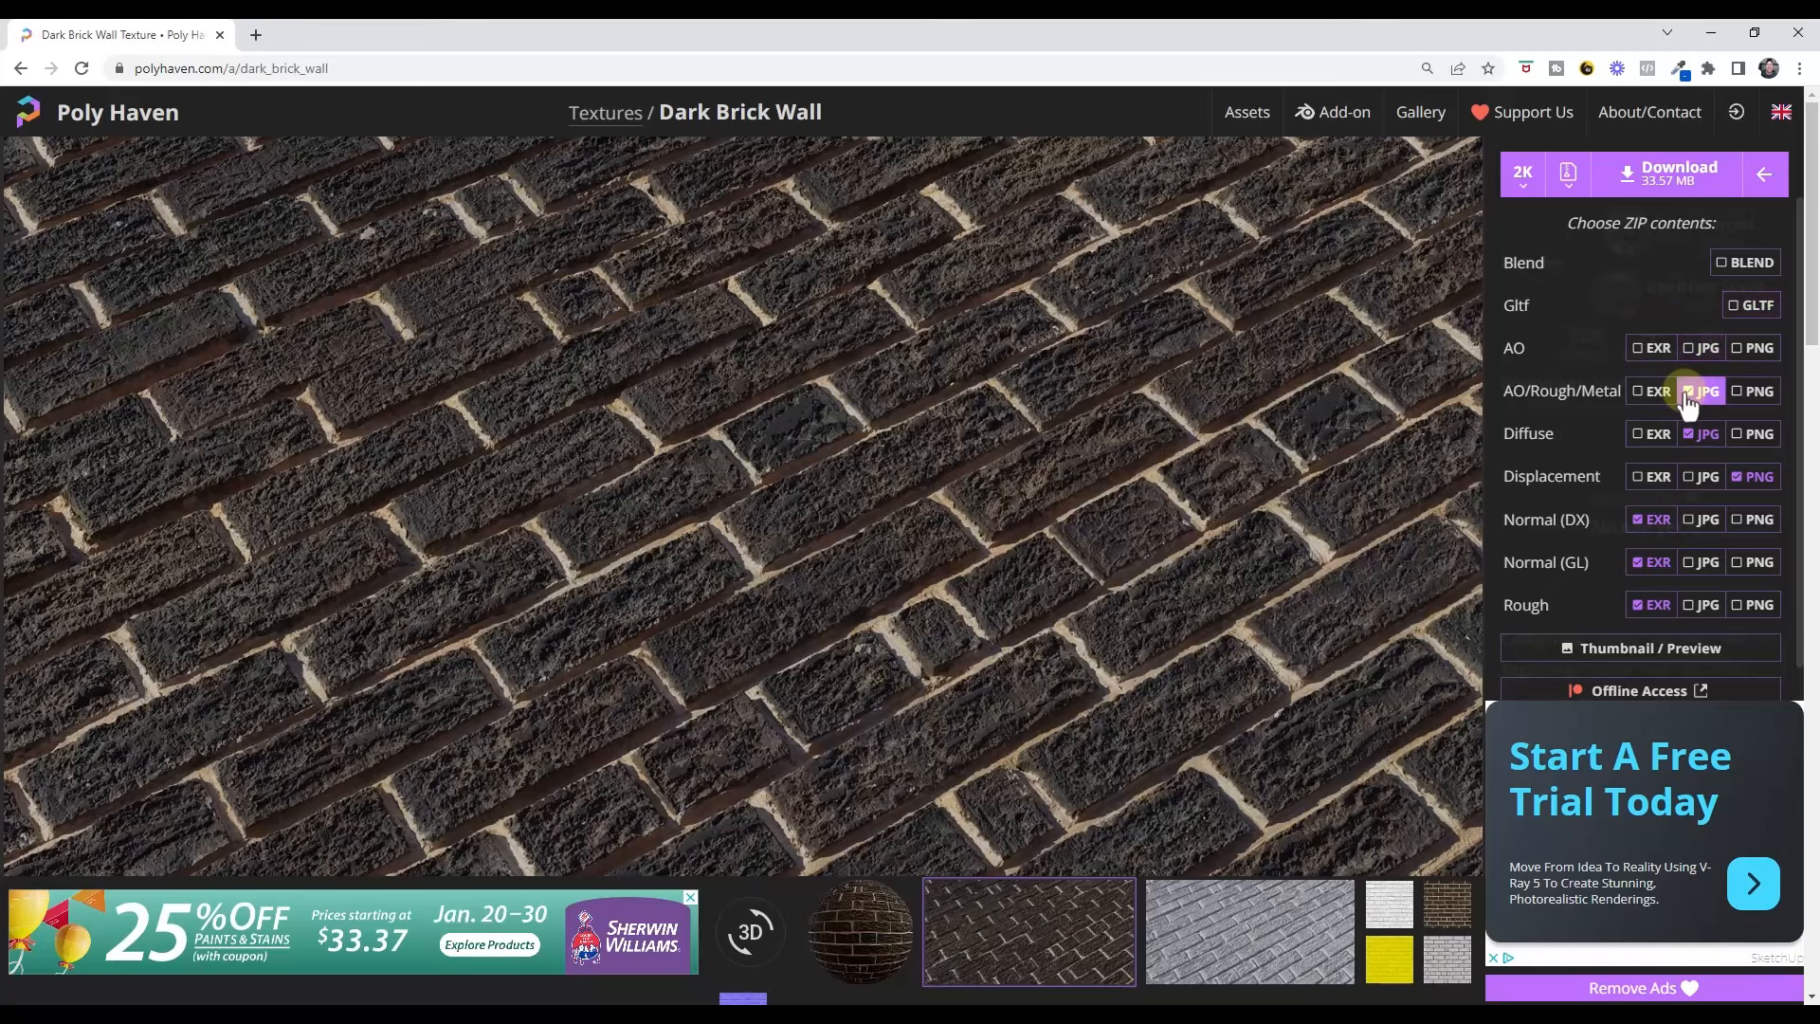
left_click(1725, 477)
left_click(1645, 524)
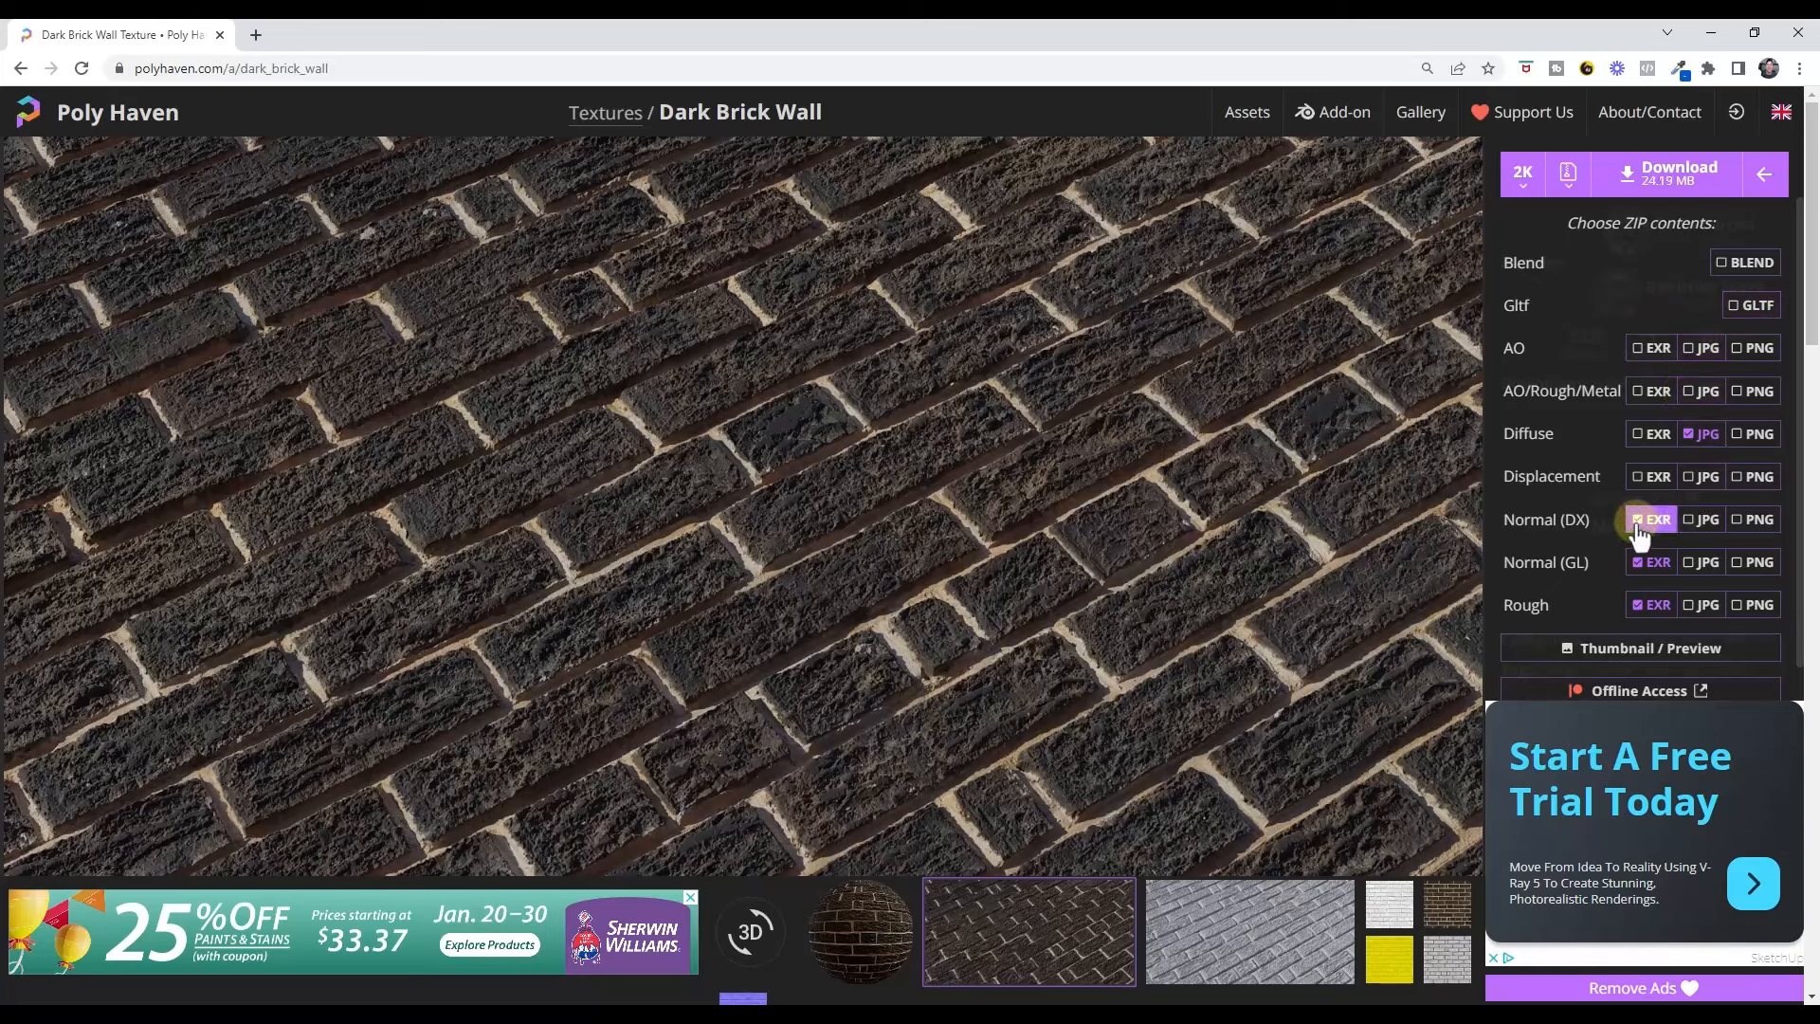
left_click(1642, 564)
left_click(1639, 606)
left_click(1639, 608)
left_click(1670, 190)
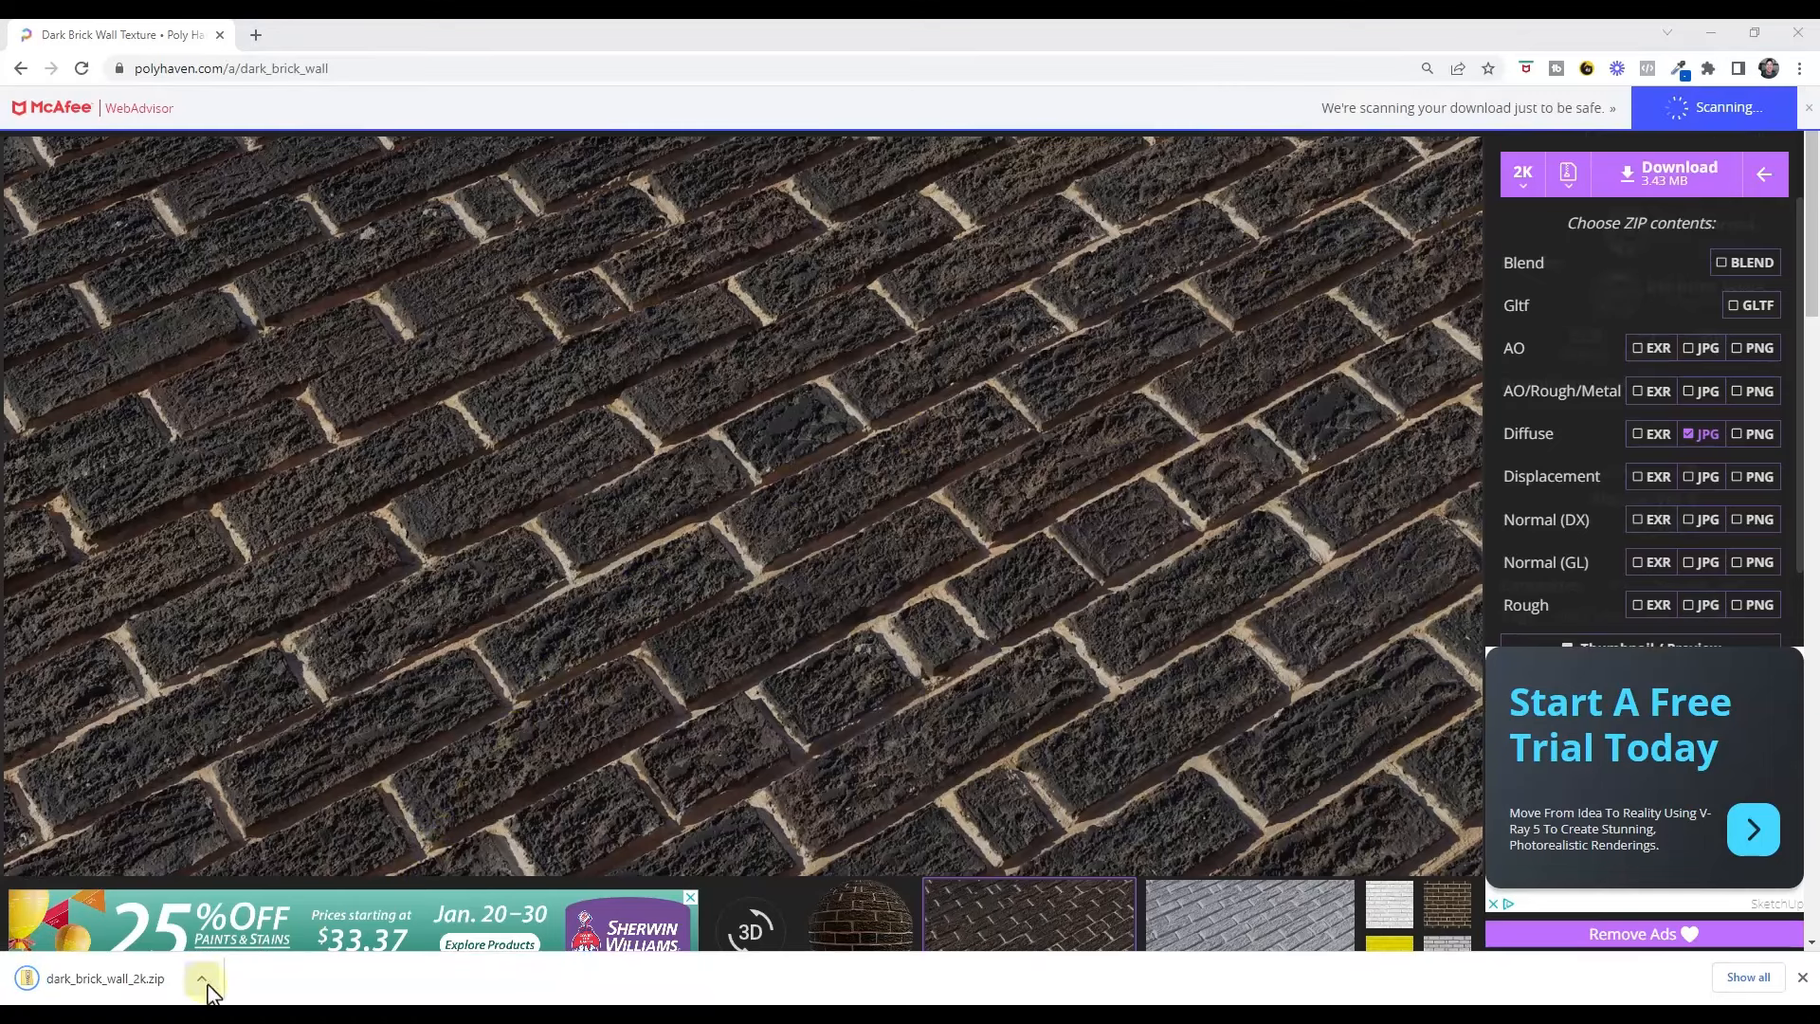
Open the textures folder of the dark_brick_wall_2k download, view dark_brick_wall_diff_2k.jpg and close the image
left_click(194, 978)
double_click(865, 305)
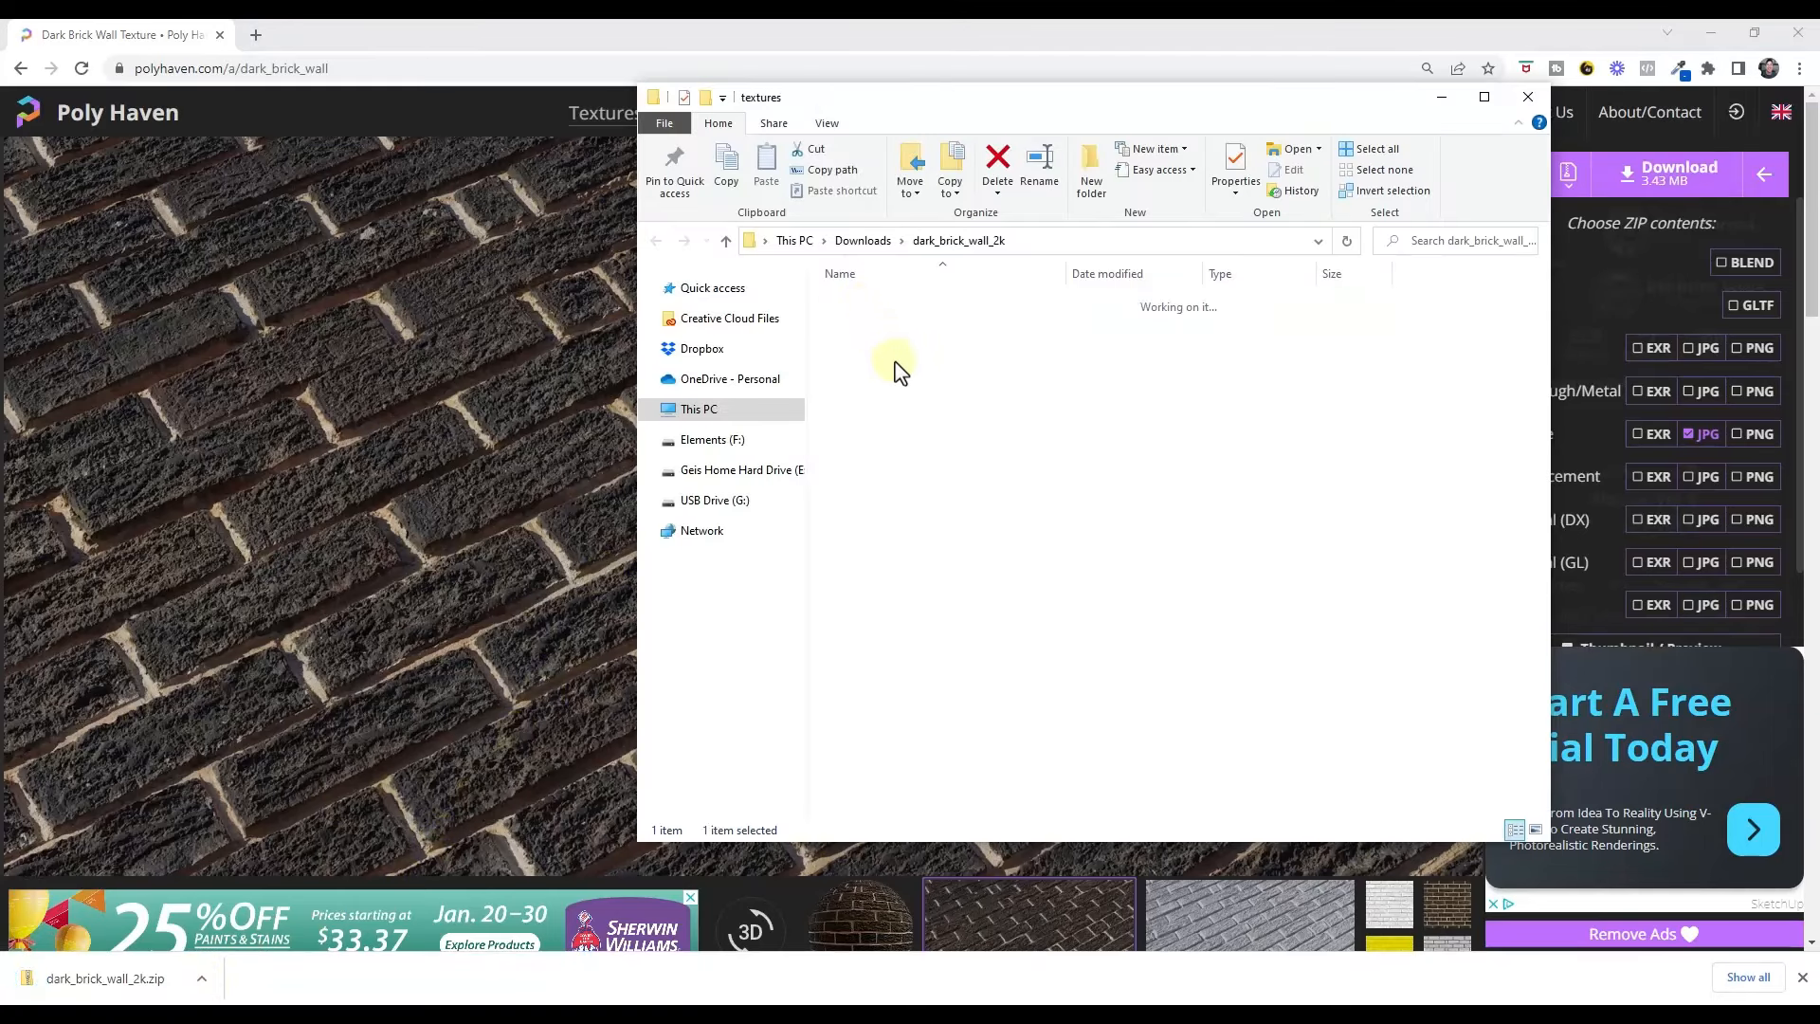
double_click(879, 318)
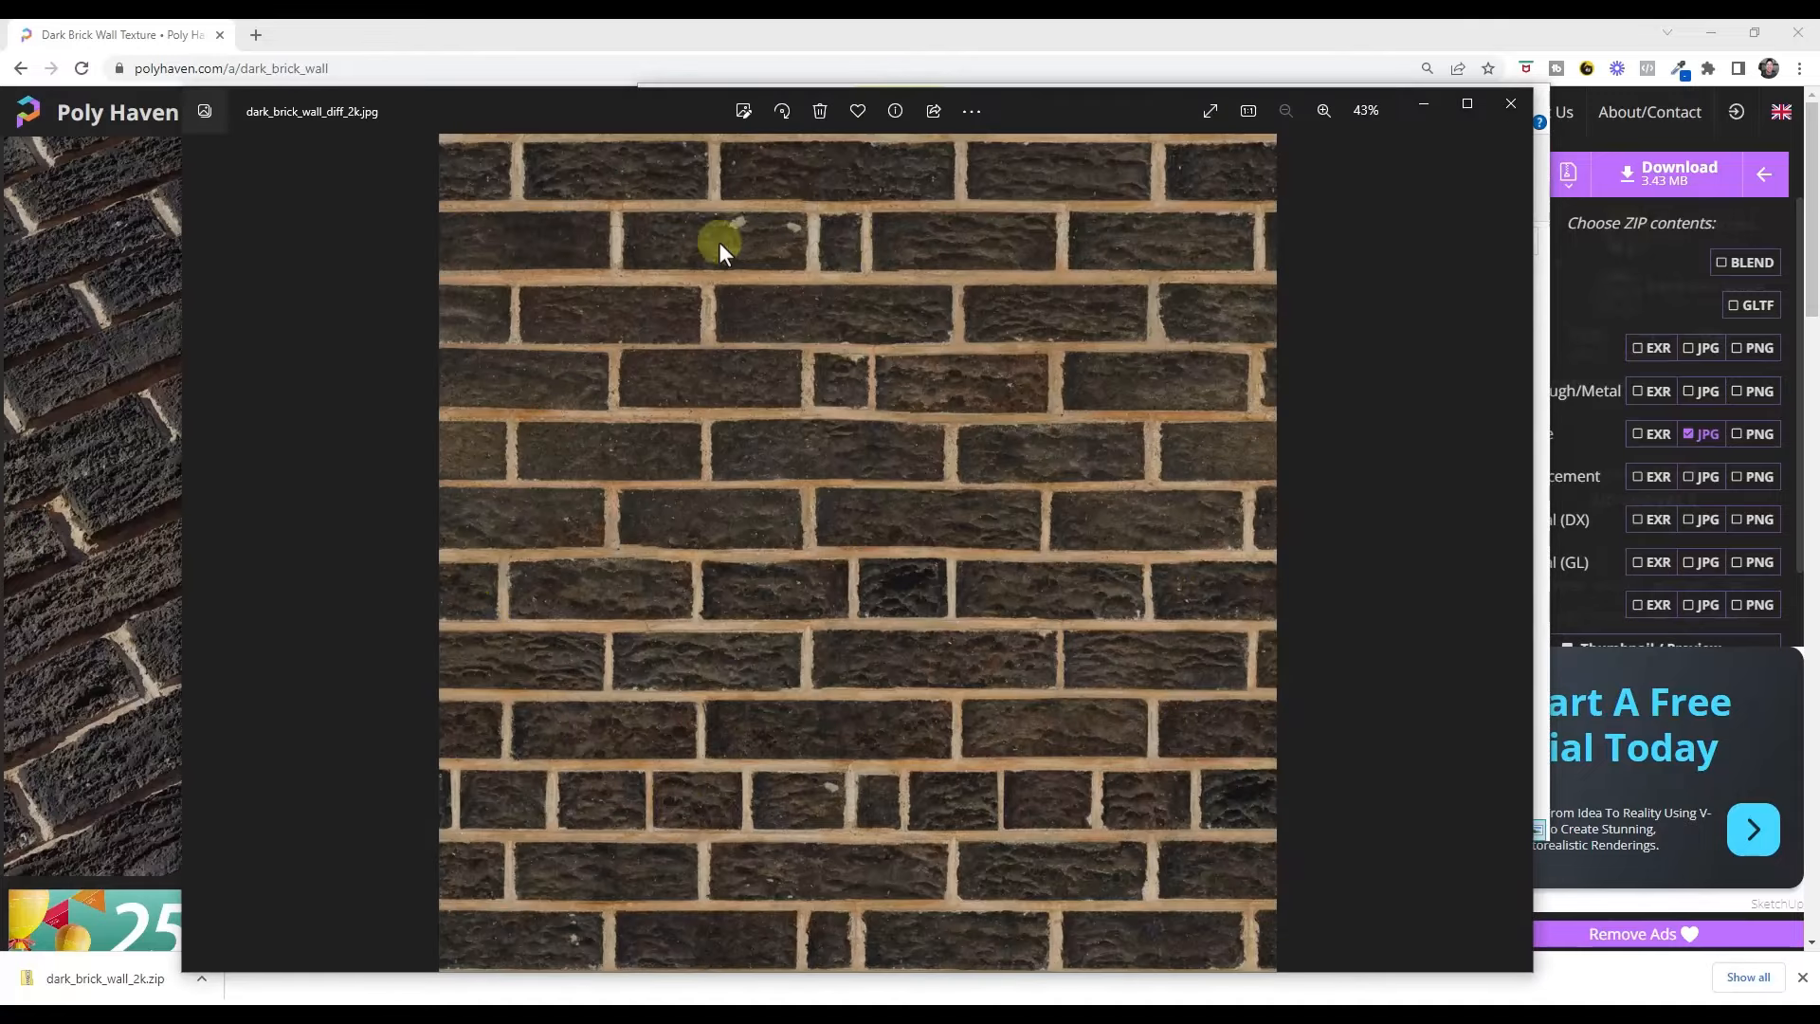
left_click(1515, 104)
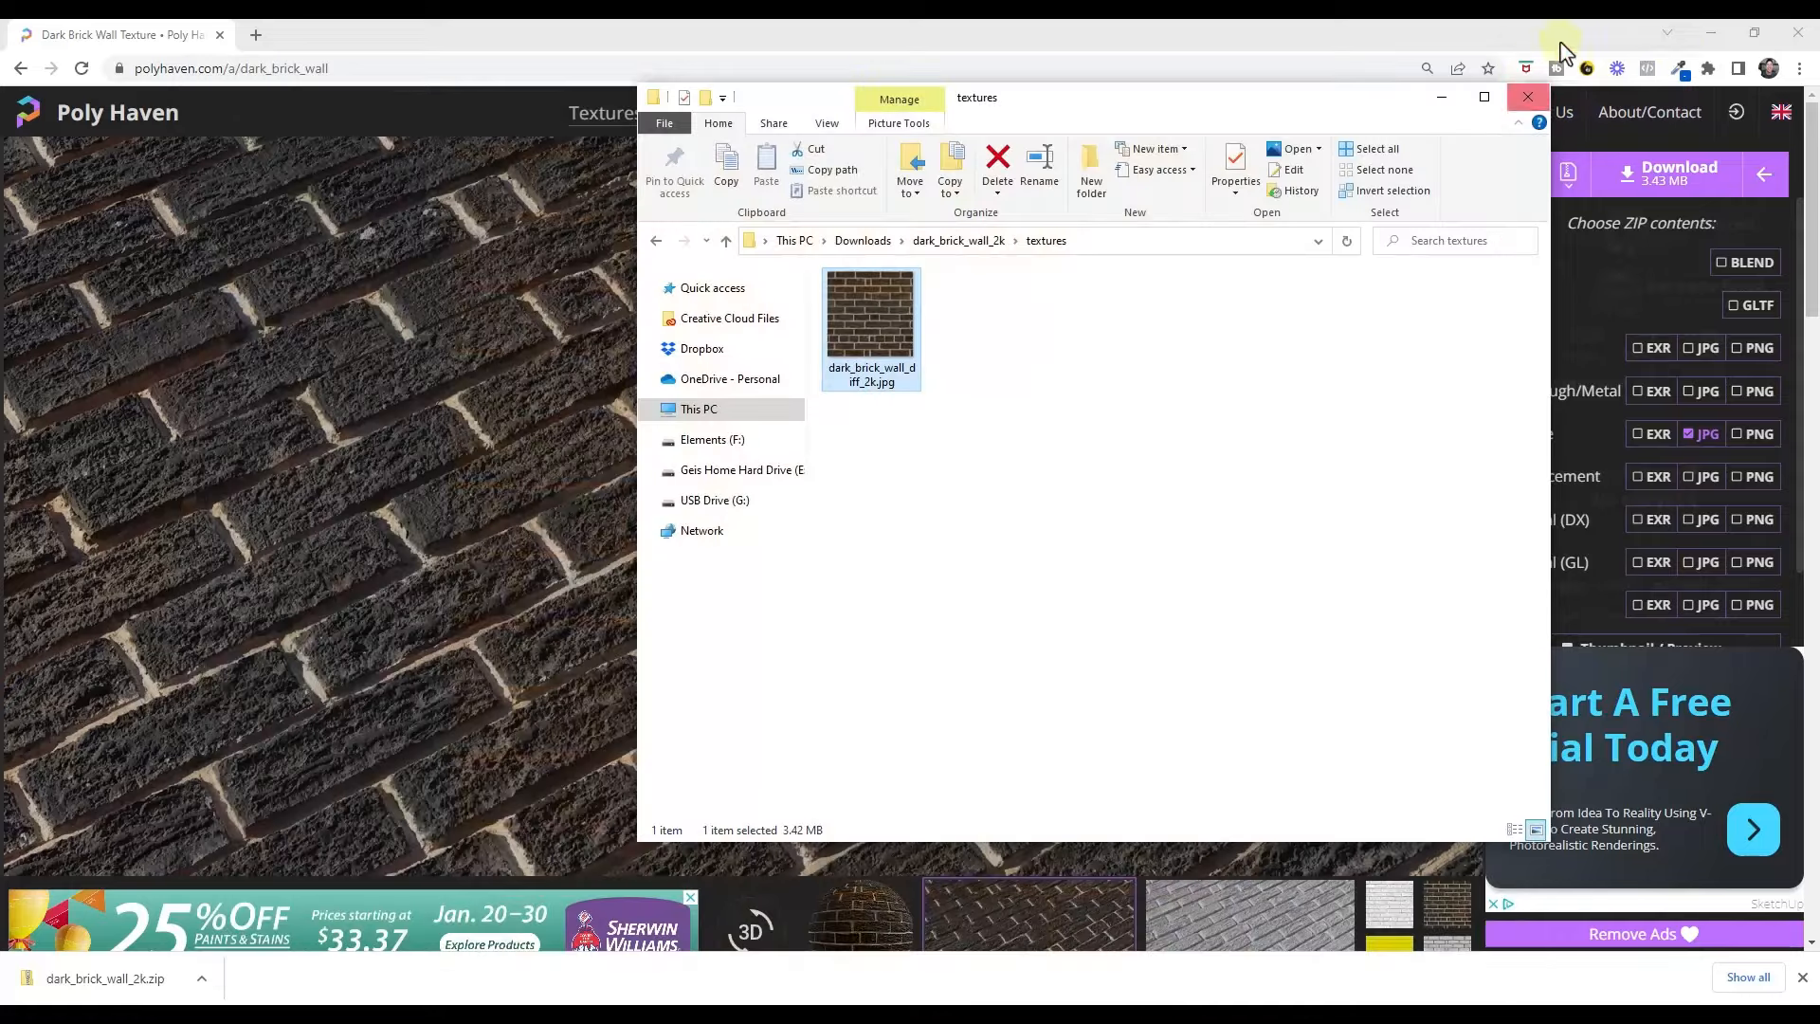
Switch to SketchUp and start a new material named Dark Brick
left_click_drag(1069, 116, 530, 124)
left_click(1711, 33)
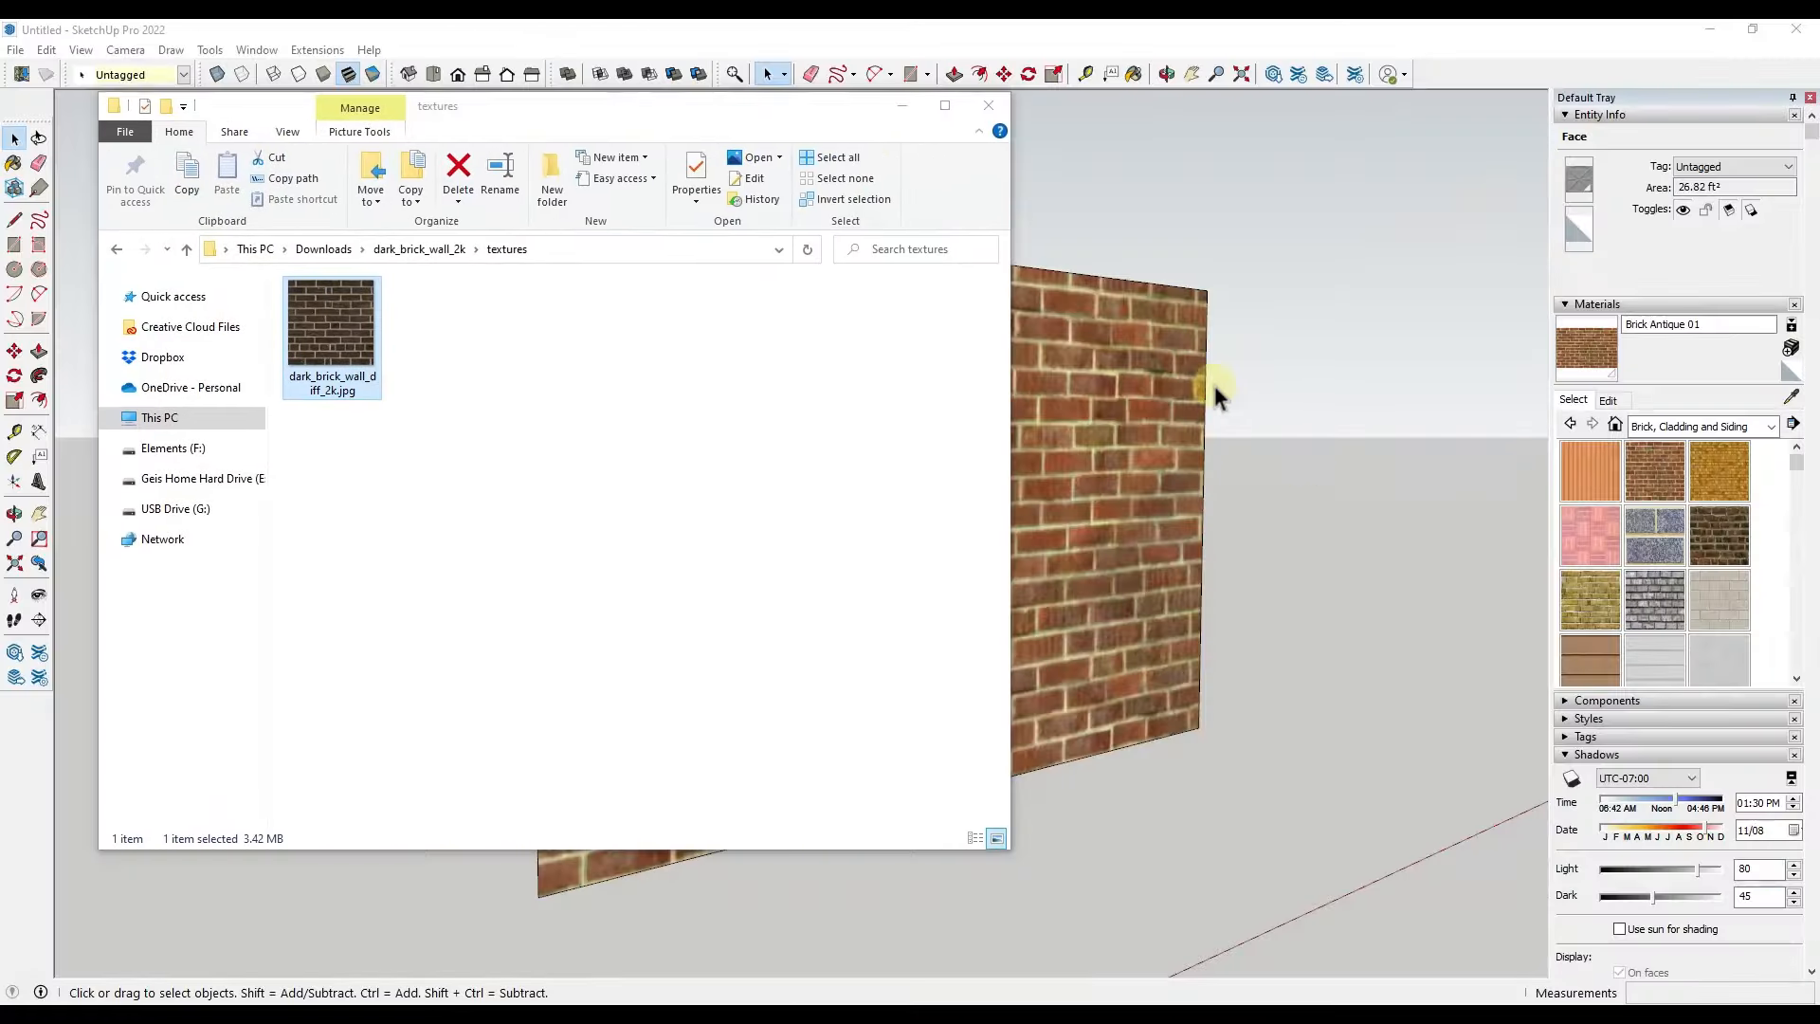
left_click(1244, 361)
mouse_move(1362, 453)
middle_mouse_down()
mouse_move(1129, 372)
mouse_move(1146, 464)
middle_mouse_up()
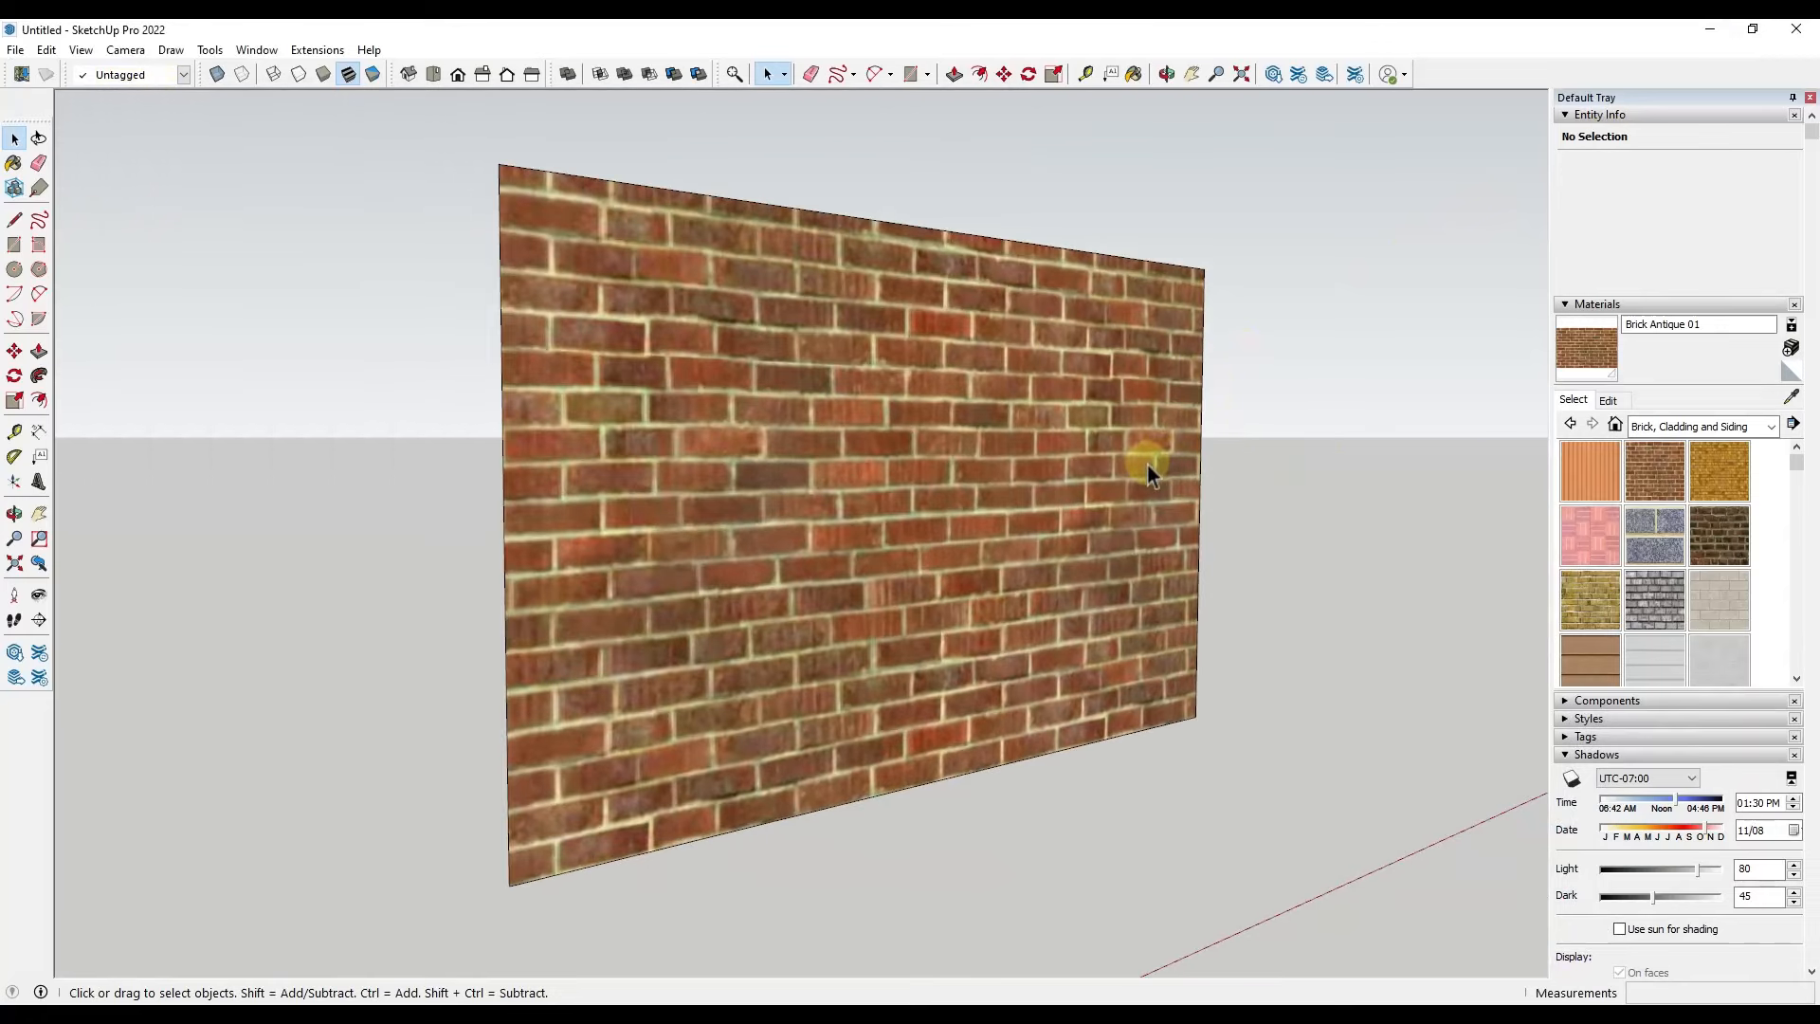
left_click(1790, 349)
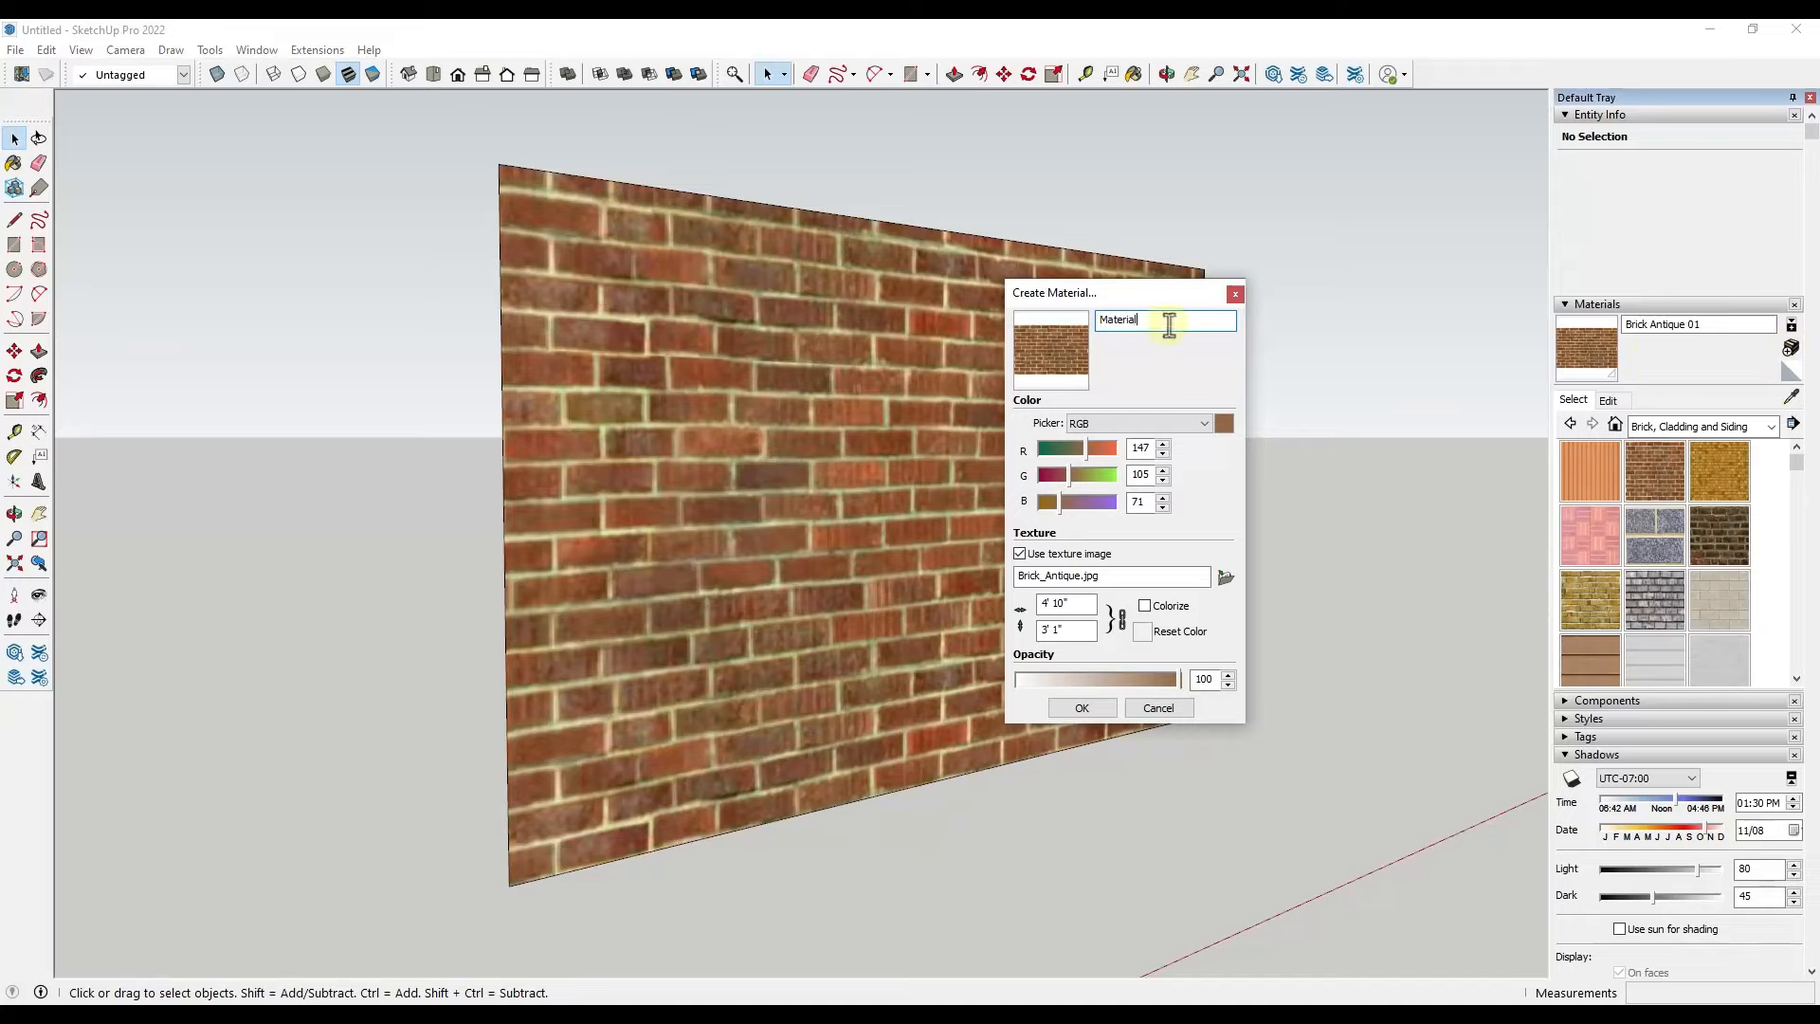
double_click(1166, 322)
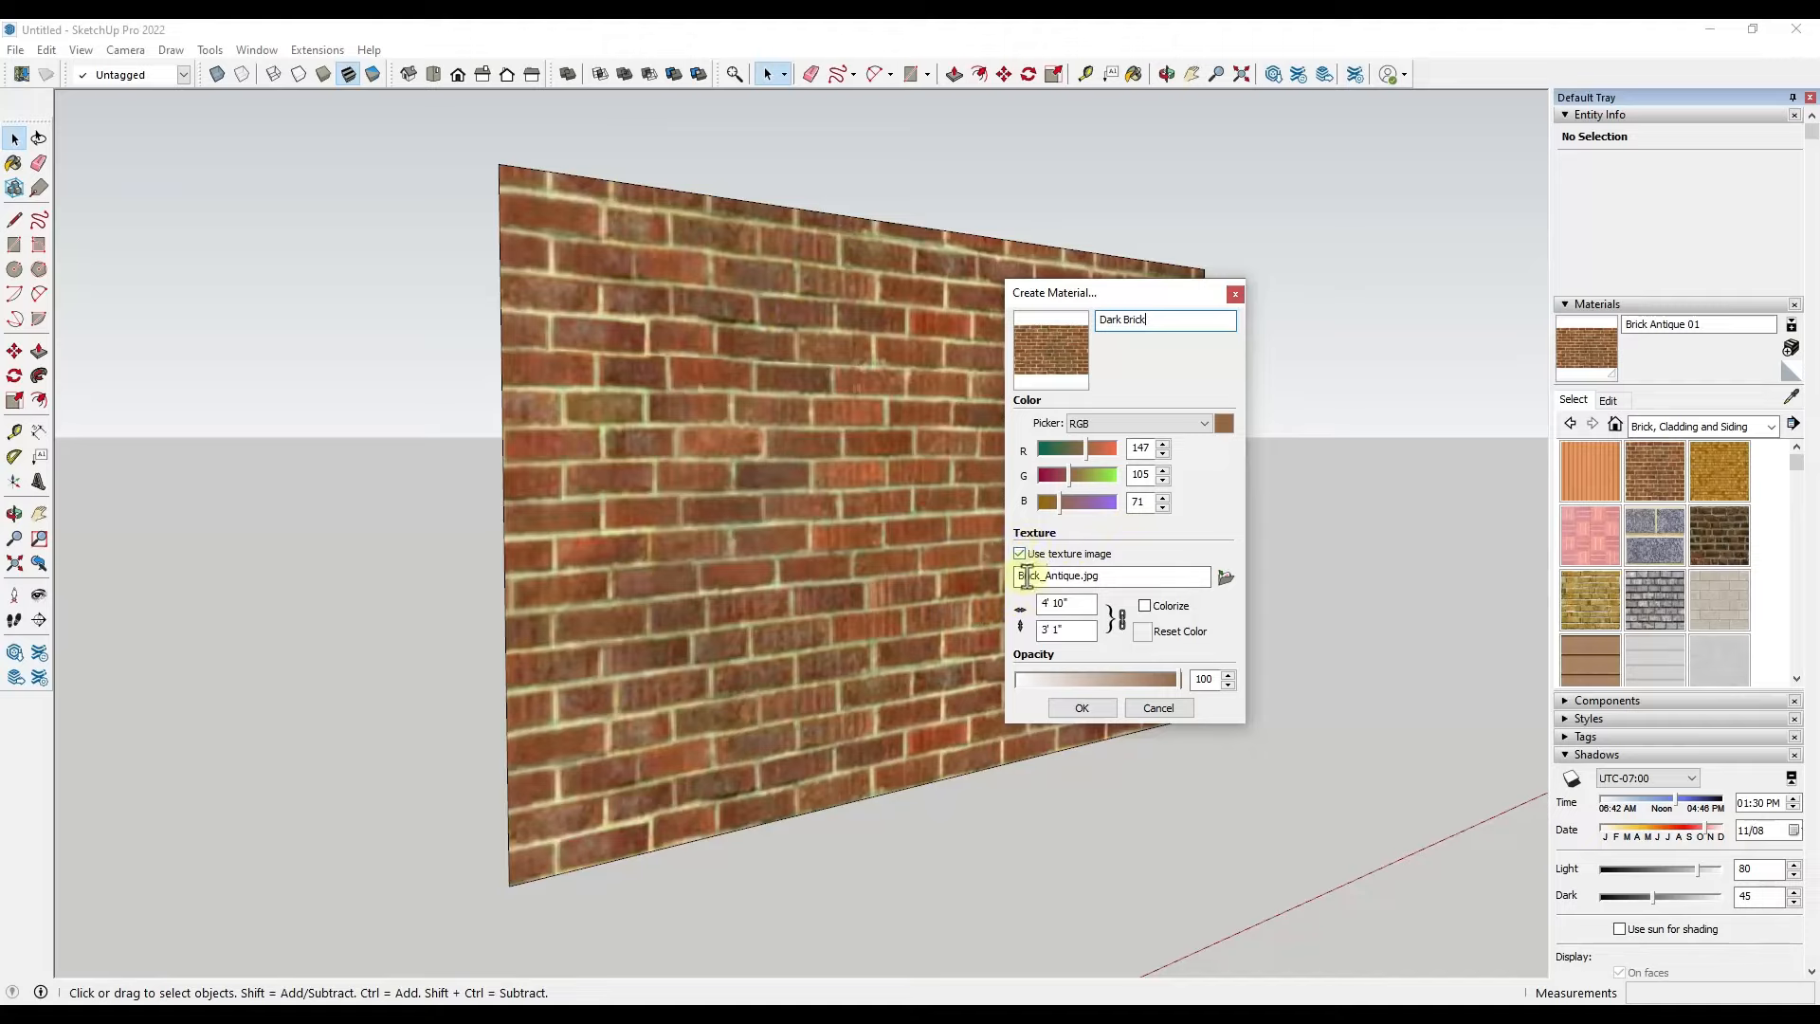
Use dark_brick_wall_diff_2k.jpg as the new material's texture image and paint the wall face with the Dark Brick material
left_click(1129, 579)
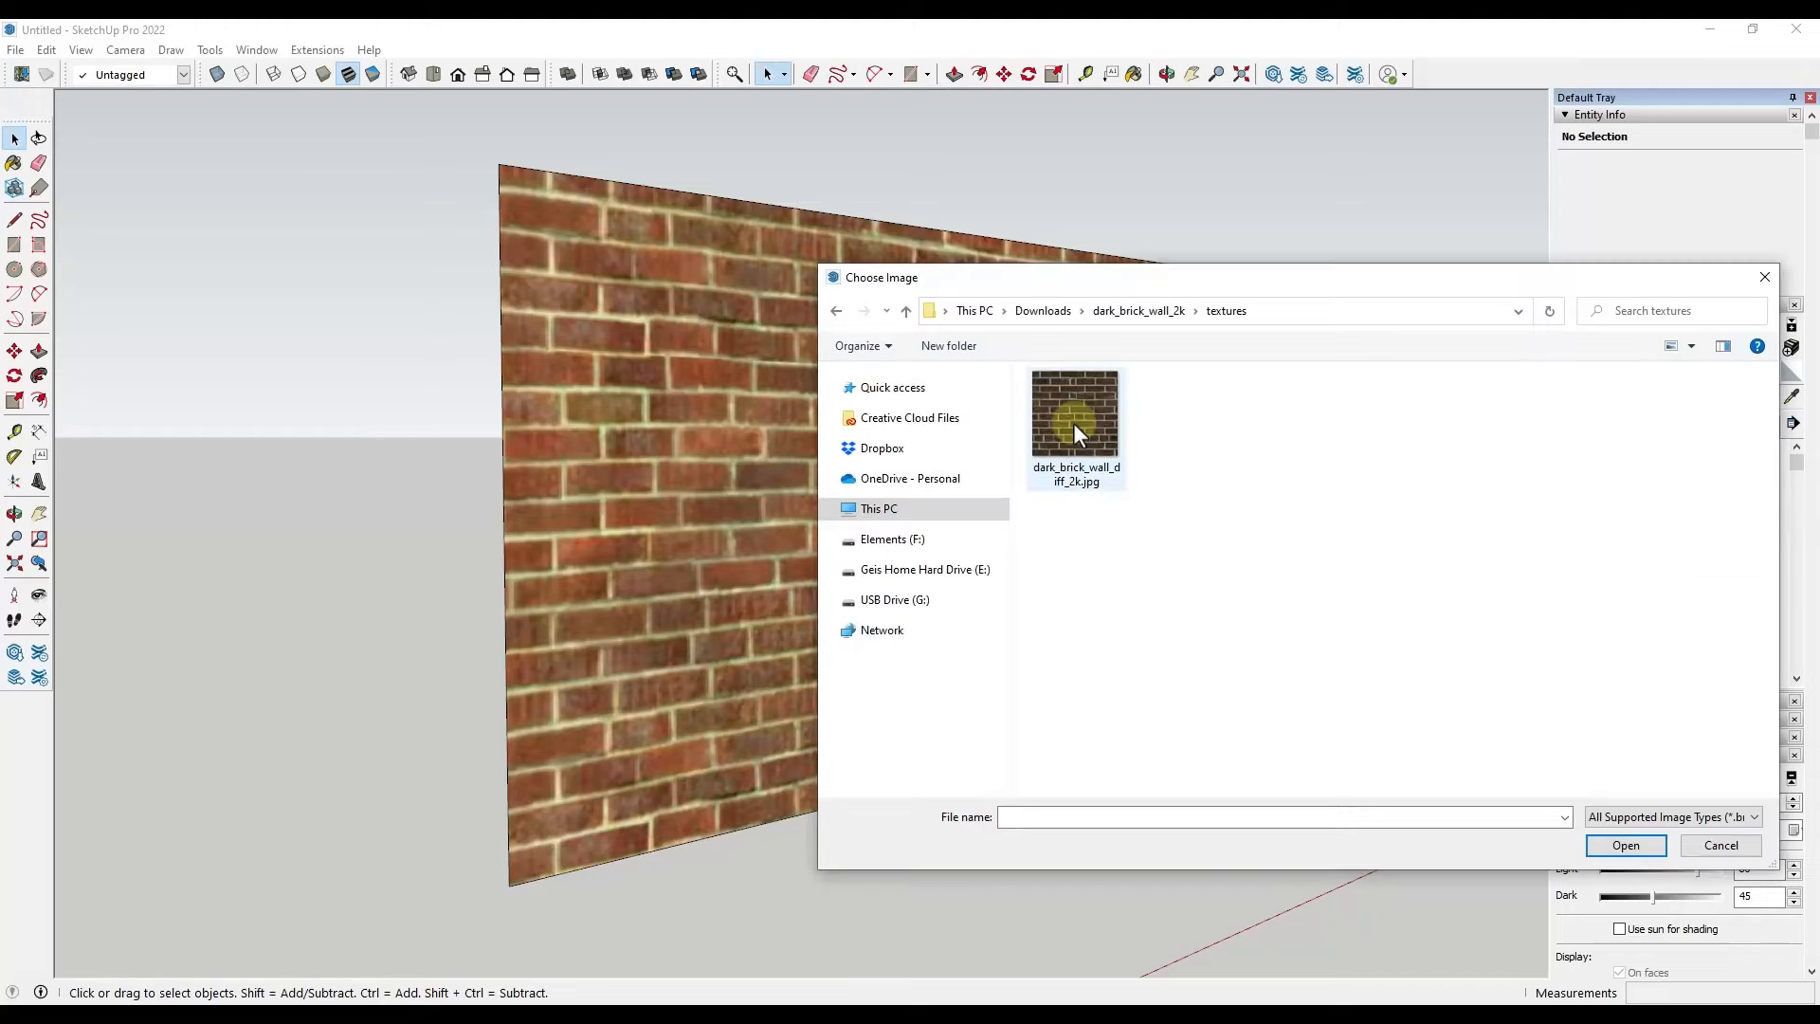
double_click(1072, 423)
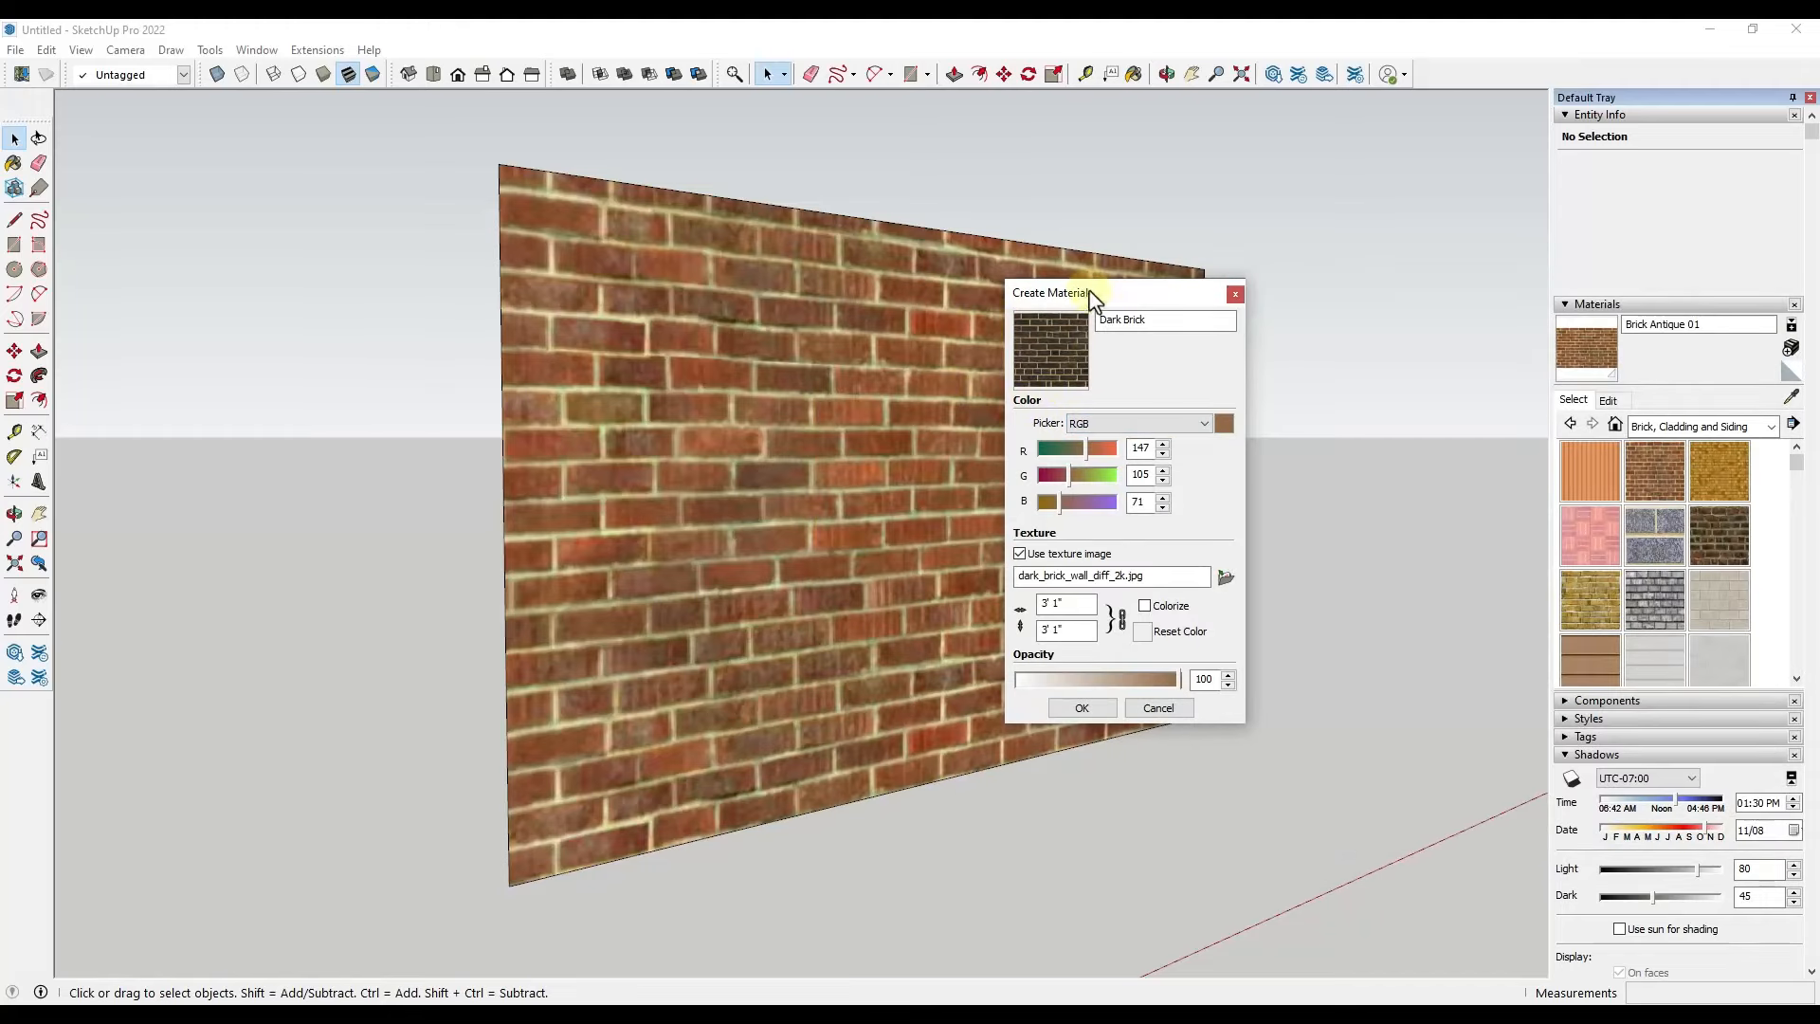
left_click(1090, 708)
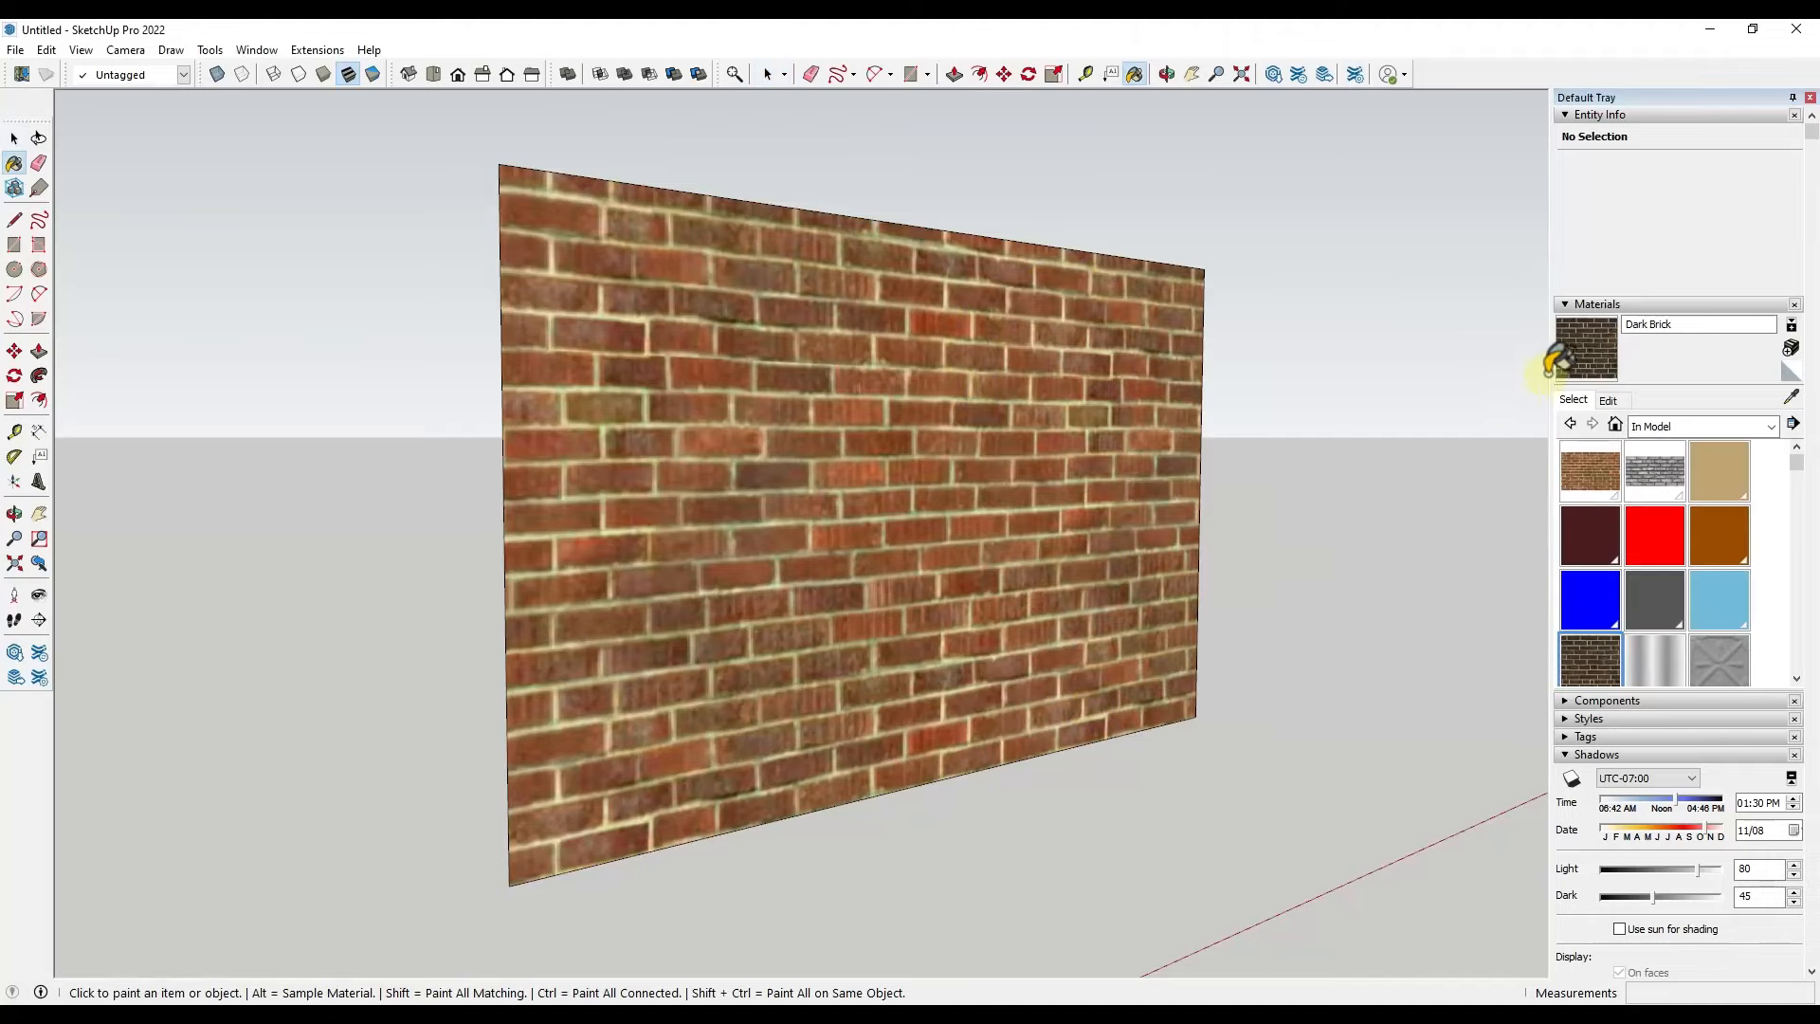
left_click(926, 457)
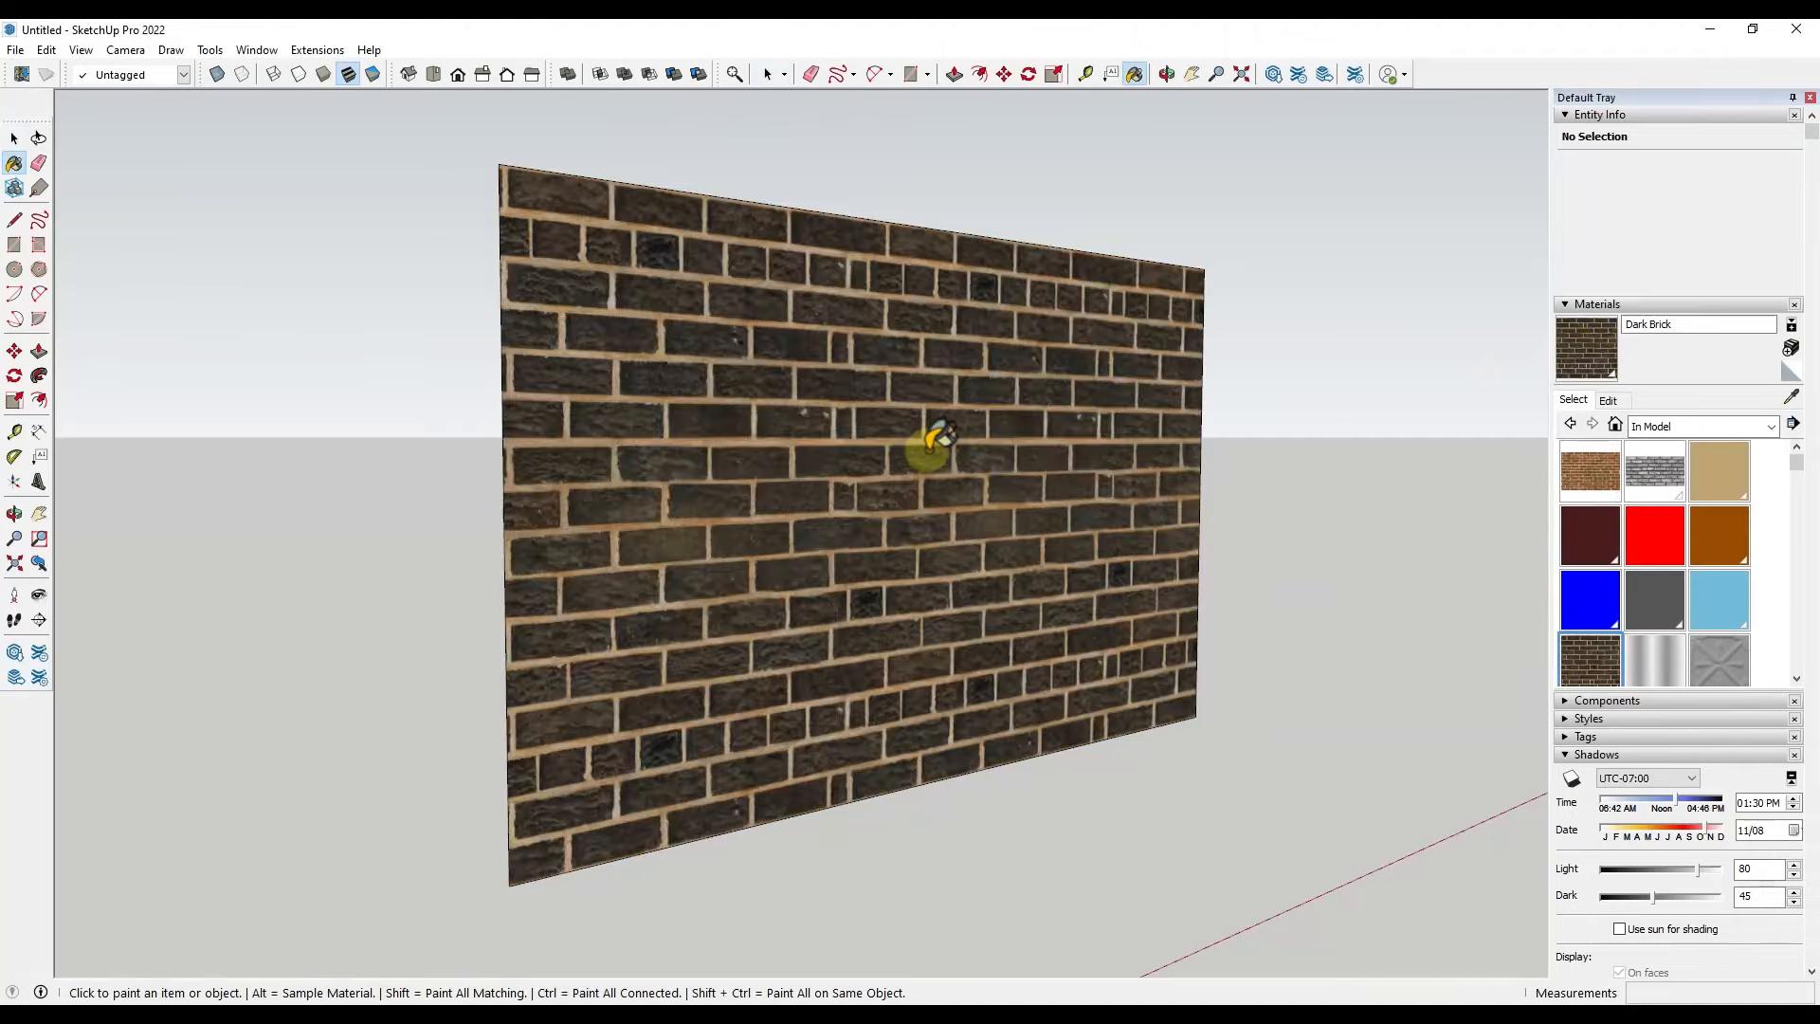
Examine the Dark Brick texture's detail and tiling on the wall, both close up and from a distance
scroll(848, 488, "up", 5)
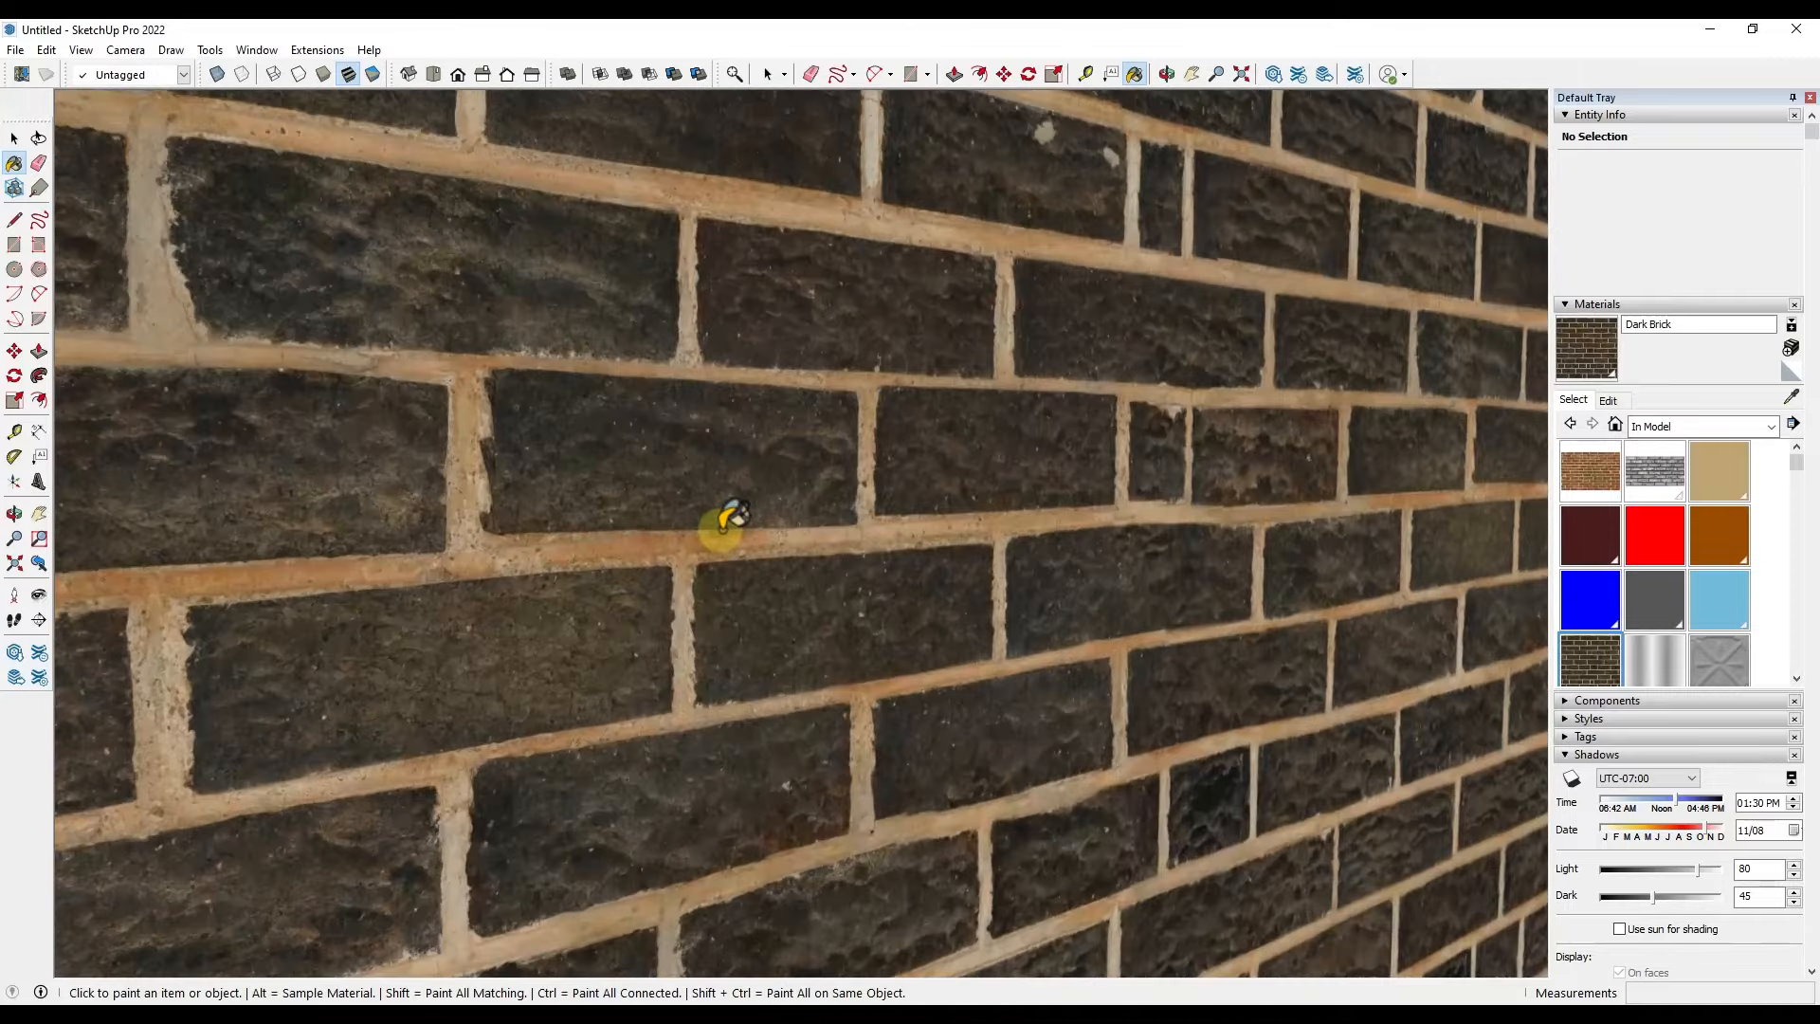
scroll(725, 526, "down", 5)
mouse_move(671, 557)
middle_mouse_down()
mouse_move(861, 531)
mouse_move(1137, 548)
mouse_move(701, 561)
middle_mouse_up()
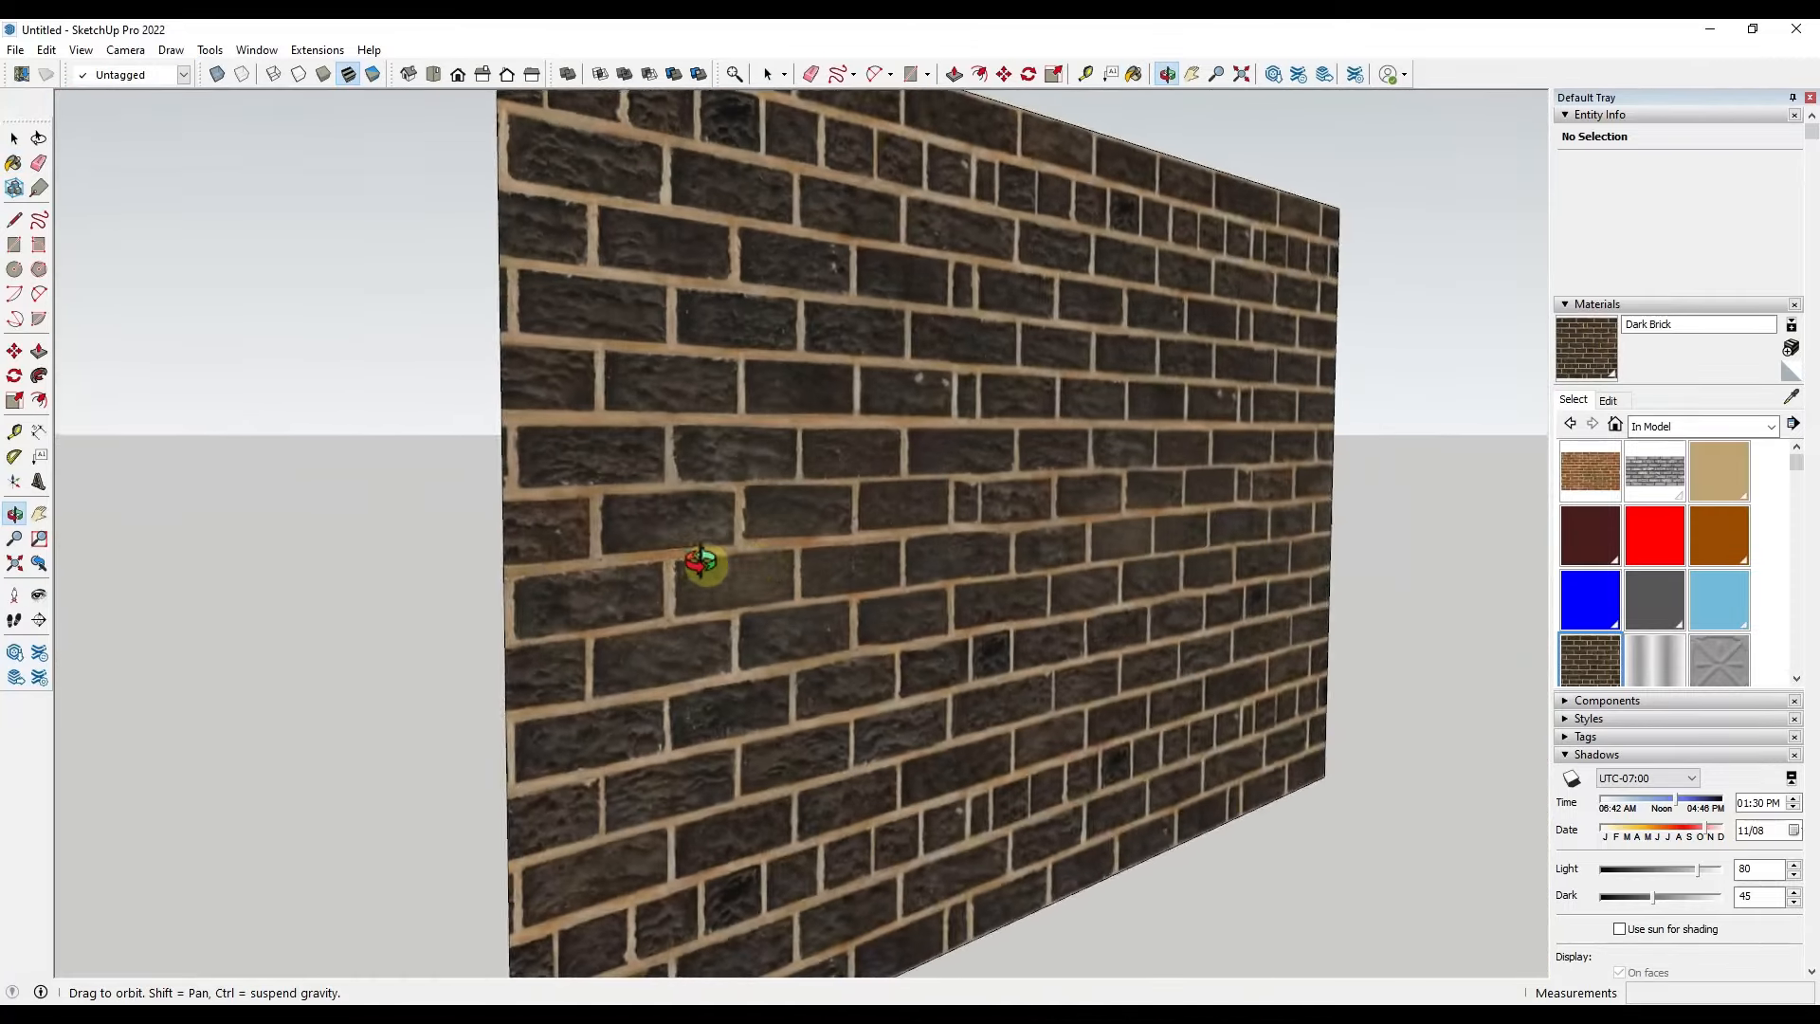
scroll(987, 520, "up", 8)
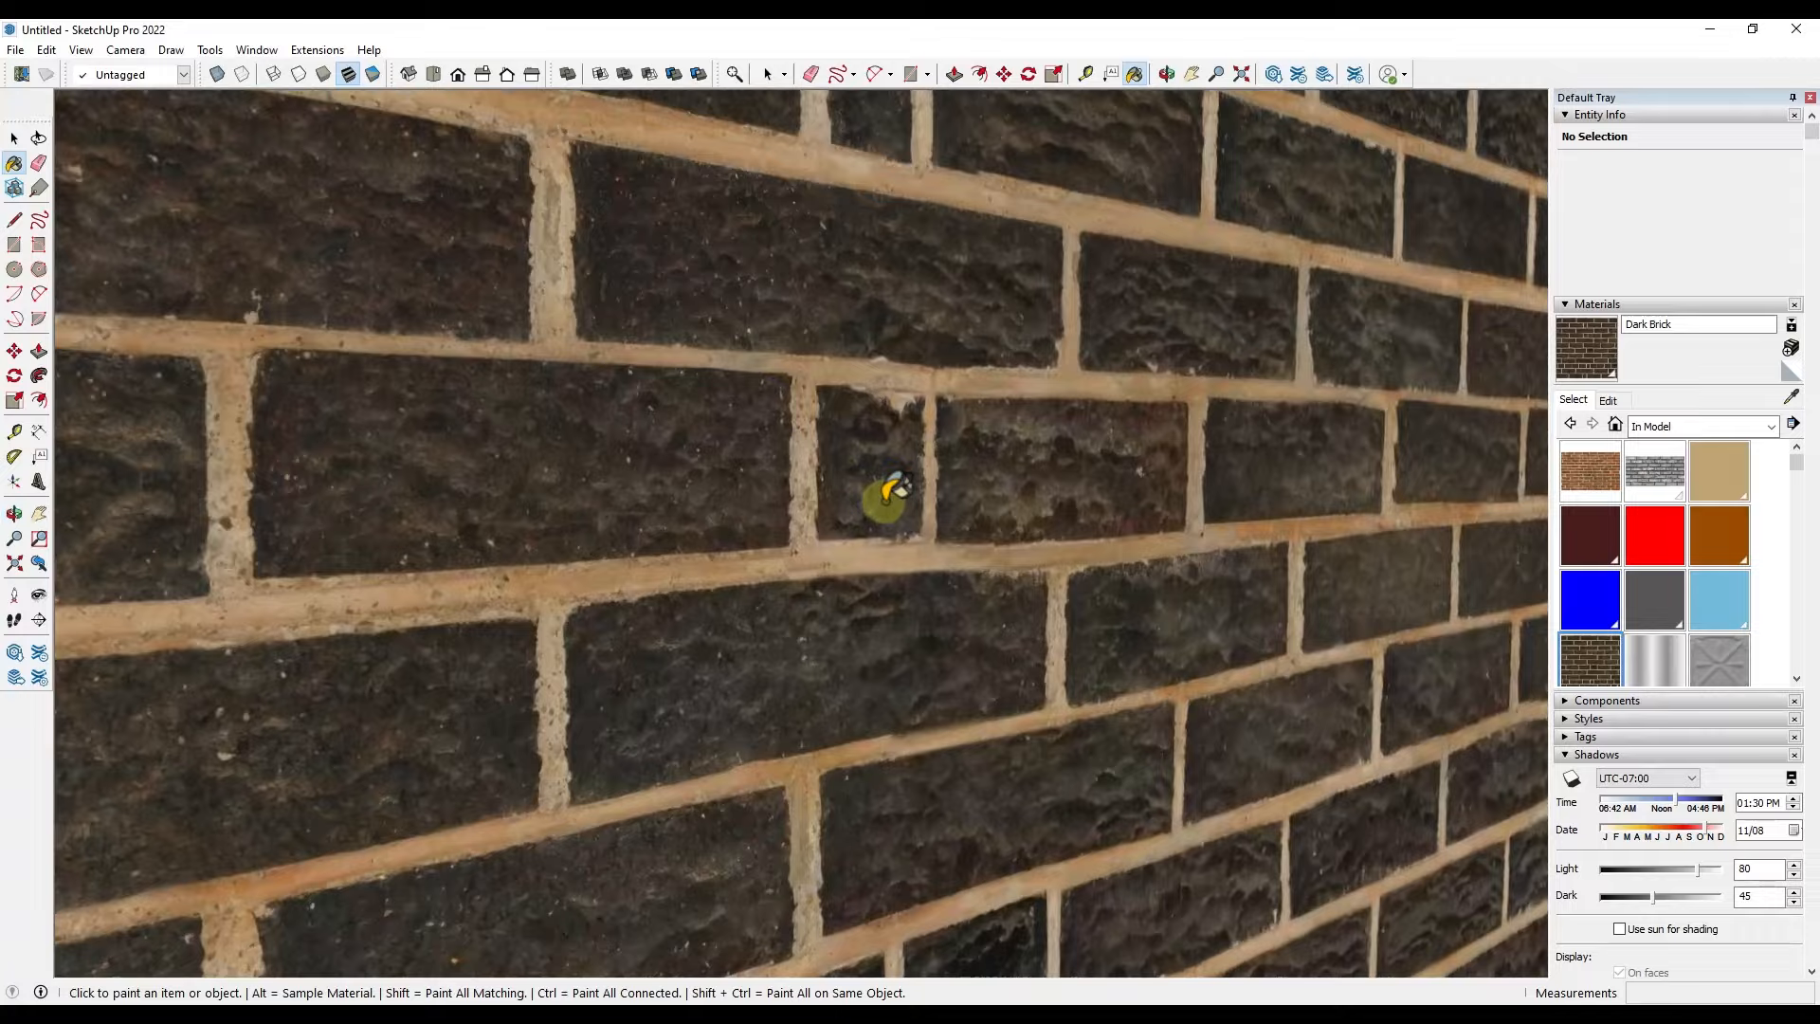
scroll(891, 488, "down", 8)
mouse_move(1210, 516)
middle_mouse_down()
mouse_move(821, 515)
mouse_move(680, 492)
mouse_move(1077, 528)
mouse_move(1182, 492)
mouse_move(1083, 524)
middle_mouse_up()
scroll(1122, 516, "down", 8)
scroll(1230, 506, "up", 5)
scroll(801, 486, "down", 3)
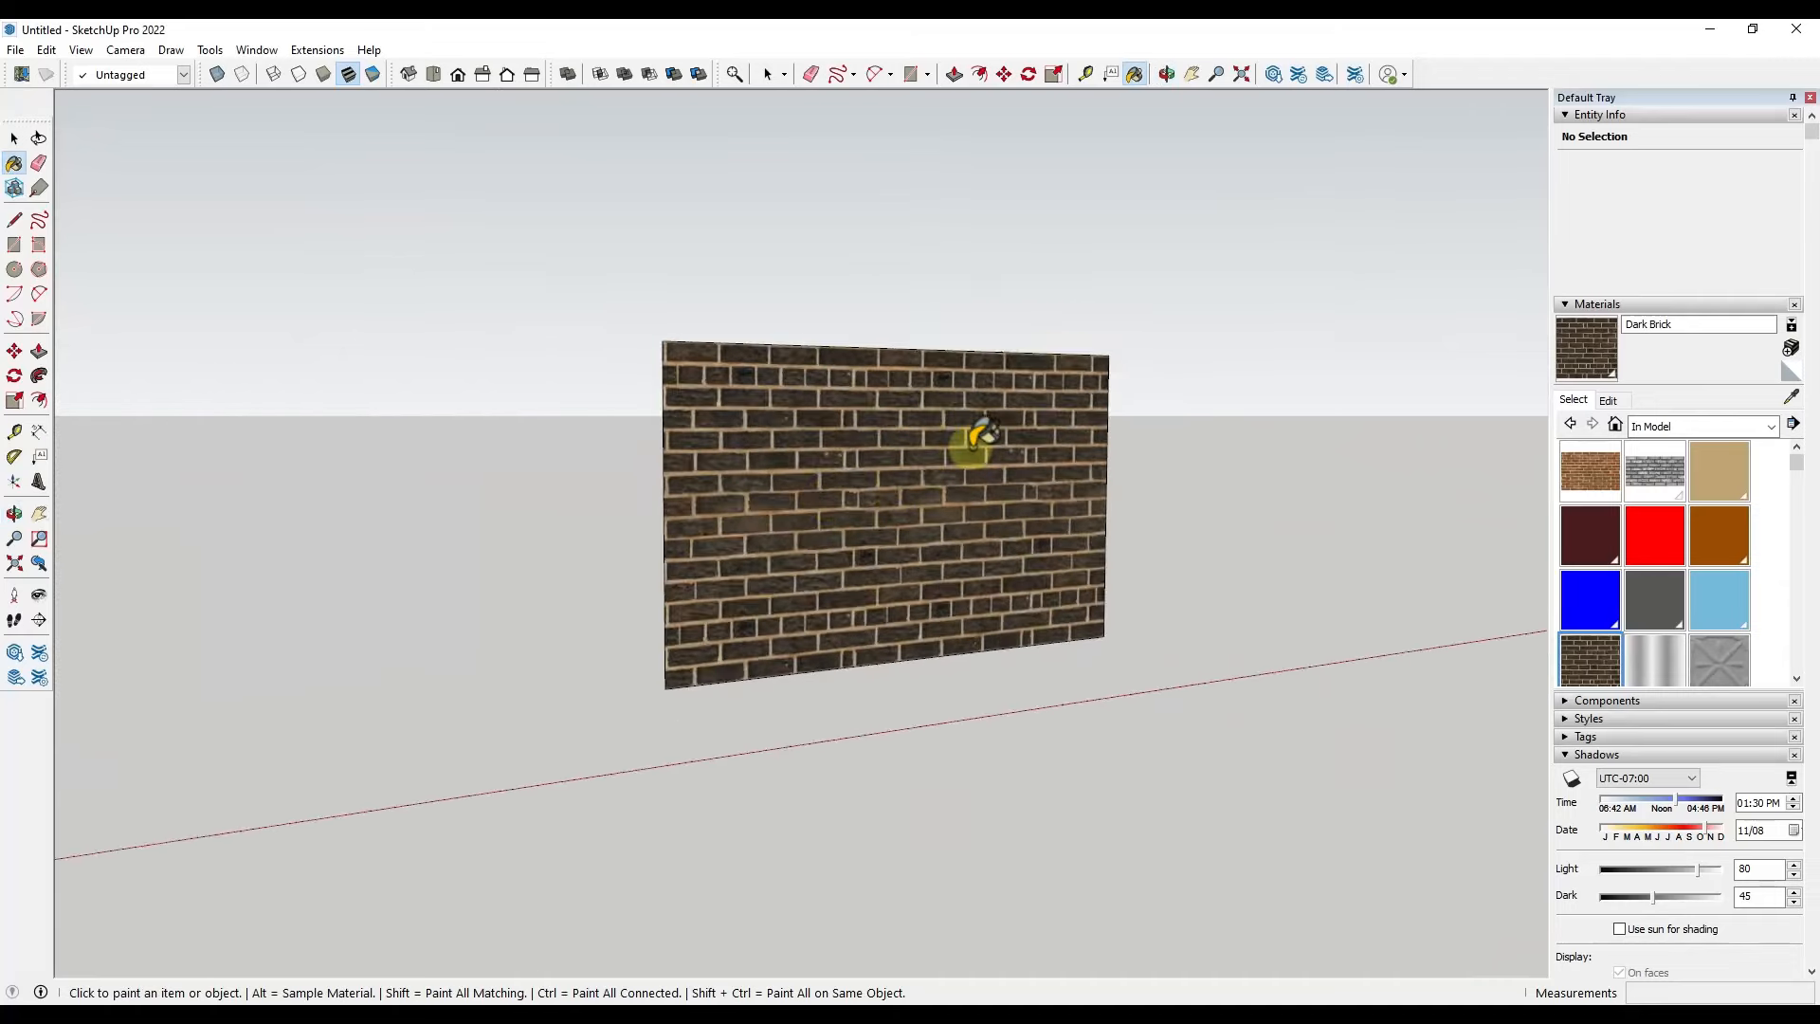
scroll(981, 445, "up", 2)
middle_click_drag(897, 496, 967, 464)
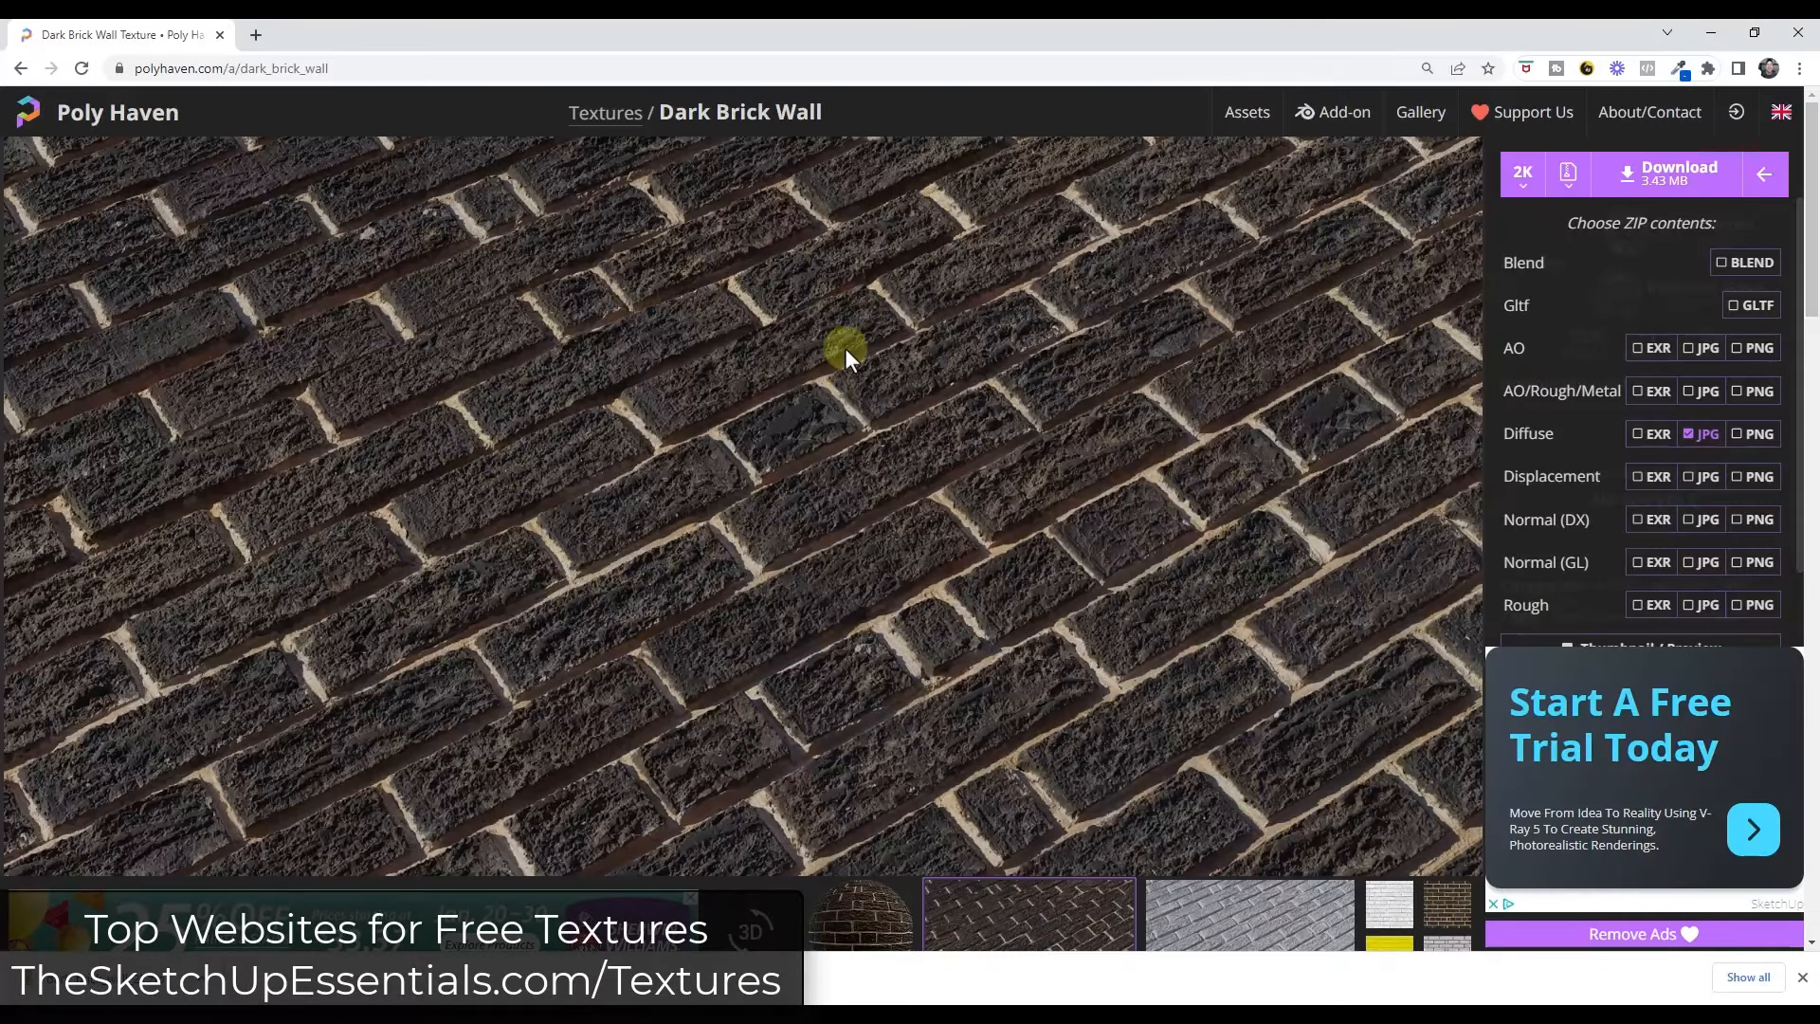
Switch to the browser and look at the download resolutions offered for the Dark Brick Wall texture on Poly Haven
left_click(1519, 180)
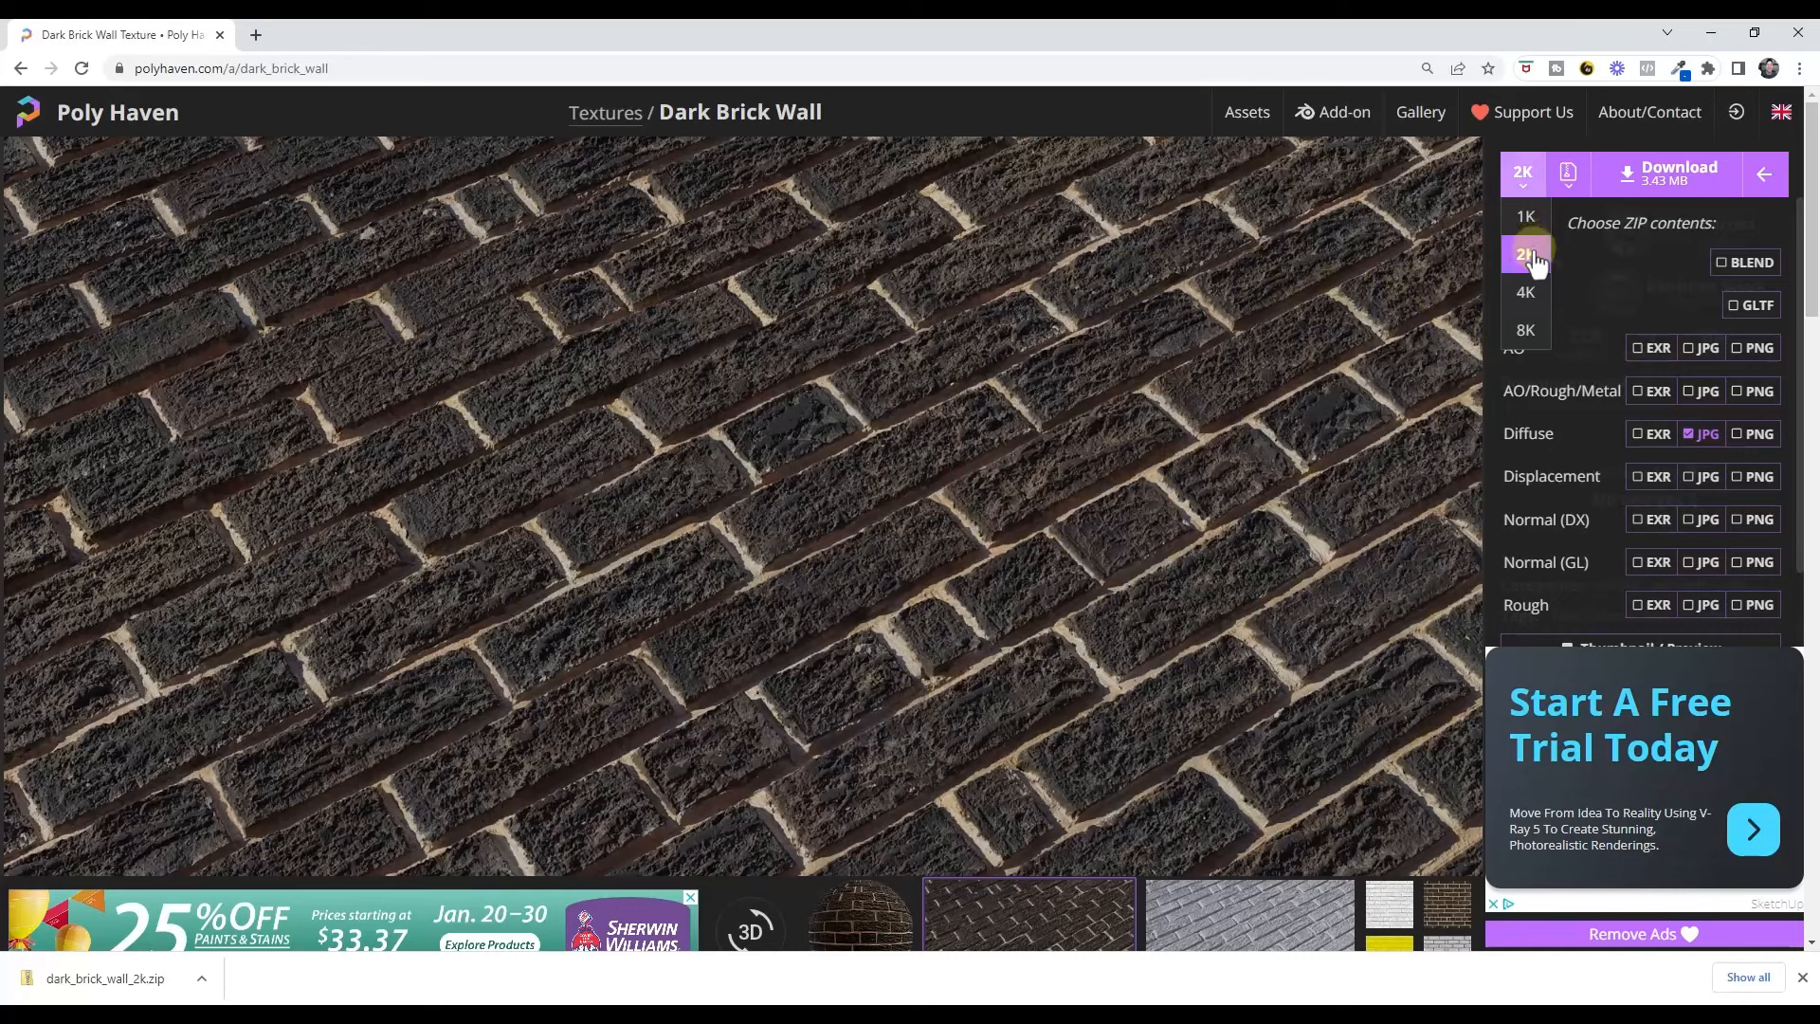
left_click(1525, 330)
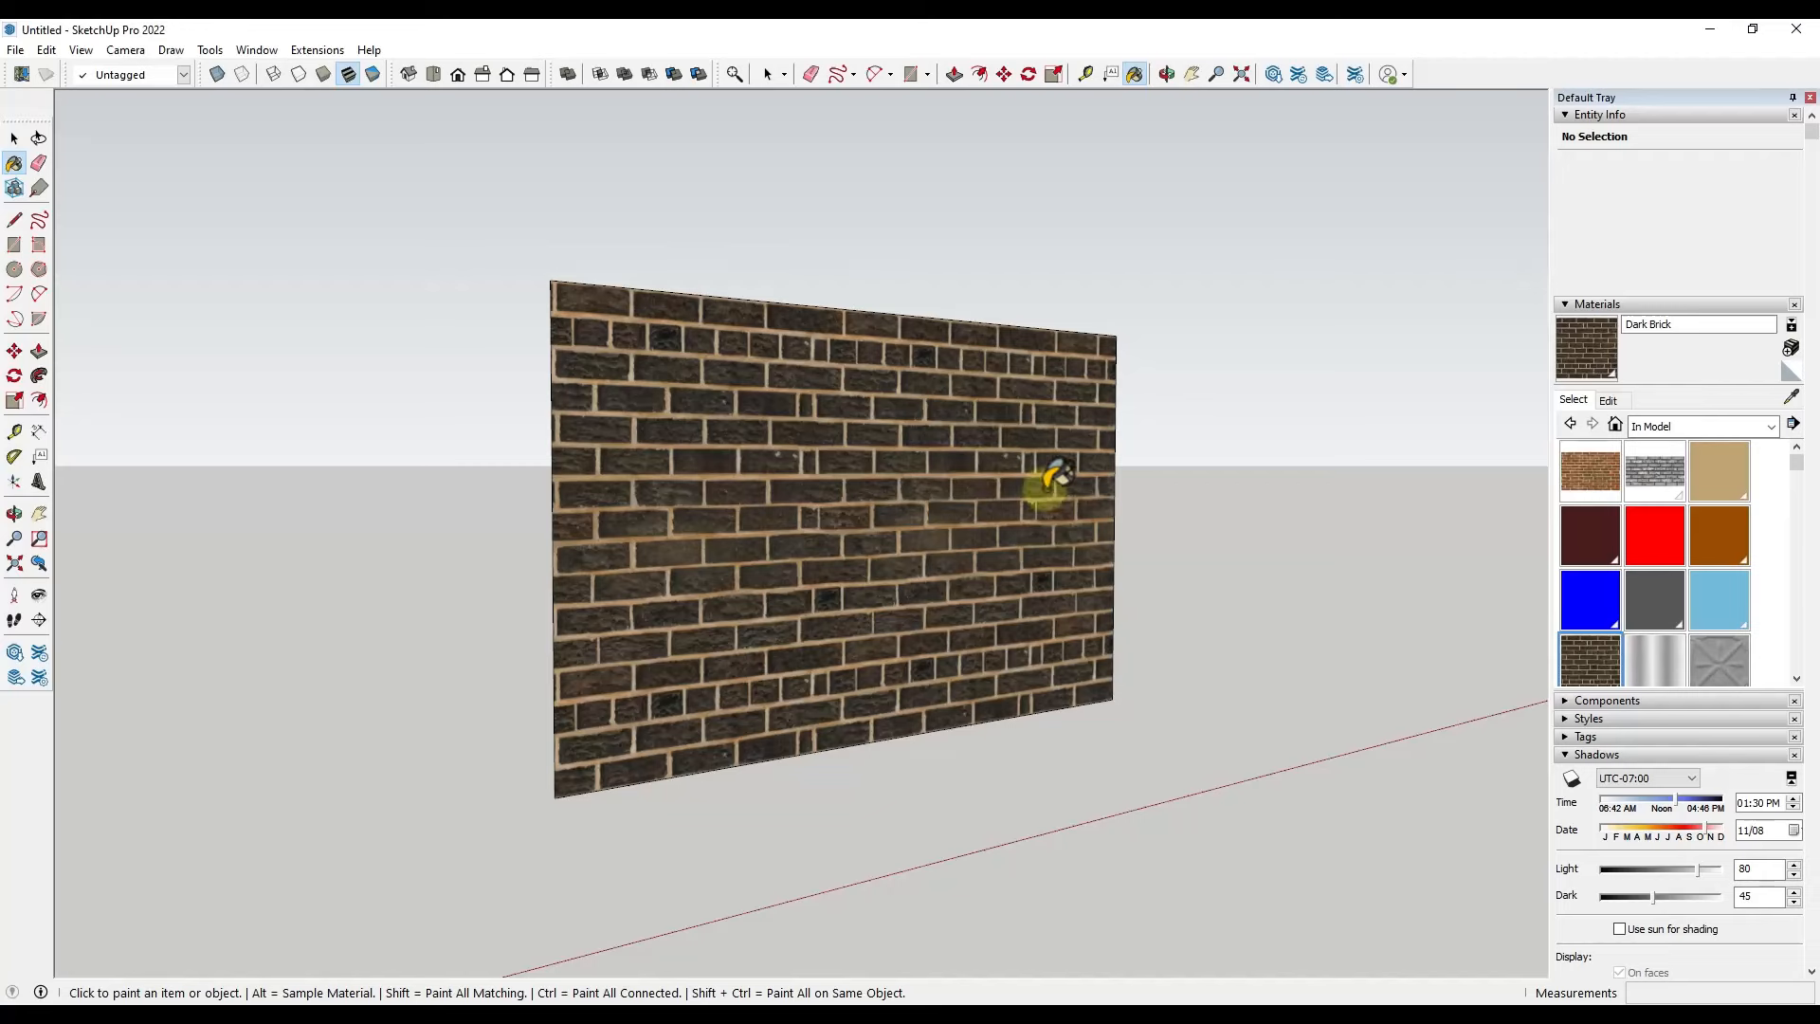
Return to SketchUp and review how the Dark Brick image looks across the whole wall at normal viewing distance
left_click(709, 536)
scroll(702, 542, "up", 3)
scroll(703, 527, "down", 3)
middle_click_drag(704, 527, 740, 518)
scroll(745, 504, "down", 1)
scroll(728, 531, "up", 2)
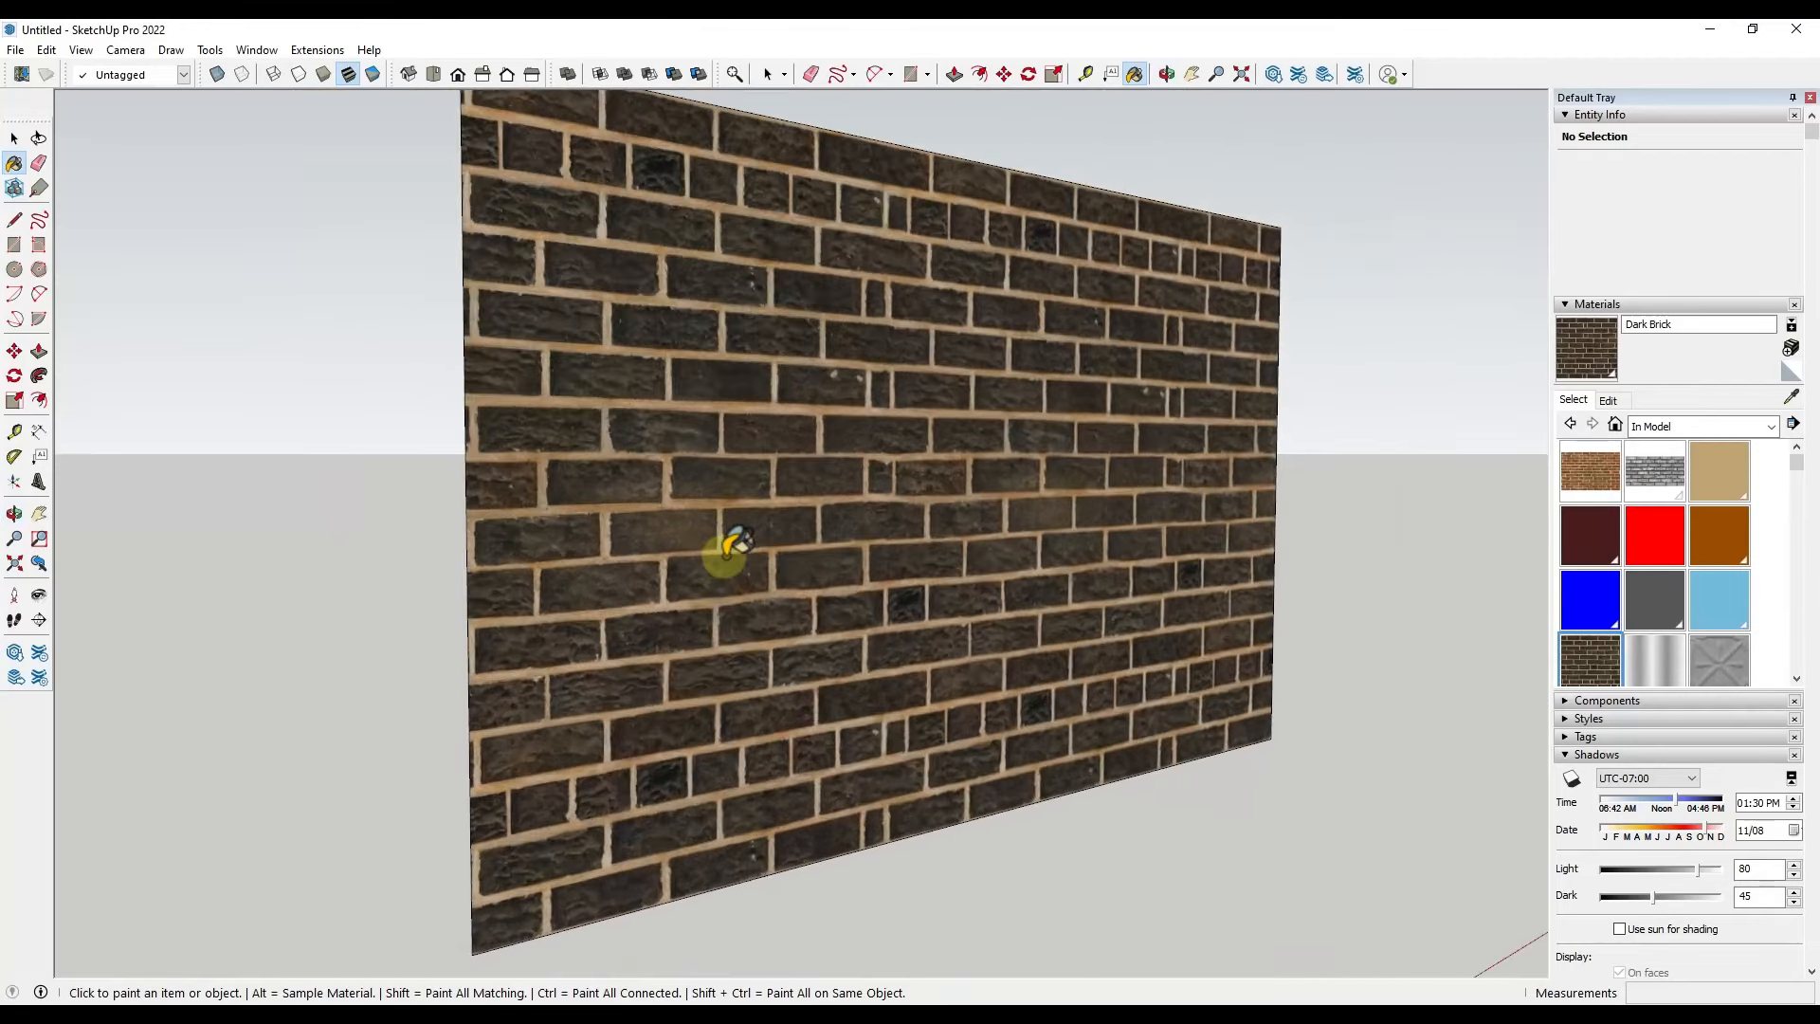
scroll(769, 497, "down", 1)
mouse_move(816, 458)
middle_mouse_down()
mouse_move(833, 475)
mouse_move(816, 467)
middle_mouse_up()
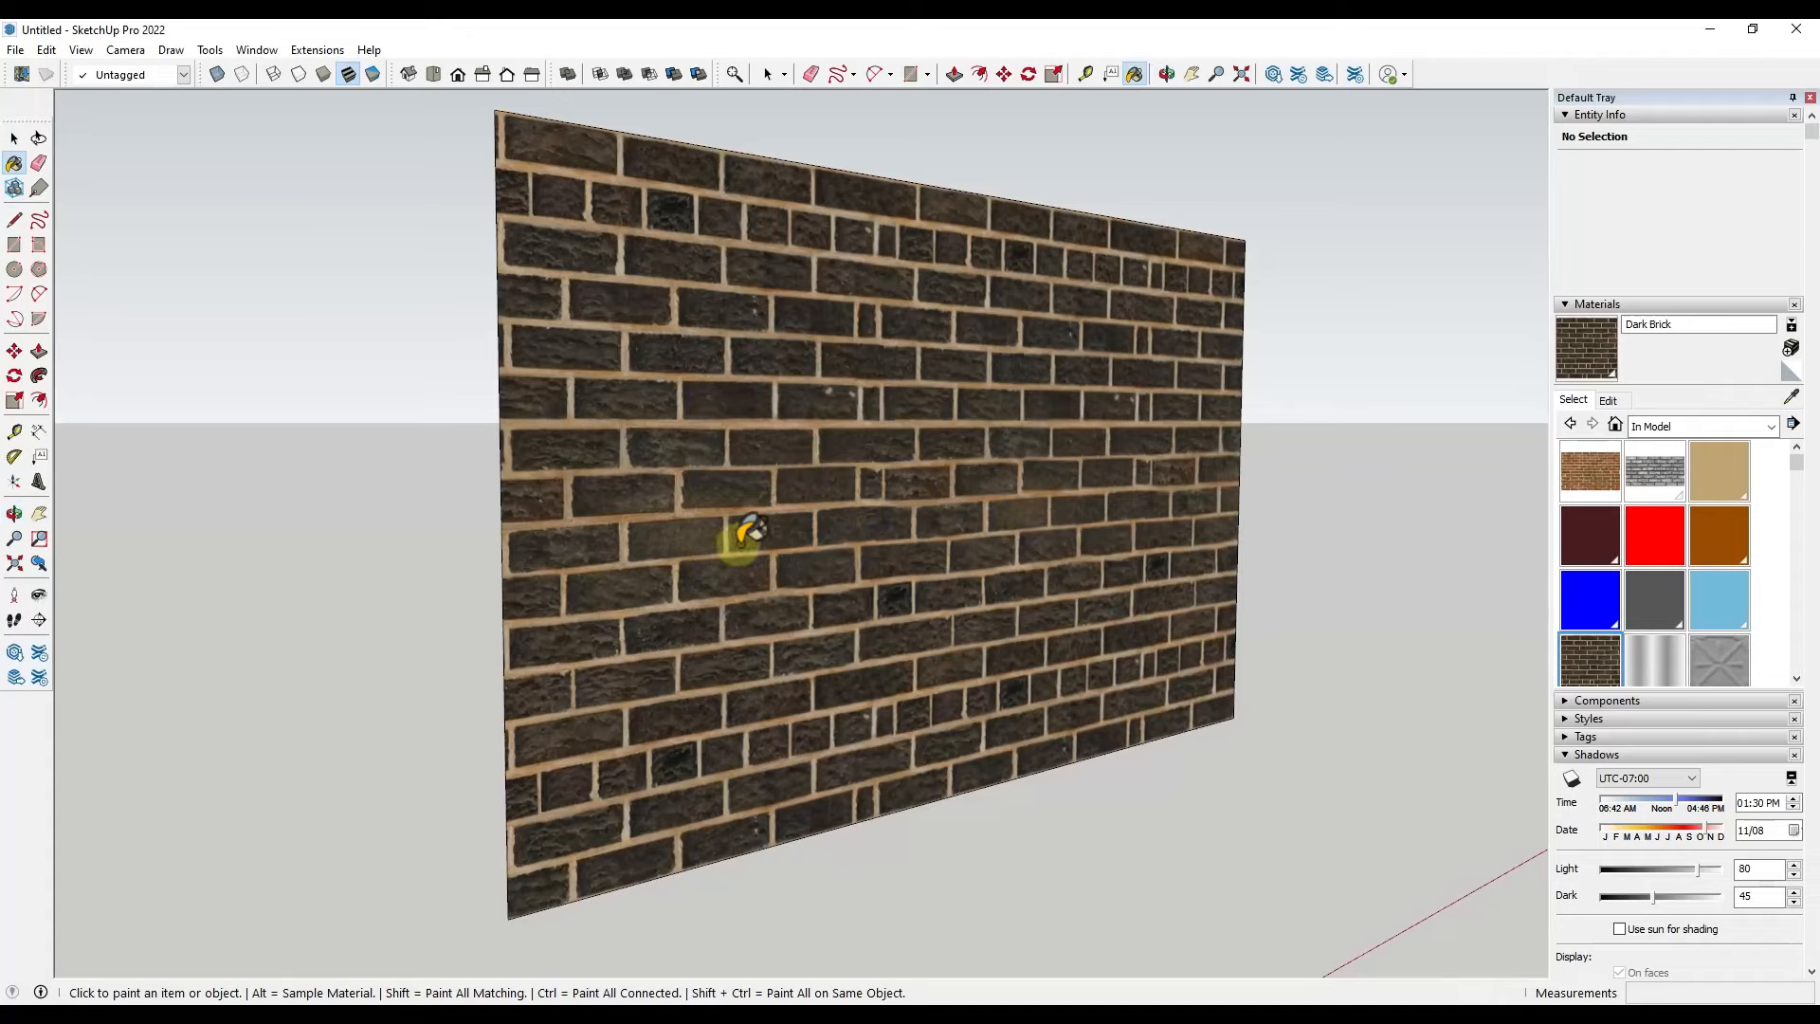
scroll(573, 520, "down", 1)
scroll(593, 495, "up", 2)
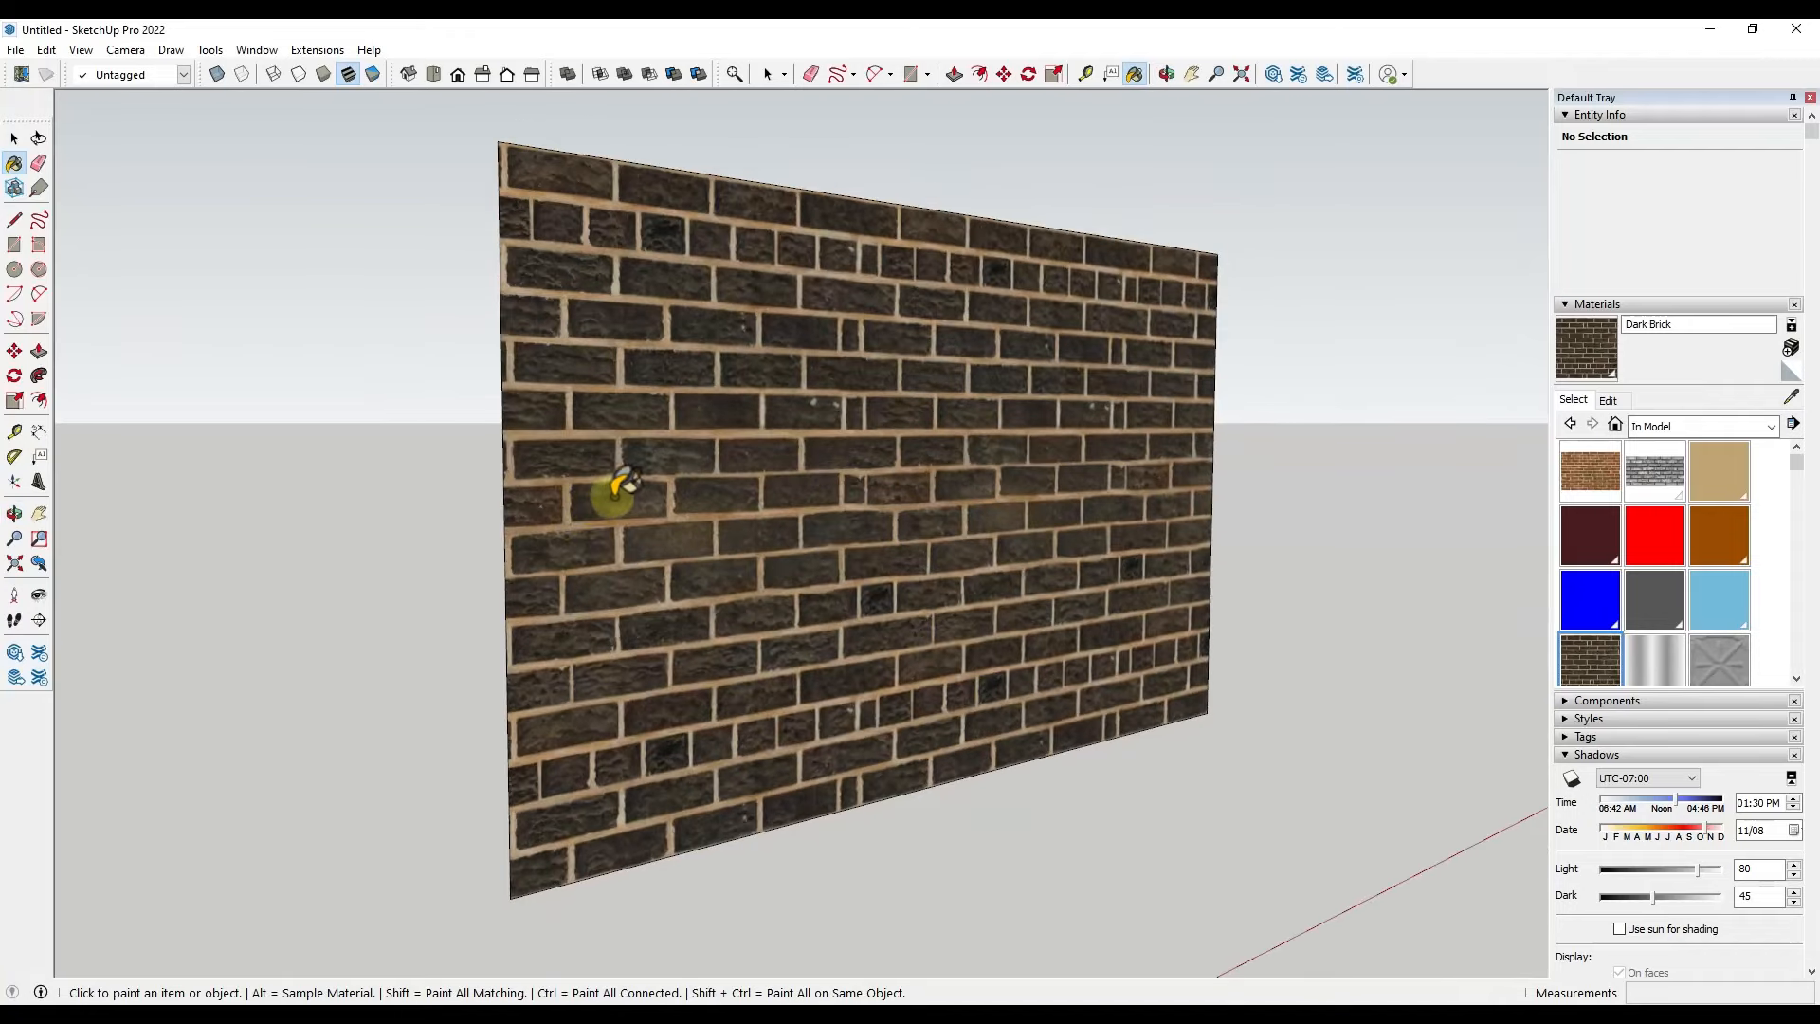
middle_click_drag(758, 488, 775, 487)
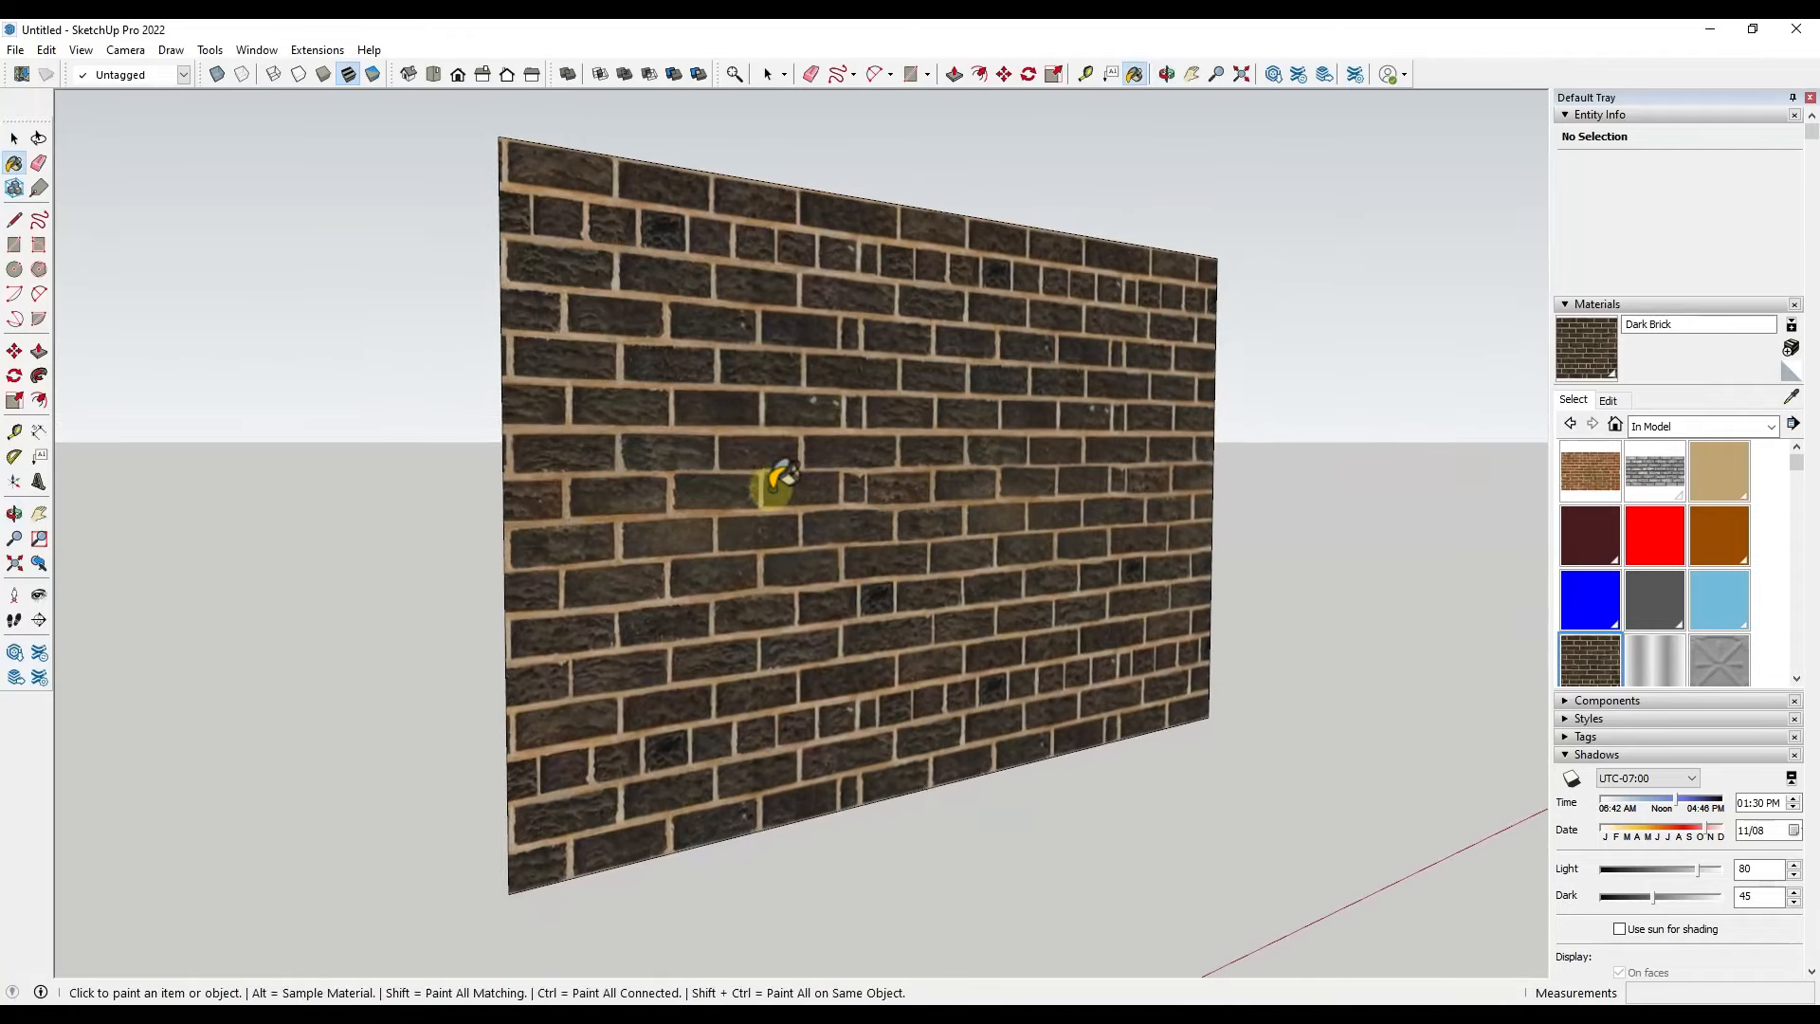
Search the Extension Warehouse for material resizer and open the Material Resizer extension's page
left_click(1297, 76)
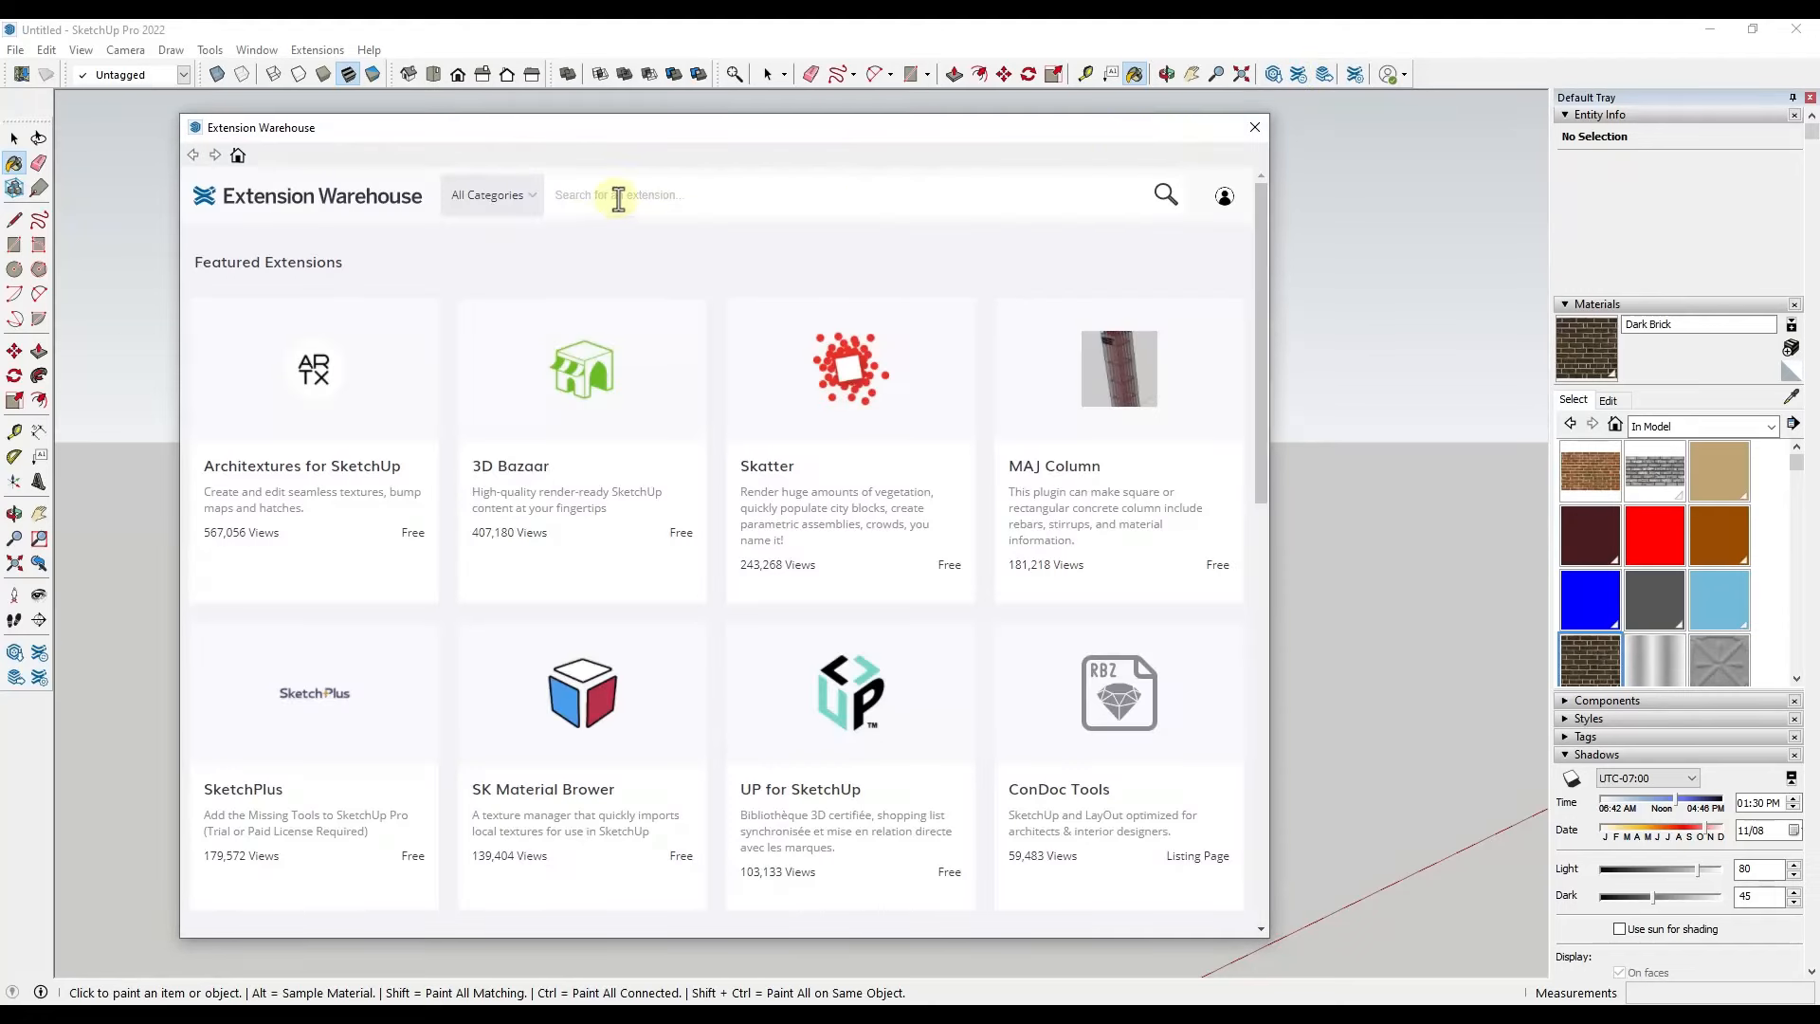
left_click(618, 199)
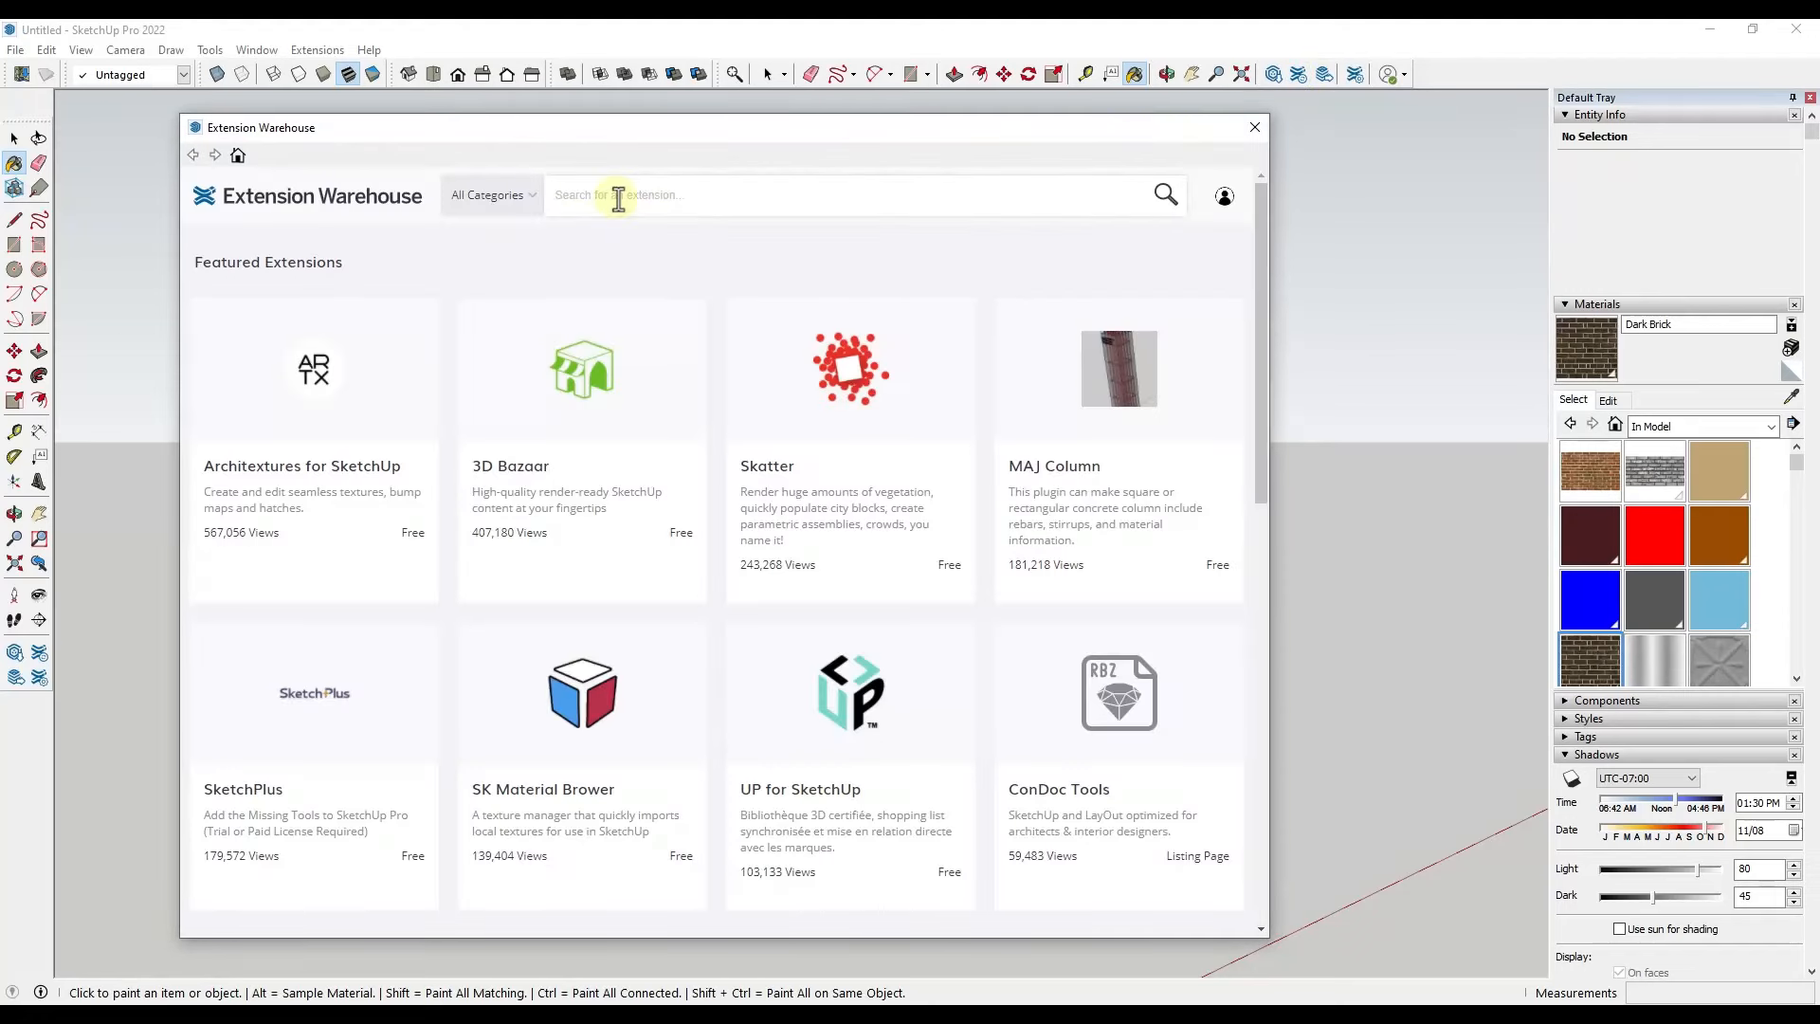
type("material re")
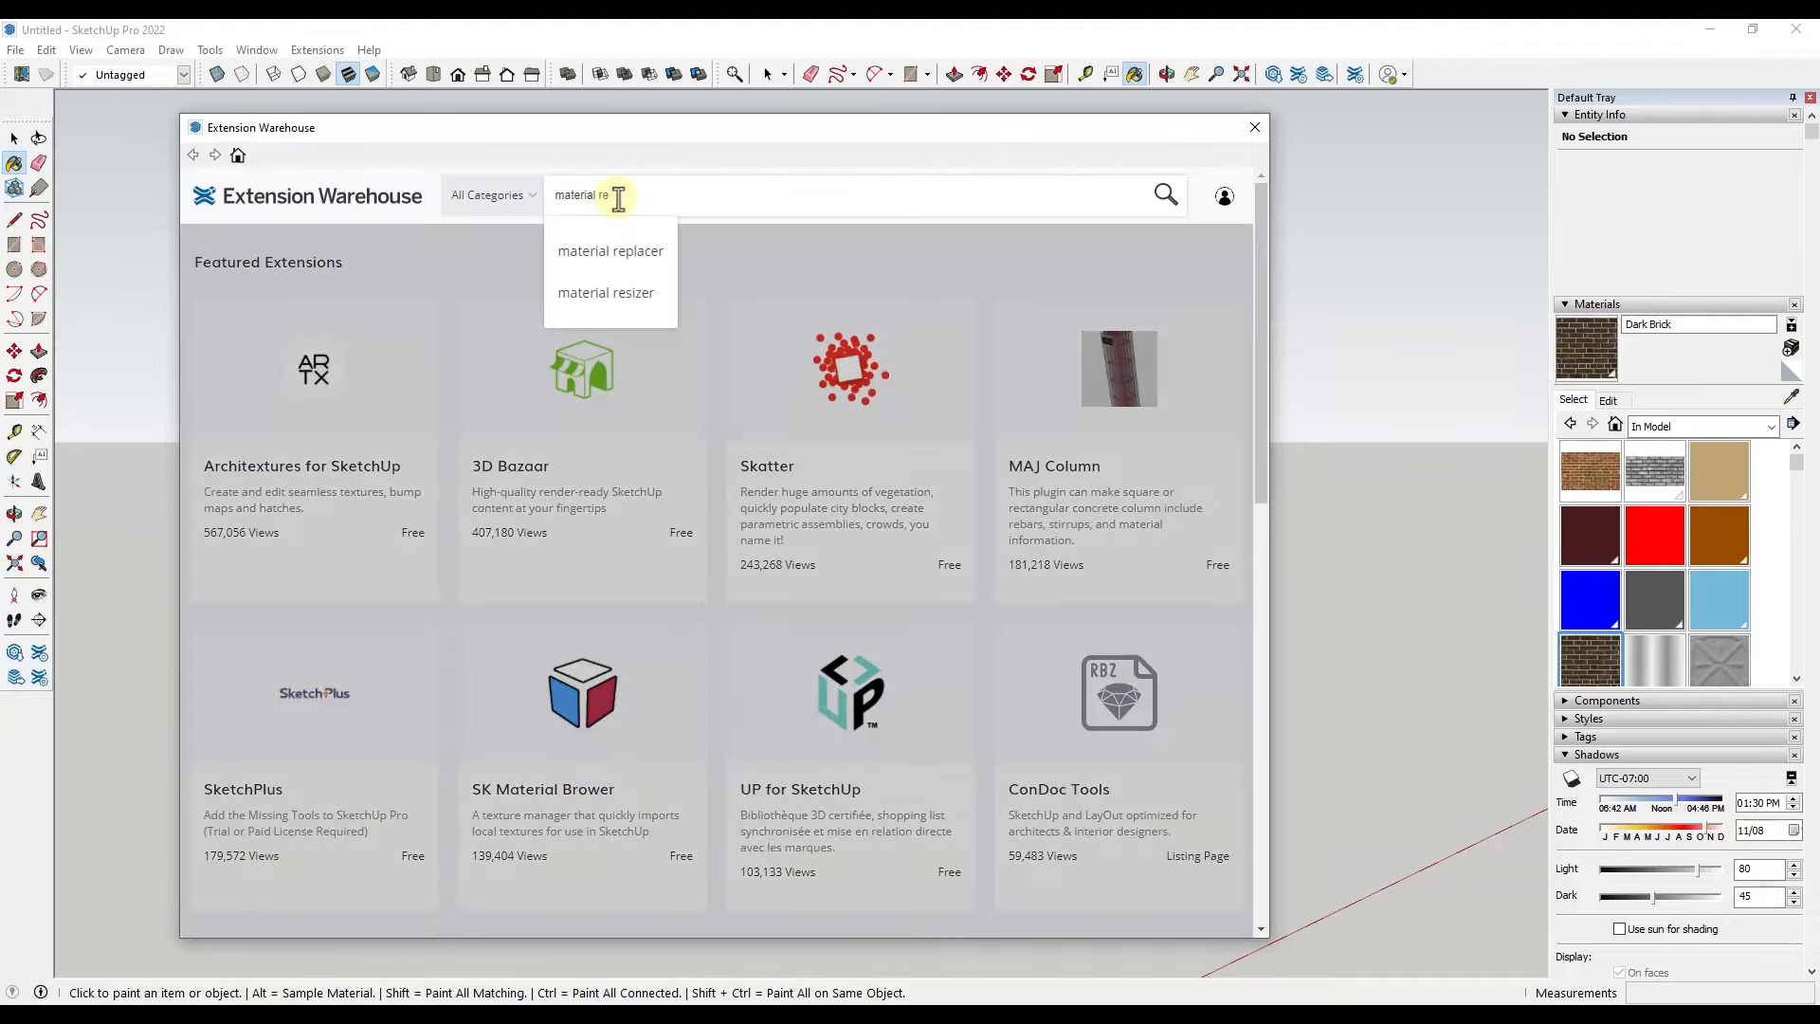
left_click(588, 304)
left_click(580, 431)
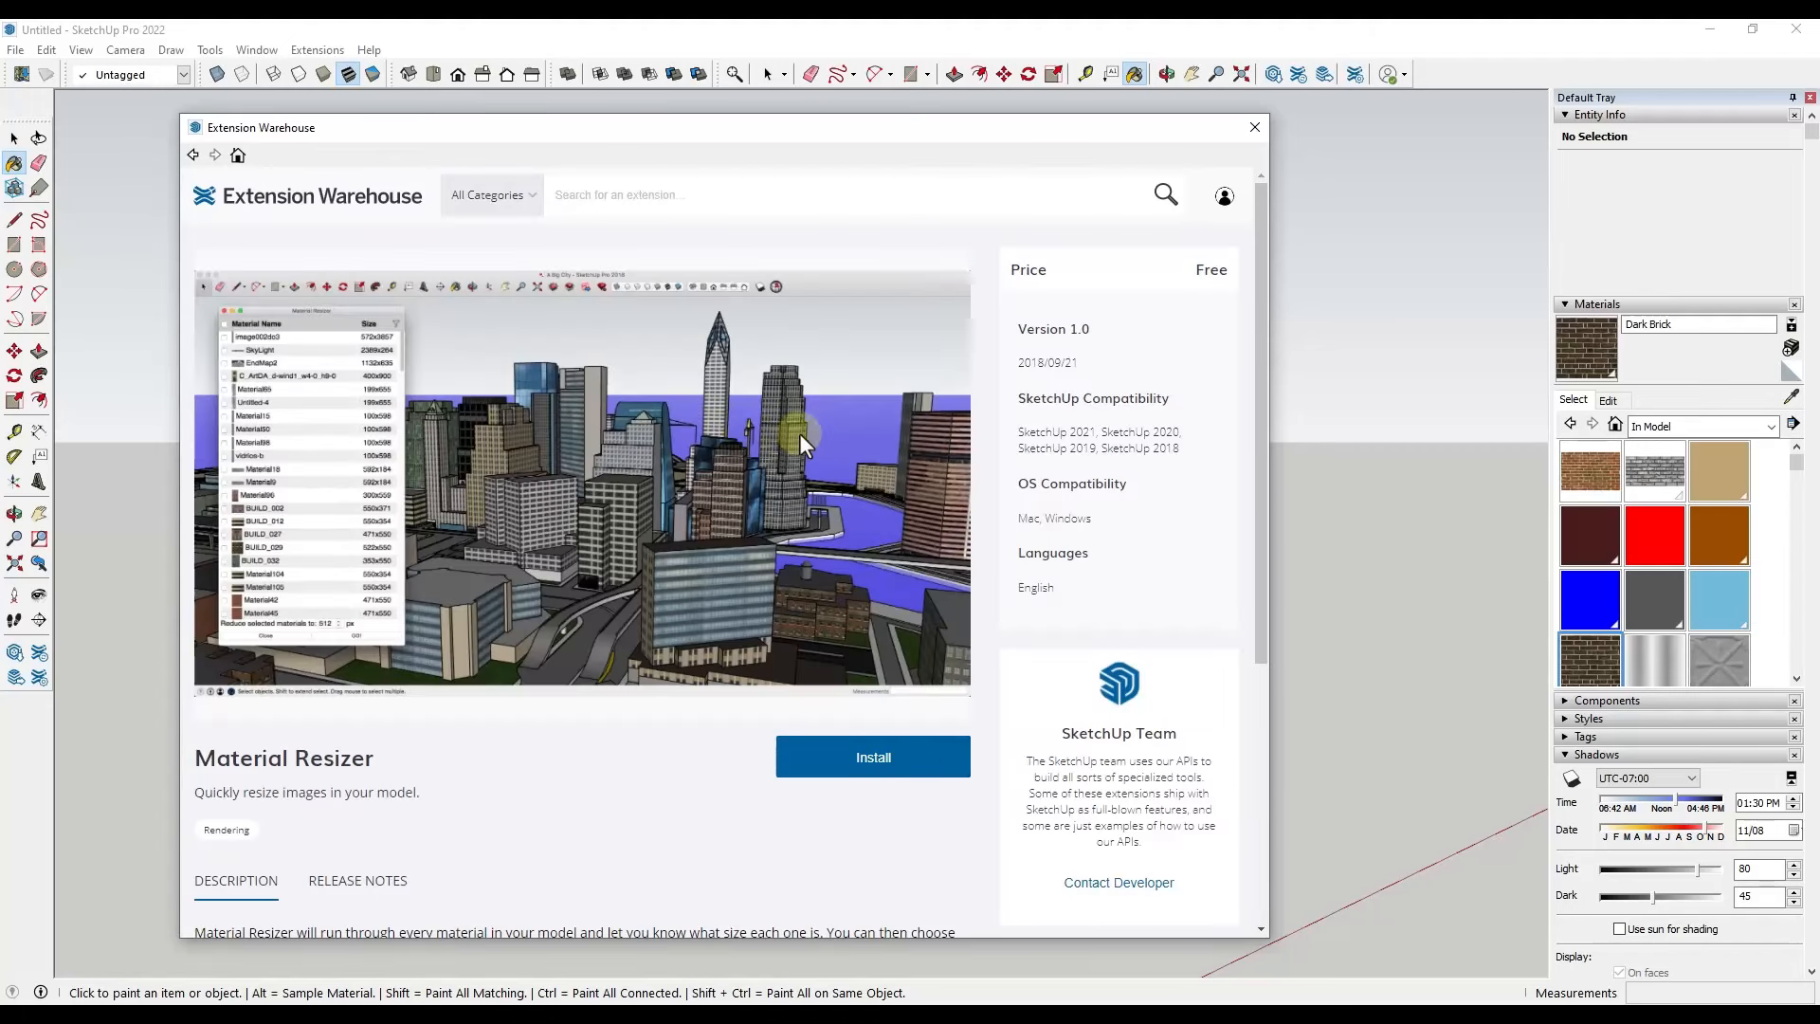
Install the Material Resizer extension
scroll(455, 695, "down", 1)
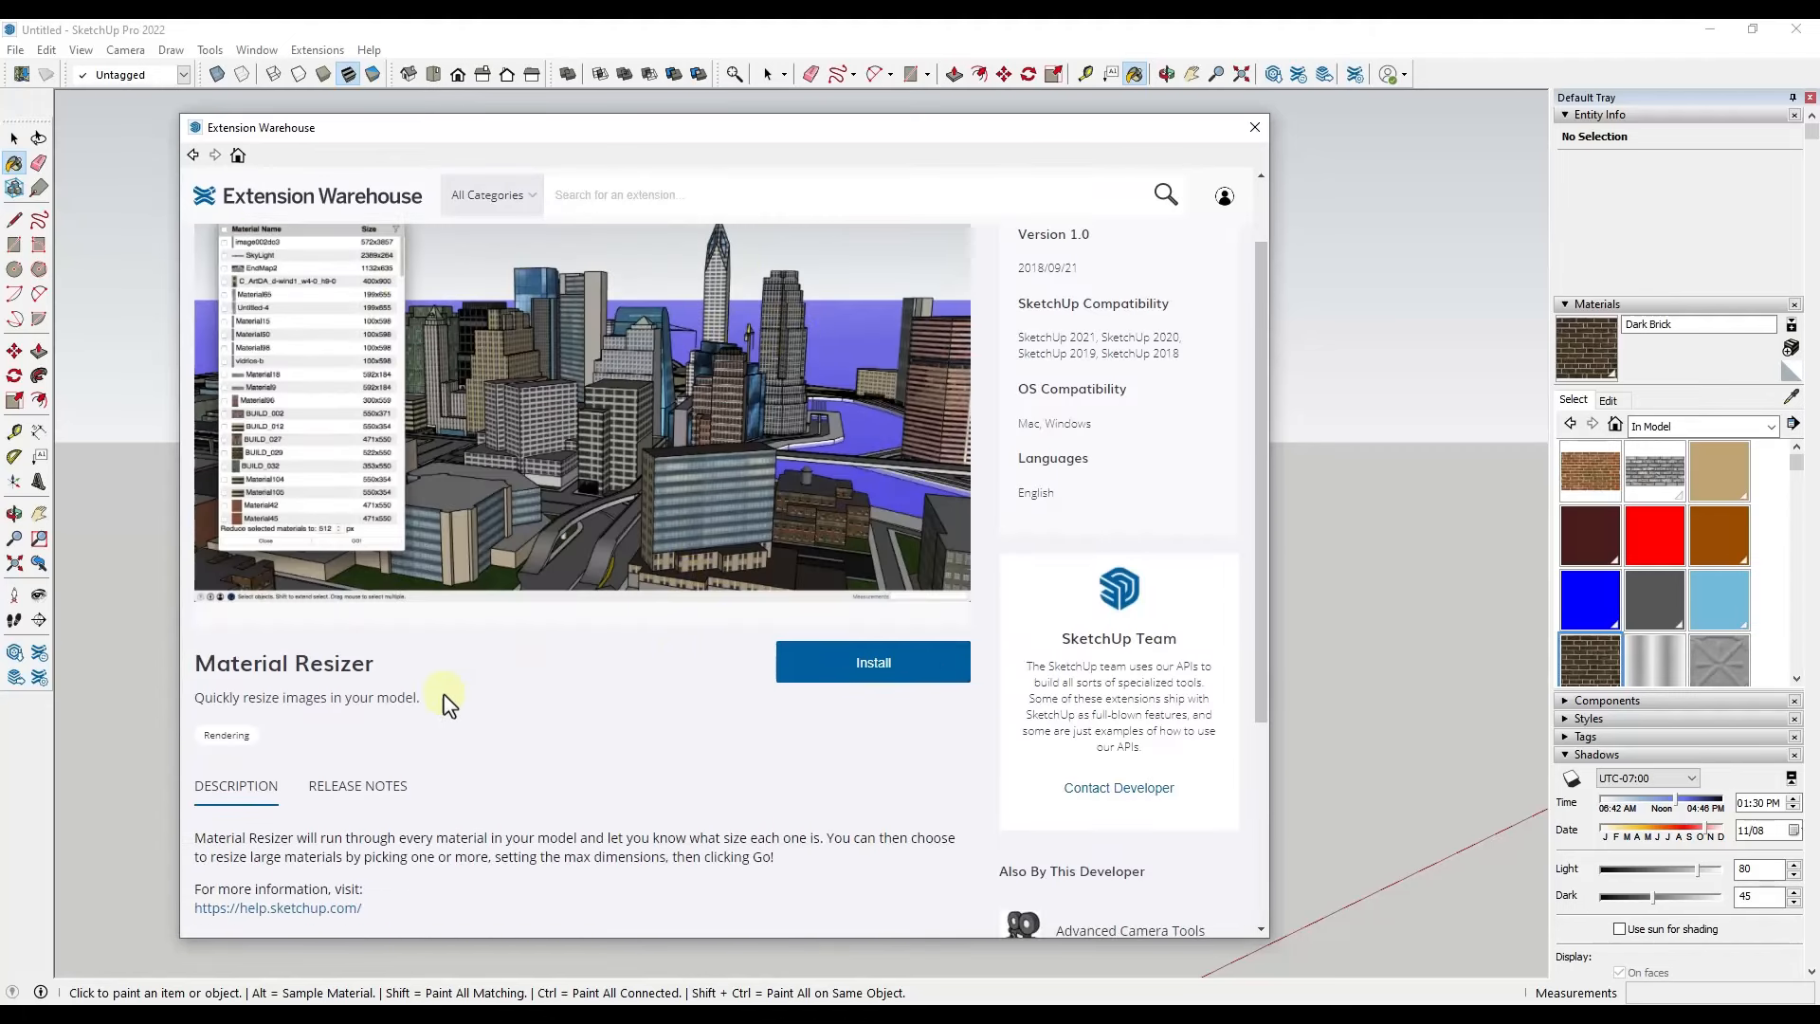
left_click(873, 663)
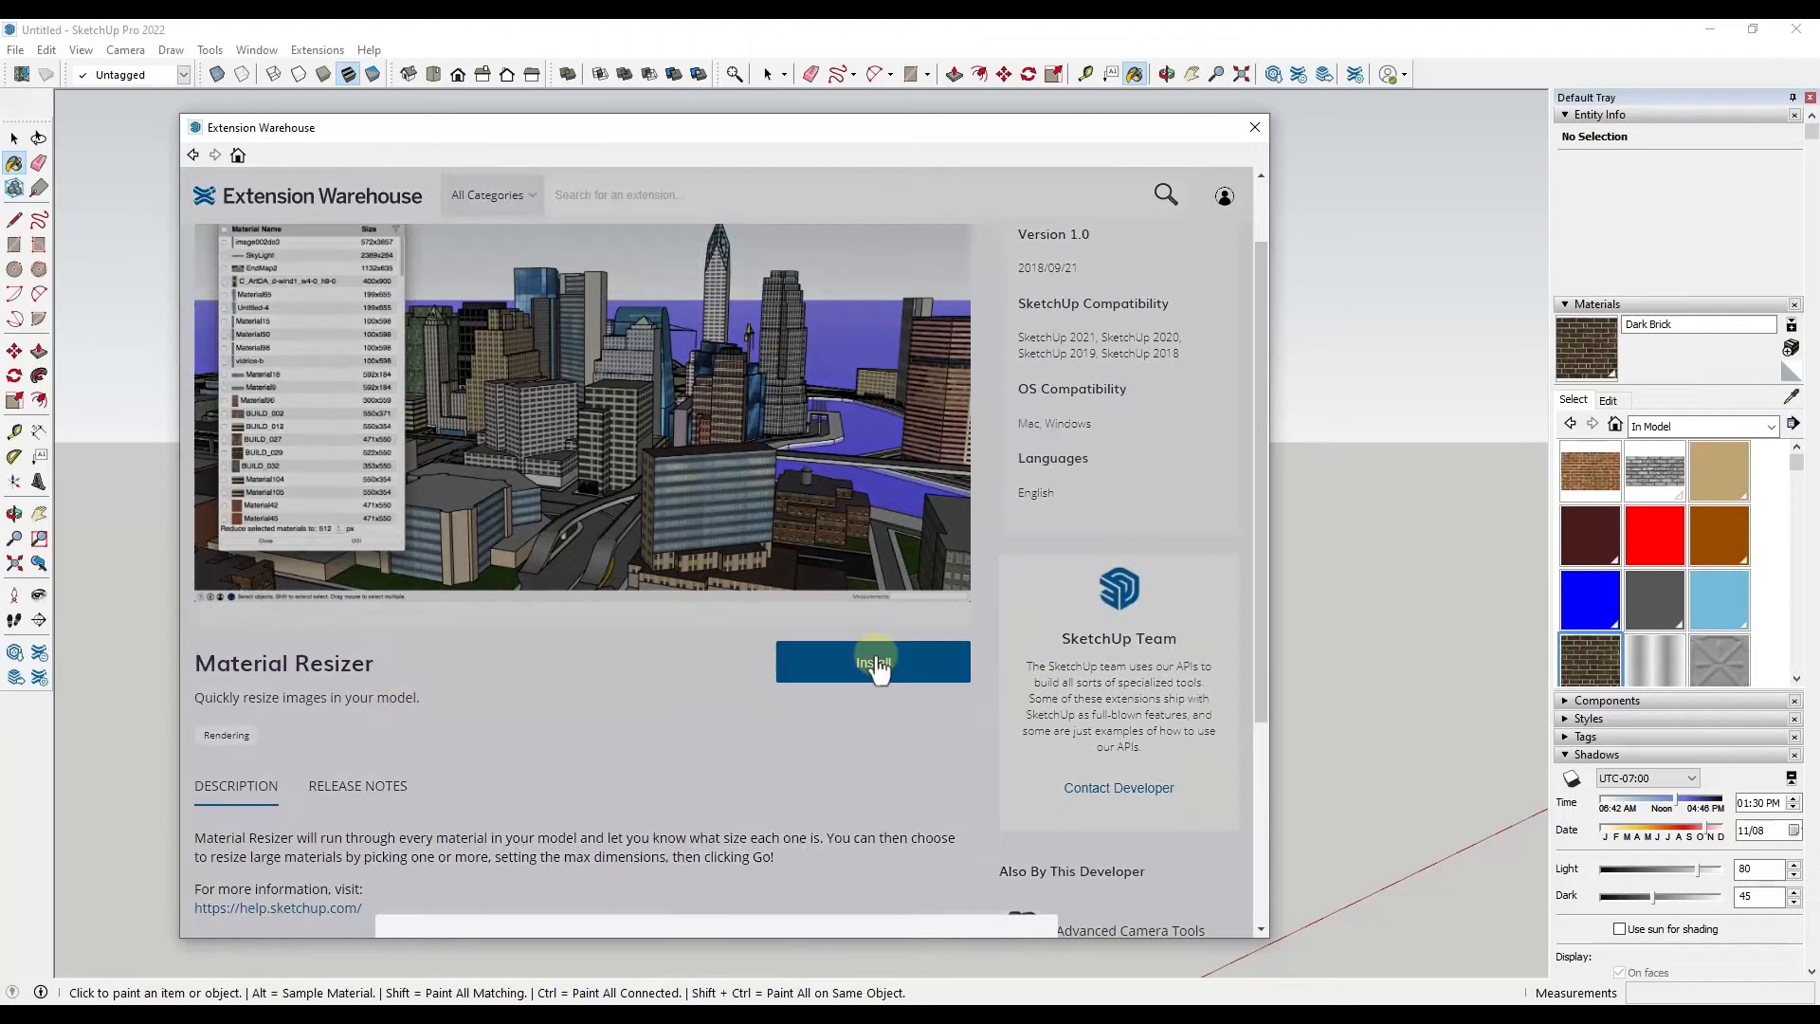
left_click(718, 395)
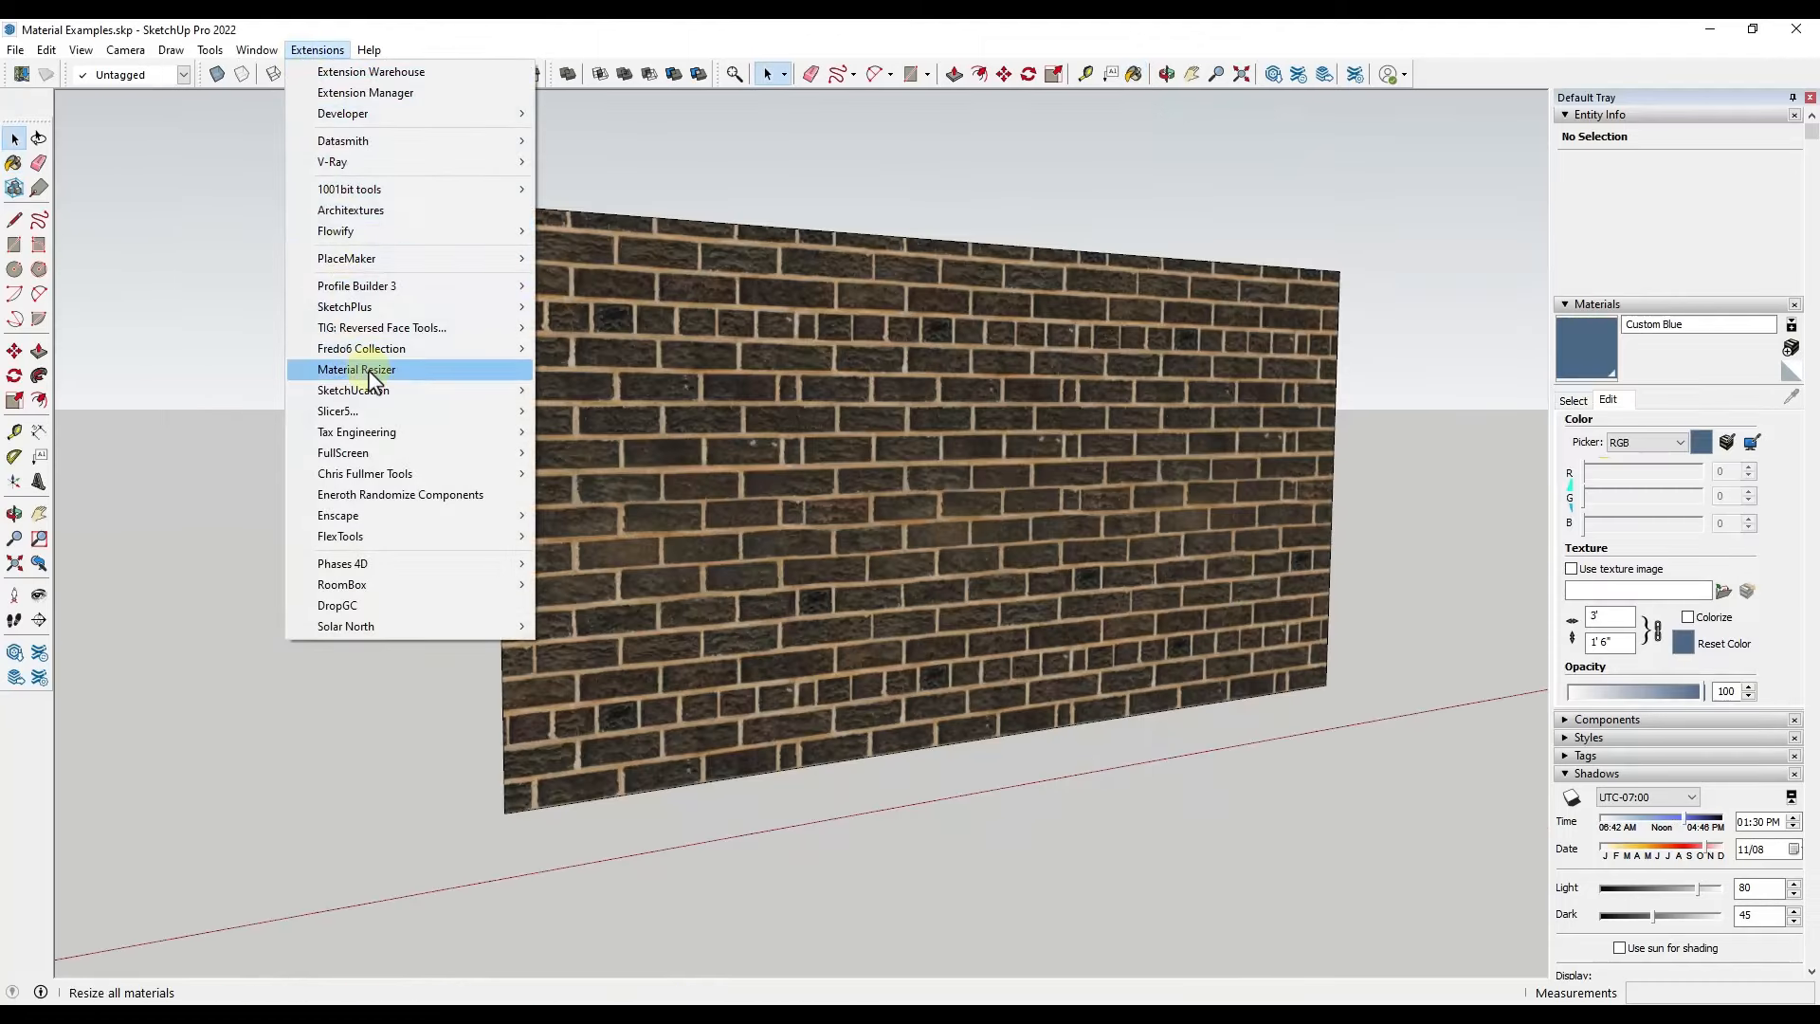
Open Material Resizer, then reposition and slightly widen its window to view the model's material image sizes
left_click(372, 369)
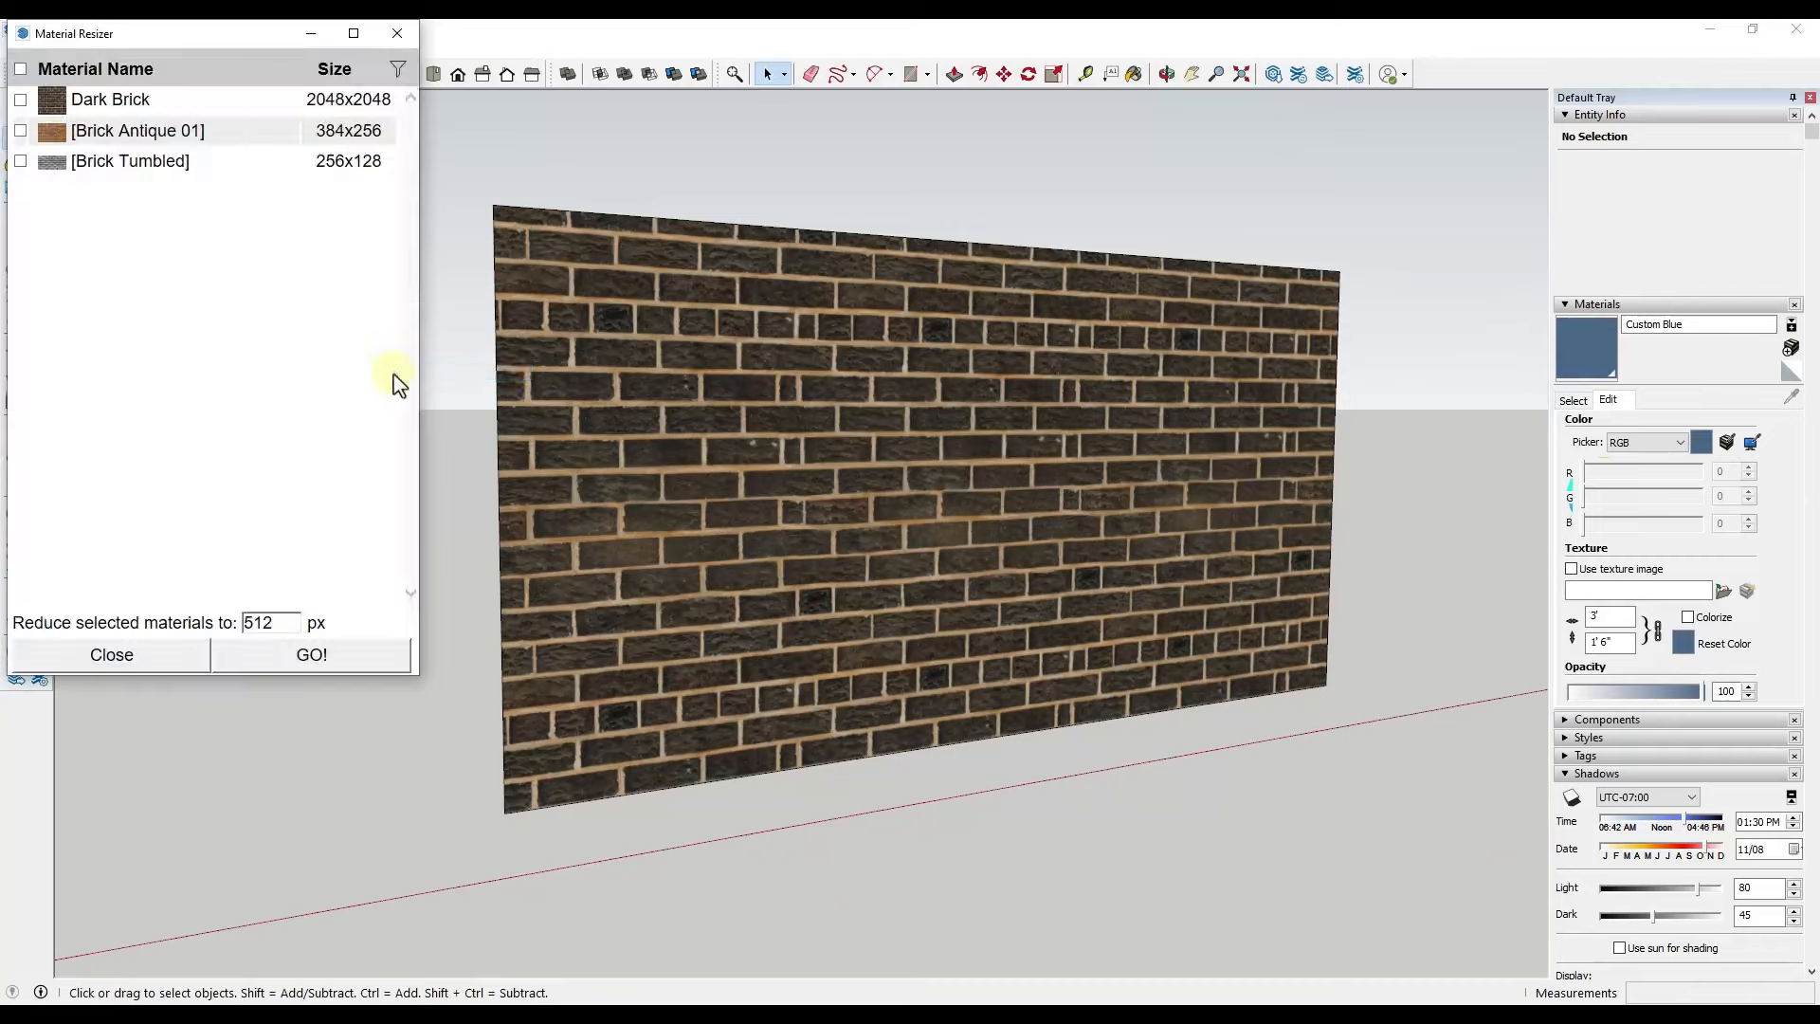
left_click_drag(170, 46, 196, 88)
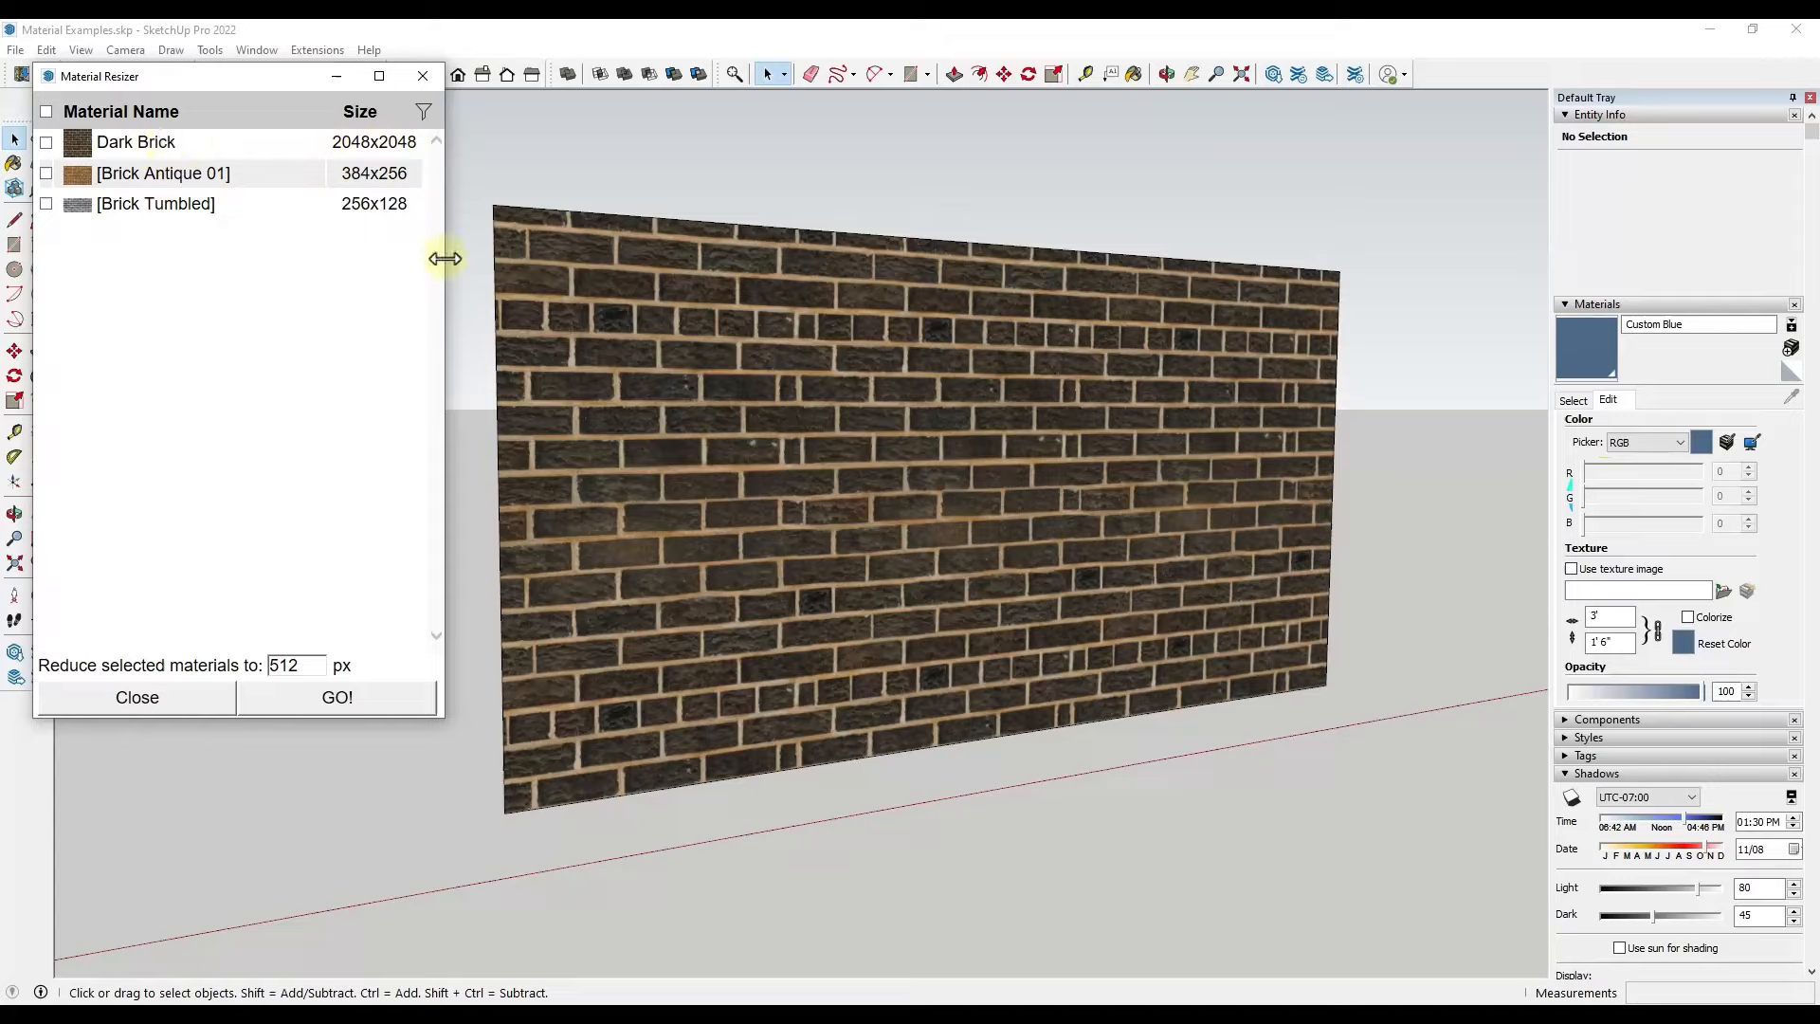
left_click_drag(445, 258, 458, 254)
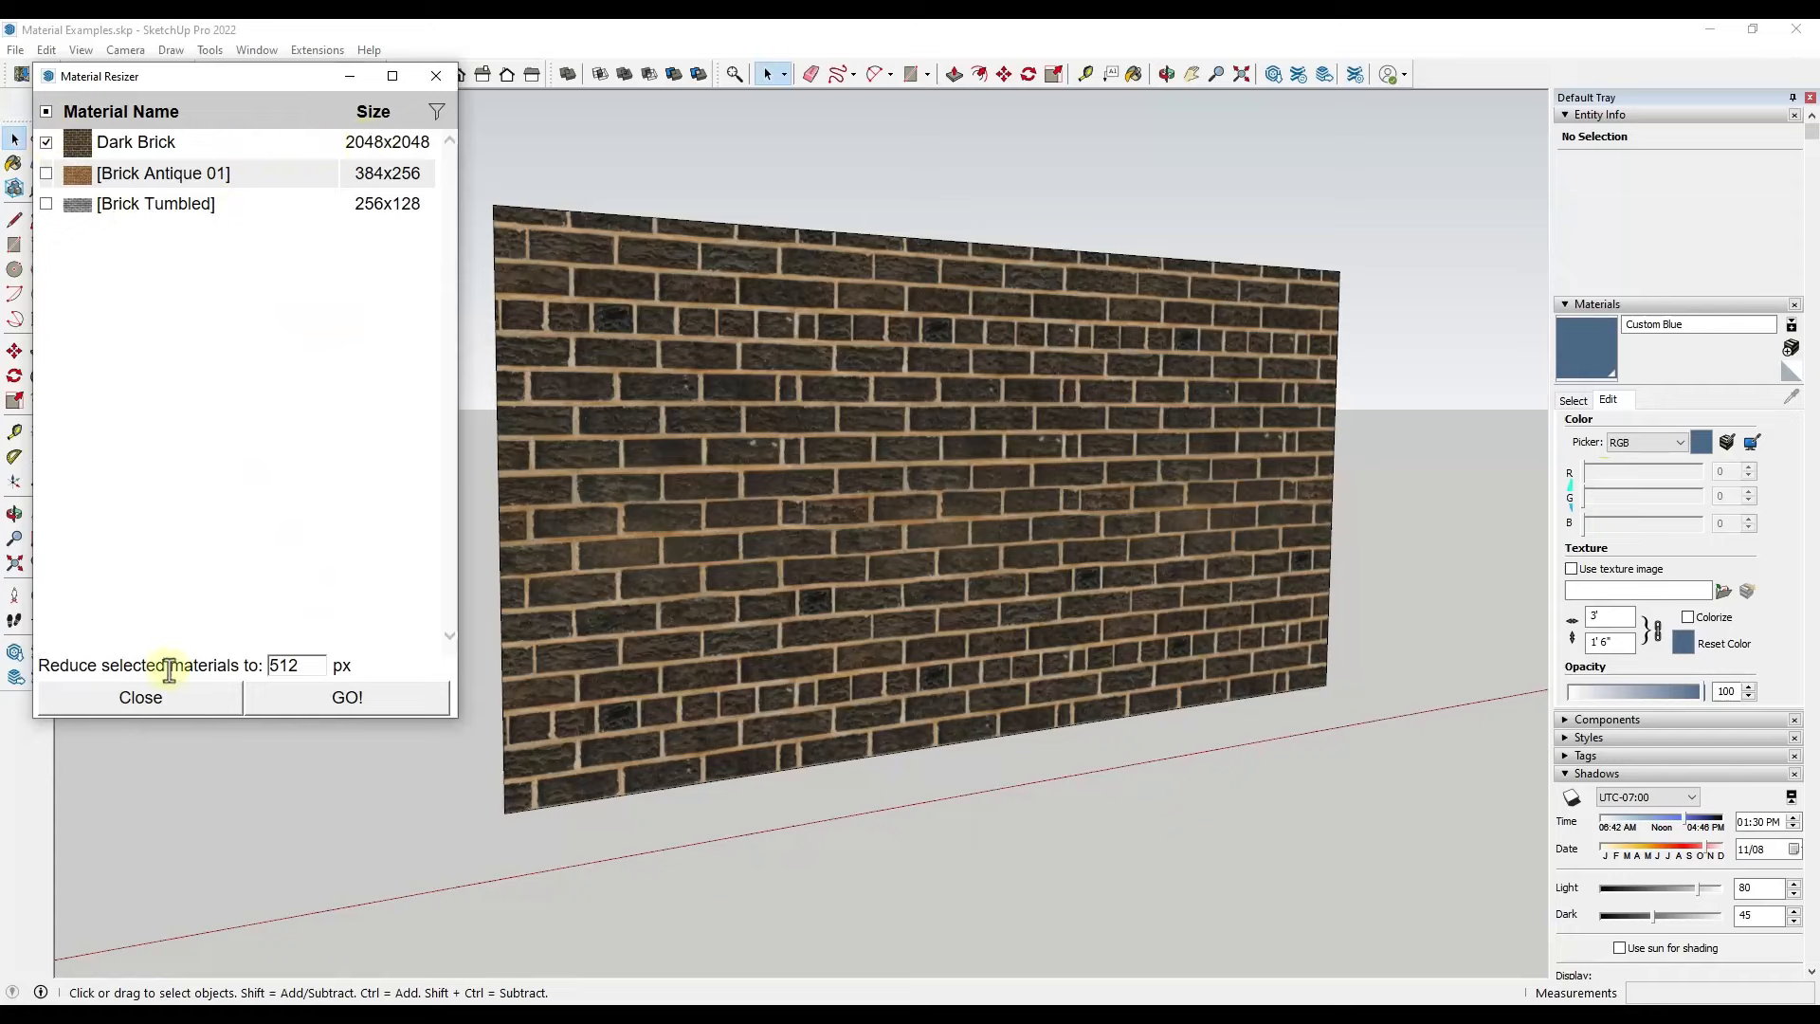
Reduce only the Dark Brick material's image to 512 px with Material Resizer
left_click(639, 440)
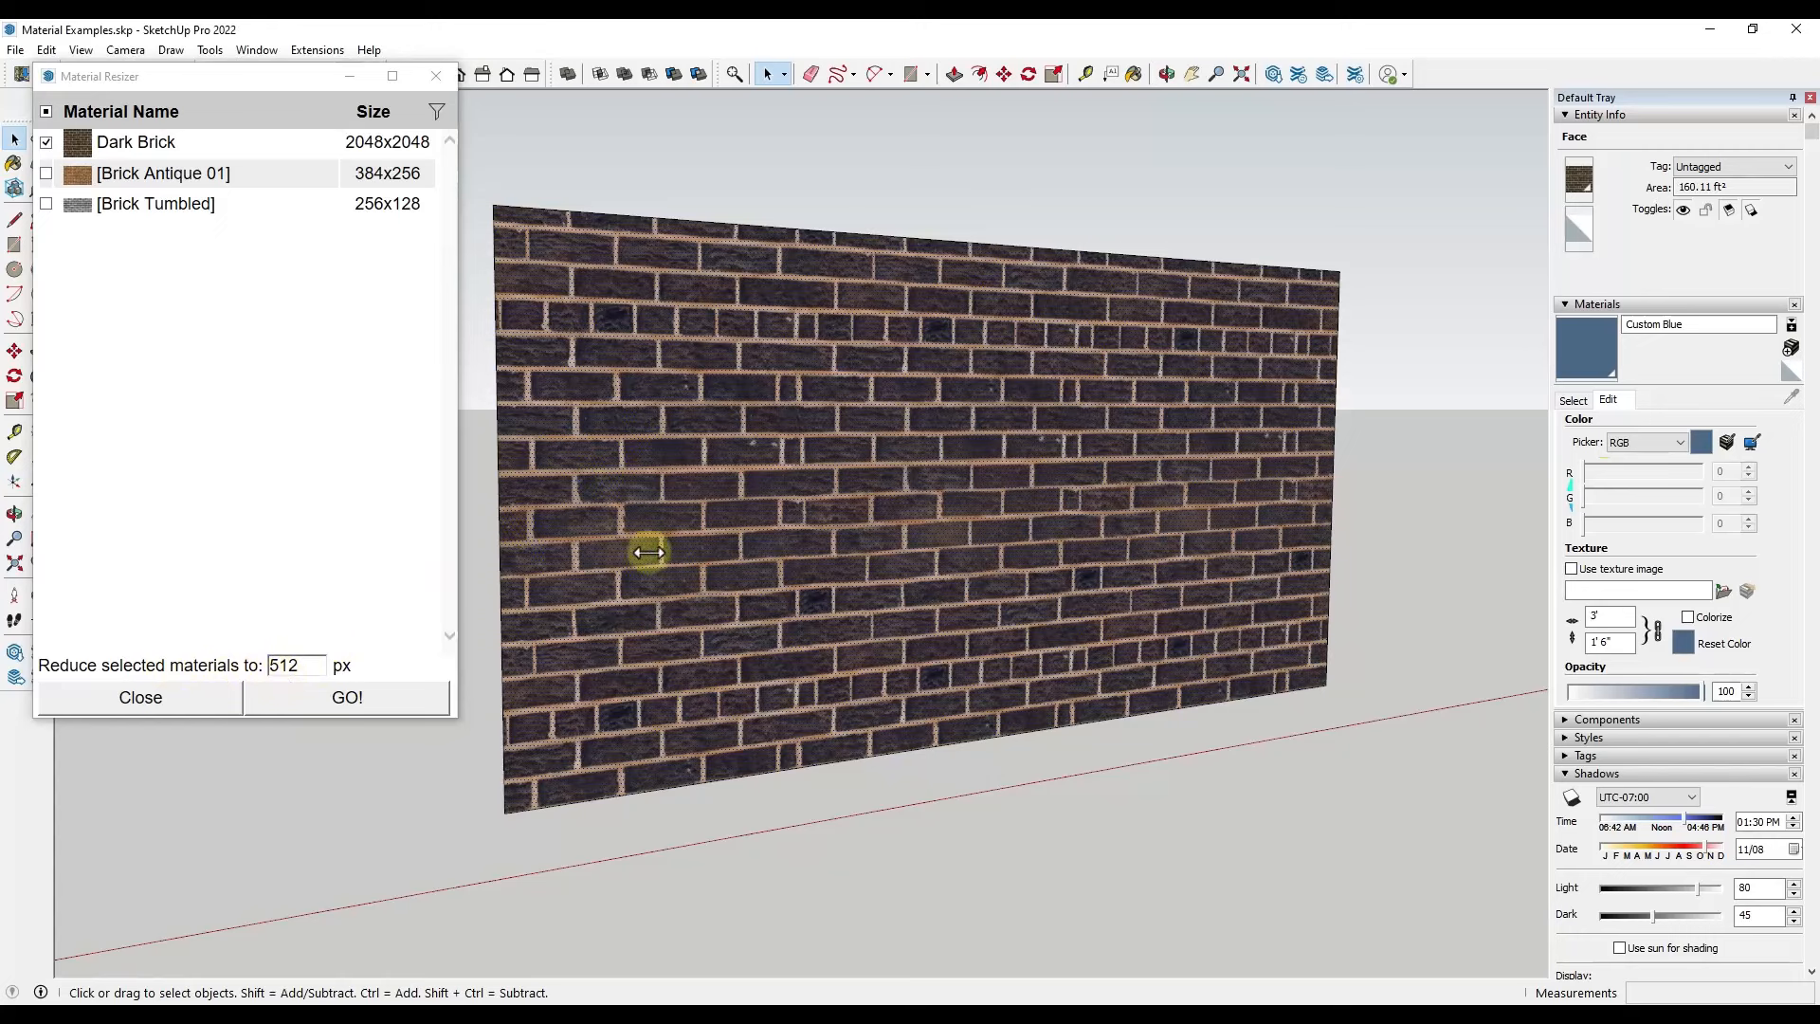
left_click(45, 142)
left_click(335, 710)
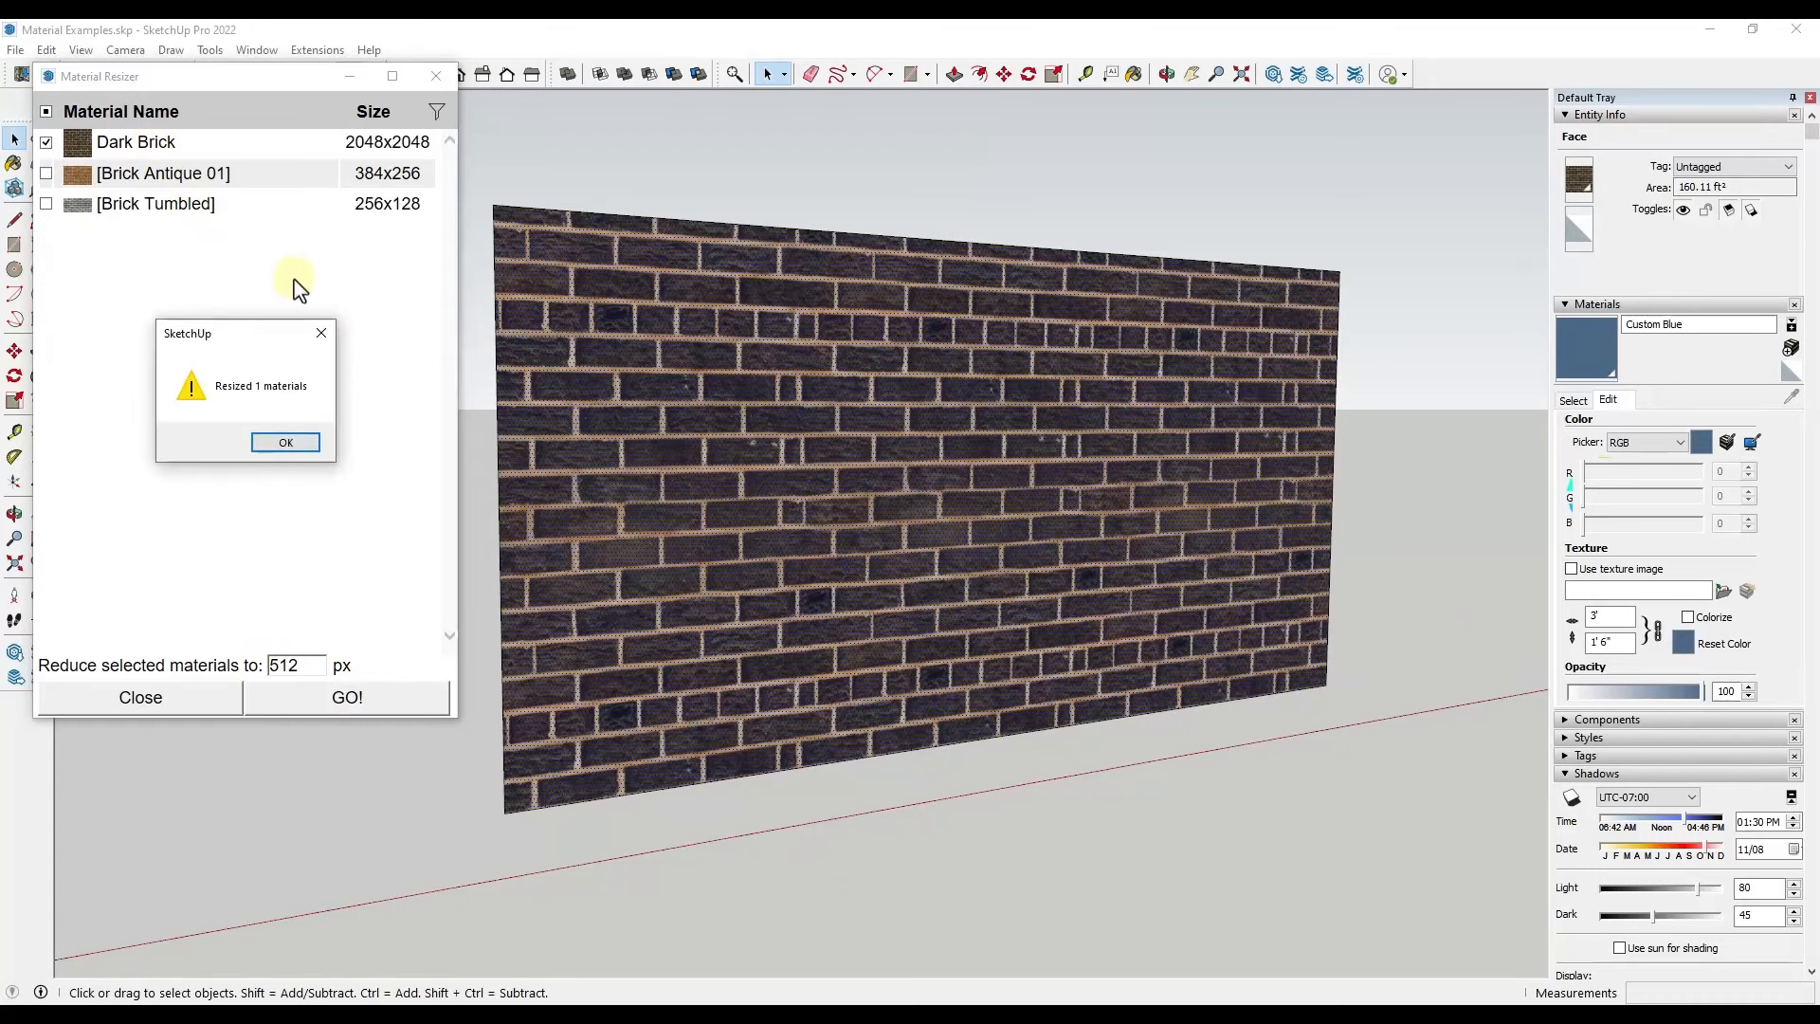
left_click(285, 443)
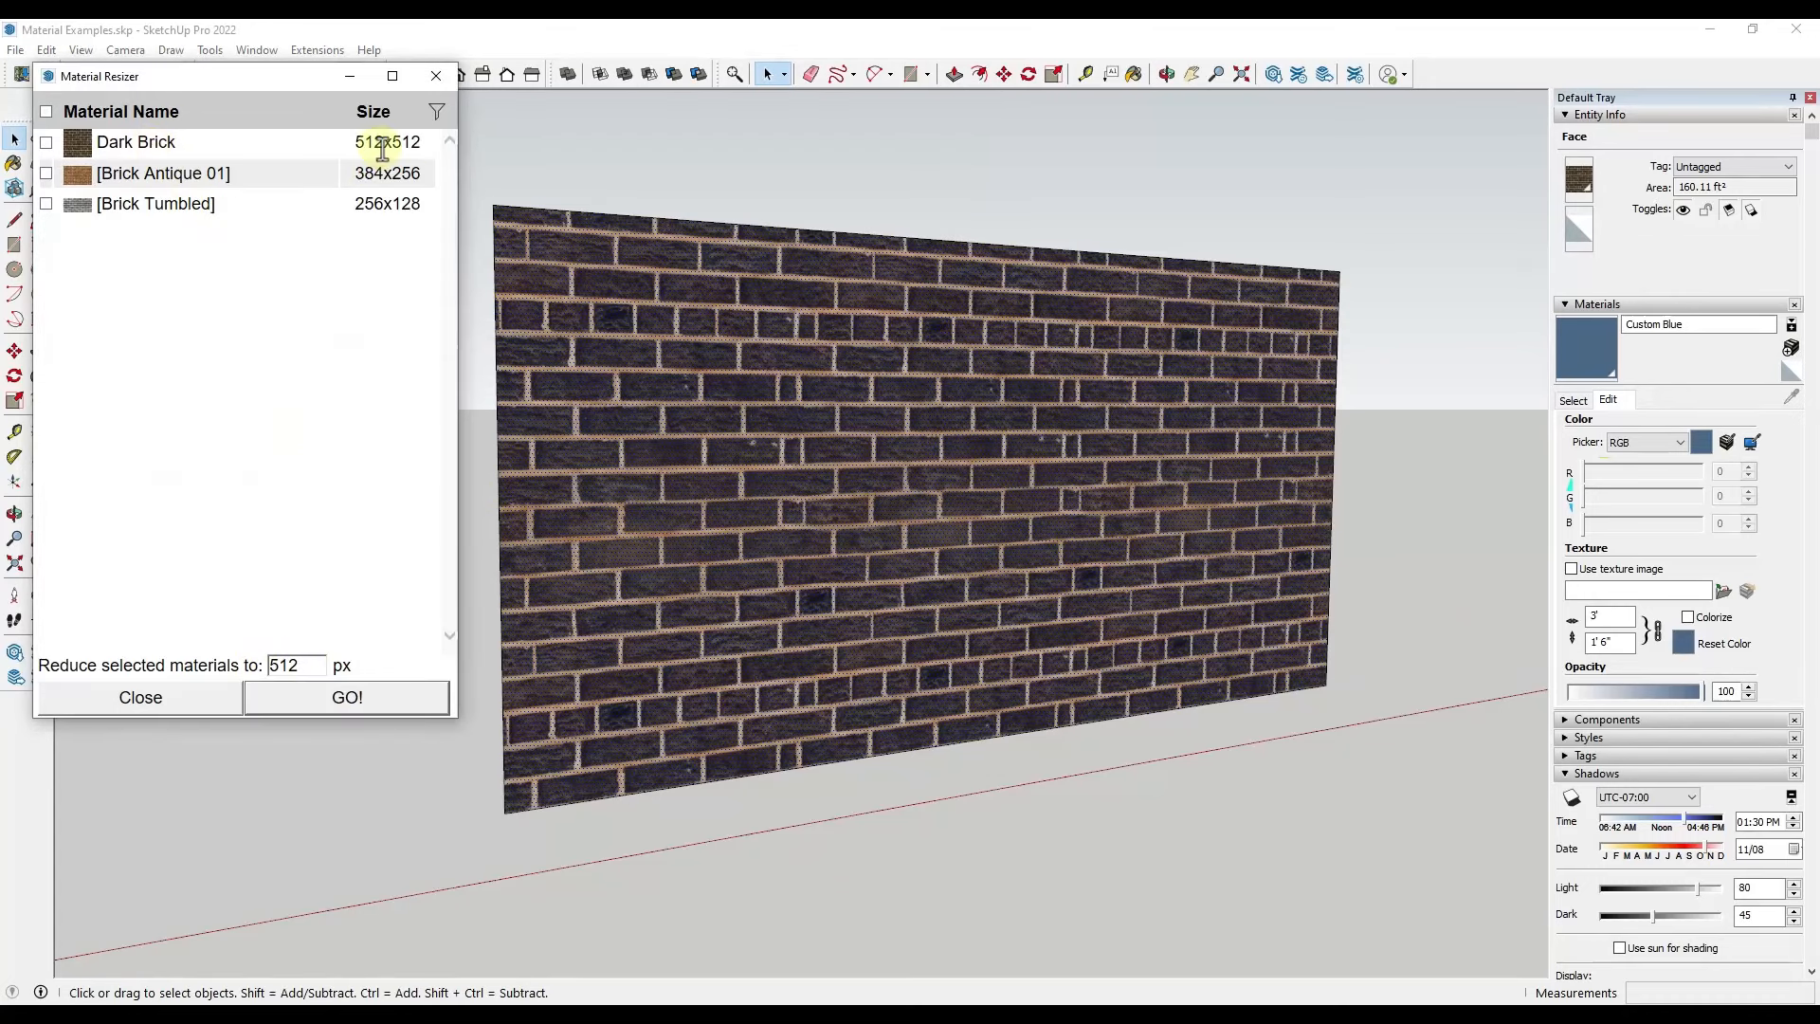
Inspect the image quality of the resized Dark Brick material up close on the wall
scroll(745, 511, "up", 10)
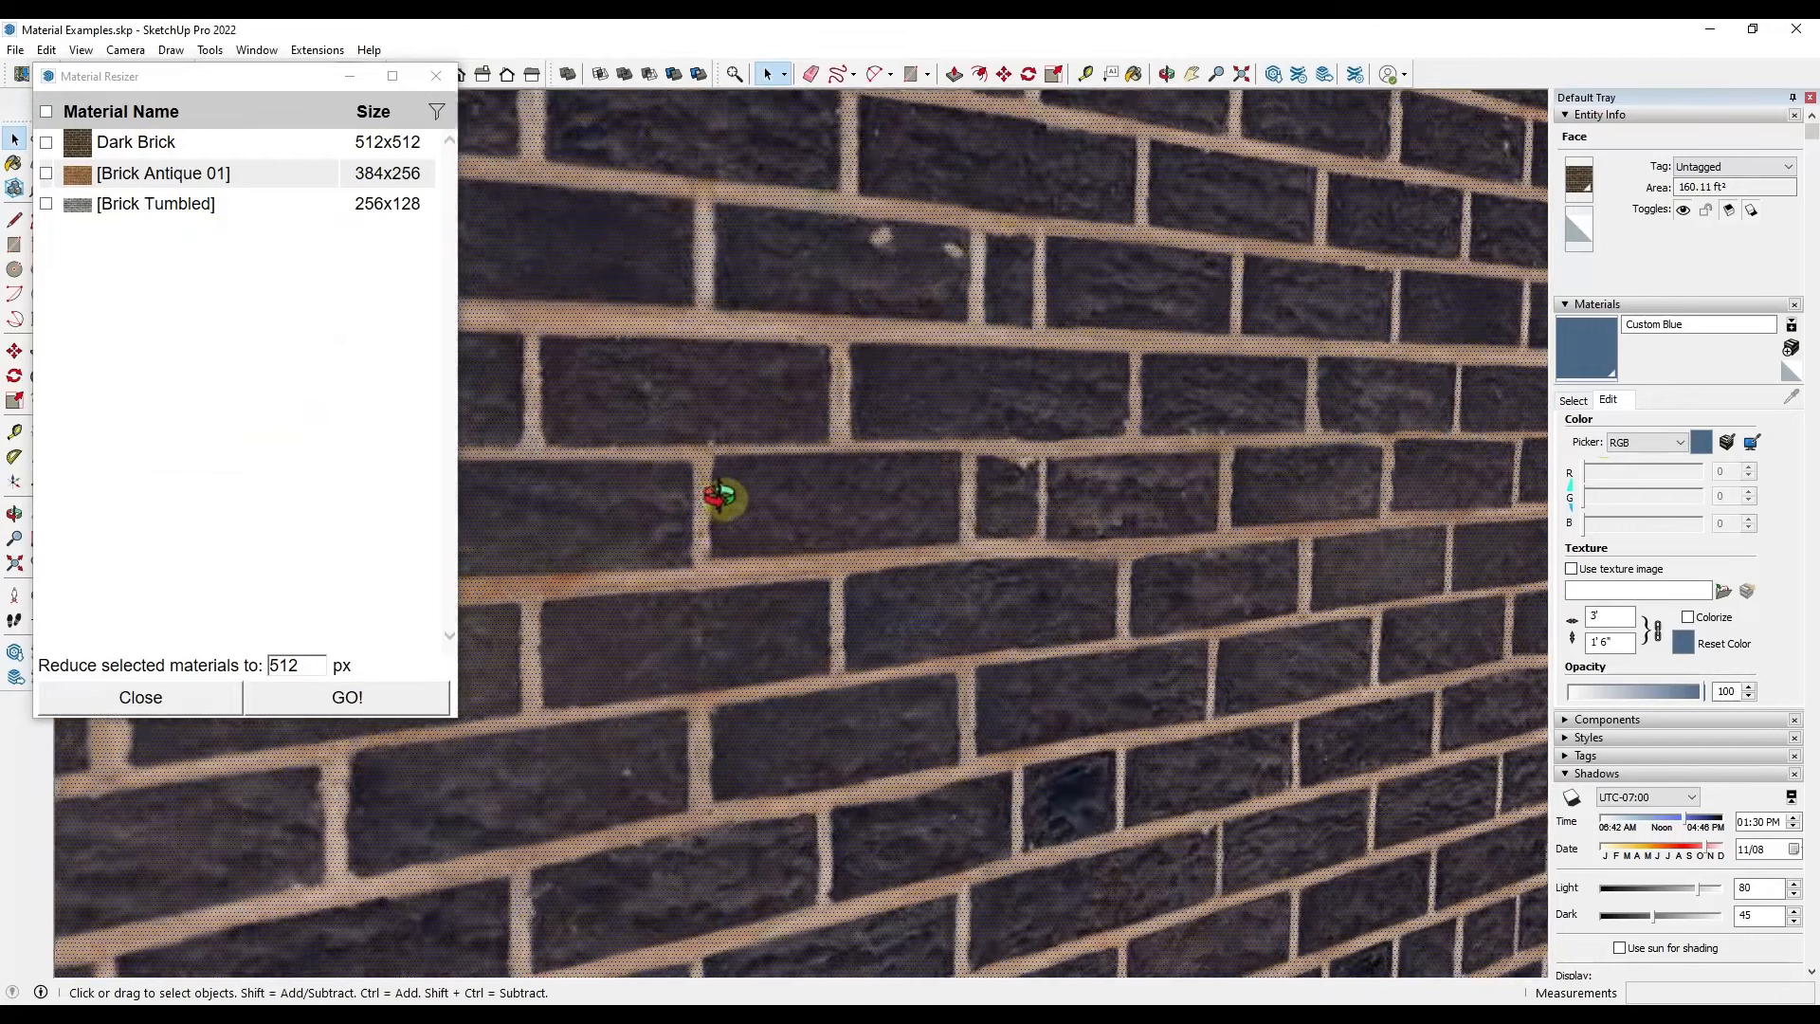
scroll(746, 517, "up", 3)
scroll(746, 513, "down", 5)
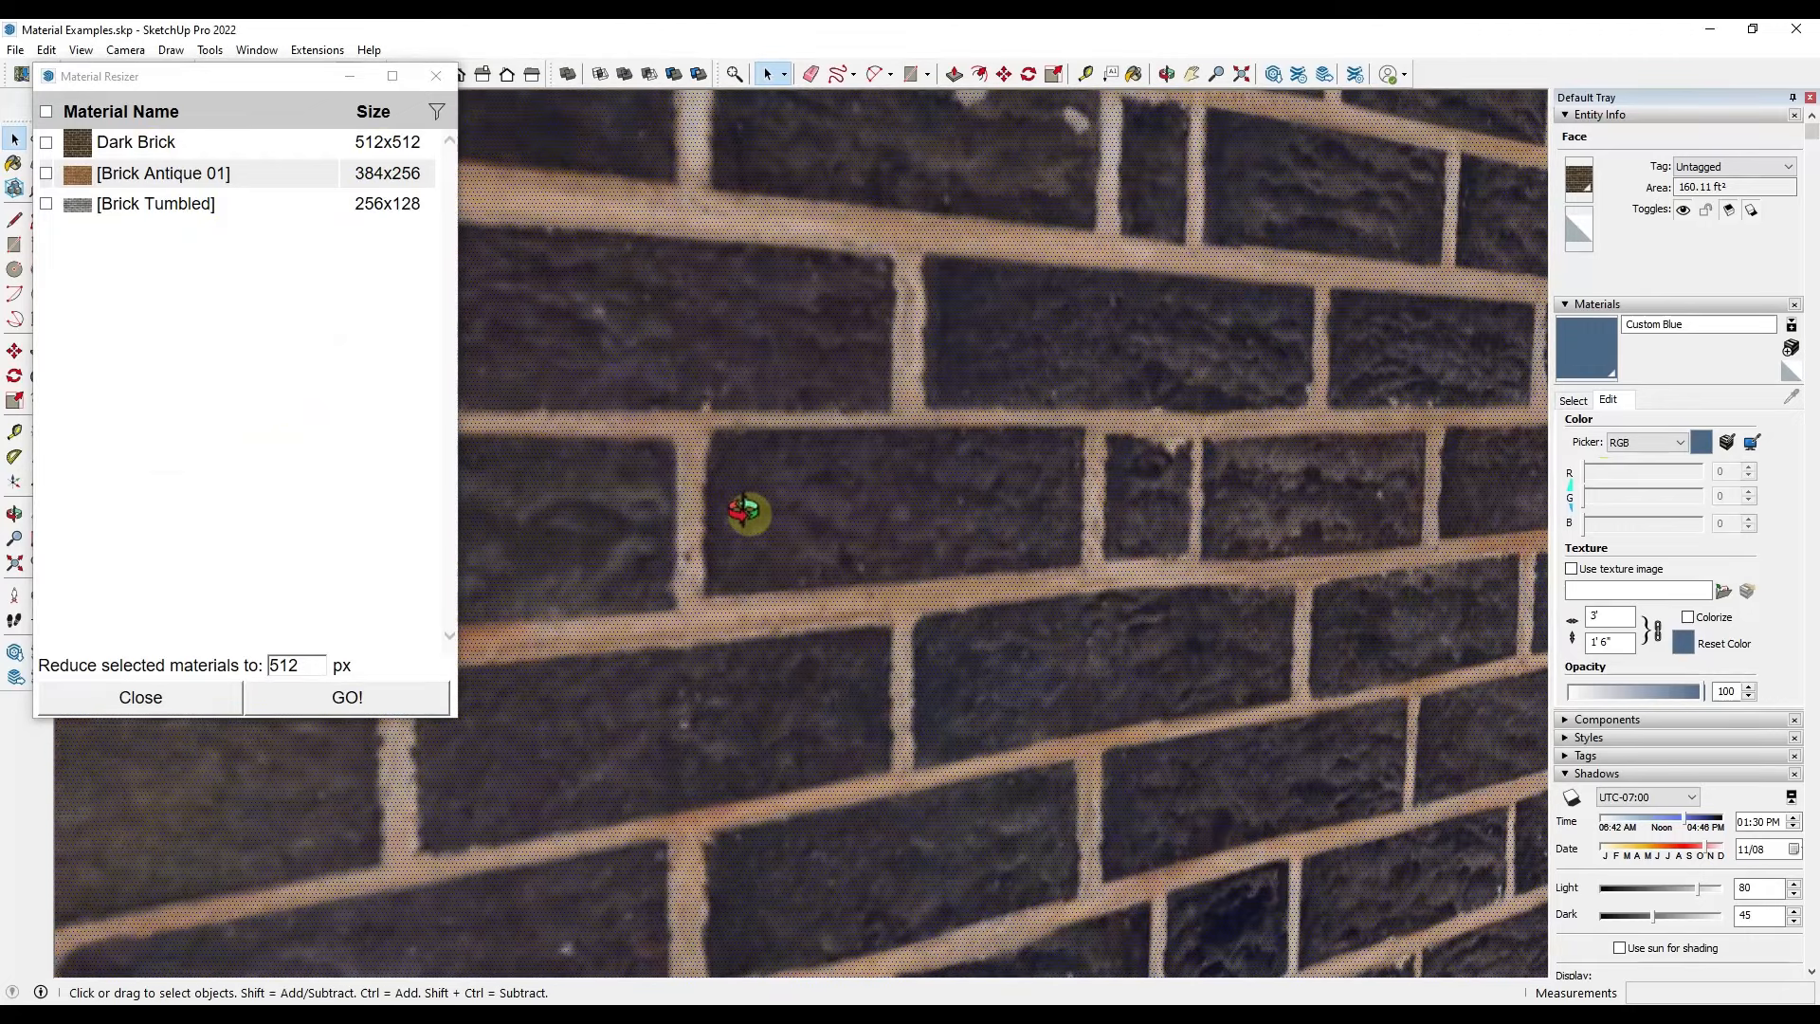
scroll(748, 512, "up", 5)
scroll(752, 502, "down", 10)
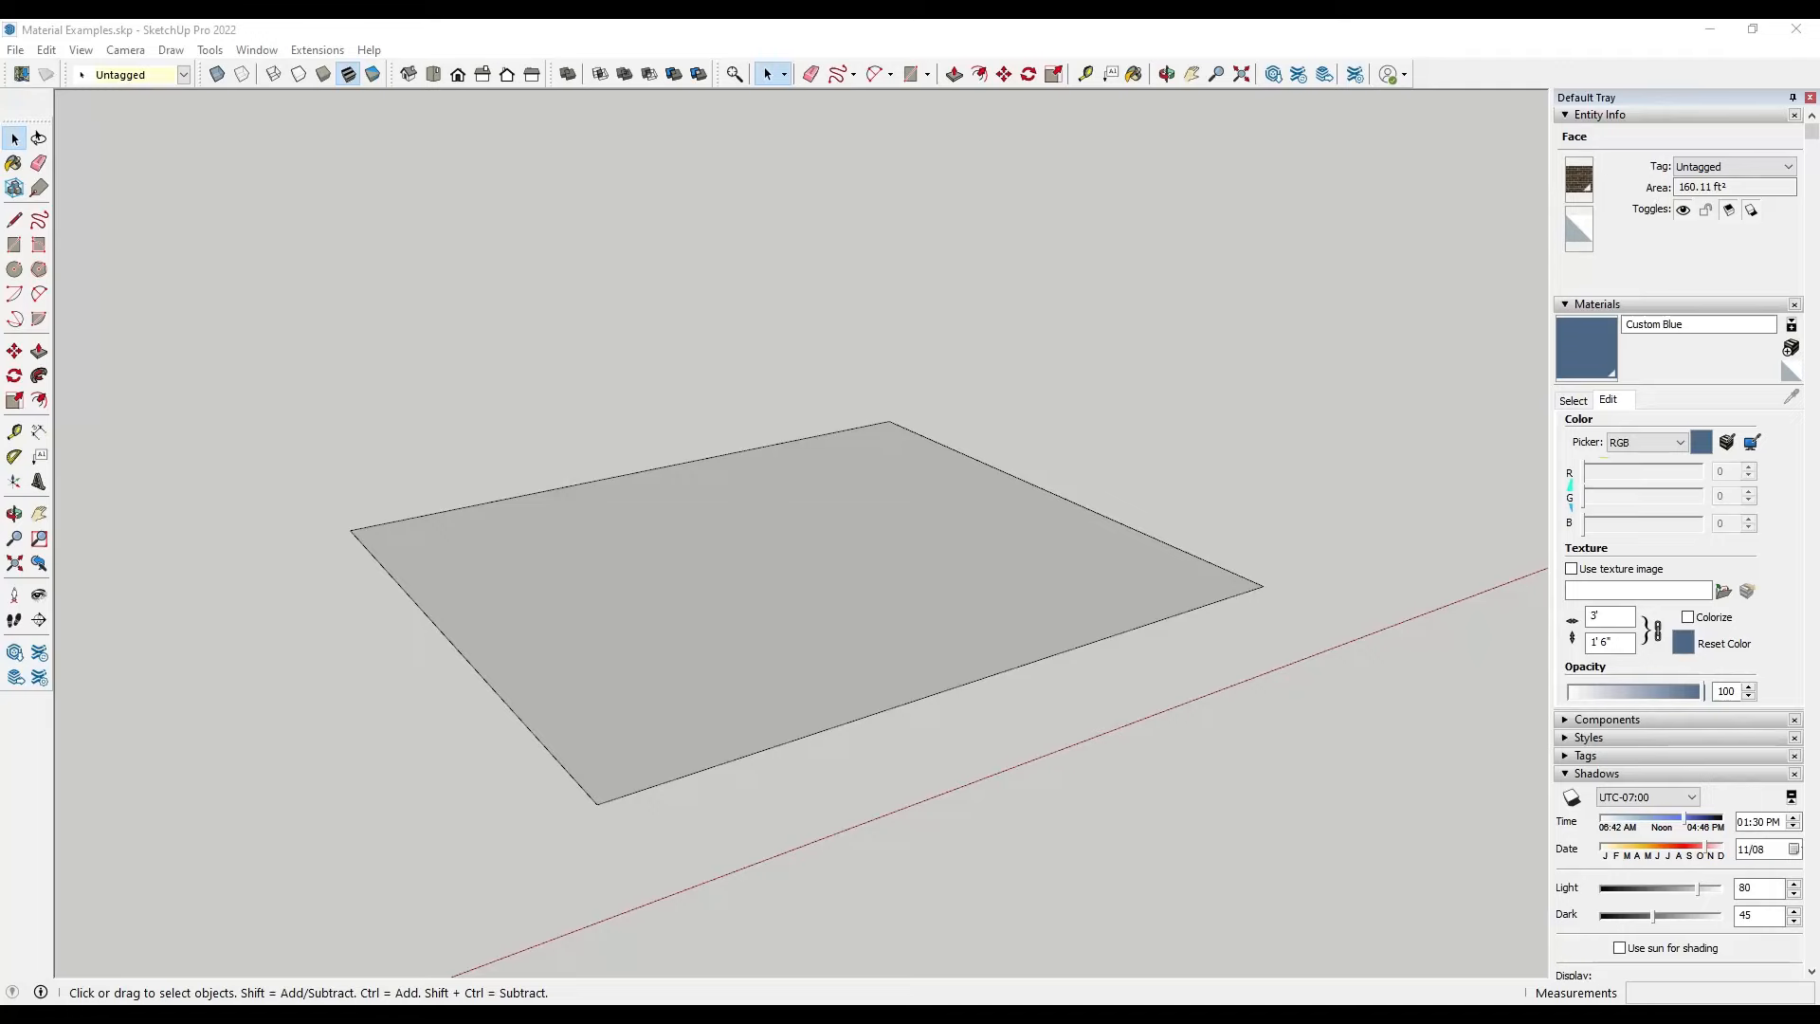
Switch to the browser and open the Brown Wooden Board photo from the Pexels wood images to view it full size
mouse_move(1819, 327)
left_mouse_down()
mouse_move(1433, 313)
mouse_move(862, 27)
left_mouse_up()
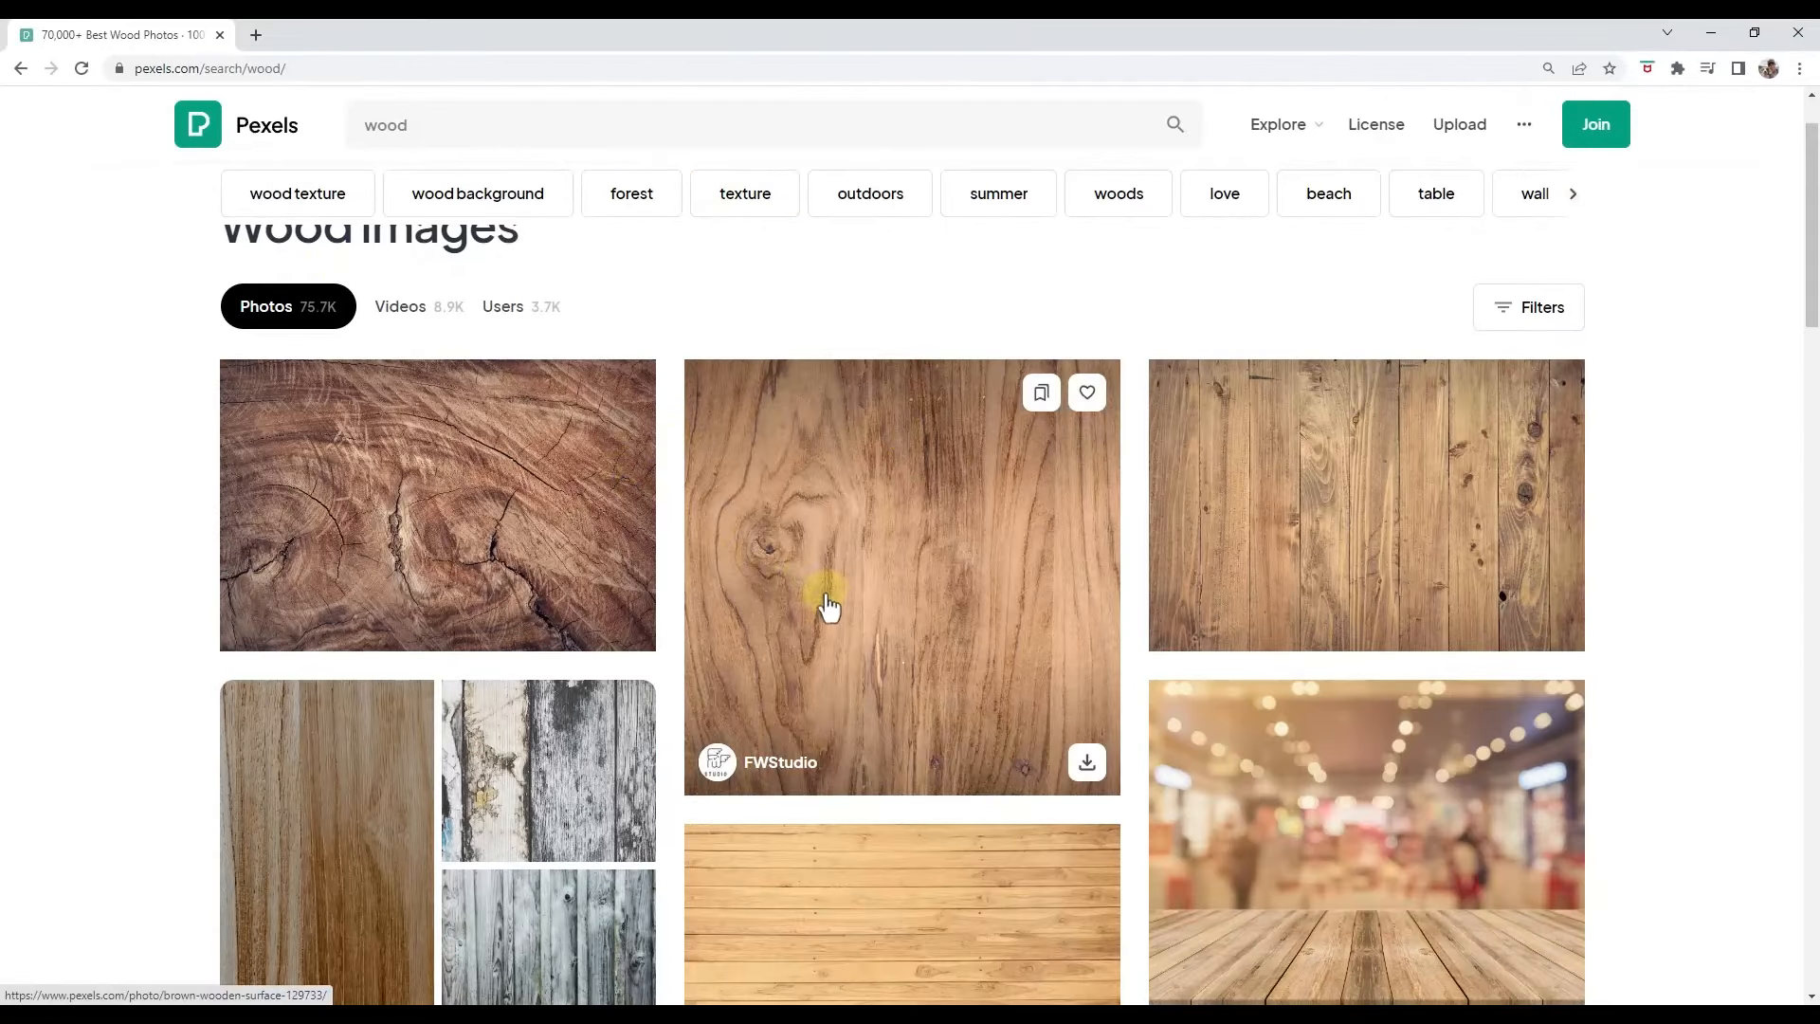
scroll(986, 531, "down", 2)
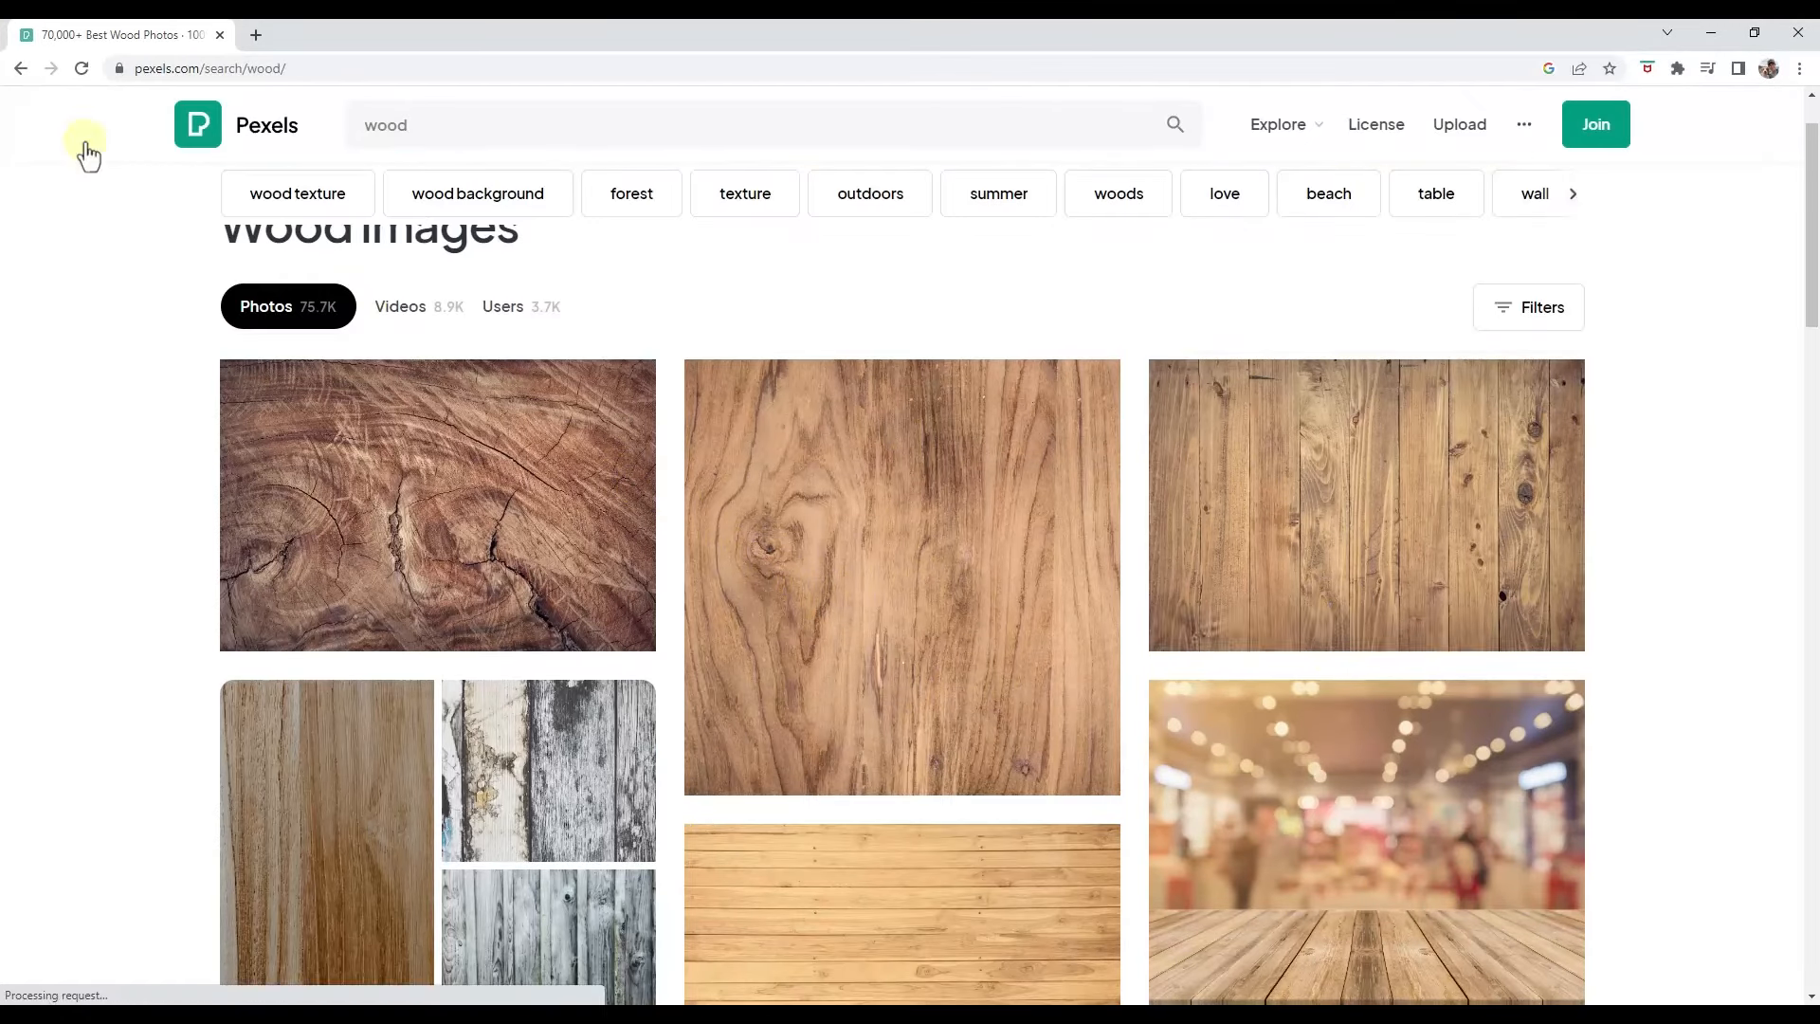
left_click(1368, 515)
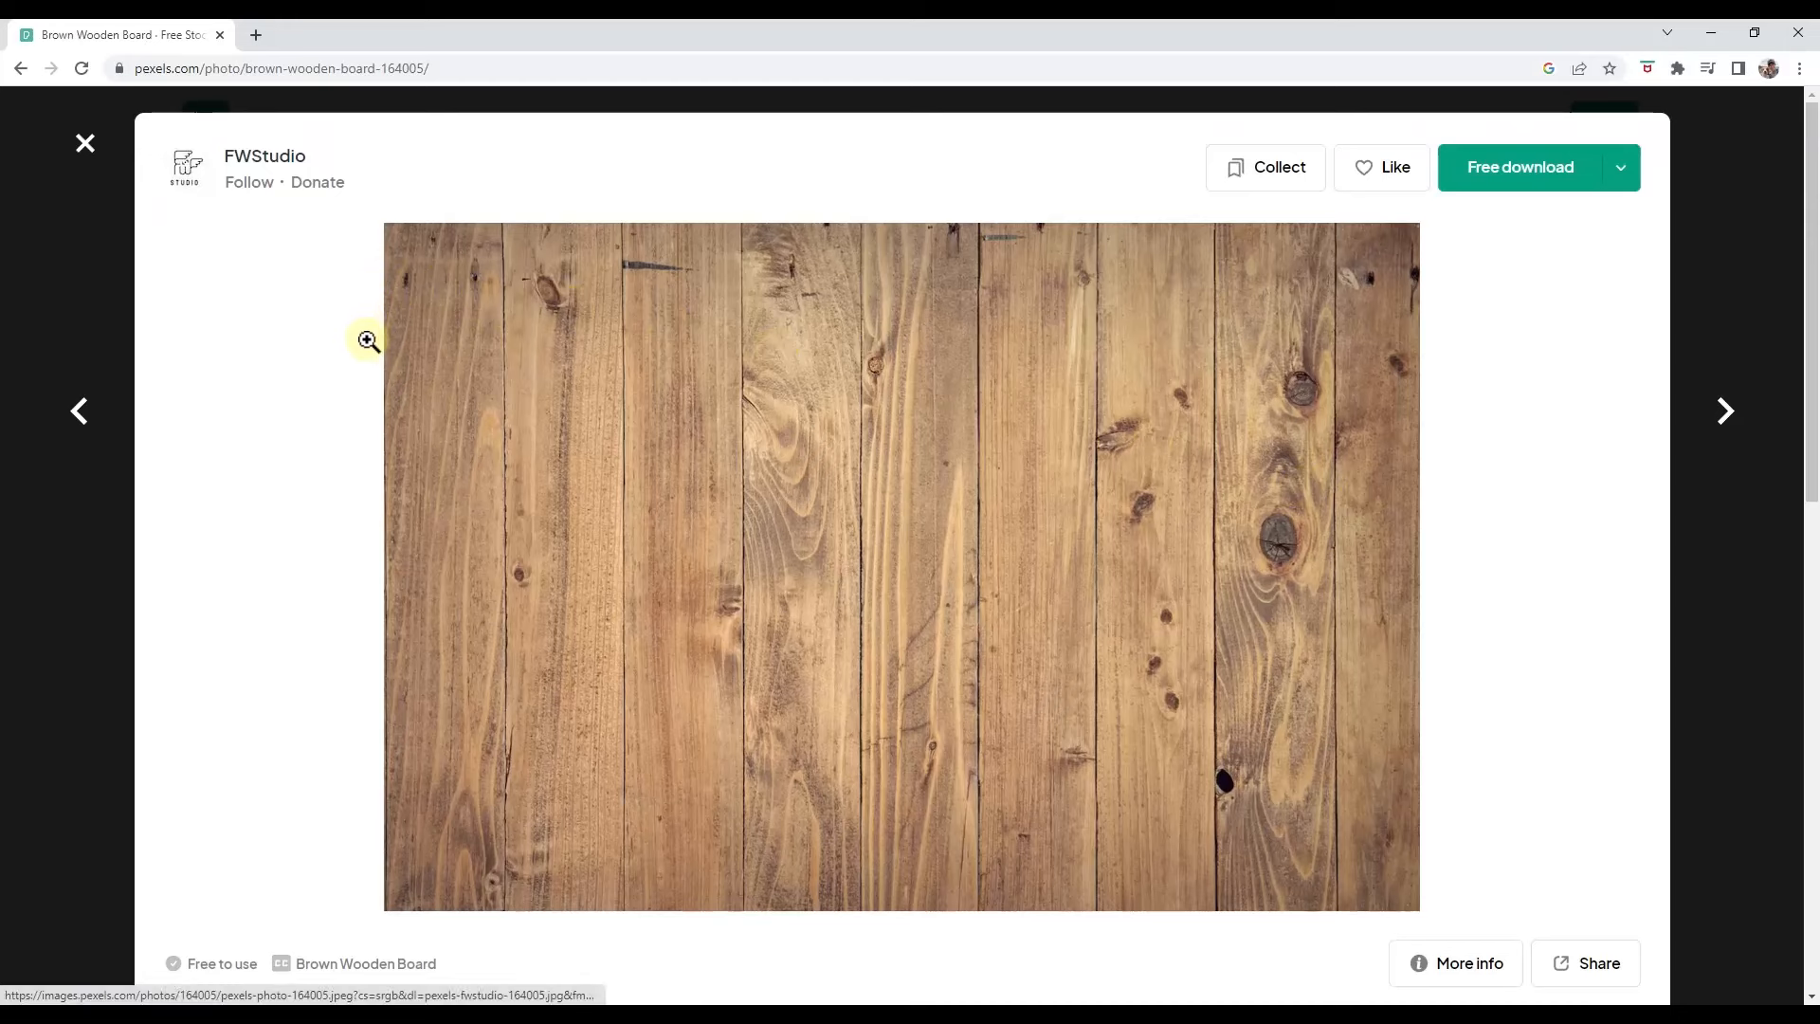
left_click(580, 1023)
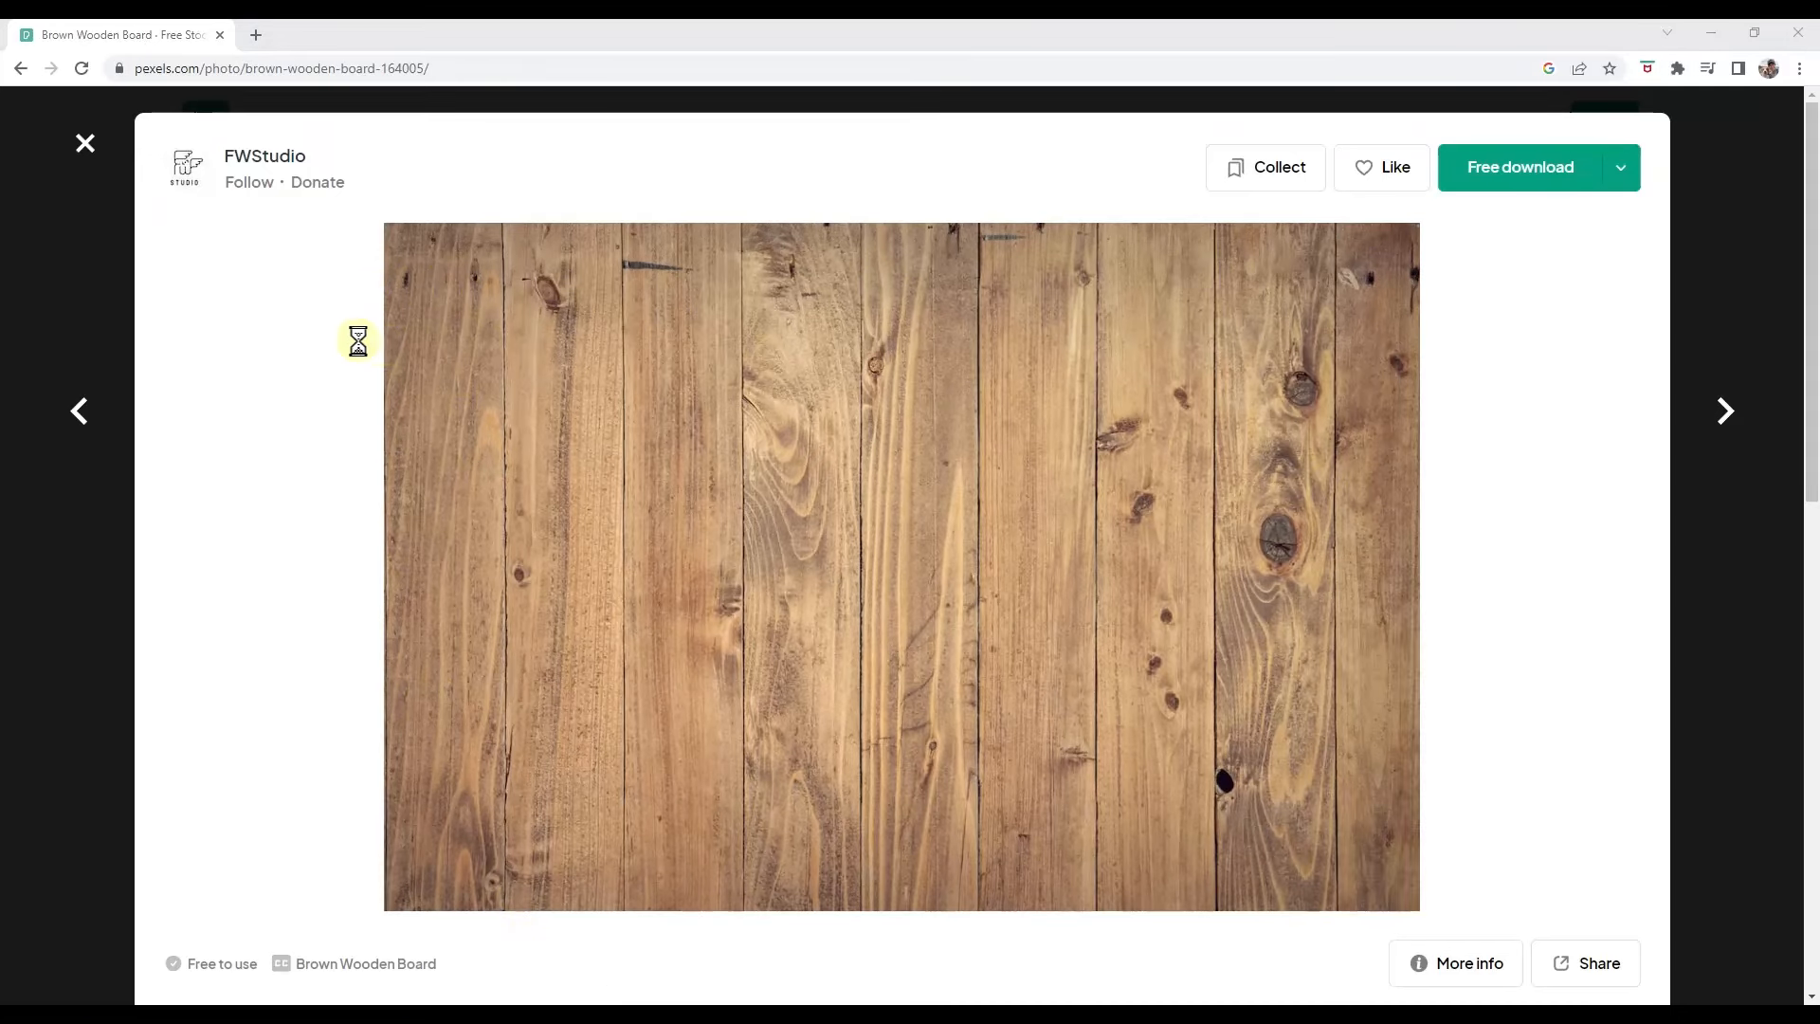
left_click(46, 284)
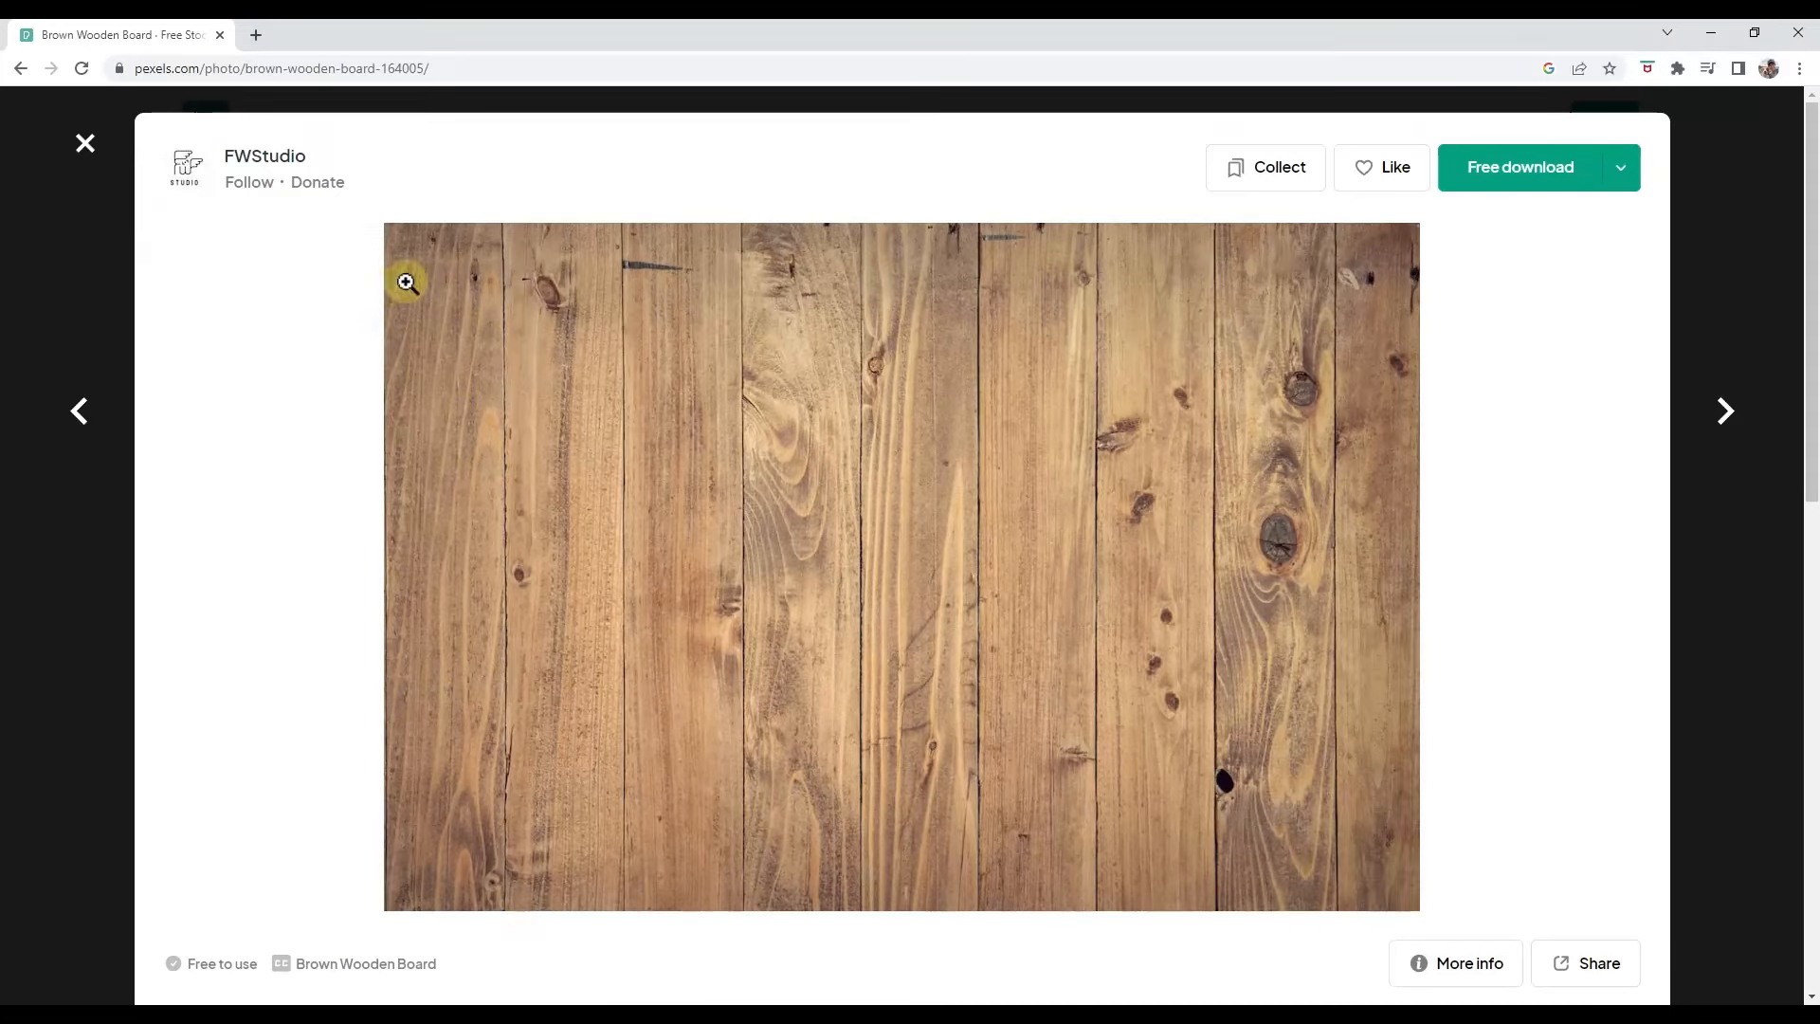
left_click_drag(444, 257, 1398, 879)
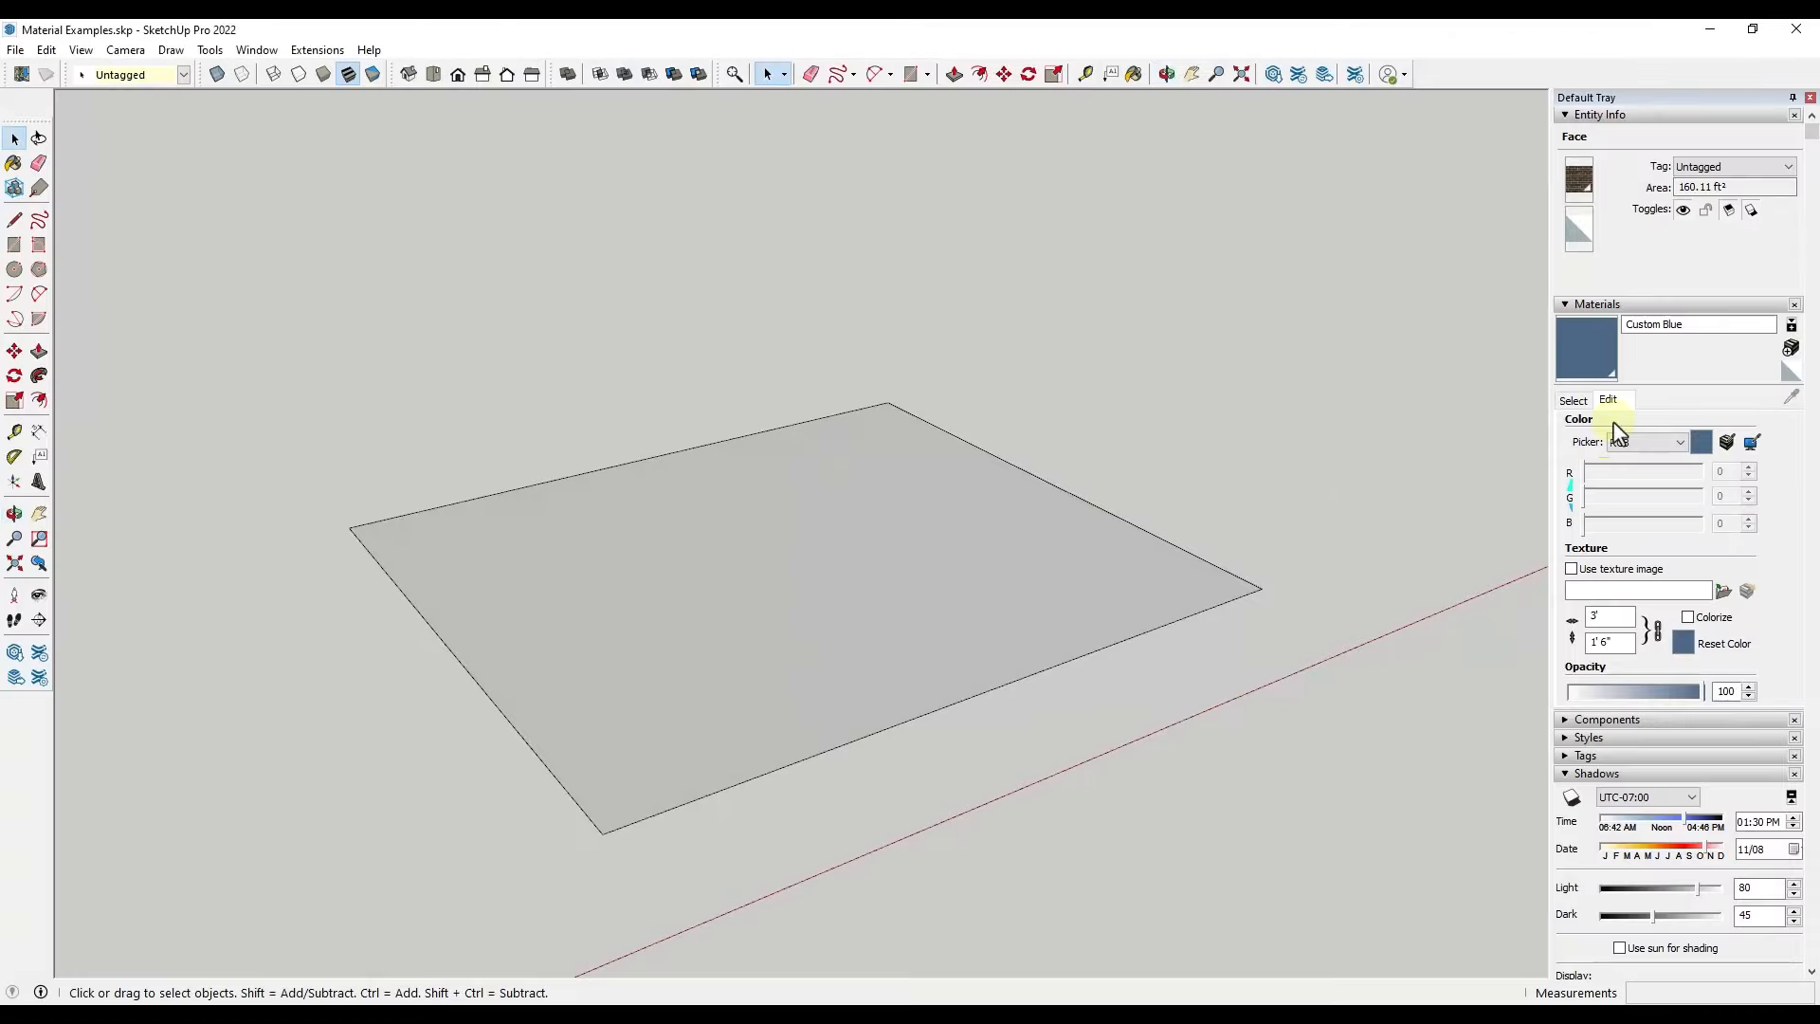
Create a material named Wood using the texture image WoodNonSeamless.JPG and paint the square face with it
left_click(1788, 347)
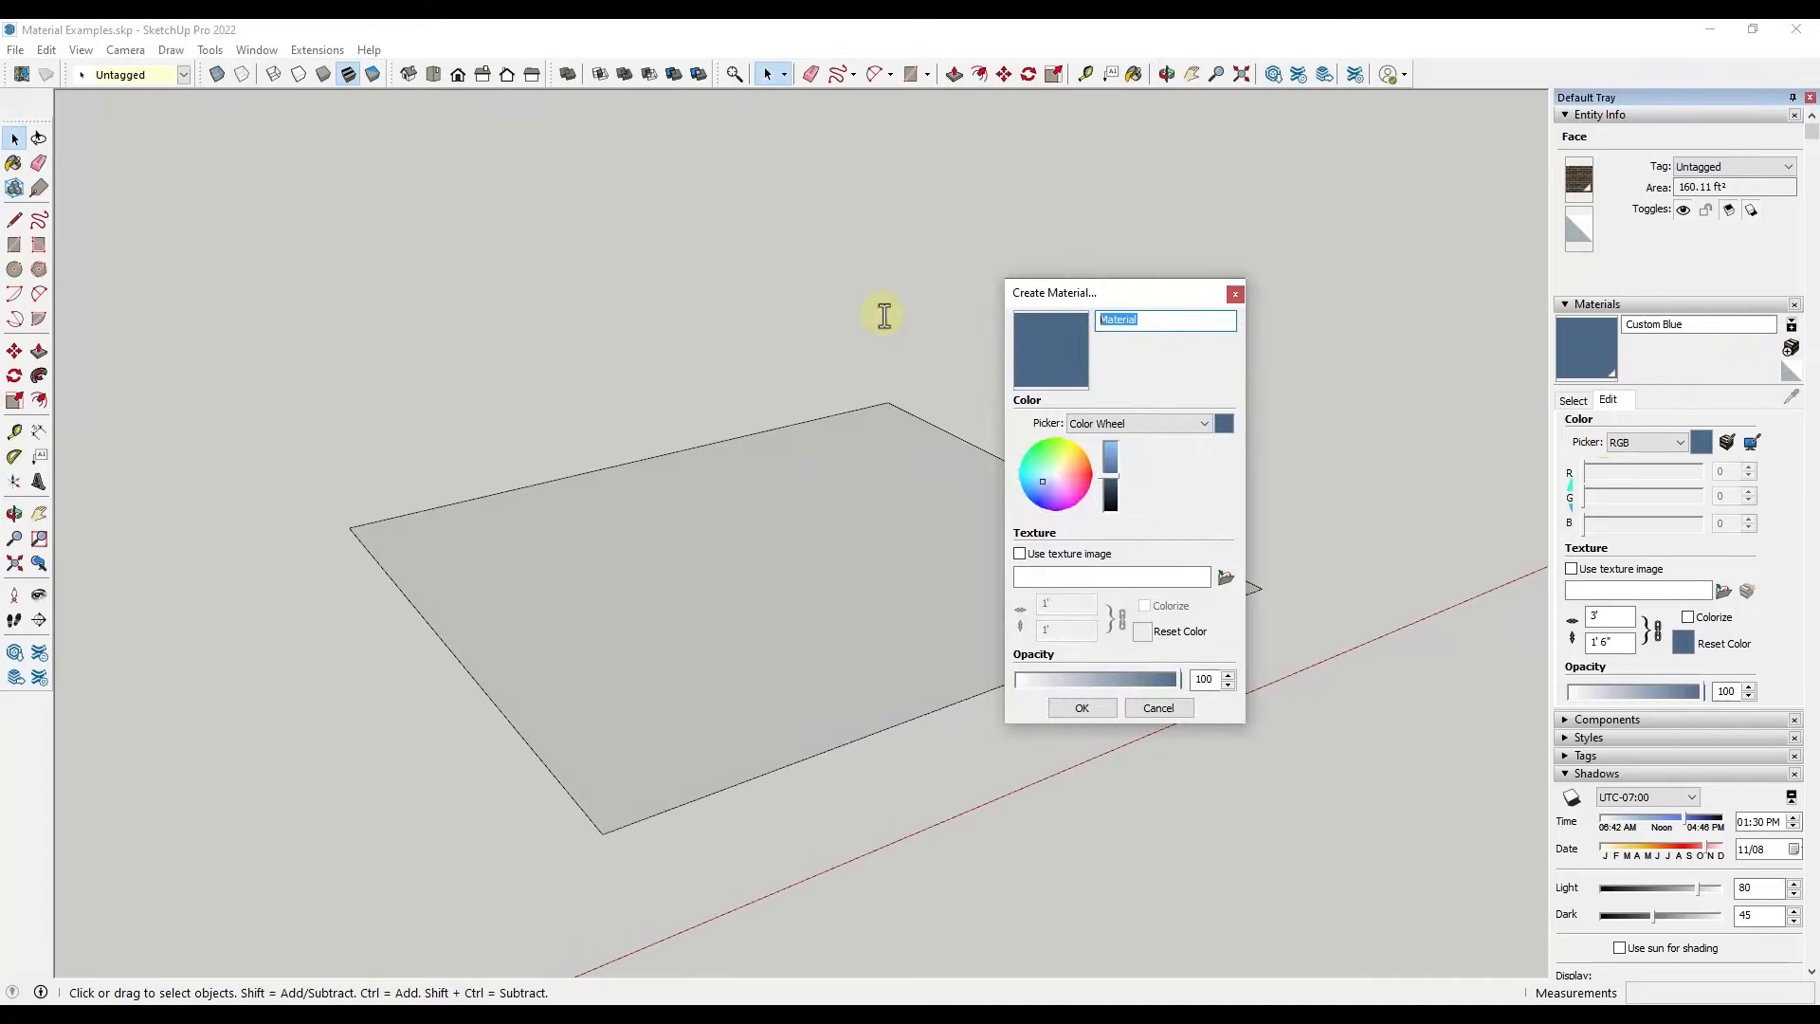
type("Wood")
left_click(1225, 577)
double_click(1279, 559)
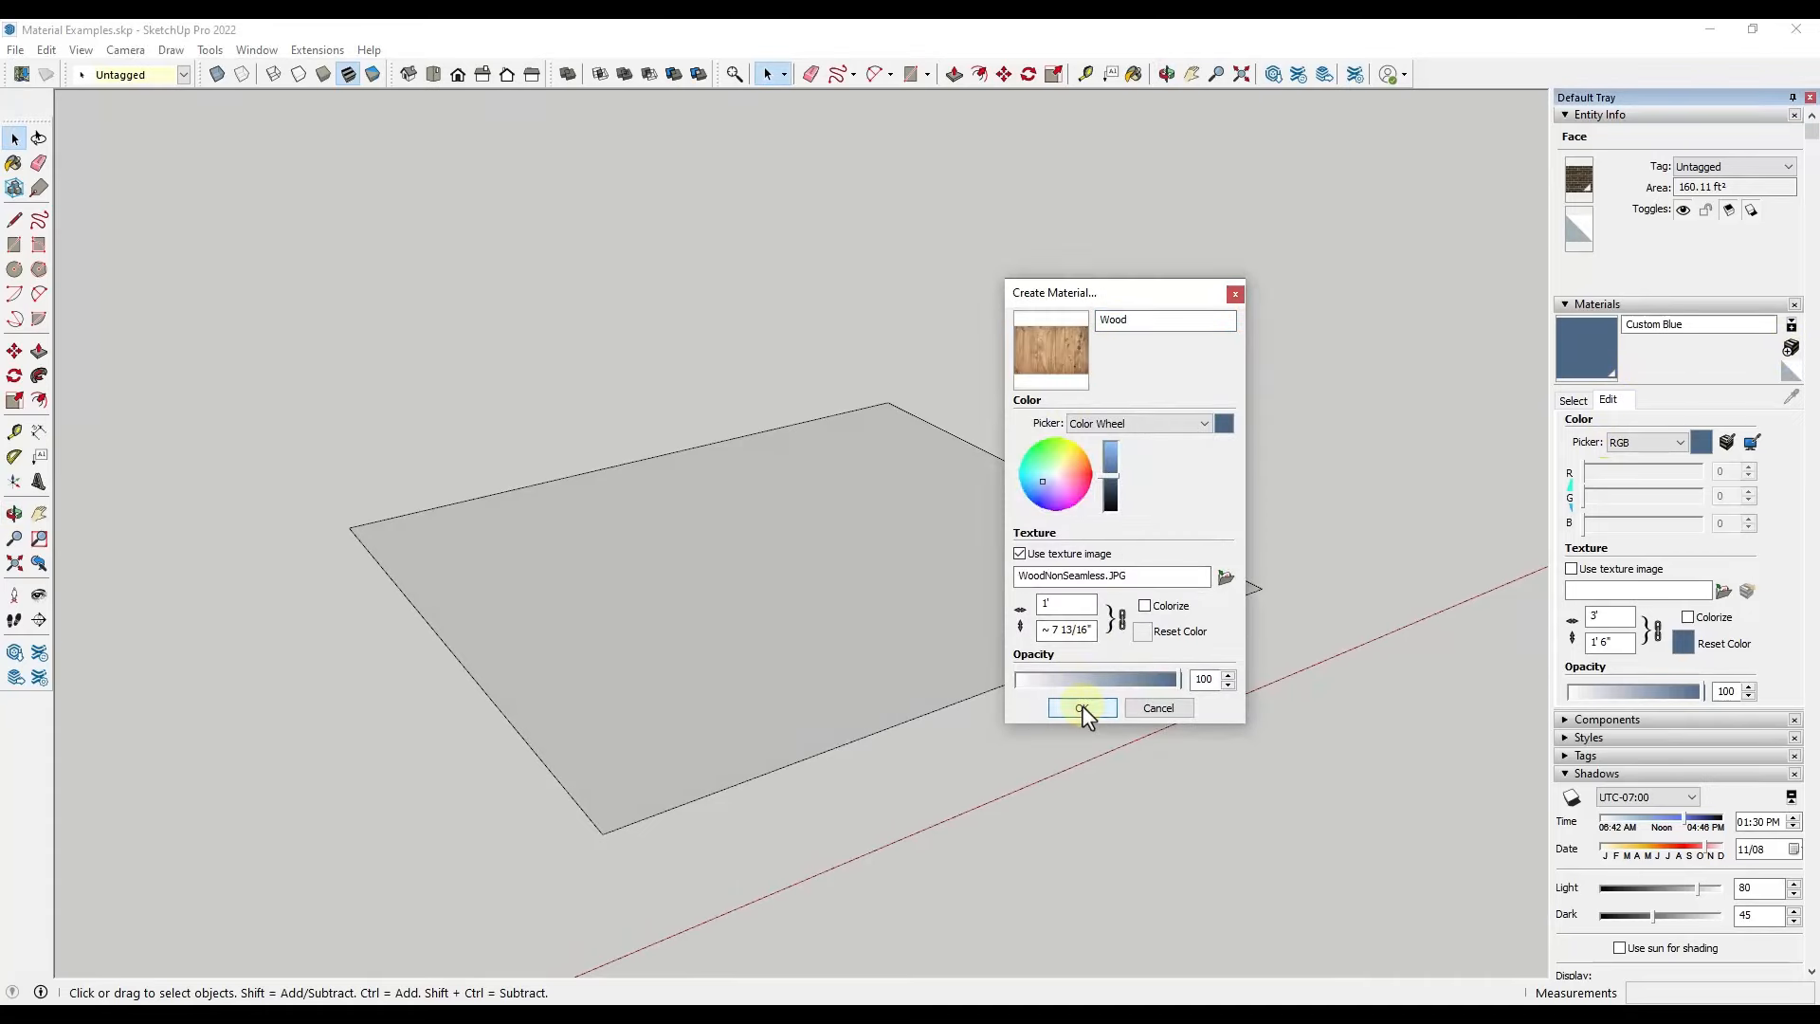
left_click(1083, 706)
left_click(775, 597)
Examine the visible seams where the Wood texture repeats across the square face, both close up and from farther away
scroll(926, 629, "up", 5)
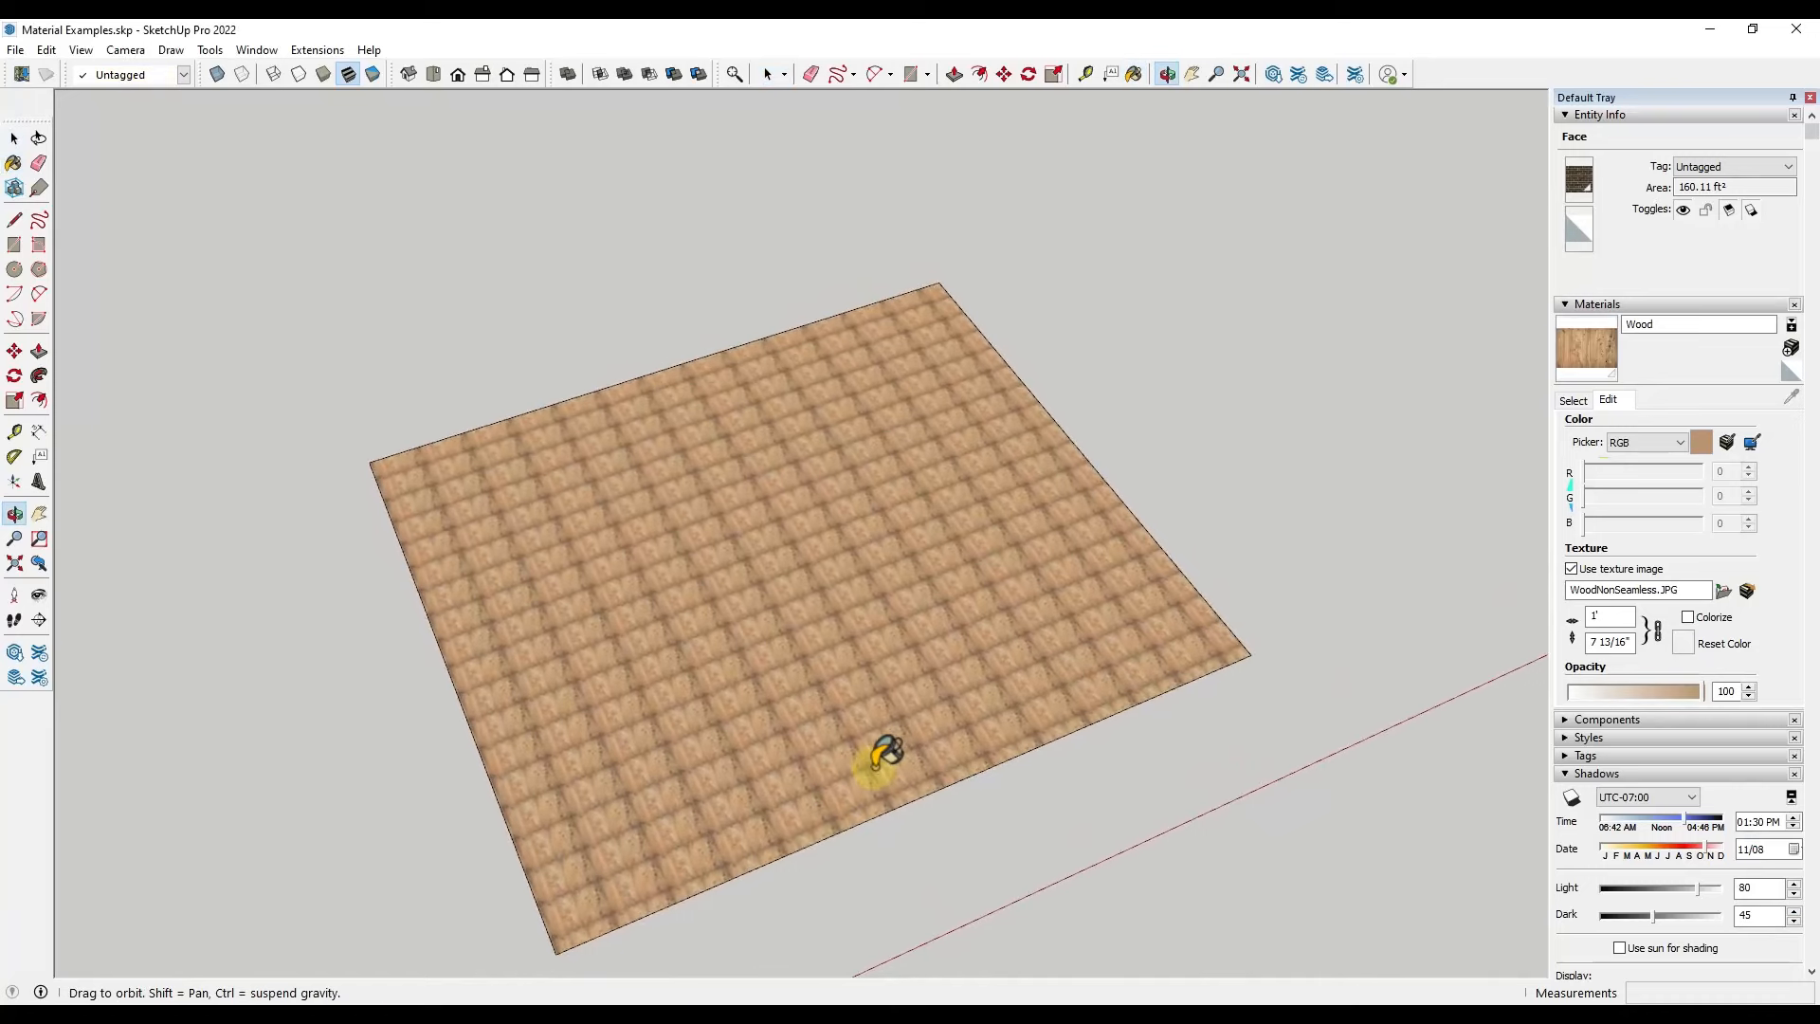
scroll(647, 746, "up", 4)
scroll(520, 691, "down", 4)
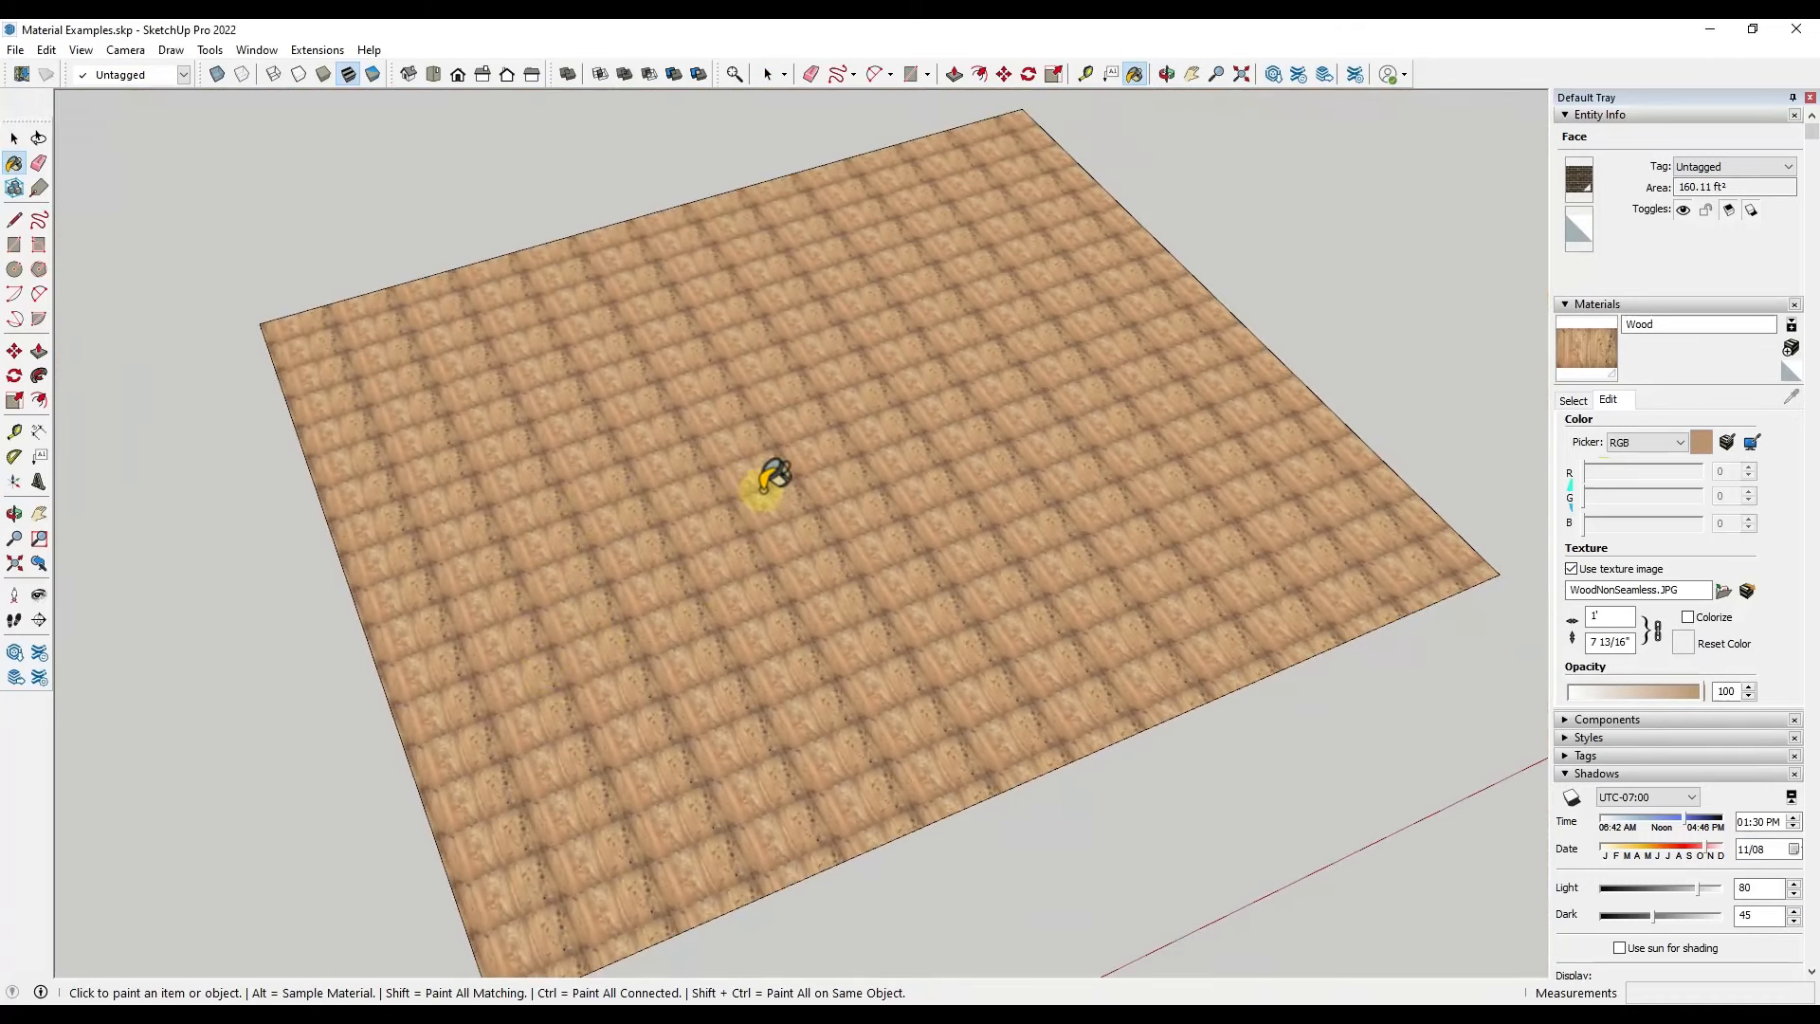
scroll(701, 768, "up", 4)
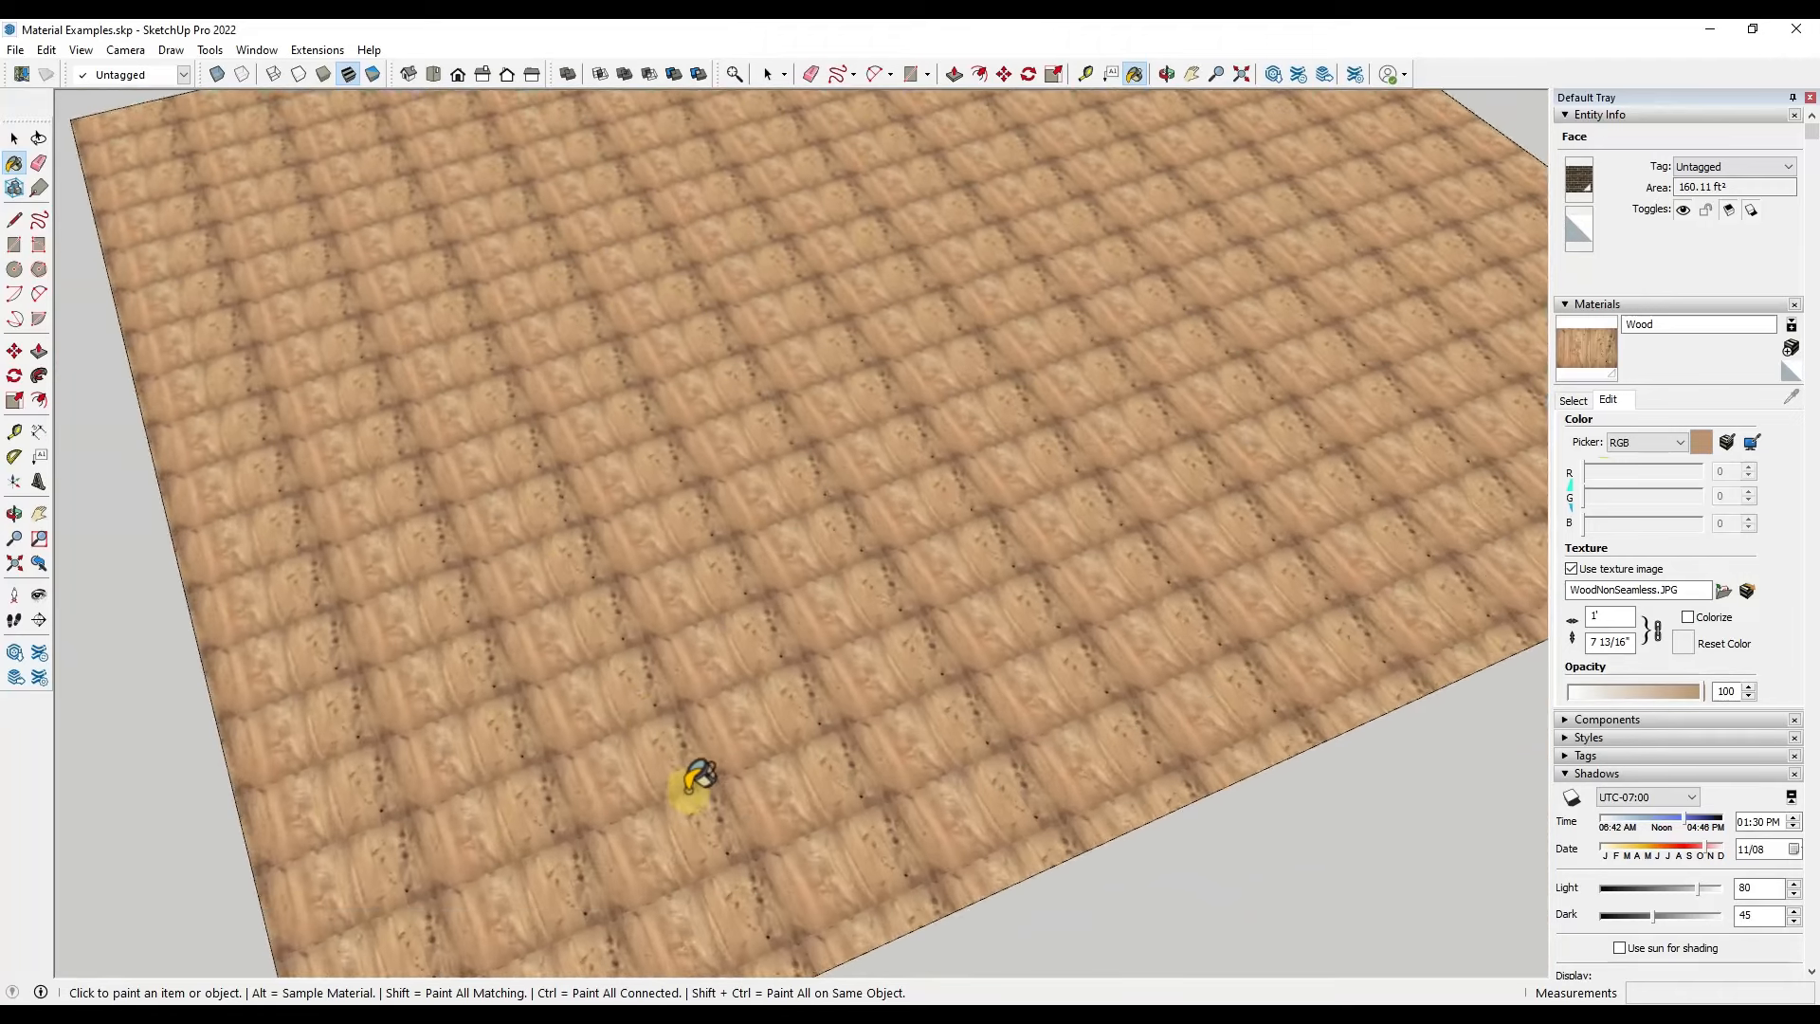
scroll(690, 769, "up", 2)
scroll(687, 711, "up", 2)
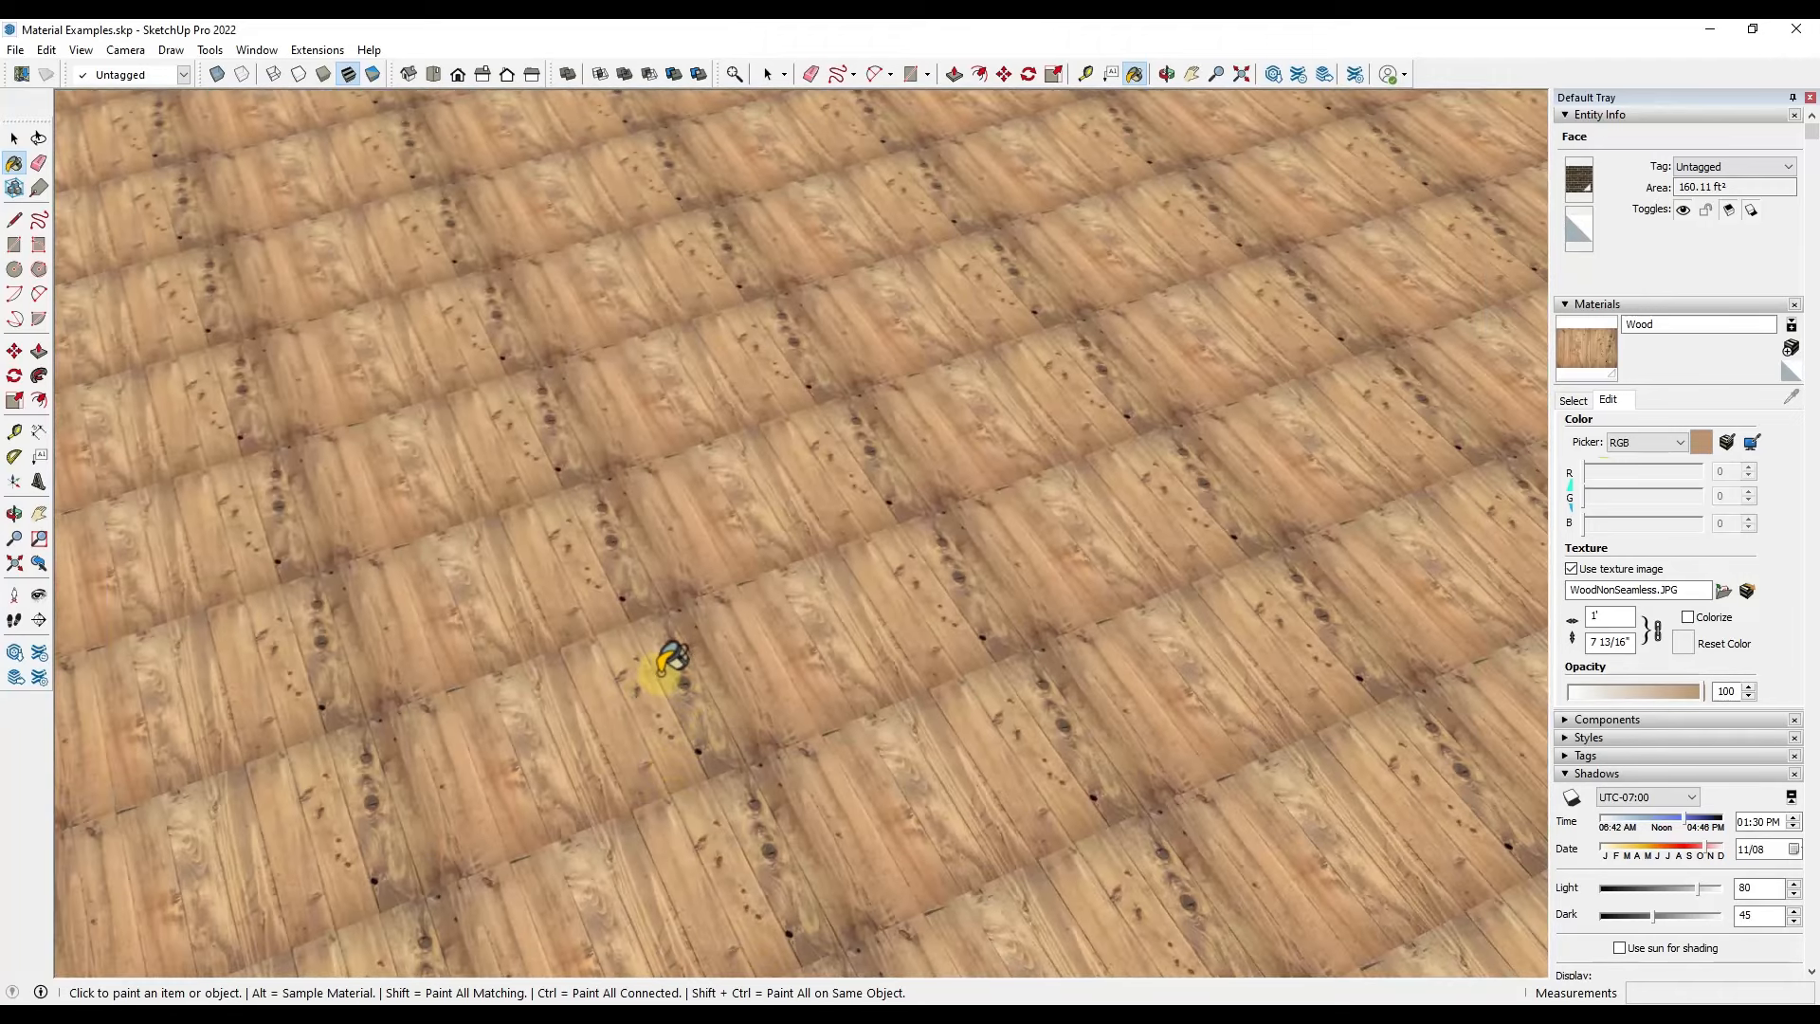
scroll(756, 540, "down", 2)
scroll(552, 796, "down", 2)
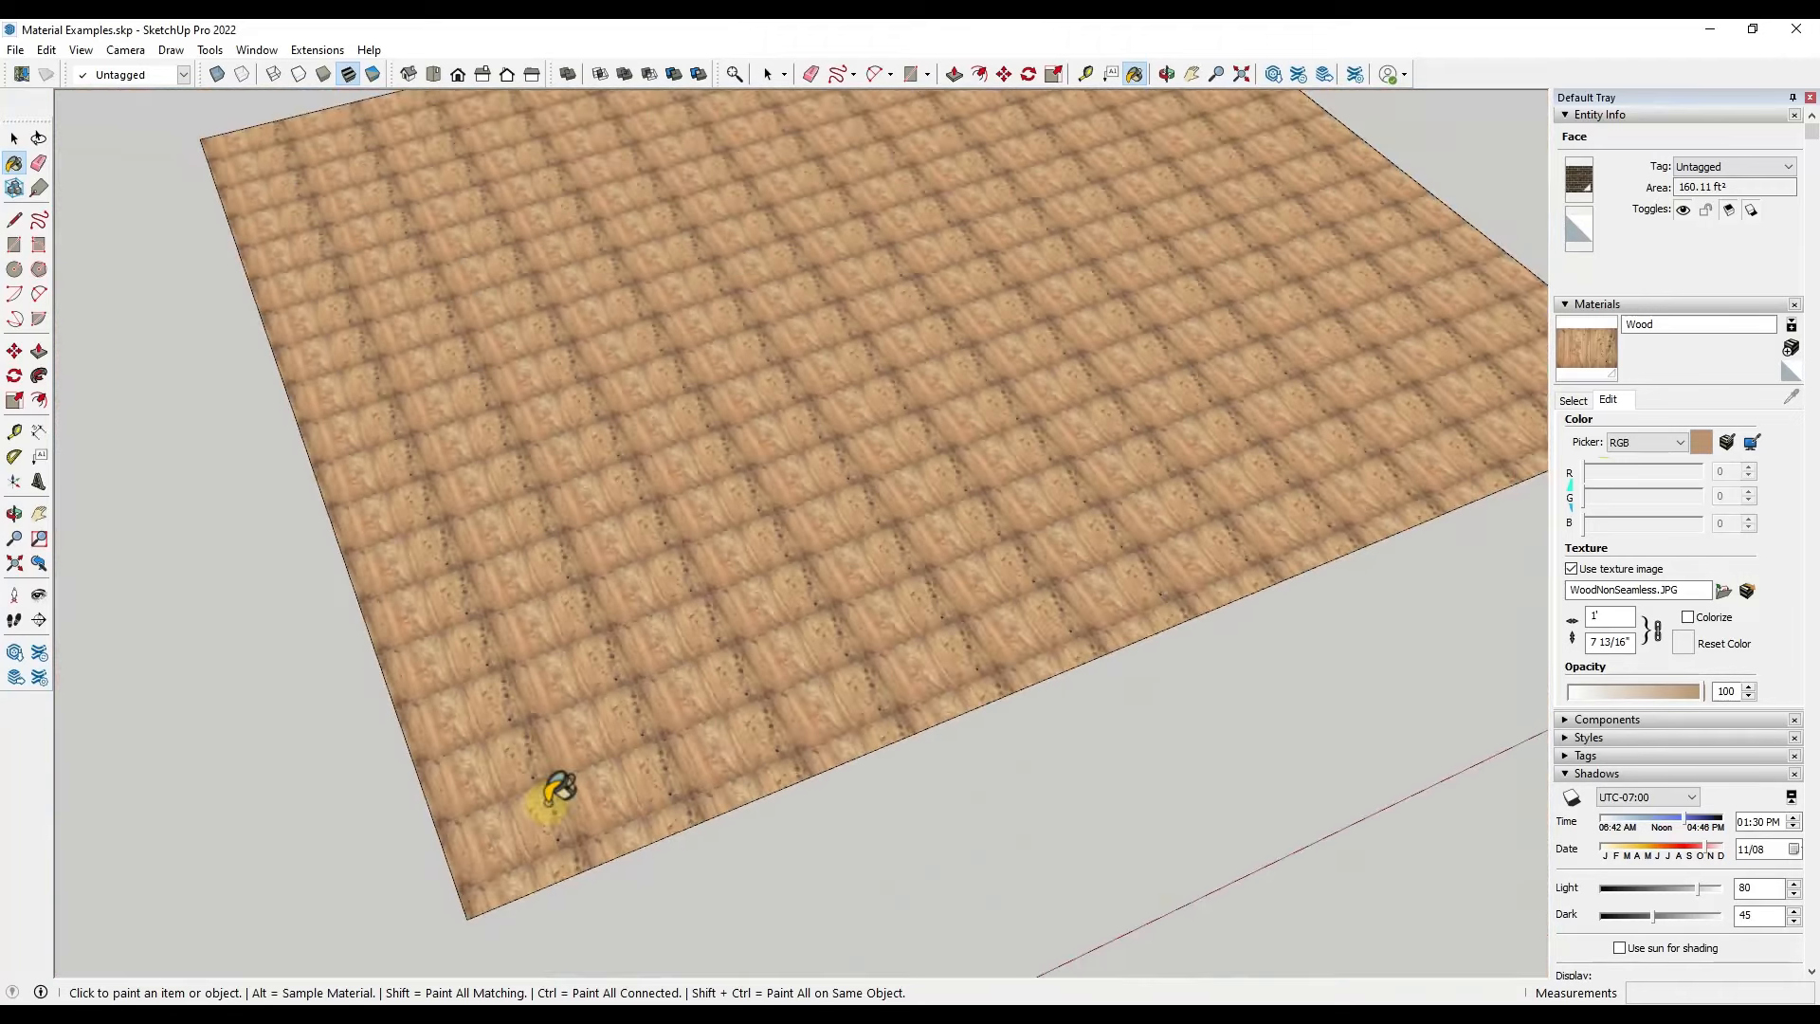
scroll(535, 805, "up", 1)
scroll(569, 777, "up", 3)
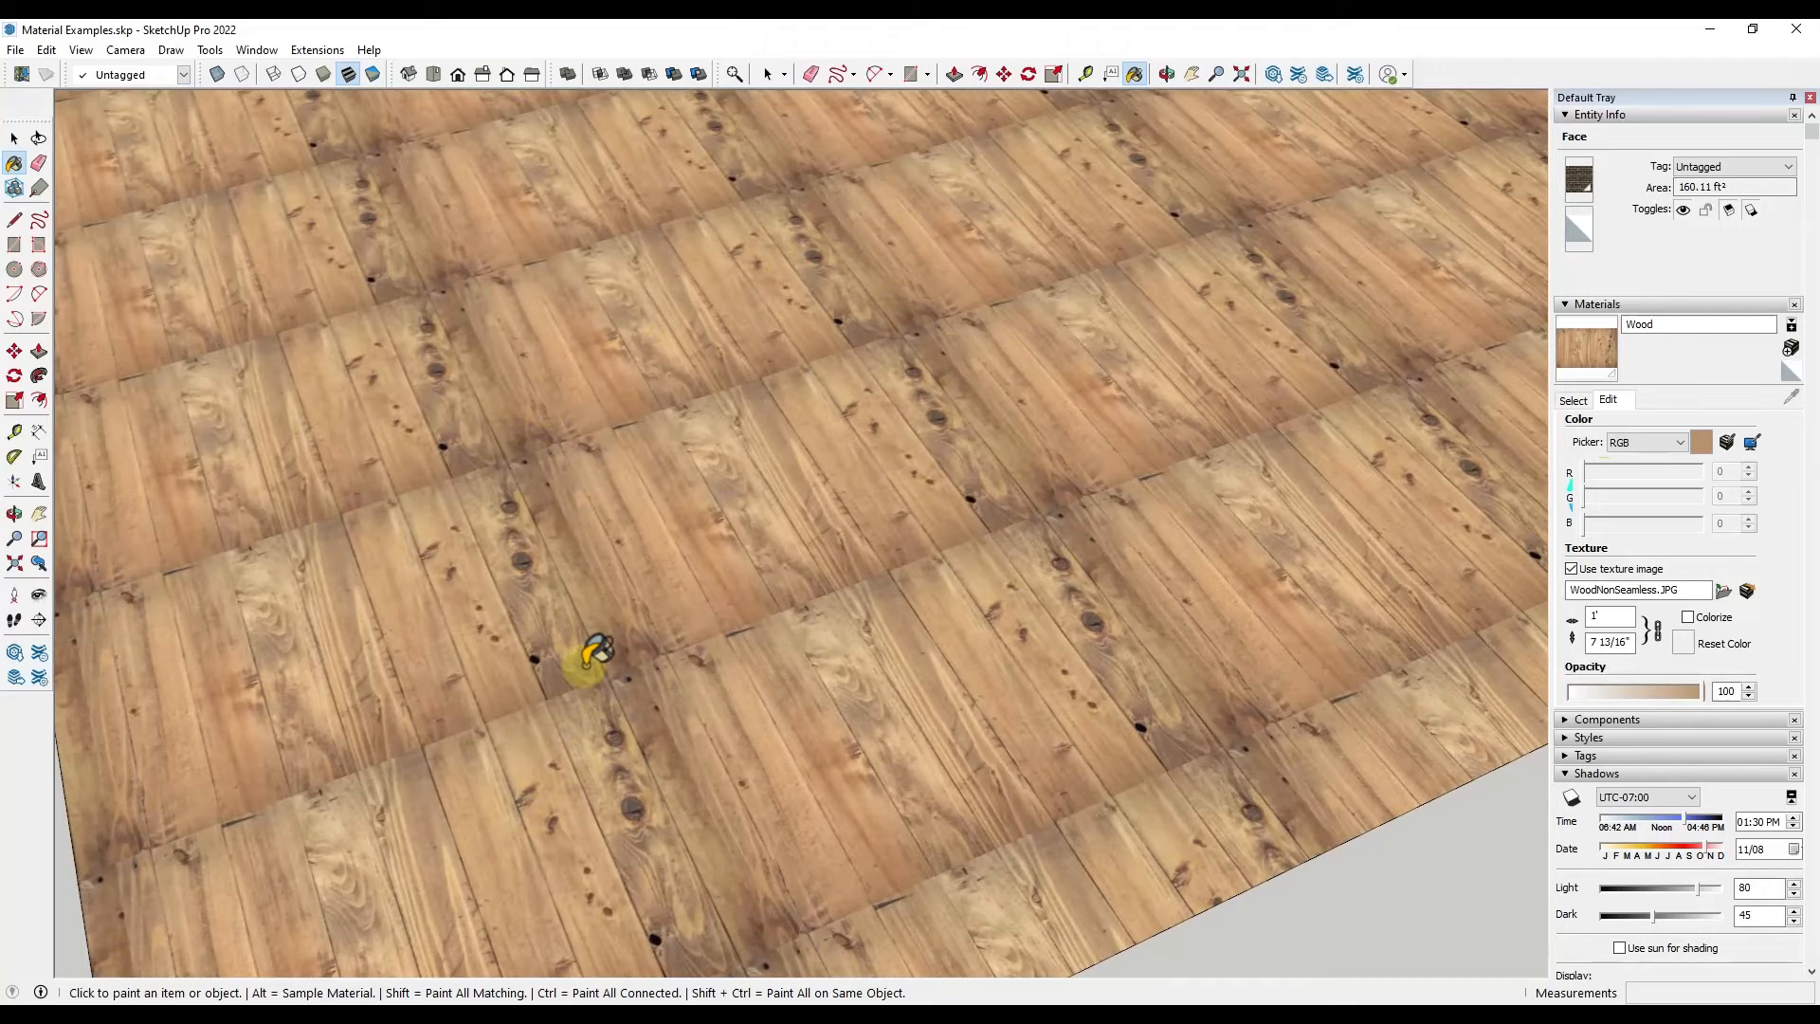
scroll(602, 652, "down", 6)
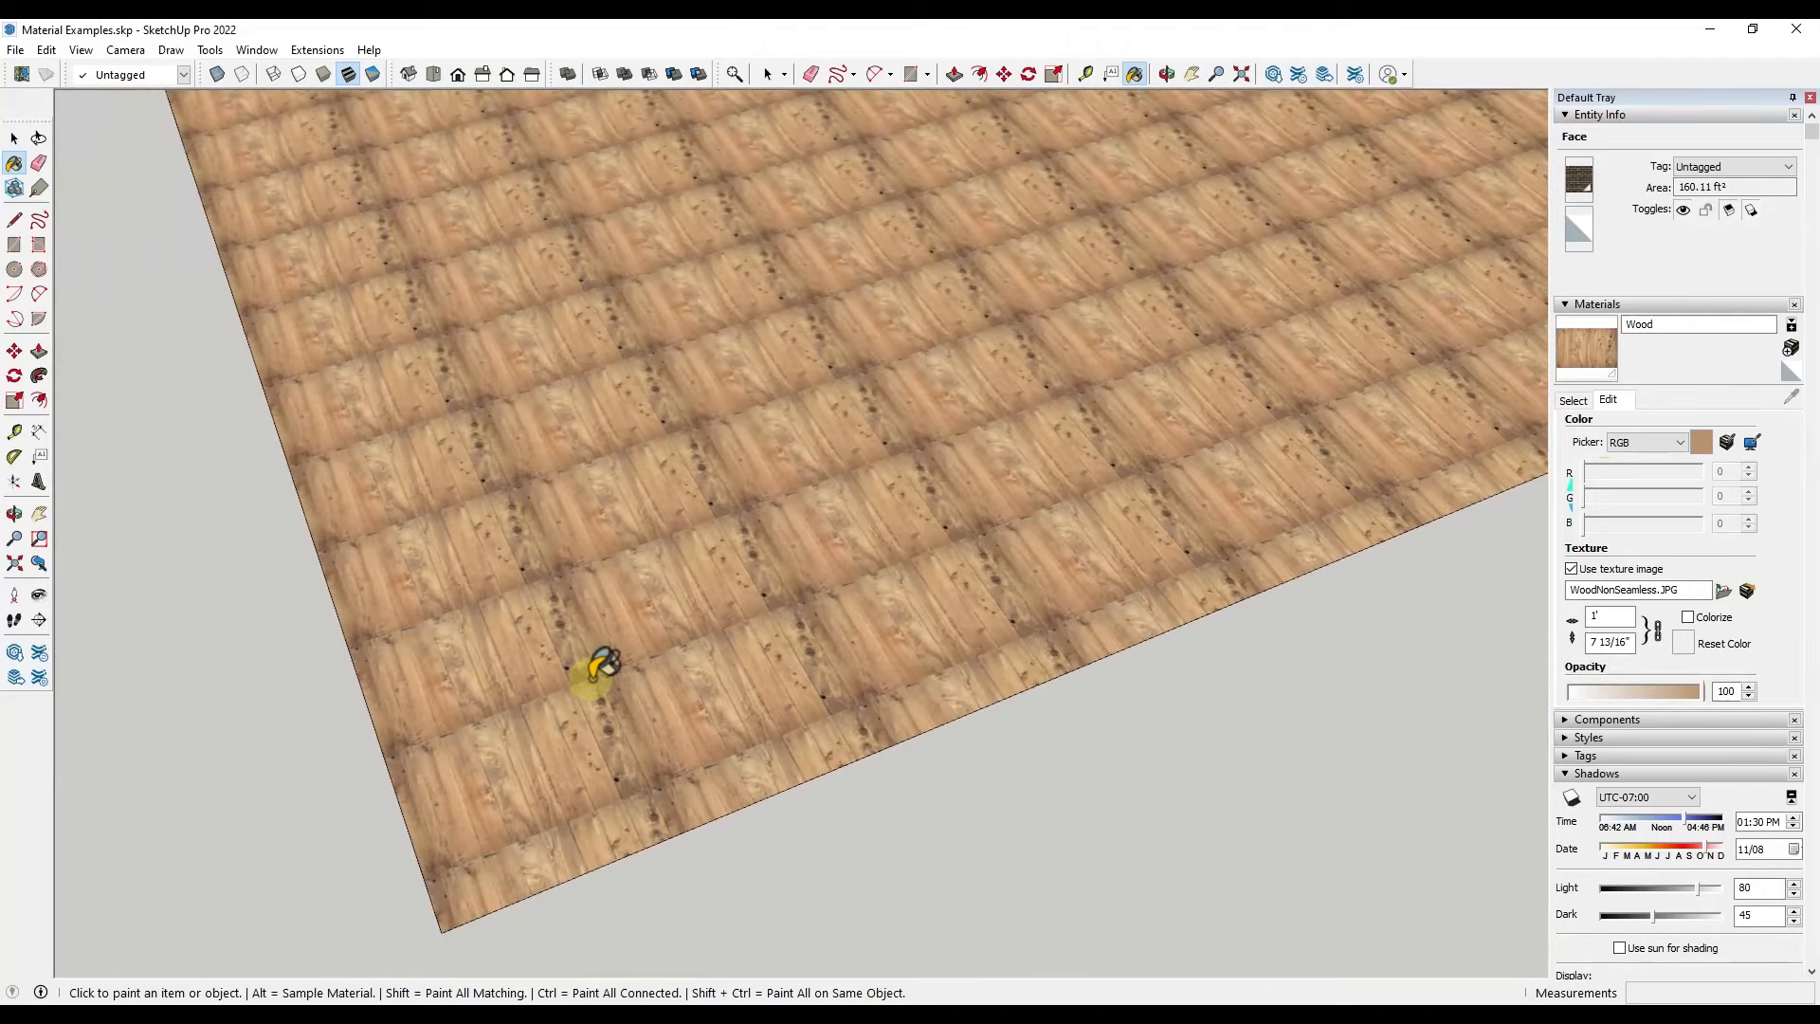
scroll(631, 652, "up", 8)
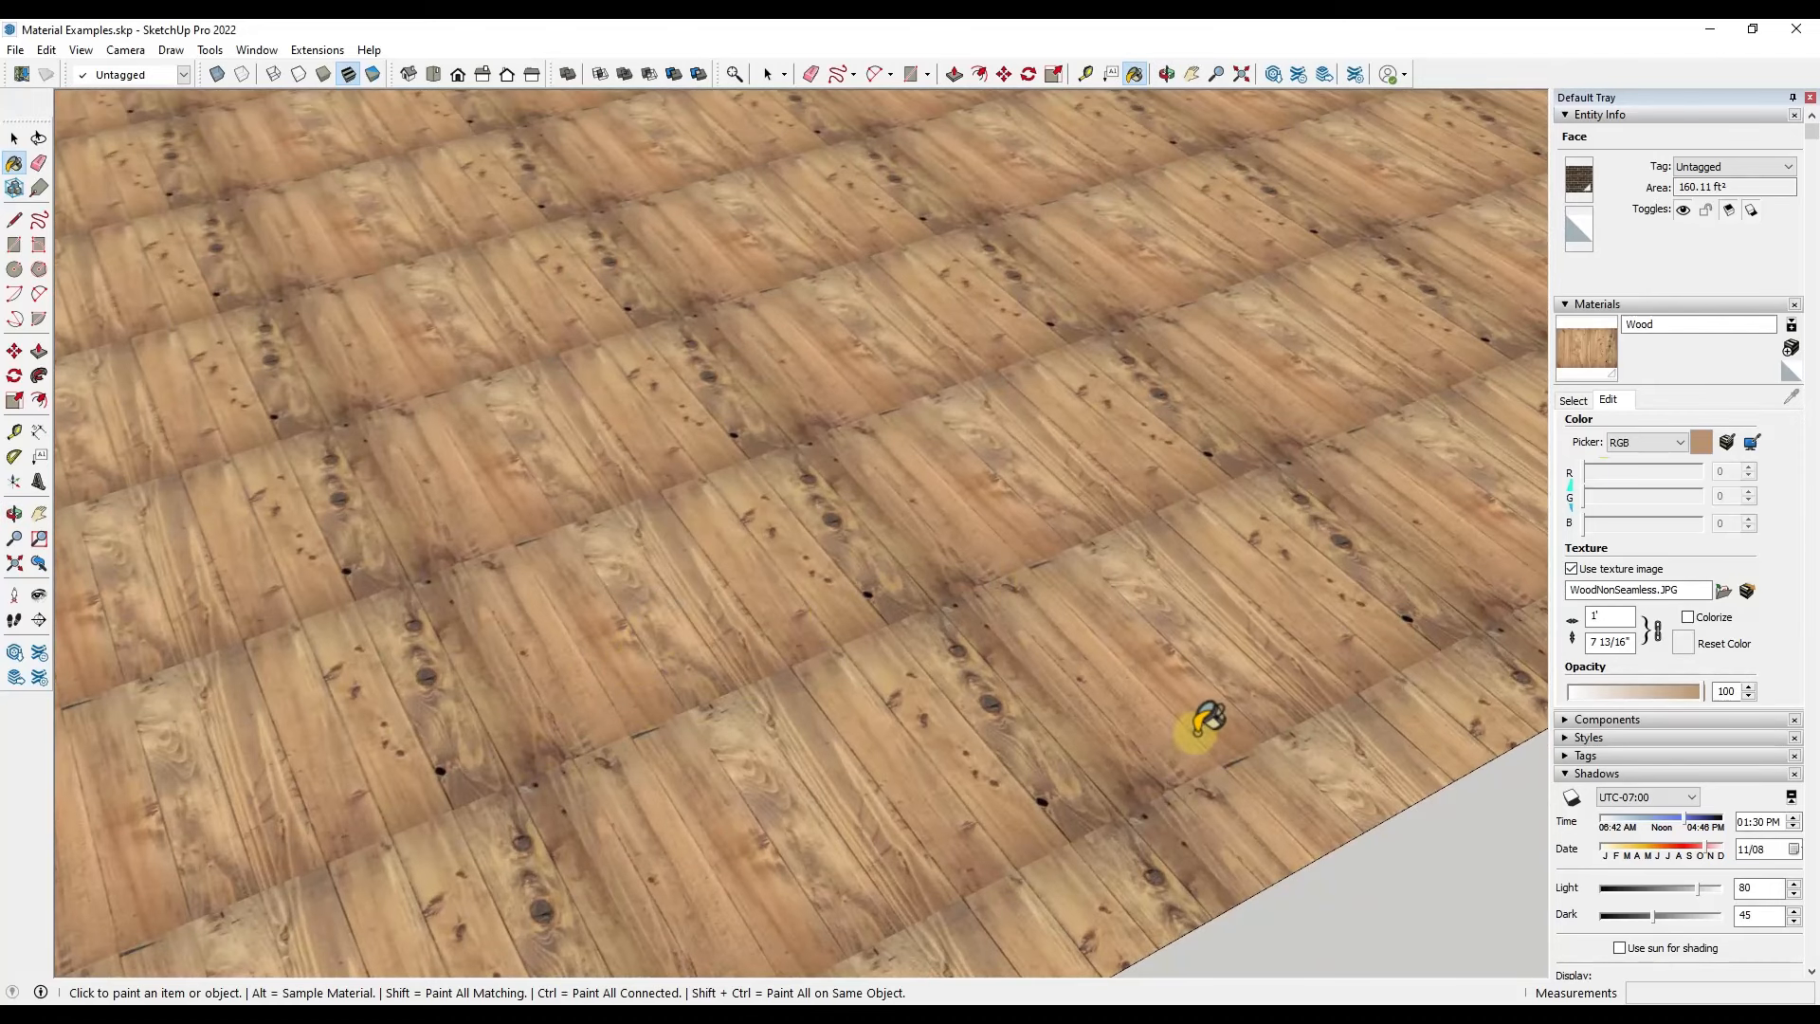
scroll(796, 860, "down", 4)
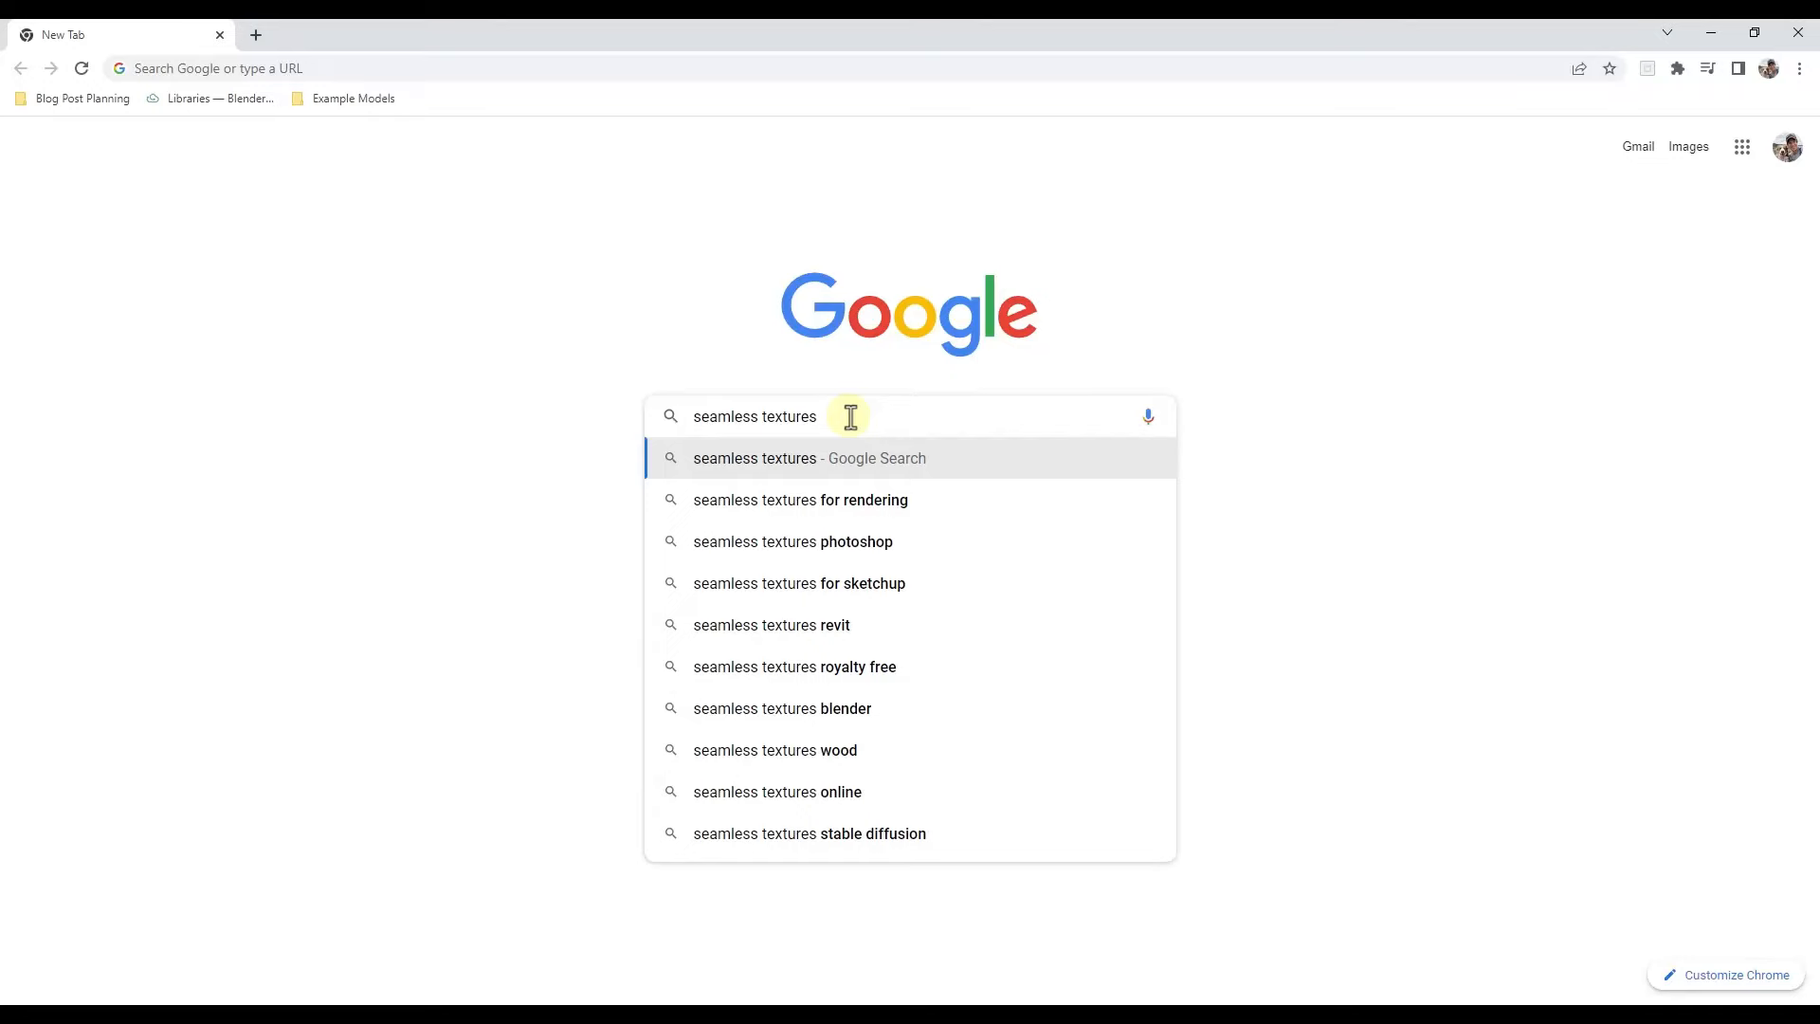
Search Google for seamless textures, look over the results and return to the SketchUp model
key("Return")
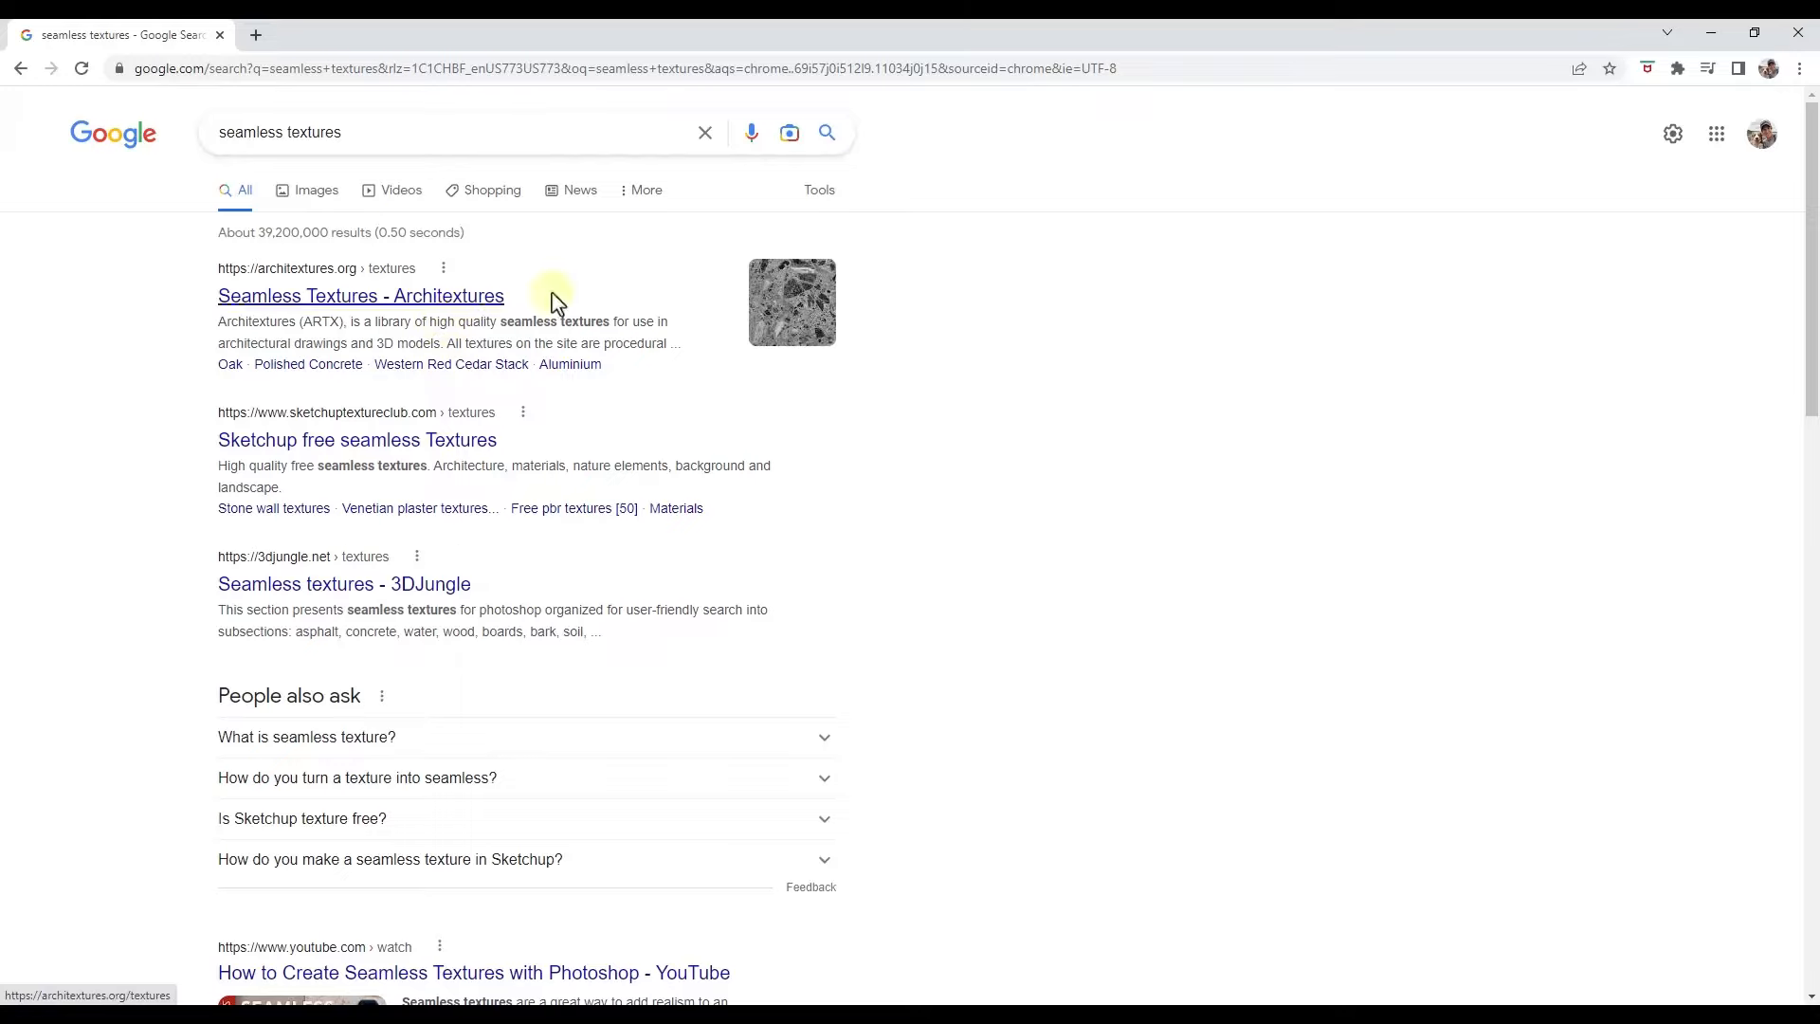
scroll(688, 493, "down", 1)
scroll(686, 493, "down", 2)
scroll(684, 492, "up", 3)
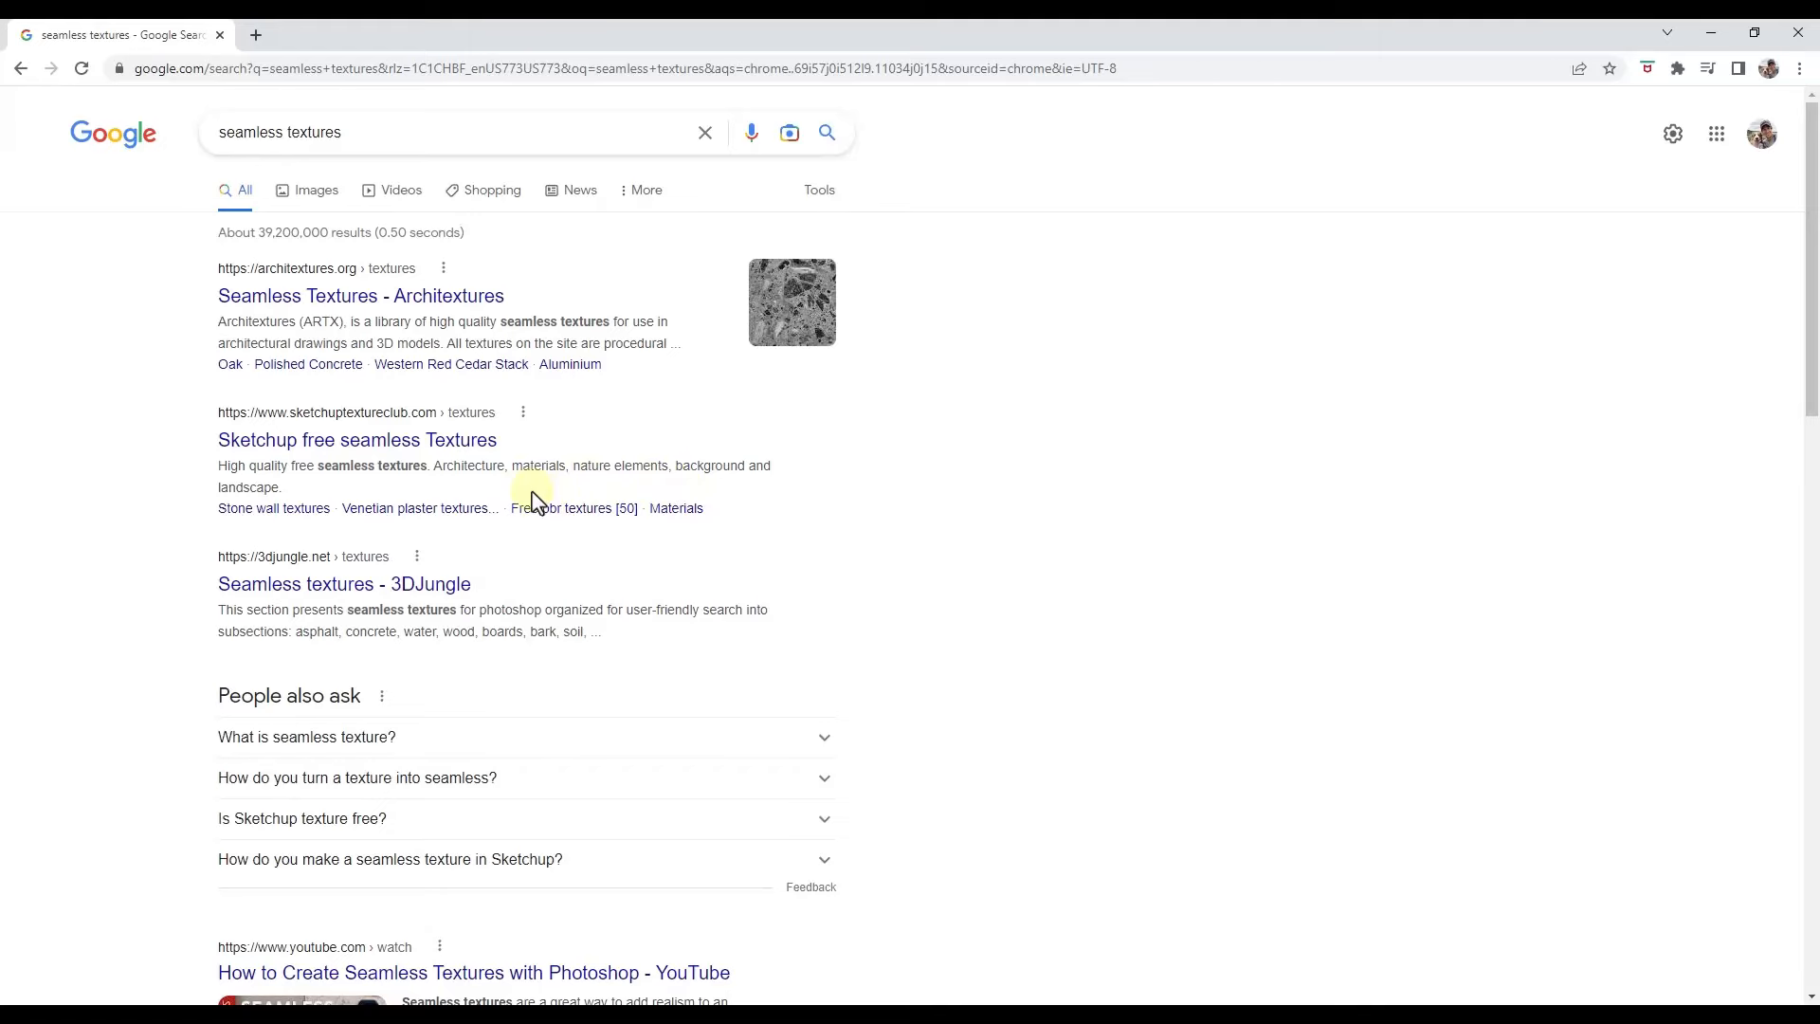
left_click(1712, 34)
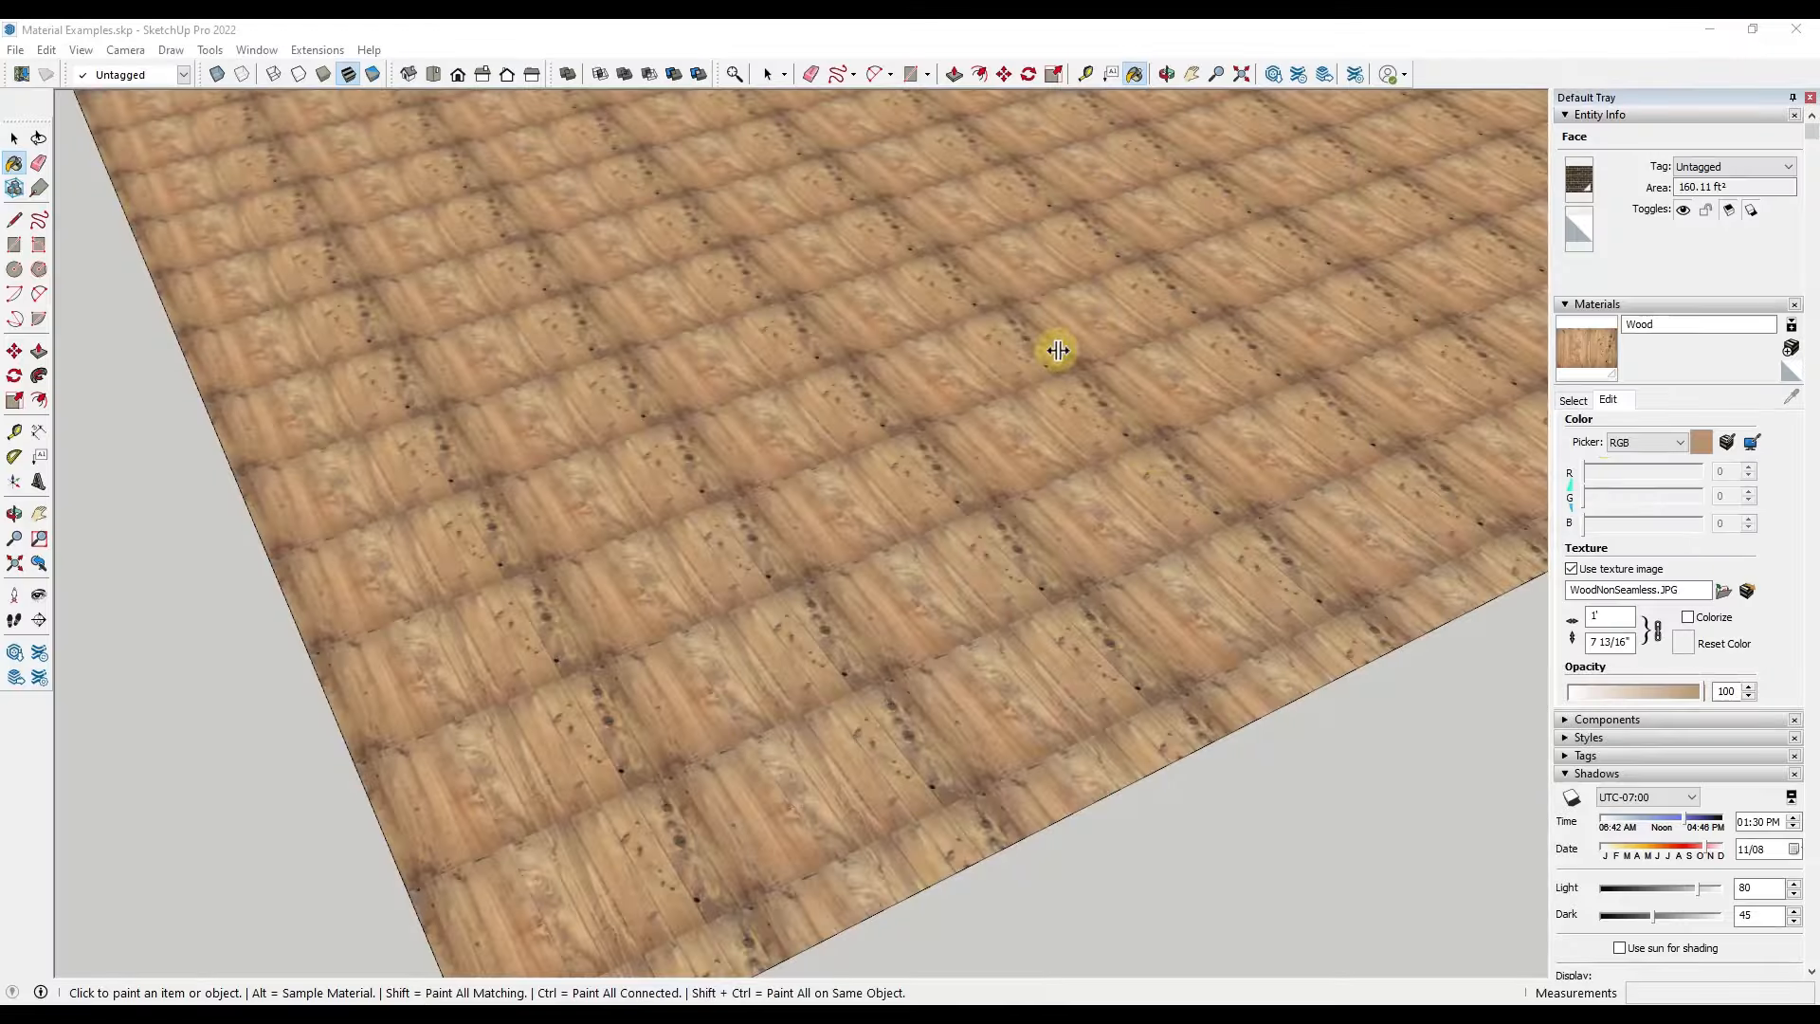
Paint the square face with the Wood Floor Dark material from the Wood collection
left_click(1572, 402)
left_click(1659, 428)
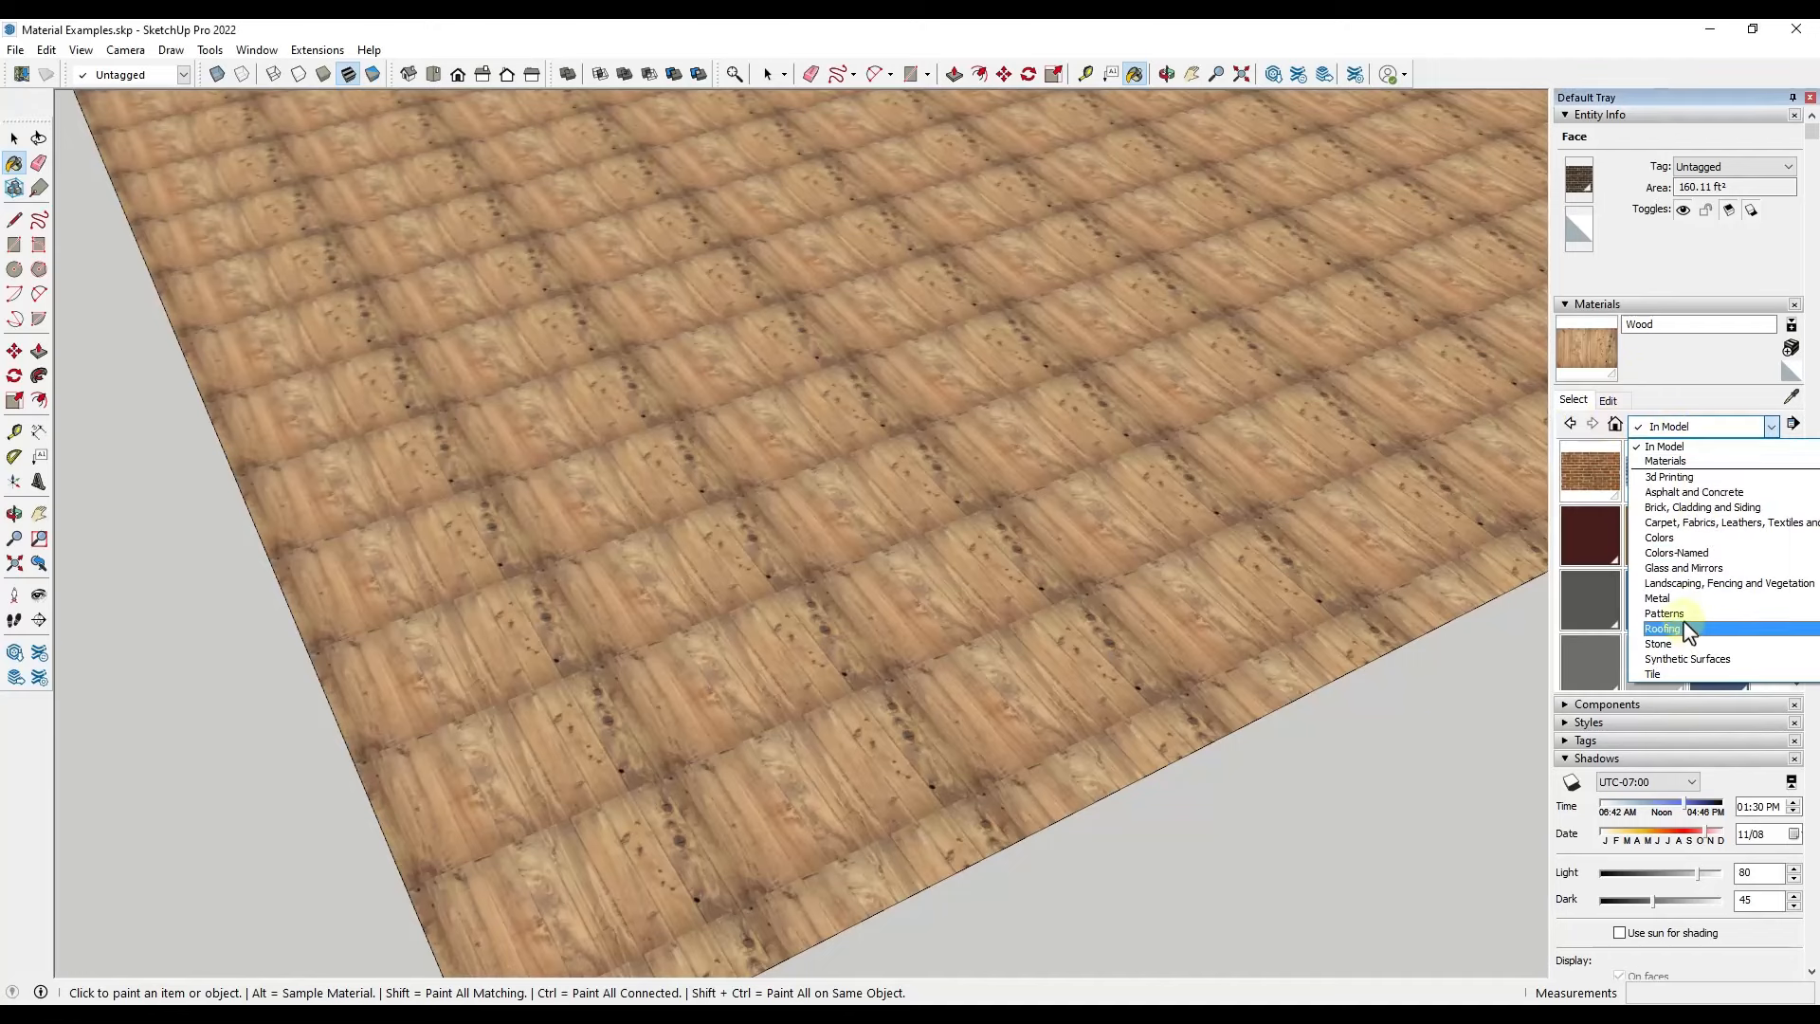
scroll(1668, 637, "down", 2)
left_click(1675, 675)
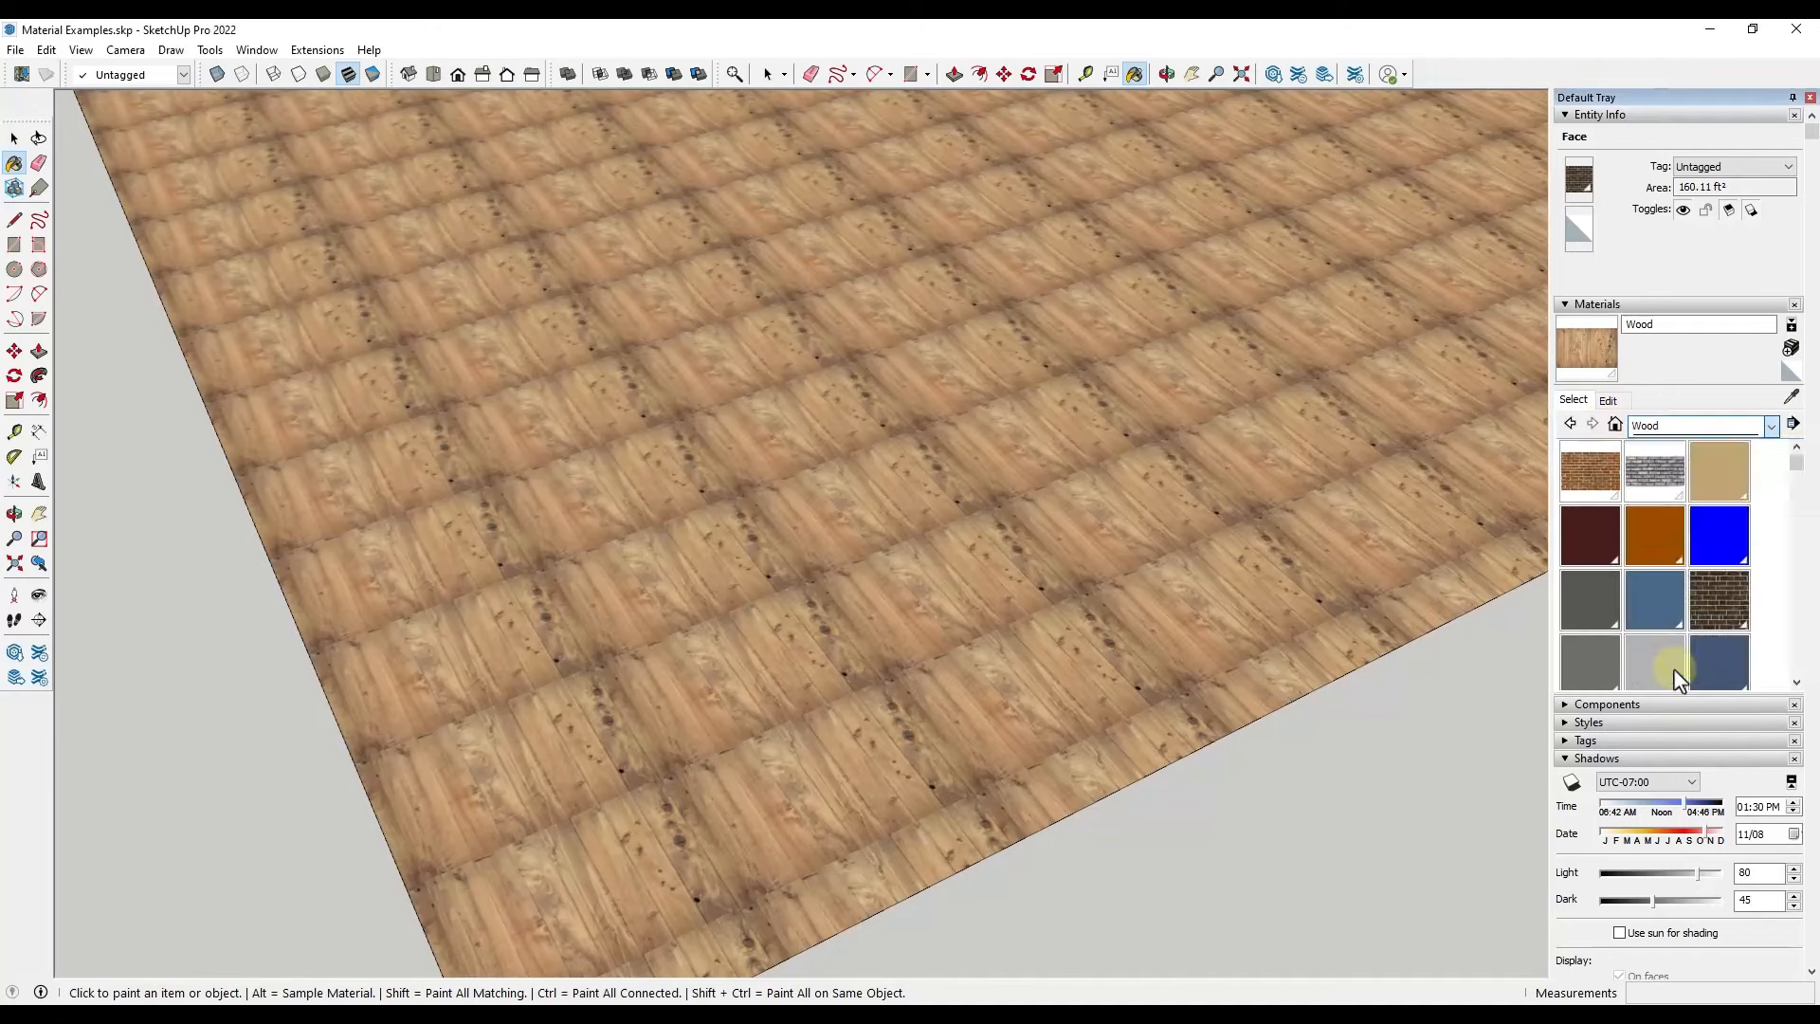
left_click(1655, 540)
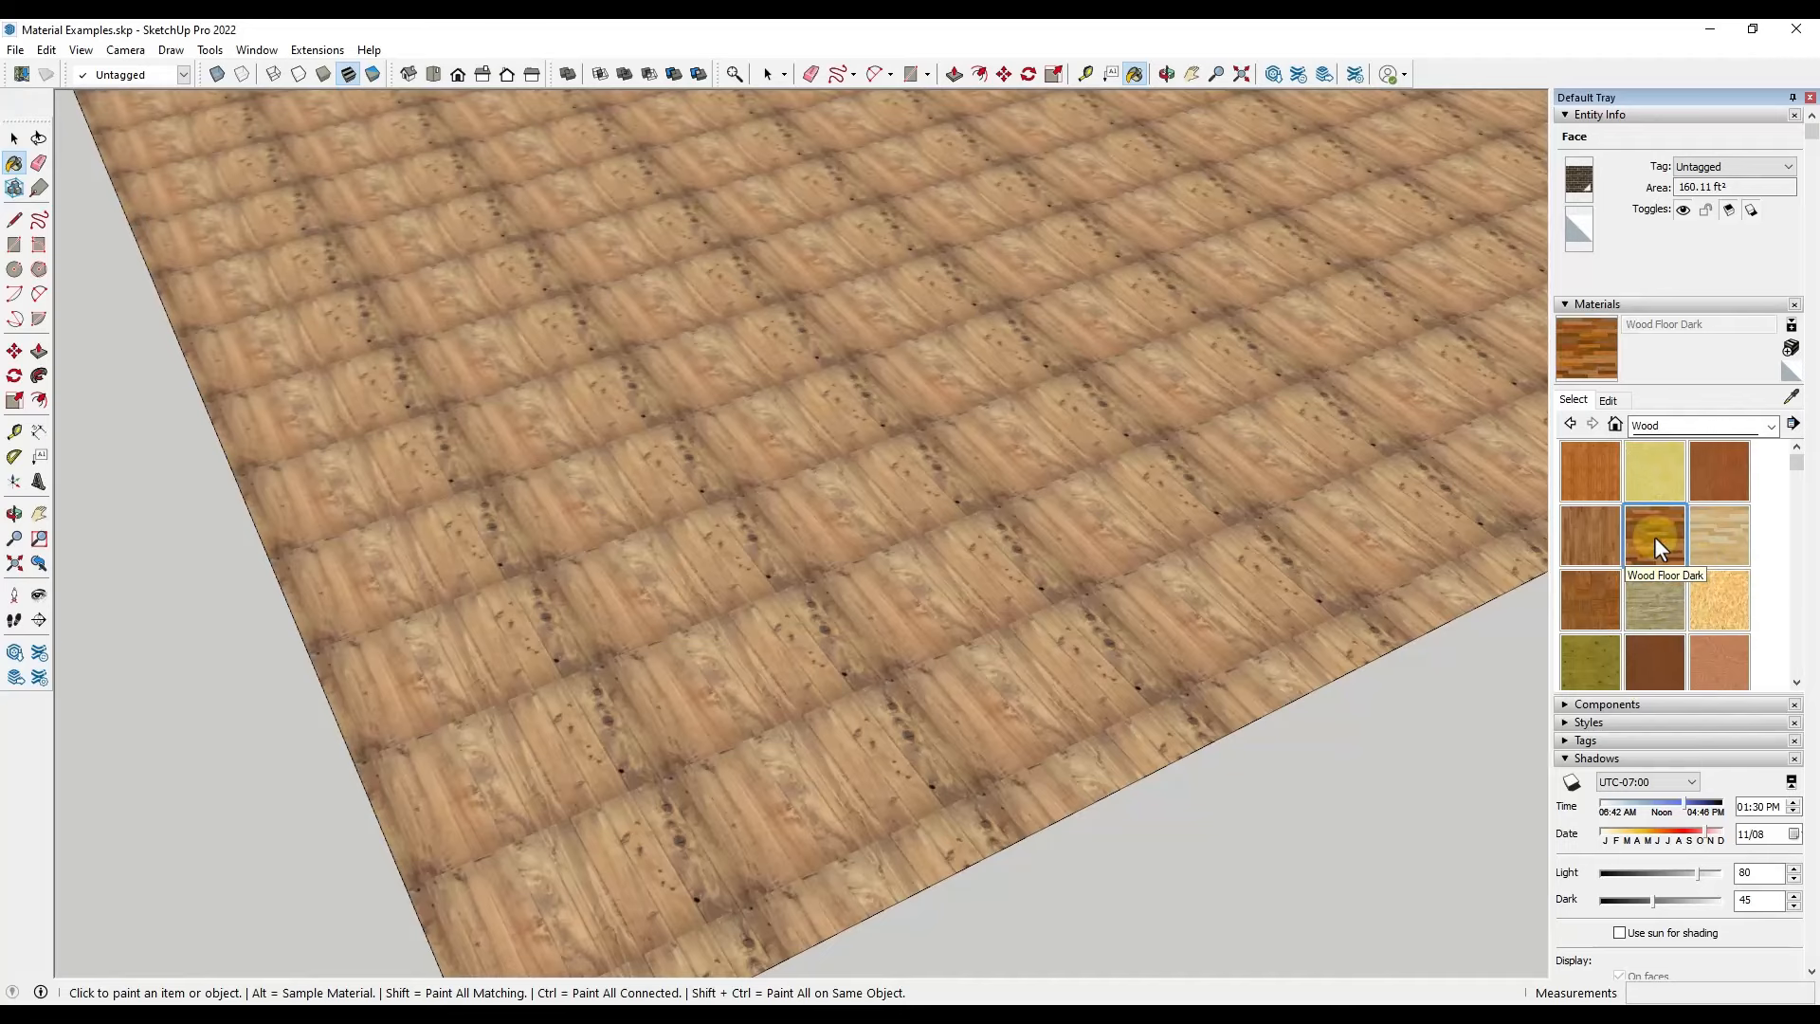
left_click(613, 355)
scroll(764, 610, "down", 5)
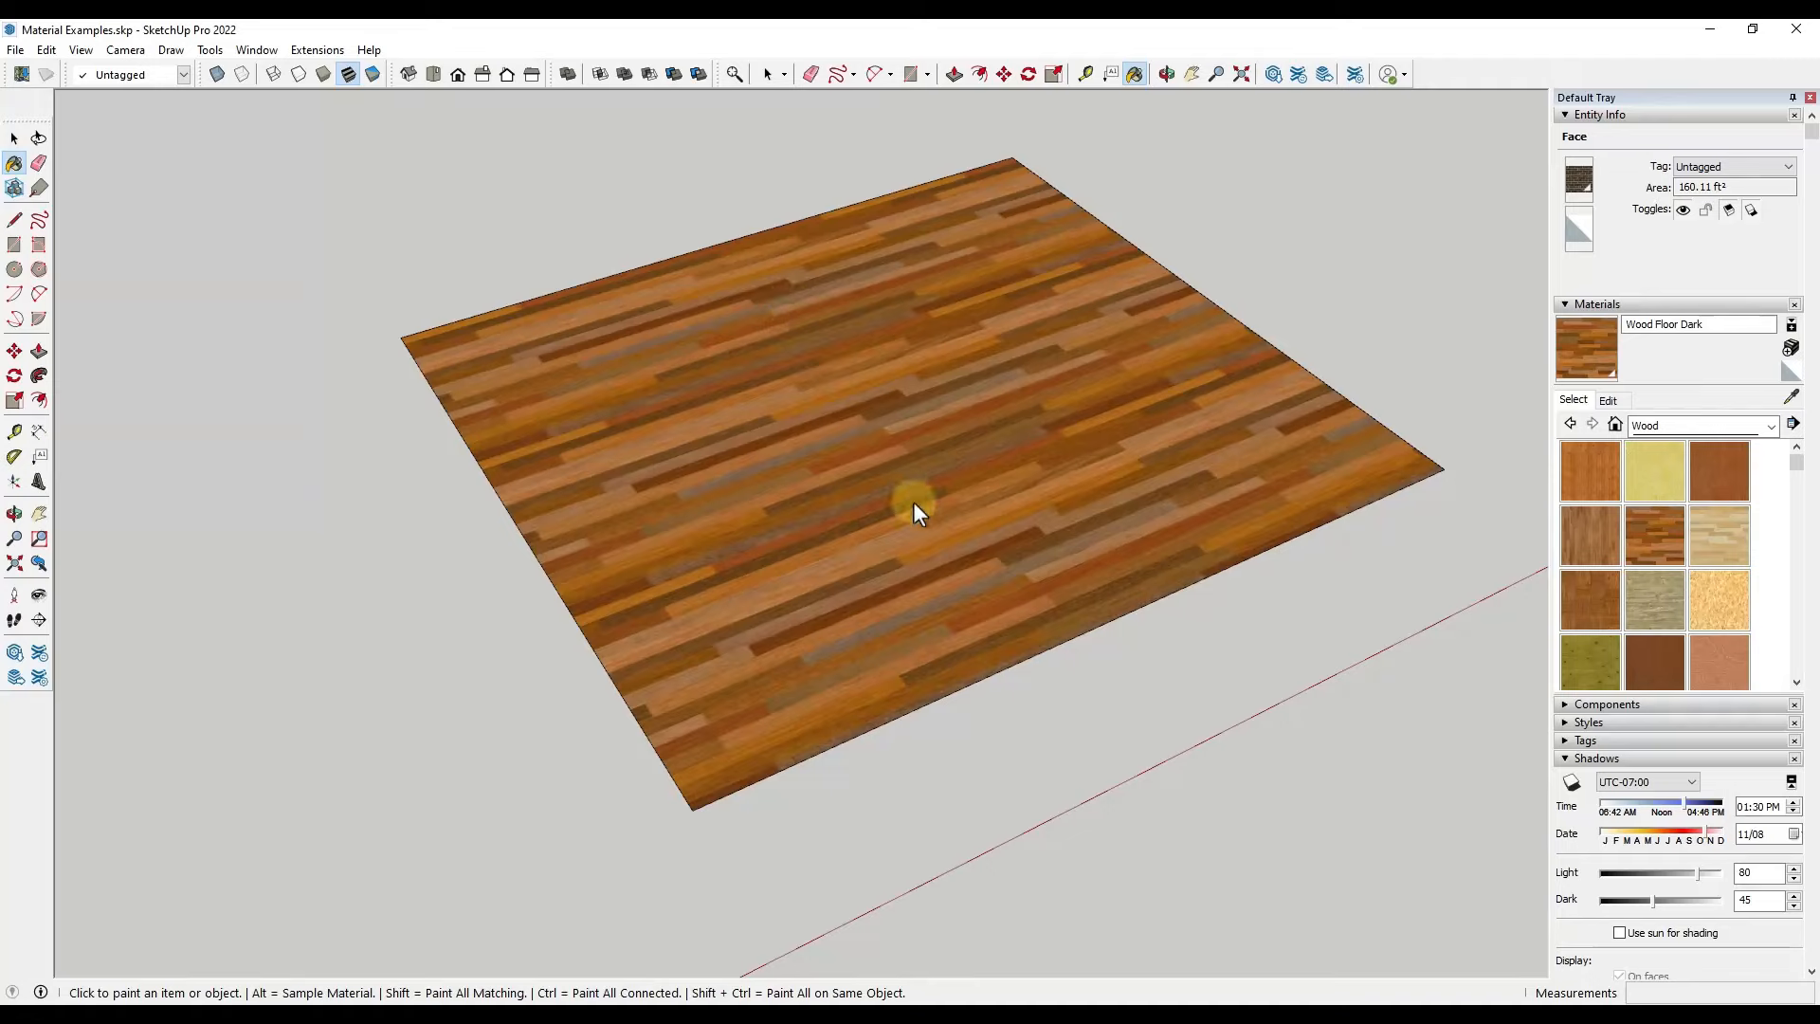
scroll(907, 491, "up", 1)
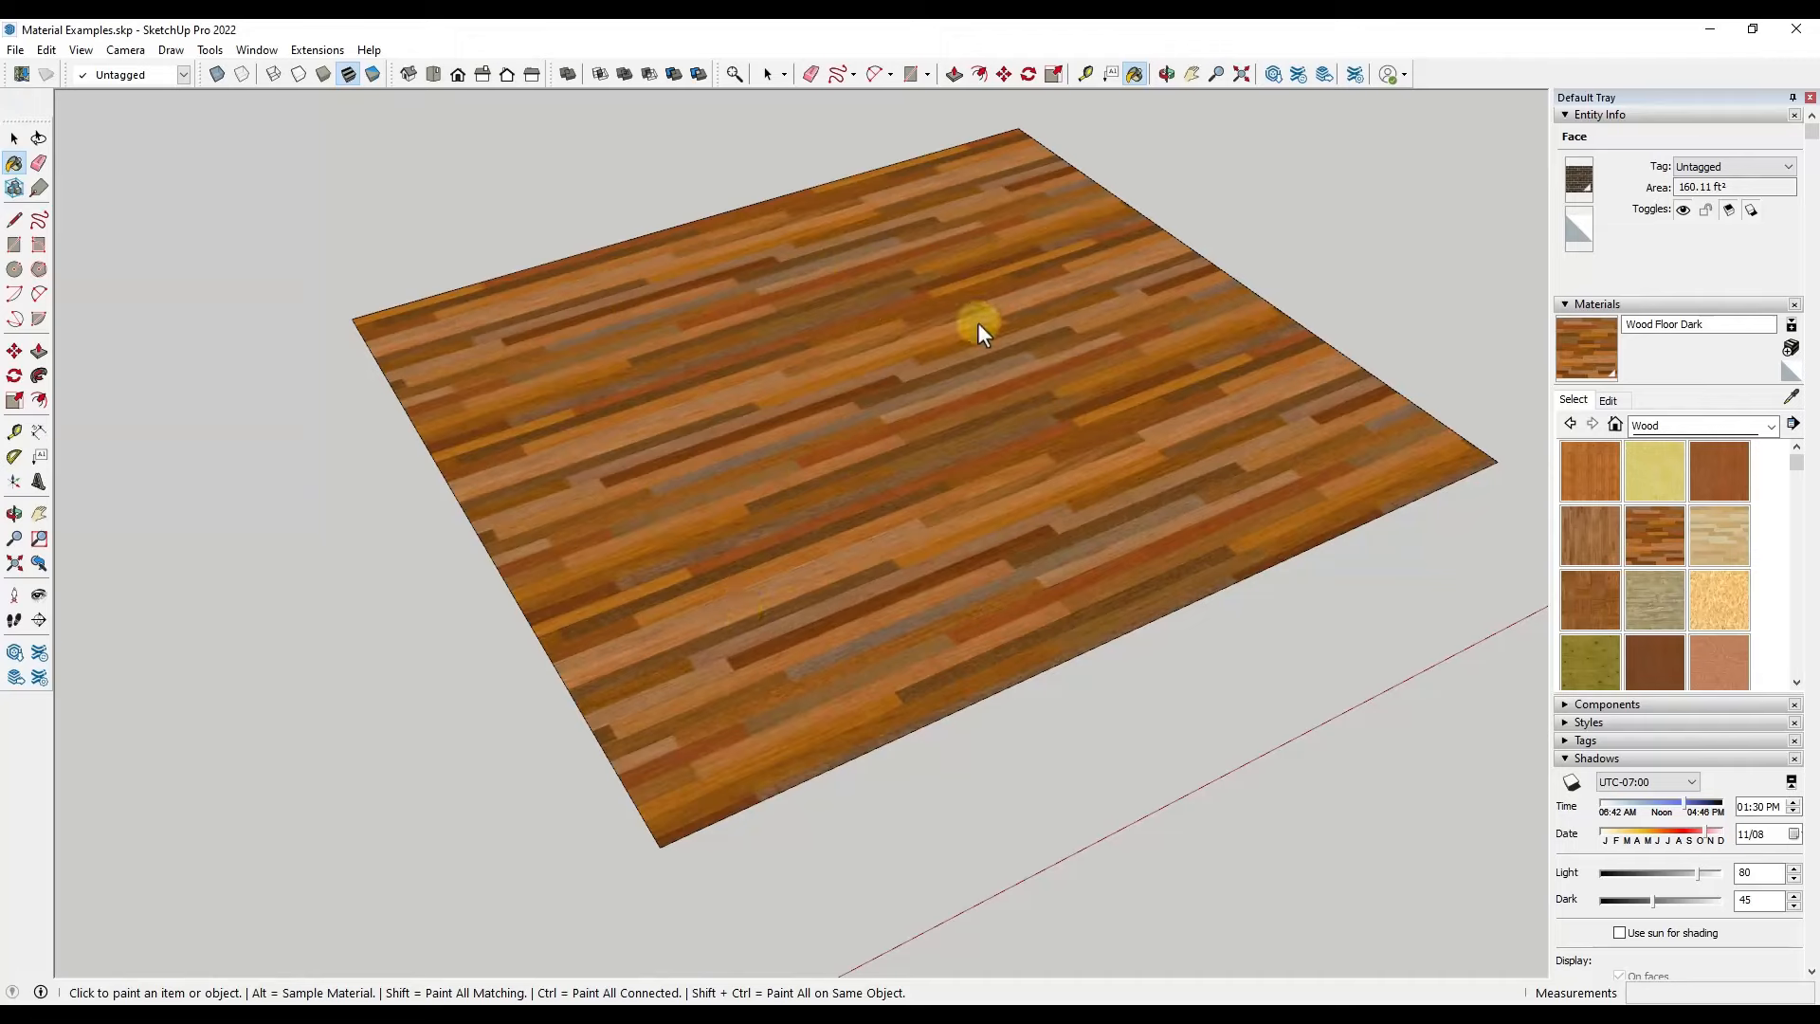
Set the texture width of the Wood Floor Dark material to 5'
left_click(1608, 405)
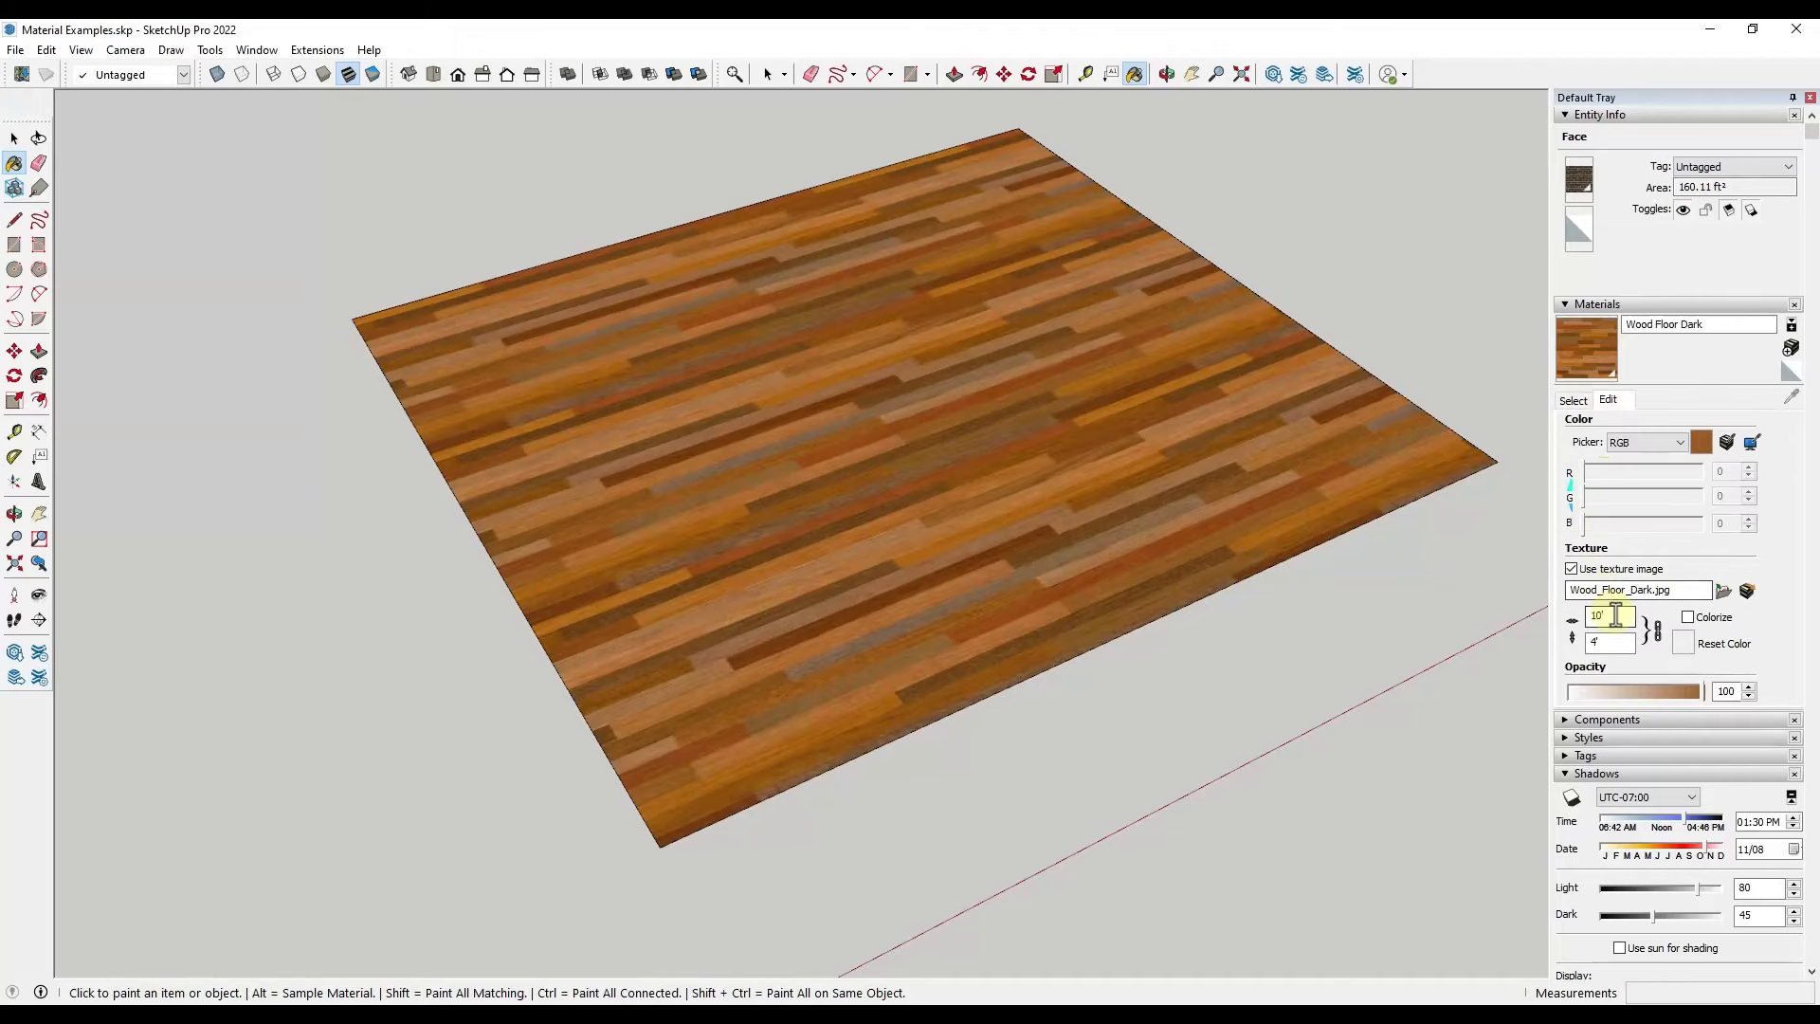
type("5")
key("Return")
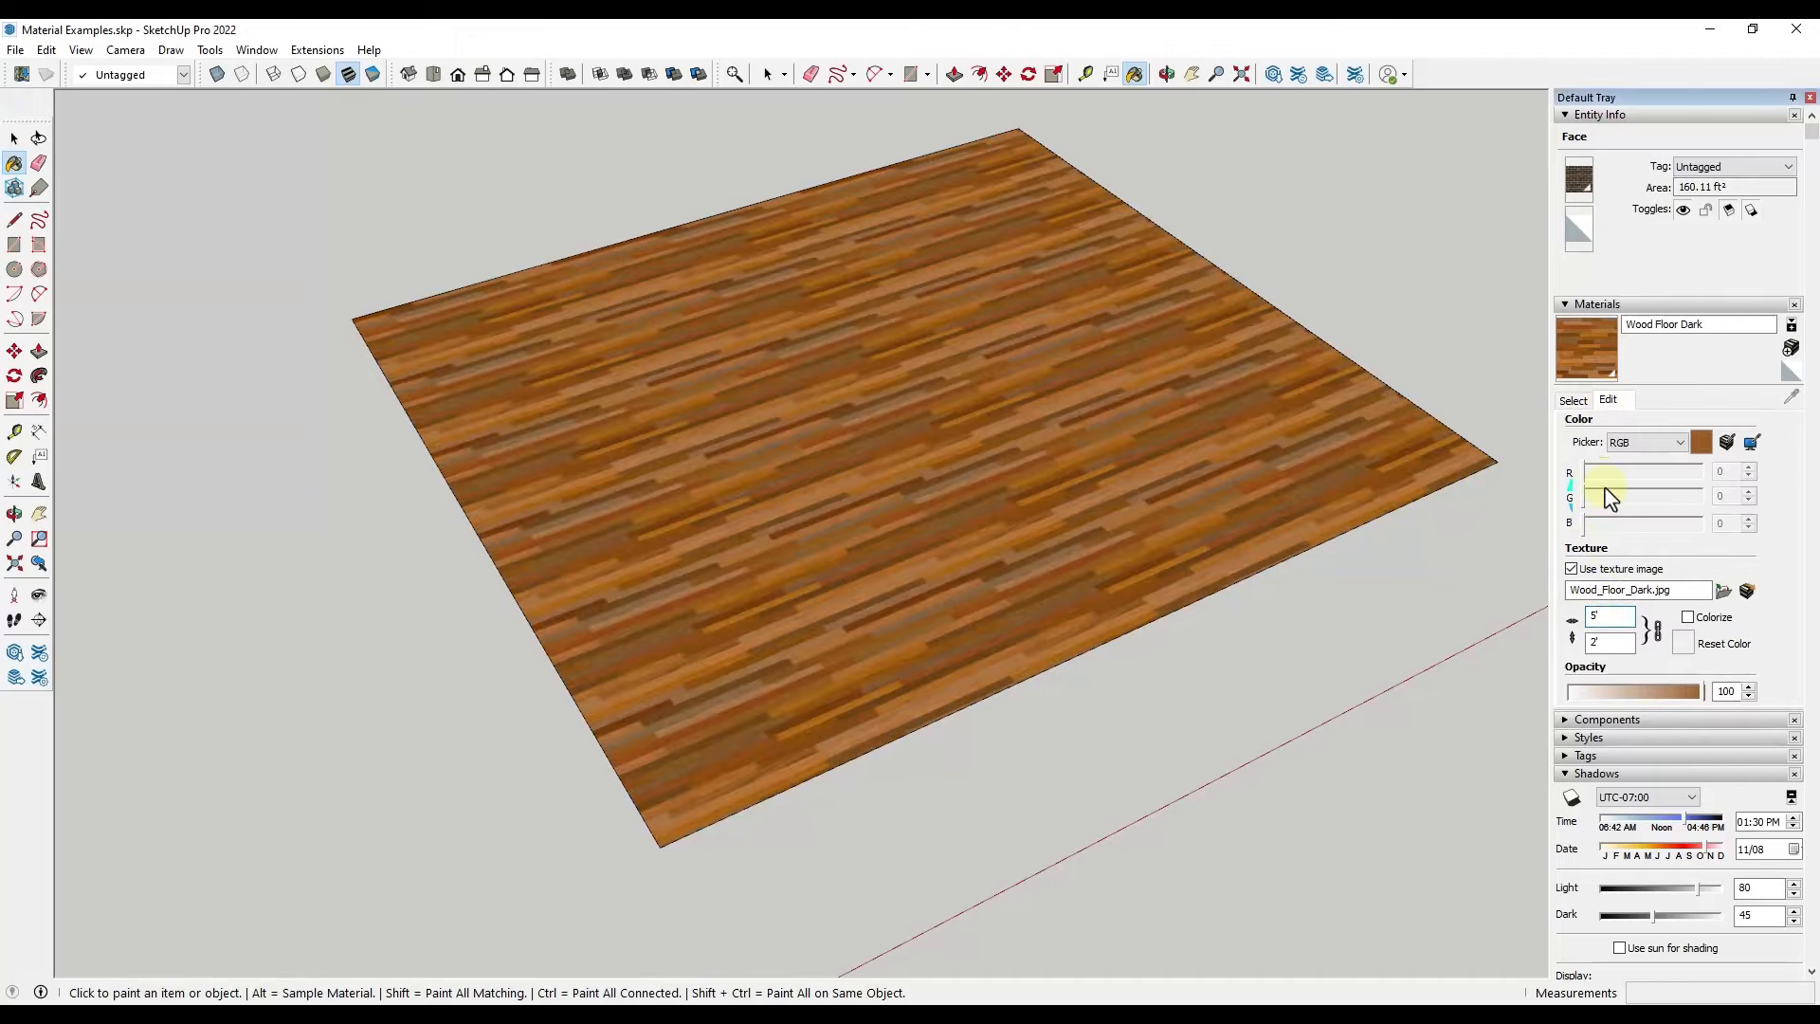
middle_click_drag(958, 414, 786, 417)
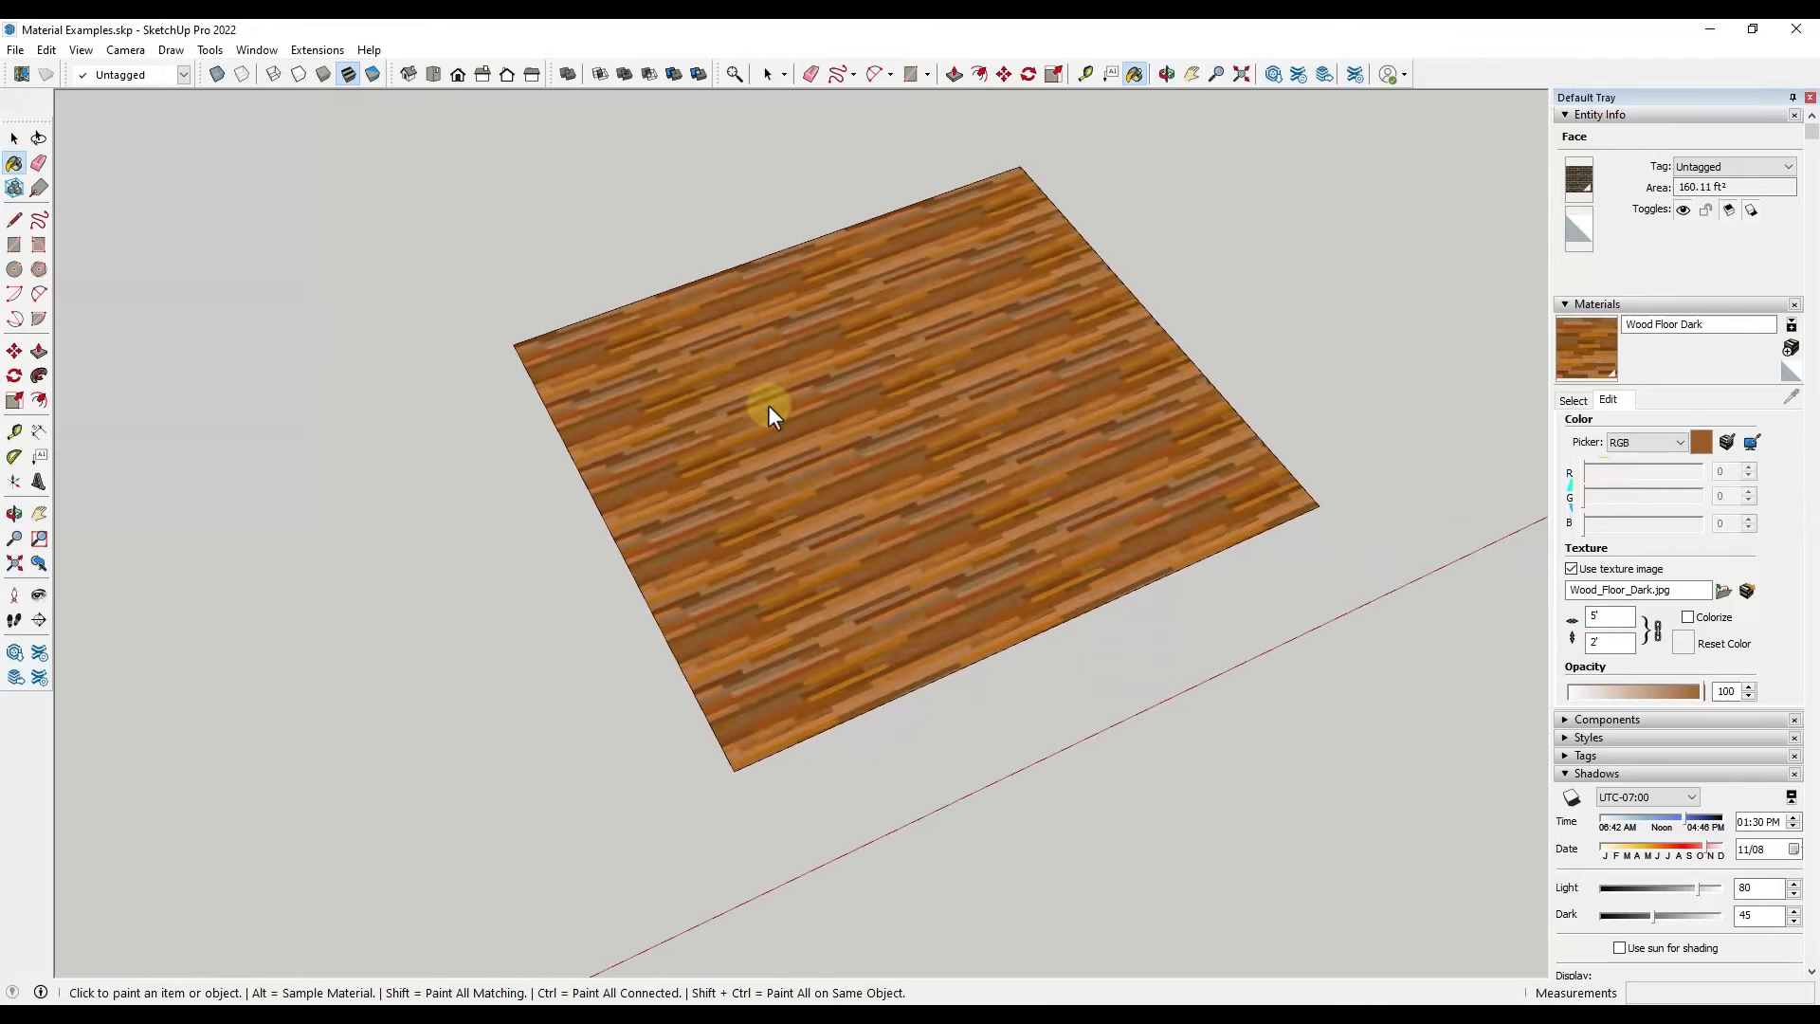
Paint the square face with the in-model Wood material to compare it, then undo that paint
left_click(1574, 401)
left_click(1675, 426)
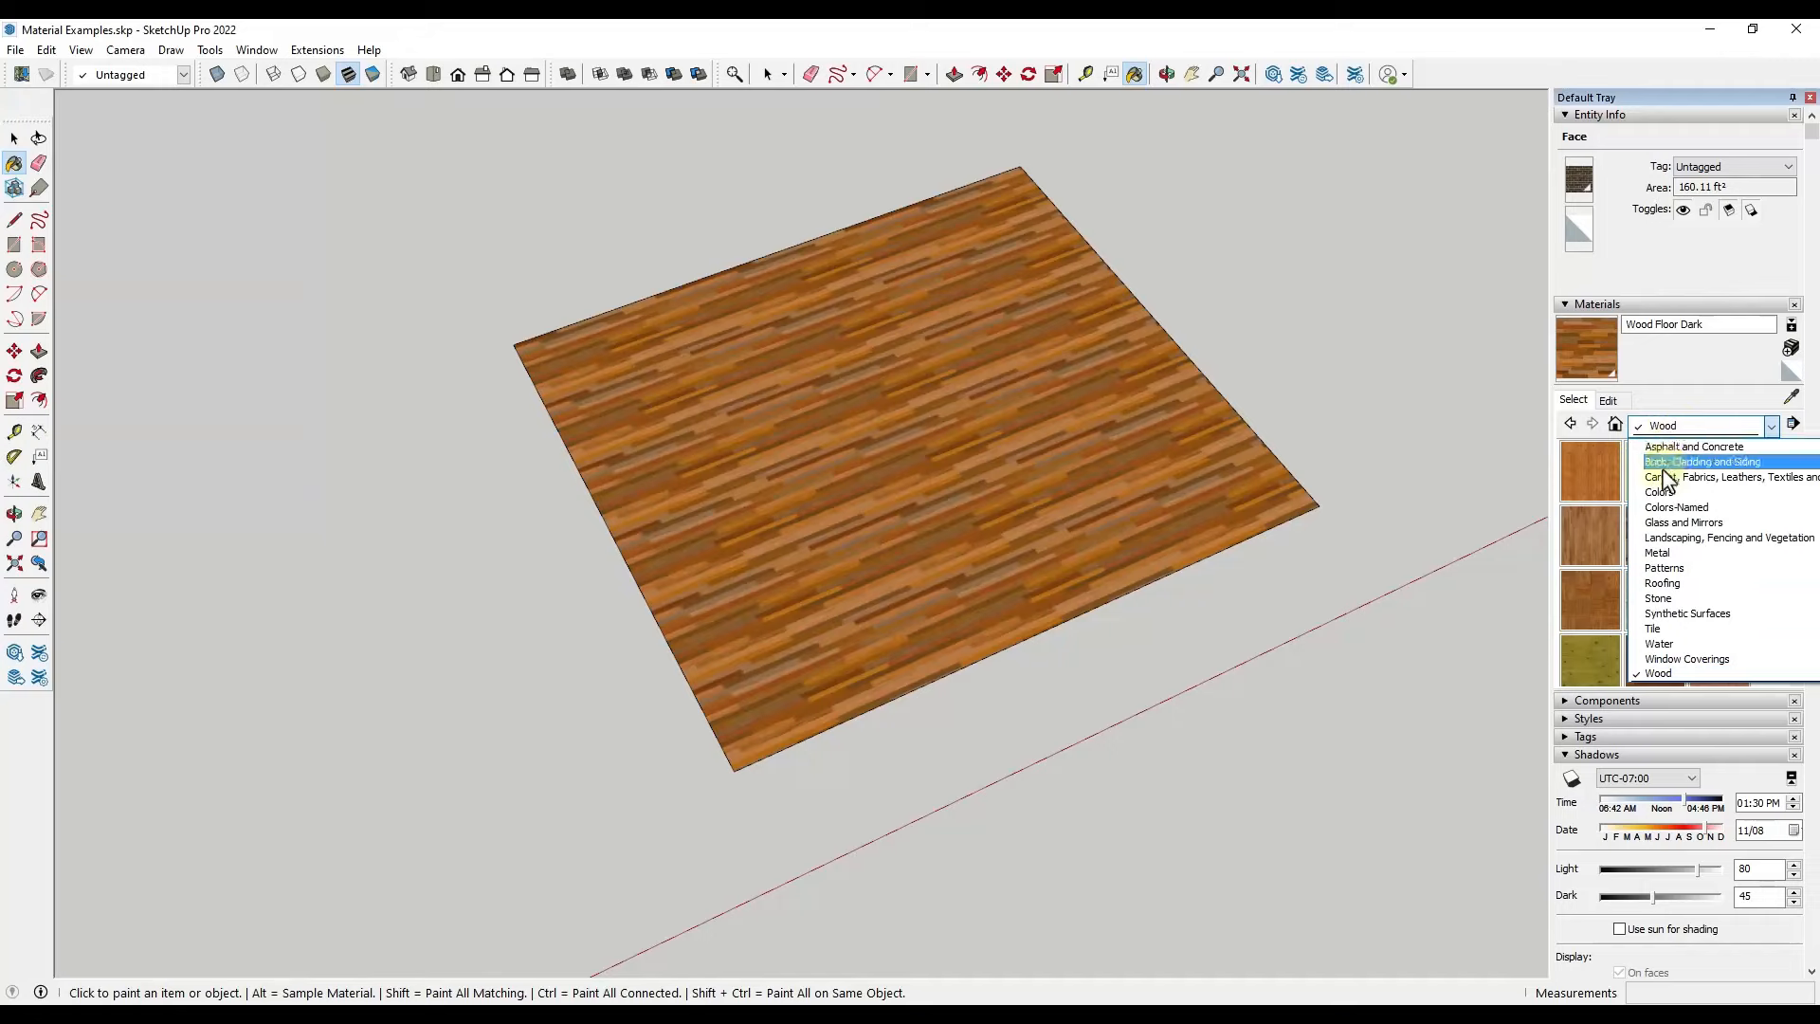
left_click(1668, 442)
scroll(1657, 538, "down", 5)
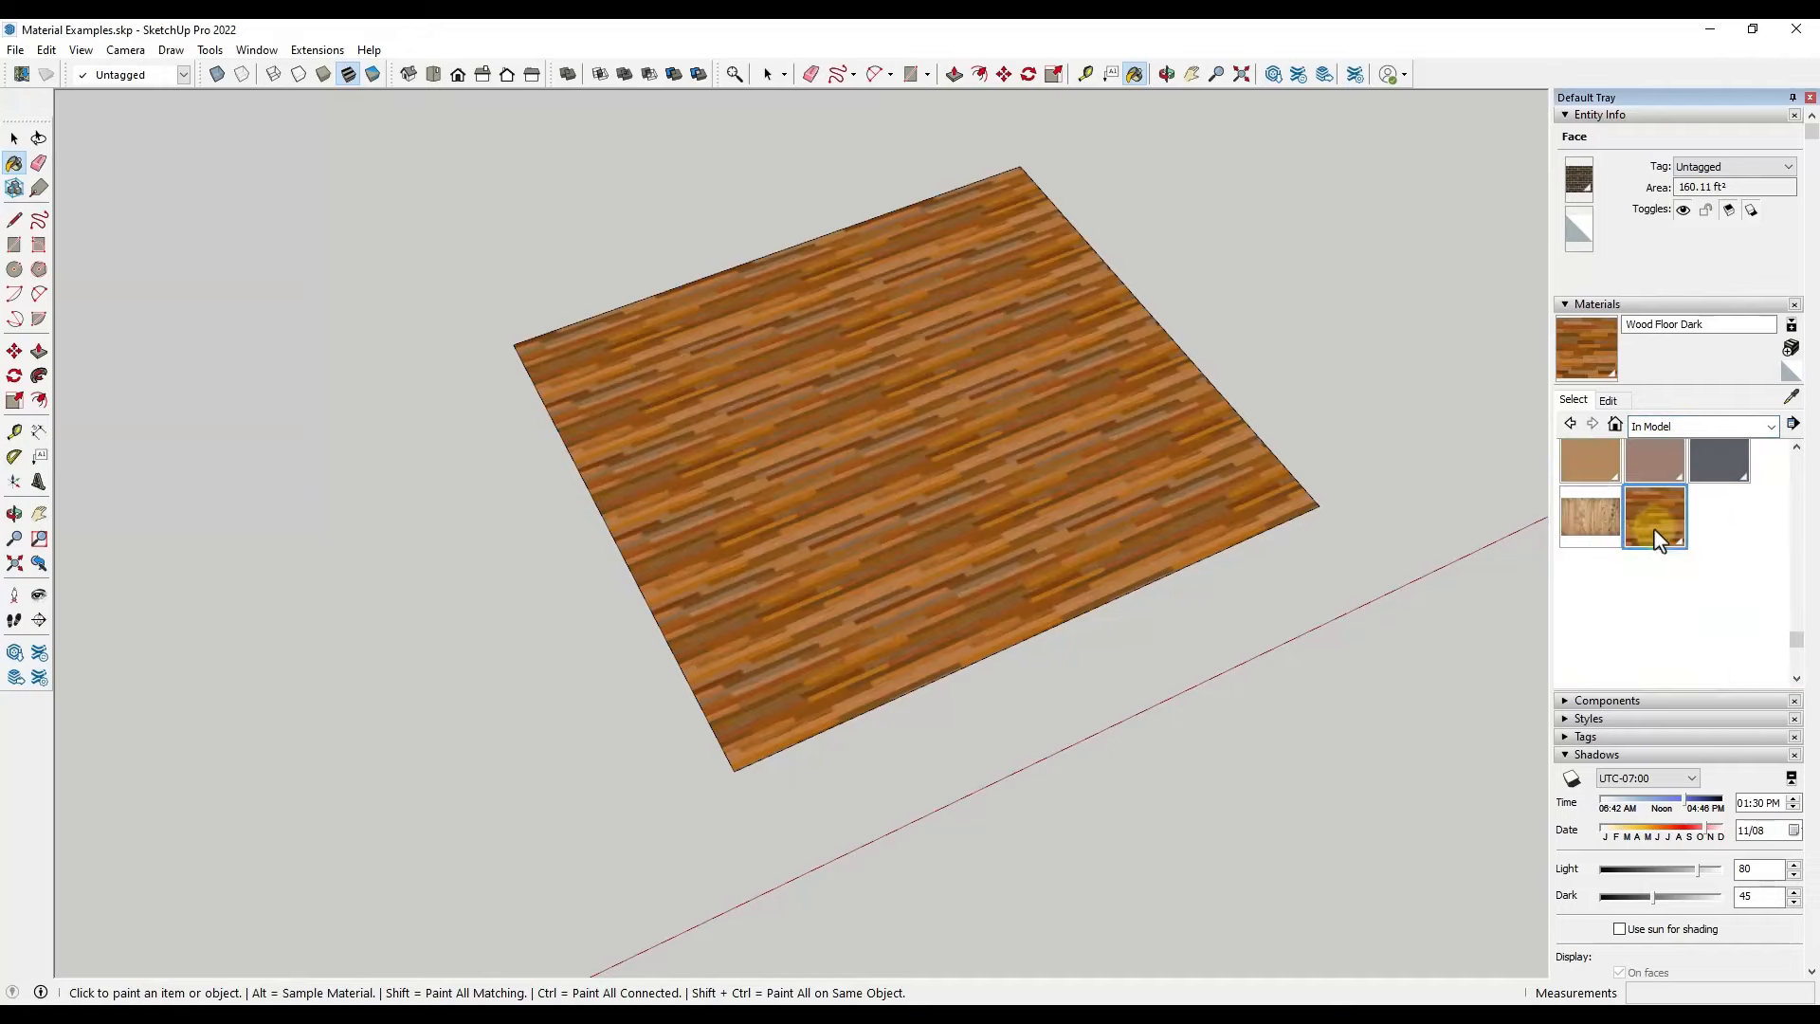
left_click(1588, 529)
left_click(872, 422)
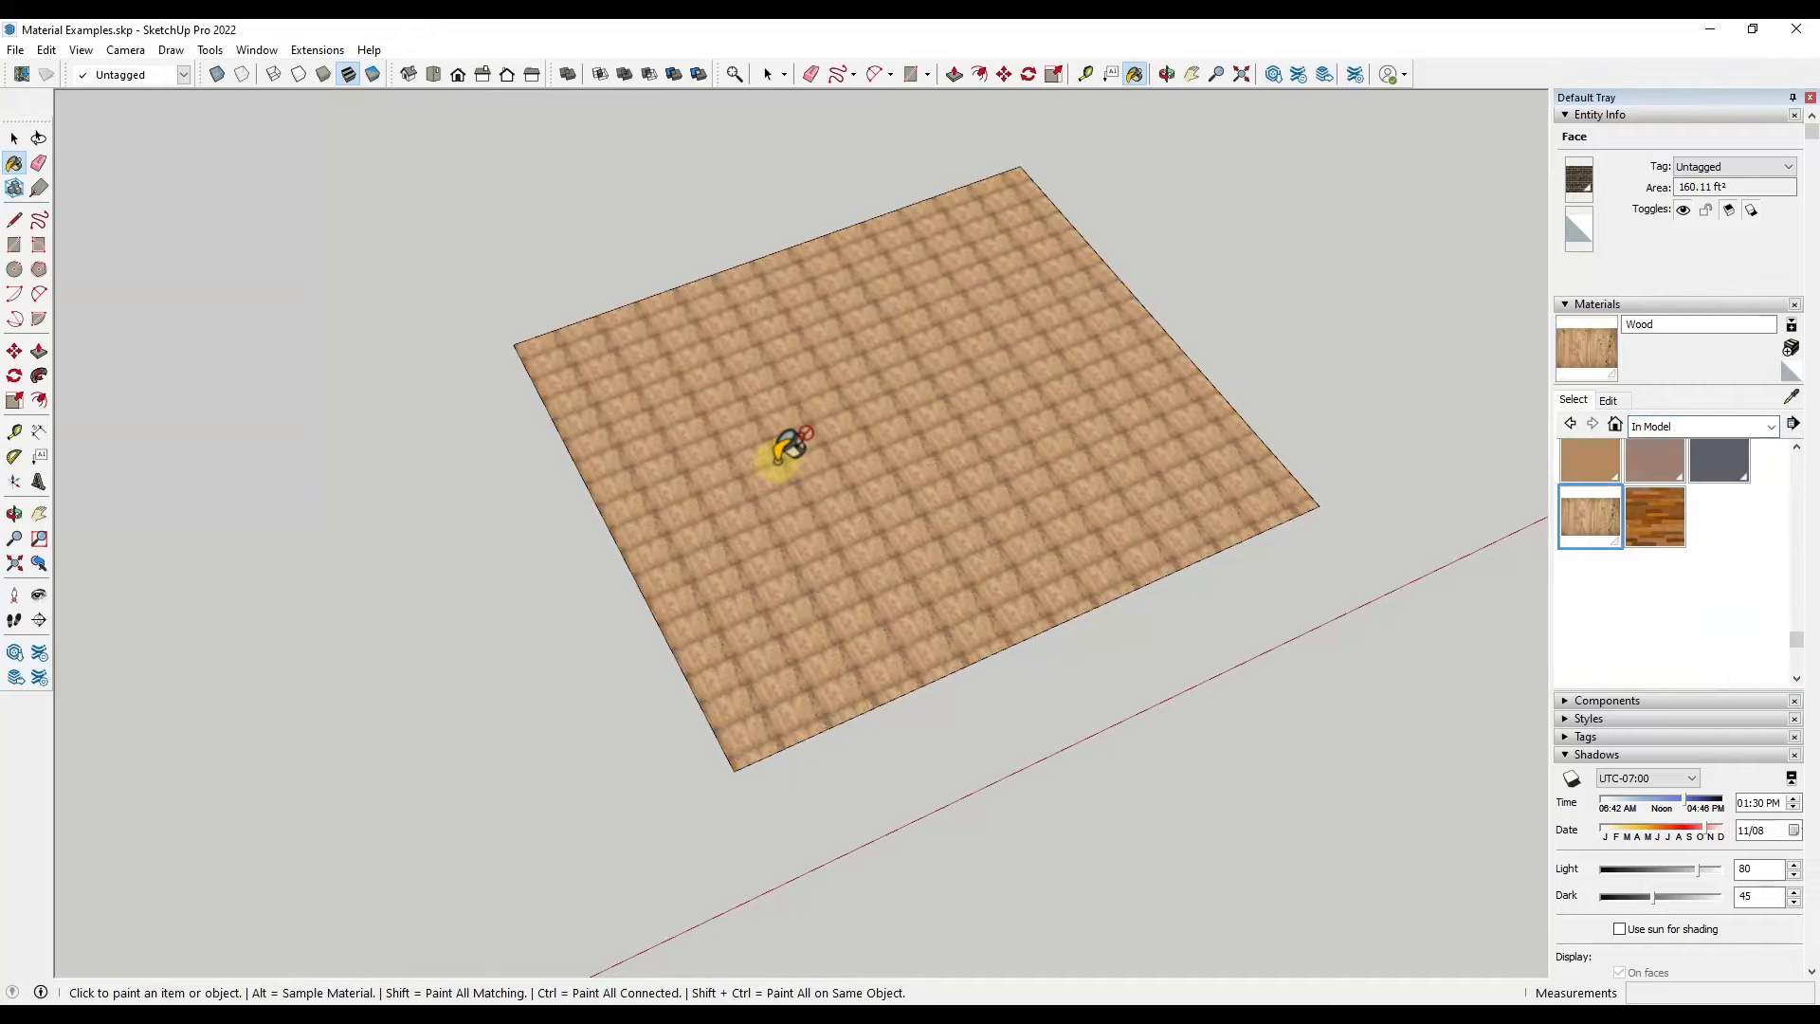
left_click(1023, 462, "ctrl")
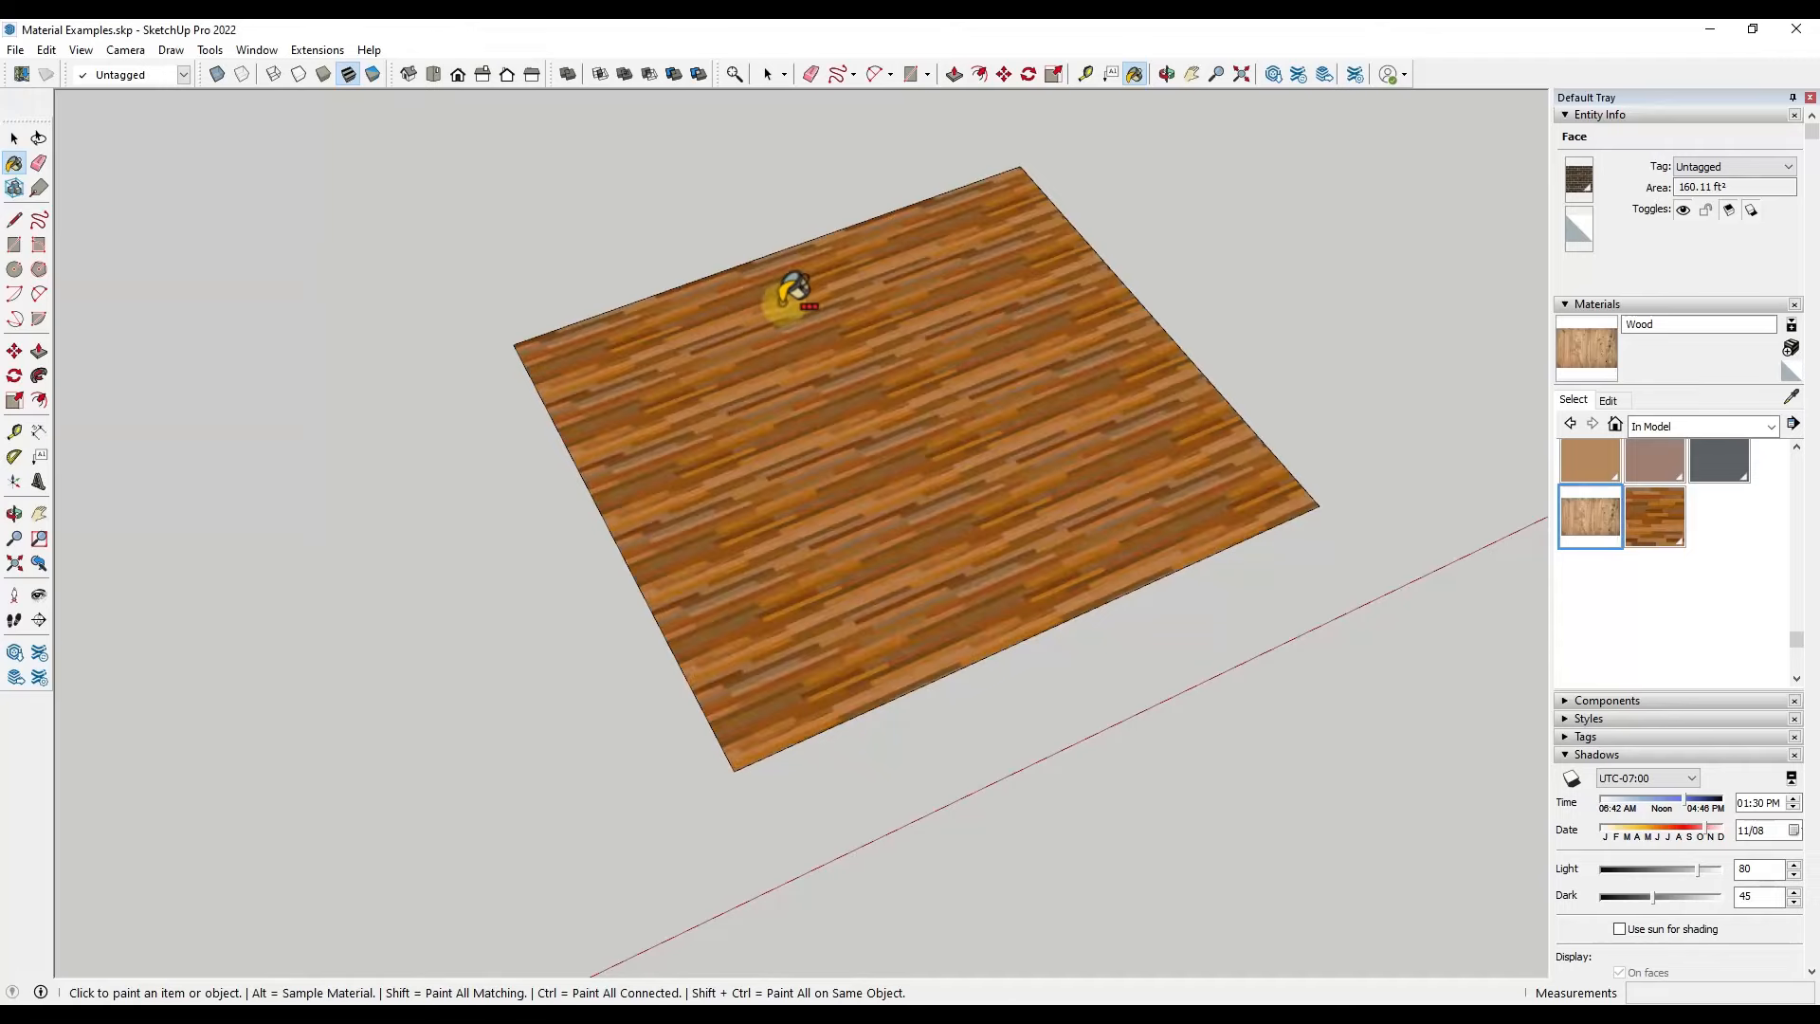
middle_click_drag(1019, 554, 979, 349)
scroll(871, 400, "up", 2)
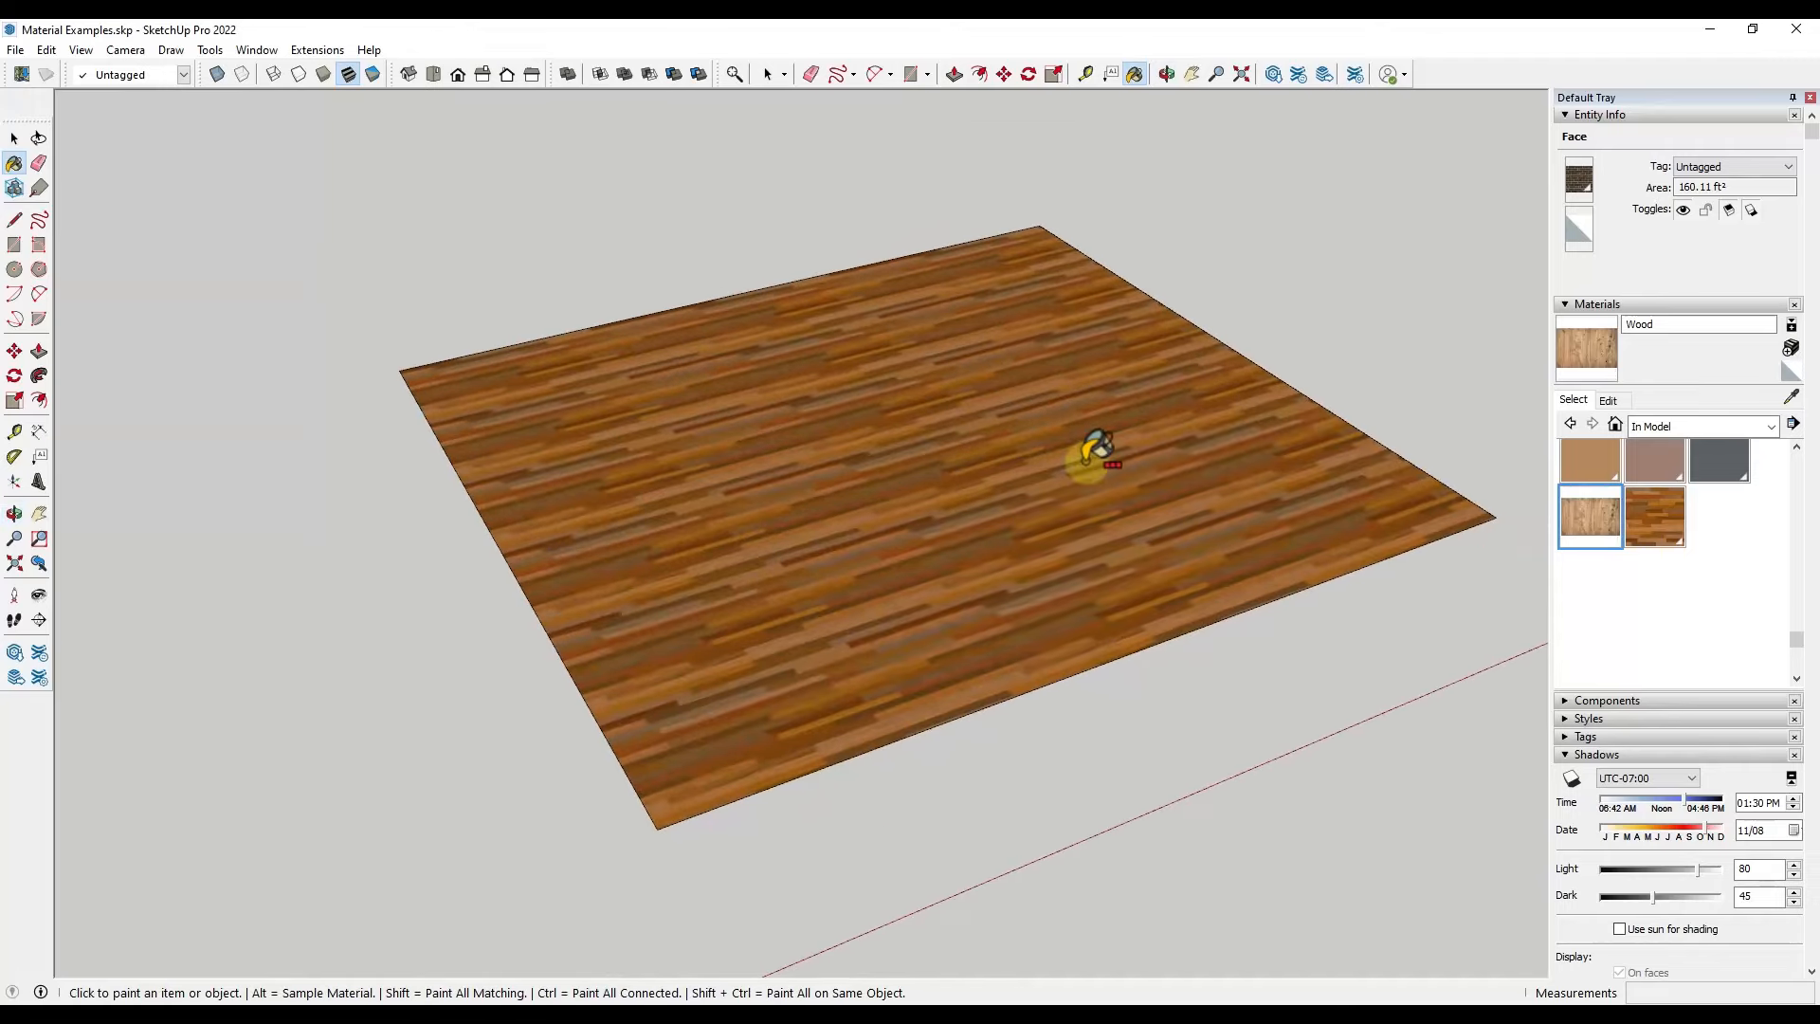
scroll(1095, 460, "up", 1)
scroll(526, 442, "down", 1)
scroll(587, 443, "up", 1)
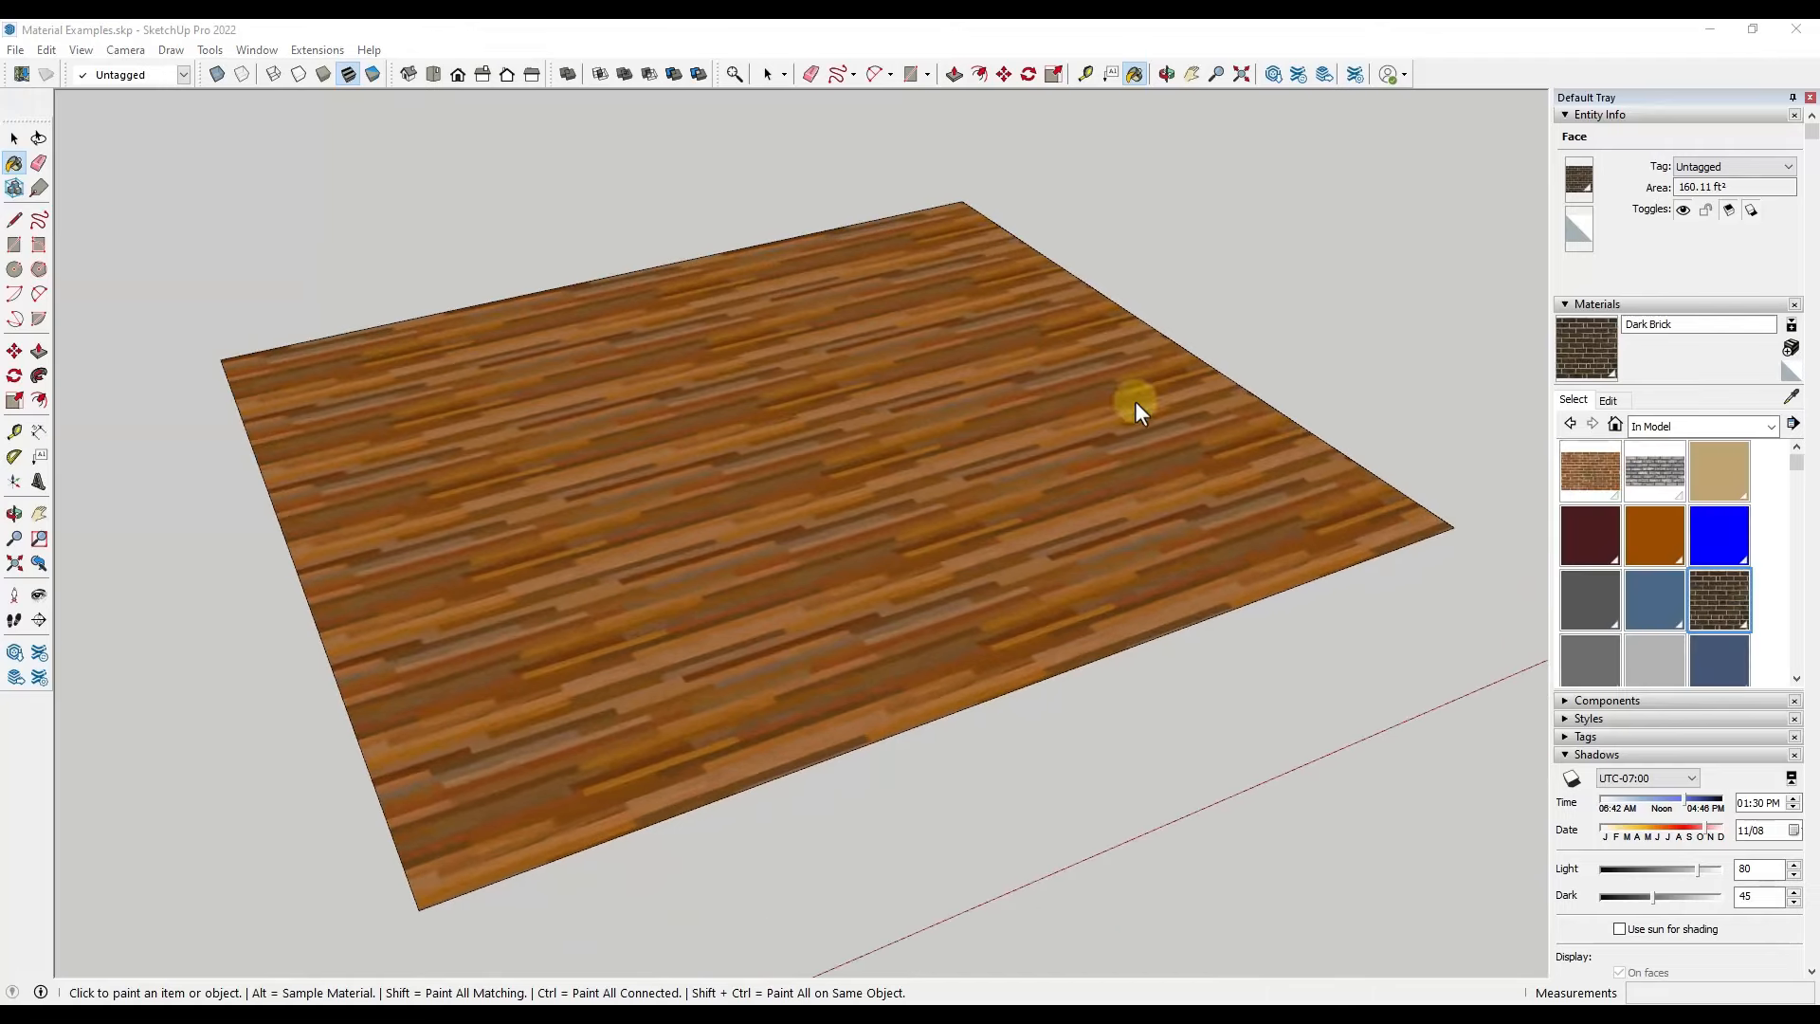
scroll(995, 343, "down", 2)
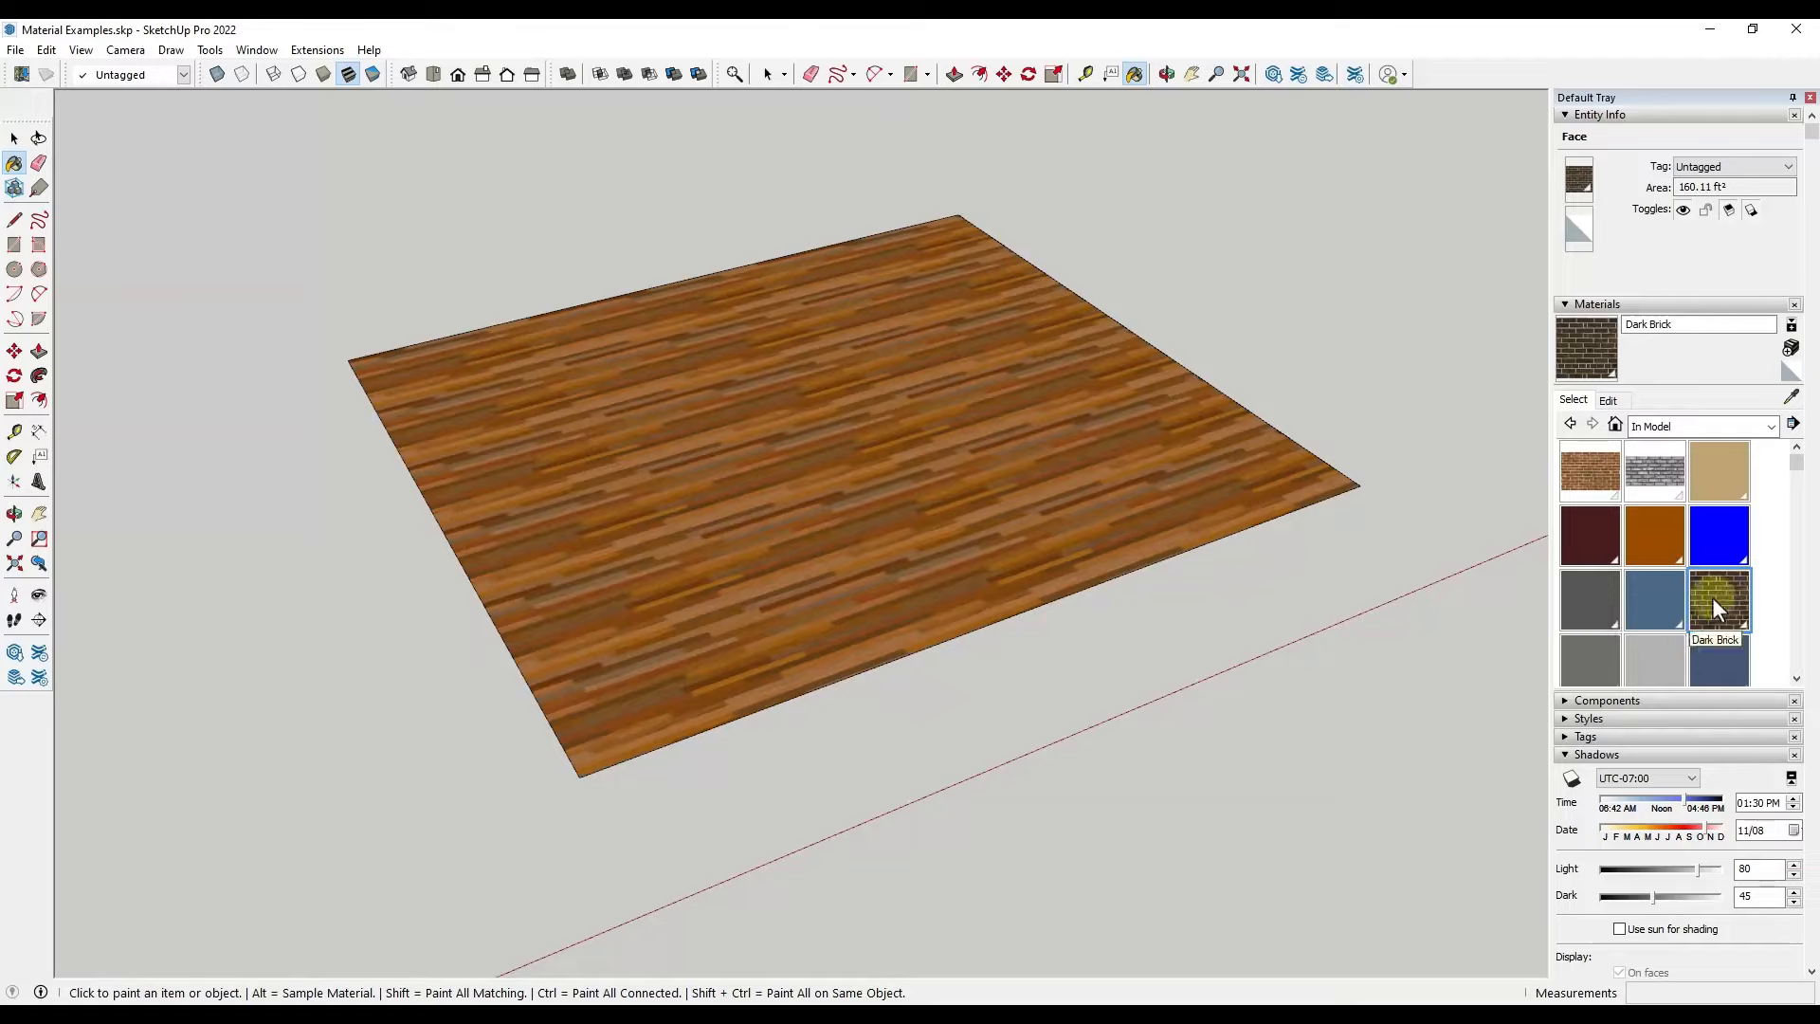
Save the in-model Dark Brick material as Dark Brick.skm in the Brick folder under Custom Materials
scroll(1433, 466, "up", 1)
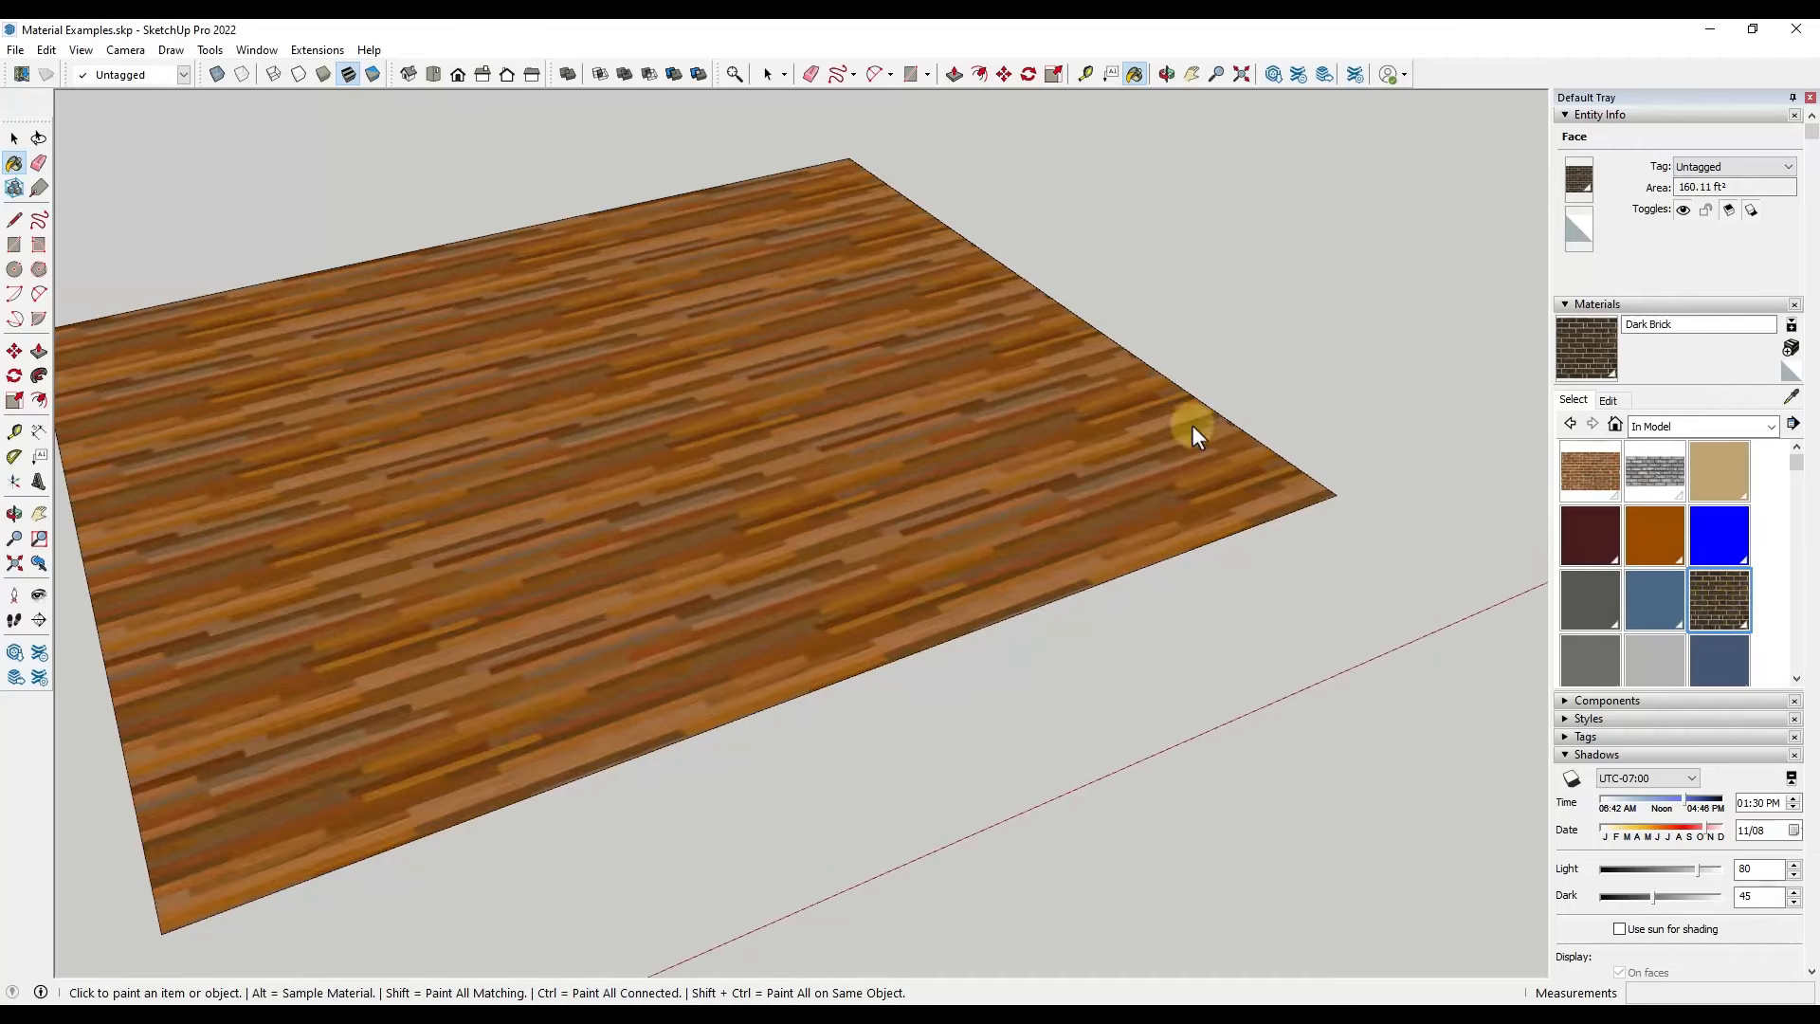
scroll(491, 337, "down", 2)
scroll(528, 370, "up", 2)
scroll(642, 325, "down", 2)
scroll(980, 440, "up", 2)
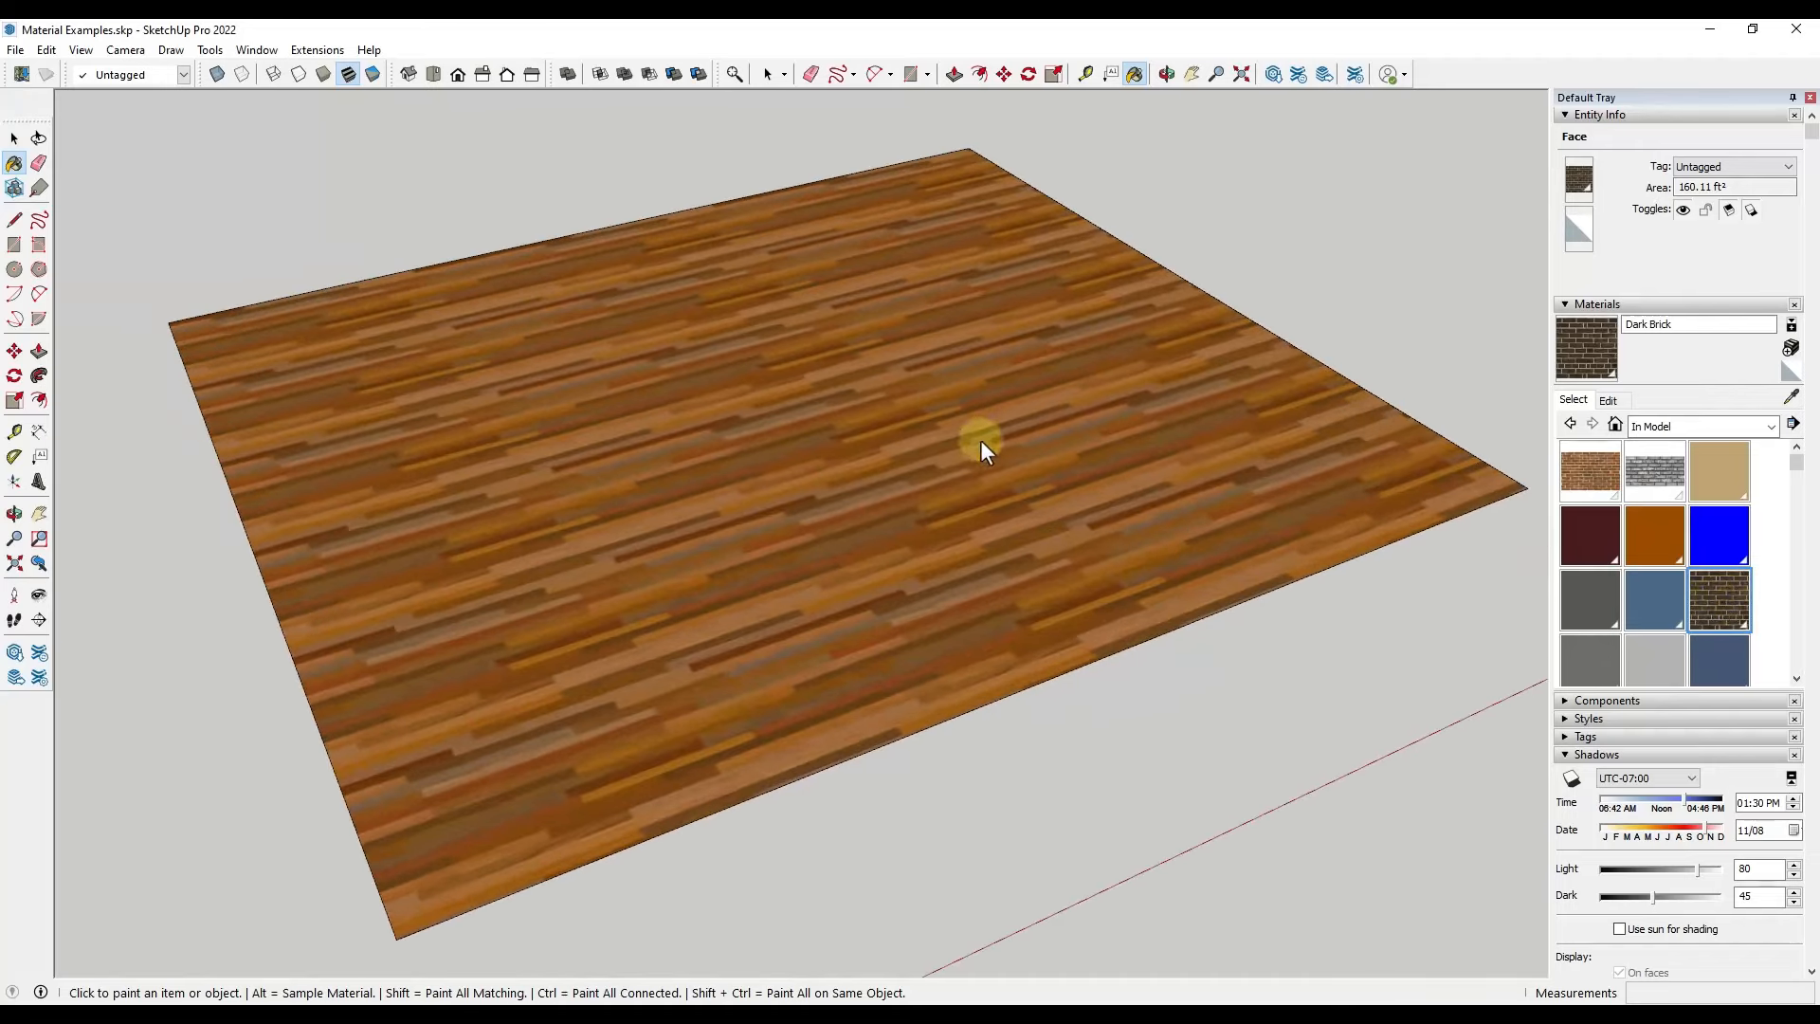
right_click(1710, 600)
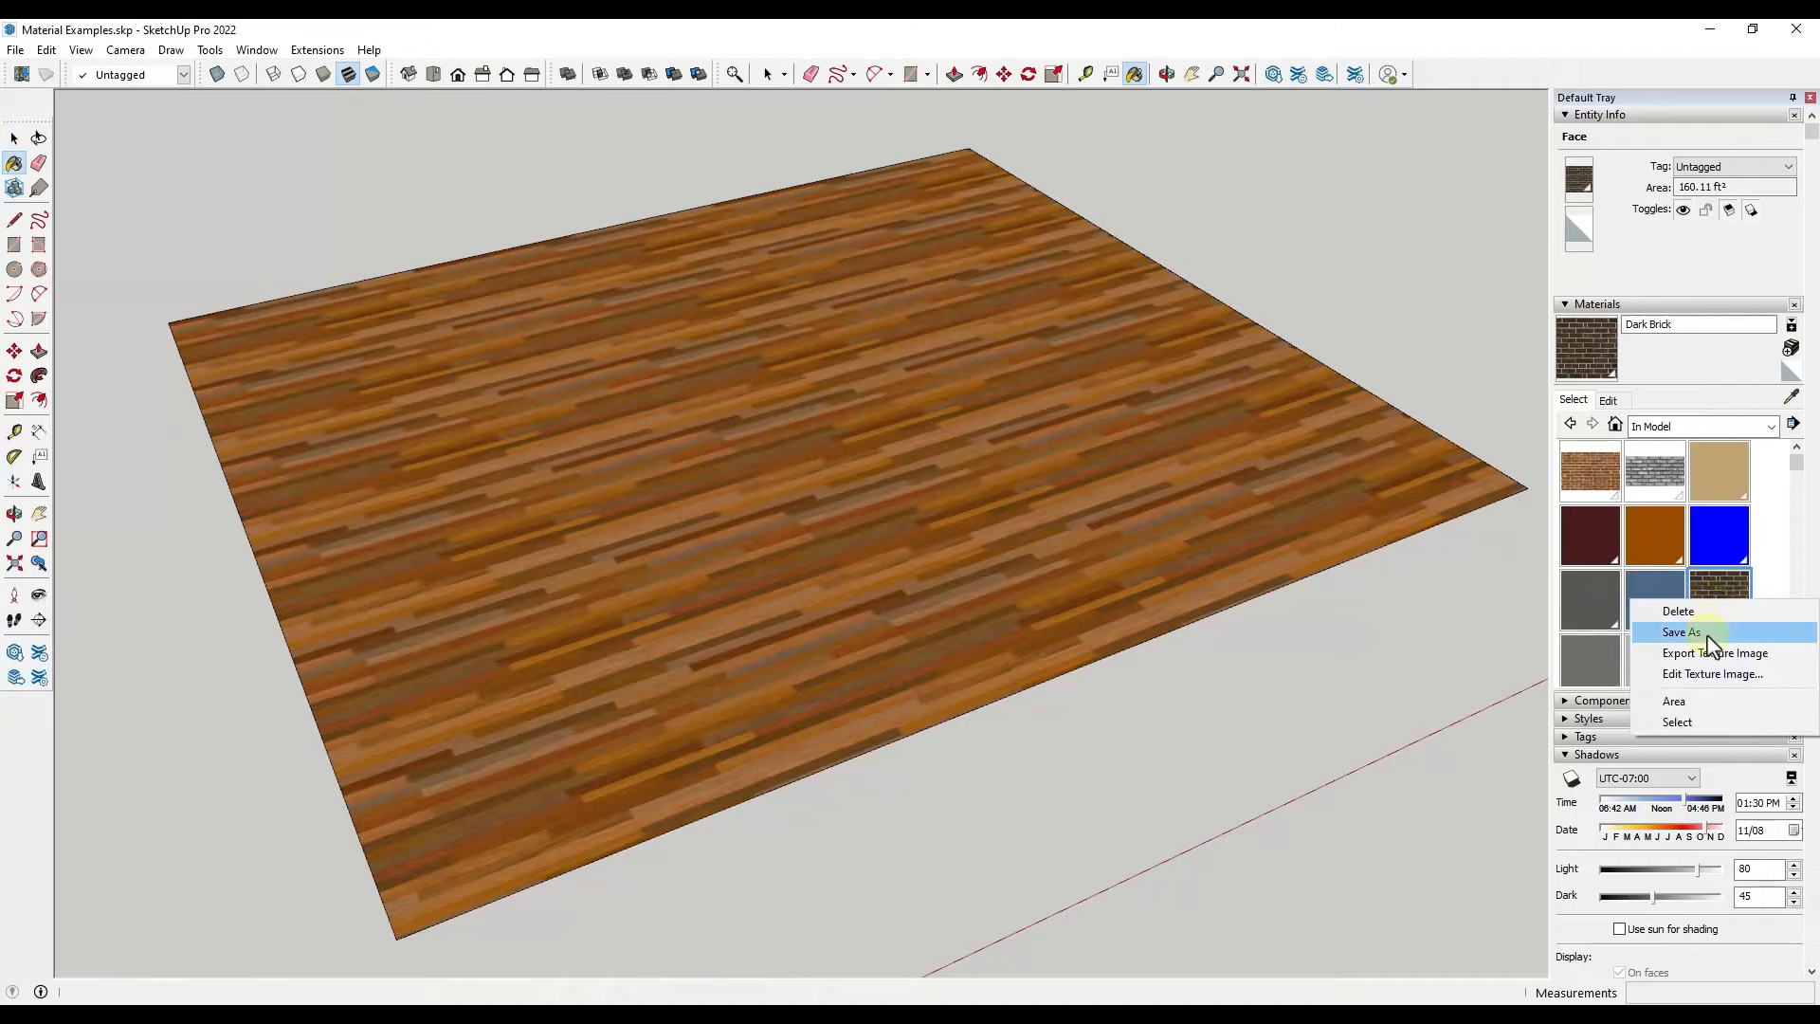
left_click(1710, 634)
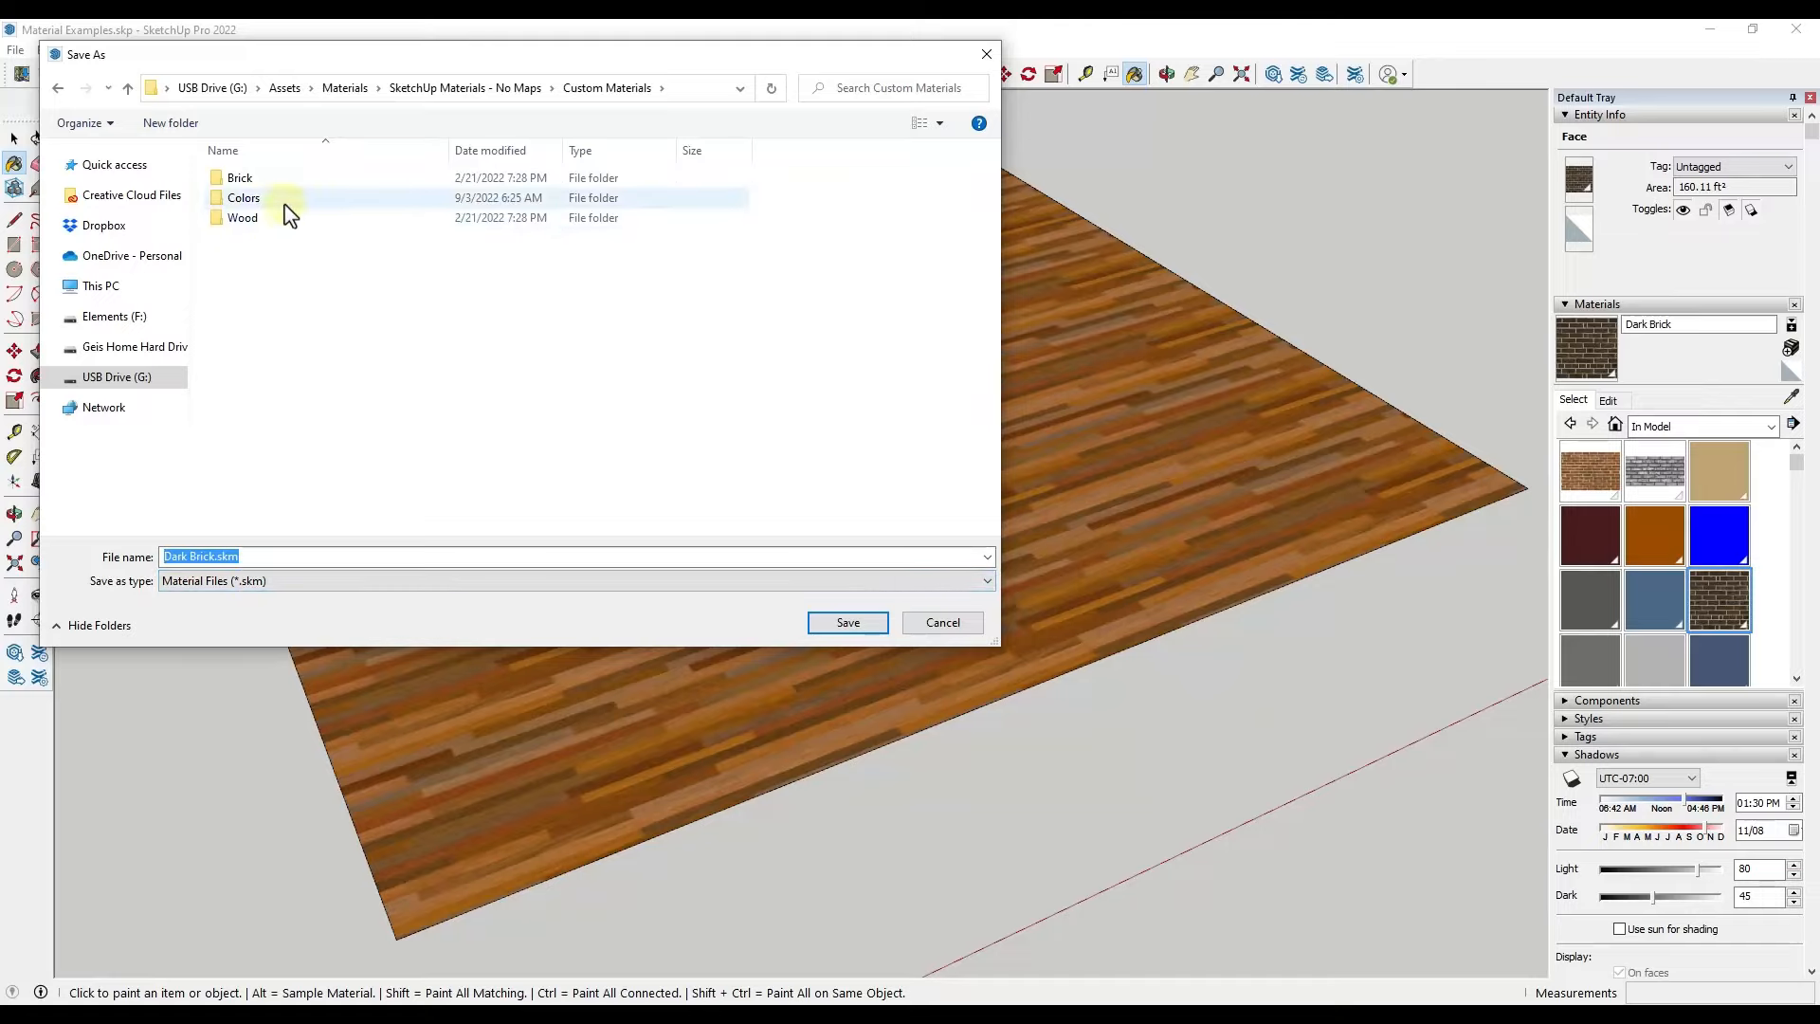
double_click(240, 180)
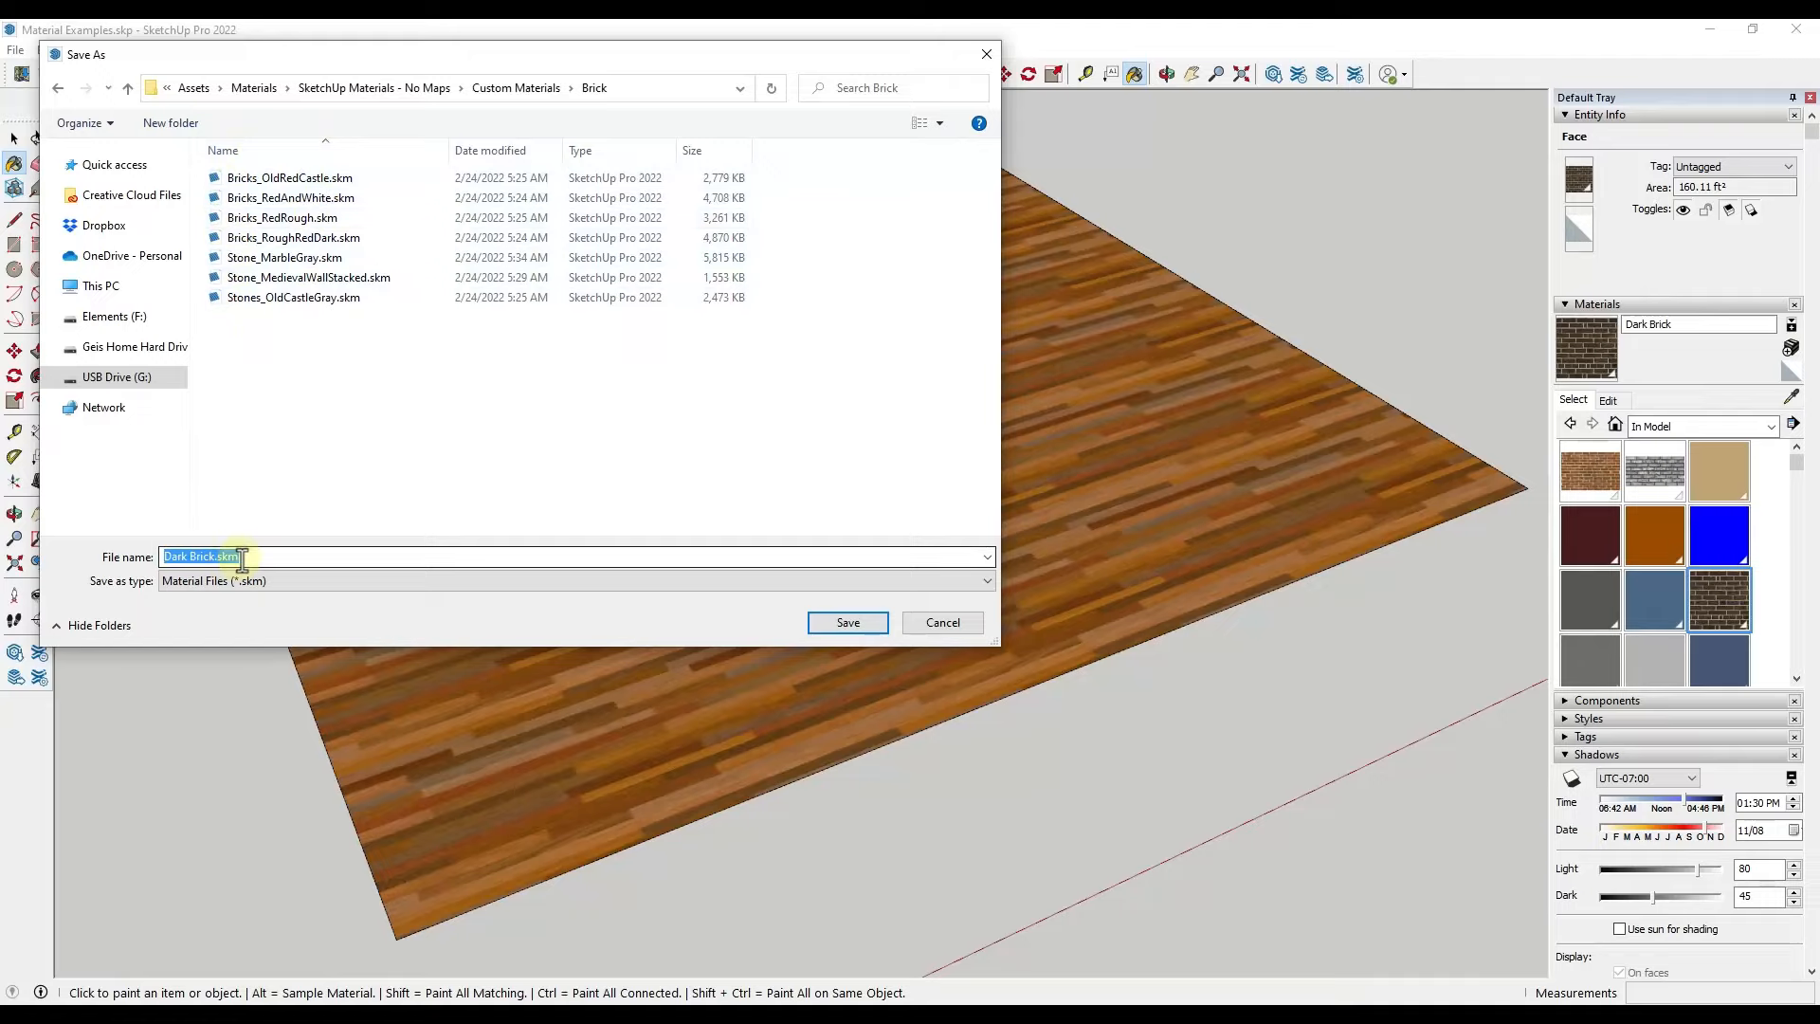
left_click(497, 88)
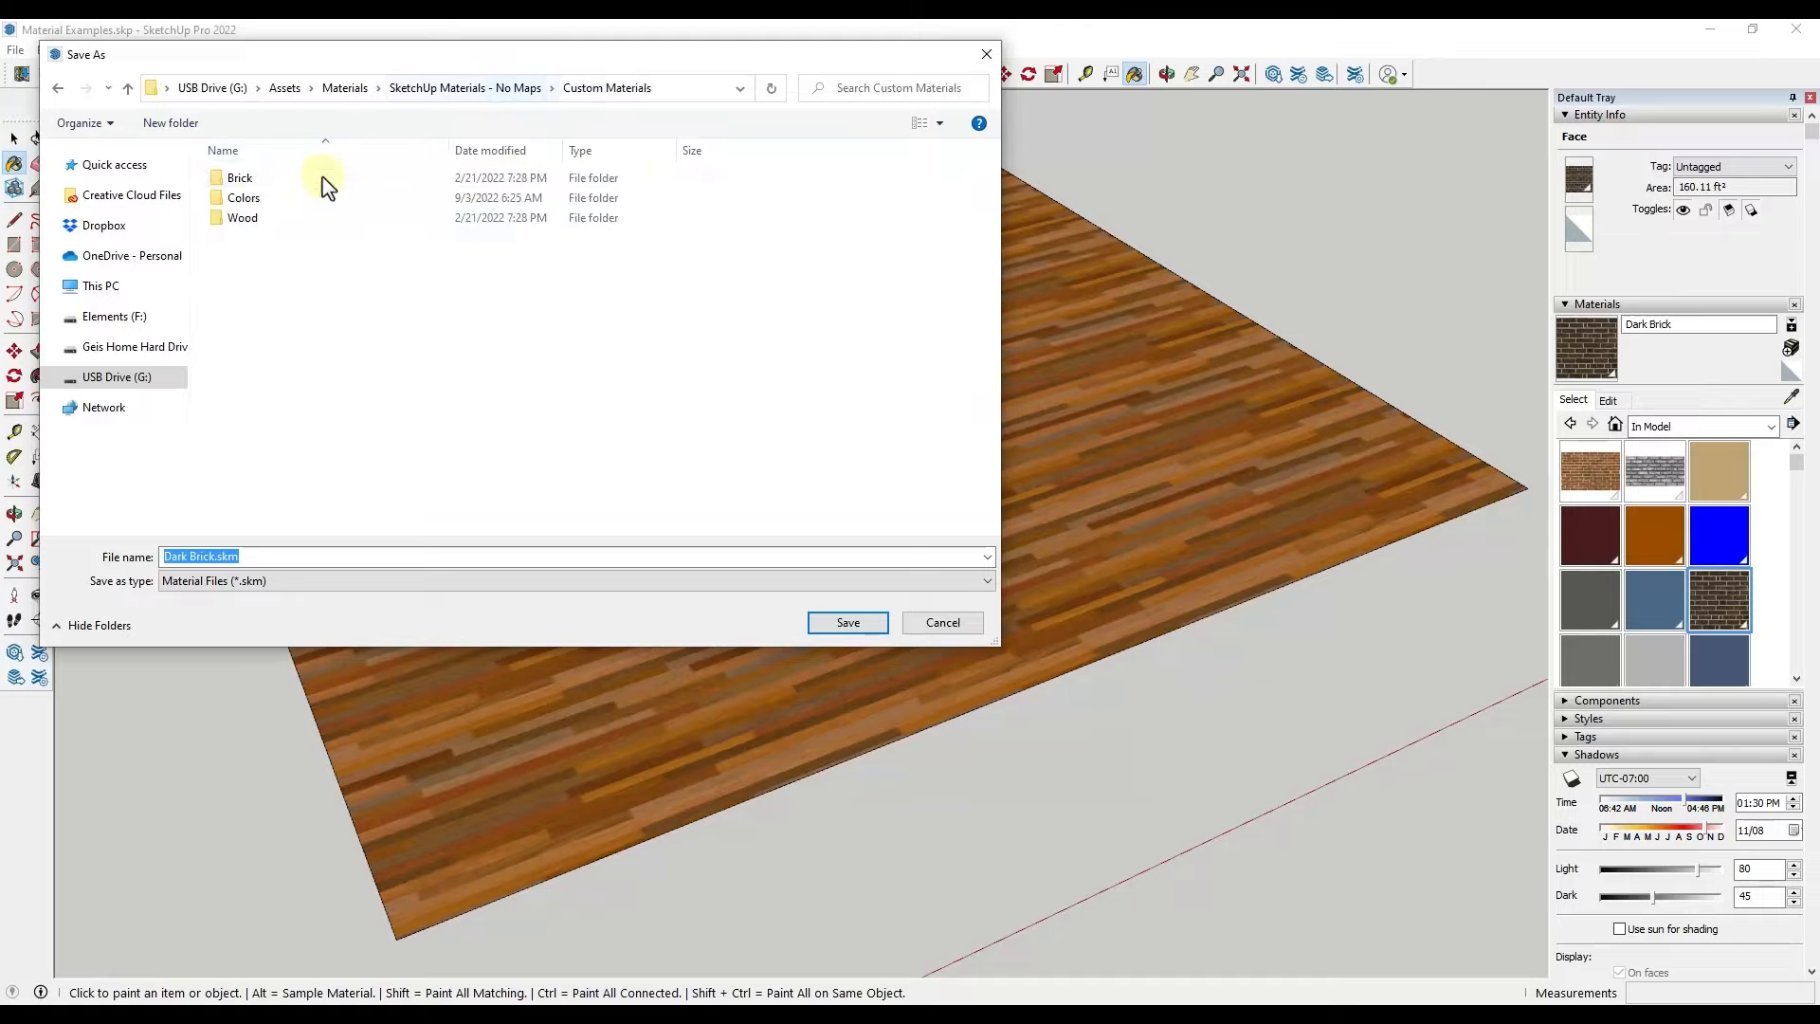
double_click(254, 182)
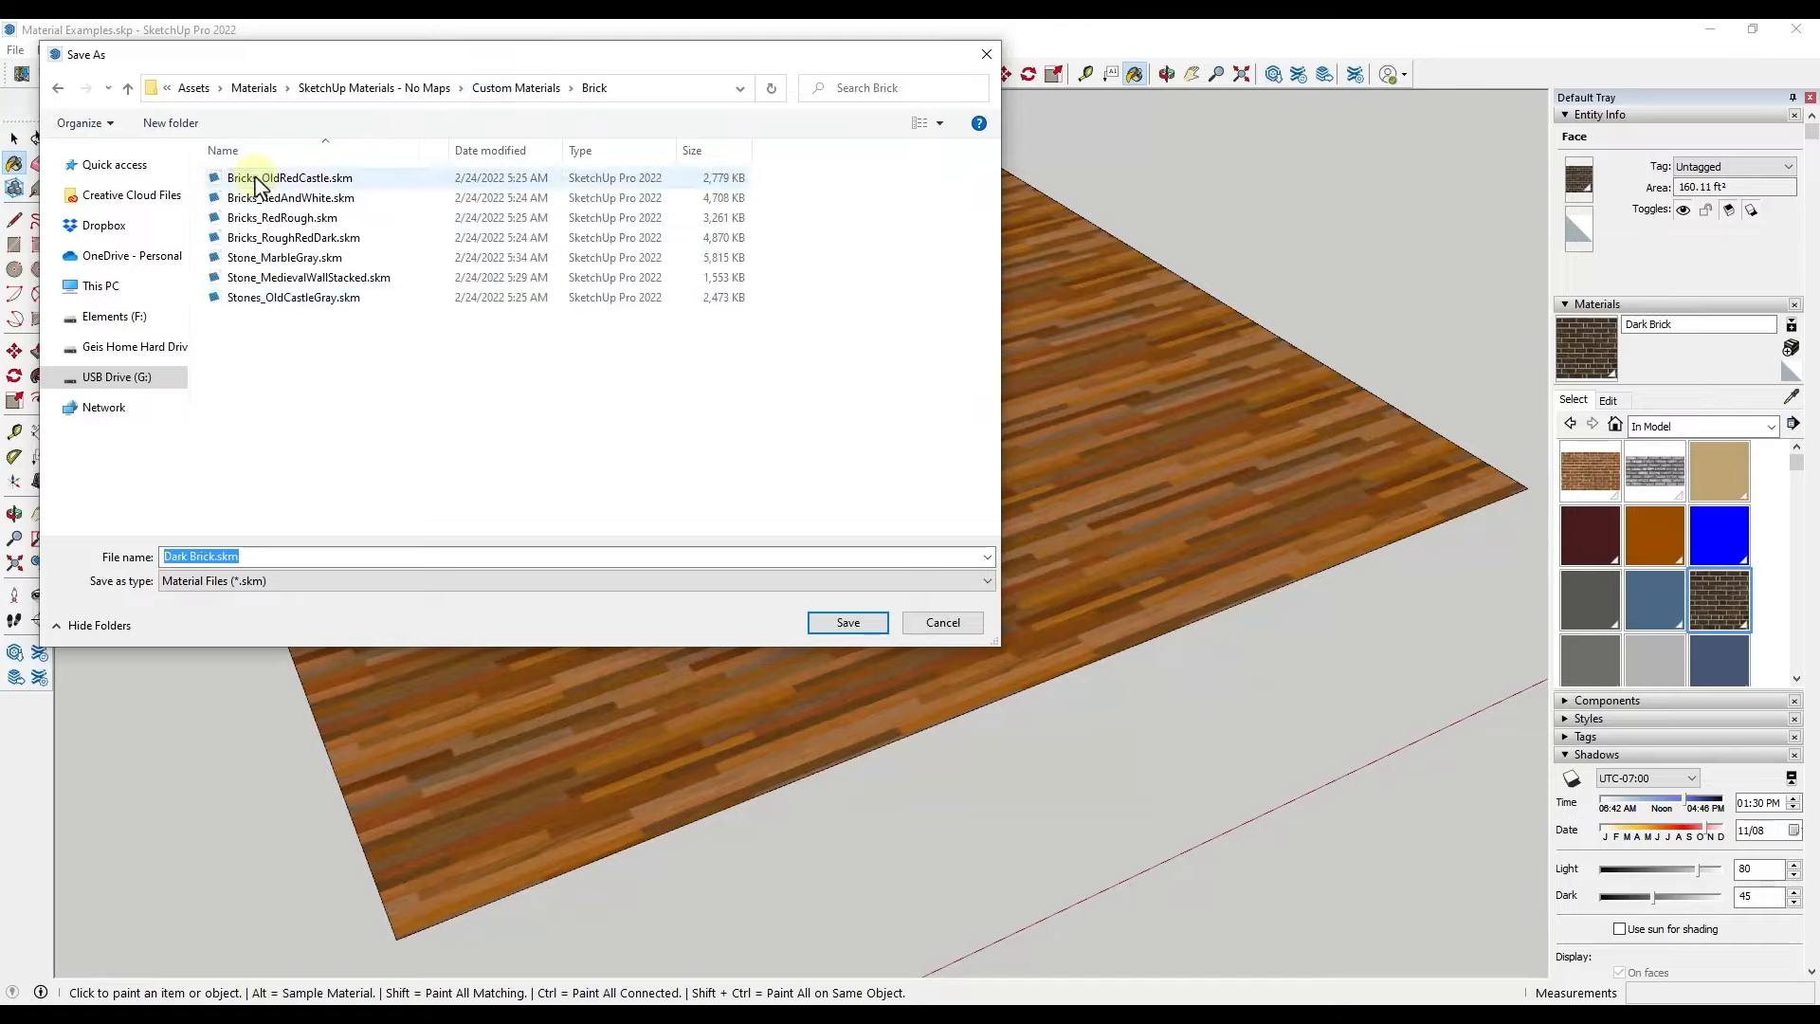
left_click(836, 623)
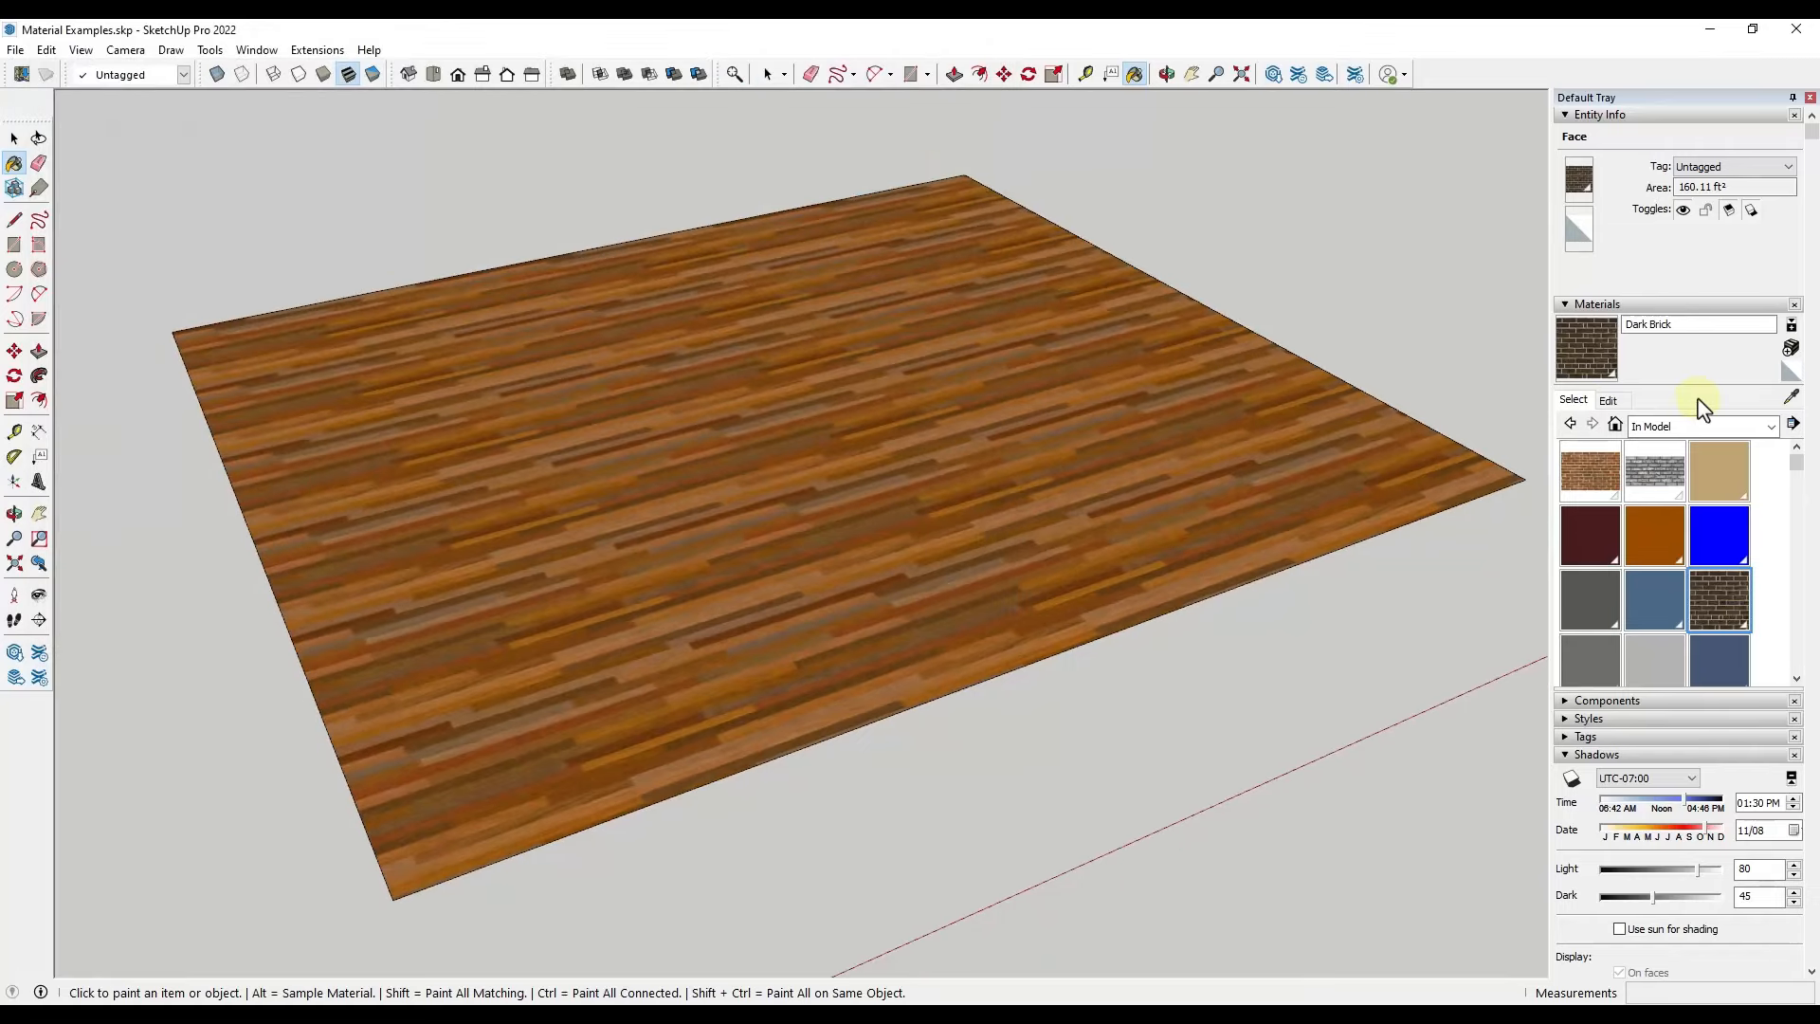
Open the Brick folder under Custom Materials as a materials collection and display it
left_click(1792, 426)
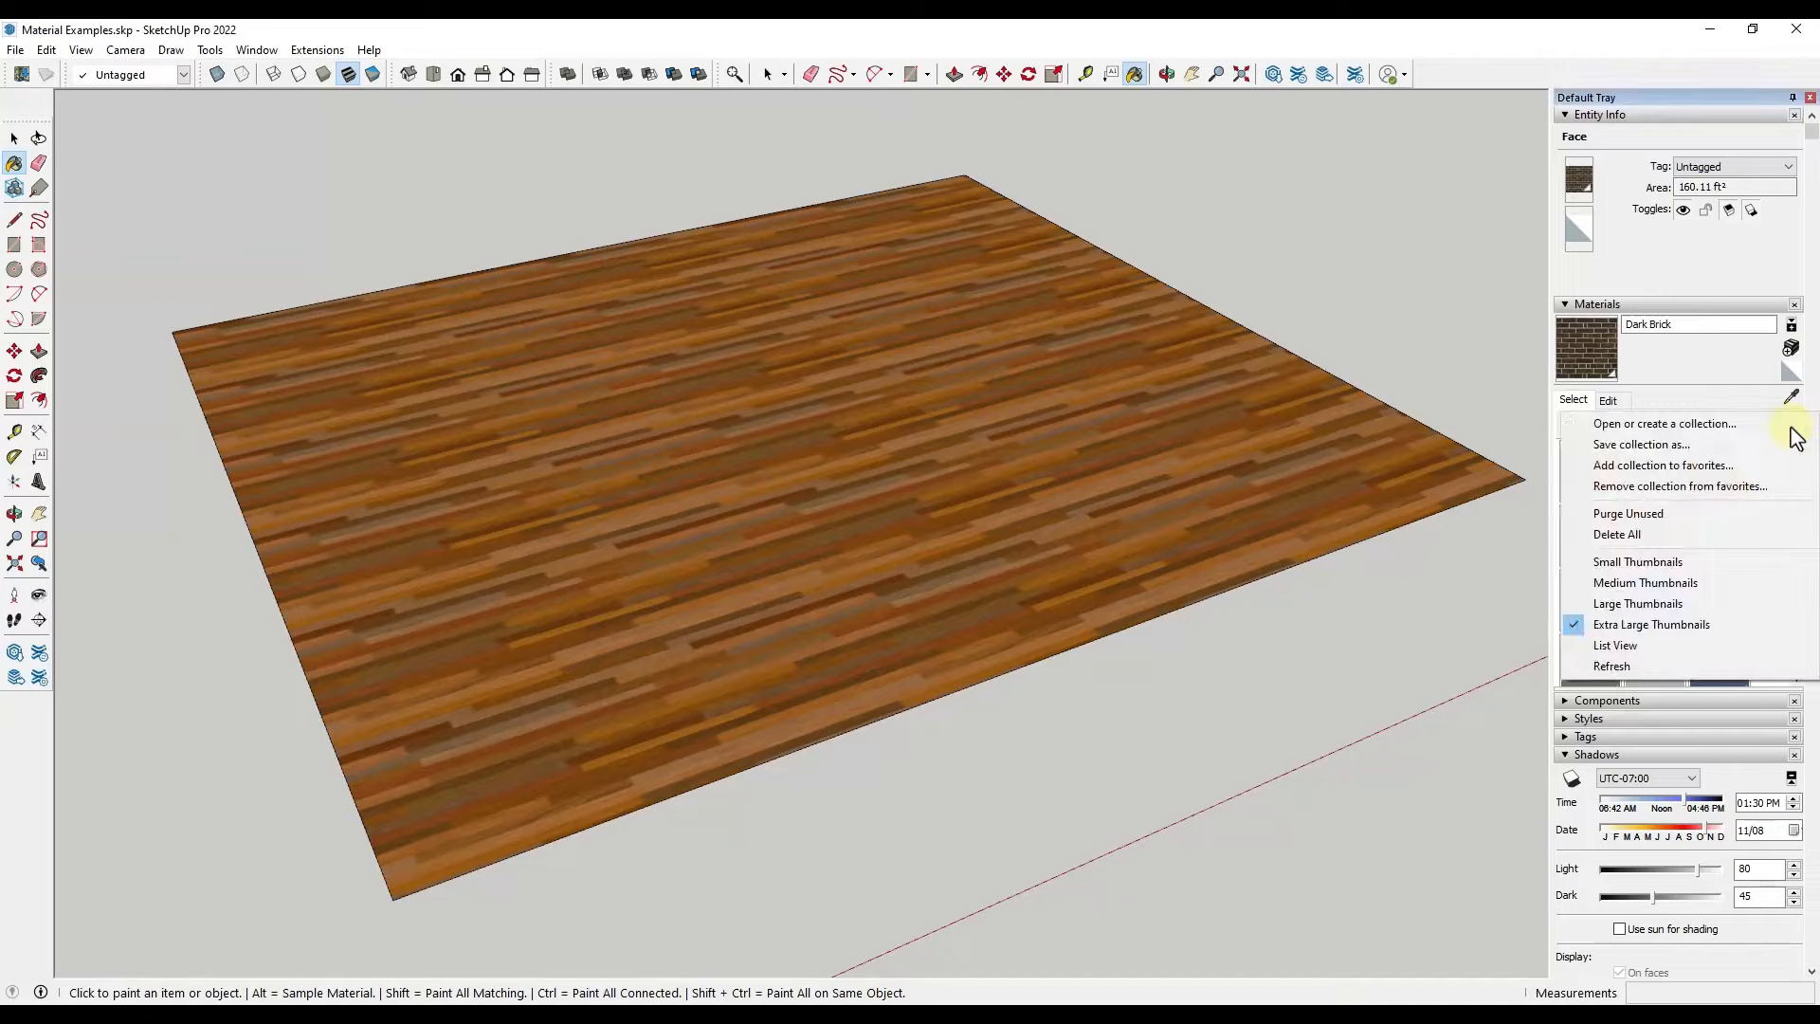
left_click(1669, 427)
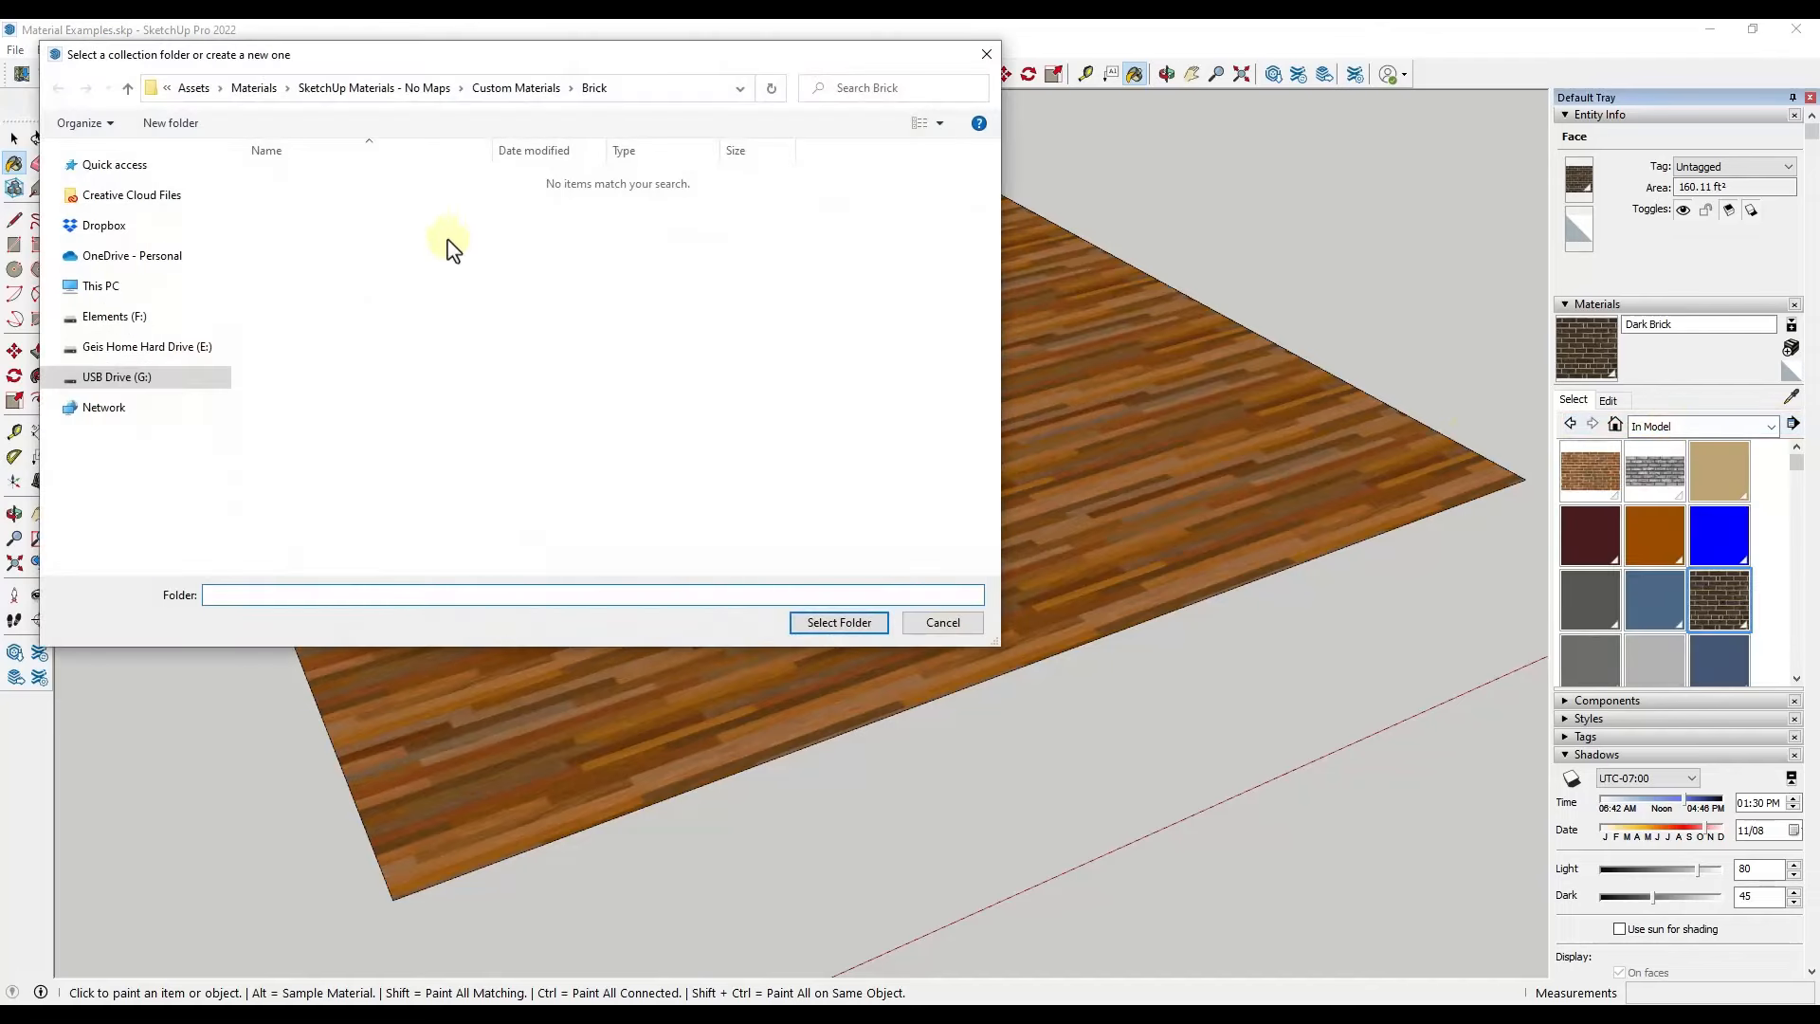
left_click(522, 88)
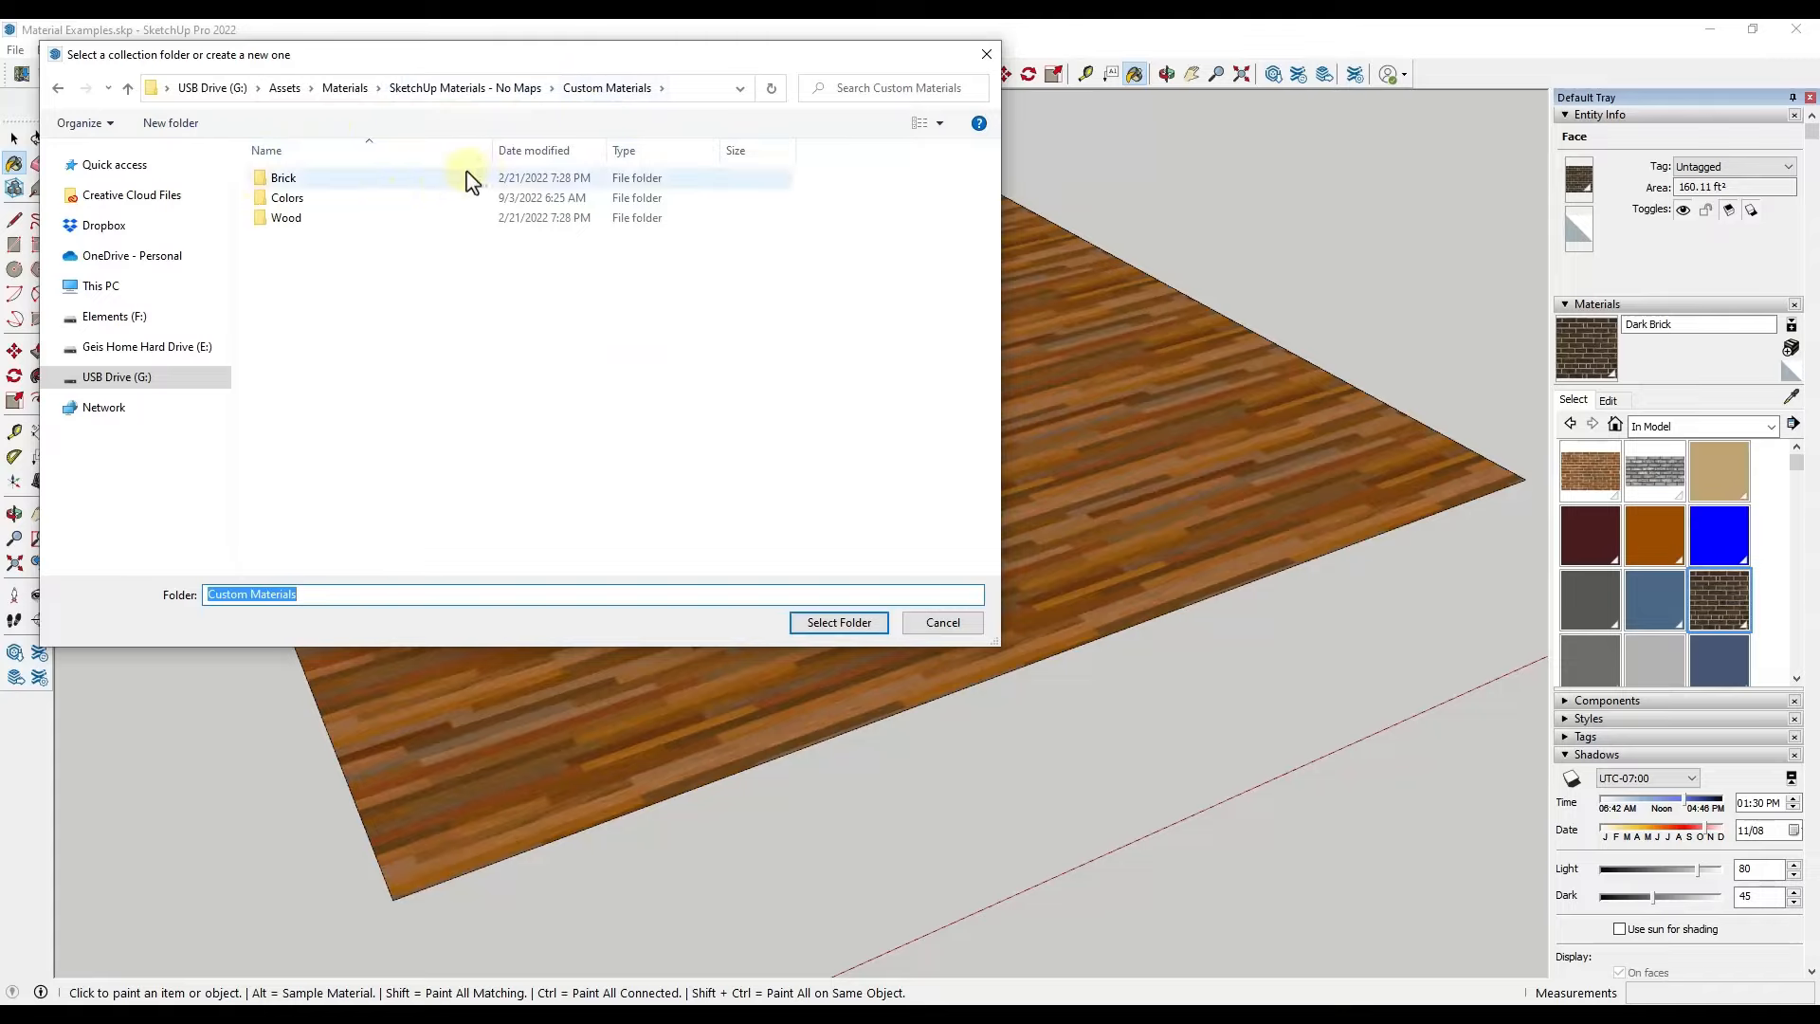
double_click(290, 186)
left_click(834, 622)
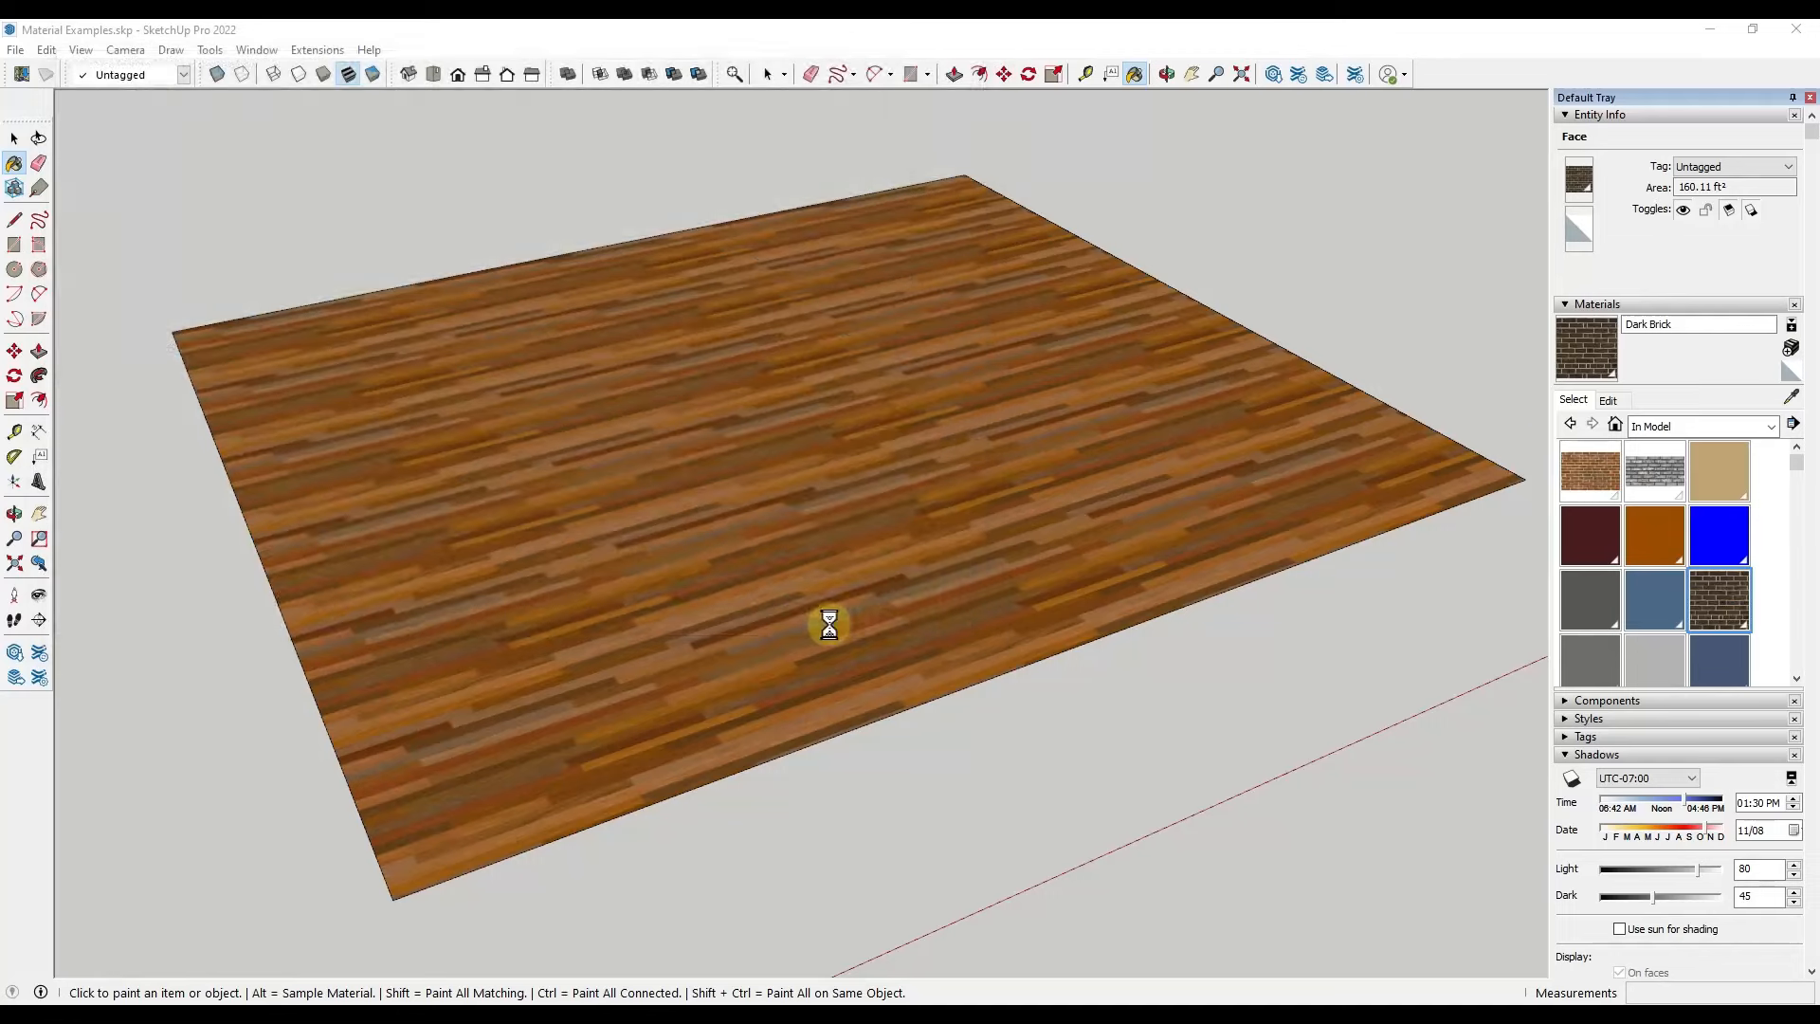
left_click(1674, 429)
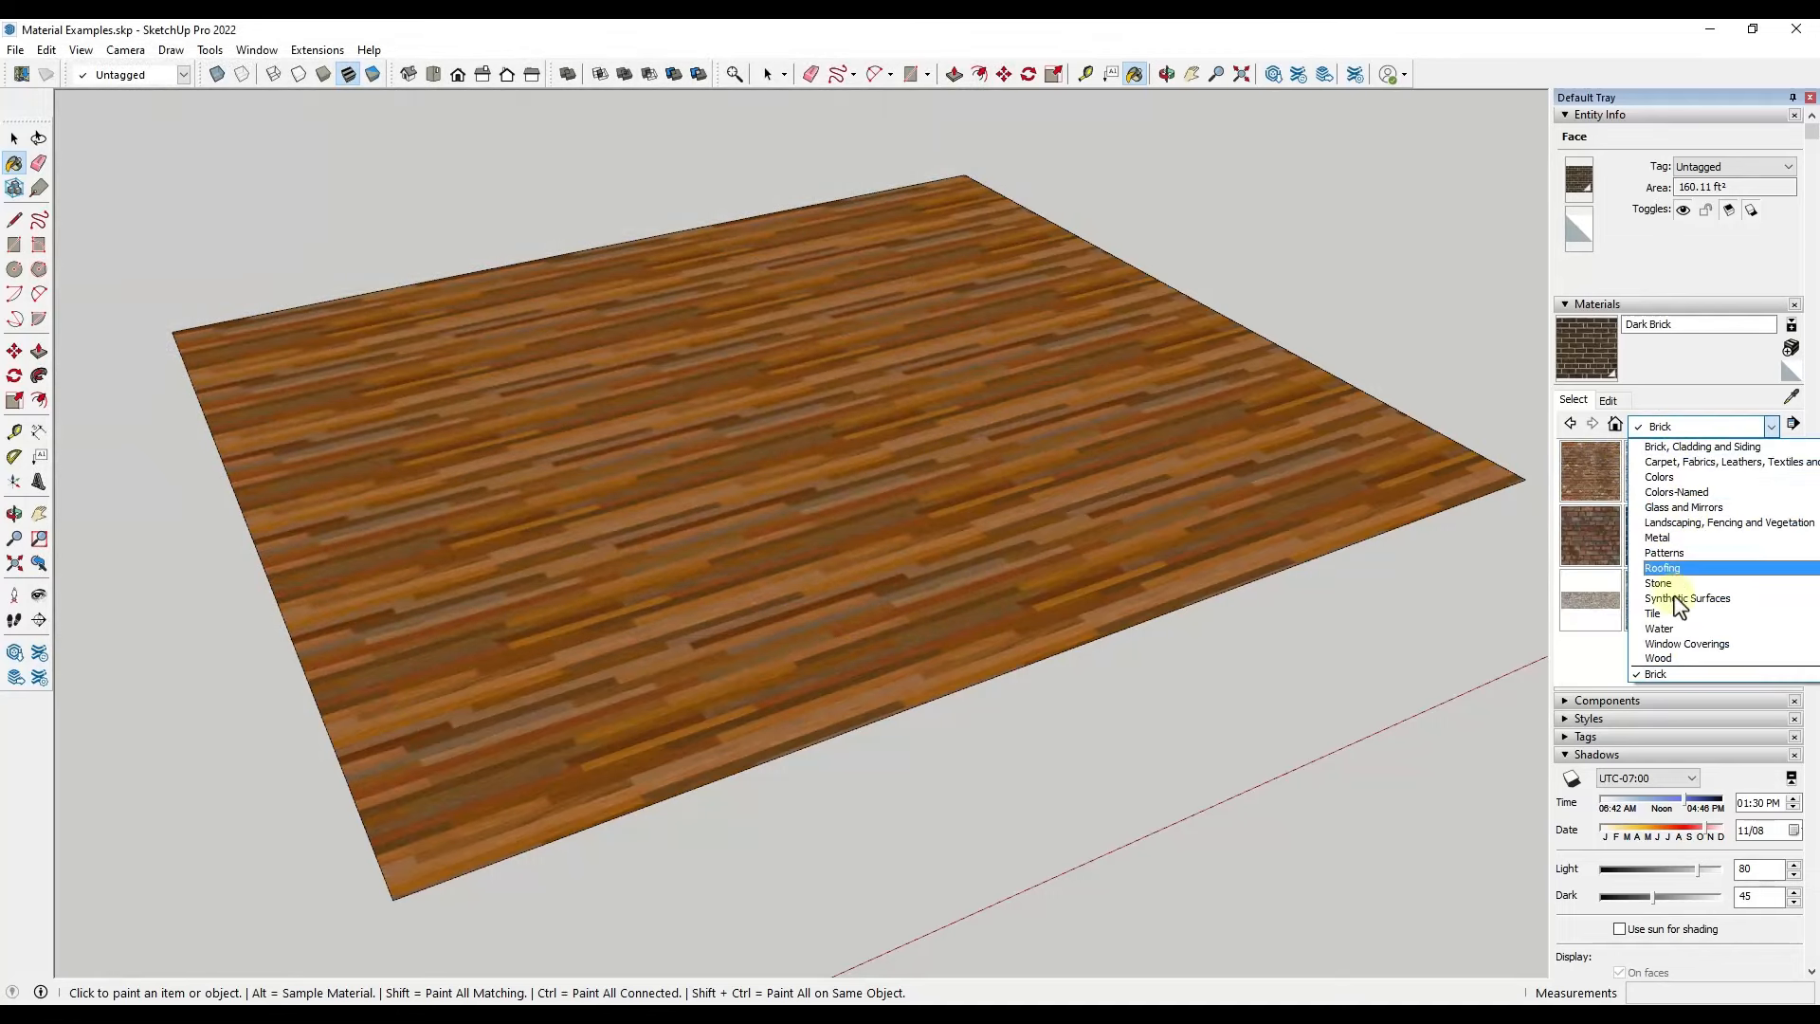
left_click(1637, 674)
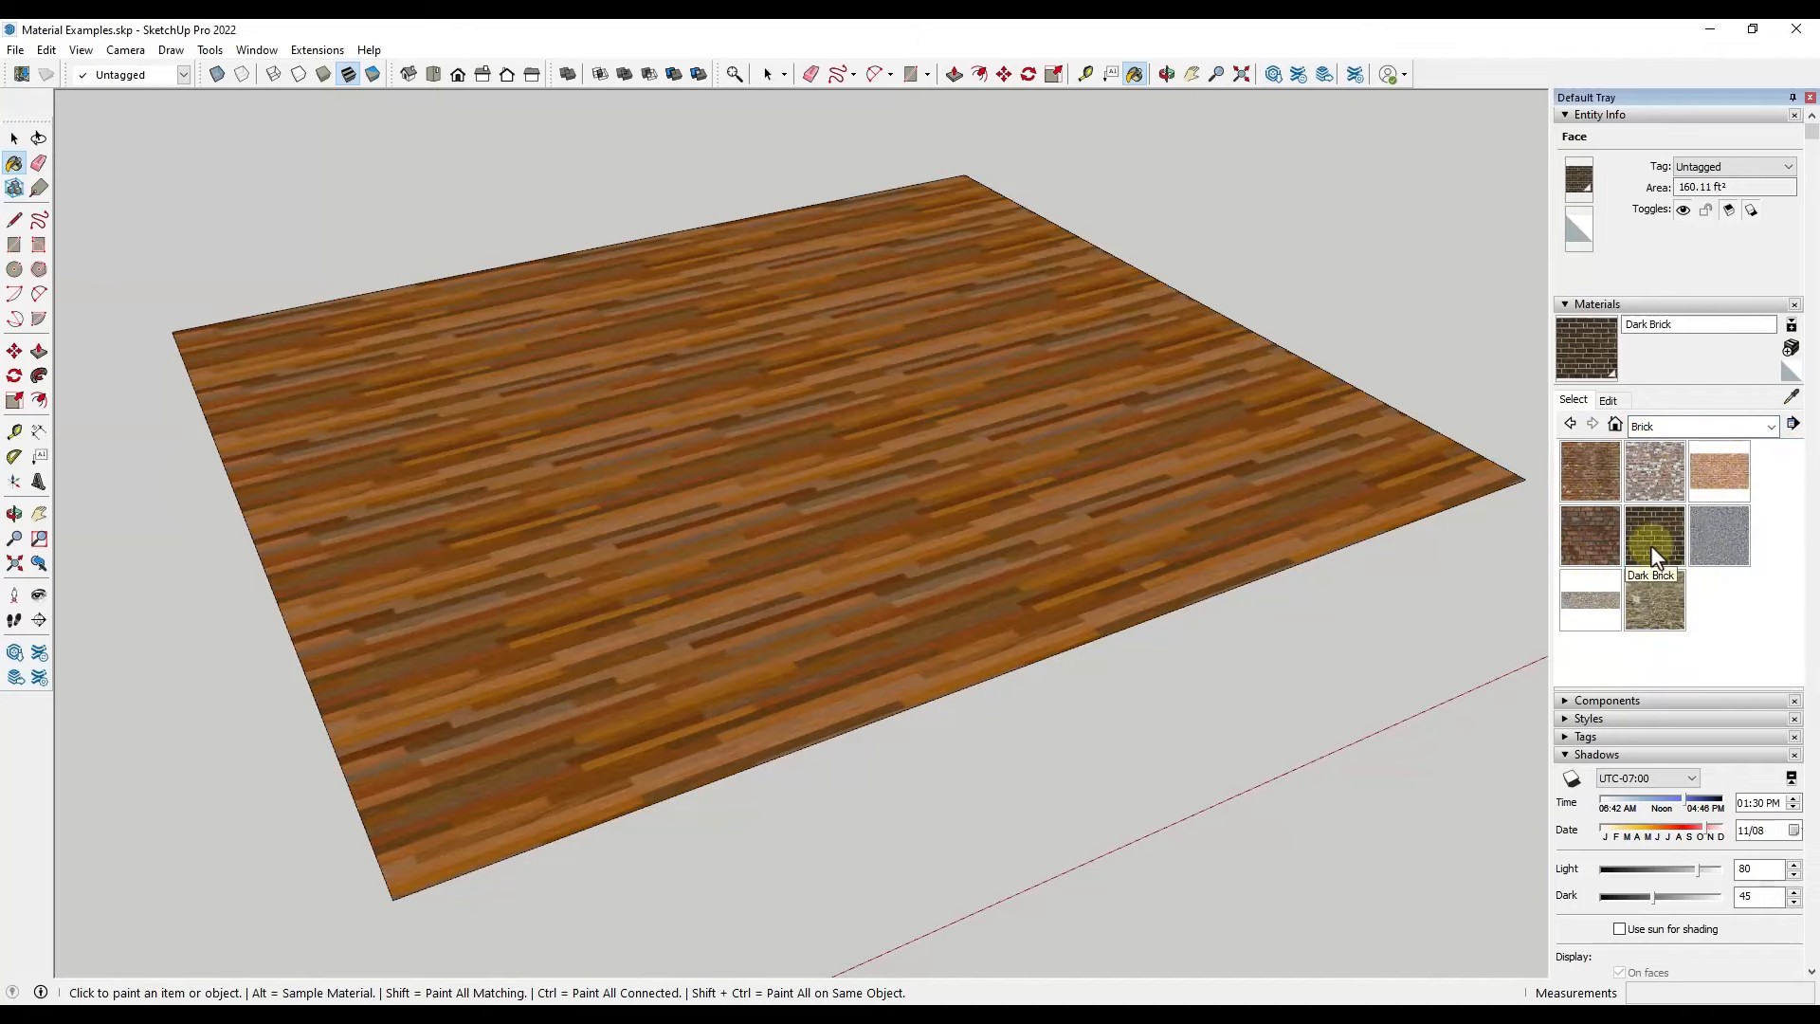
Try Dark Brick, Bricks_RedAndWhite, Bricks_OldRedCastle and Bricks_RoughRedDark from the Brick collection one after another on the square face
left_click(1157, 453)
left_click(1634, 469)
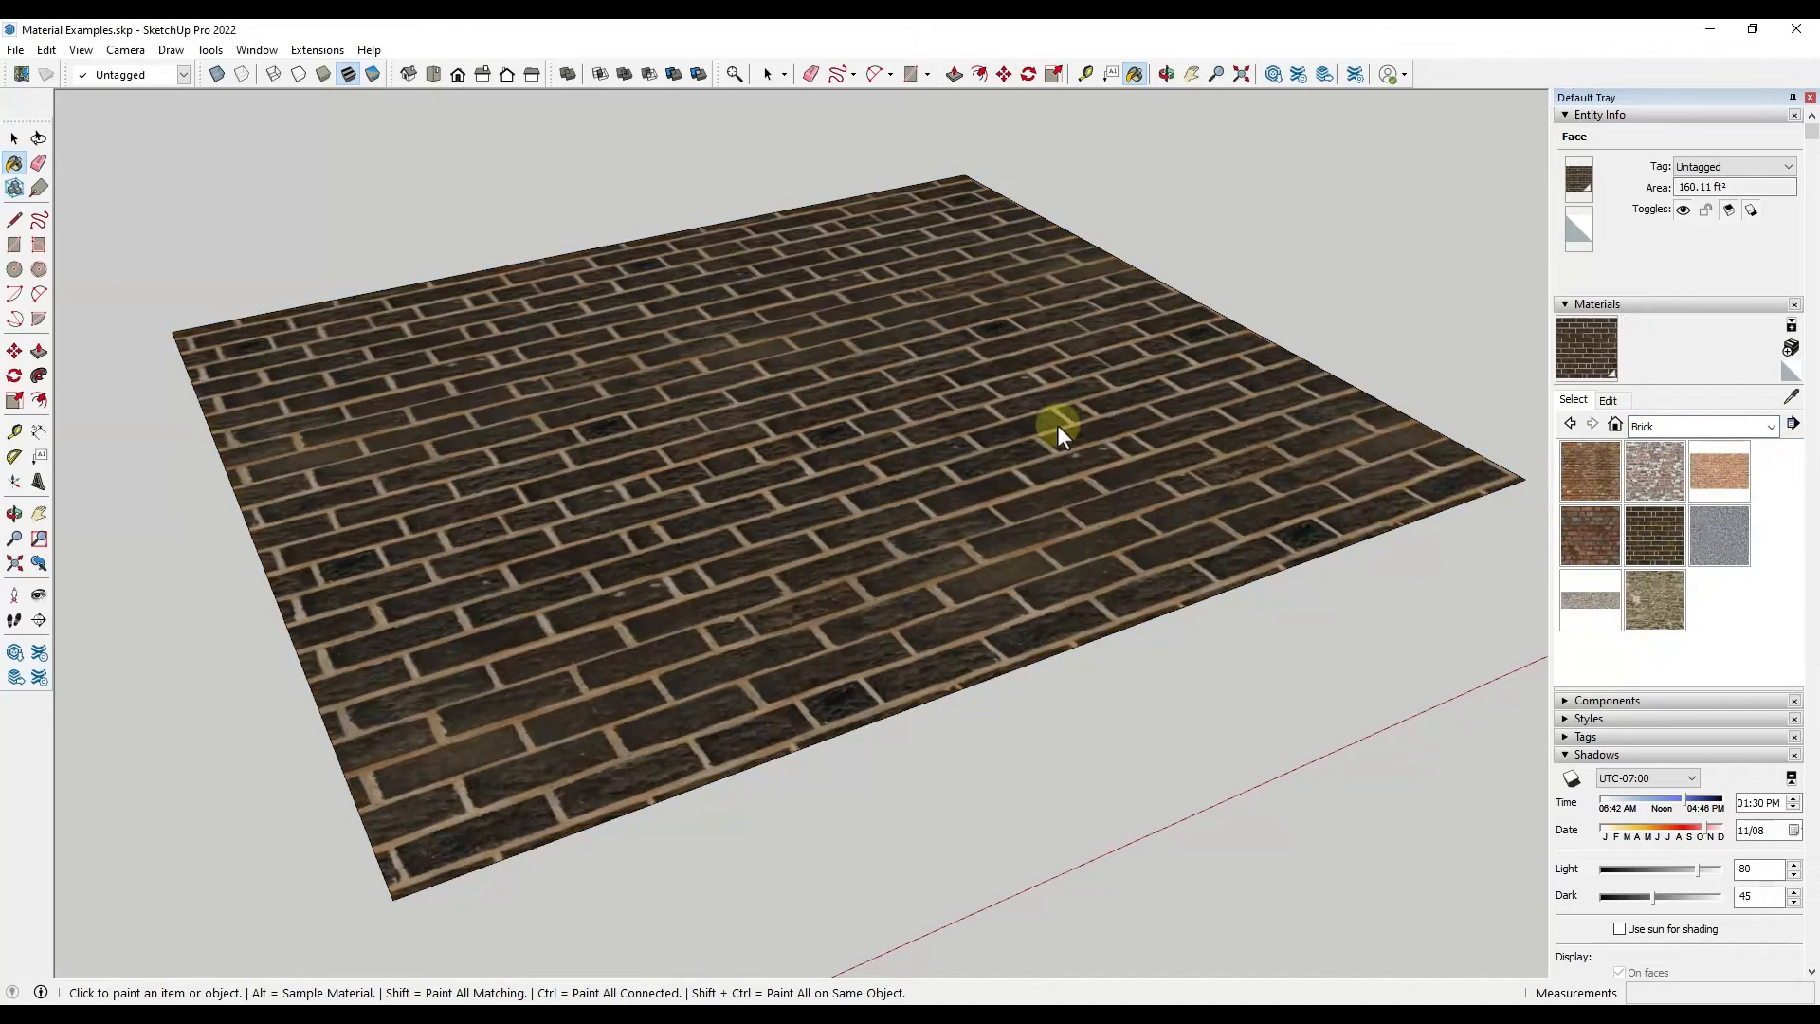
left_click(1230, 426)
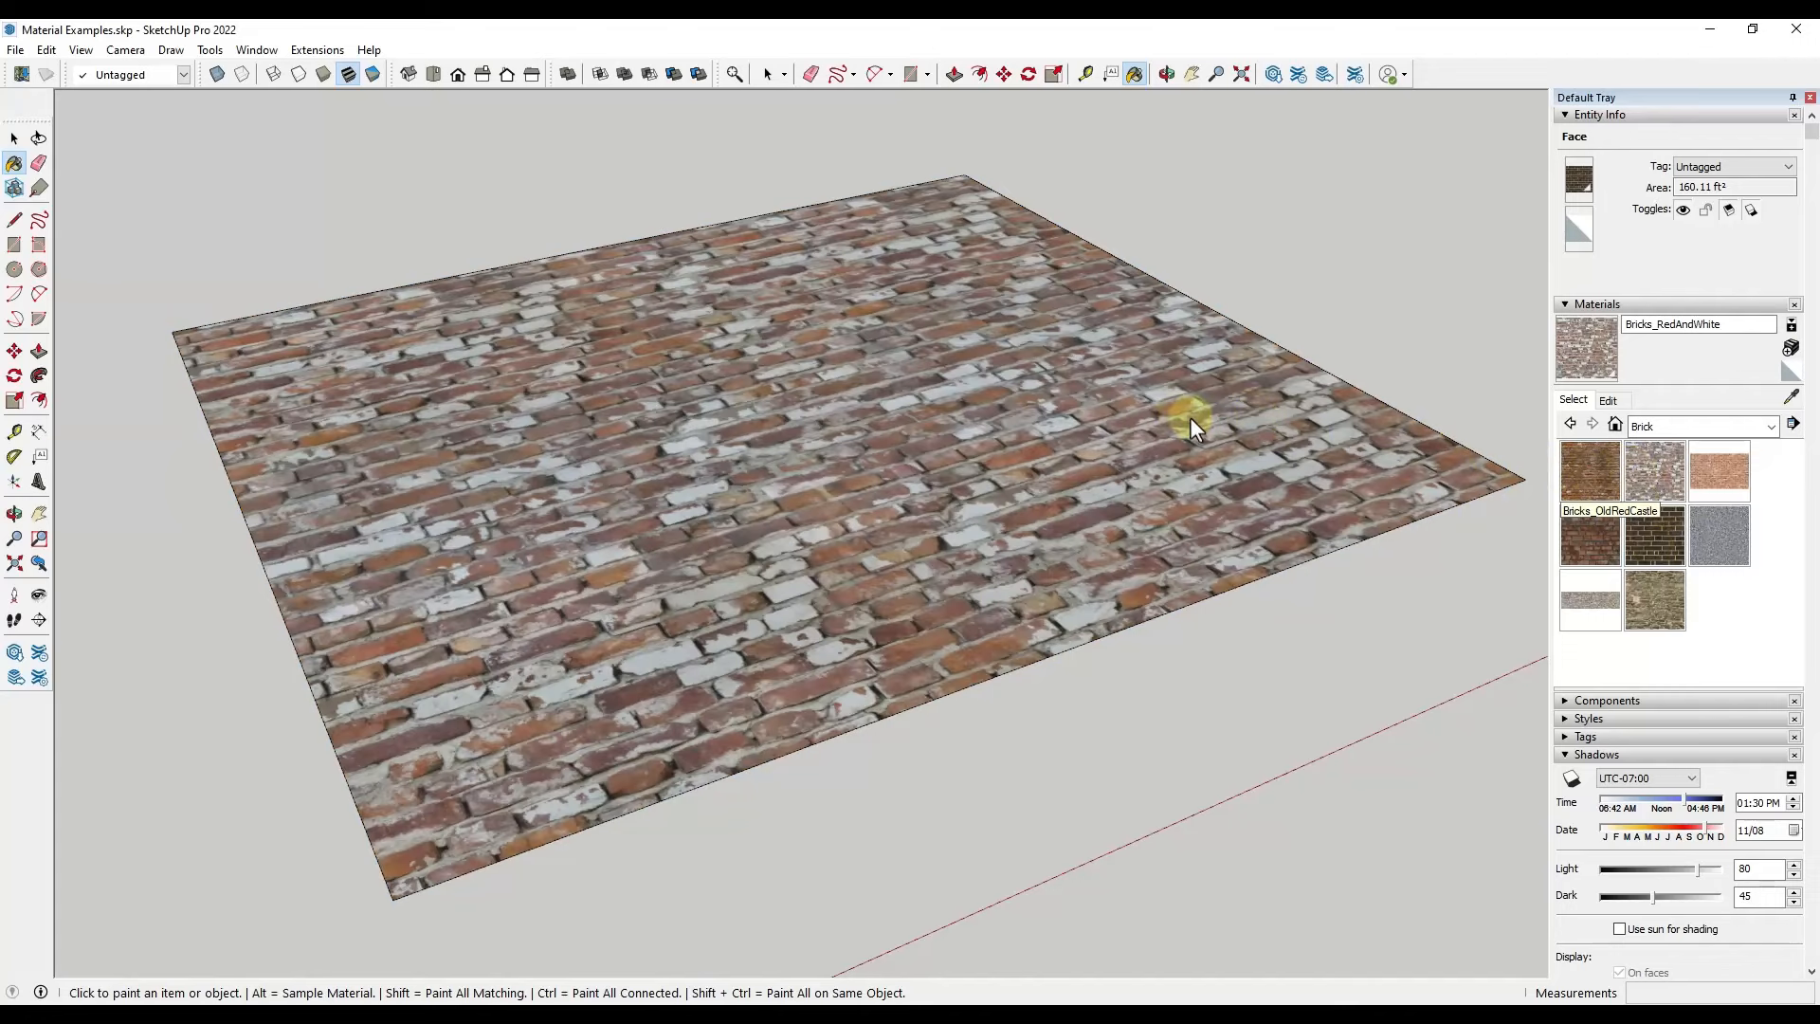
left_click(1077, 420)
scroll(1020, 525, "up", 1)
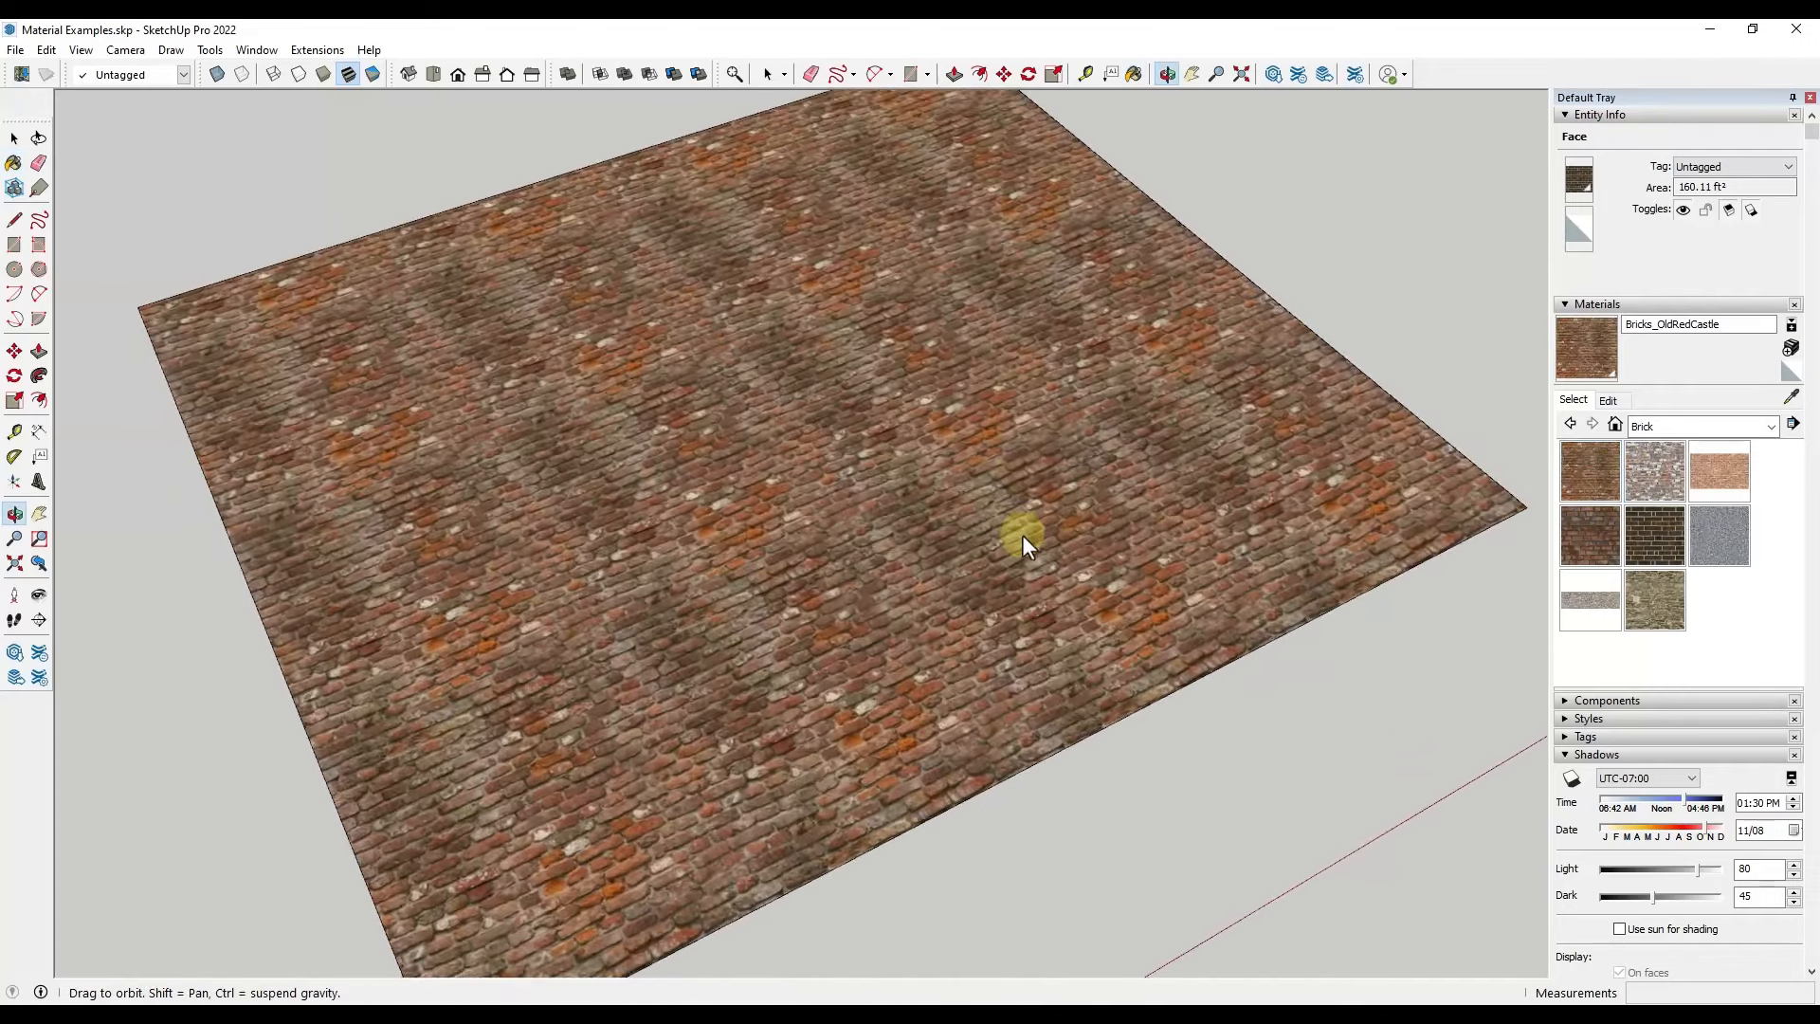
left_click(1591, 559)
left_click(617, 379)
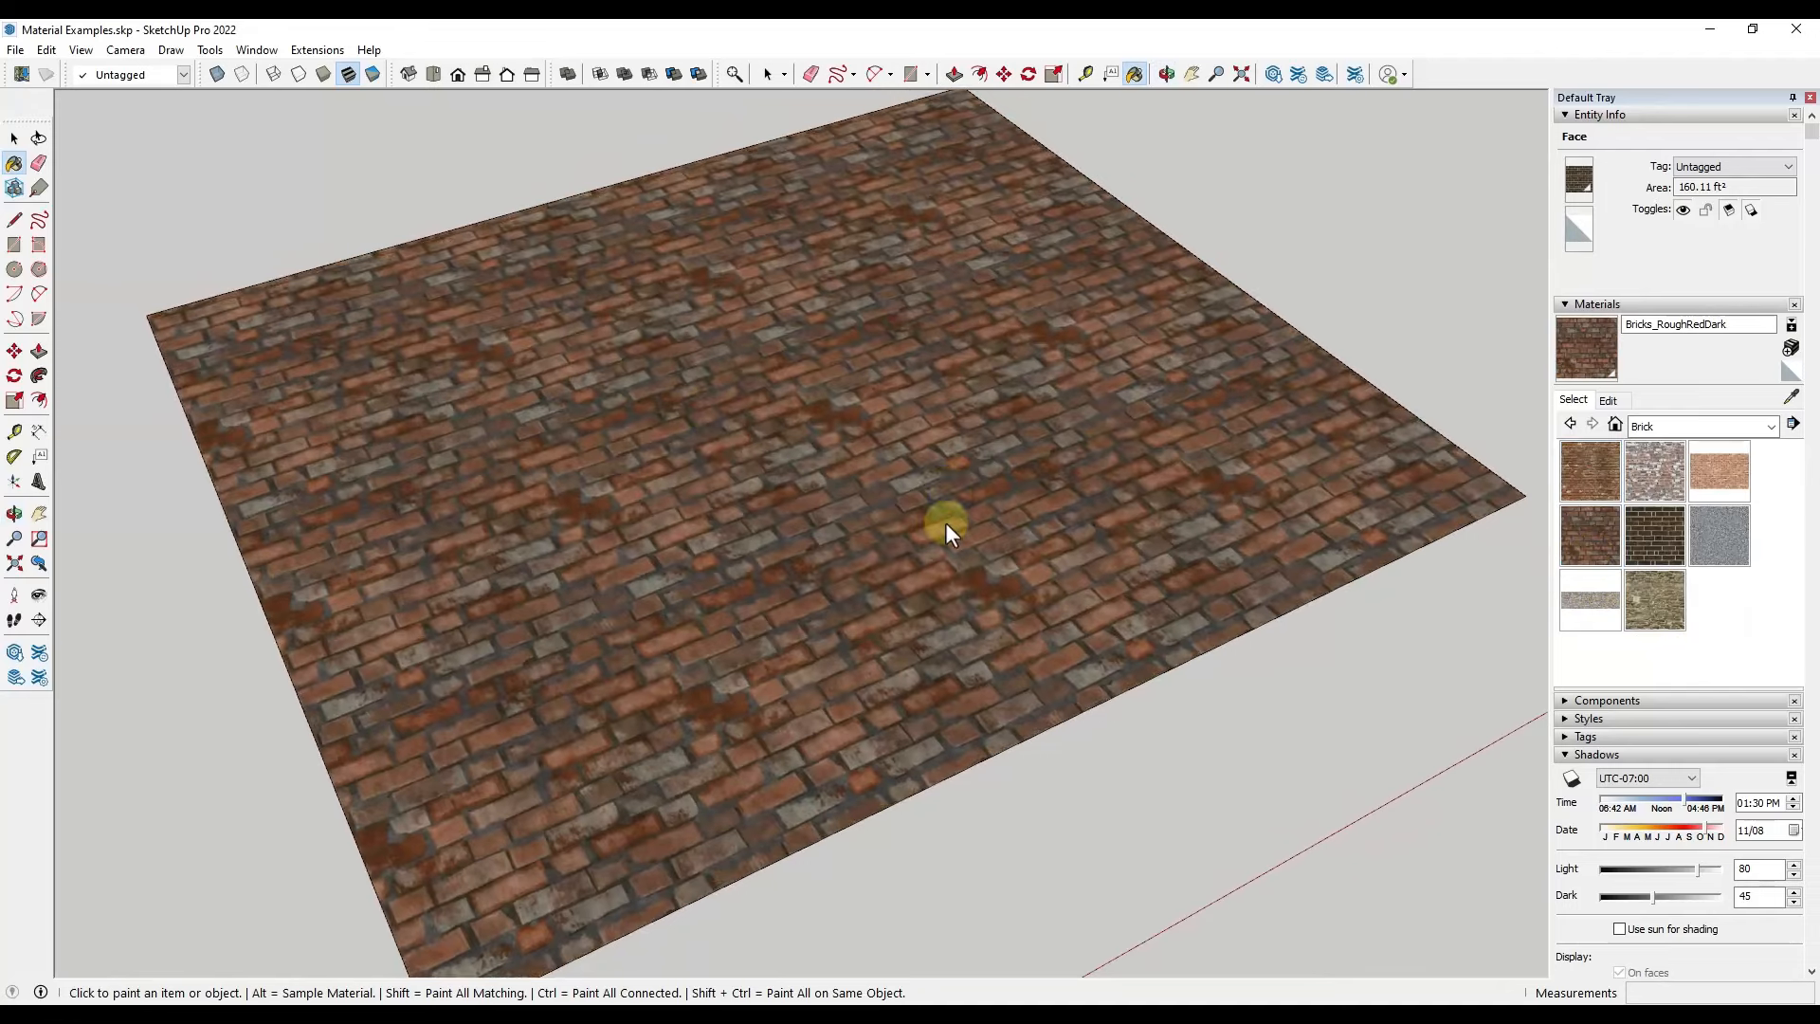
middle_click_drag(946, 522, 925, 419)
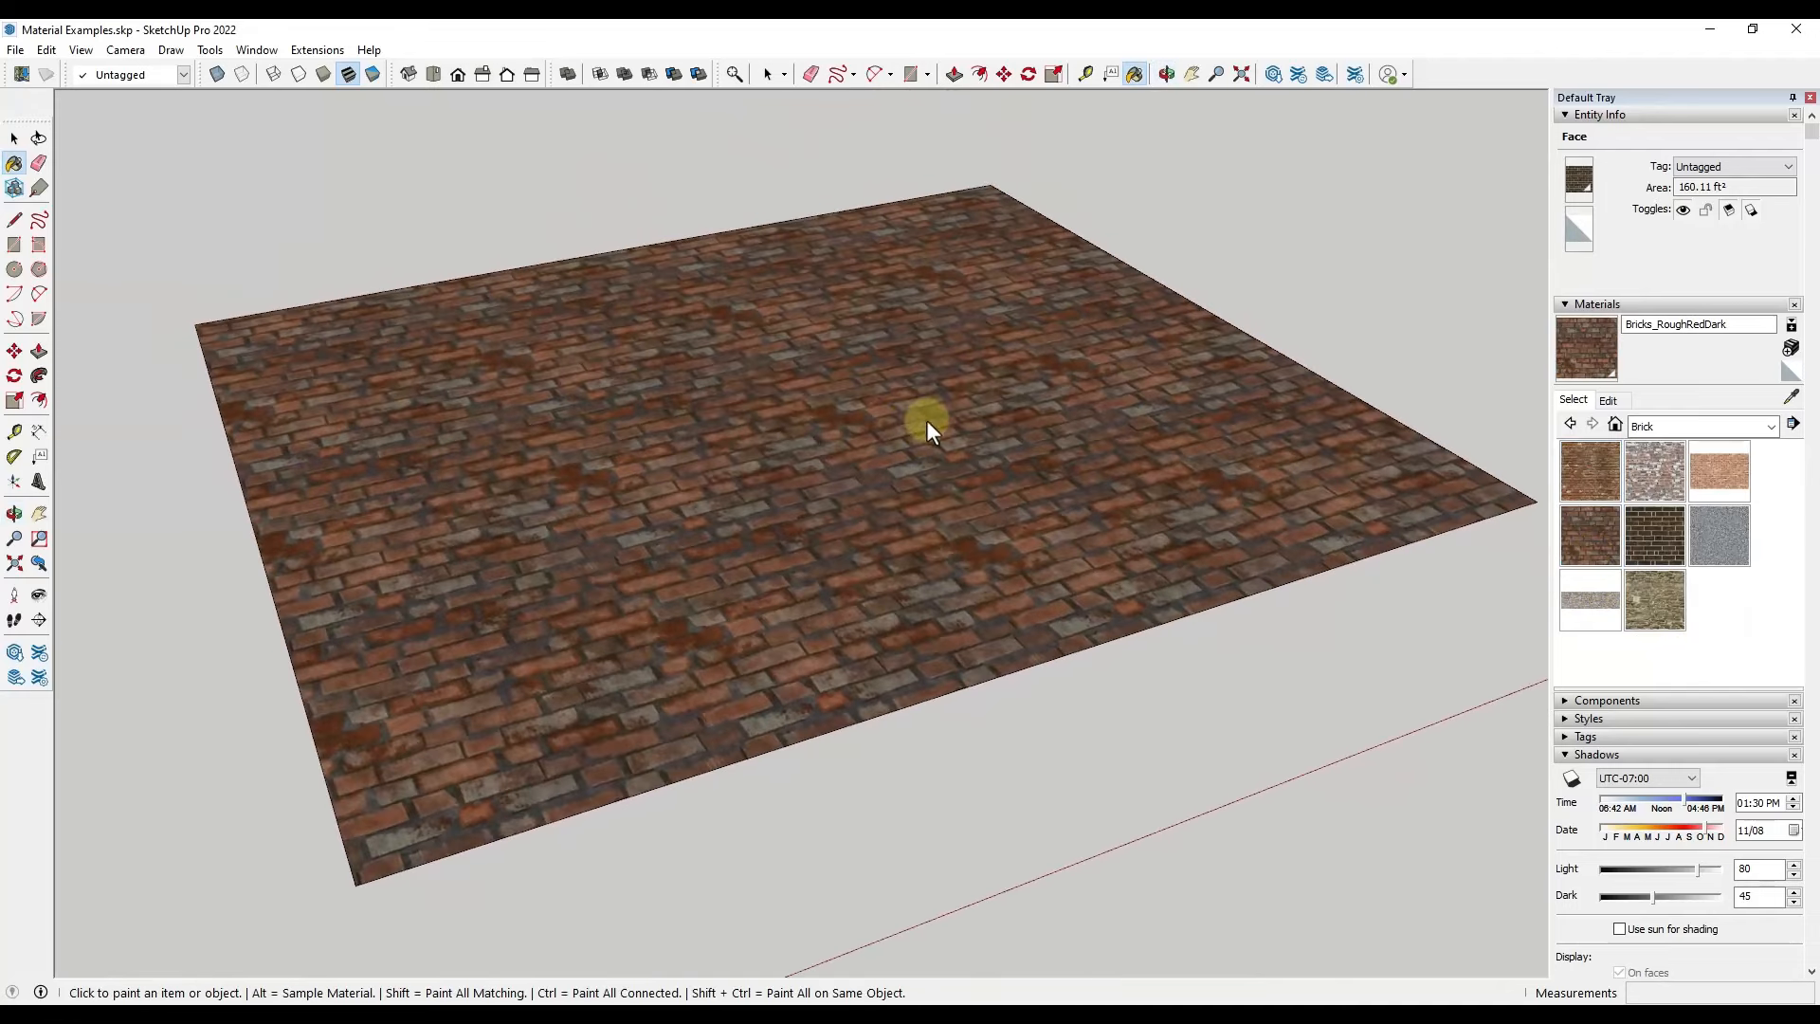
Open the Wood folder under Custom Materials as another materials collection
left_click(1792, 424)
left_click(895, 378)
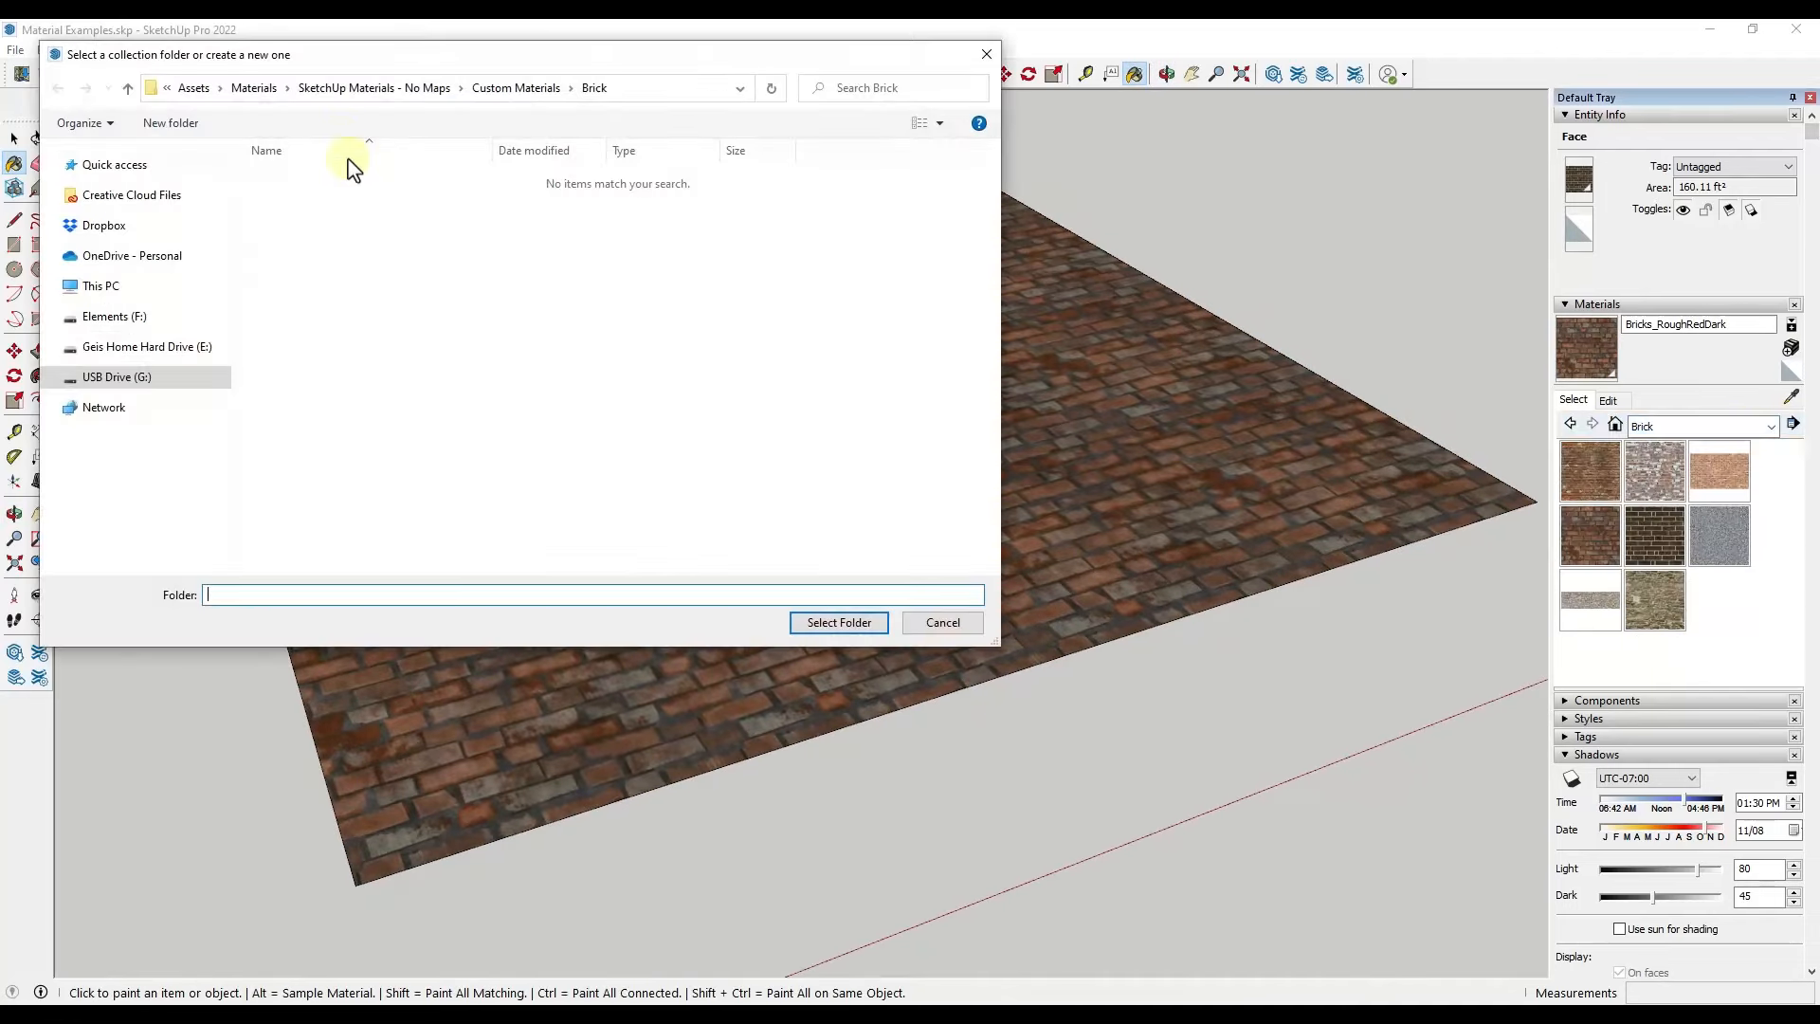
left_click(509, 90)
left_click(290, 218)
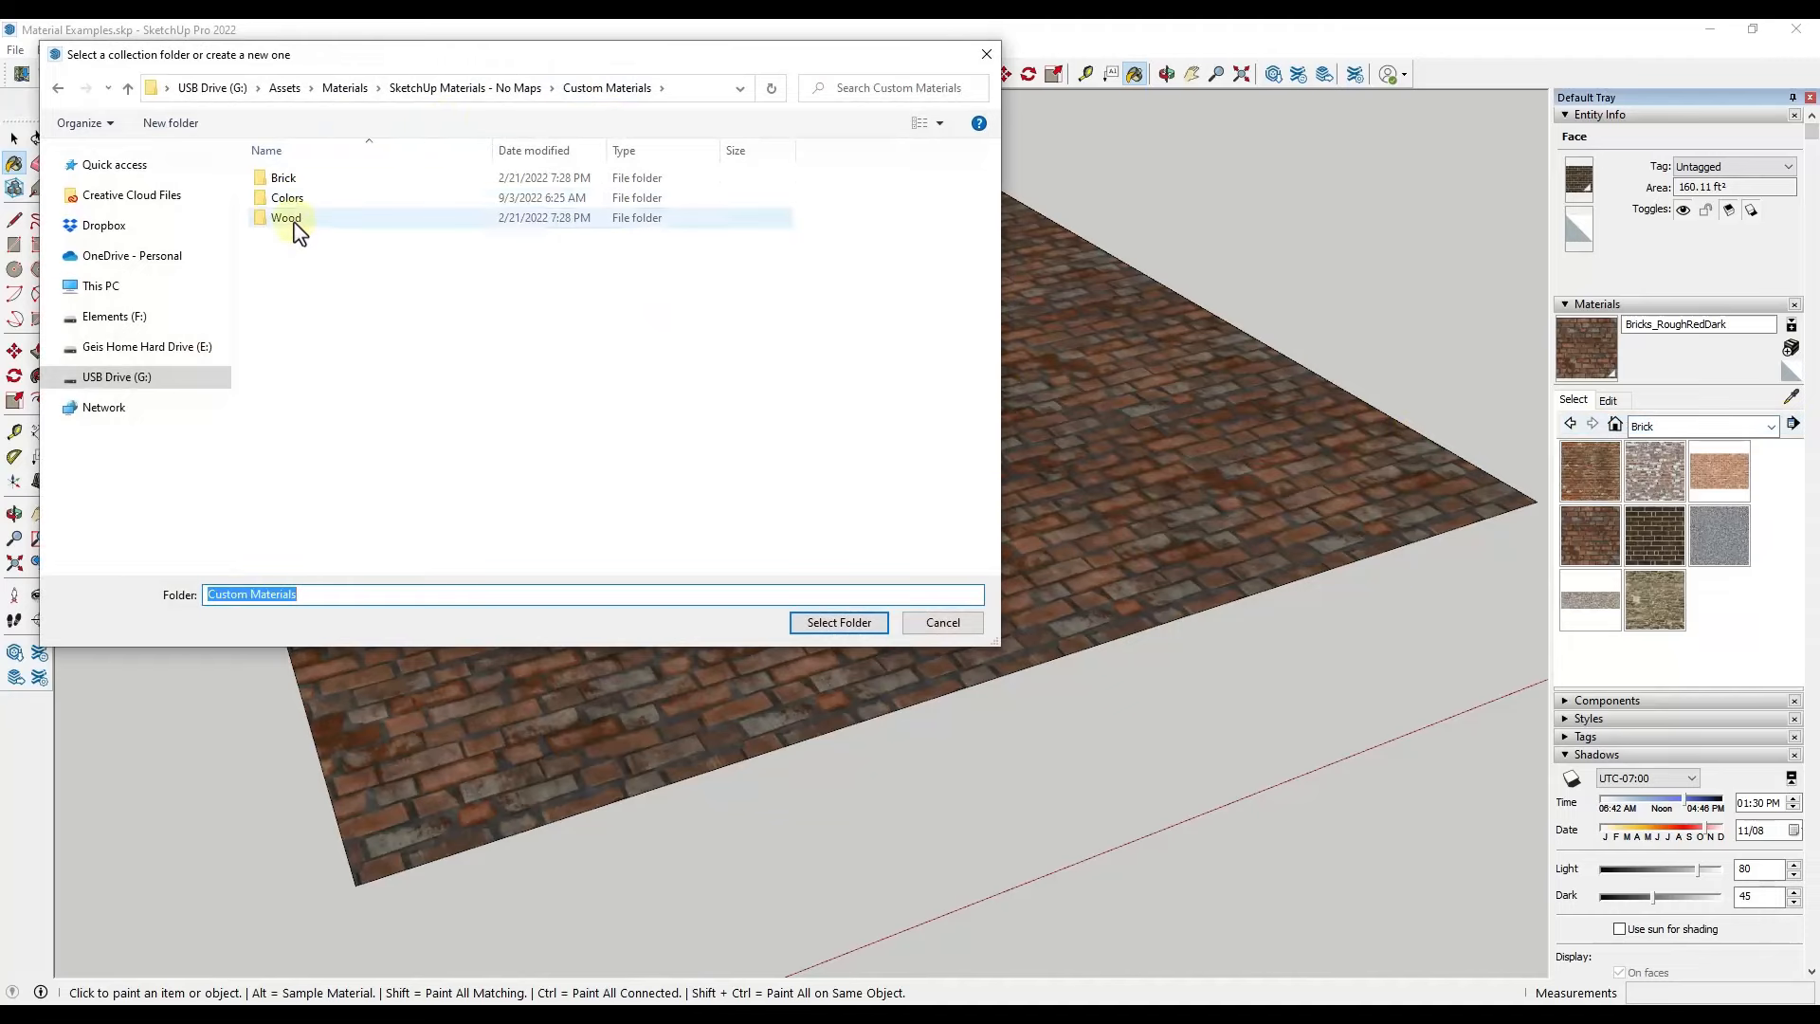
left_click(817, 623)
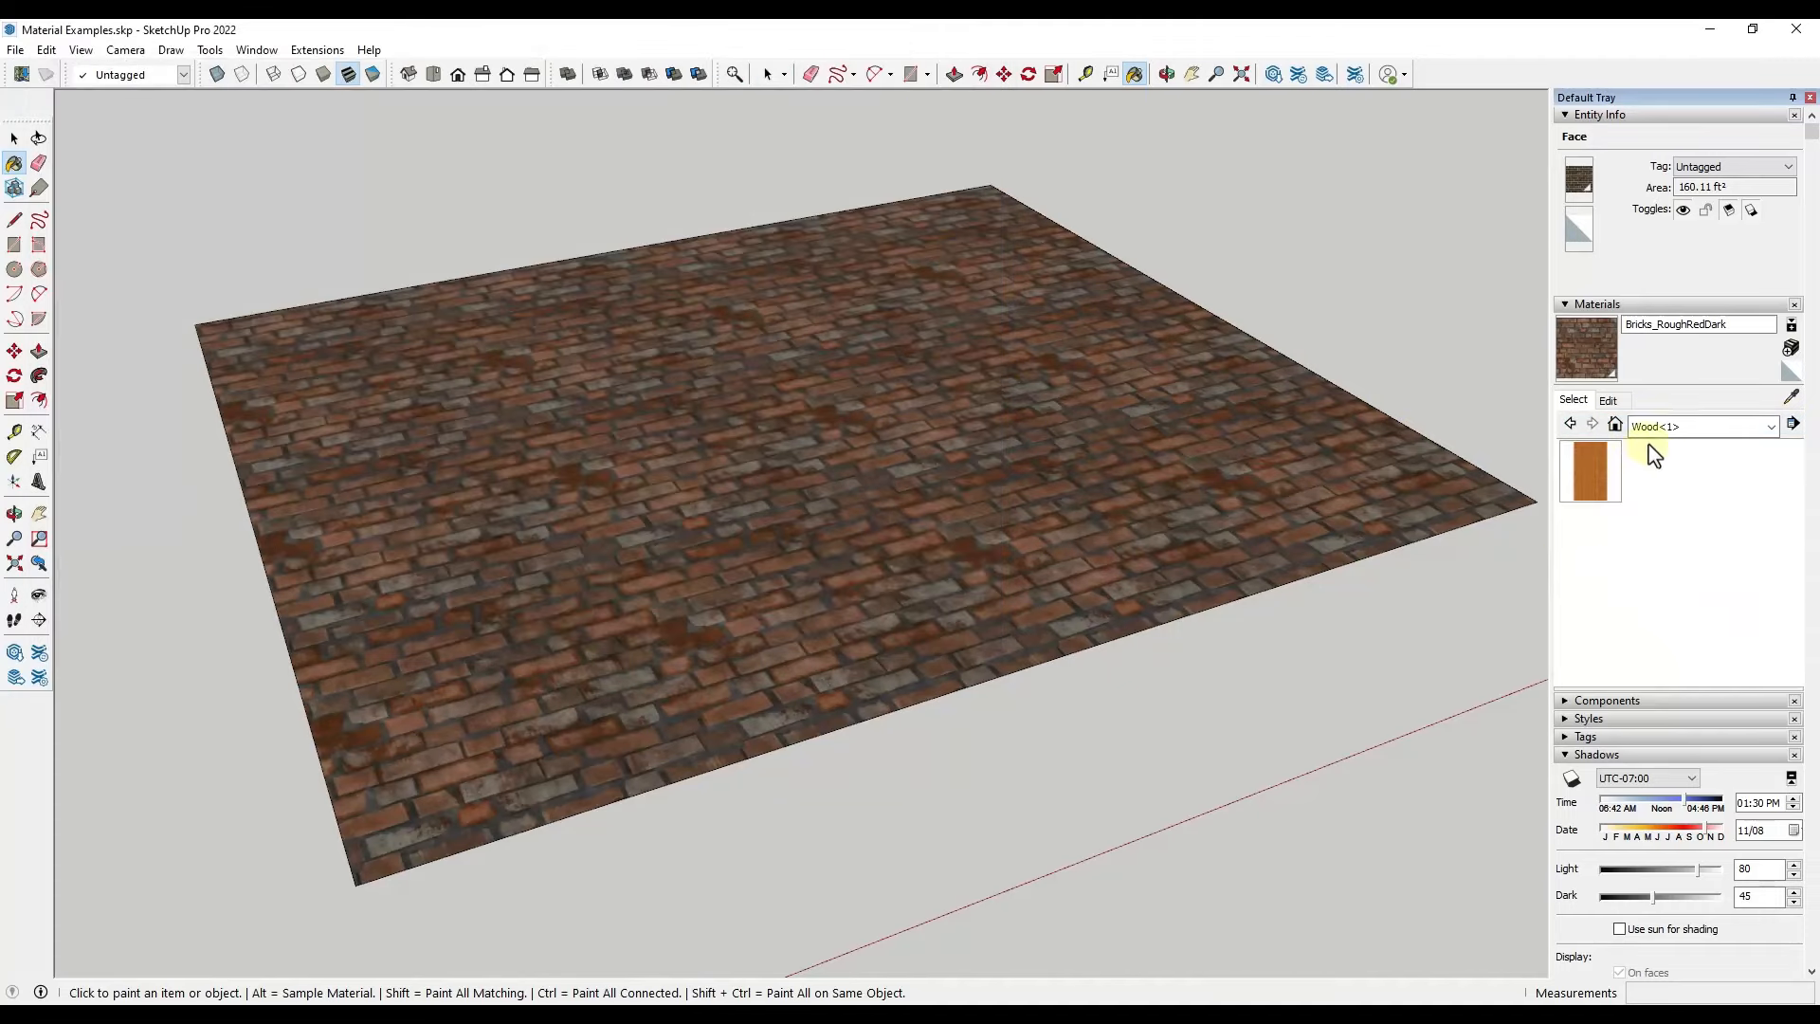
Paint the square face with Custom Wood Bamboo from the custom wood collection
left_click(1592, 474)
left_click(891, 432)
mouse_move(926, 374)
middle_mouse_down()
mouse_move(922, 669)
mouse_move(926, 418)
middle_mouse_up()
Switch to the custom Brick collection and paint the square face with its Dark Brick material
left_click(1739, 425)
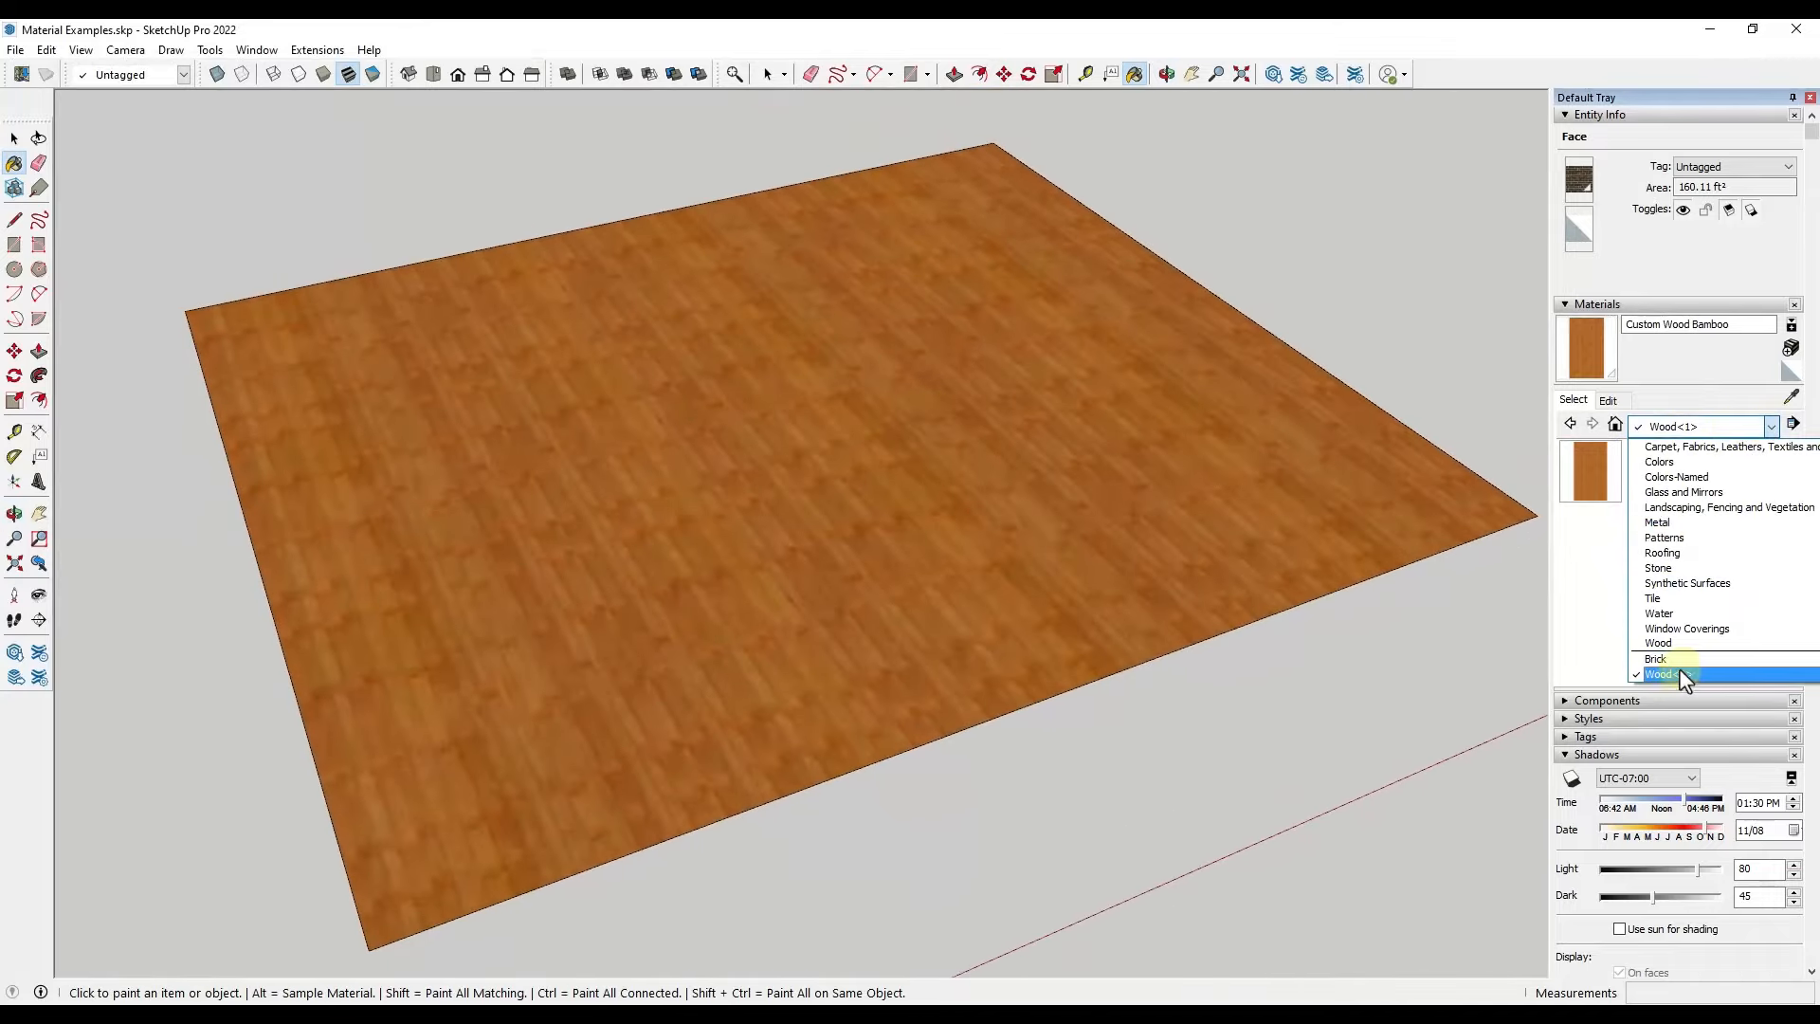
left_click(1658, 658)
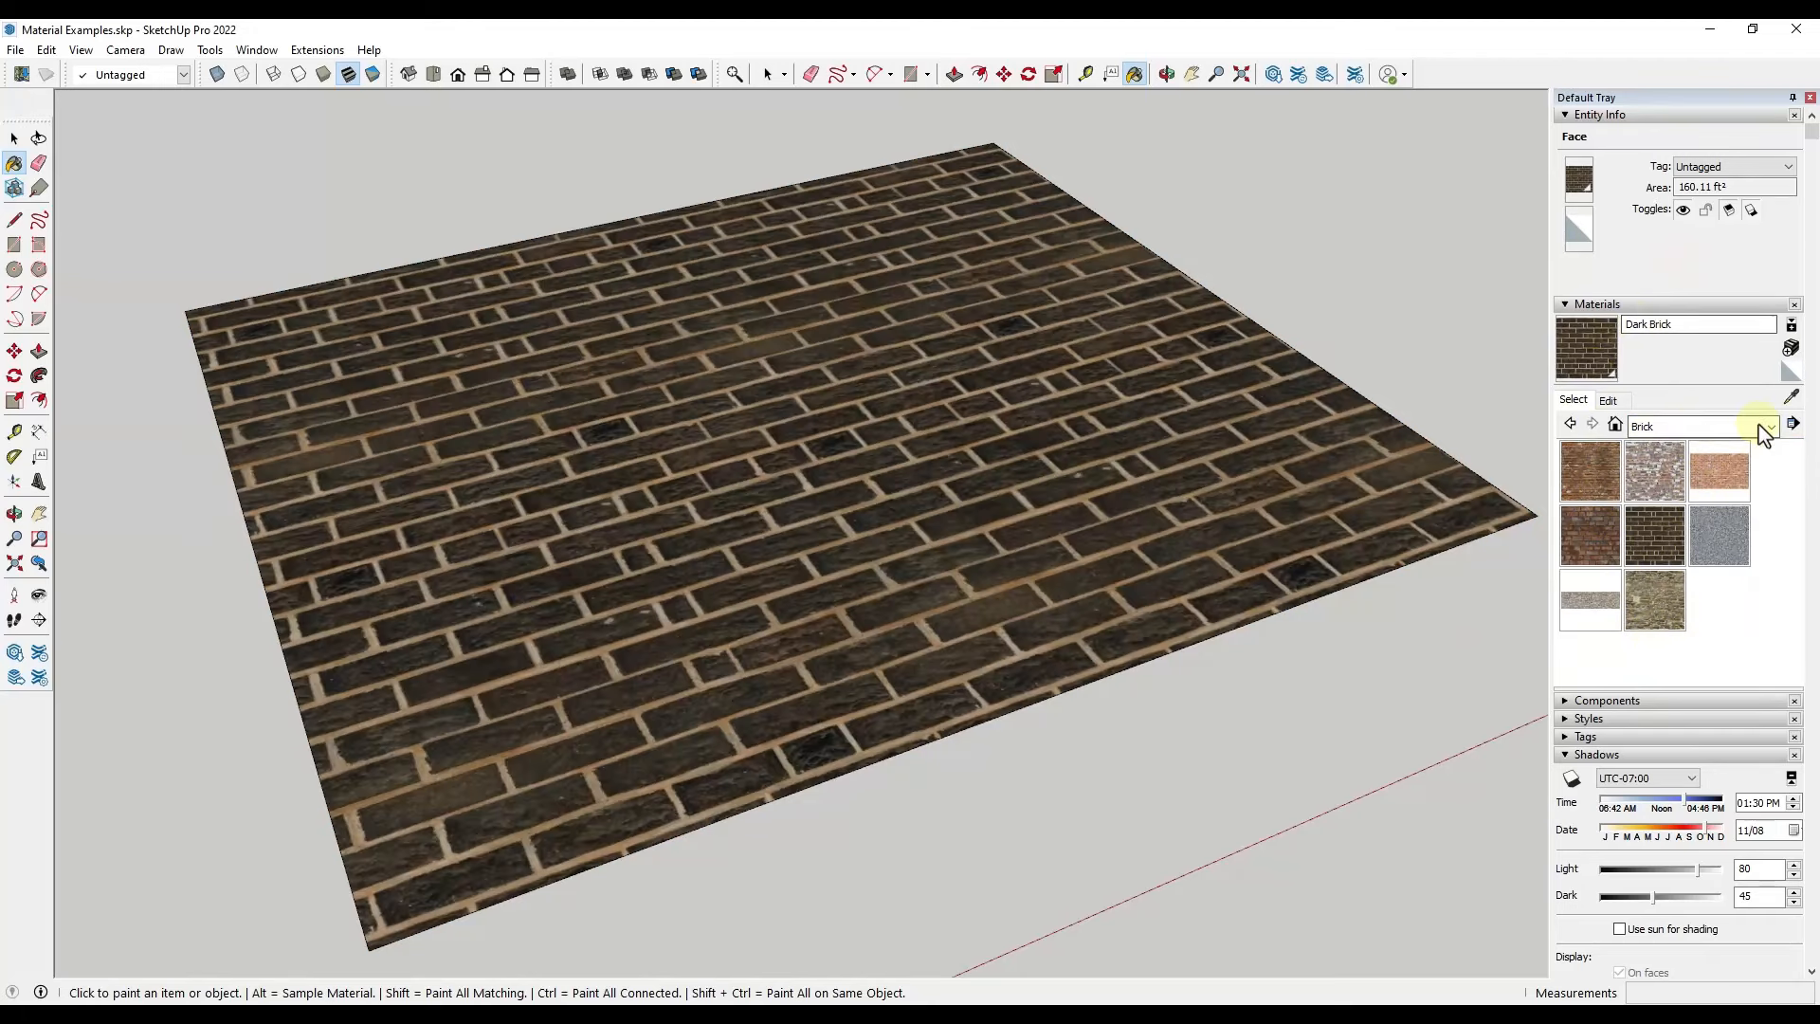
left_click(1790, 426)
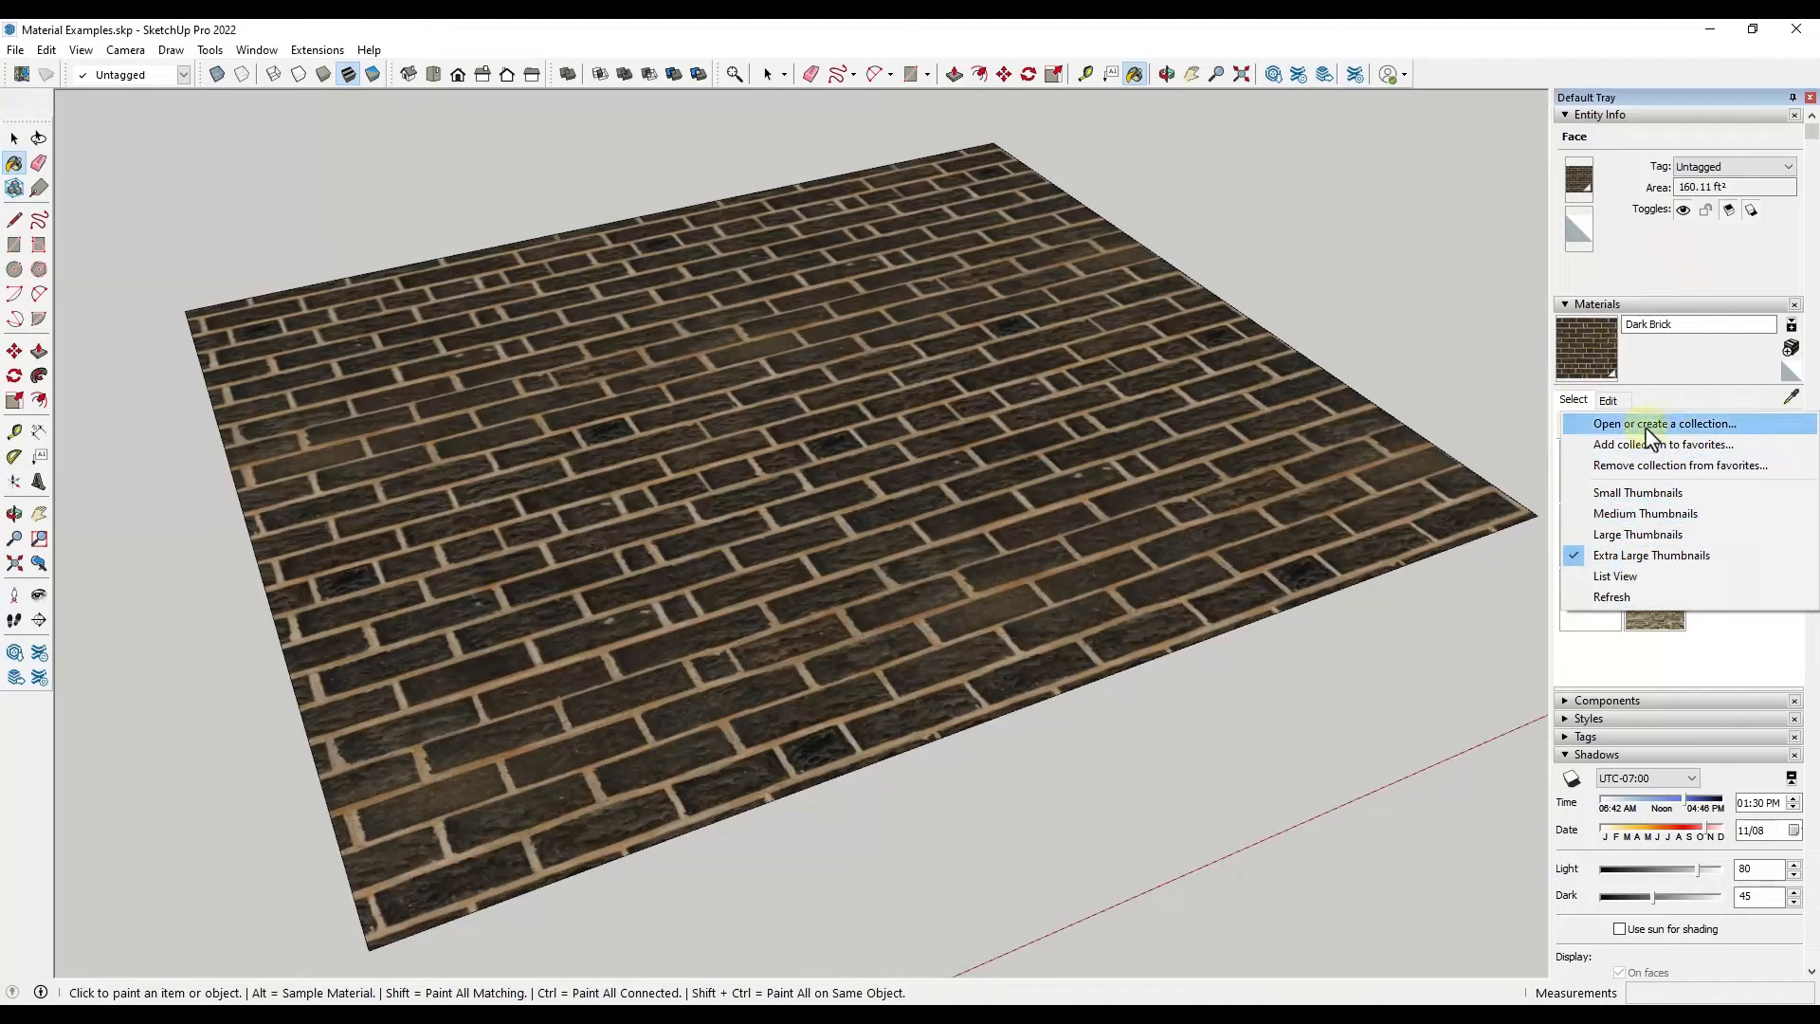
left_click(1315, 284)
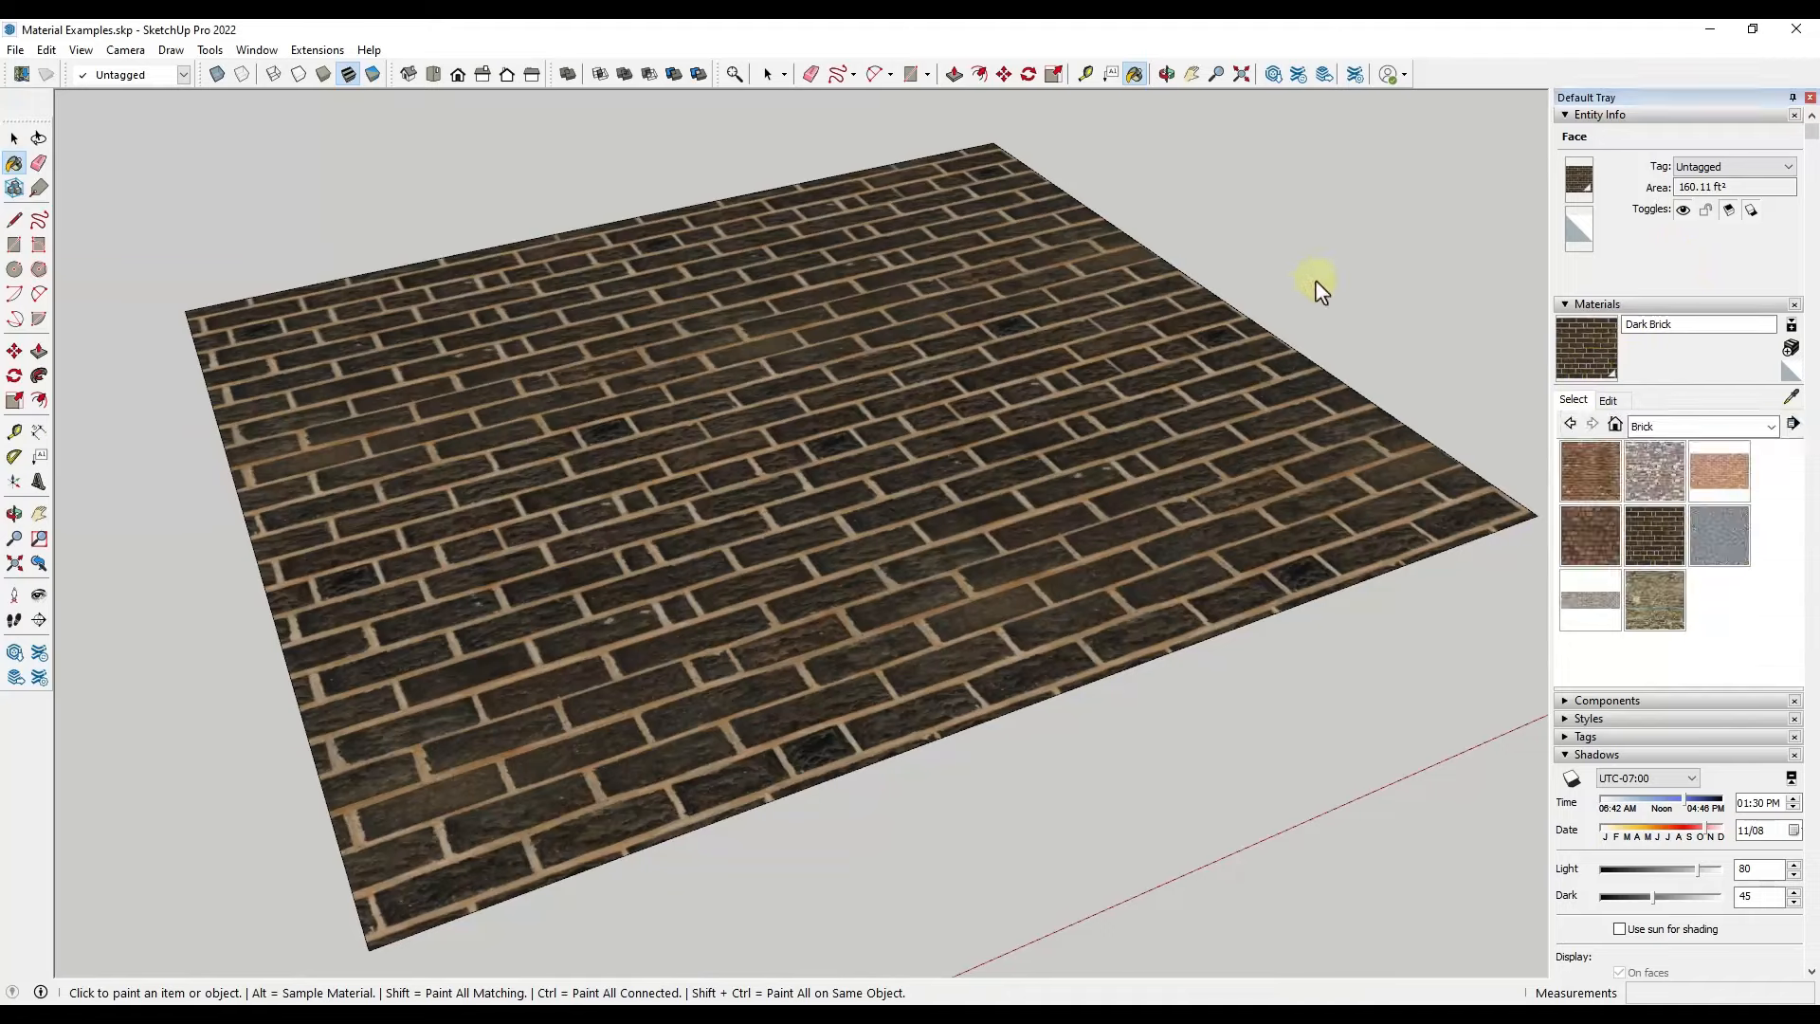
left_click(1699, 537)
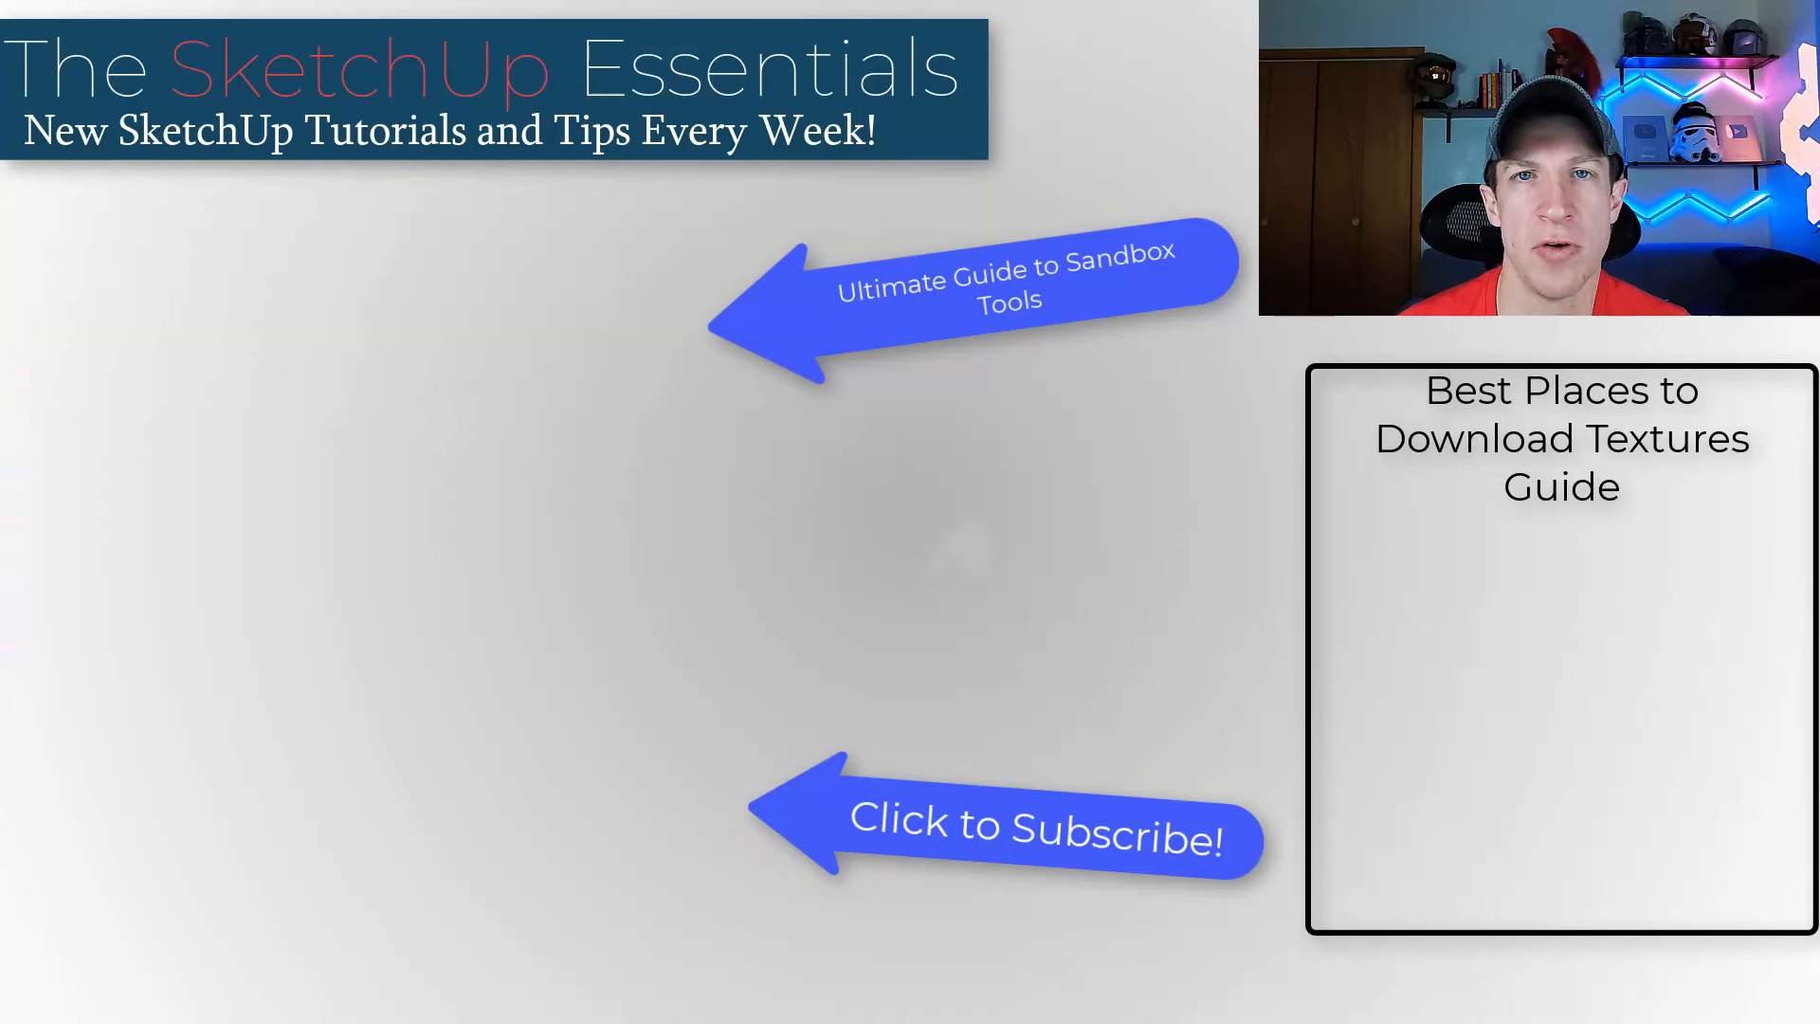